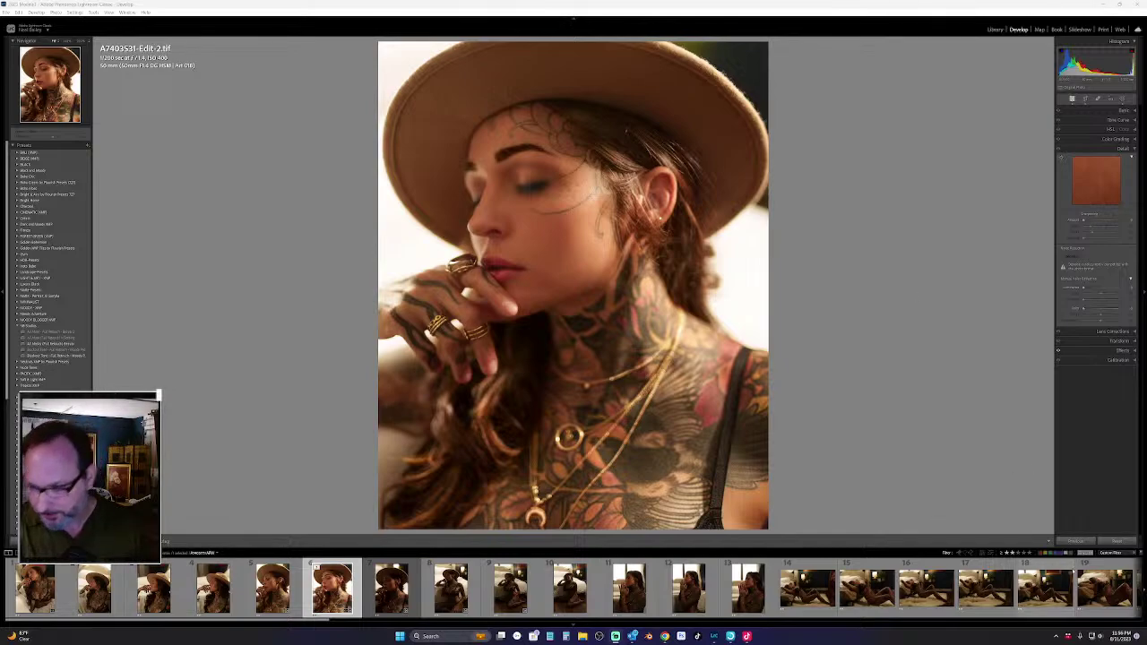
# Lower the computer's system volume almost to the minimum and close the quick settings
pyautogui.click(1093, 636)
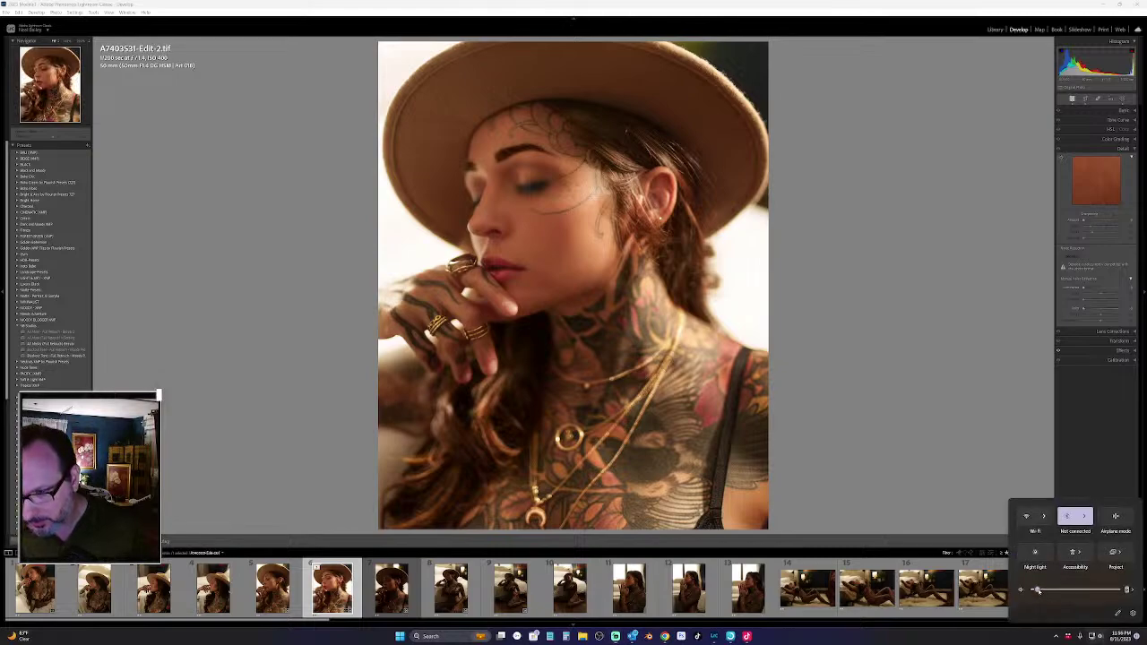
pyautogui.moveTo(1038, 590); pyautogui.dragTo(1027, 592)
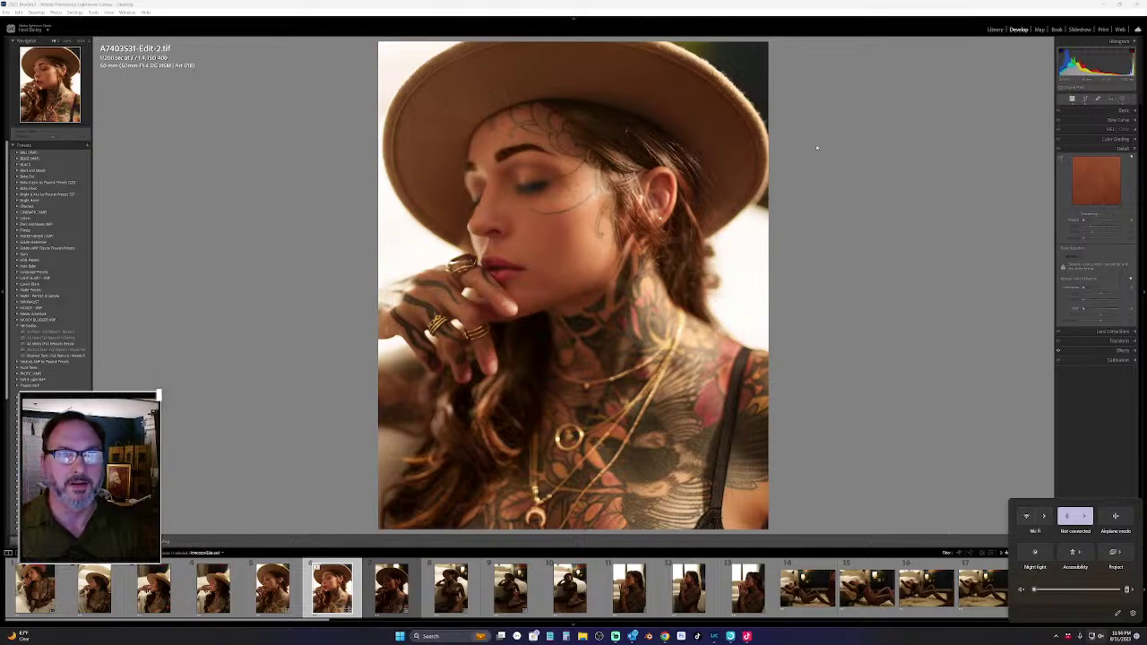
pyautogui.click(778, 242)
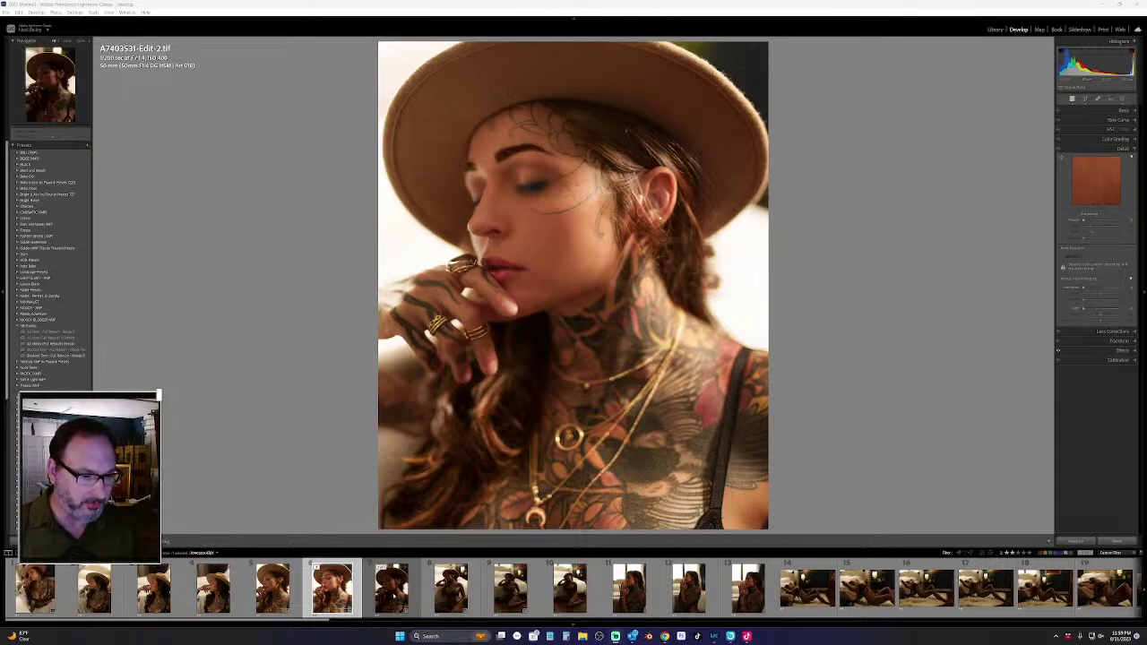
# Open the unedited raw portrait A7403531.ARW, inspect the skin on the face up close, and return to the full image
pyautogui.click(391, 593)
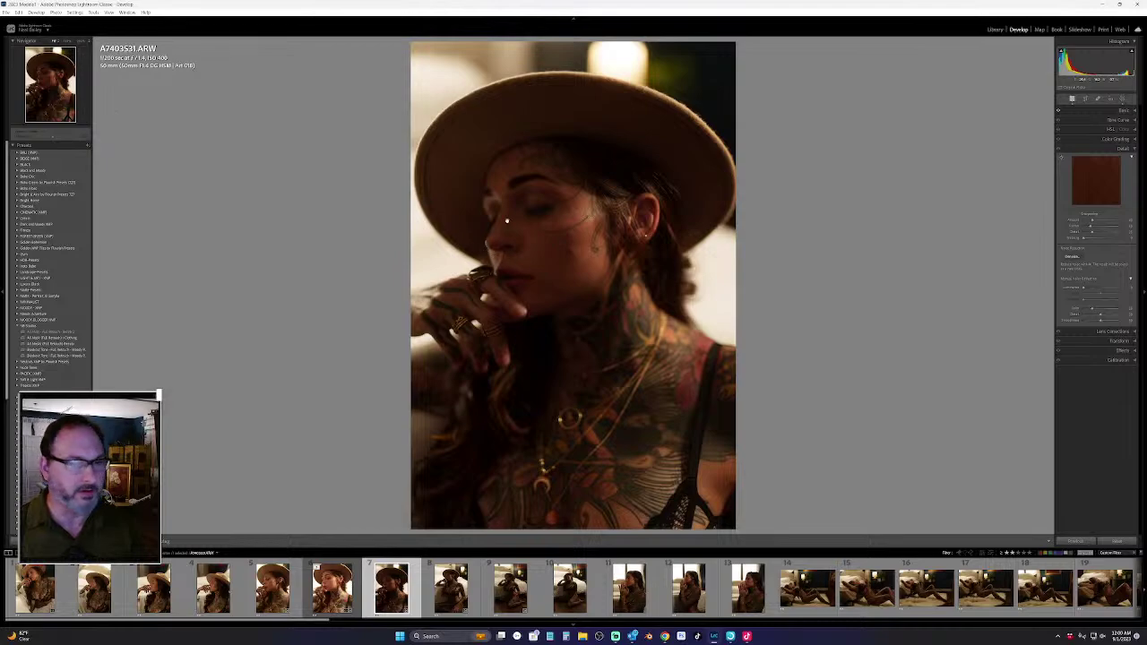
pyautogui.click(564, 254)
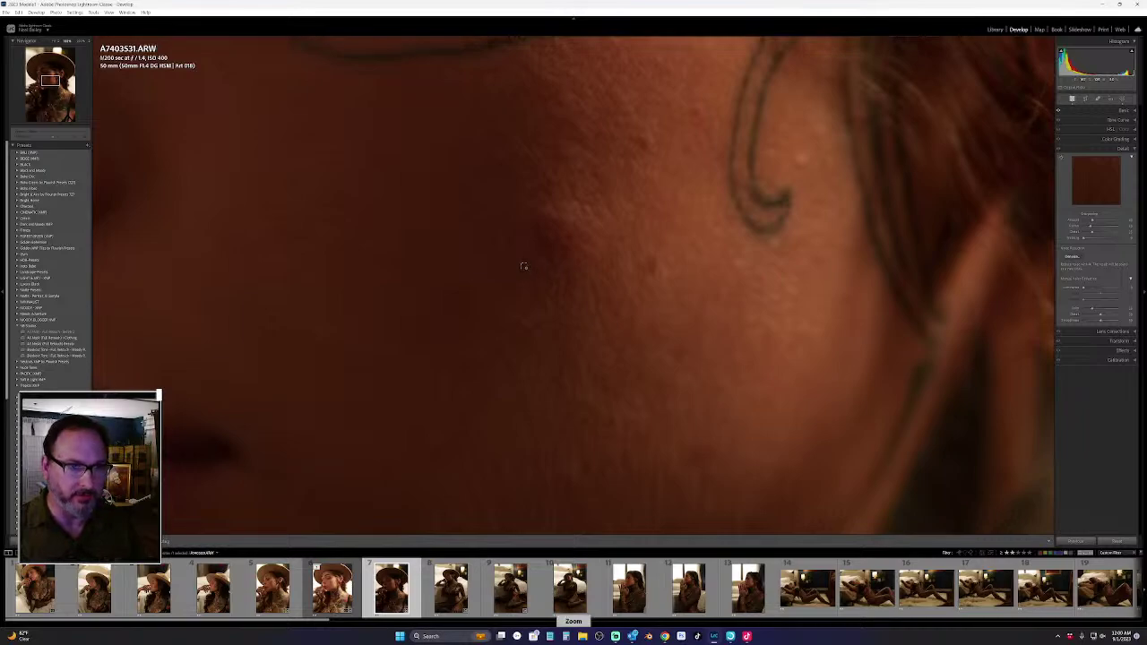
pyautogui.hotkey('ctrl', '-')
pyautogui.hotkey('ctrl', '-')
pyautogui.hotkey('ctrl', '-')
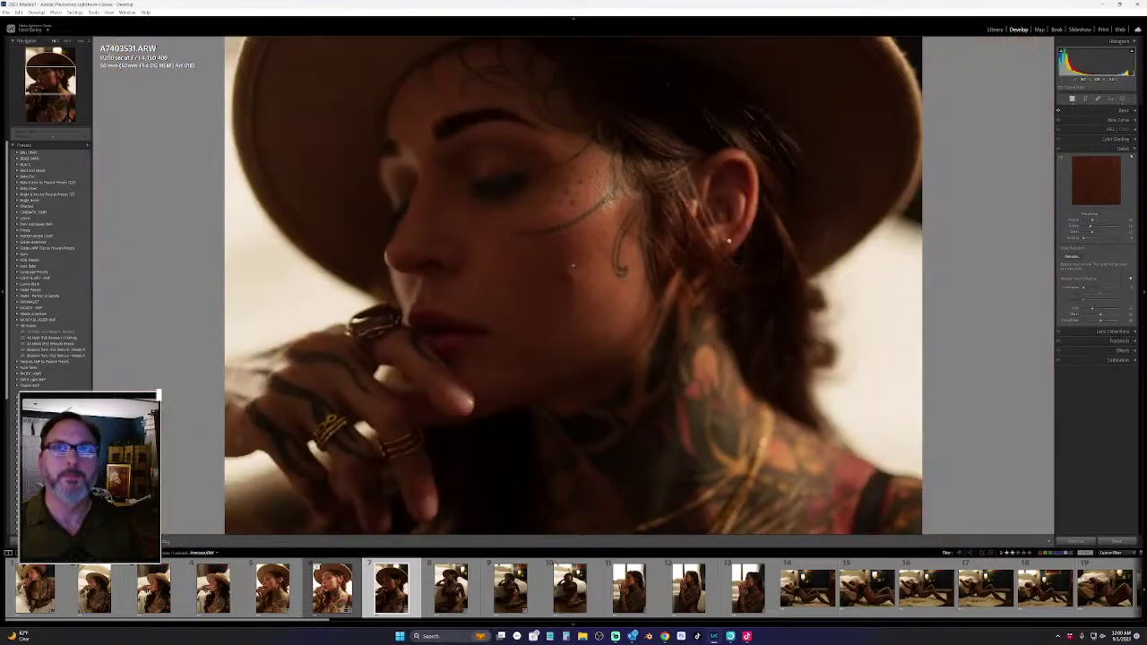
pyautogui.hotkey('ctrl', '-')
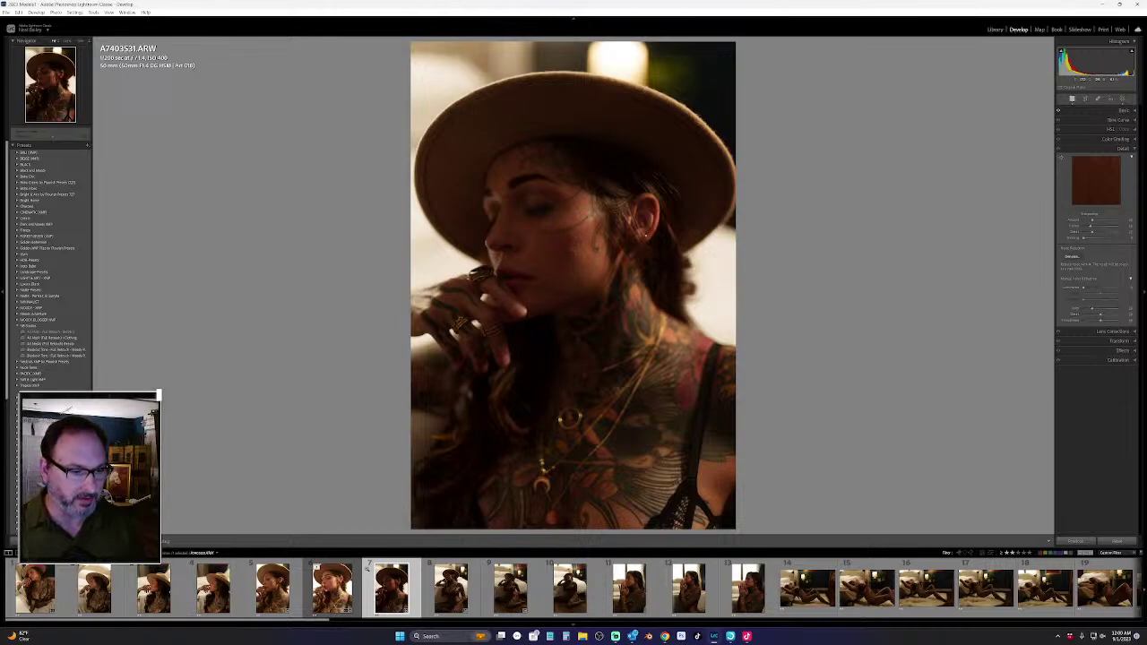
# Return to the retouched A7403531-Edit-2.tif and compare it with the dark unedited version of the portrait
pyautogui.press('Left')
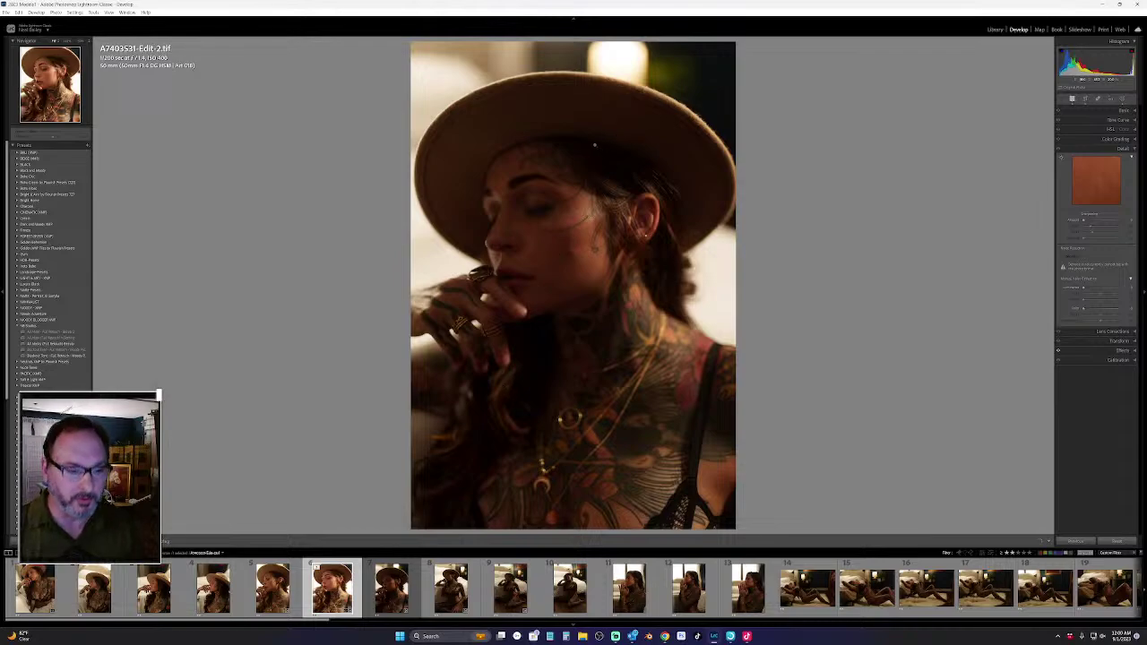
pyautogui.press('\\')
pyautogui.press('\\')
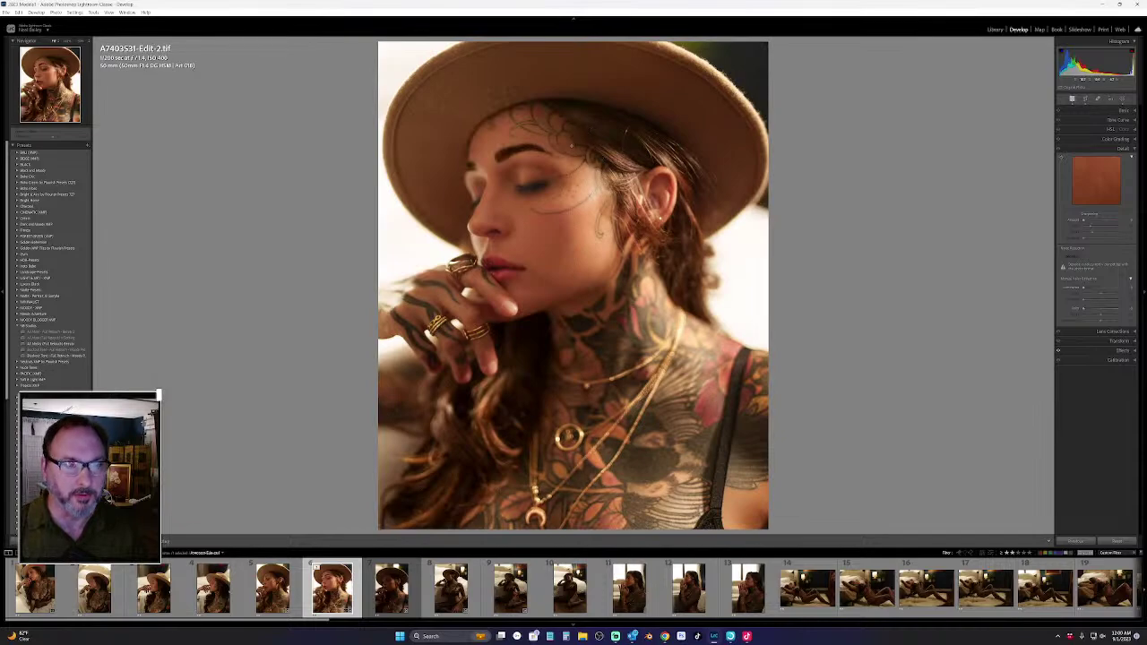
pyautogui.press('\\')
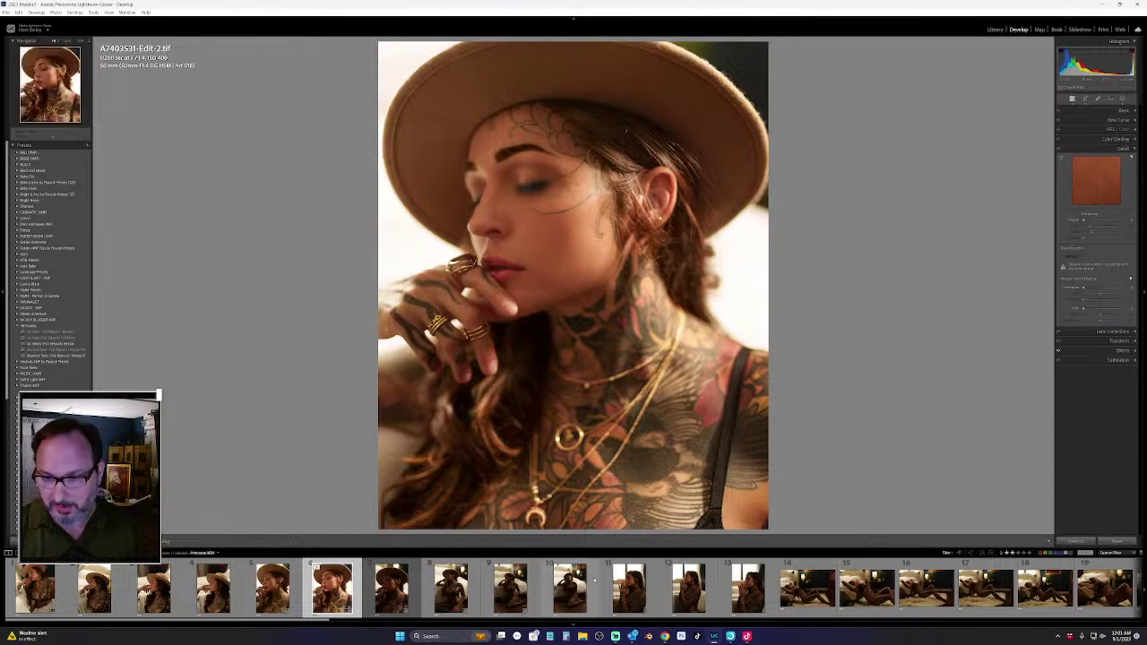
# Find the cross-legged seated pose among the shoot's photos and open A7405229.ARW
pyautogui.scroll(-6, 535, 584)
pyautogui.scroll(-10, 560, 584)
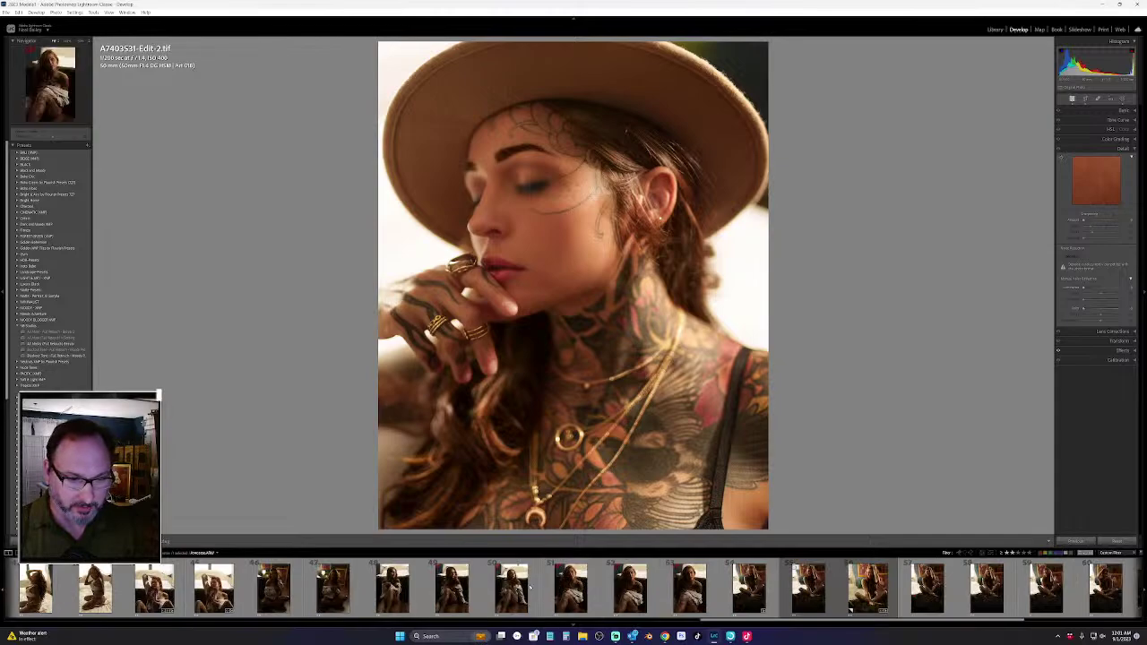
pyautogui.scroll(-4, 502, 591)
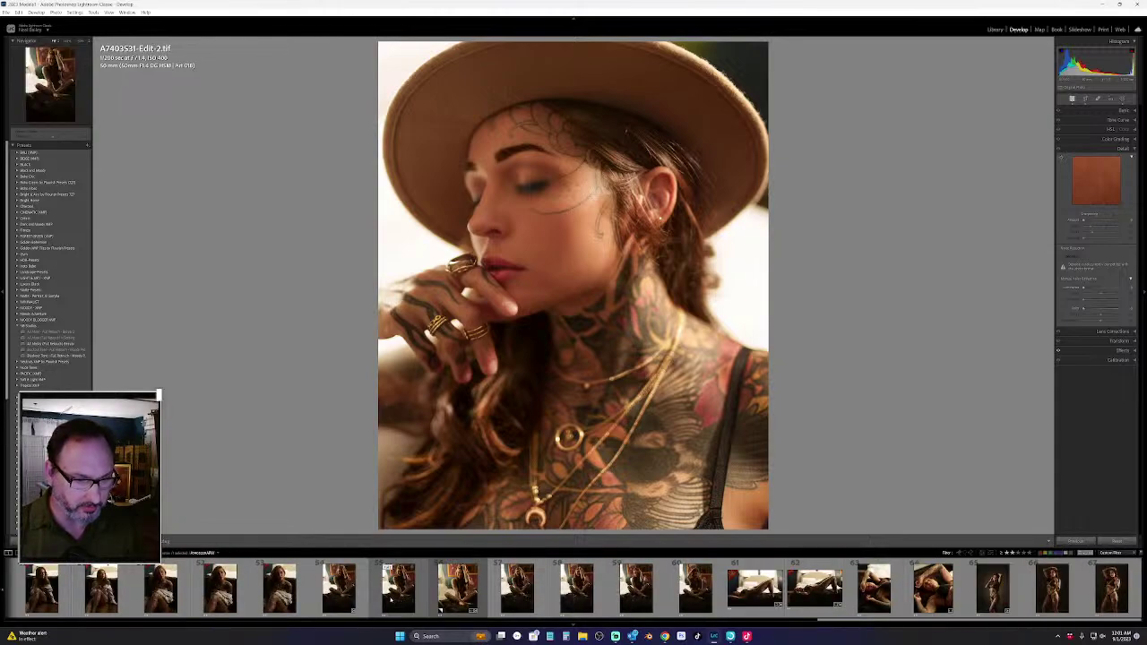
pyautogui.click(387, 568)
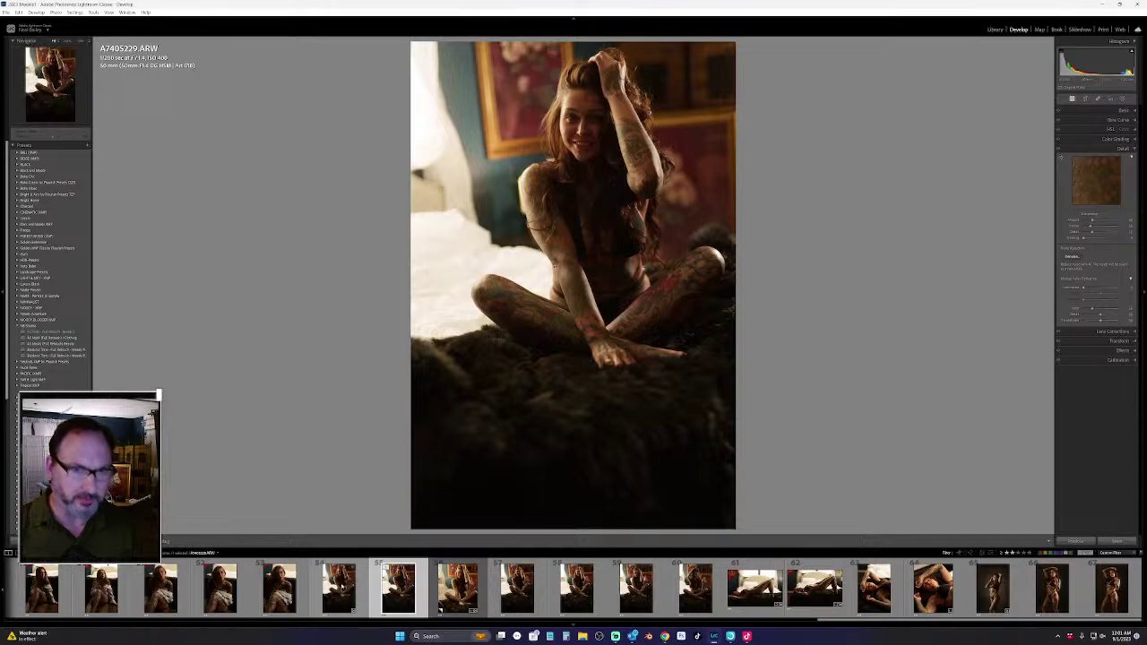
# Compare the neighbouring seated shots A7405228.ARW and A7405229.ARW by switching between them repeatedly, finishing on A7405228.ARW
pyautogui.press('Left')
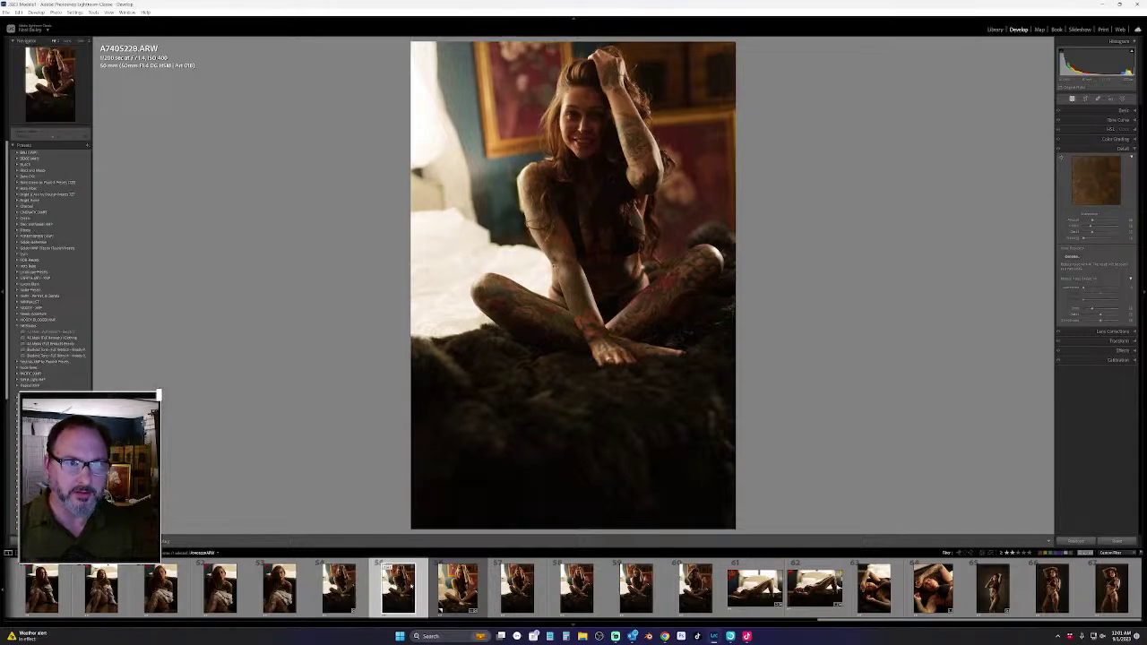
pyautogui.click(351, 590)
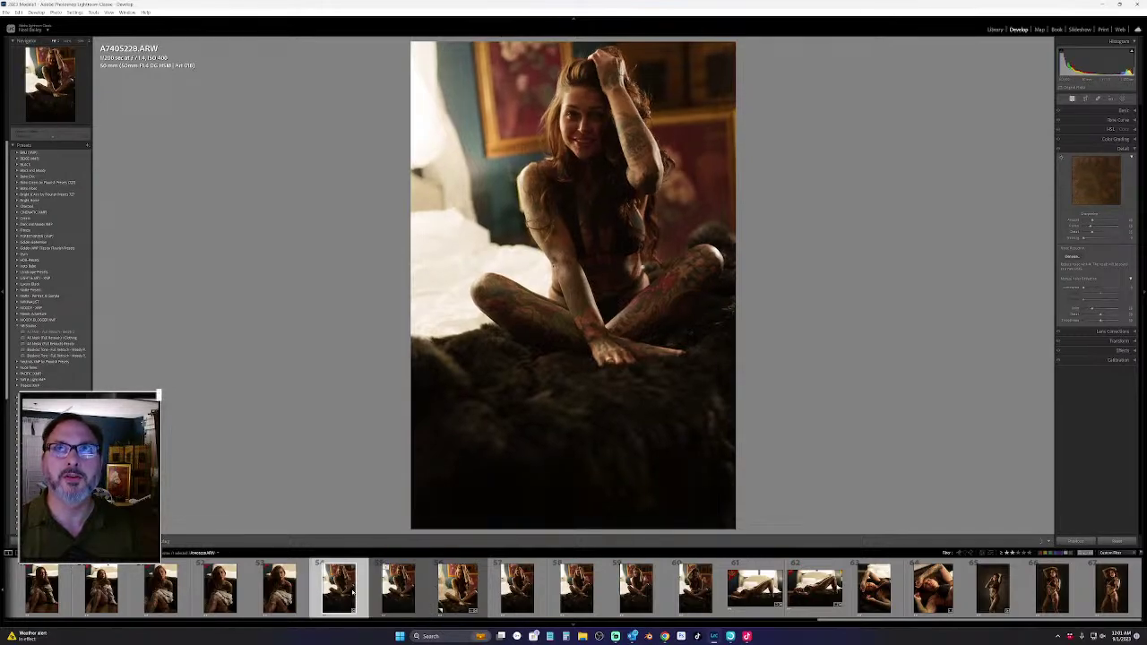
pyautogui.press('Right')
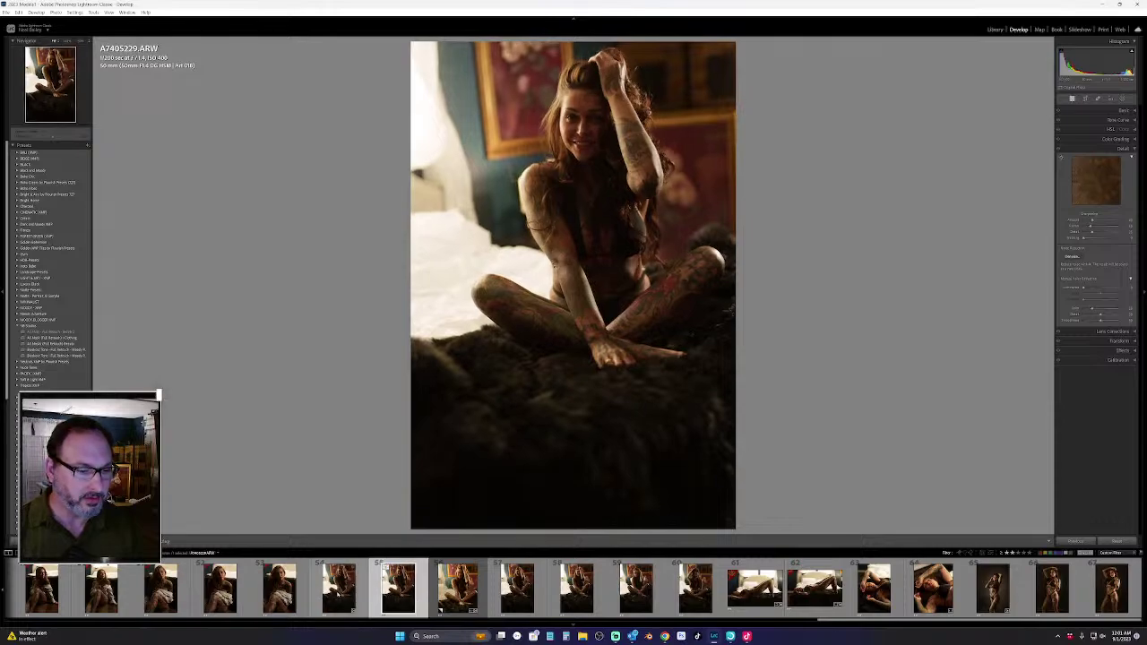
pyautogui.press('Left')
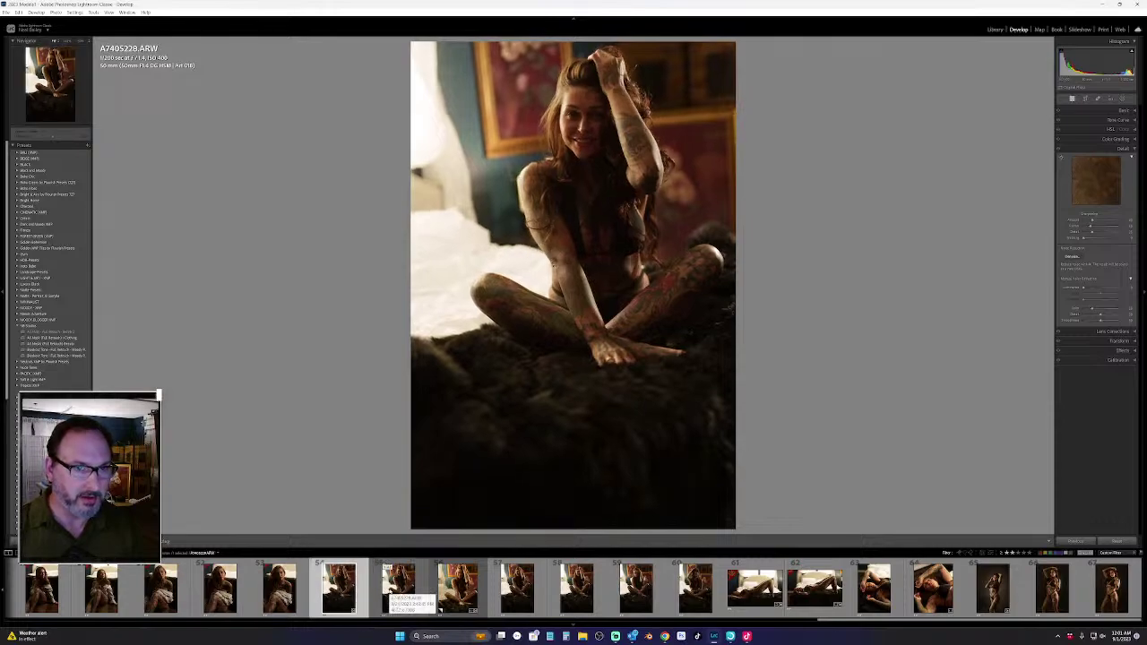
pyautogui.press('Right')
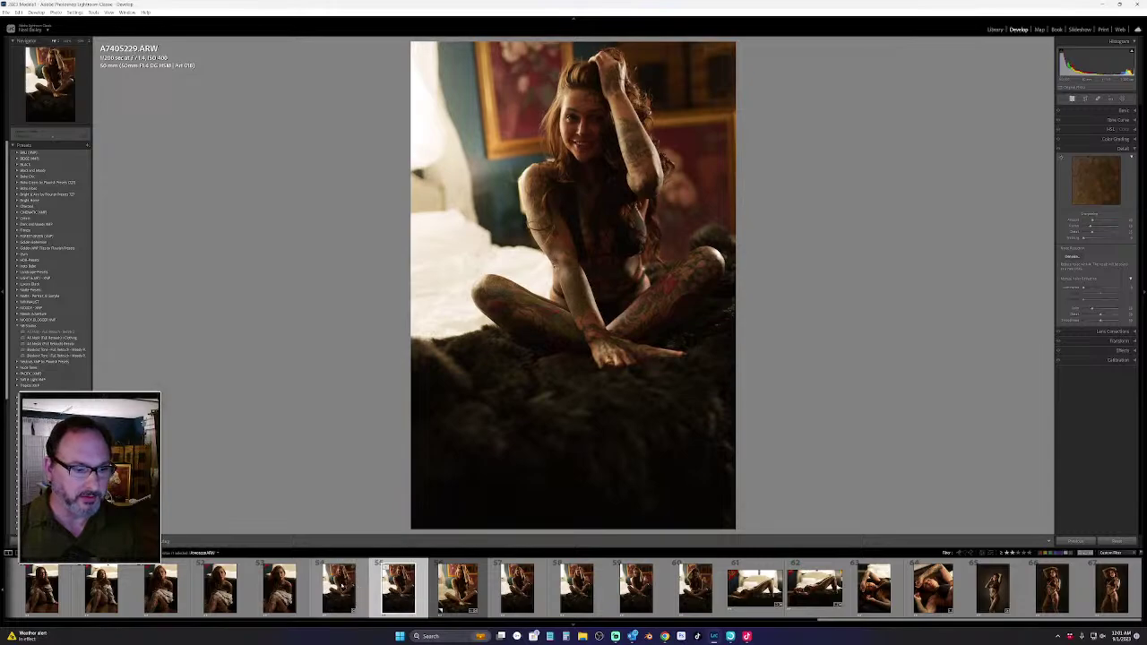
pyautogui.press('Left')
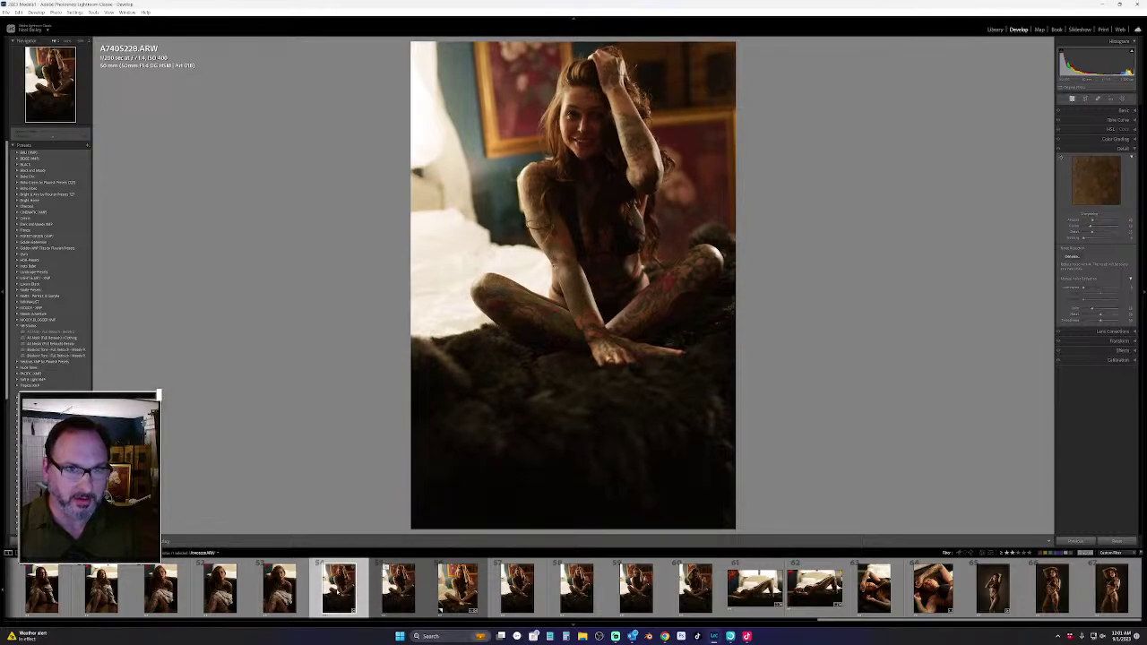
pyautogui.press('Right')
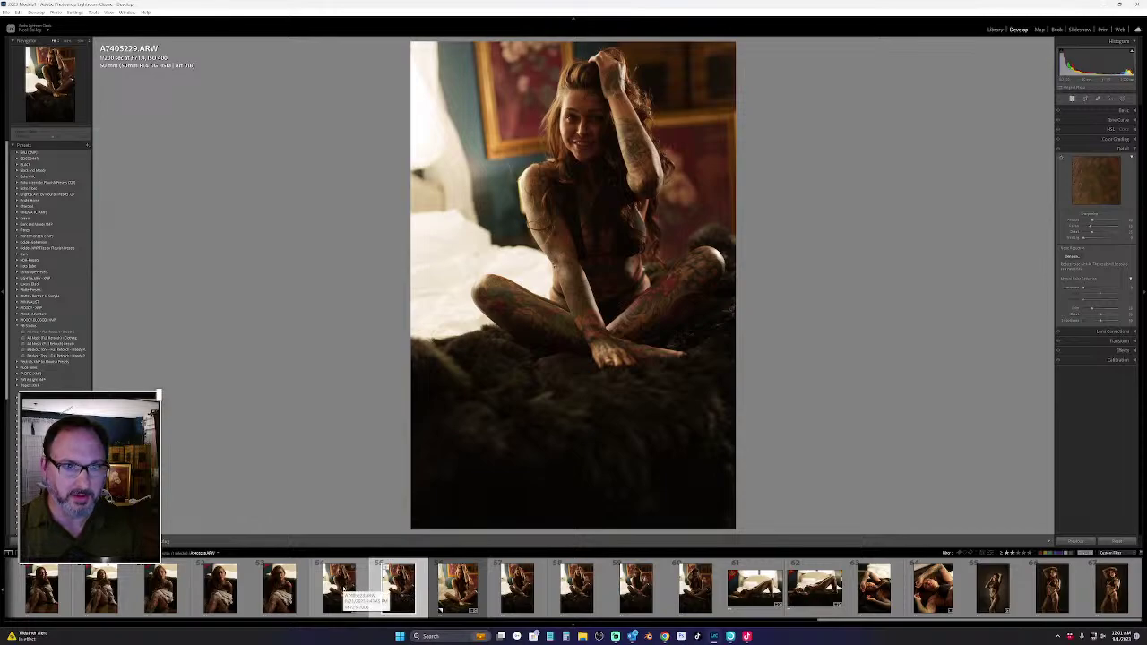
pyautogui.click(346, 589)
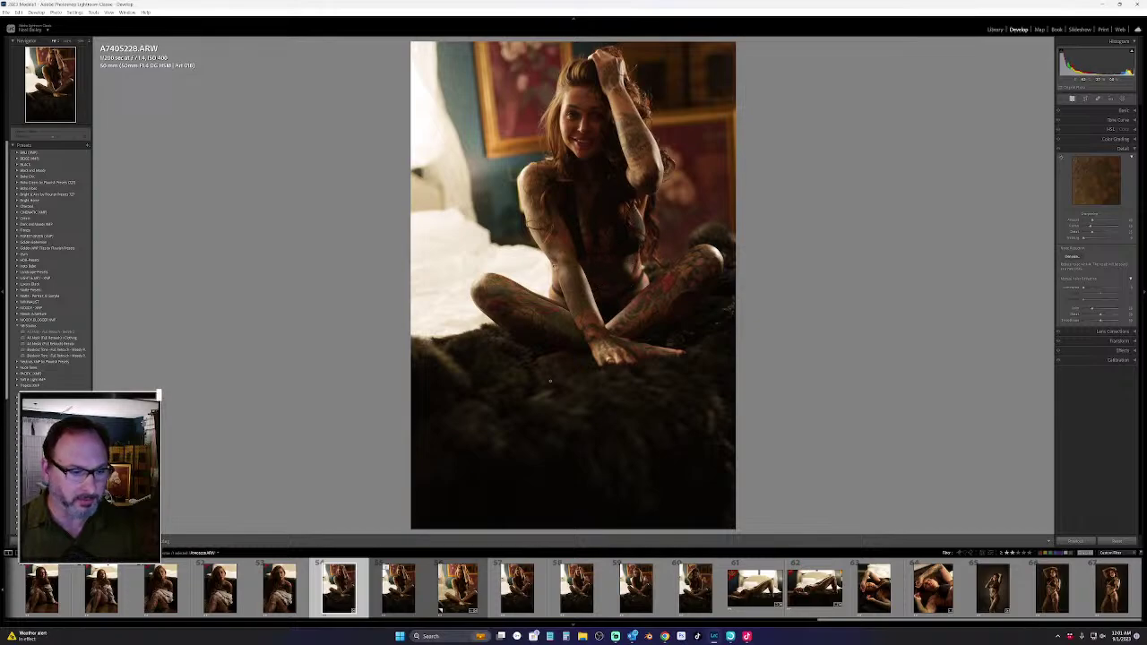
pyautogui.press('Right')
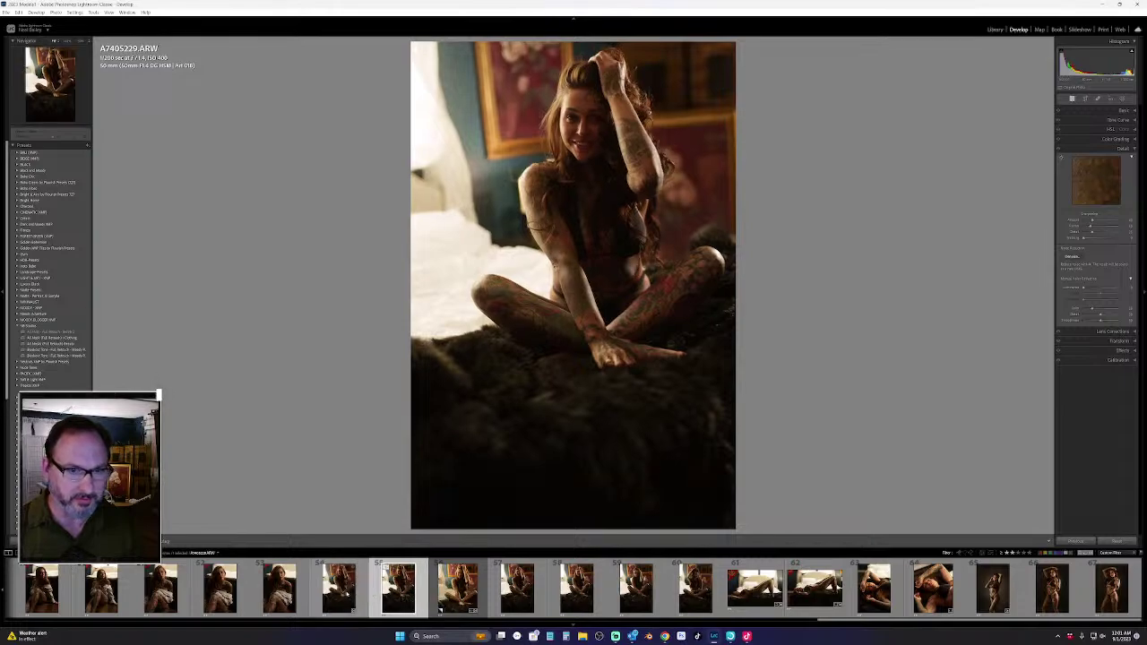
pyautogui.press('Left')
pyautogui.press('Right')
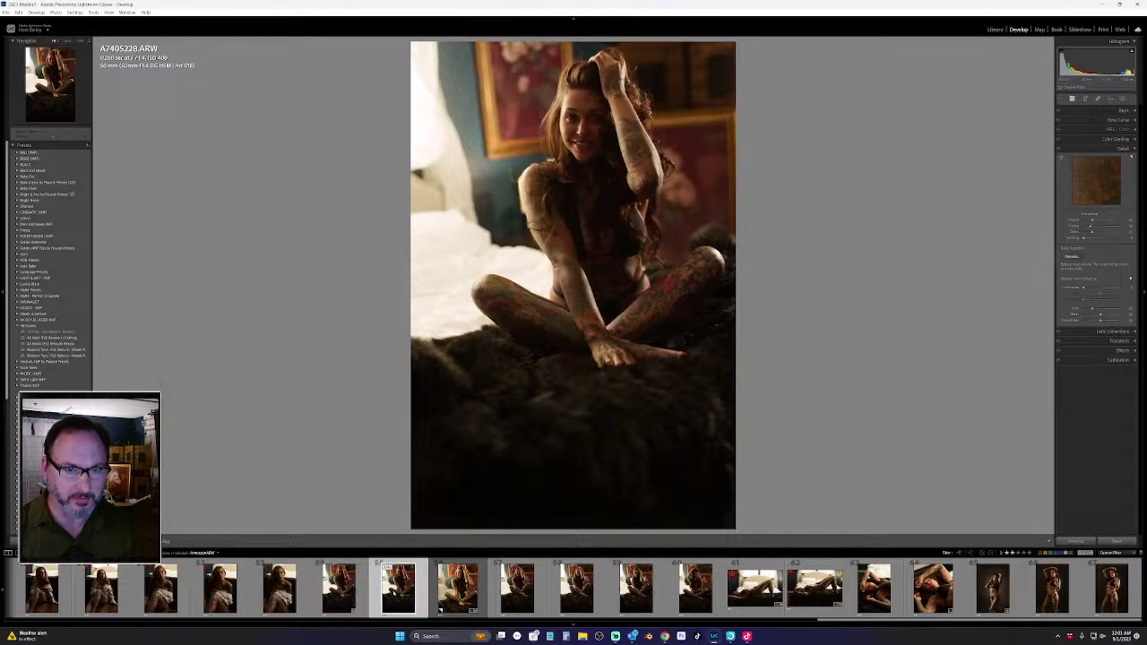
pyautogui.press('Left')
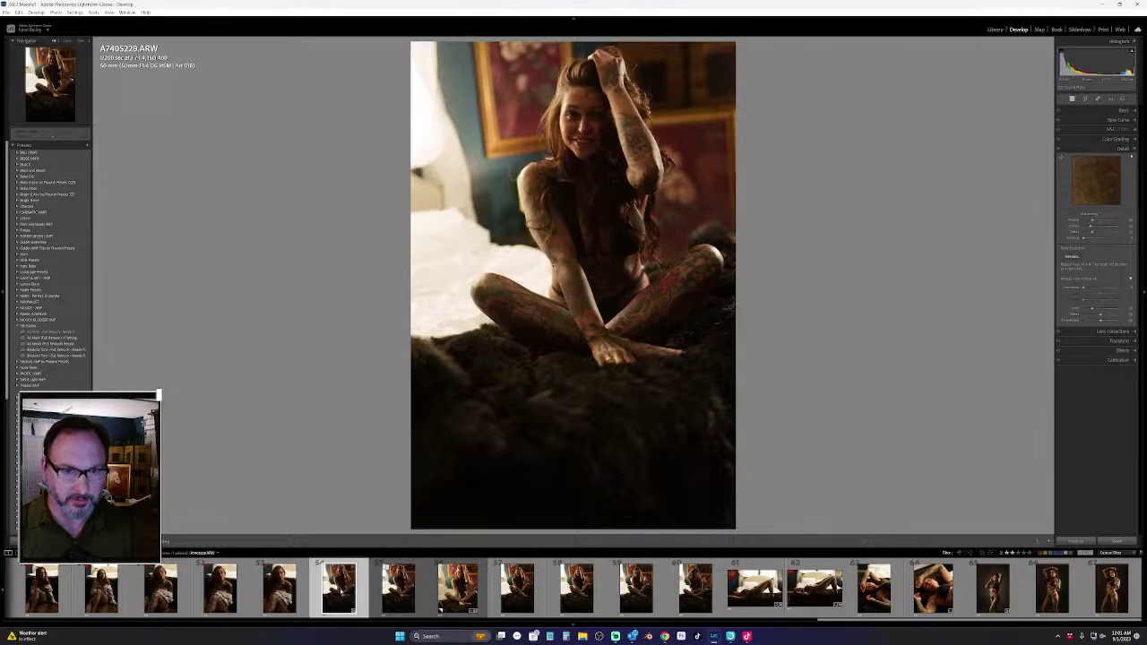
pyautogui.press('Right')
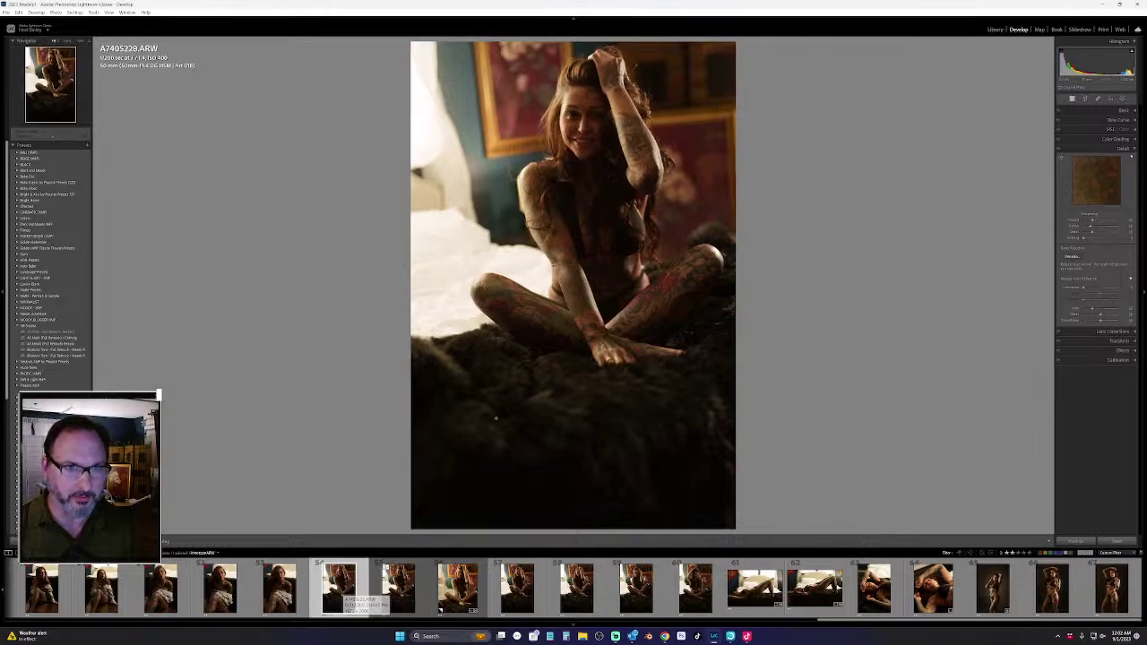
pyautogui.press('Left')
pyautogui.press('Right')
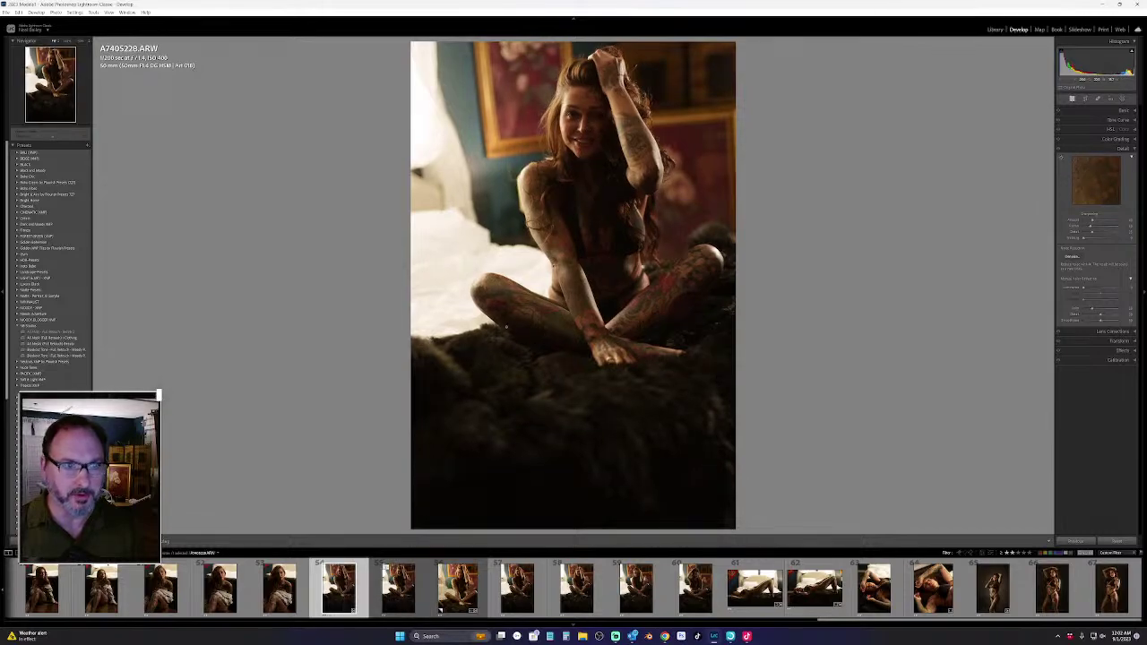
pyautogui.press('Left')
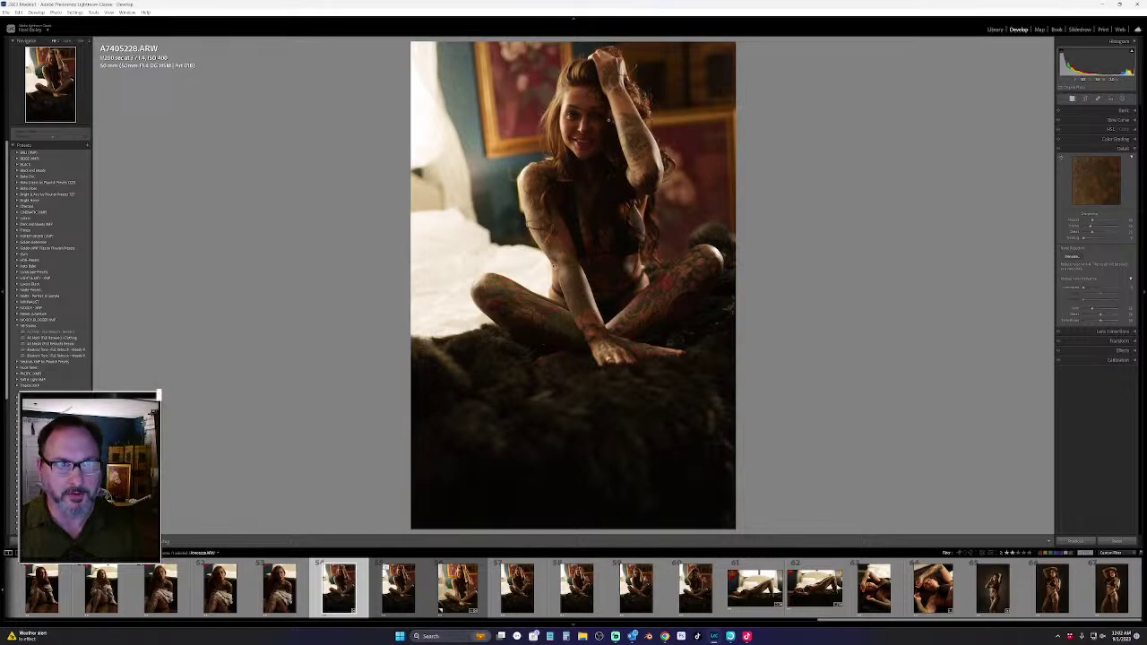
pyautogui.press('Right')
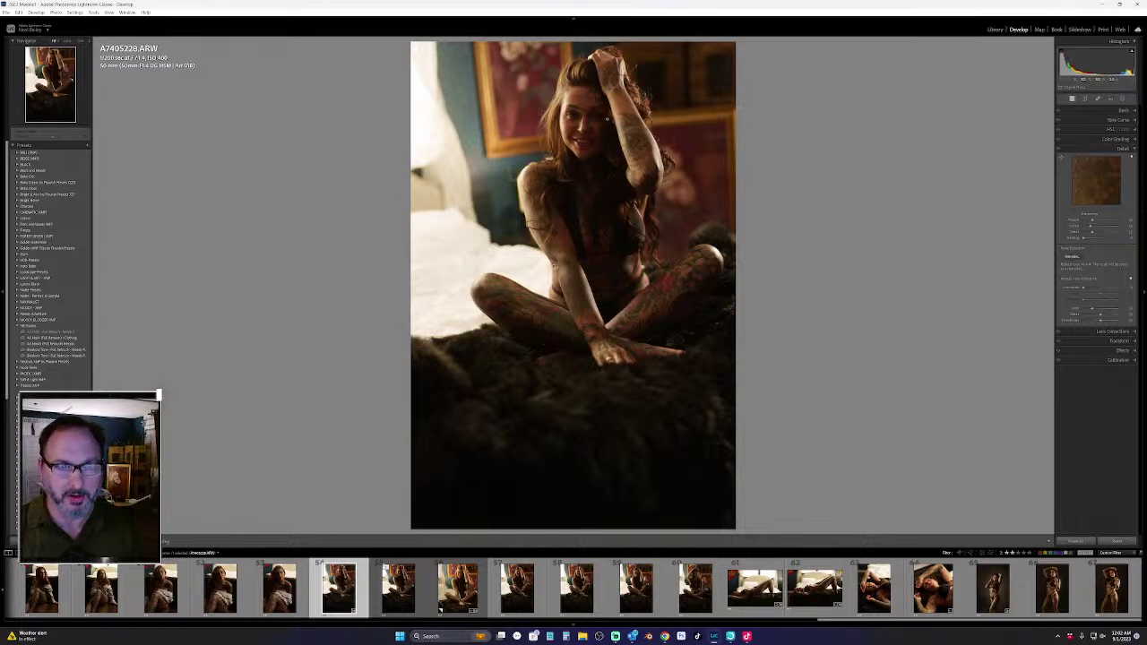
pyautogui.press('Left')
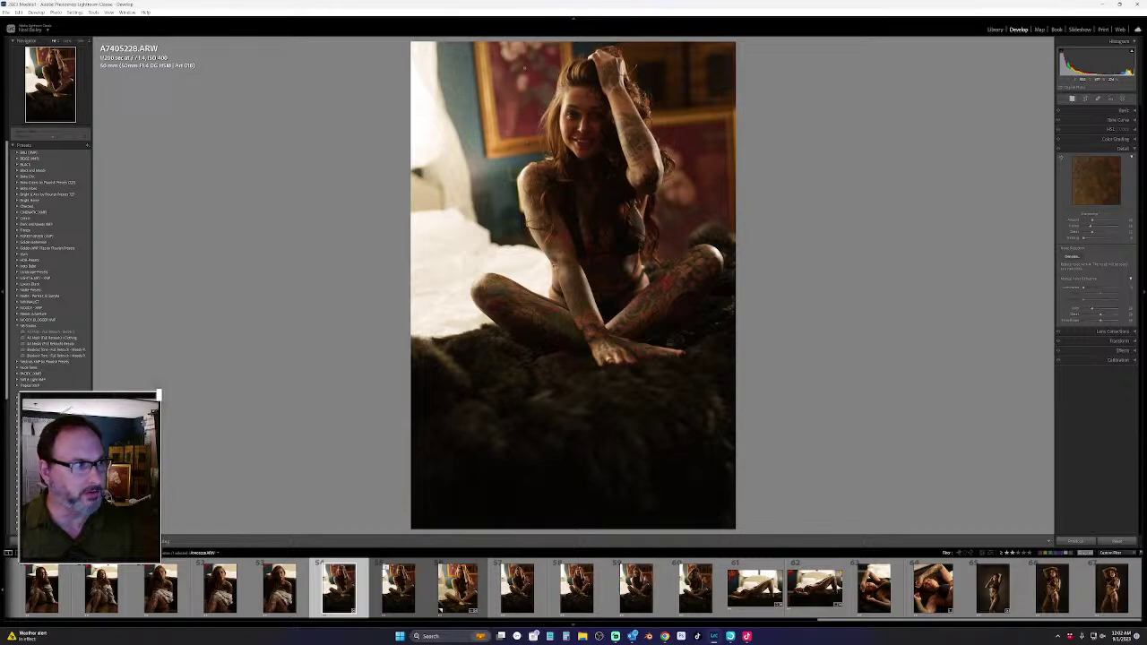
pyautogui.press('Right')
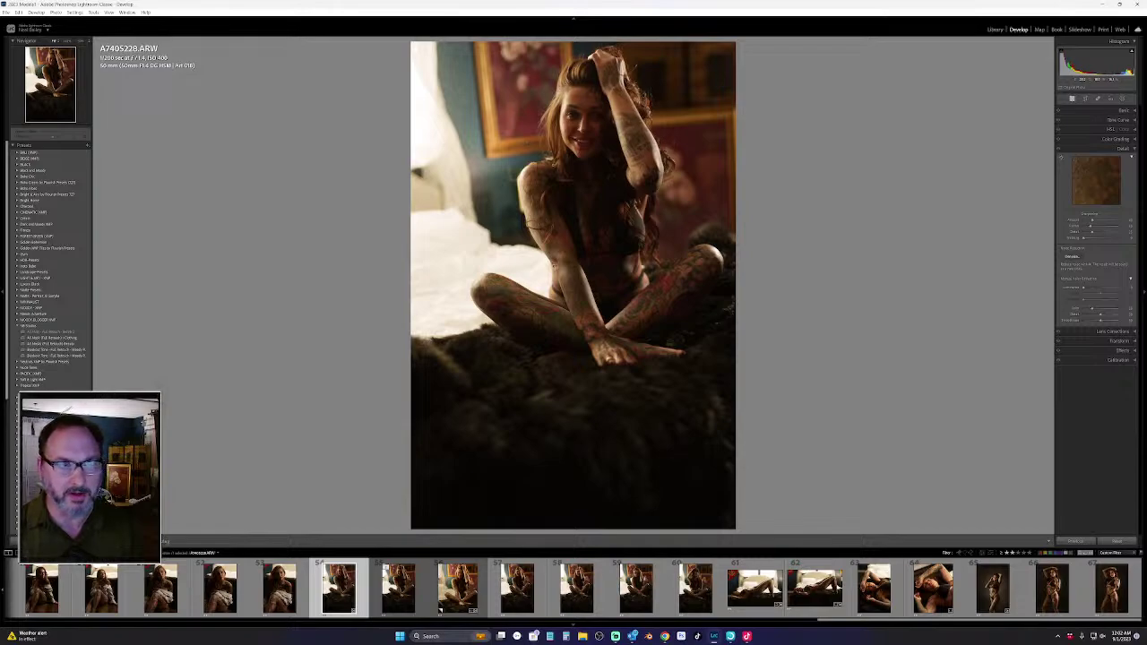
pyautogui.press('Left')
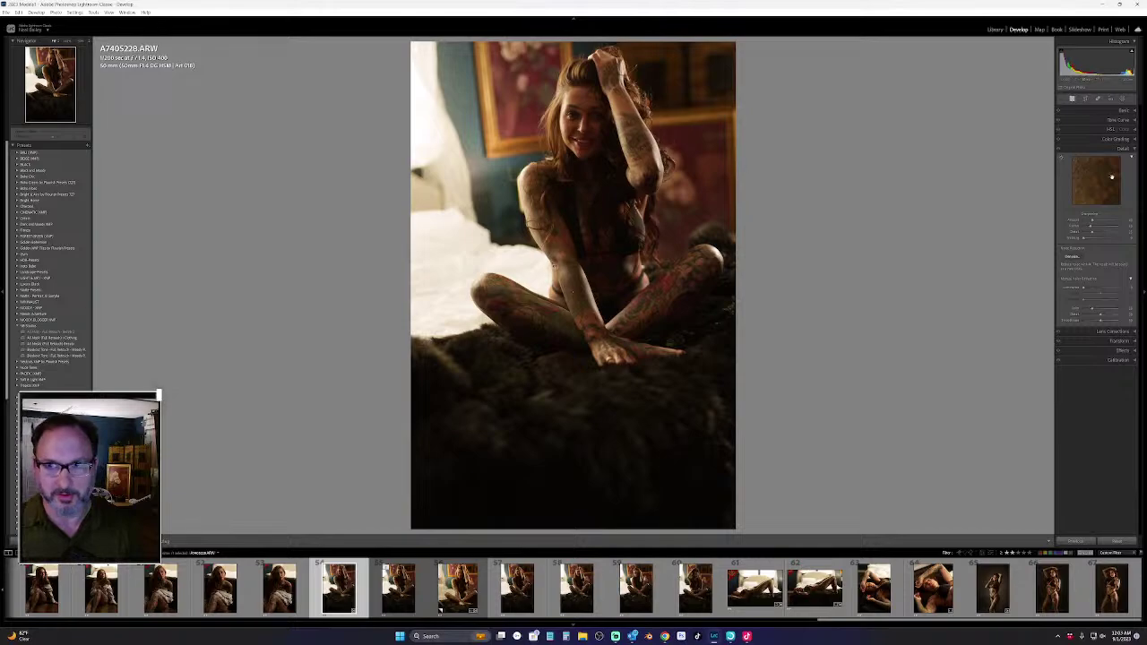
# Raise the Exposure of the seated shot A7405228.ARW in stages until the subject and dark fur blanket are strongly brightened
pyautogui.click(1124, 111)
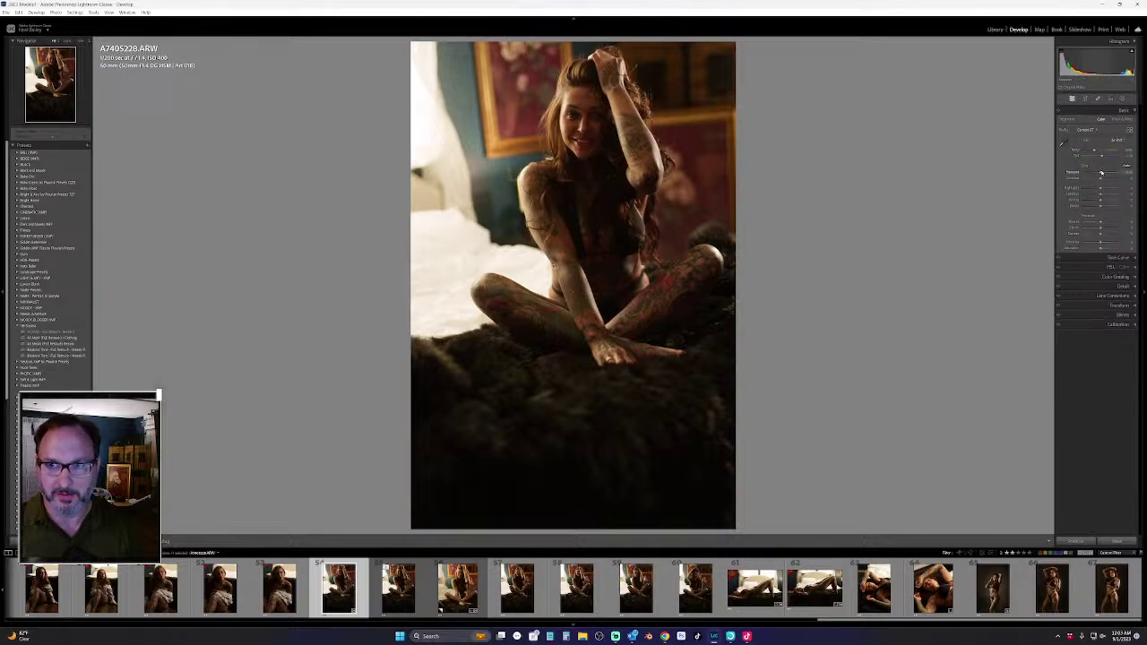
pyautogui.moveTo(1101, 172)
pyautogui.mouseDown()
pyautogui.moveTo(1122, 173)
pyautogui.moveTo(1101, 174)
pyautogui.mouseUp()
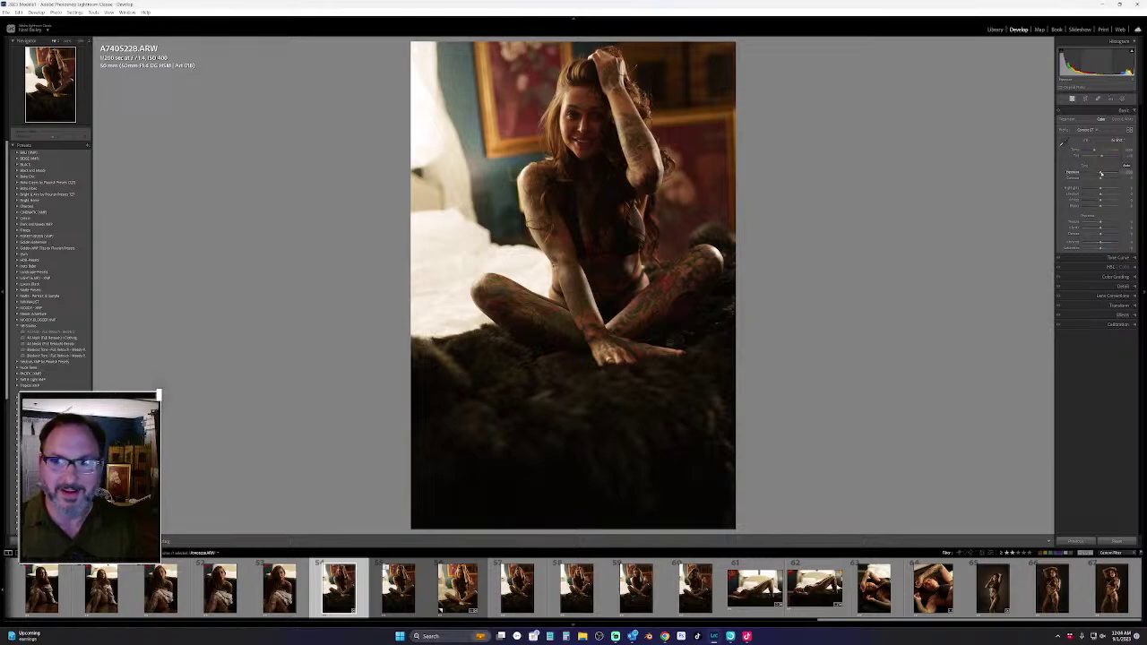
pyautogui.moveTo(1102, 173); pyautogui.dragTo(1107, 173)
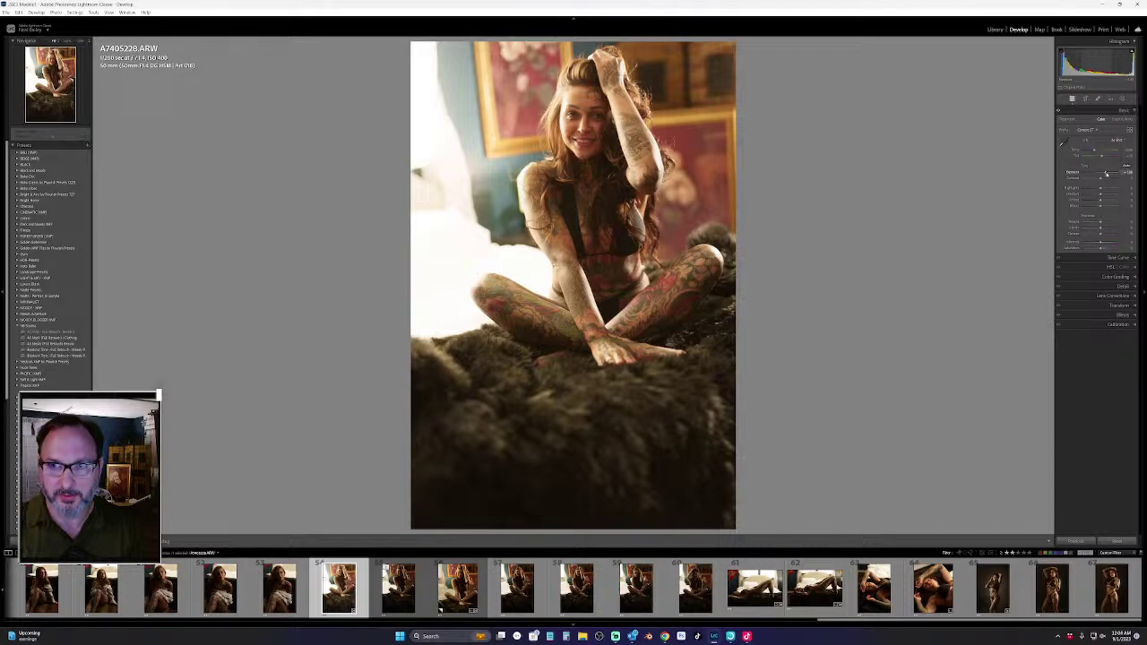
pyautogui.moveTo(1106, 173); pyautogui.dragTo(1109, 174)
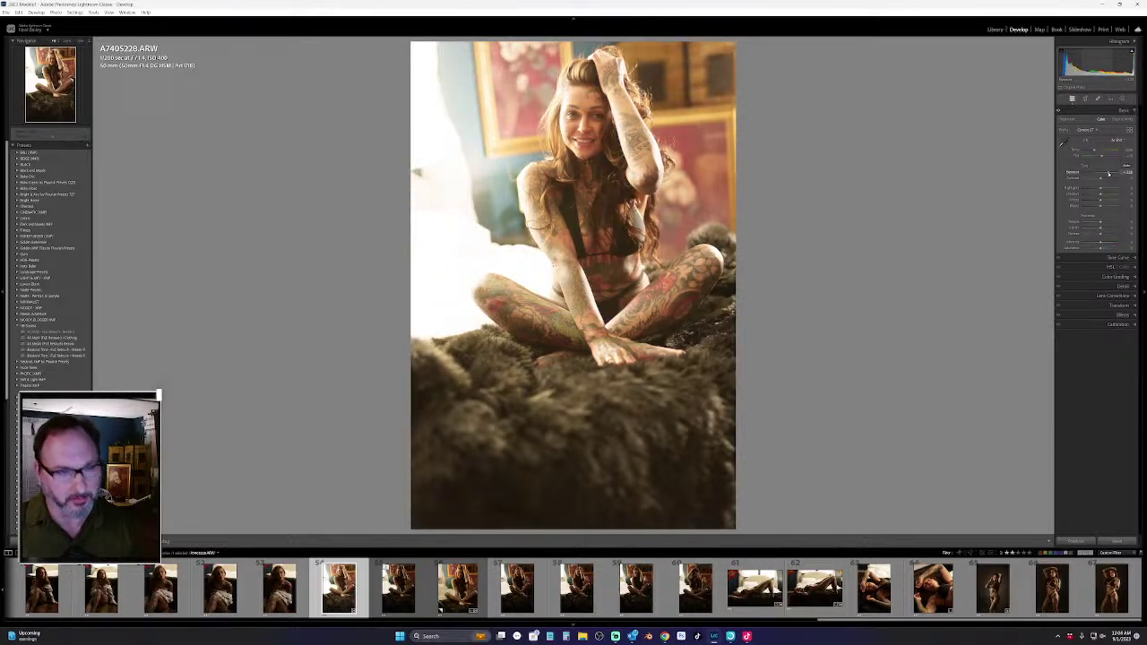
# Try the extremes of the seated shot's Exposure, from heavily overexposed to nearly black, and undo the darkening
pyautogui.moveTo(1109, 174); pyautogui.dragTo(1116, 173)
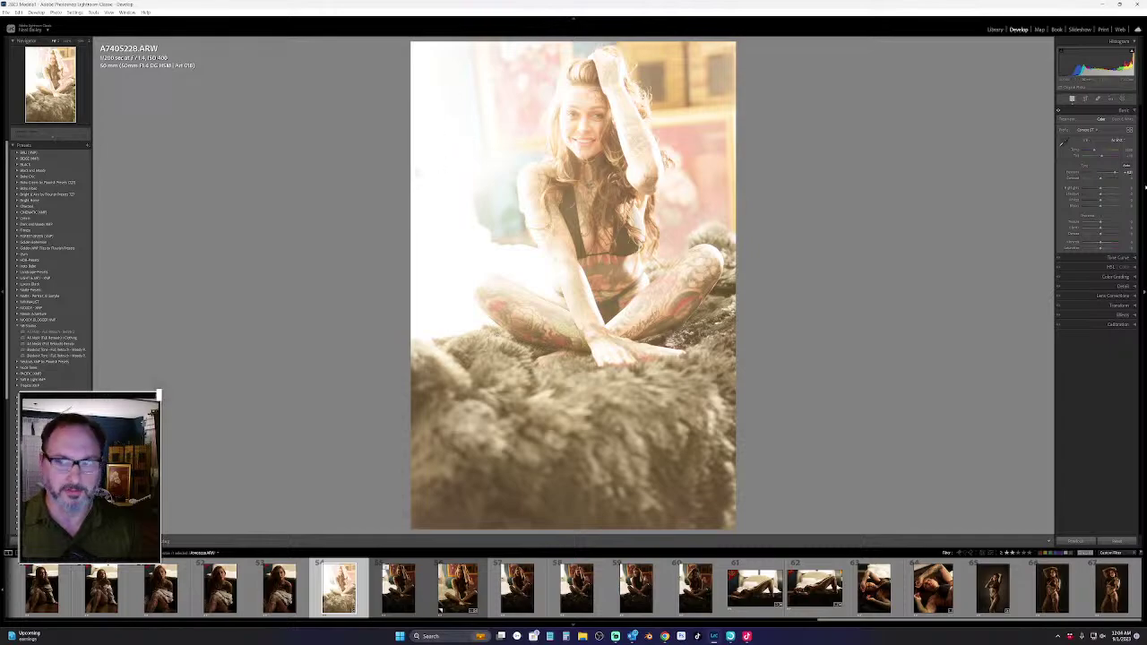
pyautogui.moveTo(1115, 174); pyautogui.dragTo(875, 173)
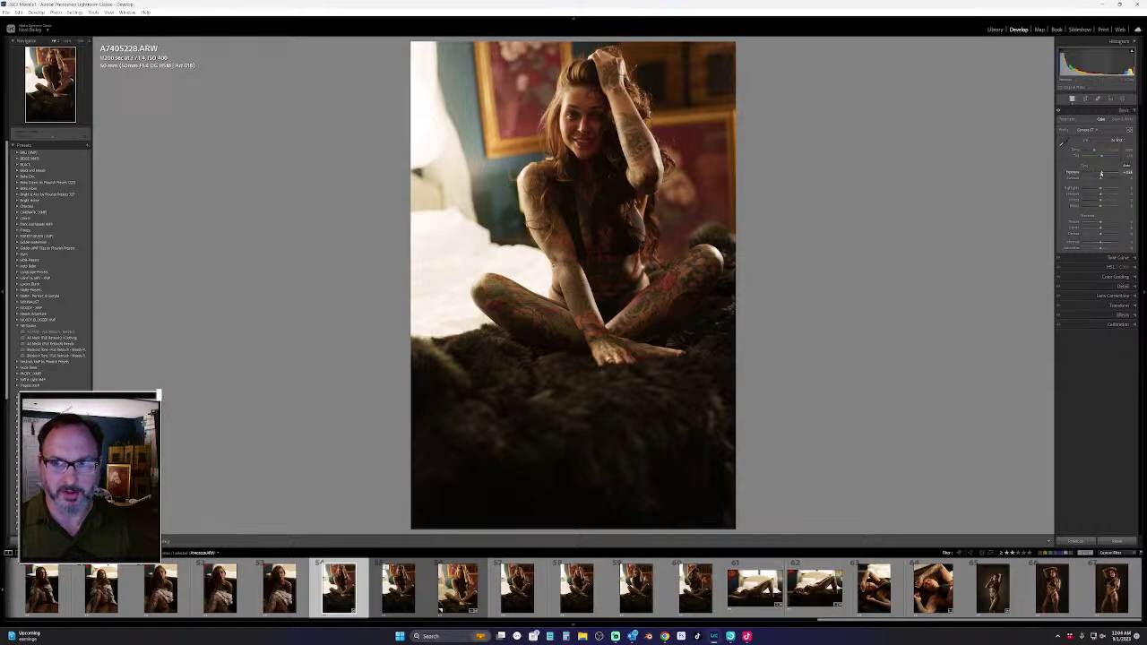
pyautogui.moveTo(1101, 174); pyautogui.dragTo(1091, 174)
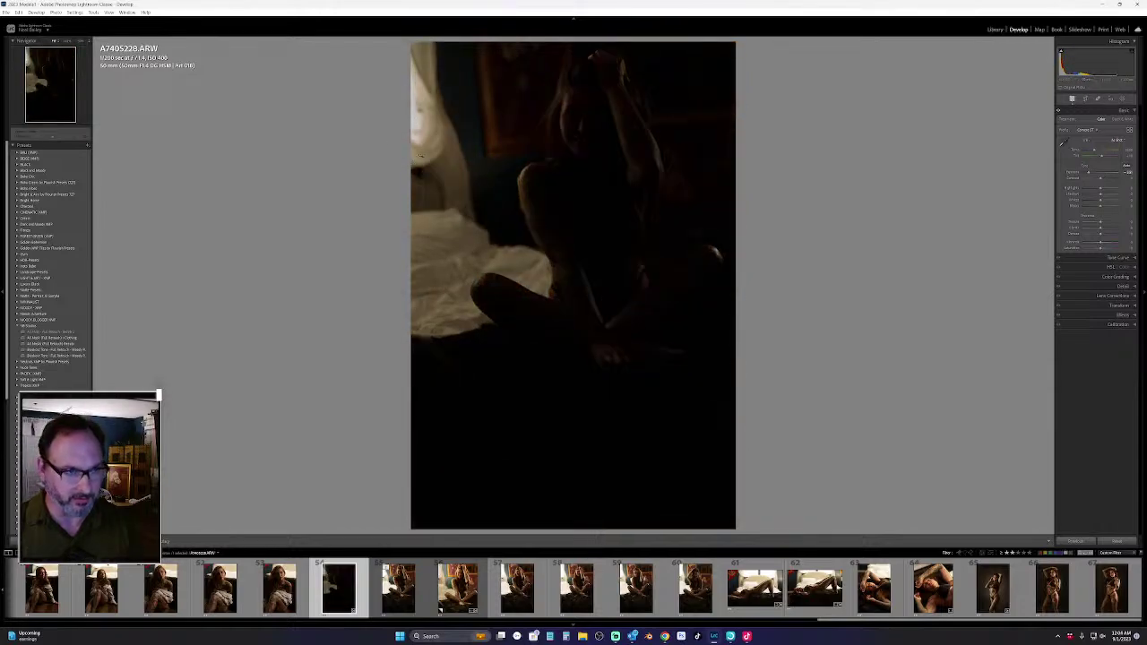
pyautogui.hotkey('ctrl', 'z')
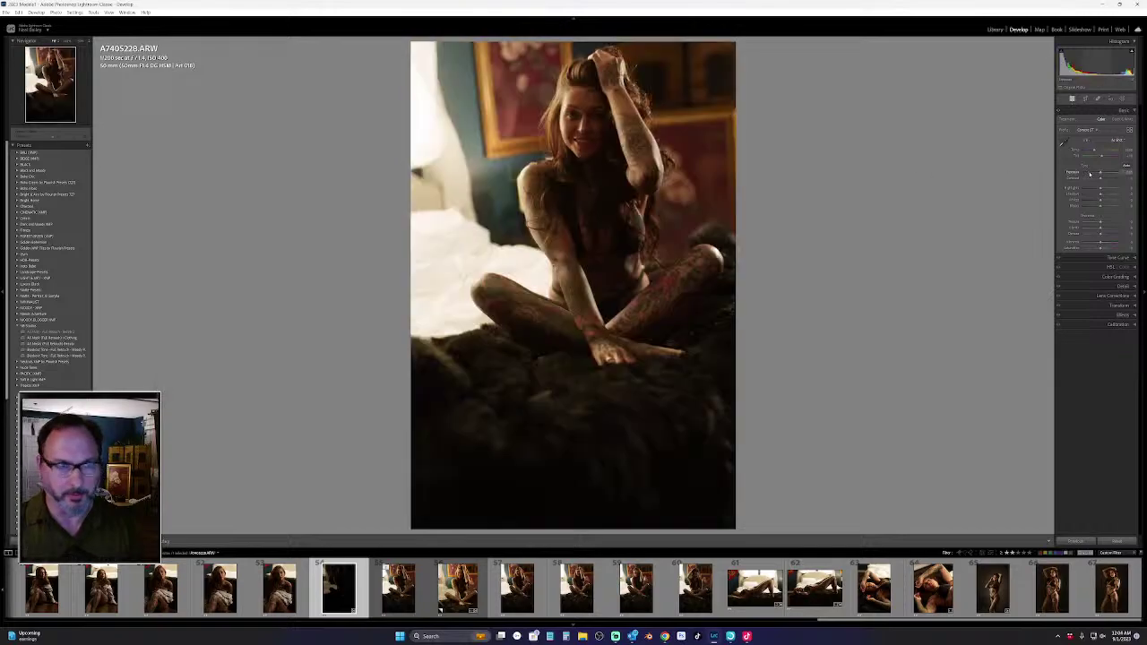
# Lower the Highlights strongly to recover the bright bedding and window, and raise the Exposure to brighten the subject and fur blanket
pyautogui.moveTo(1101, 189); pyautogui.dragTo(1094, 189)
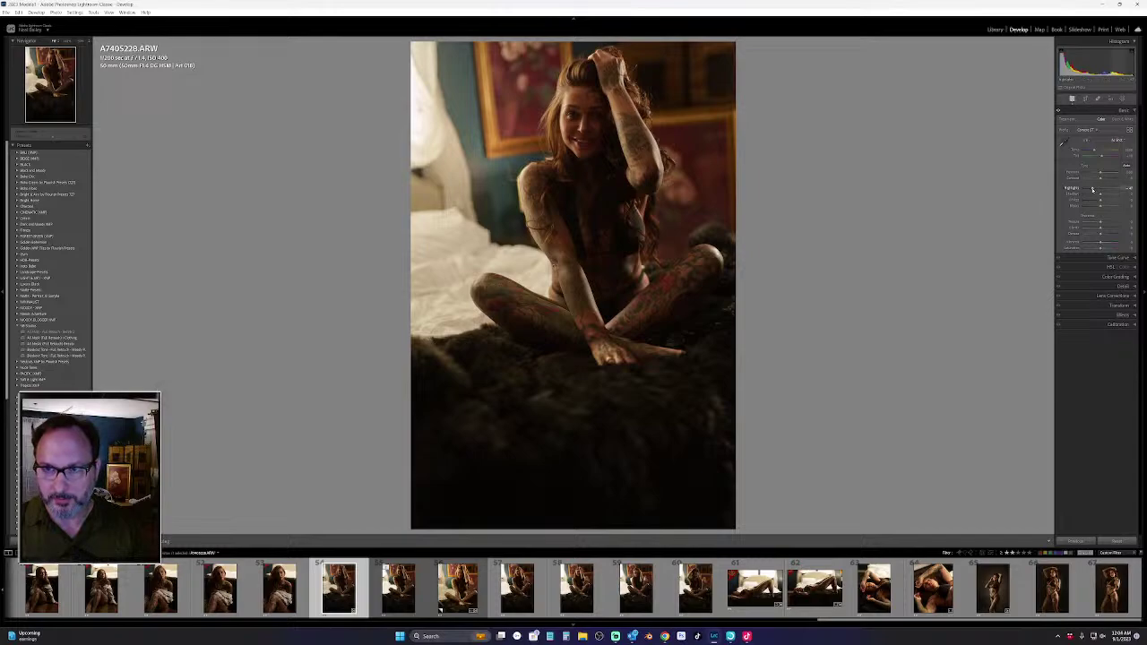
pyautogui.moveTo(1093, 189); pyautogui.dragTo(1086, 190)
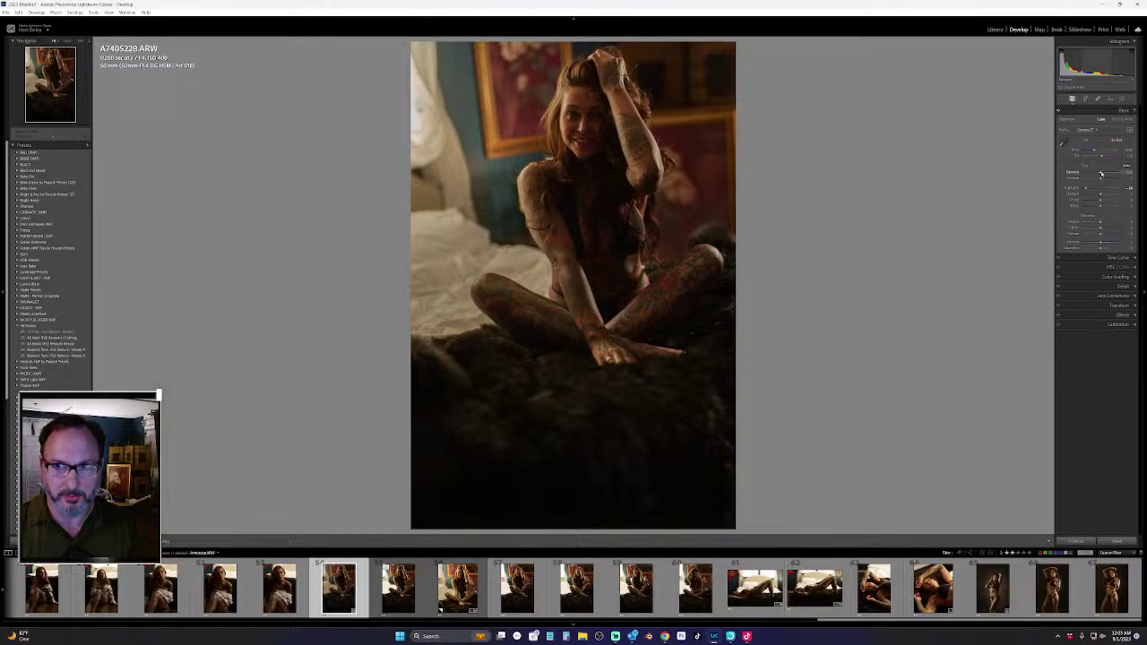
pyautogui.moveTo(1102, 174); pyautogui.dragTo(1108, 175)
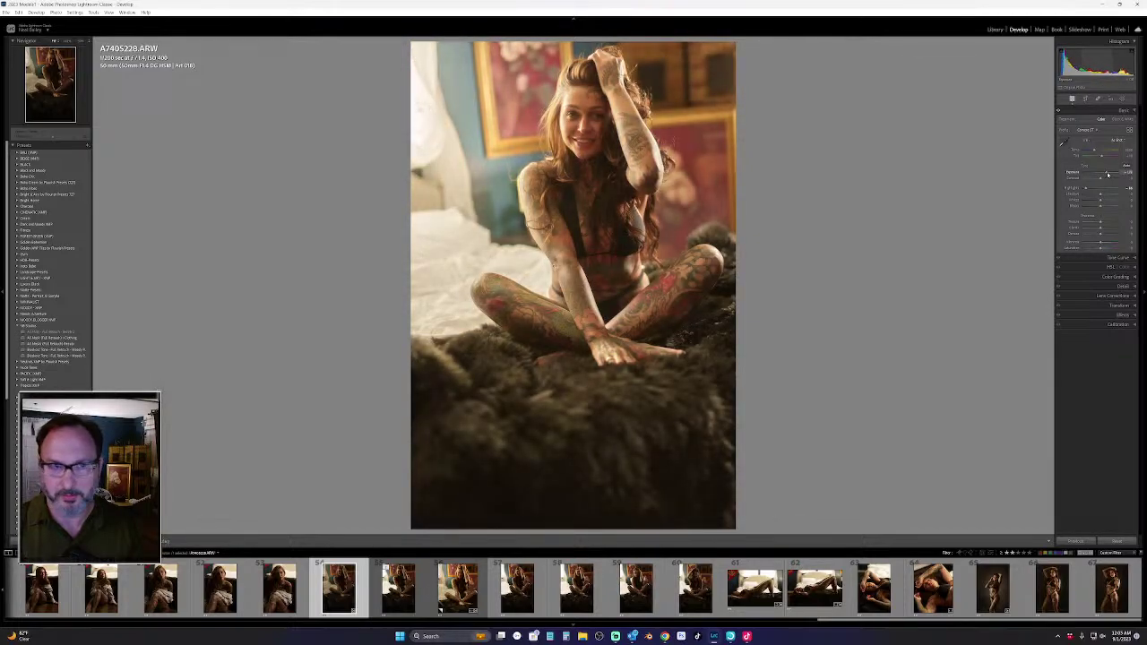
pyautogui.click(1126, 172)
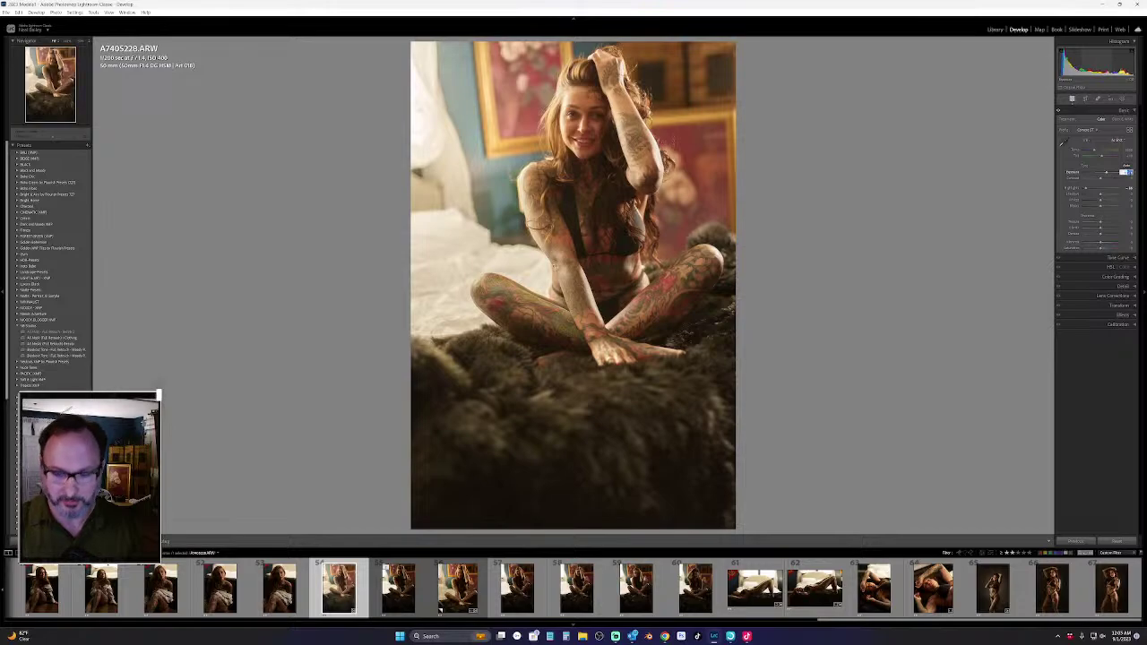
pyautogui.press('Return')
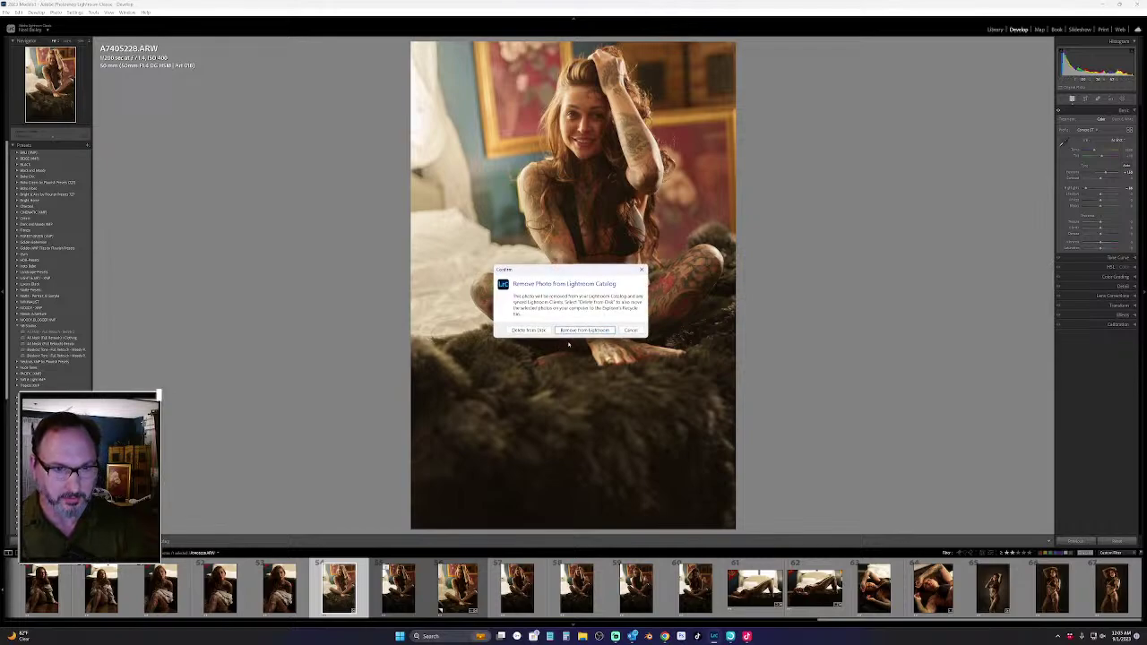
pyautogui.click(634, 330)
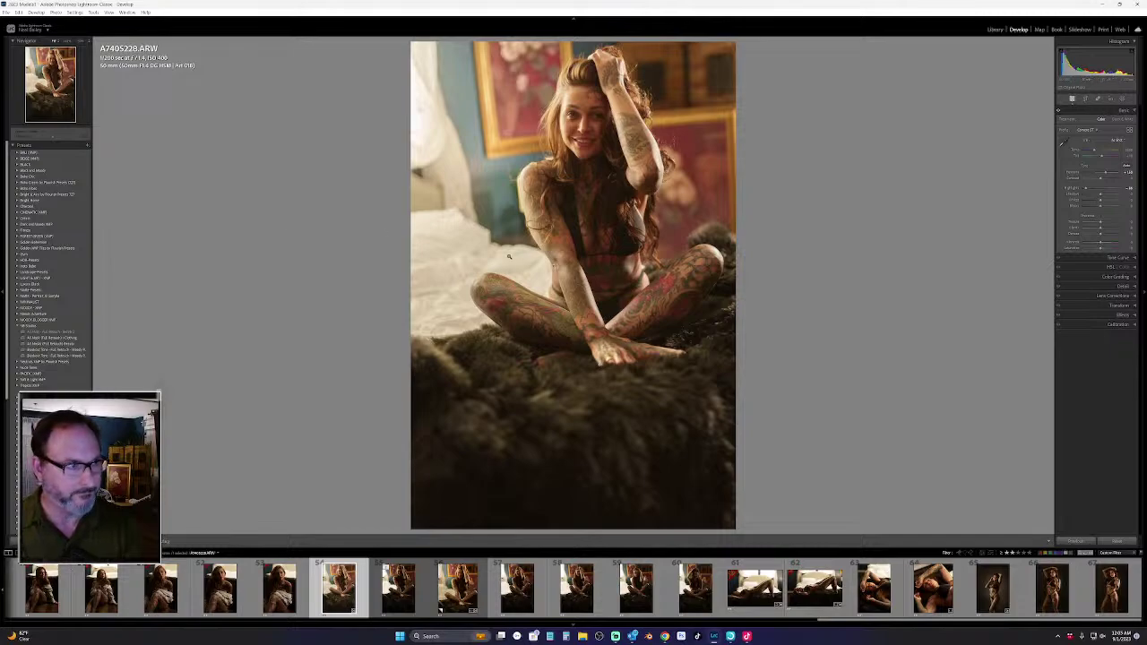
# Compare the exposure-adjusted seated shot with its unedited version by switching repeatedly between before and after, finishing on the edited view
pyautogui.hotkey('ctrl', 'z')
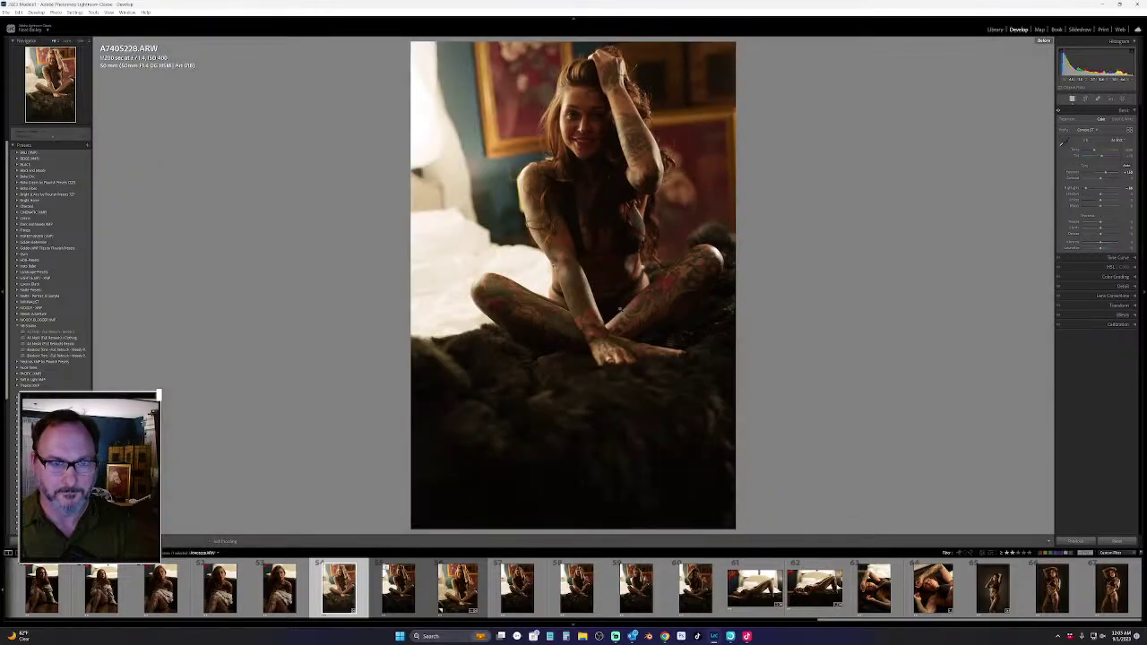
pyautogui.press('\\')
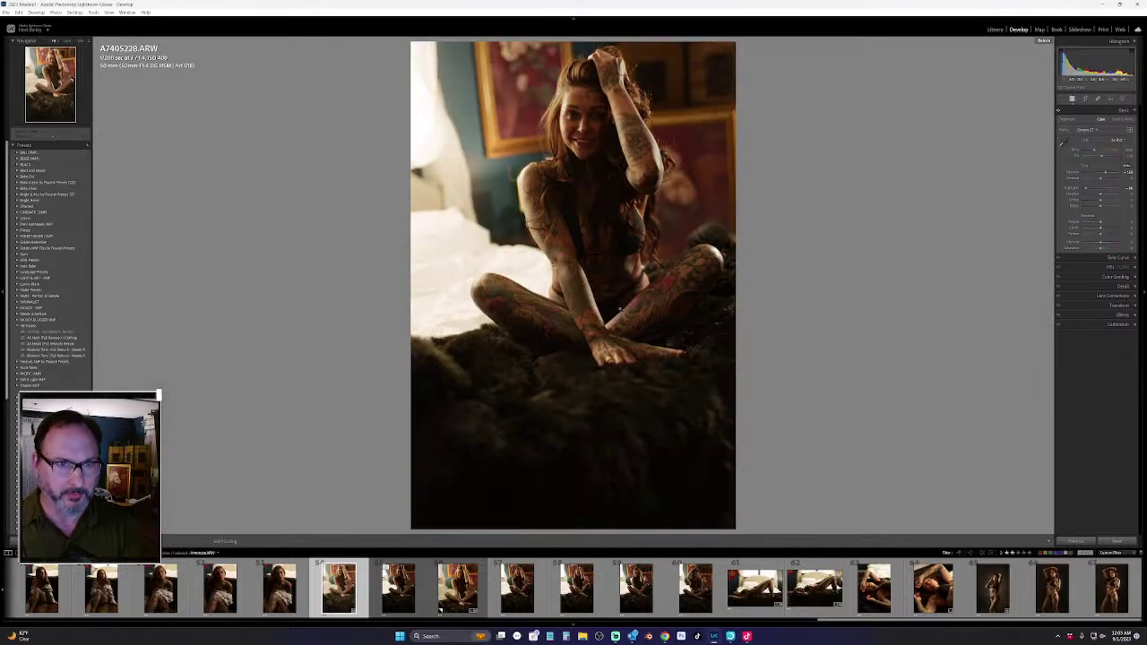
pyautogui.press('\\')
pyautogui.press('\\')
pyautogui.press('\\')
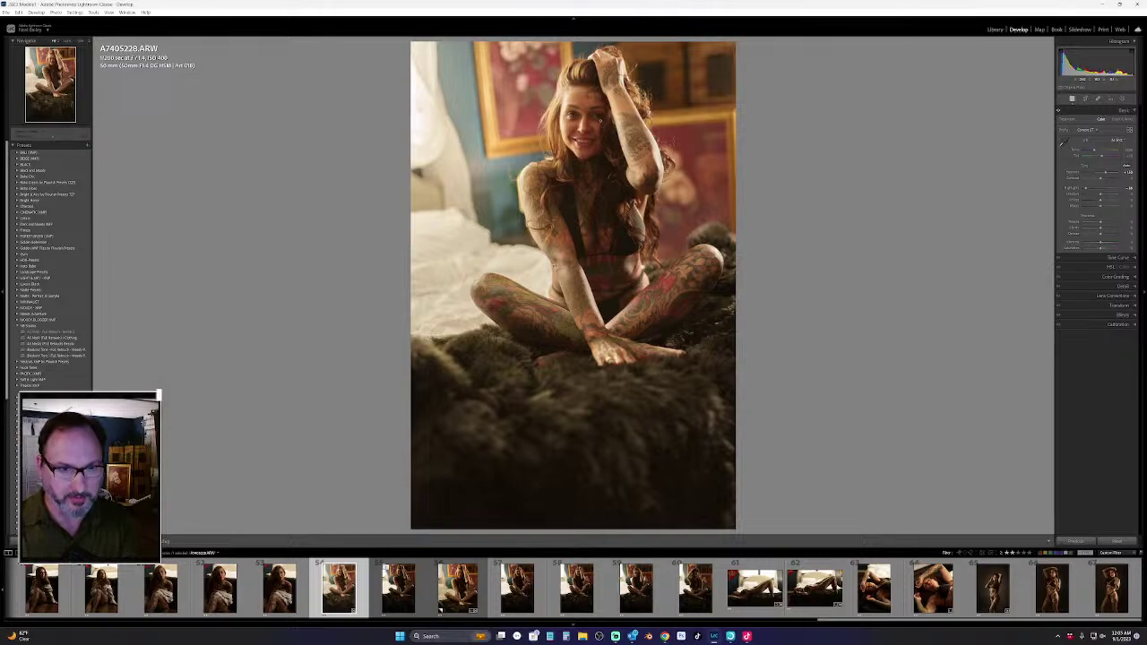
pyautogui.press('\\')
pyautogui.press('\\')
pyautogui.press('\\')
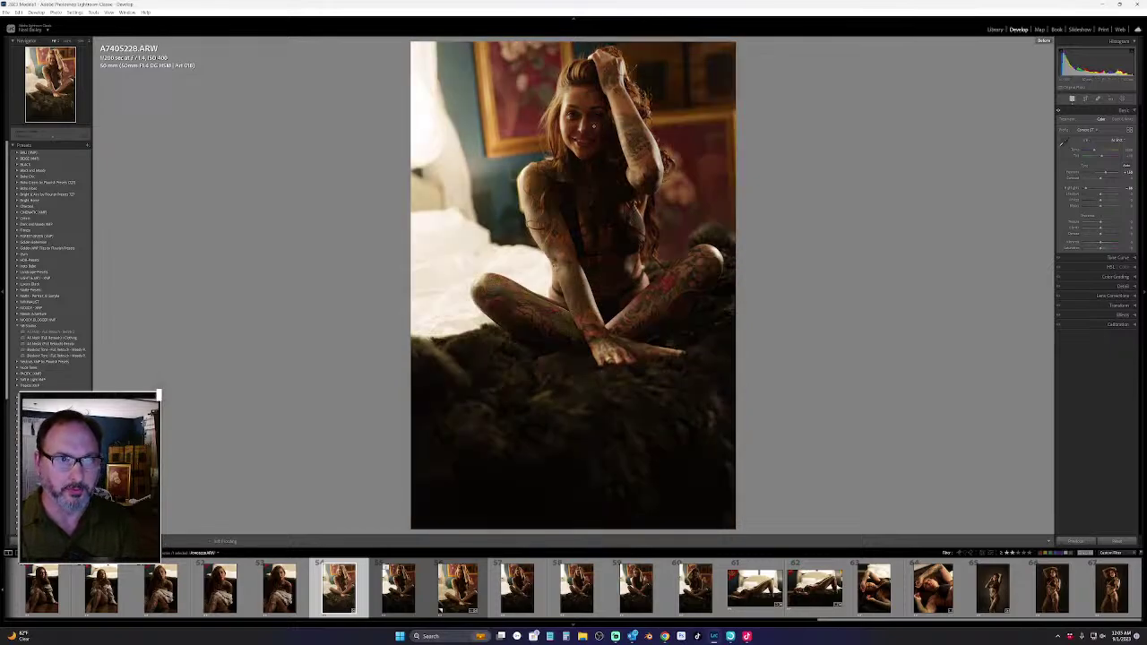
pyautogui.press('\\')
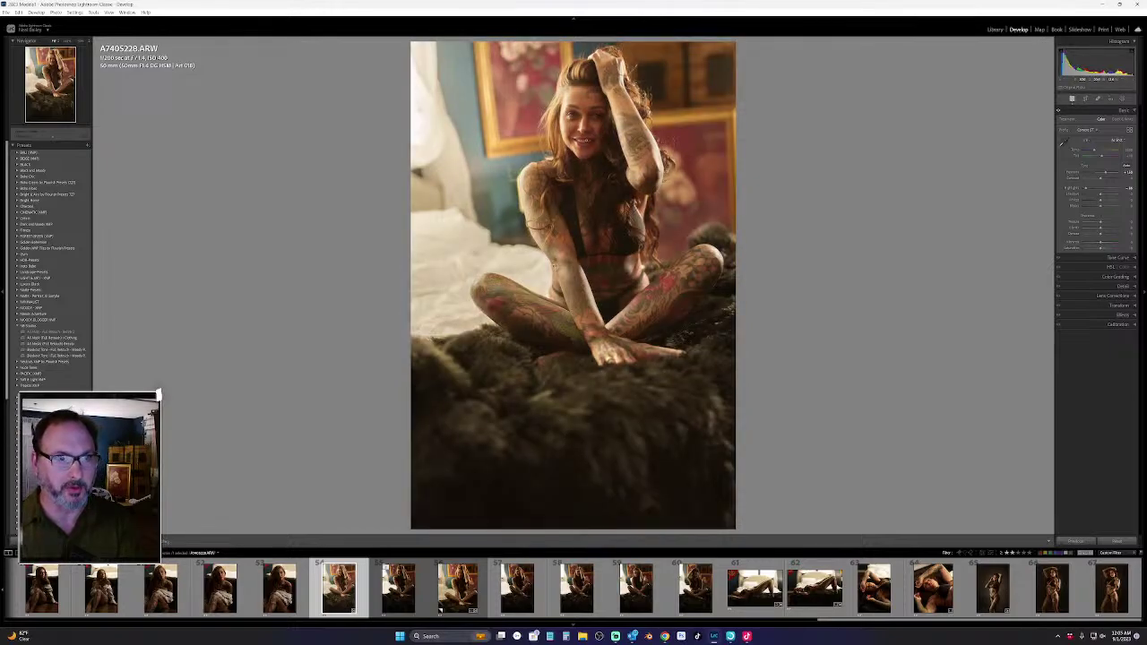
pyautogui.press('\\')
pyautogui.press('\\')
pyautogui.press('\\')
pyautogui.press('\\')
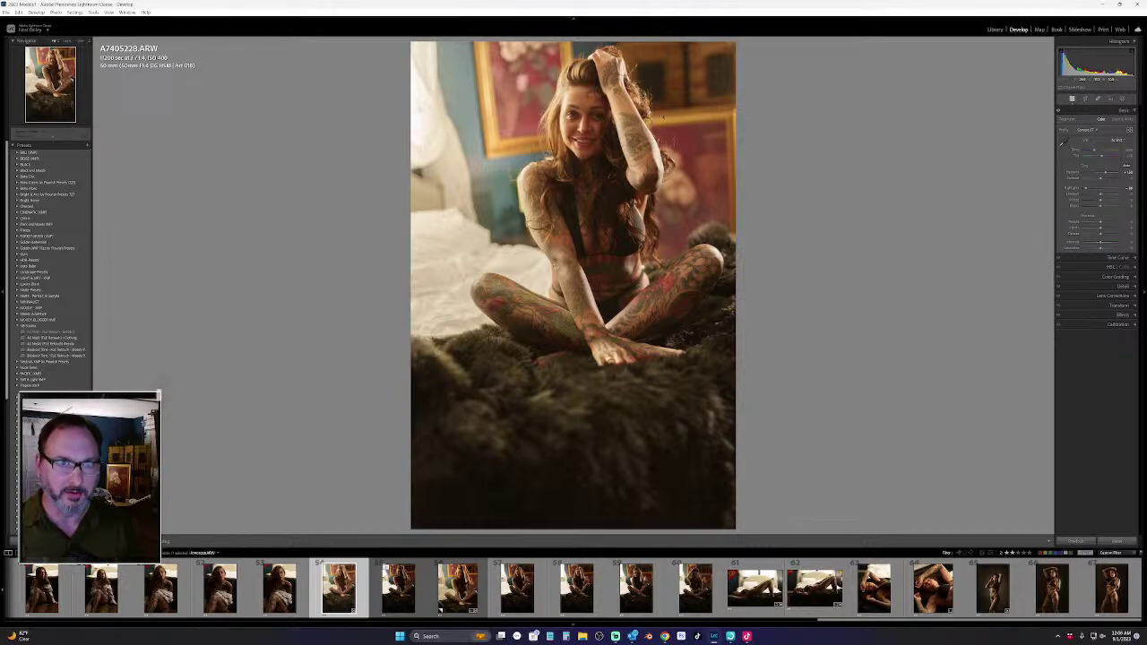
# Try tilting the seated shot clockwise with the Crop tool, and undo it to return to the full original framing
pyautogui.press('r')
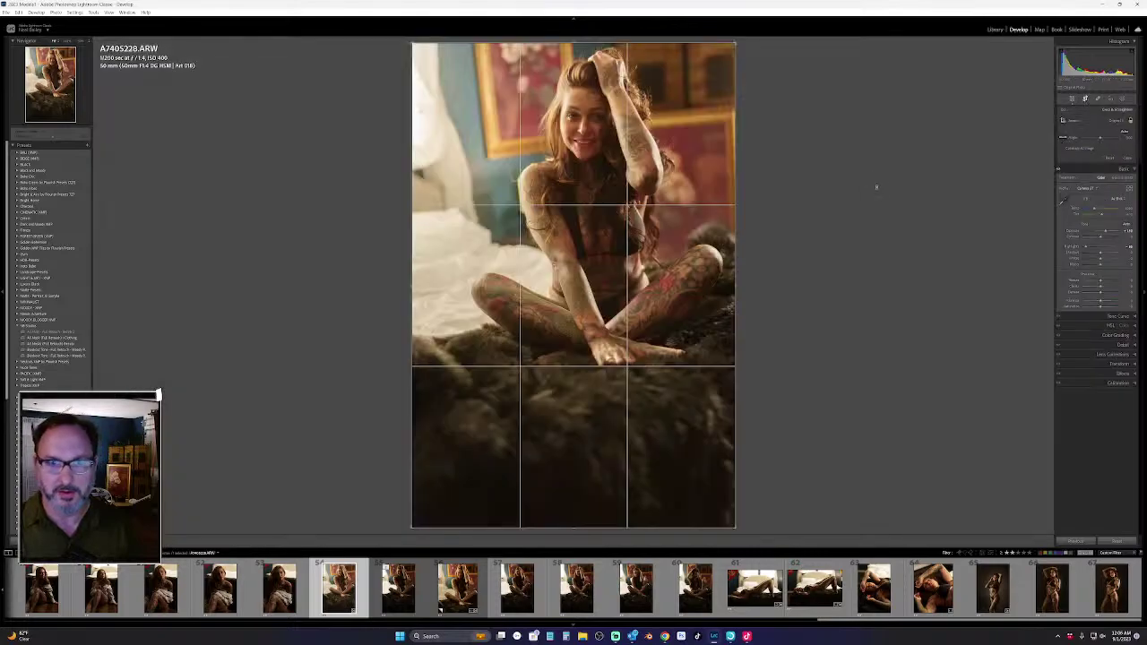
pyautogui.moveTo(878, 185); pyautogui.dragTo(848, 215)
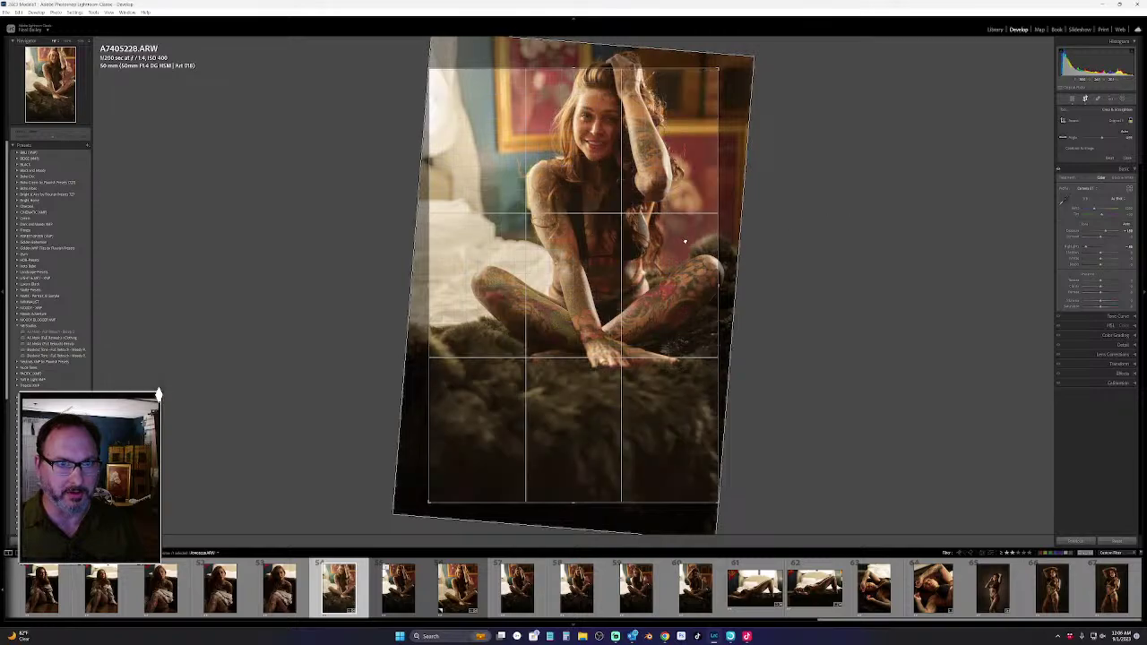
pyautogui.press('Return')
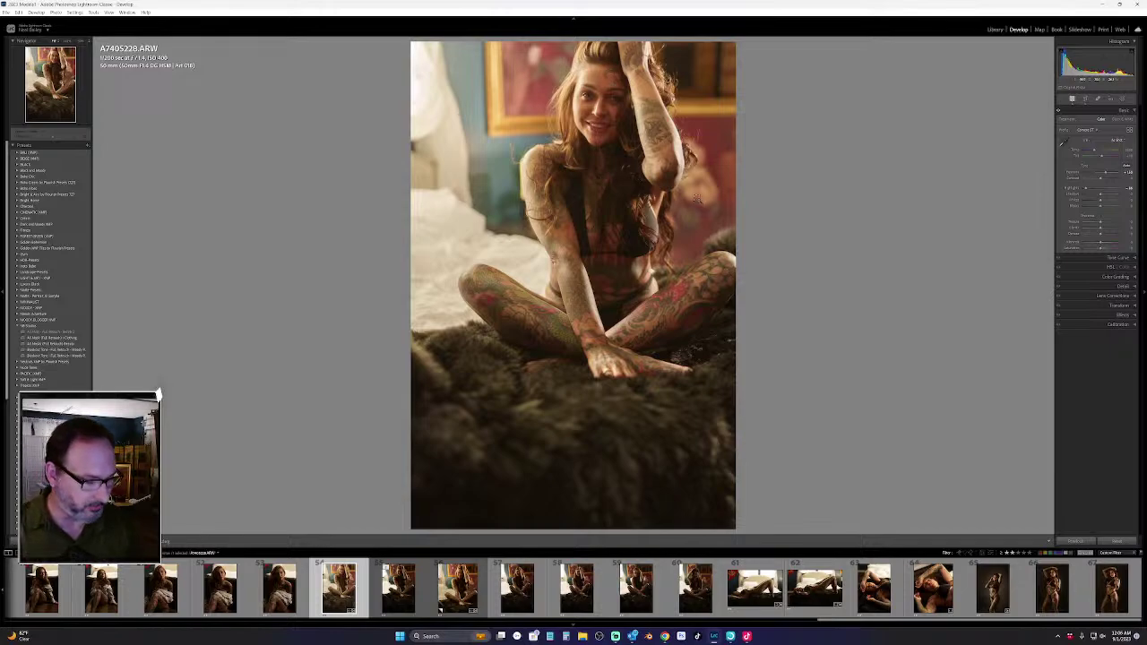
pyautogui.hotkey('ctrl', 'z')
pyautogui.hotkey('ctrl', 'z')
pyautogui.hotkey('ctrl', 'y')
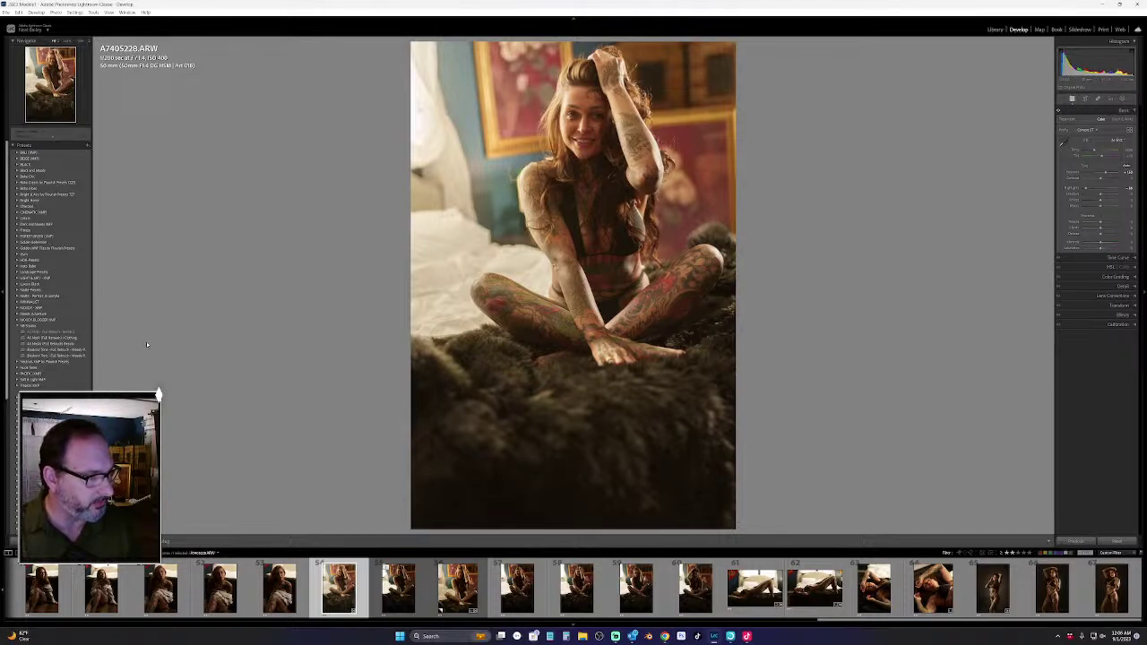
# Apply the full-retouch clothing preset to the seated shot and compare the before and after versions
pyautogui.click(76, 338)
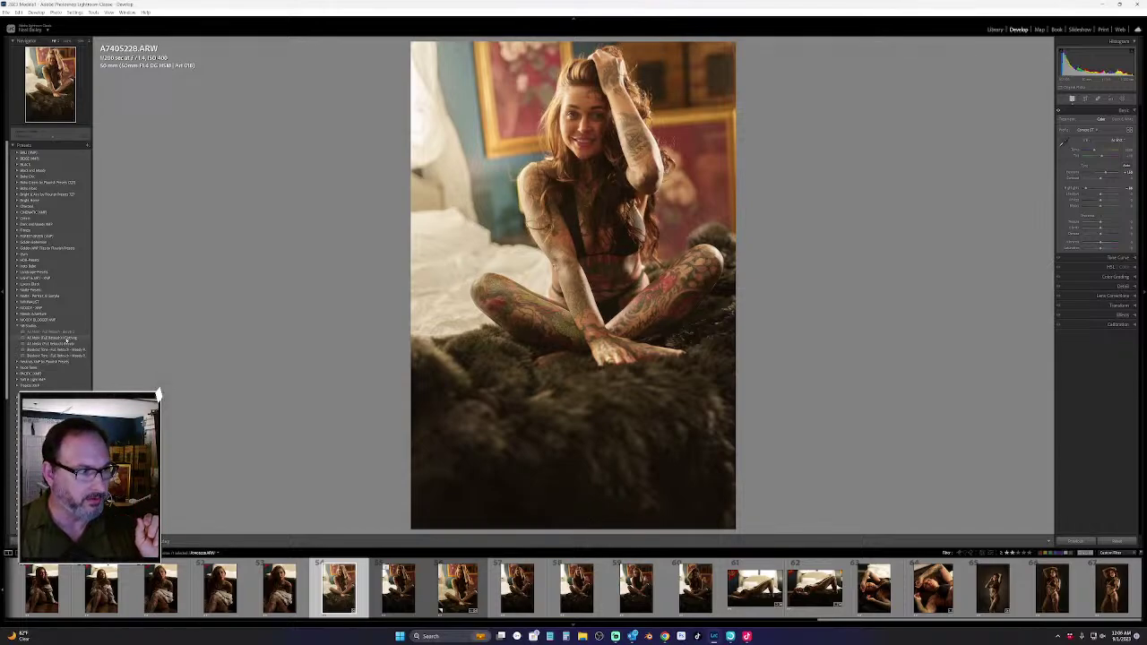
pyautogui.click(67, 337)
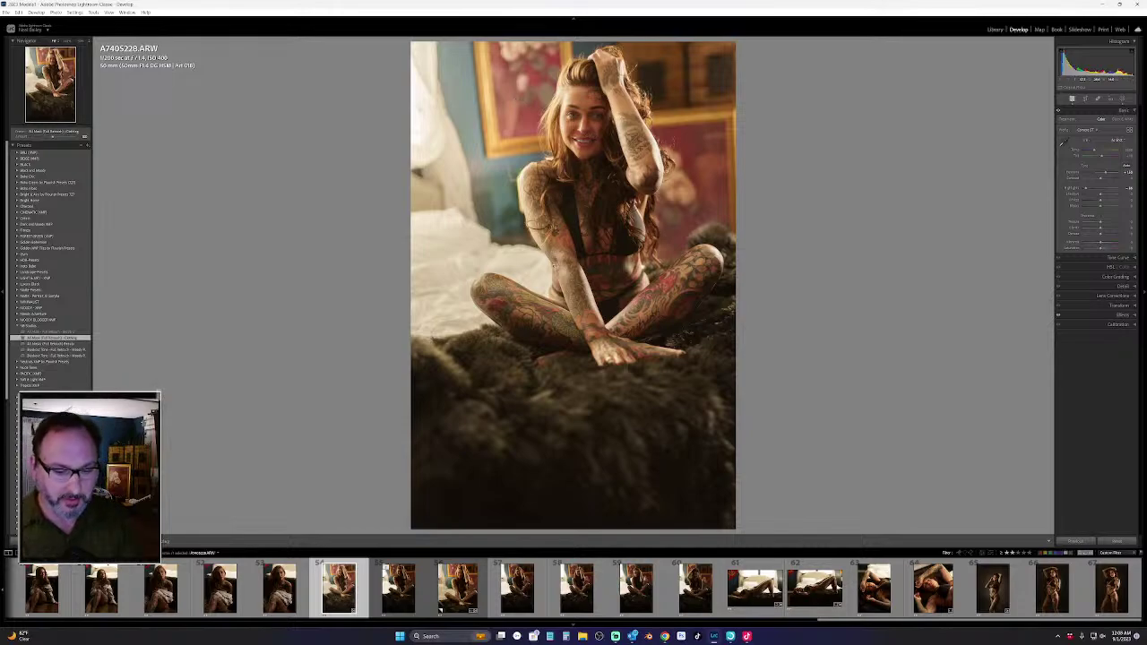
pyautogui.press('\\')
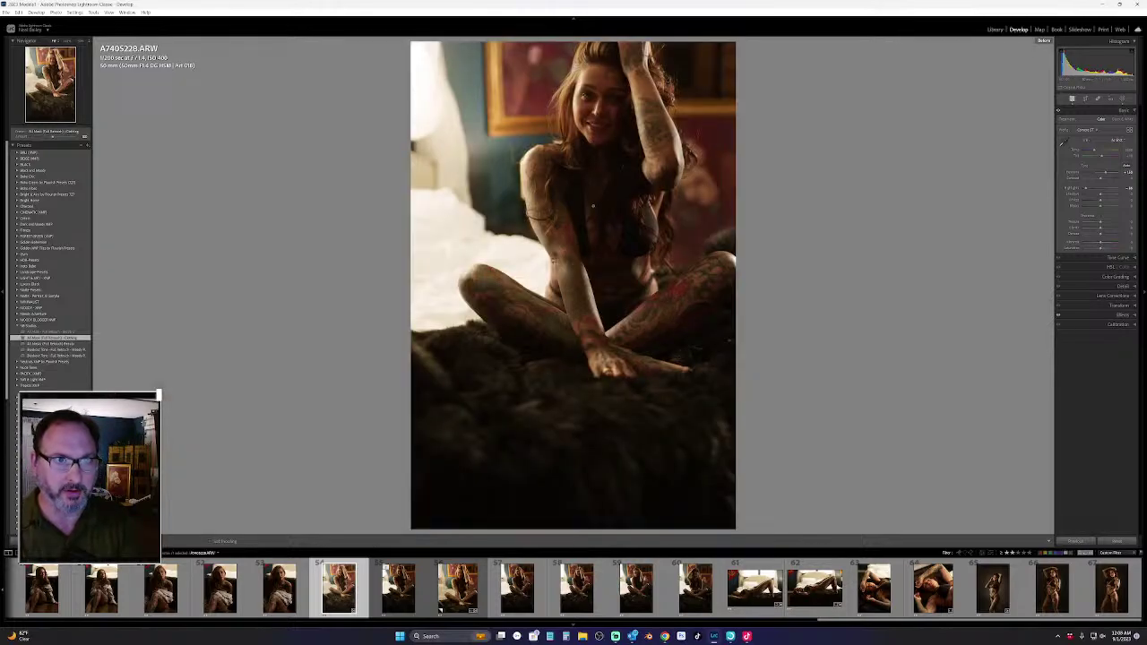
pyautogui.press('\\')
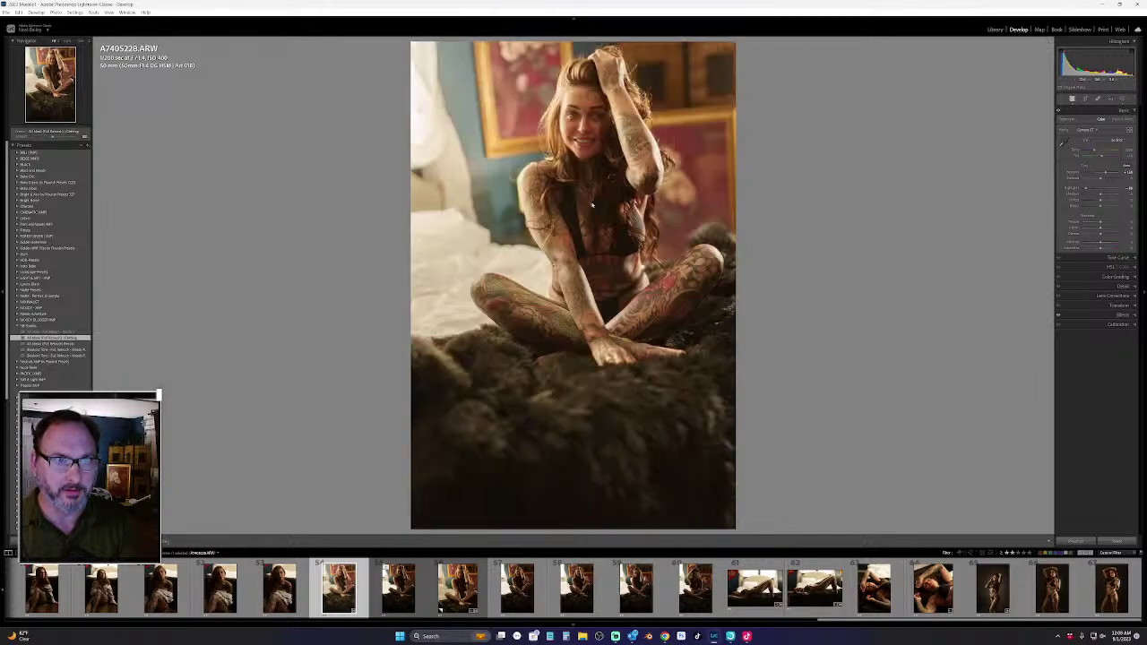
pyautogui.press('\\')
pyautogui.press('\\')
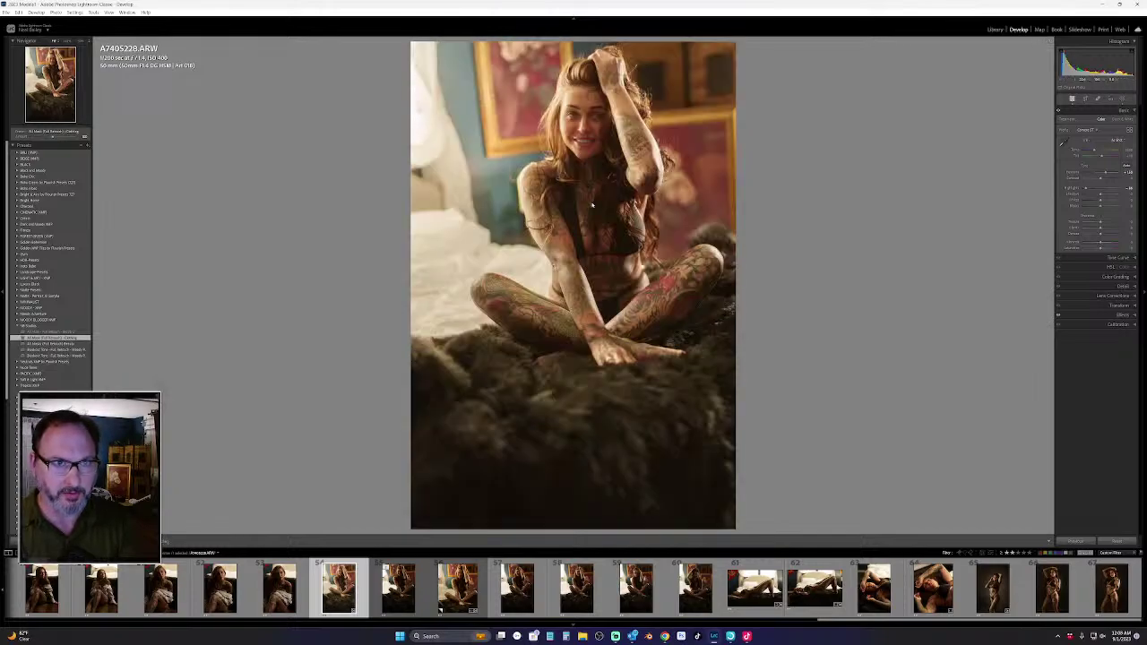
pyautogui.press('\\')
pyautogui.press('\\')
# Check the retouched shot's crop frame and its before view, and zoom in on the subject's face and upper body
pyautogui.click(1084, 99)
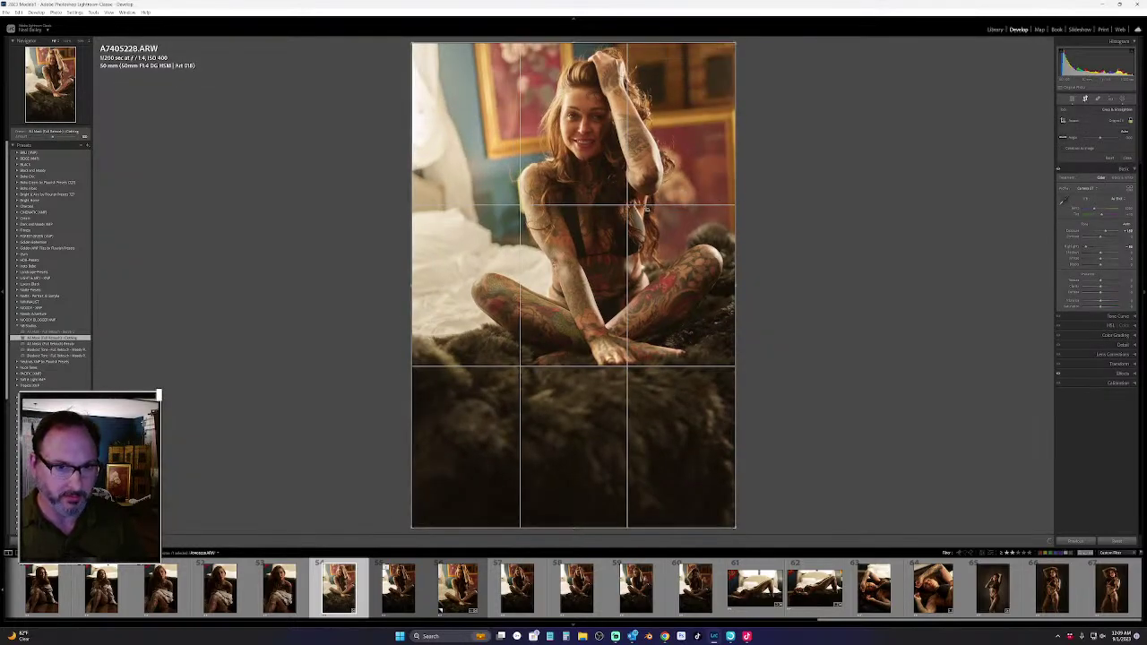
pyautogui.press('Return')
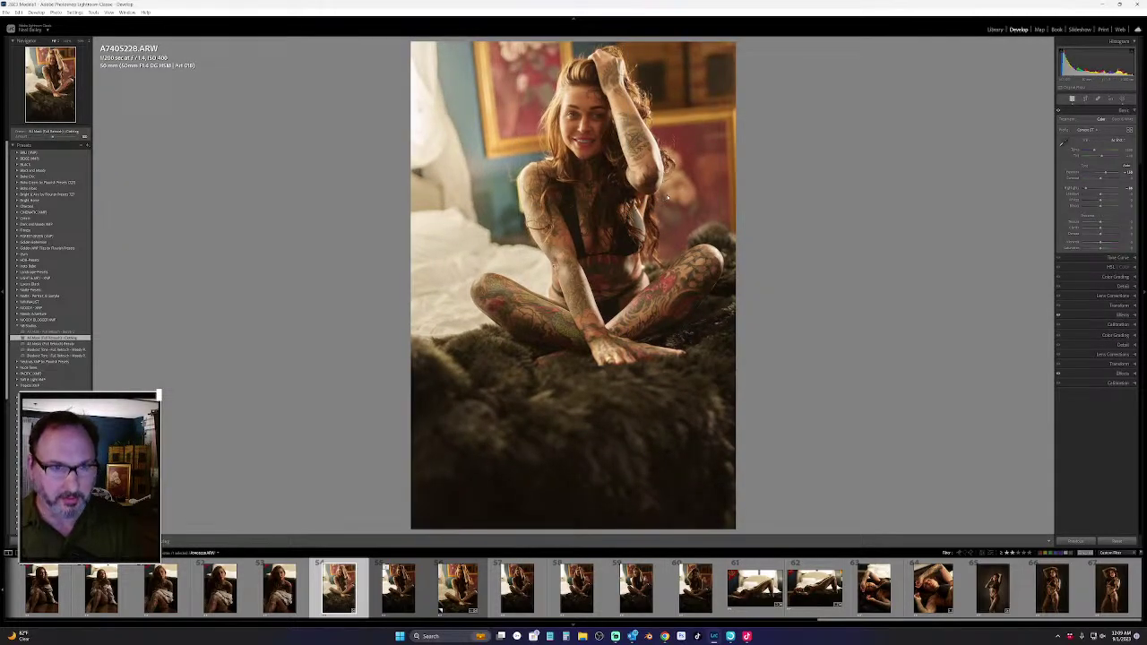
pyautogui.press('\\')
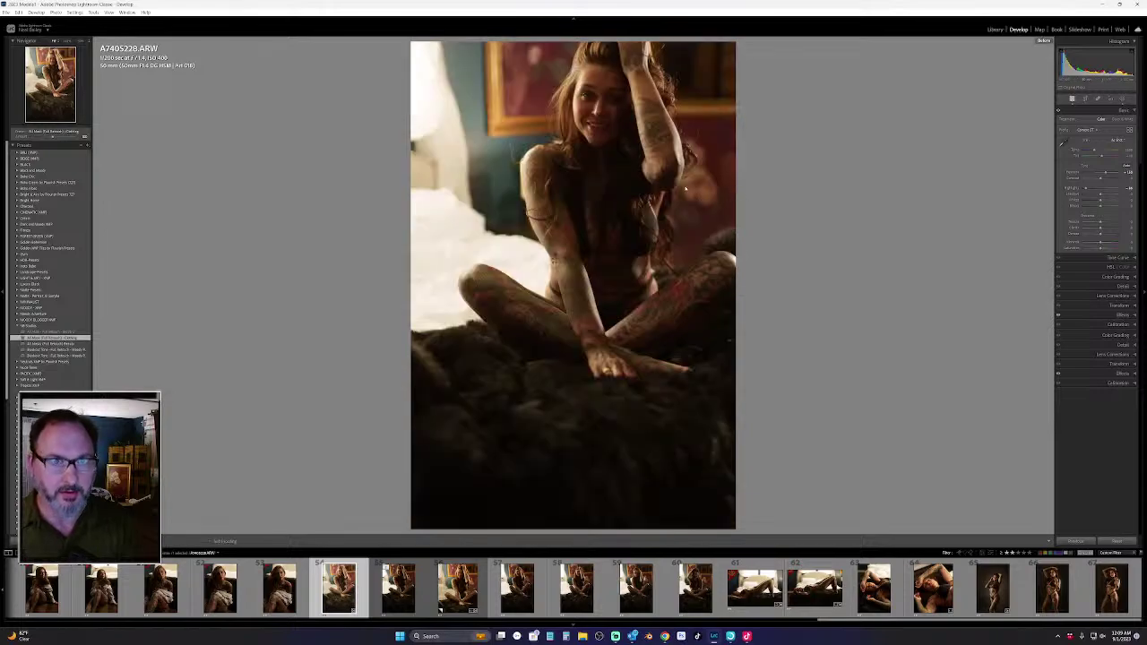
pyautogui.press('\\')
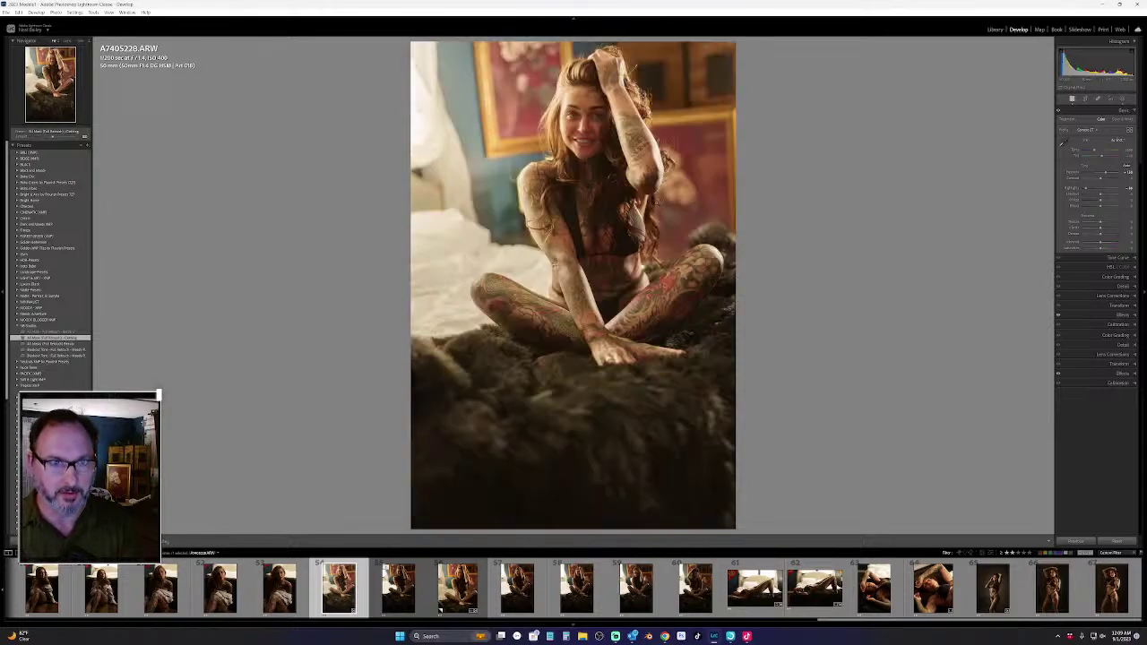
pyautogui.click(607, 159)
pyautogui.click(628, 175)
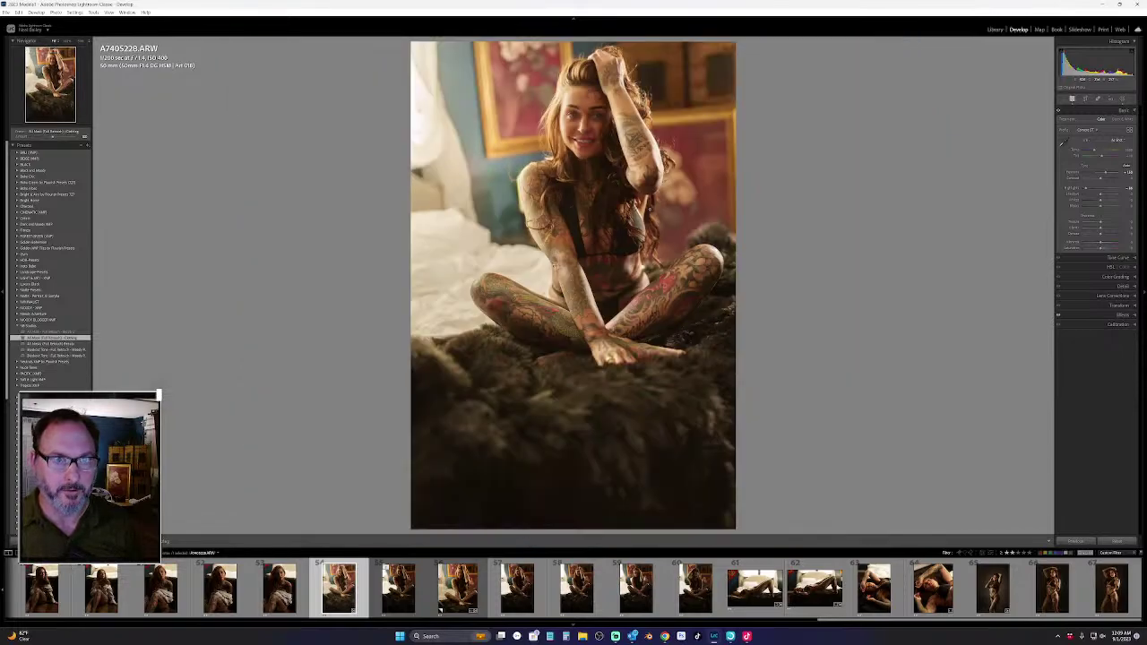
pyautogui.click(645, 188)
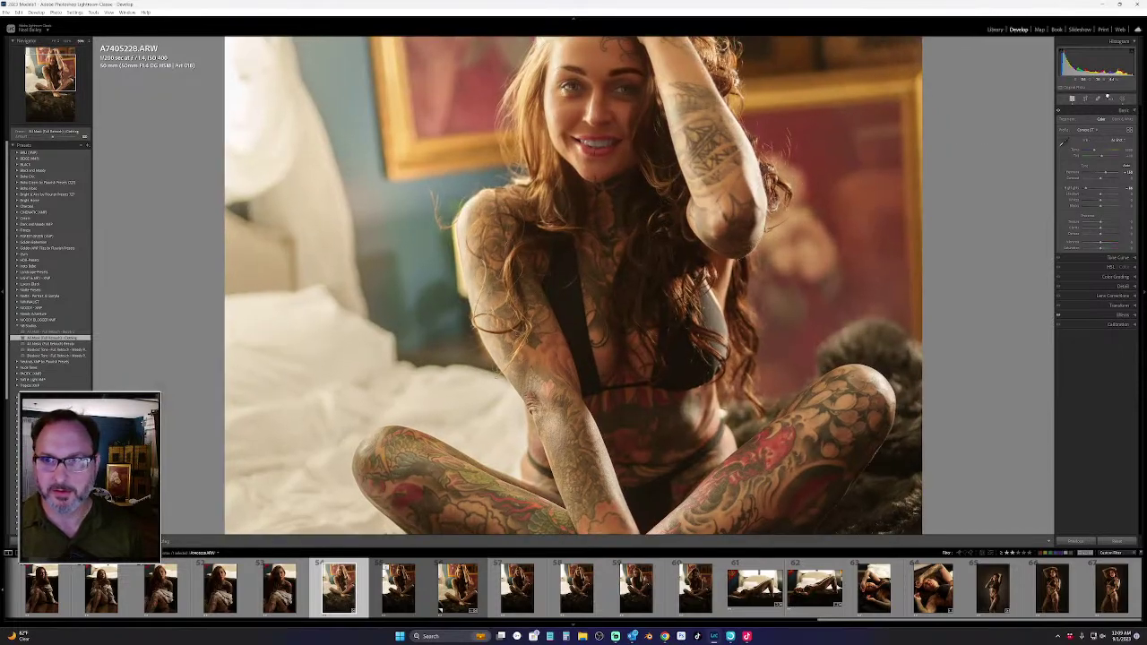
# Set the crop's aspect ratio to As Shot, apply it, and show the before view of the seated shot
pyautogui.click(1086, 99)
pyautogui.click(1111, 119)
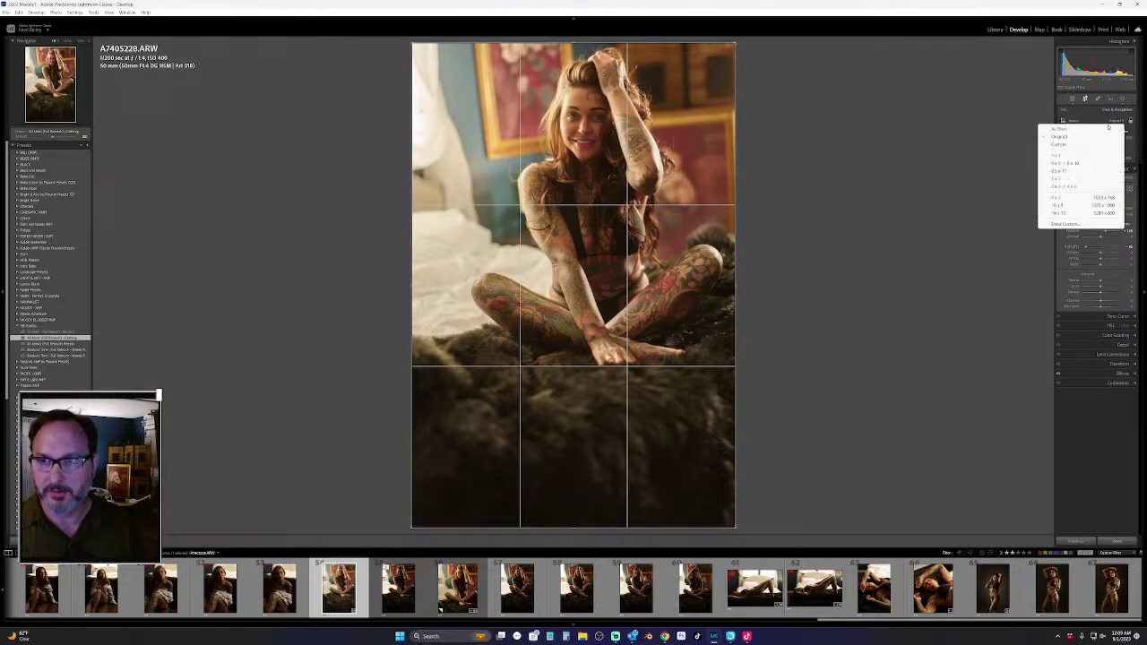
pyautogui.click(1058, 131)
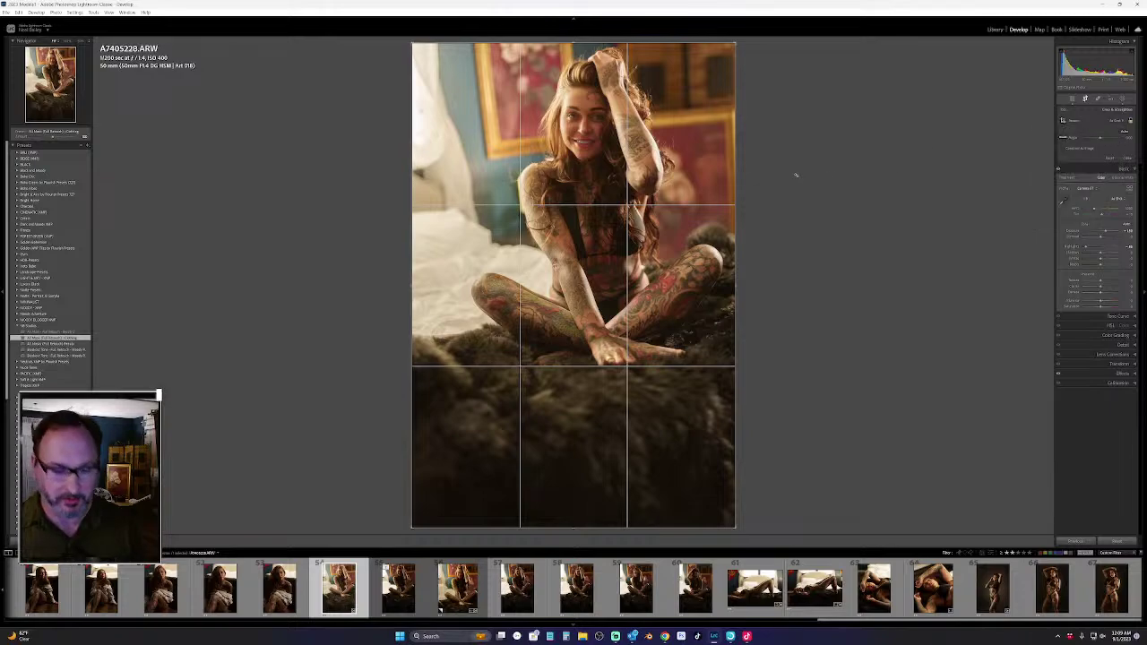
pyautogui.press('Return')
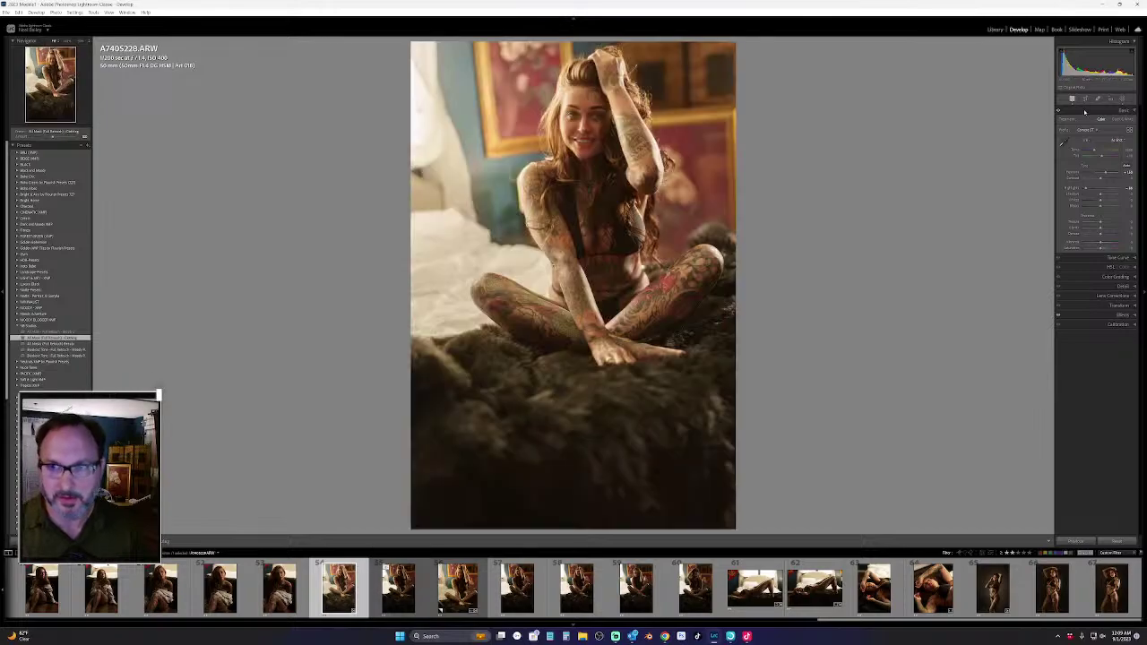
pyautogui.press('\\')
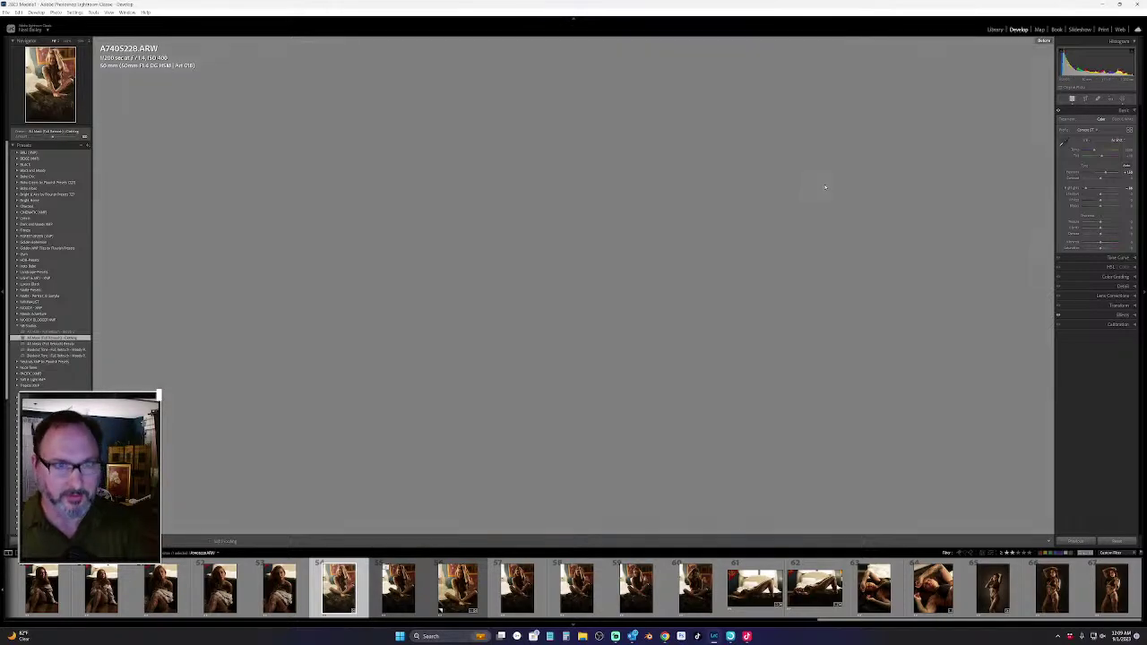
# Return to the edited view, select the face highlight mask, raise its exposure slightly, and shift its radial gradient down toward the chest
pyautogui.press('\\')
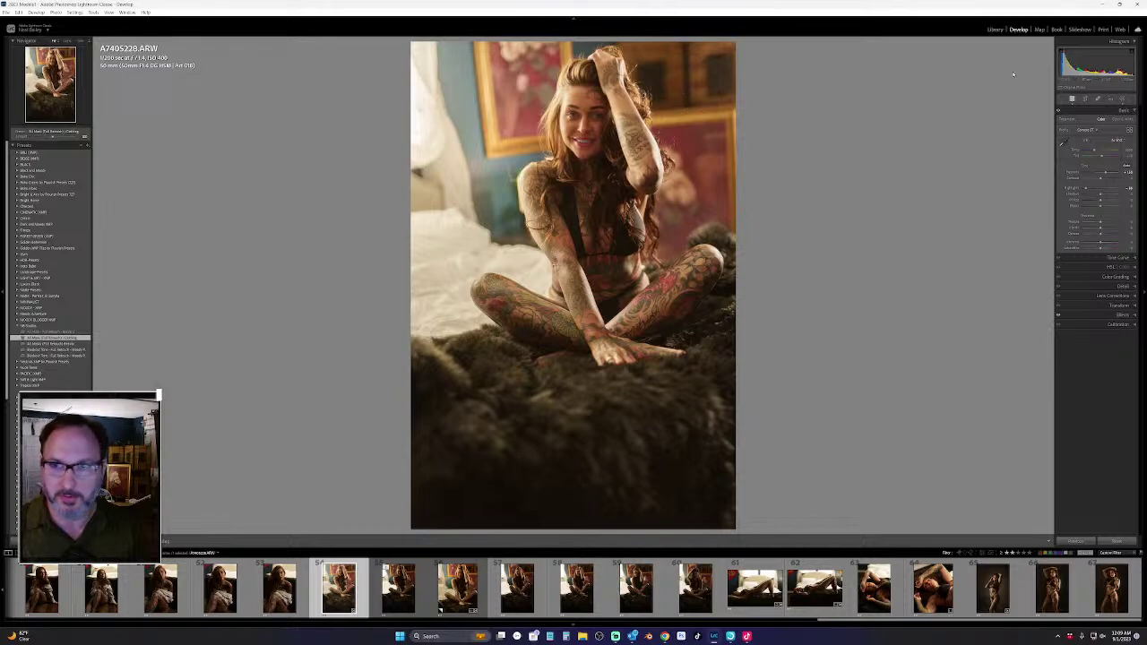
pyautogui.click(1122, 99)
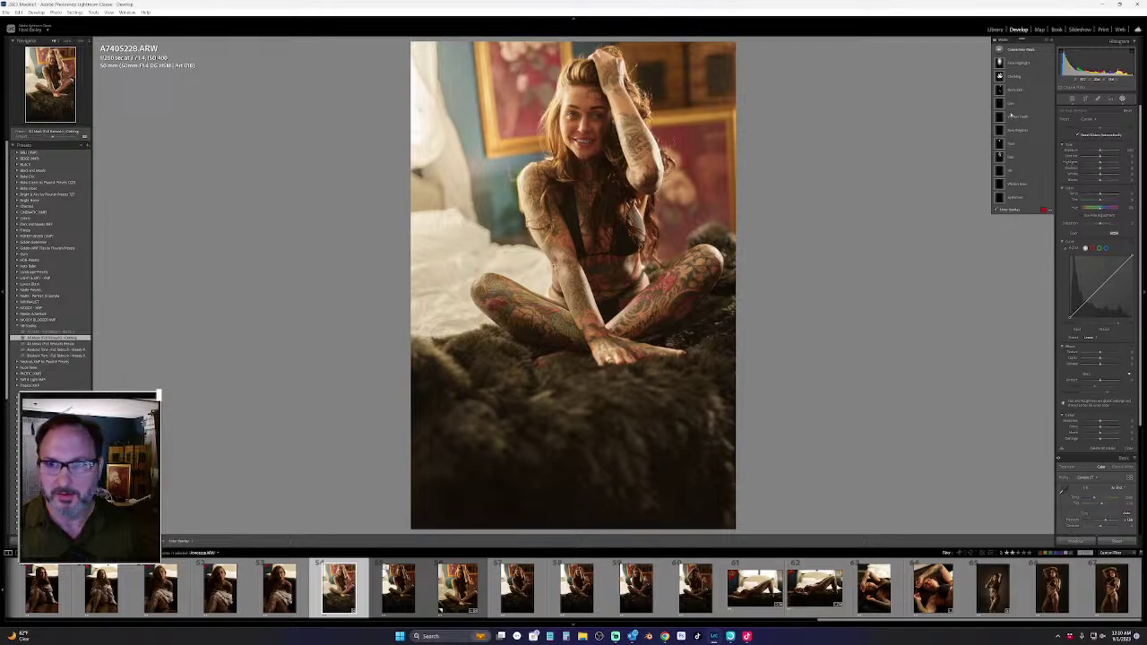
pyautogui.click(1018, 63)
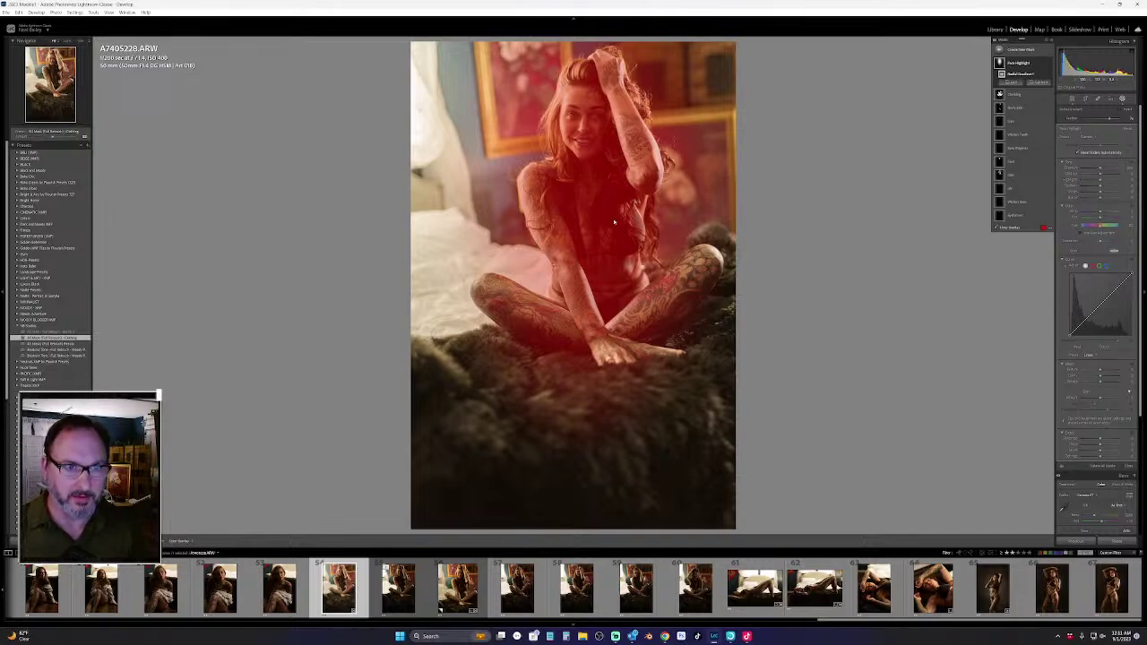
pyautogui.moveTo(580, 186)
pyautogui.mouseDown()
pyautogui.moveTo(597, 212)
pyautogui.moveTo(609, 182)
pyautogui.moveTo(588, 239)
pyautogui.moveTo(594, 179)
pyautogui.moveTo(591, 194)
pyautogui.mouseUp()
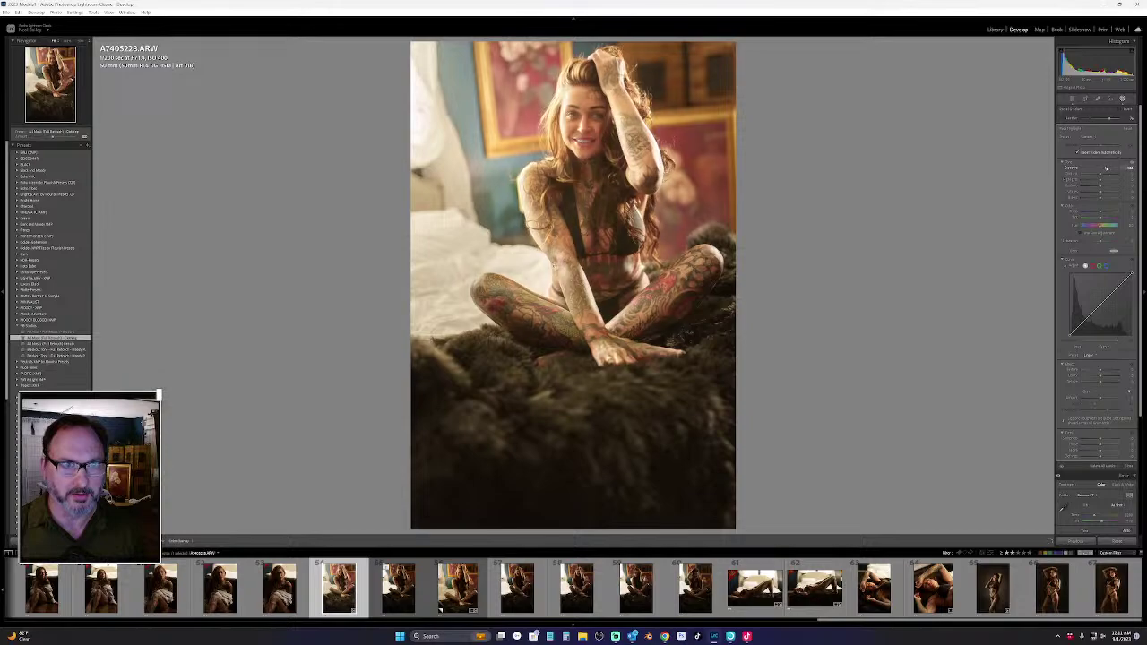
pyautogui.moveTo(598, 186)
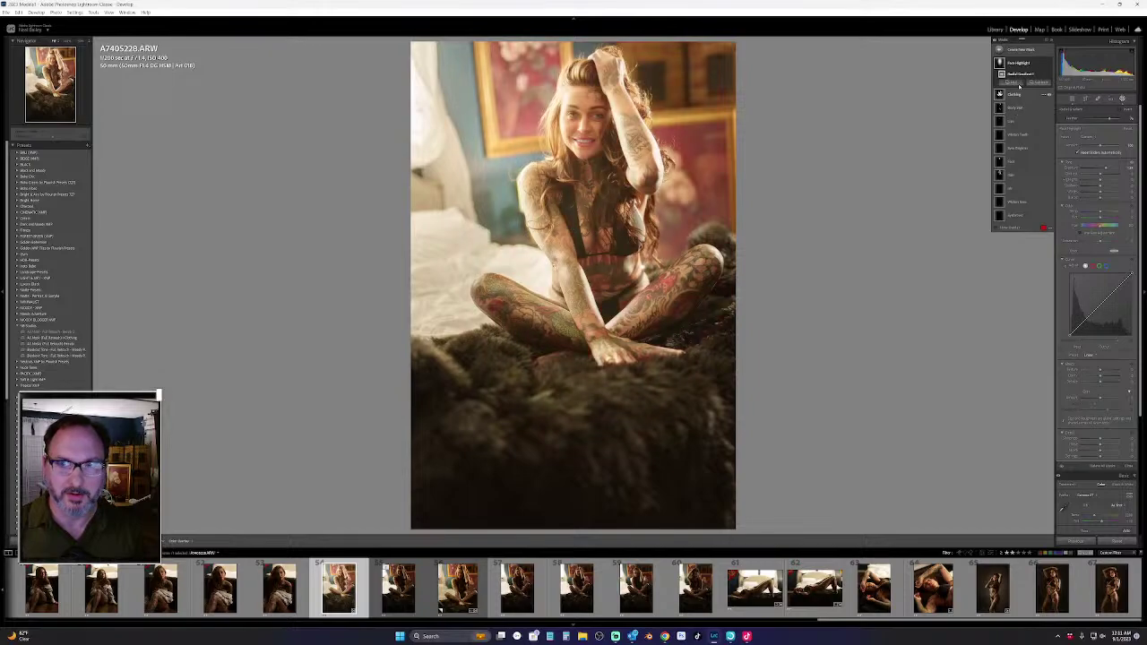
pyautogui.moveTo(591, 190); pyautogui.dragTo(601, 220)
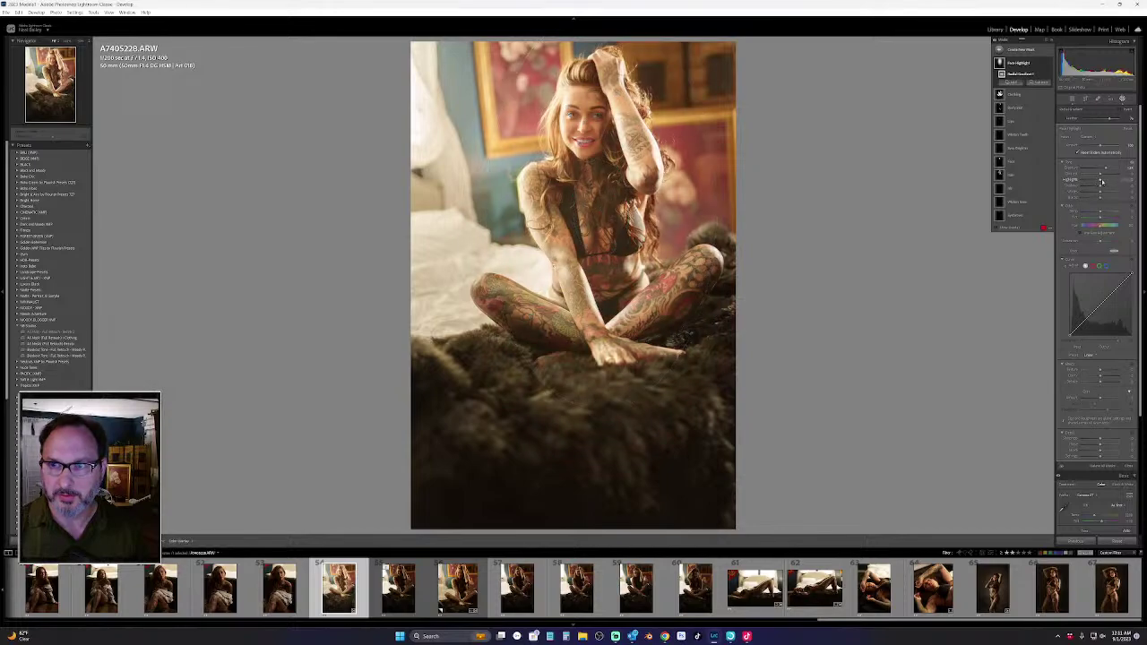
# Refine the face highlight mask by lowering Highlights to the minimum, adding a little Clarity, and pulling down its curve's shadows
pyautogui.moveTo(1101, 182); pyautogui.dragTo(1081, 180)
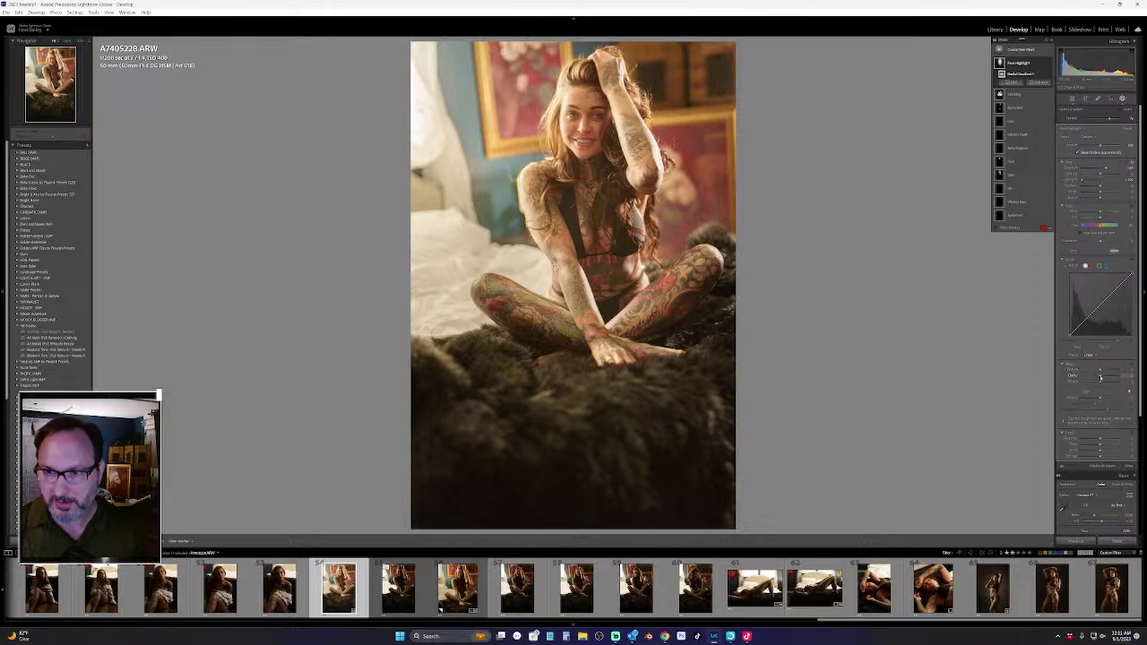
pyautogui.moveTo(1101, 378); pyautogui.dragTo(1077, 252)
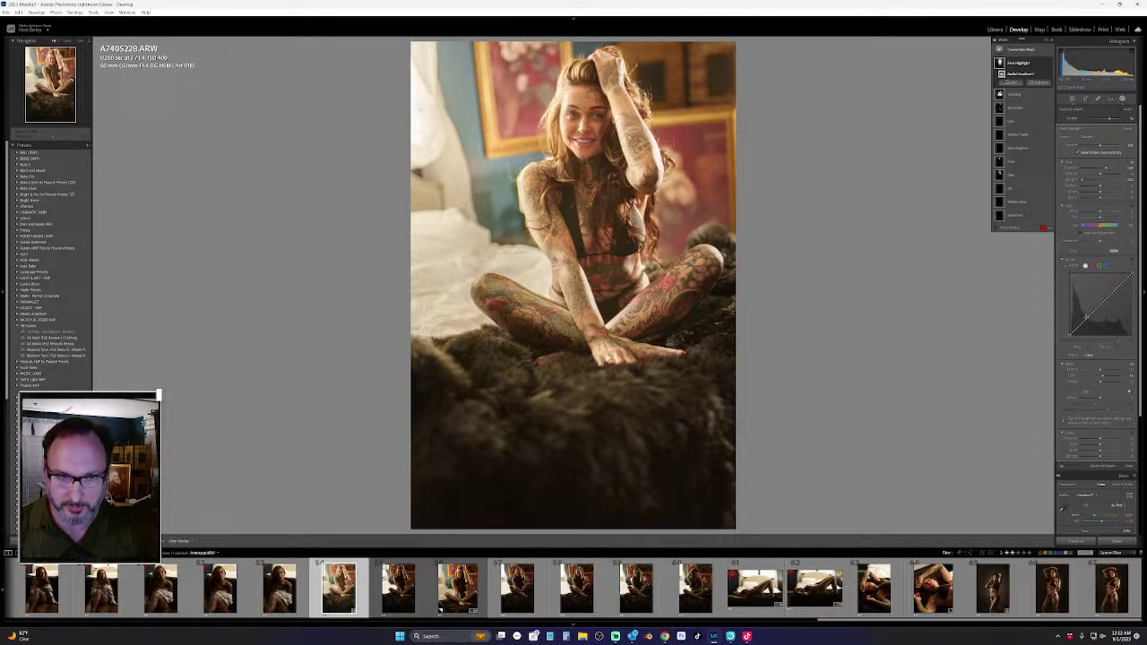
pyautogui.click(1018, 118)
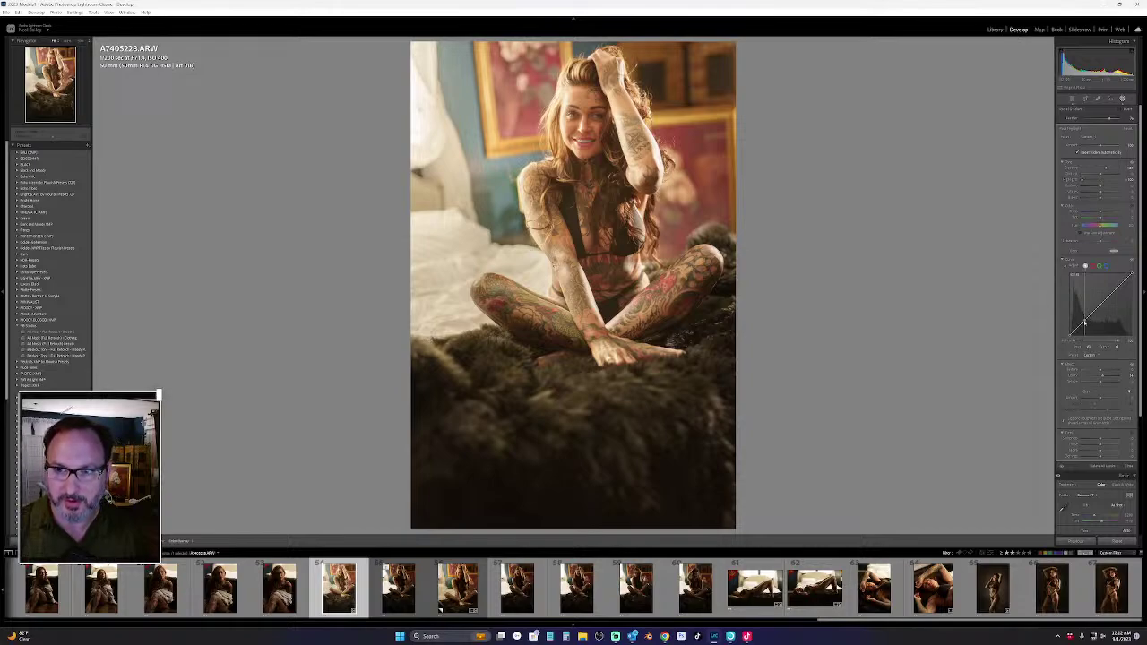
pyautogui.moveTo(1084, 319); pyautogui.dragTo(1084, 329)
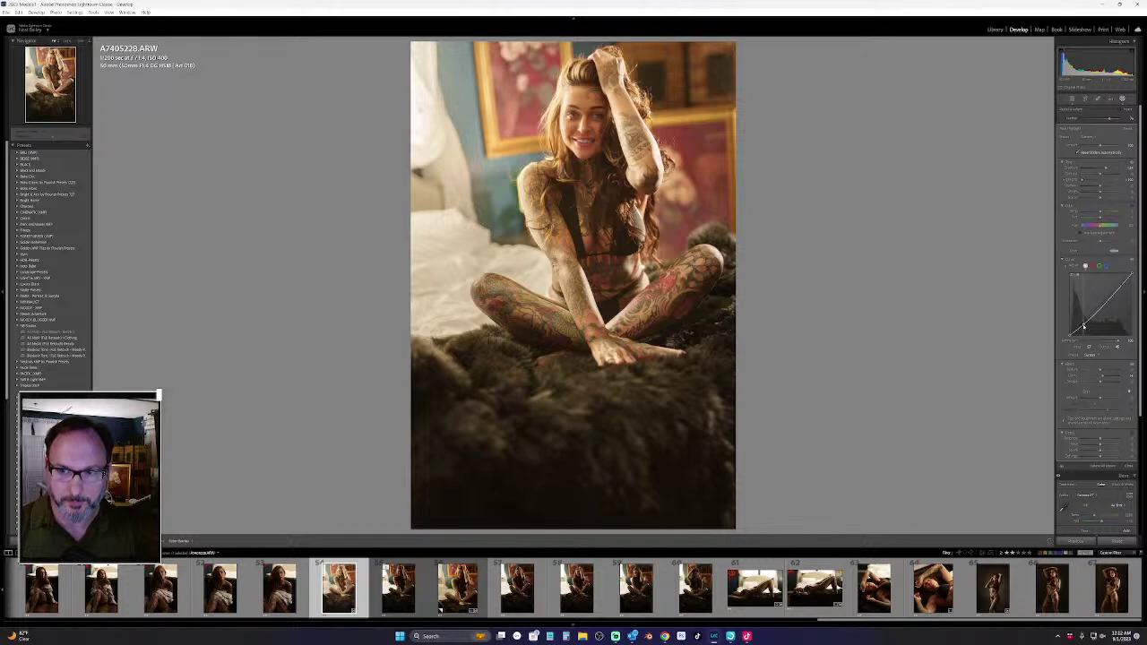
pyautogui.hotkey('shift', 'w')
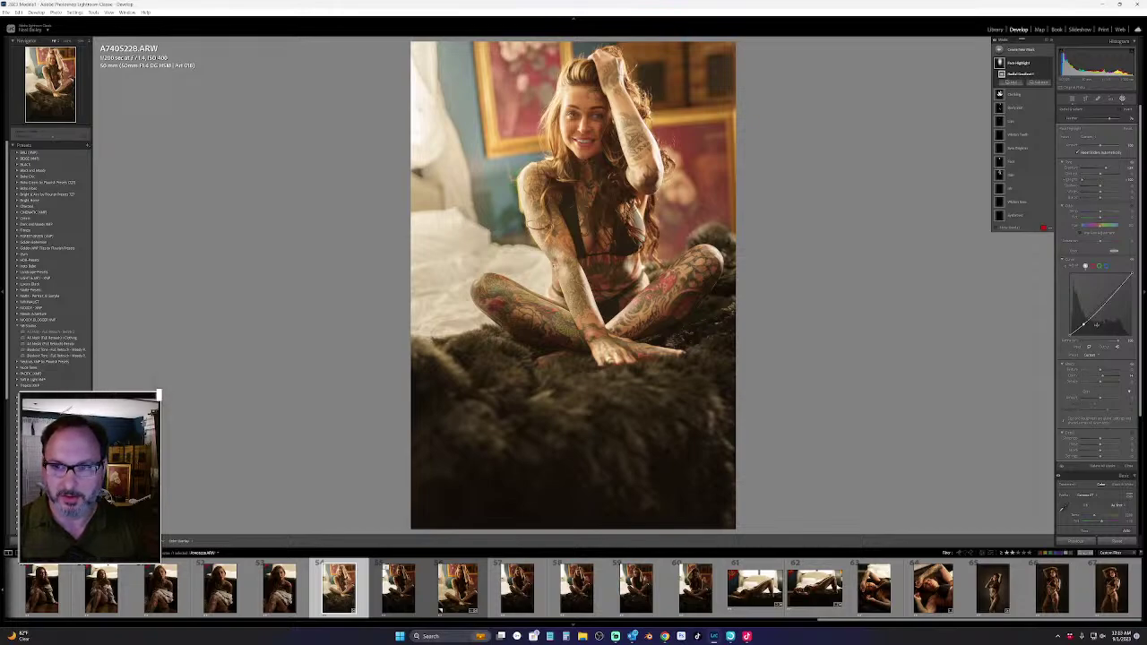
# Check the radial gradient's coverage over the subject and close masking
pyautogui.moveTo(777, 292)
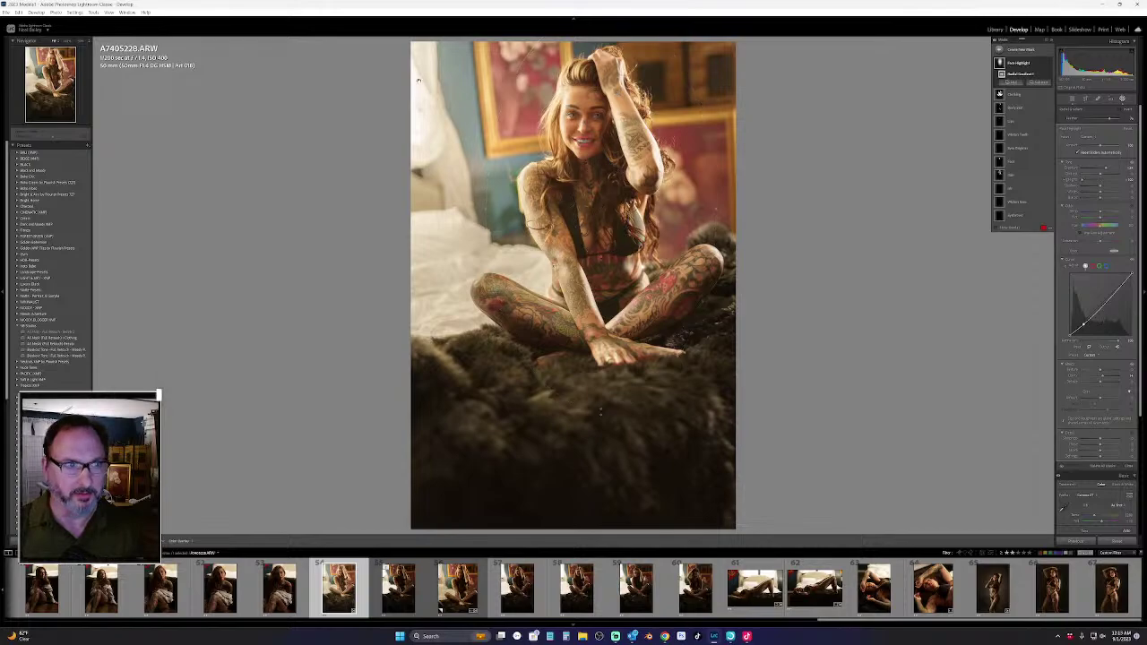
pyautogui.moveTo(600, 411)
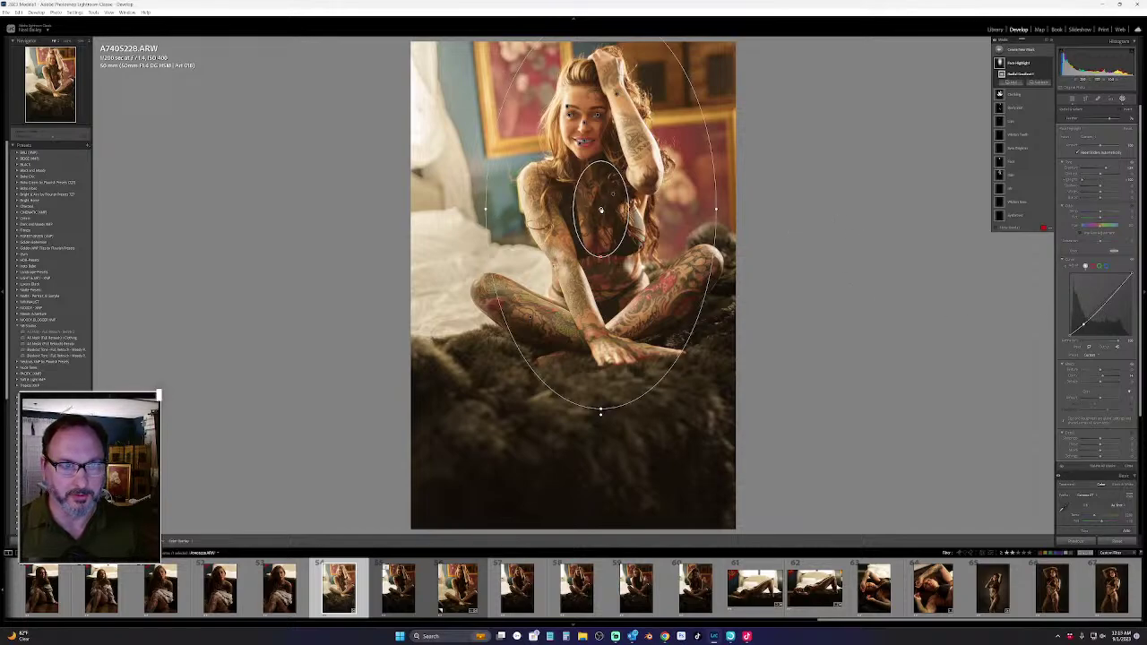
pyautogui.click(600, 412)
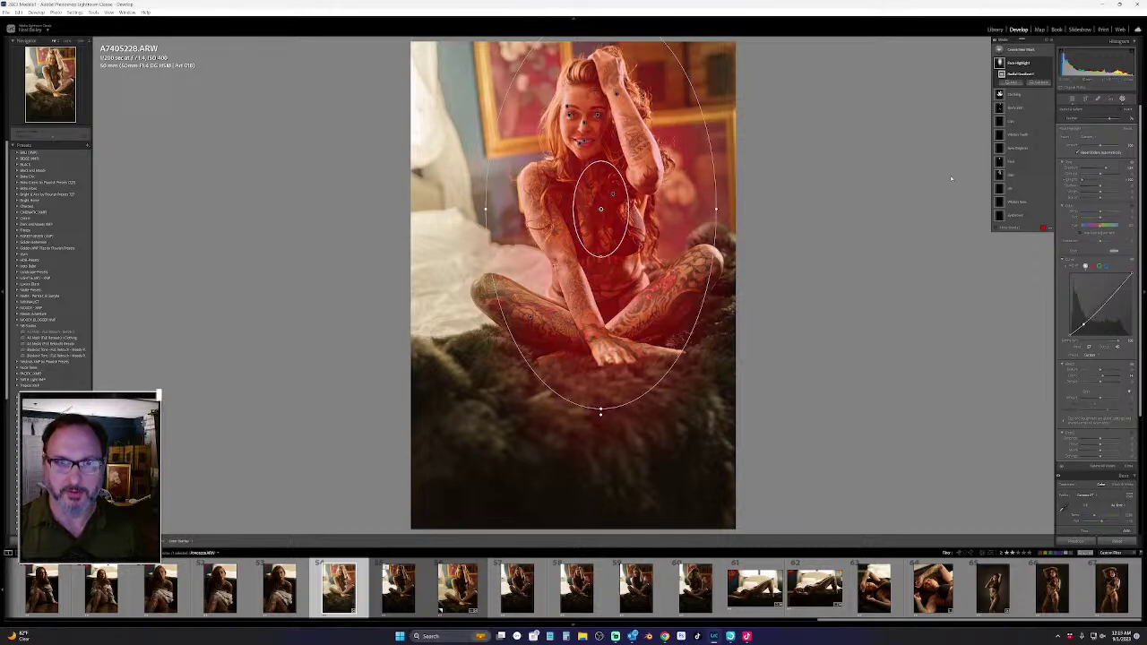
pyautogui.hotkey('shift', 'w')
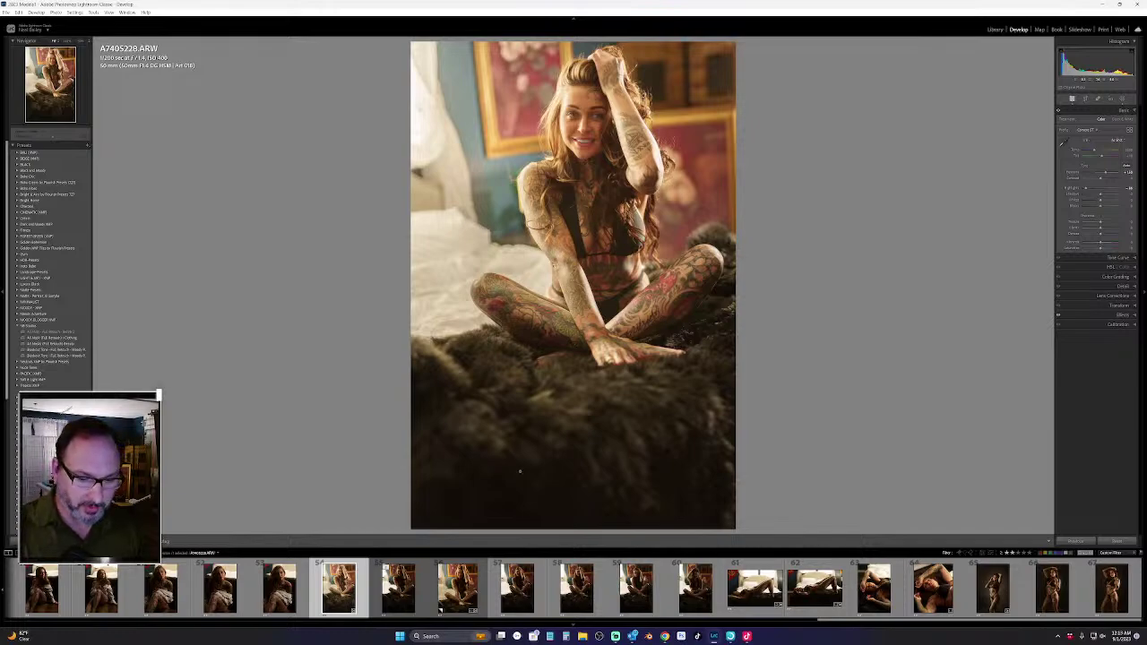
# Compare the before and after versions of the seated shot, and zoom in closely on the subject's face
pyautogui.press('\\')
pyautogui.press('\\')
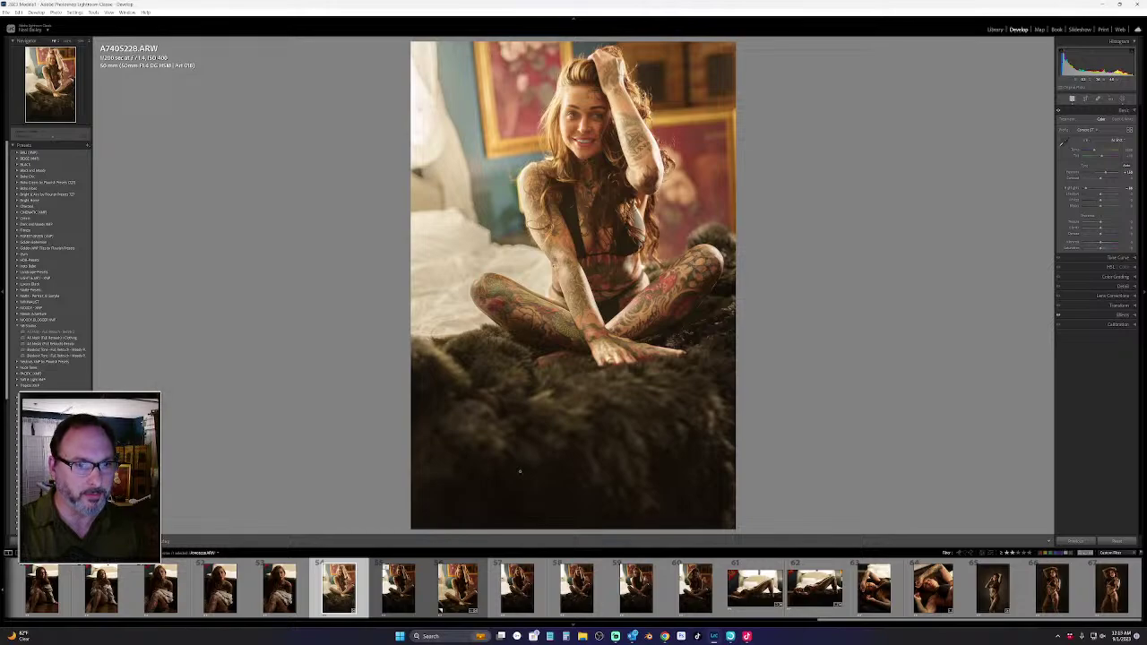
pyautogui.press('\\')
pyautogui.press('\\')
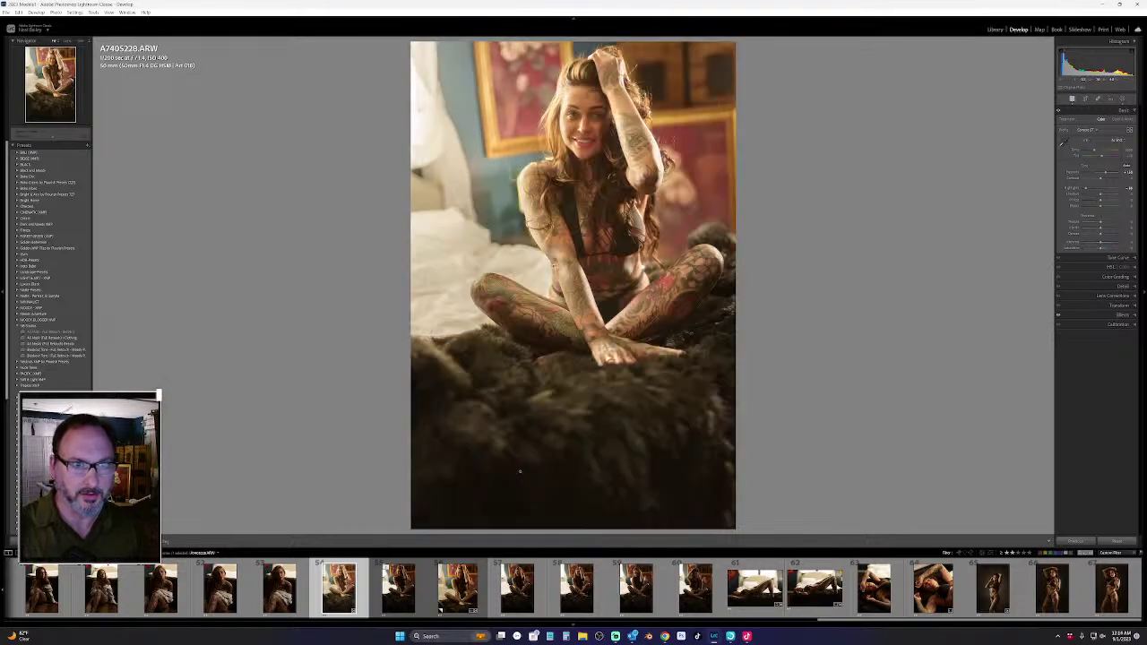
pyautogui.click(584, 128)
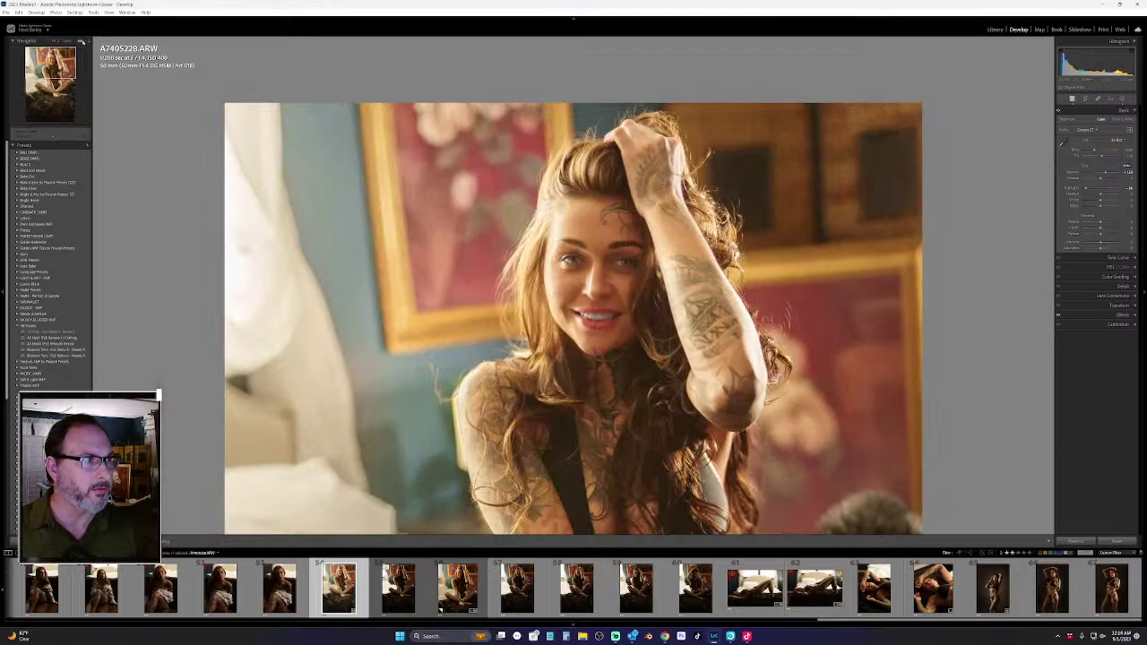
pyautogui.click(582, 258)
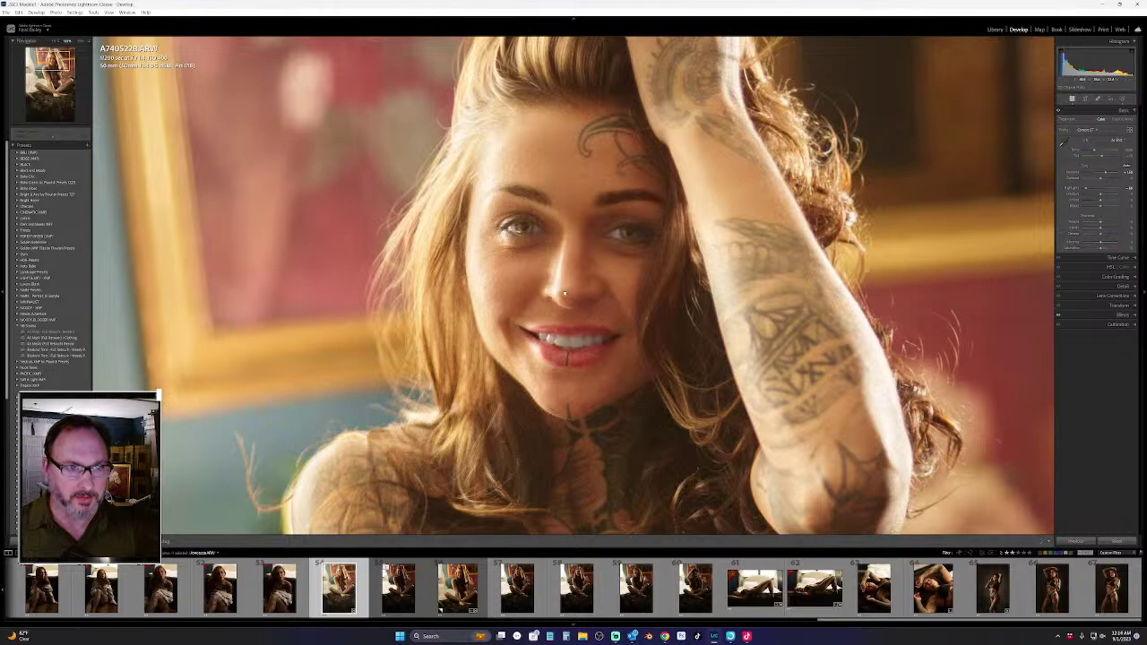
pyautogui.moveTo(599, 319); pyautogui.dragTo(565, 292)
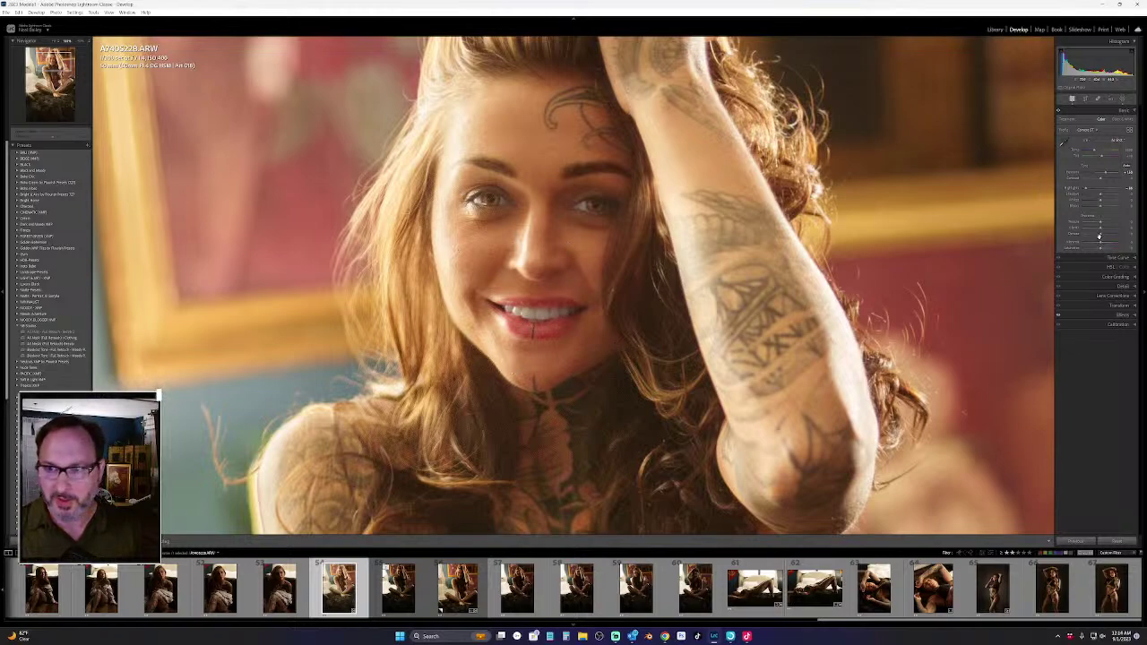
pyautogui.click(1123, 99)
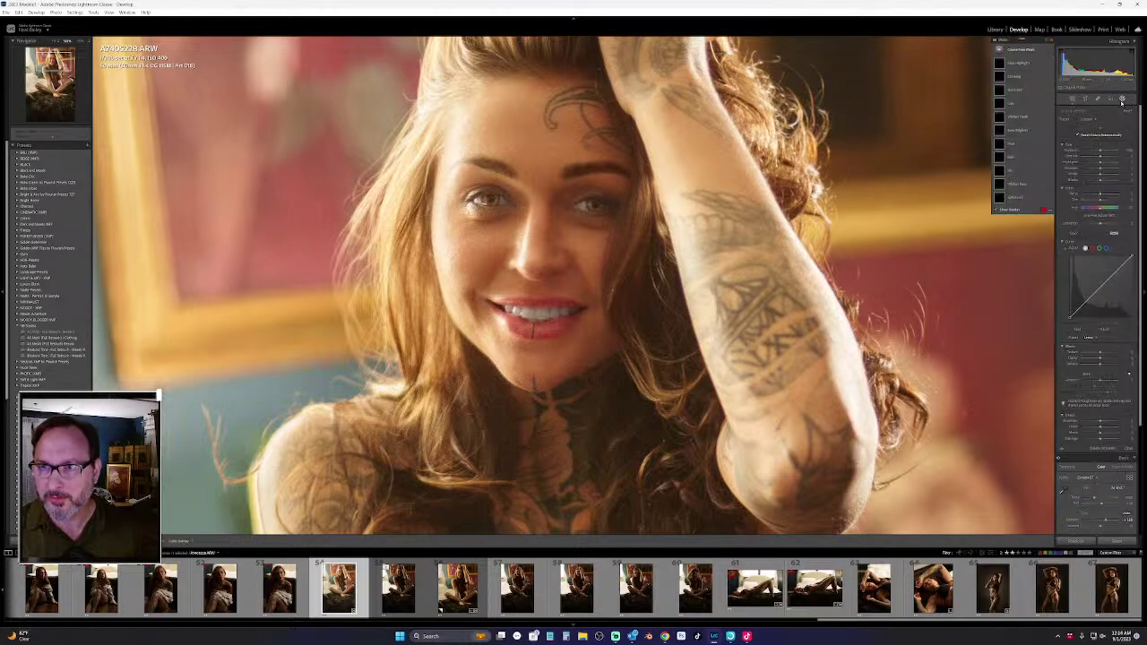
pyautogui.click(1123, 99)
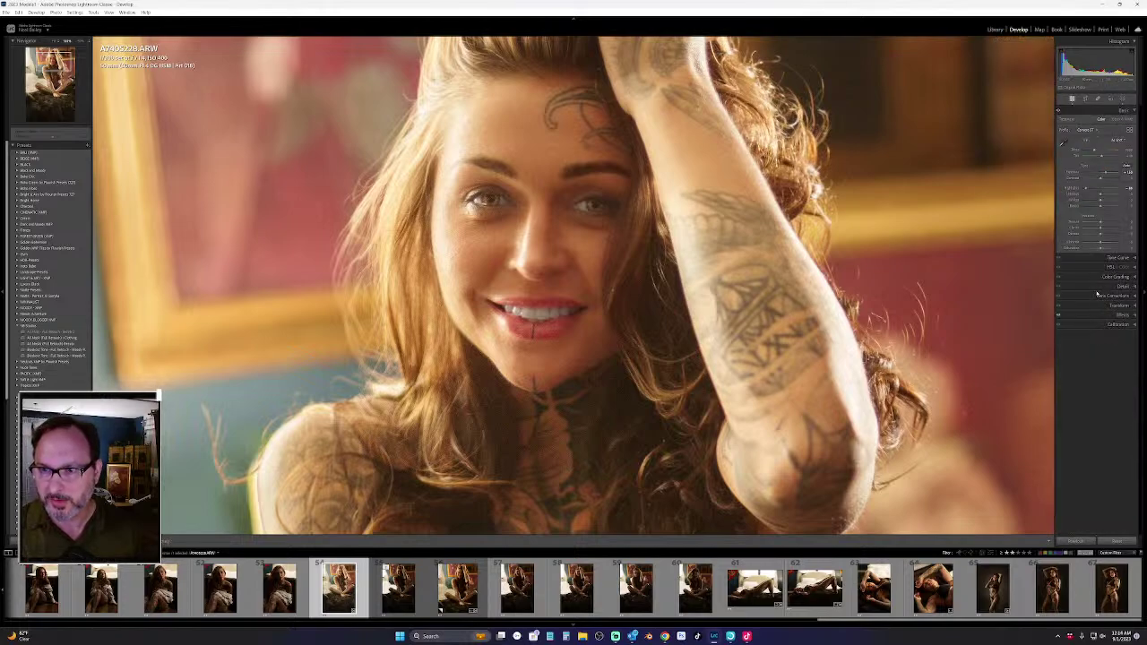
pyautogui.click(1122, 285)
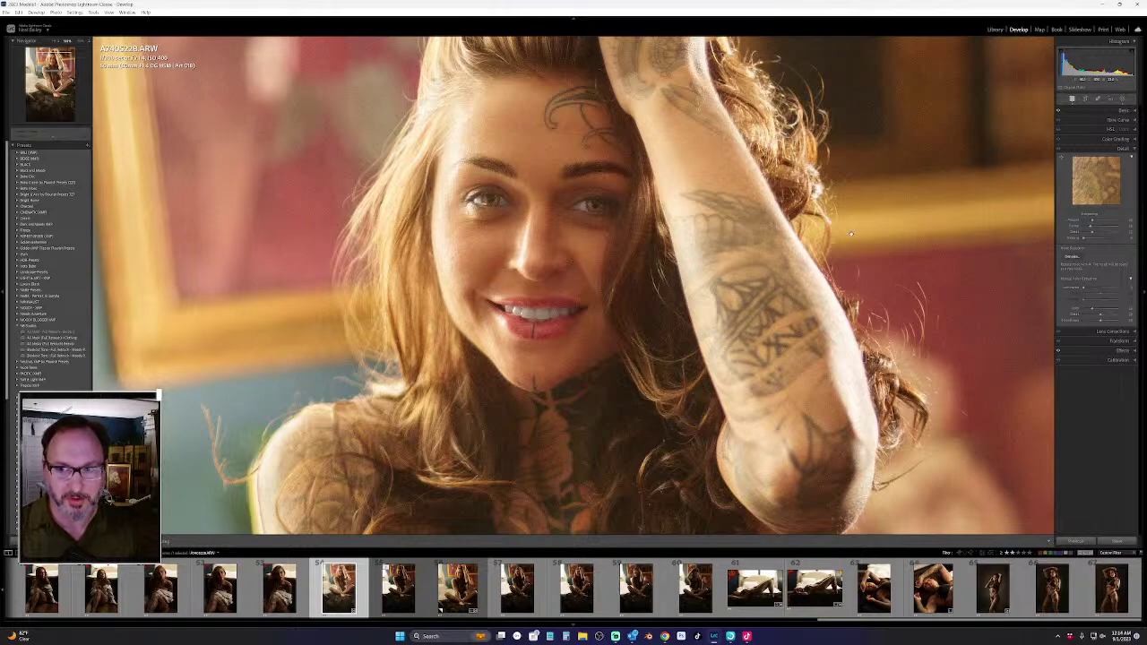
pyautogui.click(1091, 350)
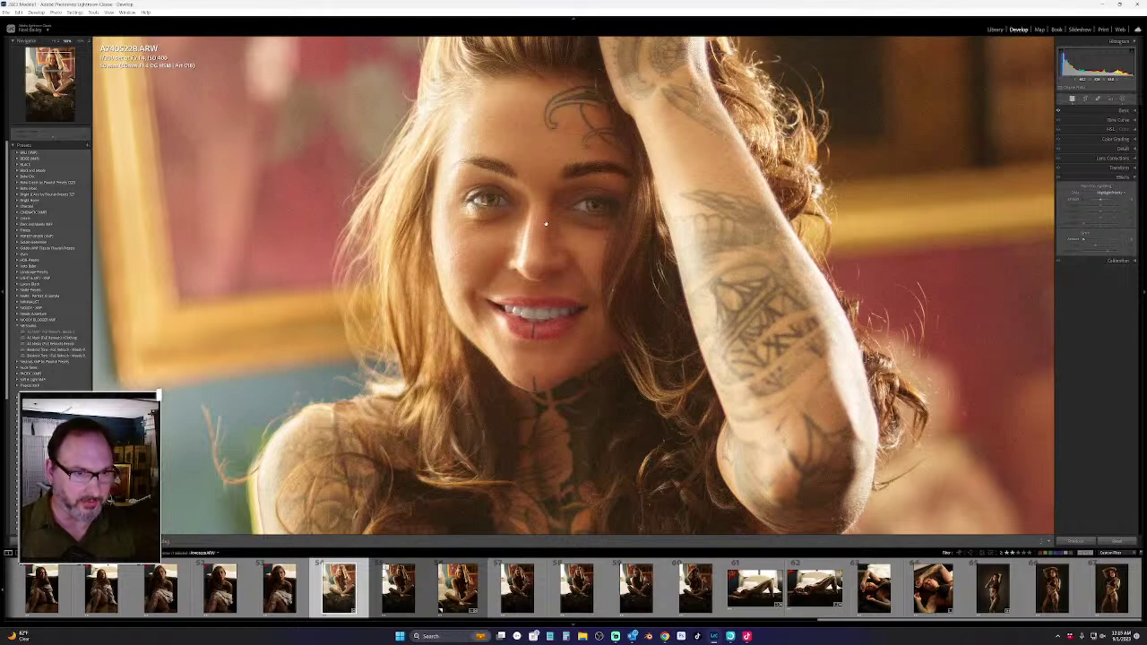
pyautogui.click(1099, 111)
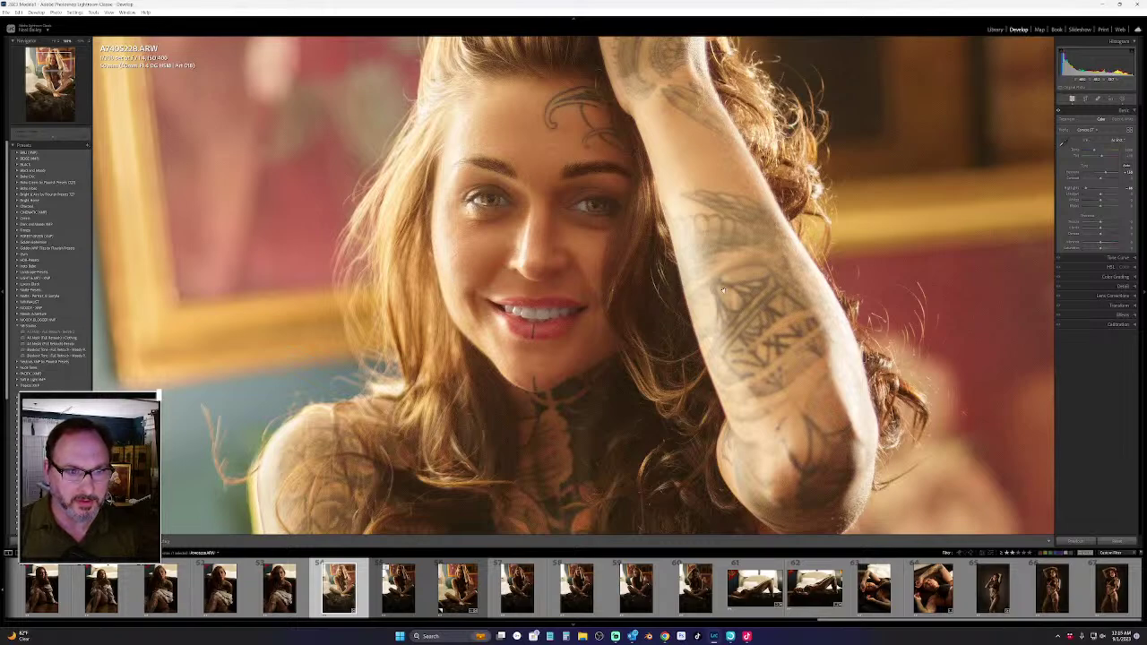
# Try to preview AI Denoise on the seated shot in the Enhance dialog
pyautogui.click(1088, 287)
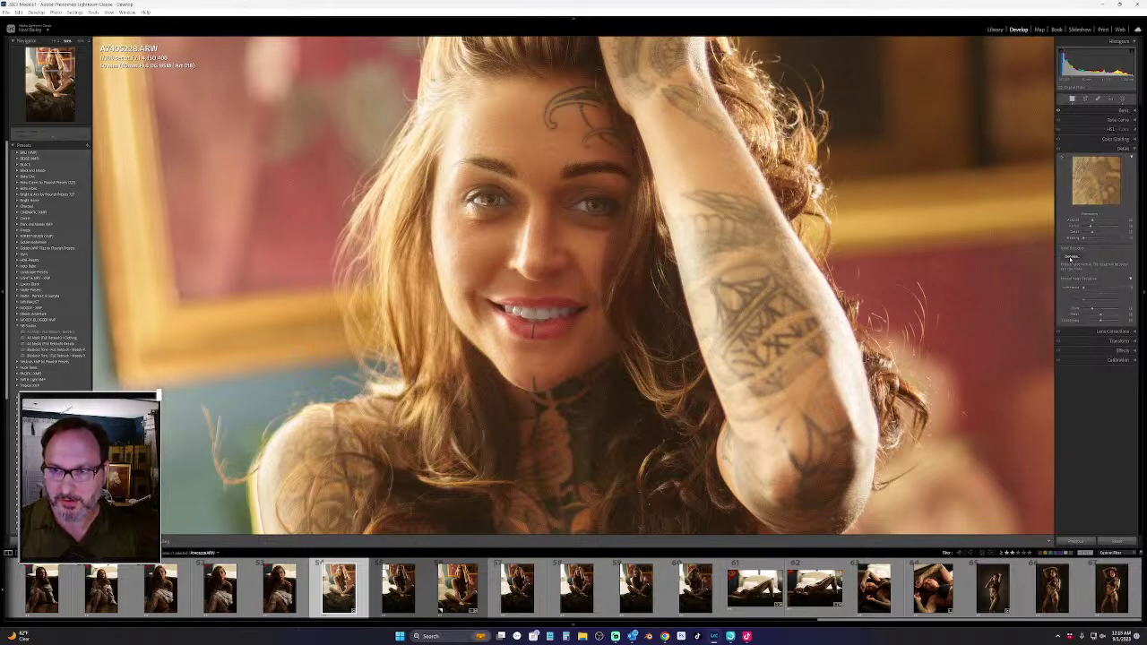
pyautogui.click(1070, 259)
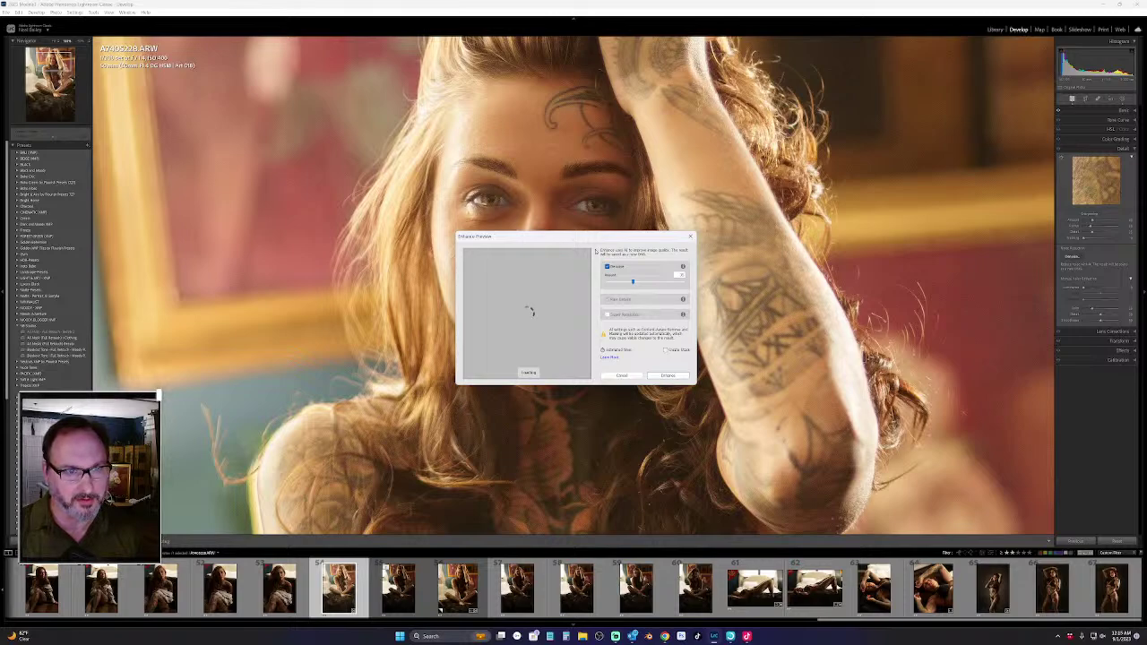
pyautogui.moveTo(572, 239); pyautogui.dragTo(678, 180)
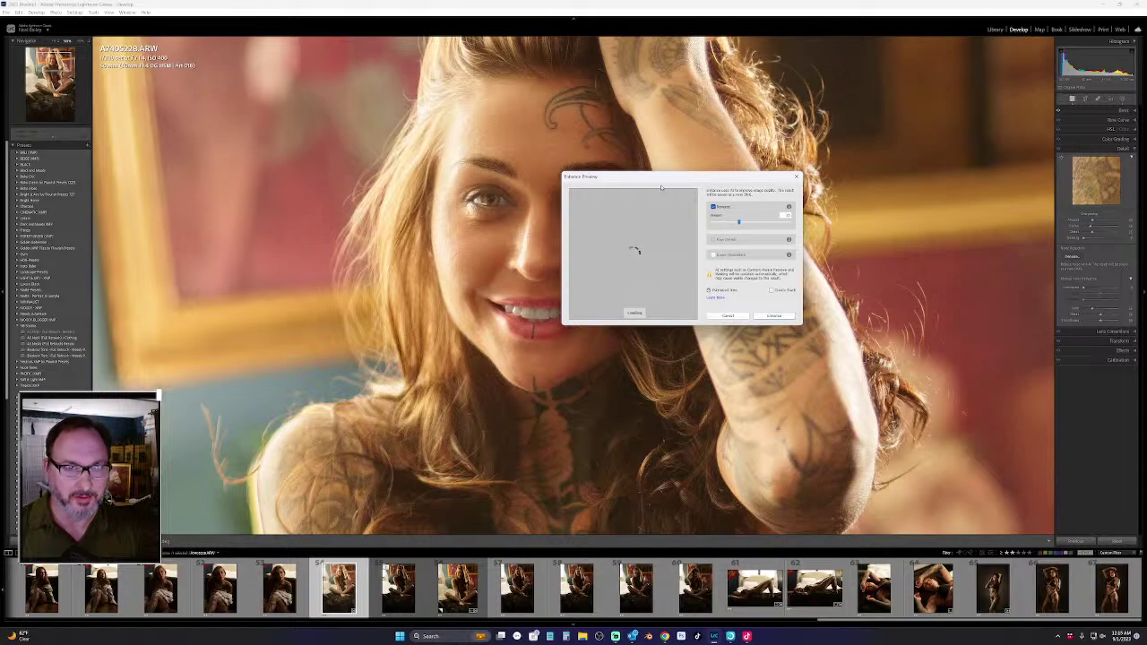
pyautogui.moveTo(662, 187); pyautogui.dragTo(715, 230)
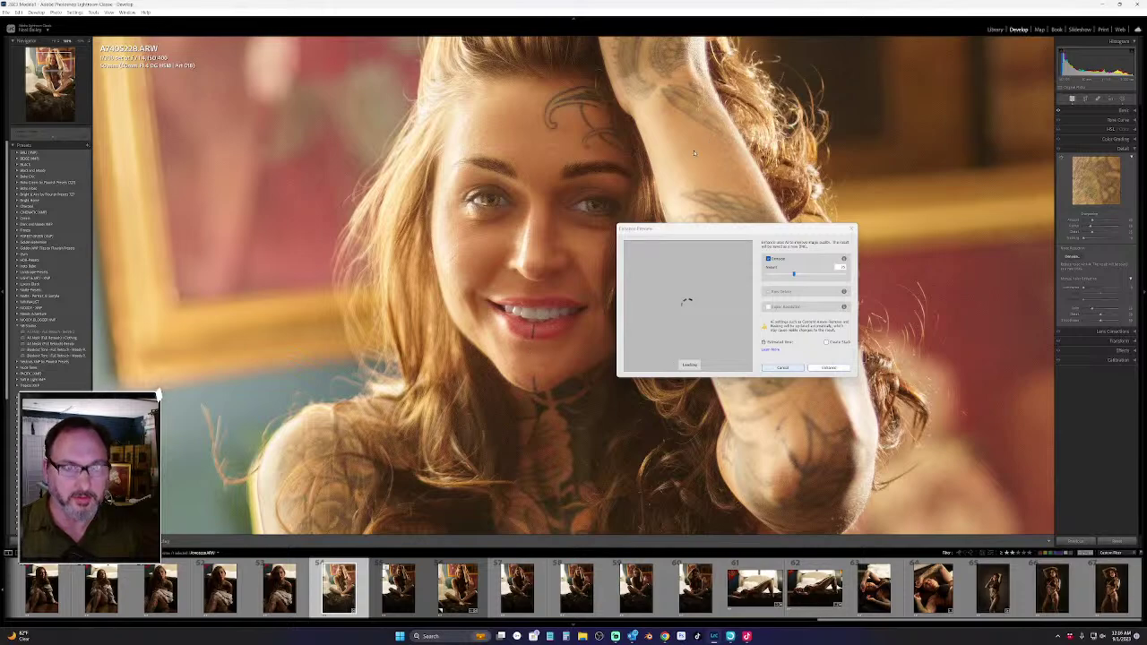
pyautogui.press('Escape')
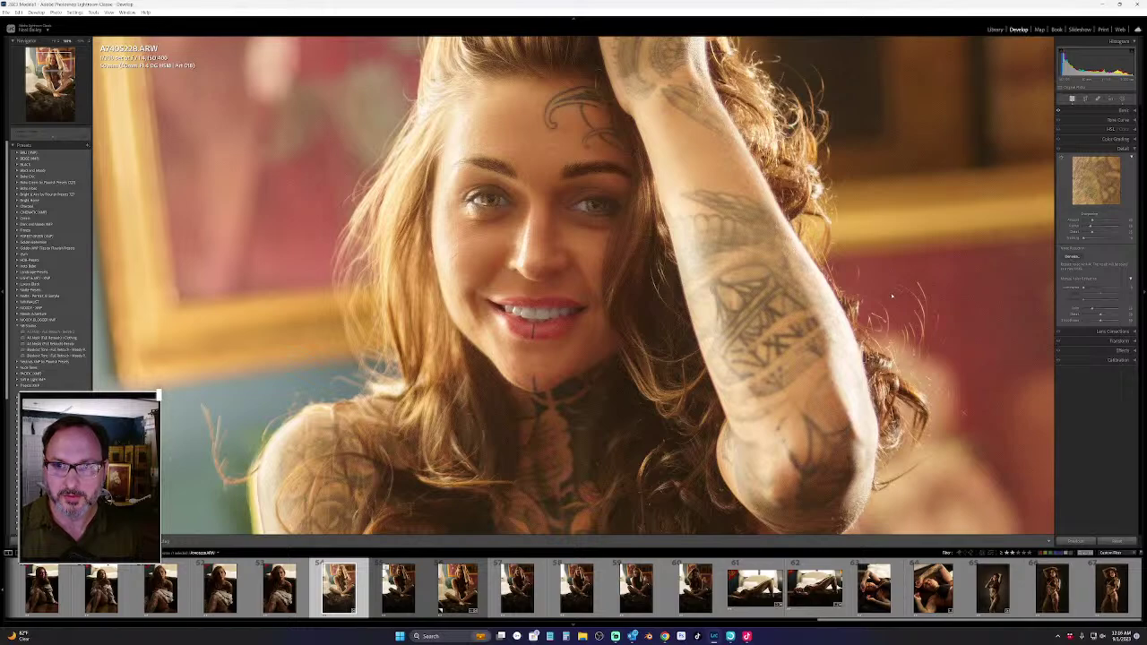
pyautogui.hotkey('ctrl', 'alt', 'i')
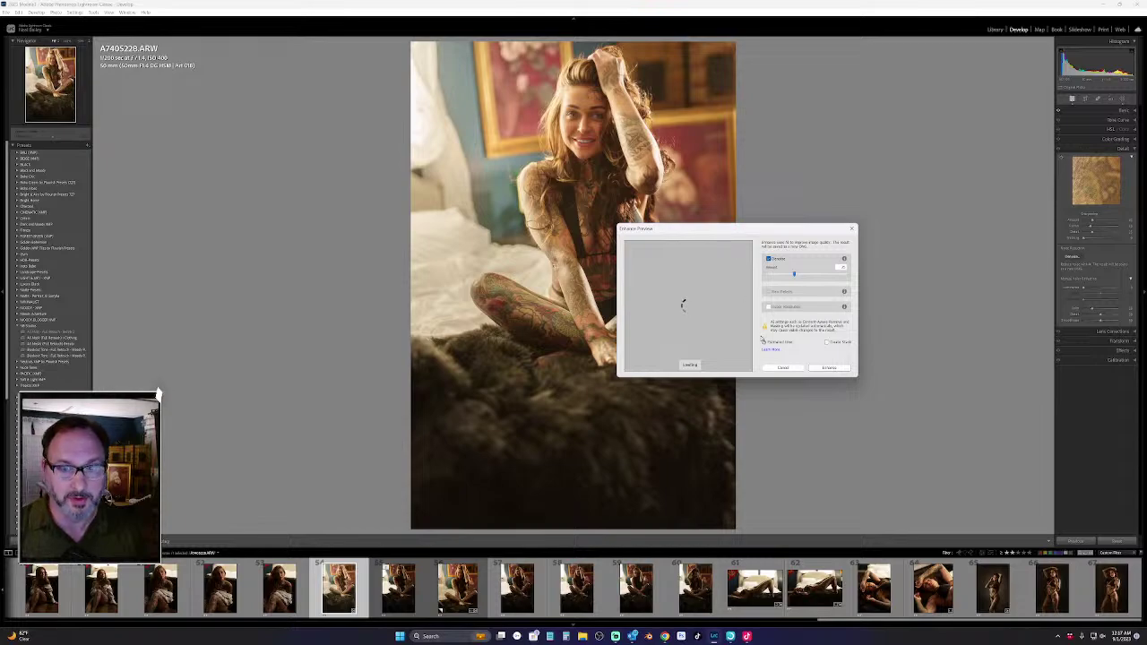
pyautogui.click(782, 367)
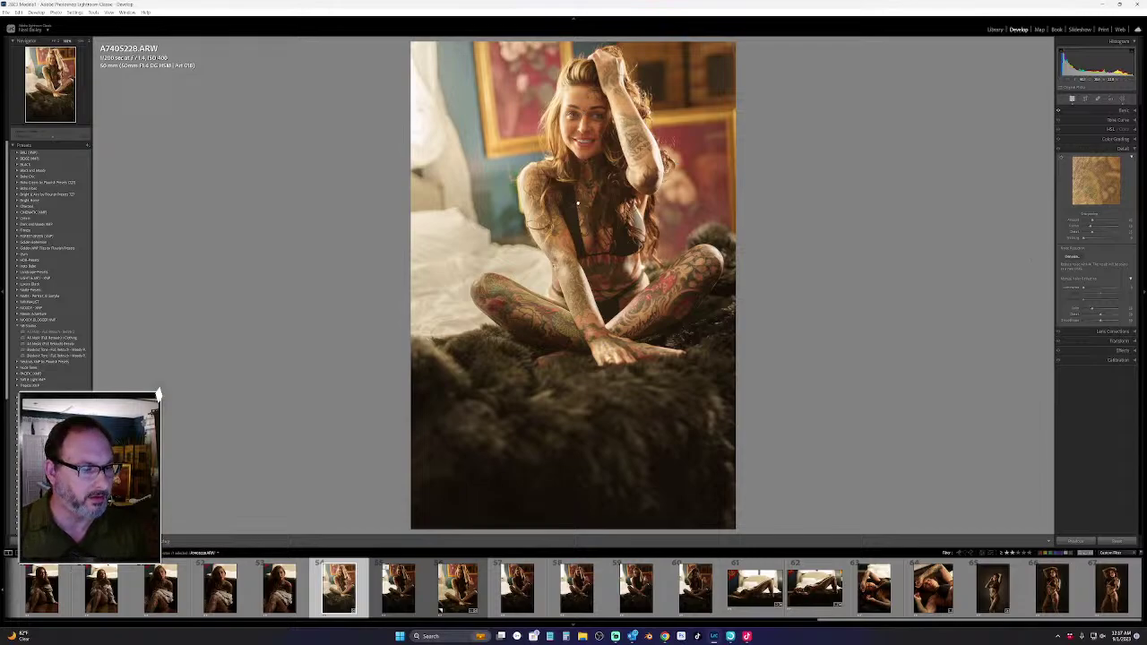
# Check the subject's face up close and open the seated shot A7405228.ARW in Photoshop for editing
pyautogui.click(596, 142)
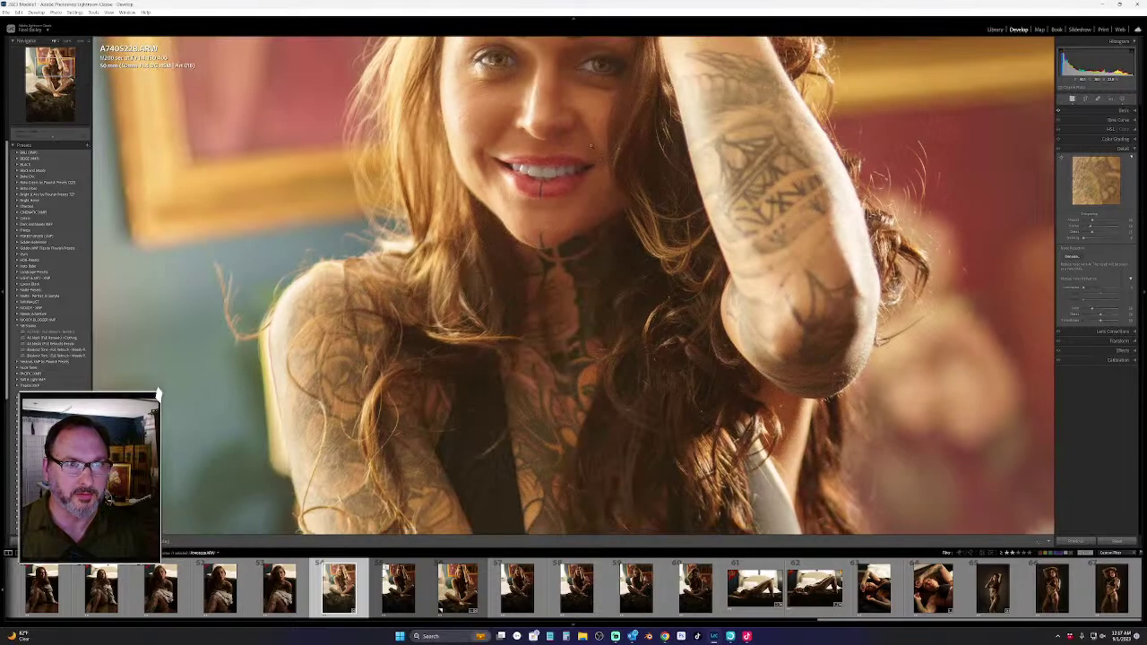
pyautogui.click(596, 141)
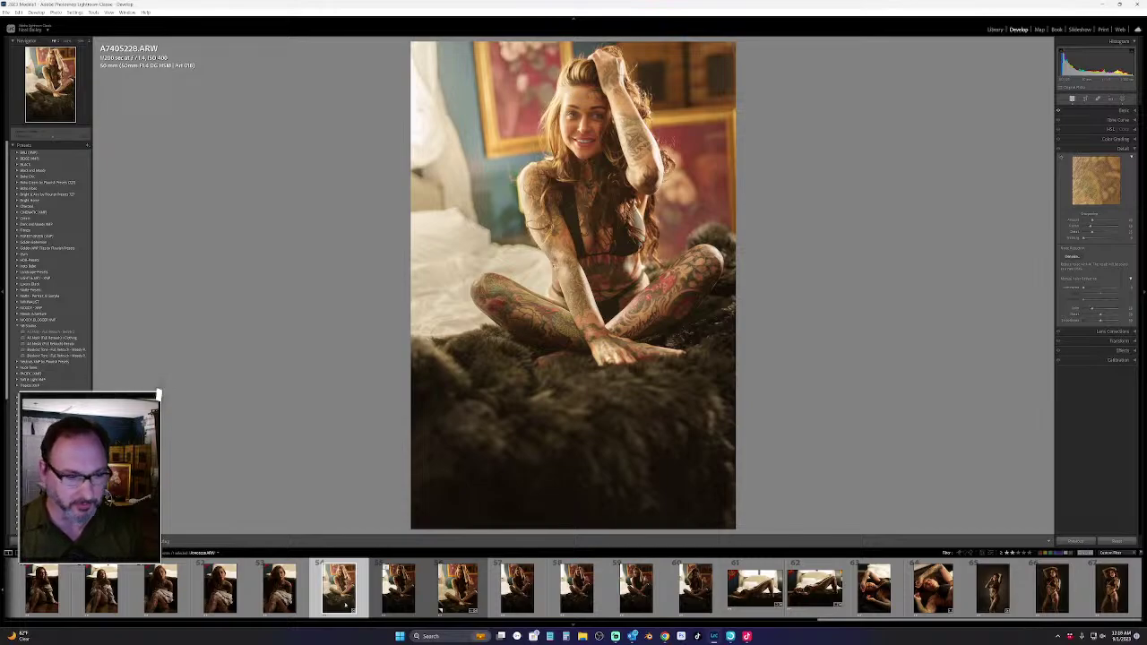
pyautogui.rightClick(335, 590)
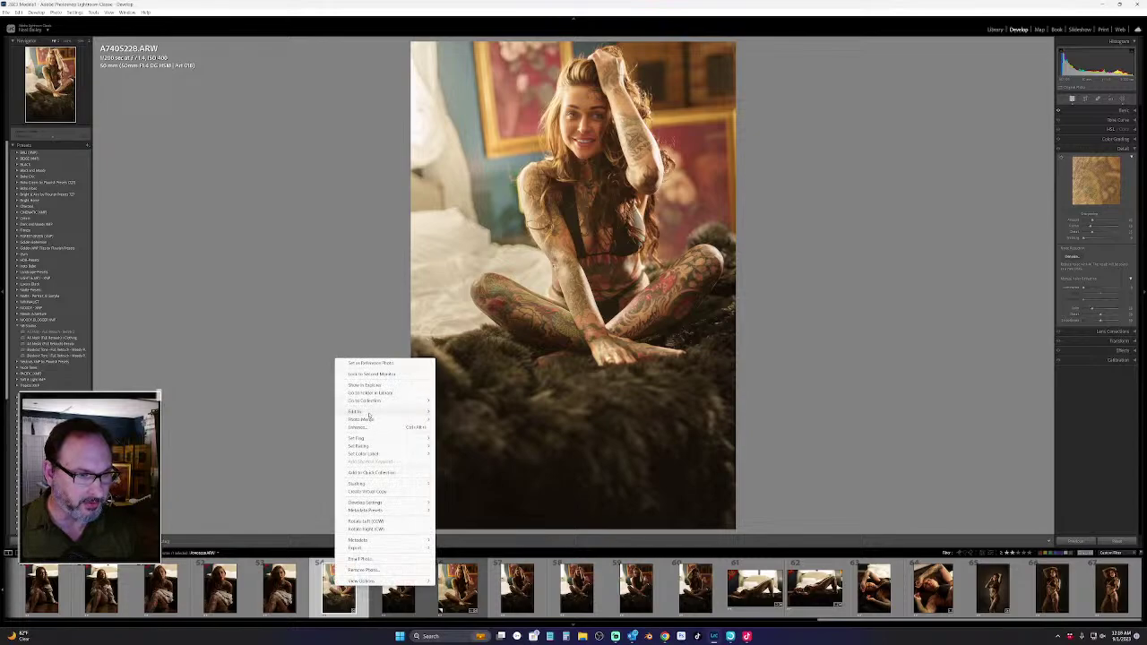
pyautogui.moveTo(369, 415)
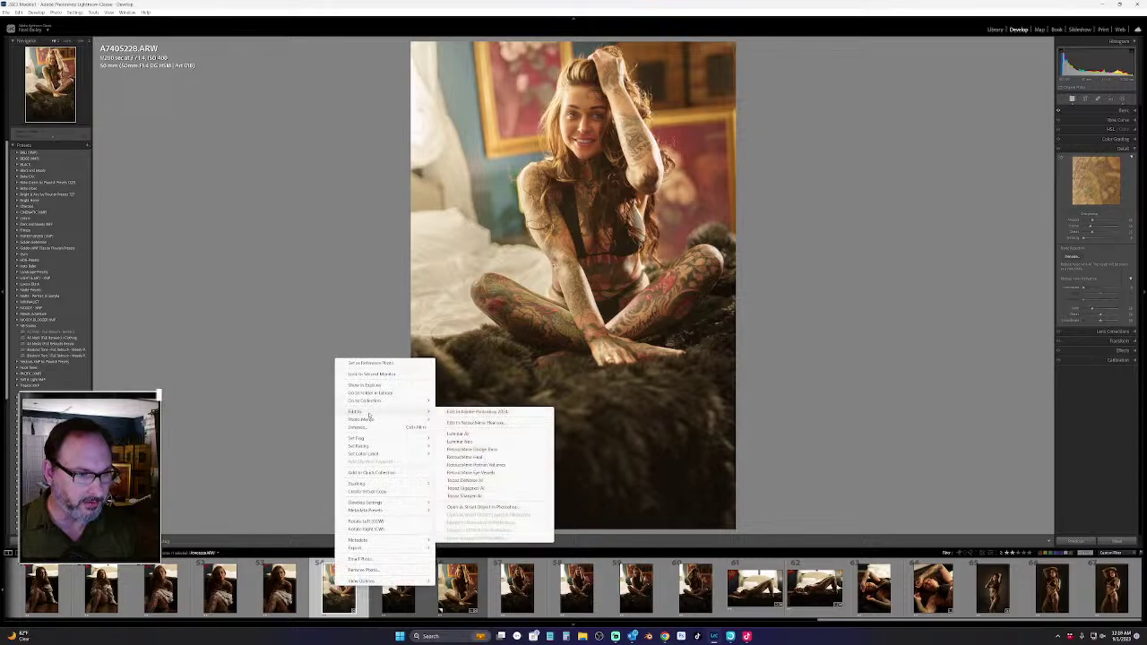
pyautogui.click(458, 413)
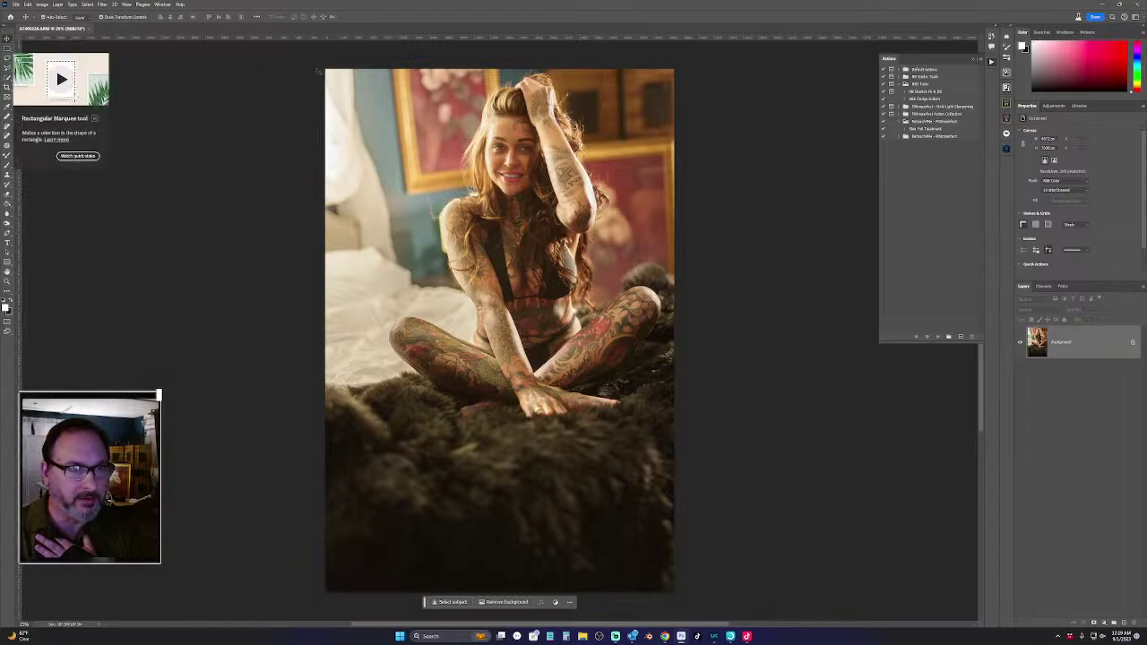
# Expand the canvas with the Crop tool, leaving empty space above the photo and along its right side
pyautogui.click(7, 48)
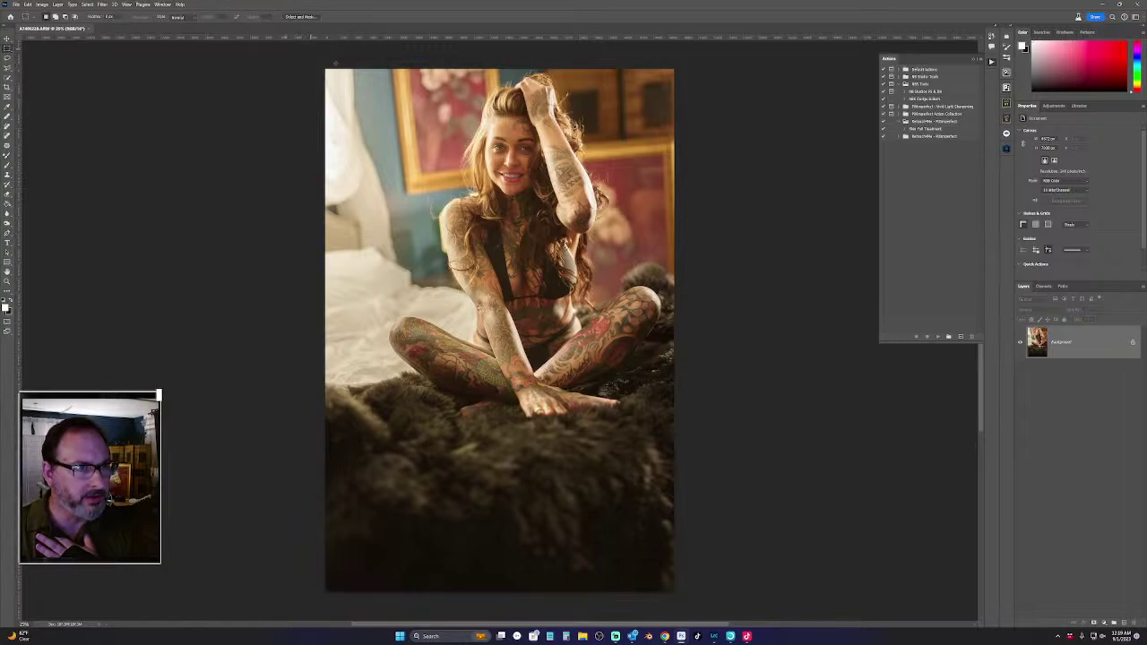
pyautogui.moveTo(324, 69); pyautogui.dragTo(548, 67)
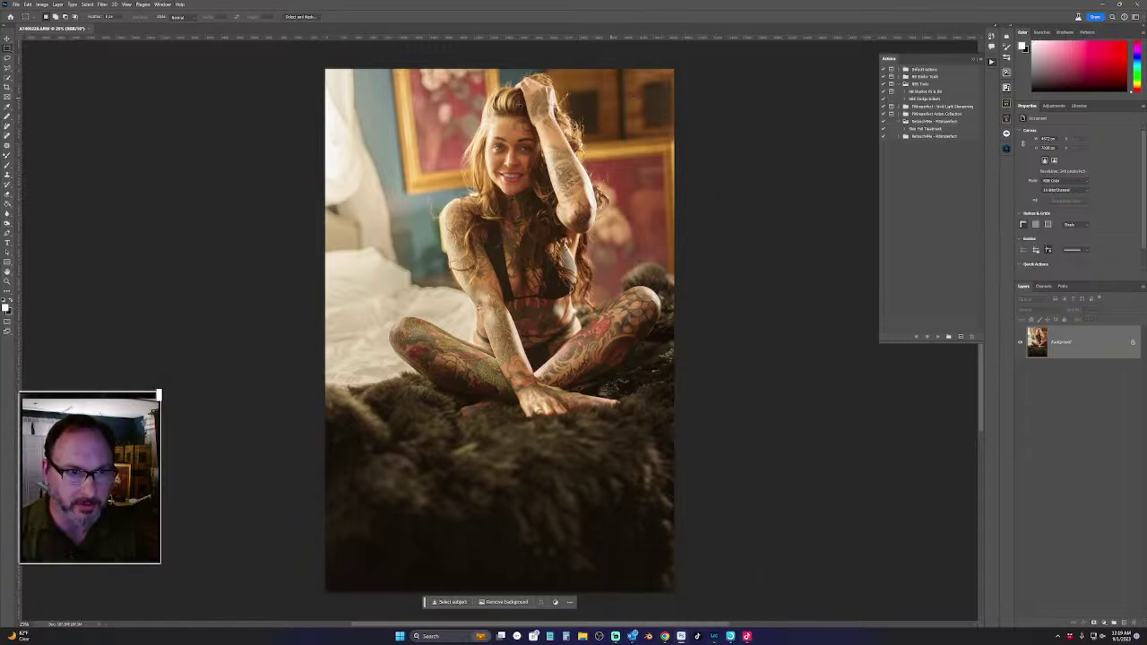
pyautogui.click(7, 87)
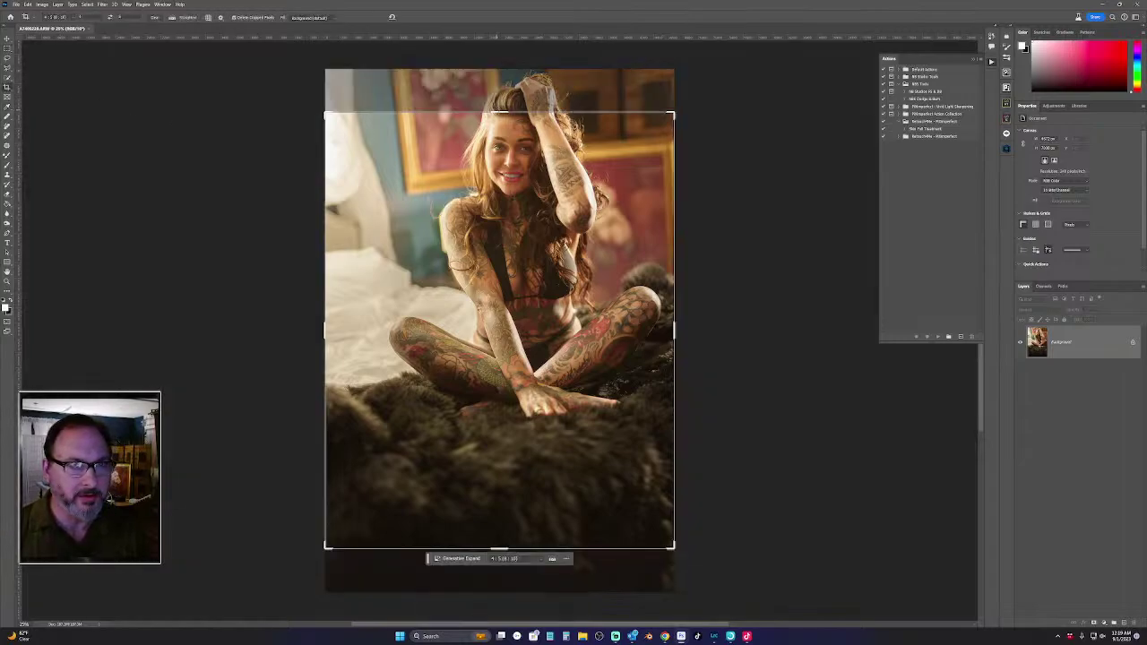
pyautogui.moveTo(499, 113); pyautogui.dragTo(502, 89)
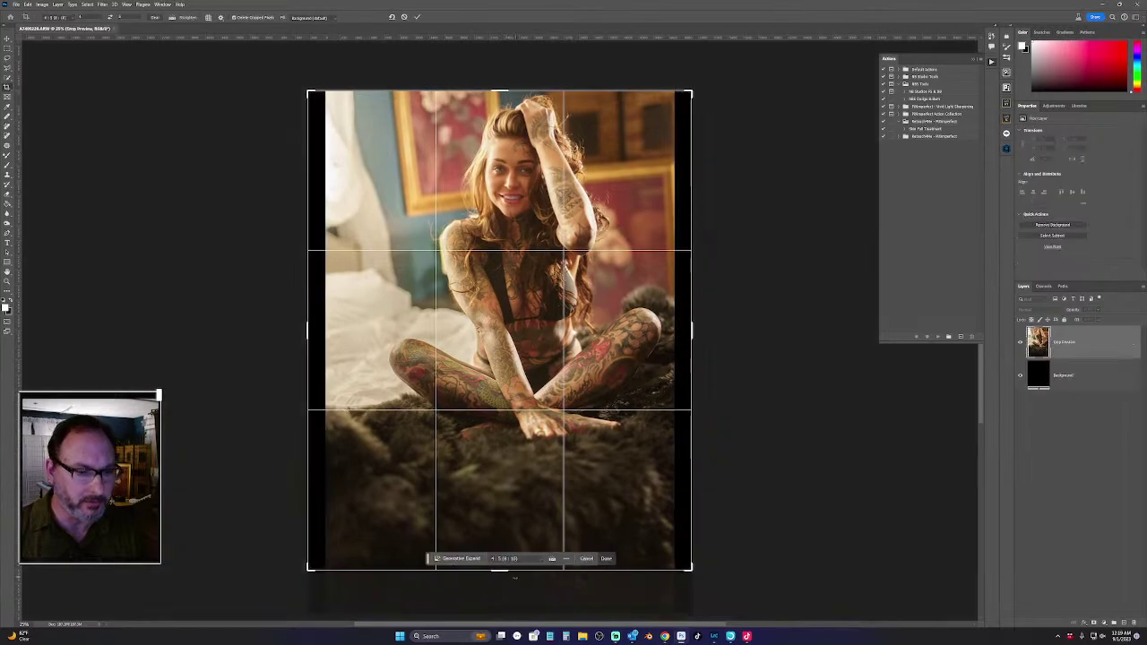
pyautogui.moveTo(500, 436); pyautogui.dragTo(476, 505)
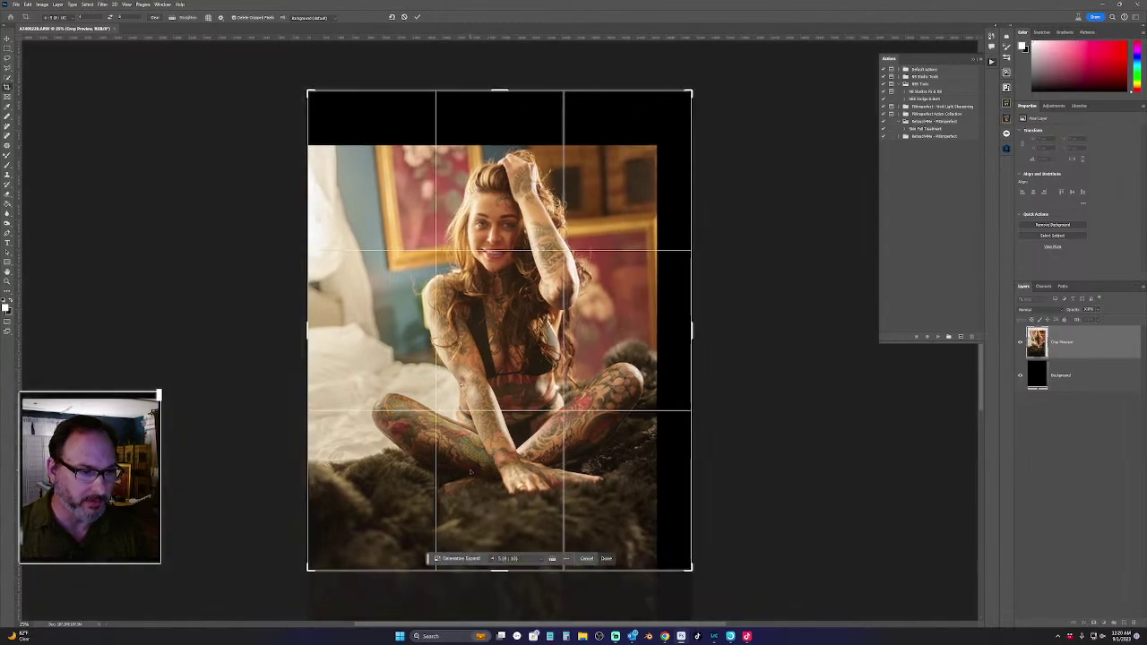
pyautogui.moveTo(500, 571); pyautogui.dragTo(545, 568)
pyautogui.moveTo(522, 472); pyautogui.dragTo(524, 468)
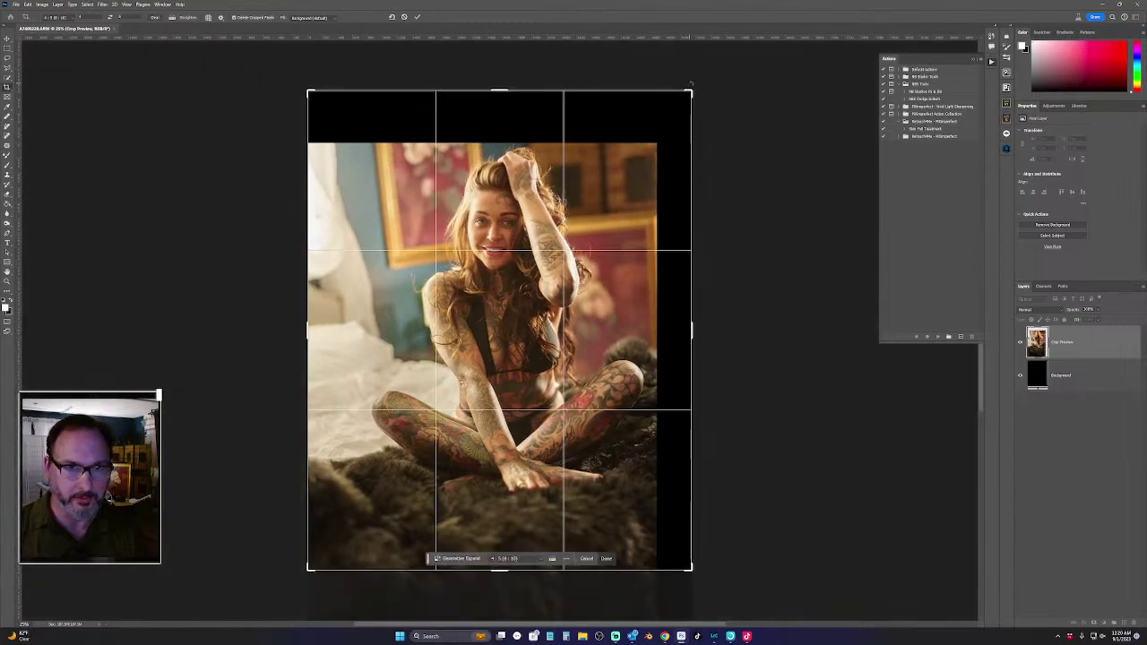
pyautogui.moveTo(692, 91); pyautogui.dragTo(711, 67)
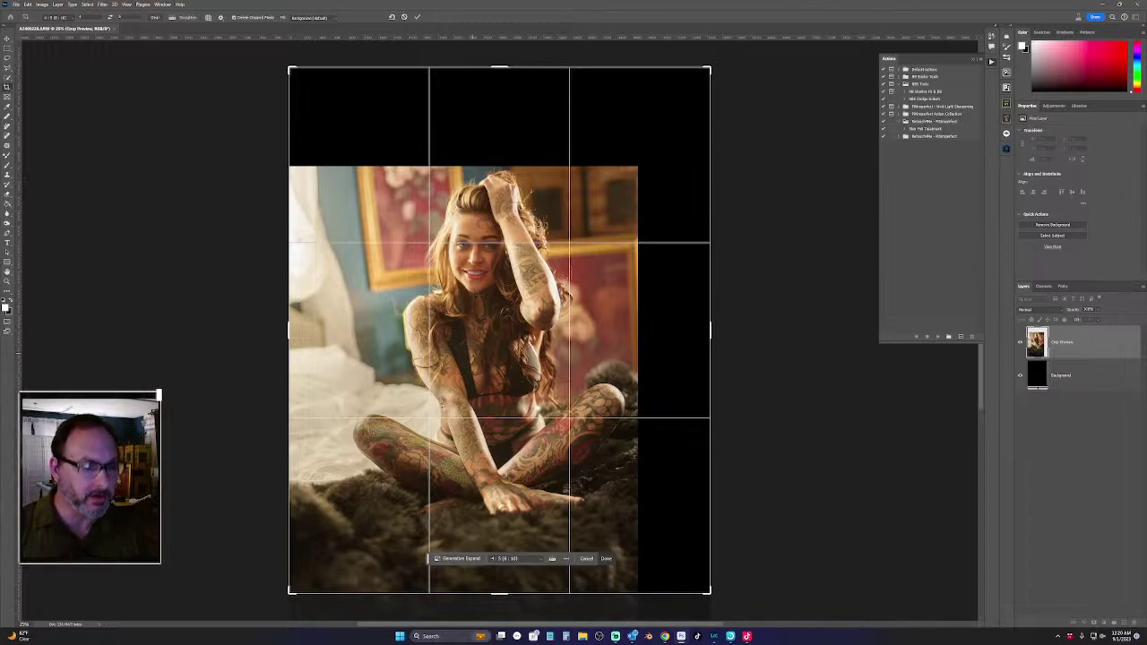
pyautogui.press('Return')
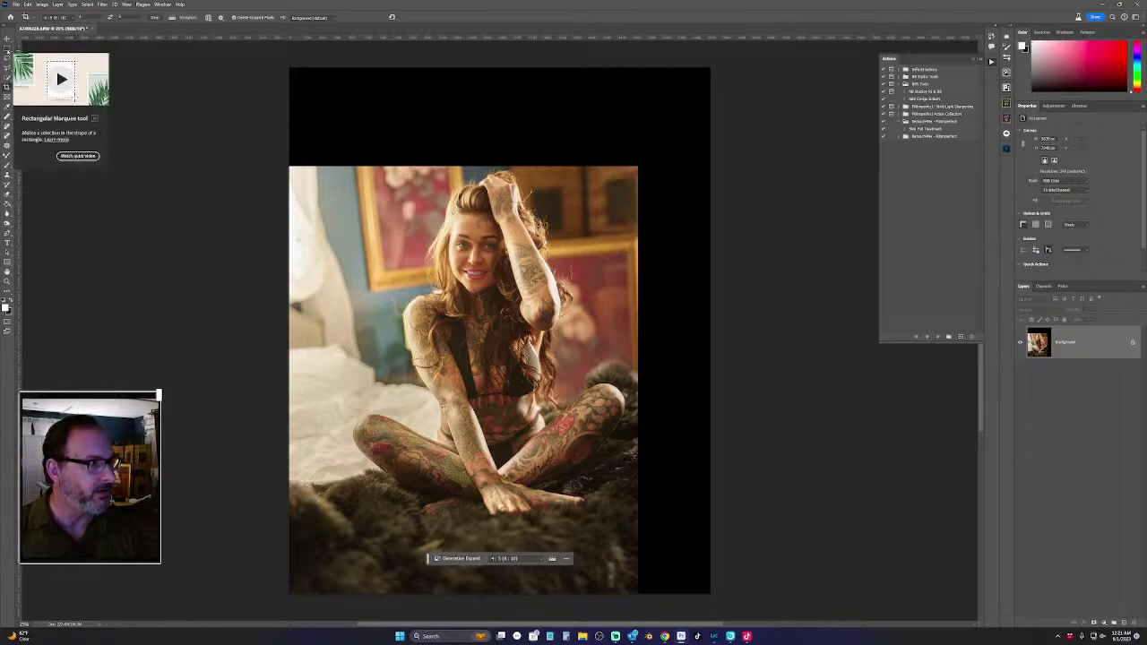
# Select the empty strip above the photo across the full canvas width, fill it using Generative Fill without a prompt, and dismiss the tutorial
pyautogui.click(8, 48)
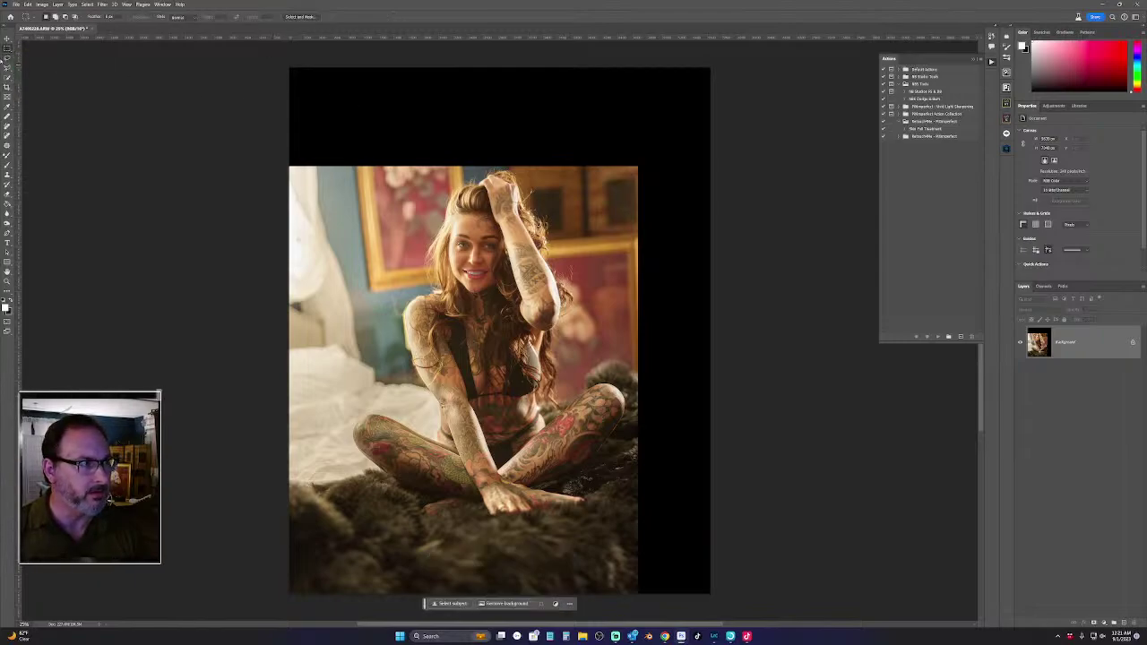
pyautogui.moveTo(289, 67); pyautogui.dragTo(721, 170)
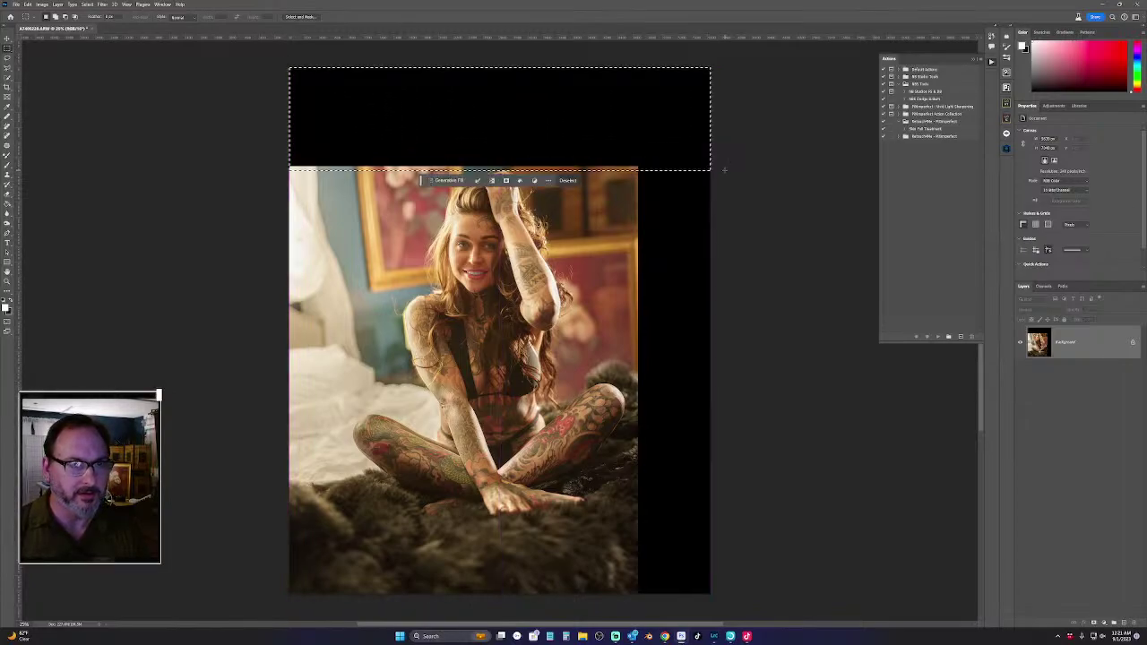
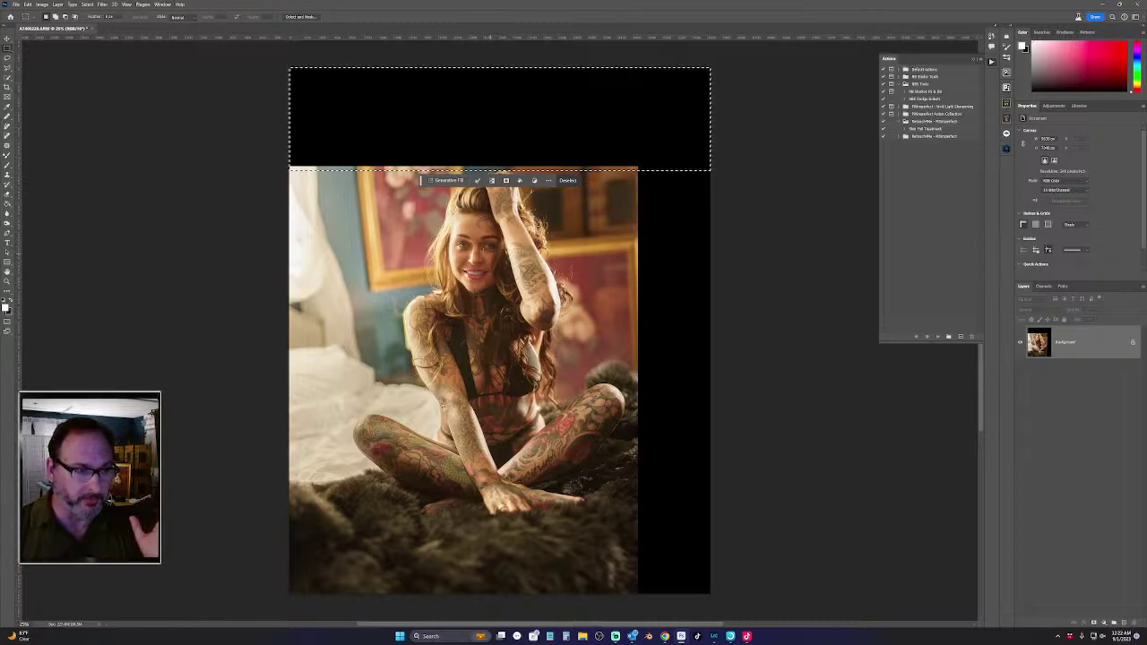
pyautogui.click(447, 180)
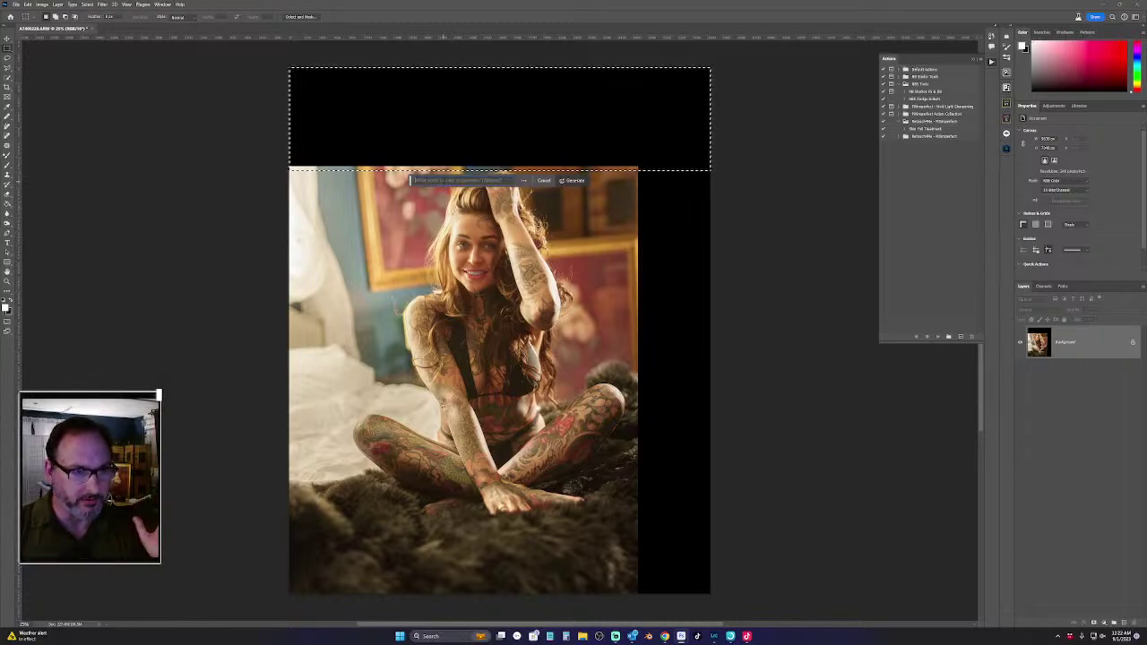
pyautogui.click(573, 181)
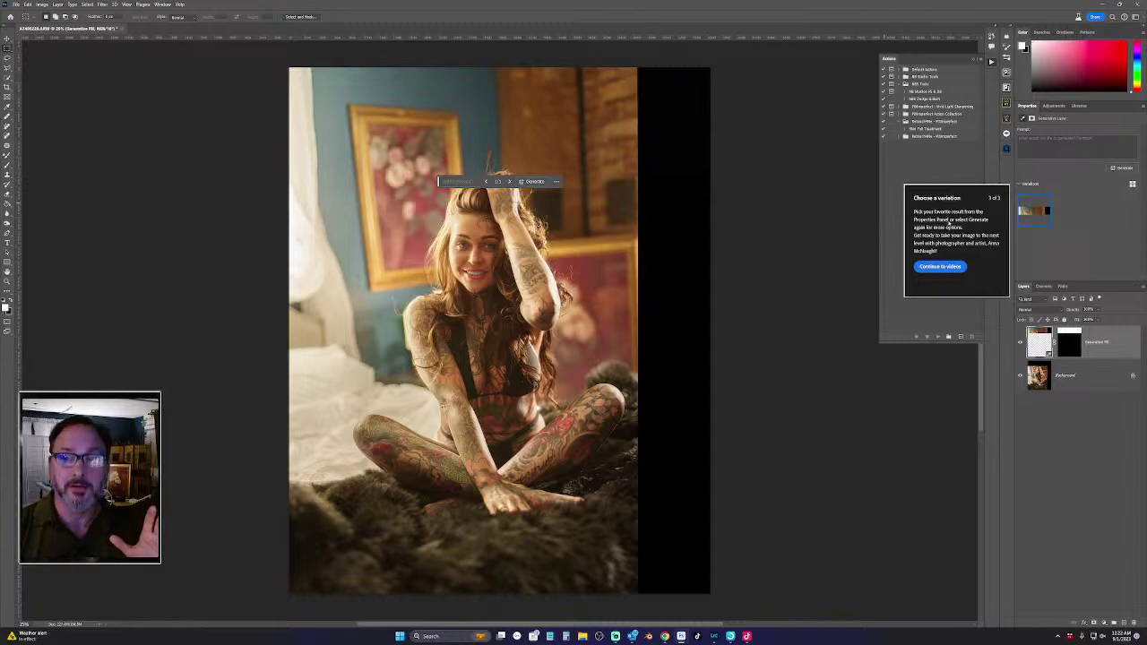
pyautogui.click(940, 266)
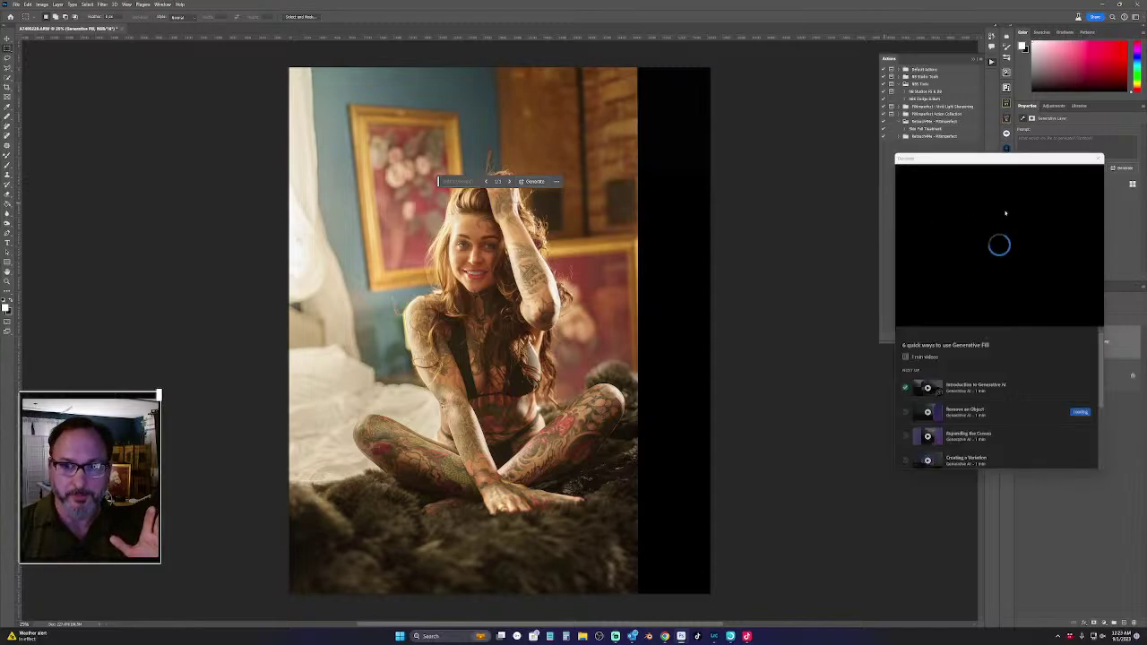
pyautogui.click(766, 294)
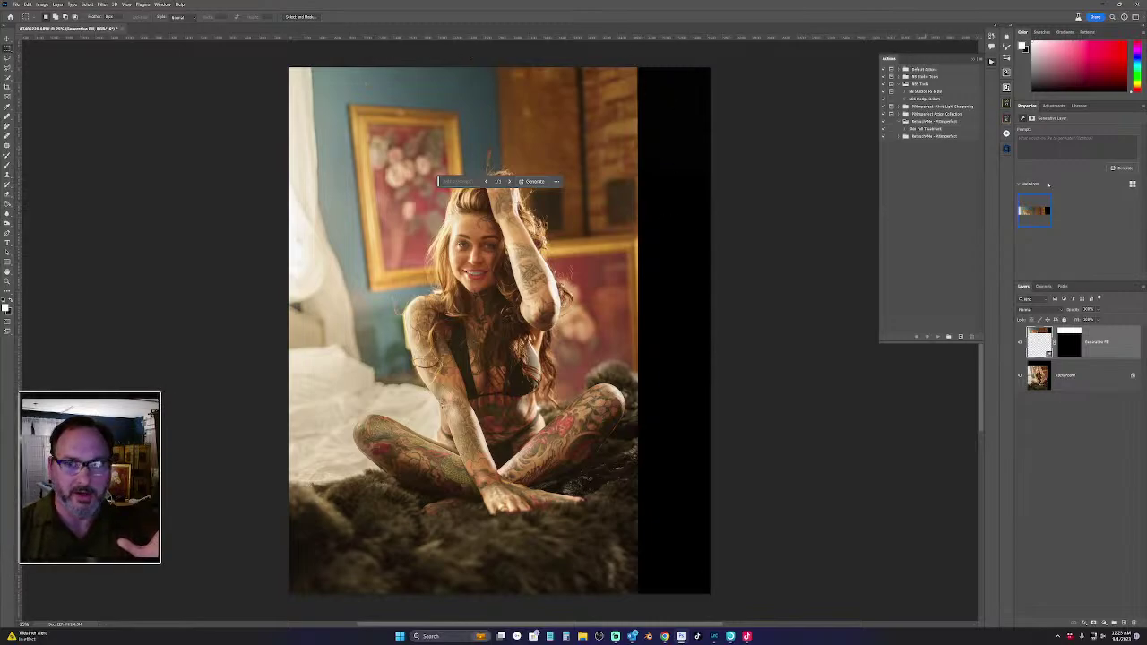
# Move the contextual task bar off the photo and compare the image with and without the Generative Fill layer
pyautogui.moveTo(1038, 224)
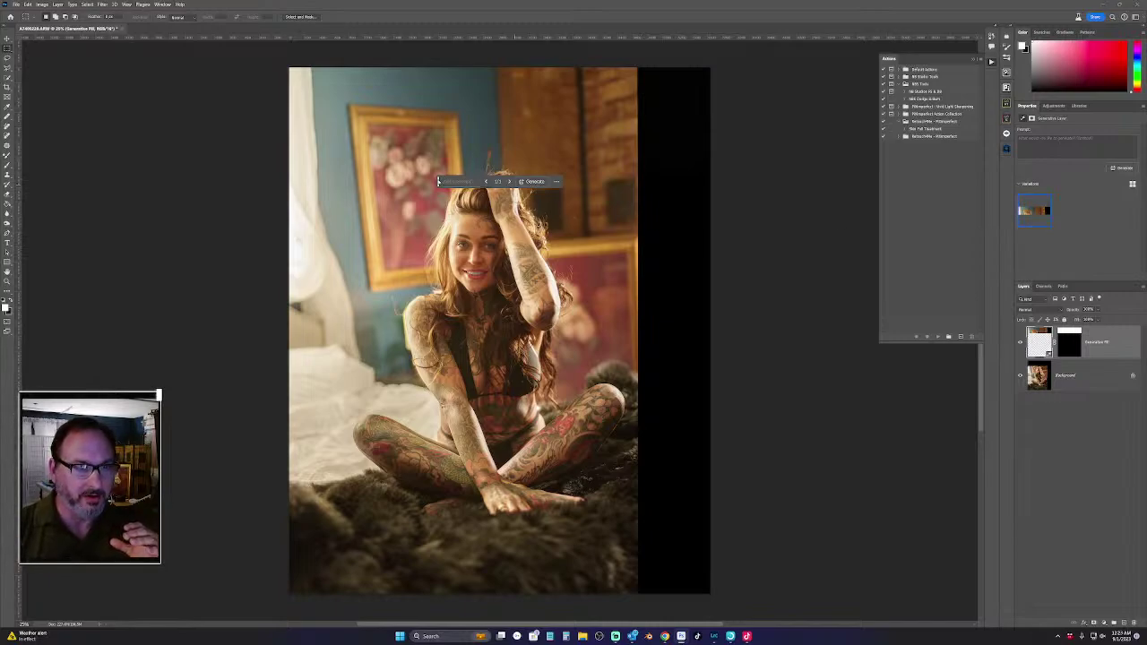
pyautogui.moveTo(439, 182); pyautogui.dragTo(737, 147)
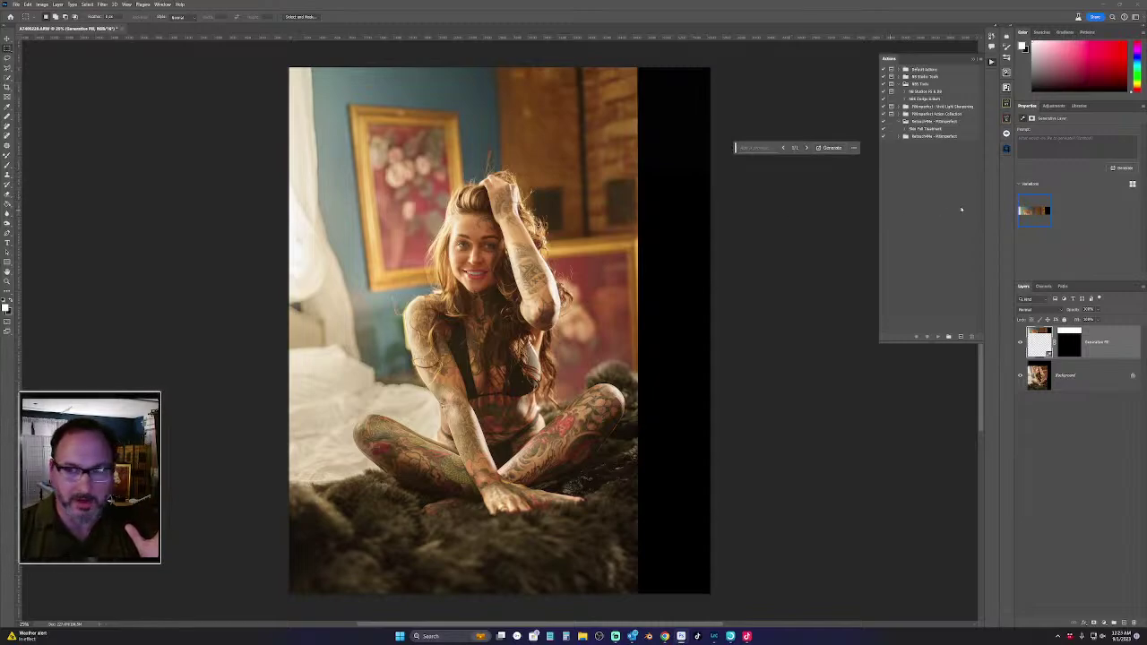
pyautogui.moveTo(1024, 202)
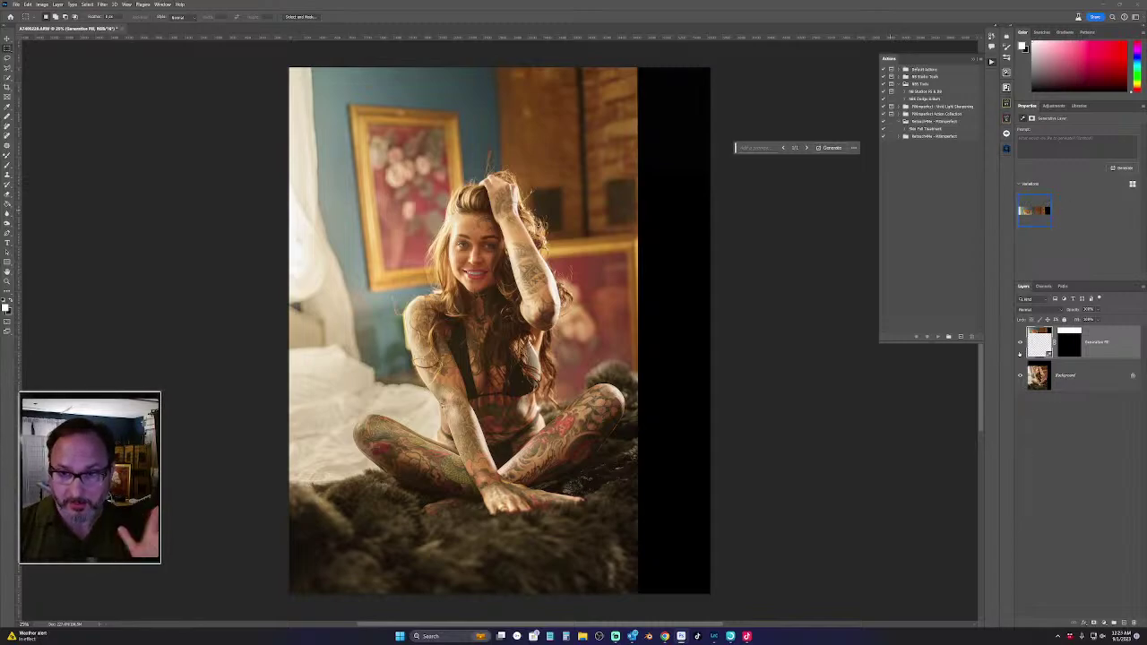
pyautogui.click(1021, 343)
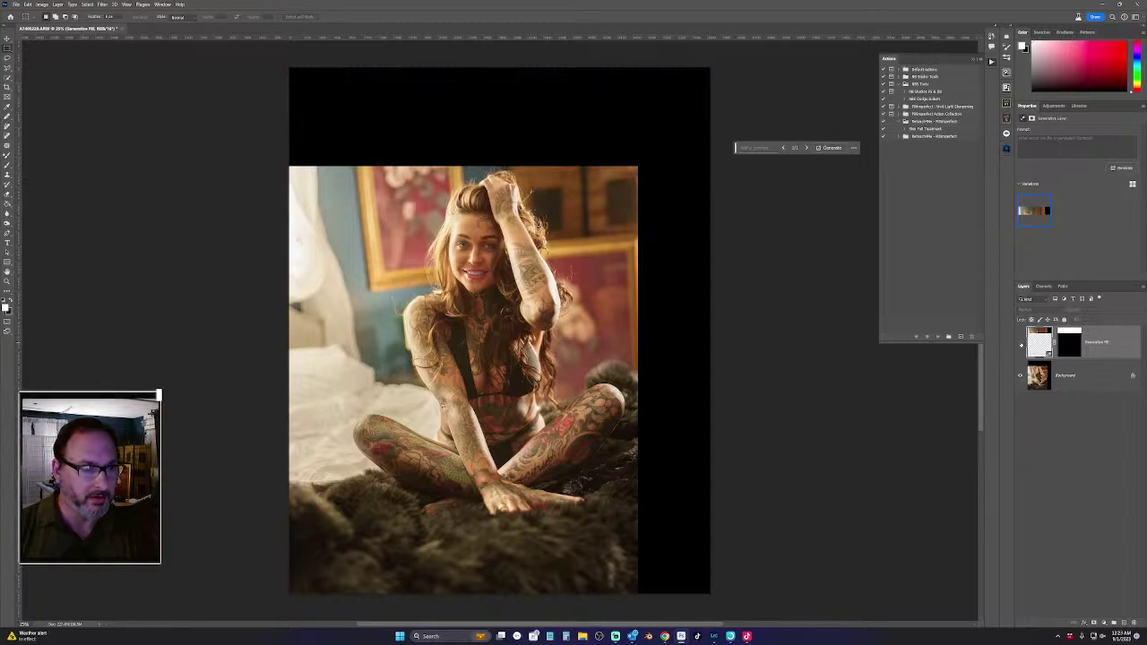
pyautogui.click(1021, 343)
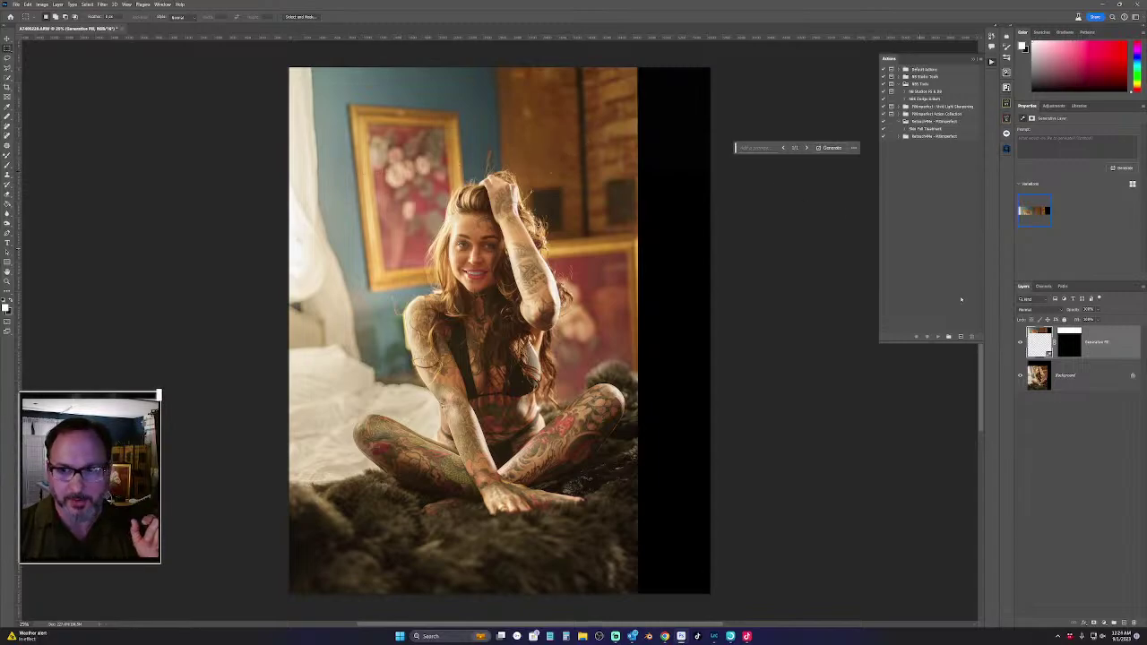
# Hide the Generative Fill layer and draw a loose lasso selection around the seated woman, including her arms and crossed legs
pyautogui.click(1020, 342)
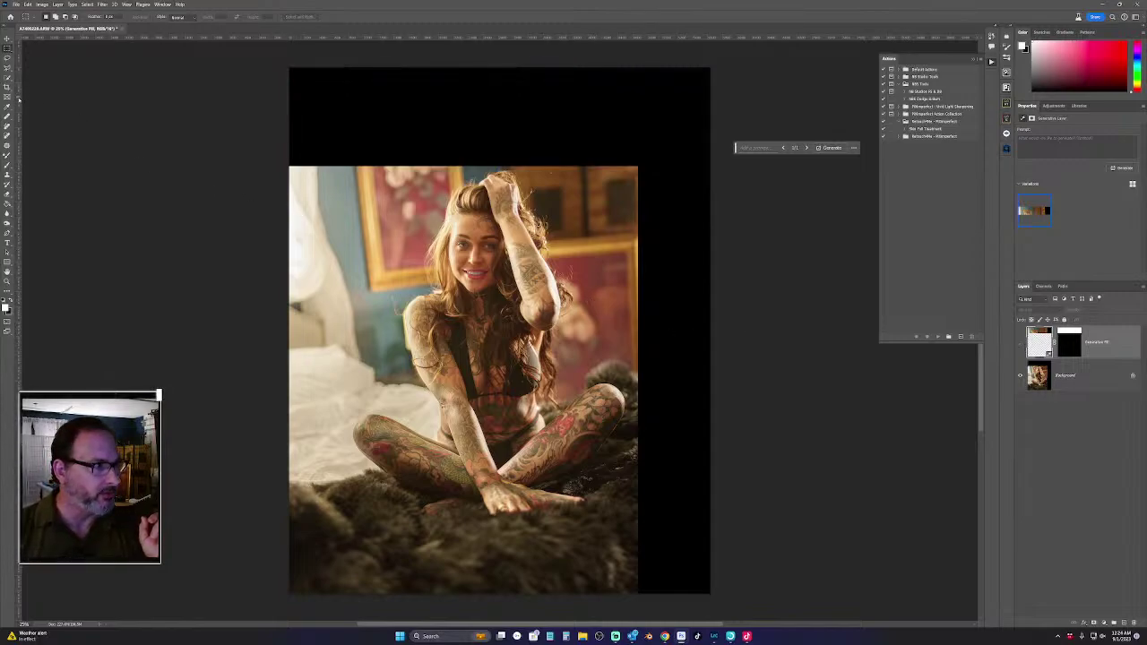
pyautogui.press('w')
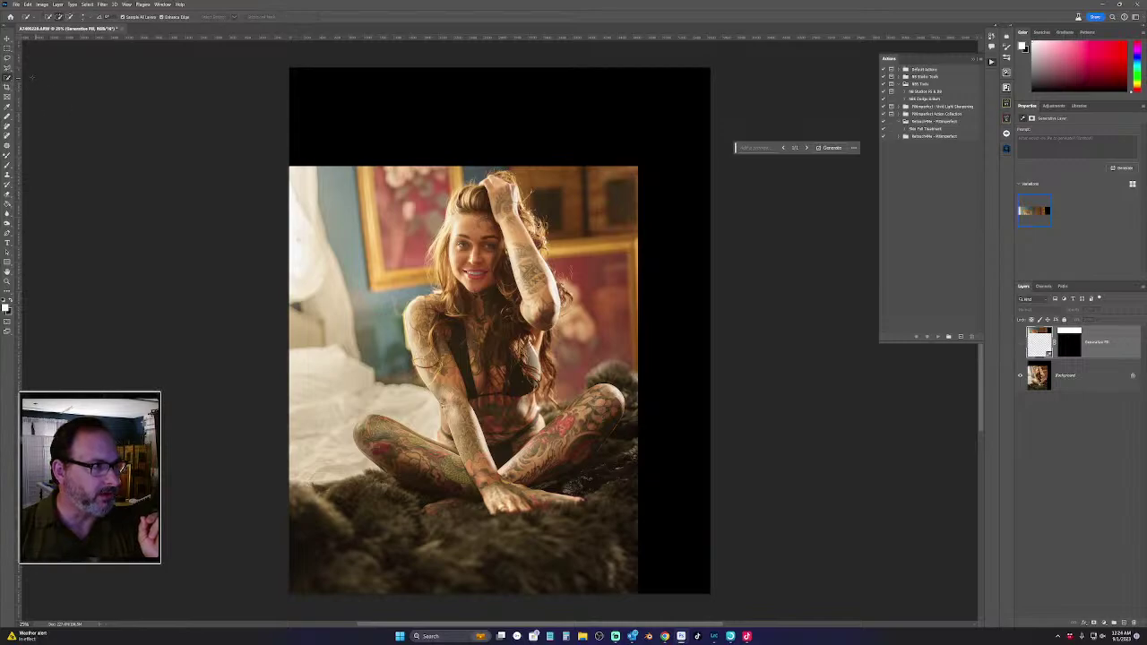
pyautogui.click(7, 58)
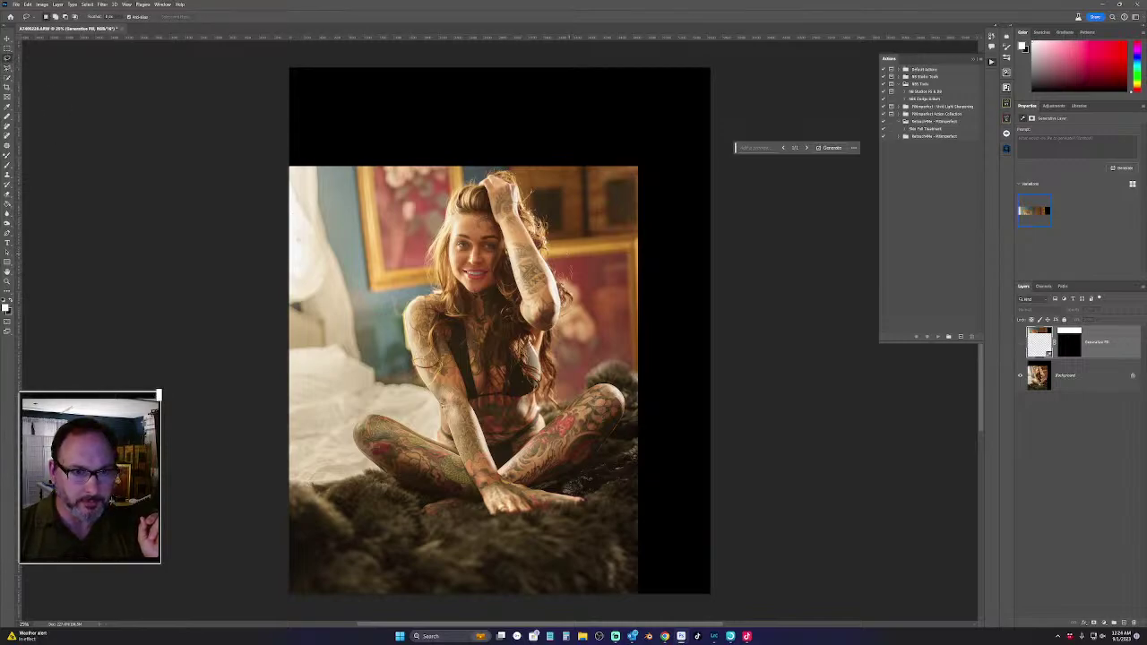
pyautogui.moveTo(550, 271)
pyautogui.mouseDown()
pyautogui.moveTo(556, 220)
pyautogui.moveTo(542, 188)
pyautogui.moveTo(497, 167)
pyautogui.moveTo(459, 175)
pyautogui.mouseUp()
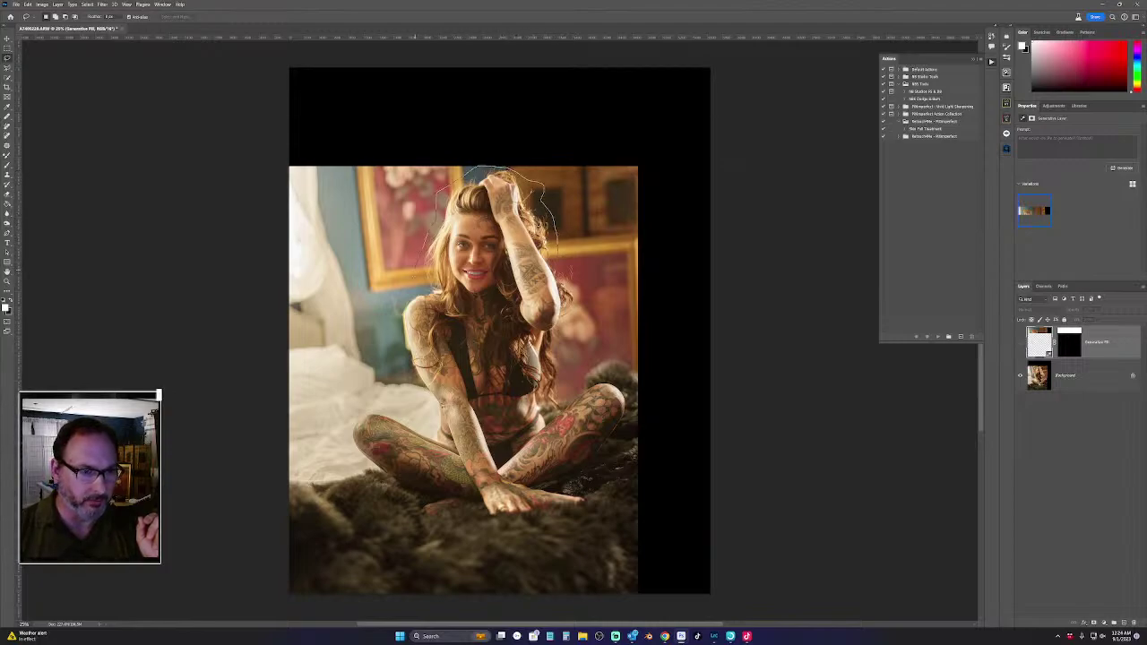
pyautogui.moveTo(397, 343)
pyautogui.mouseDown()
pyautogui.moveTo(429, 414)
pyautogui.moveTo(340, 411)
pyautogui.moveTo(350, 471)
pyautogui.moveTo(447, 525)
pyautogui.moveTo(473, 517)
pyautogui.moveTo(505, 529)
pyautogui.moveTo(579, 517)
pyautogui.moveTo(597, 502)
pyautogui.moveTo(572, 489)
pyautogui.moveTo(598, 471)
pyautogui.moveTo(629, 403)
pyautogui.moveTo(606, 375)
pyautogui.moveTo(581, 390)
pyautogui.moveTo(567, 360)
pyautogui.mouseUp()
pyautogui.moveTo(574, 315)
pyautogui.mouseDown()
pyautogui.moveTo(587, 294)
pyautogui.moveTo(581, 274)
pyautogui.mouseUp()
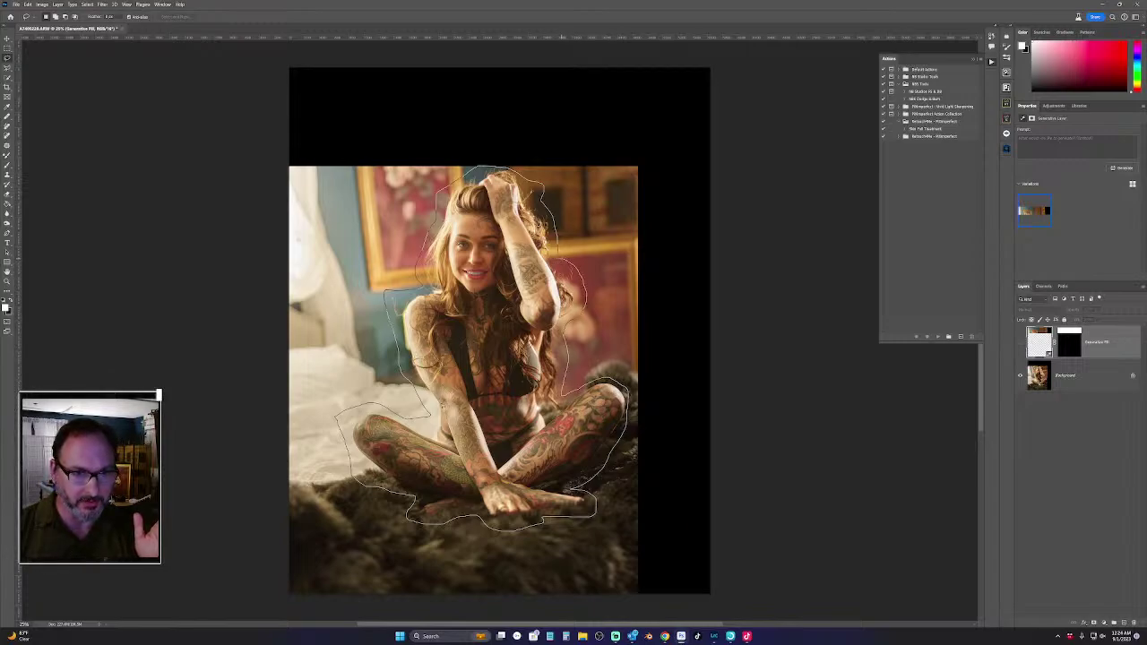
pyautogui.moveTo(502, 170); pyautogui.dragTo(491, 169)
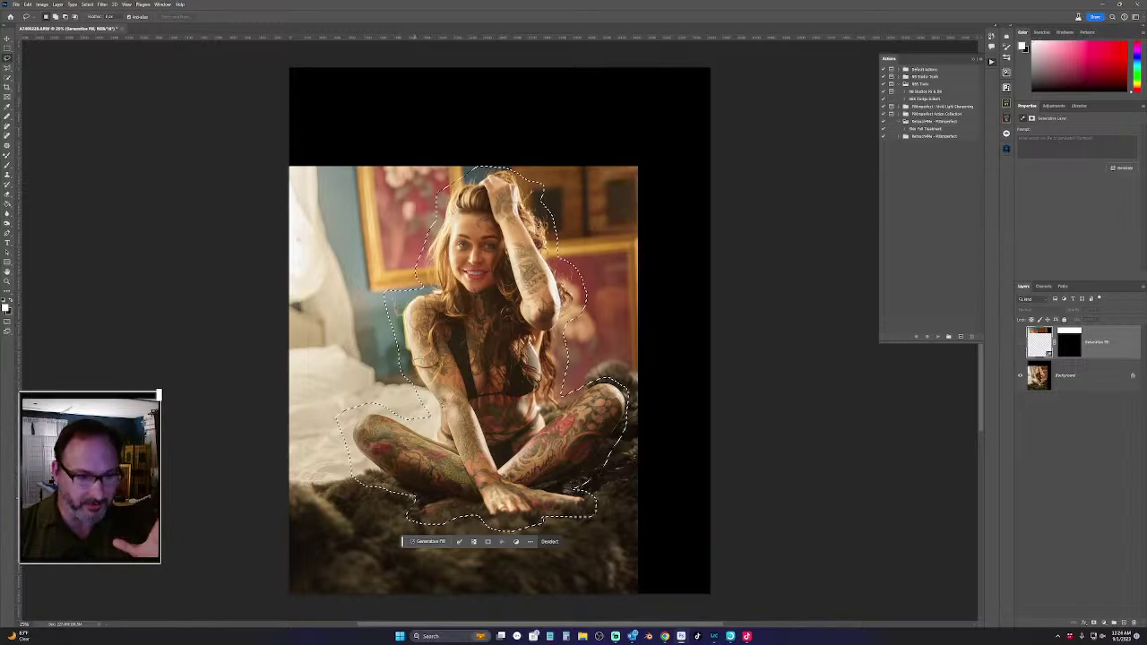
# Remove the woman with Generative Fill using no prompt, and review the variations through the third one
pyautogui.click(430, 542)
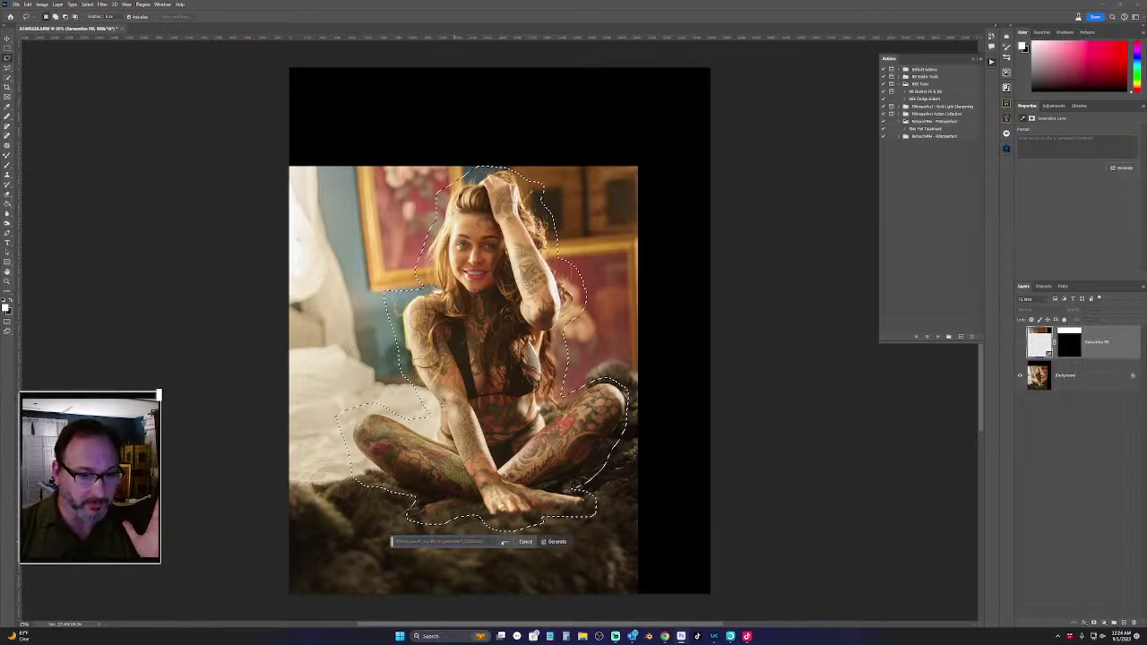
pyautogui.click(556, 542)
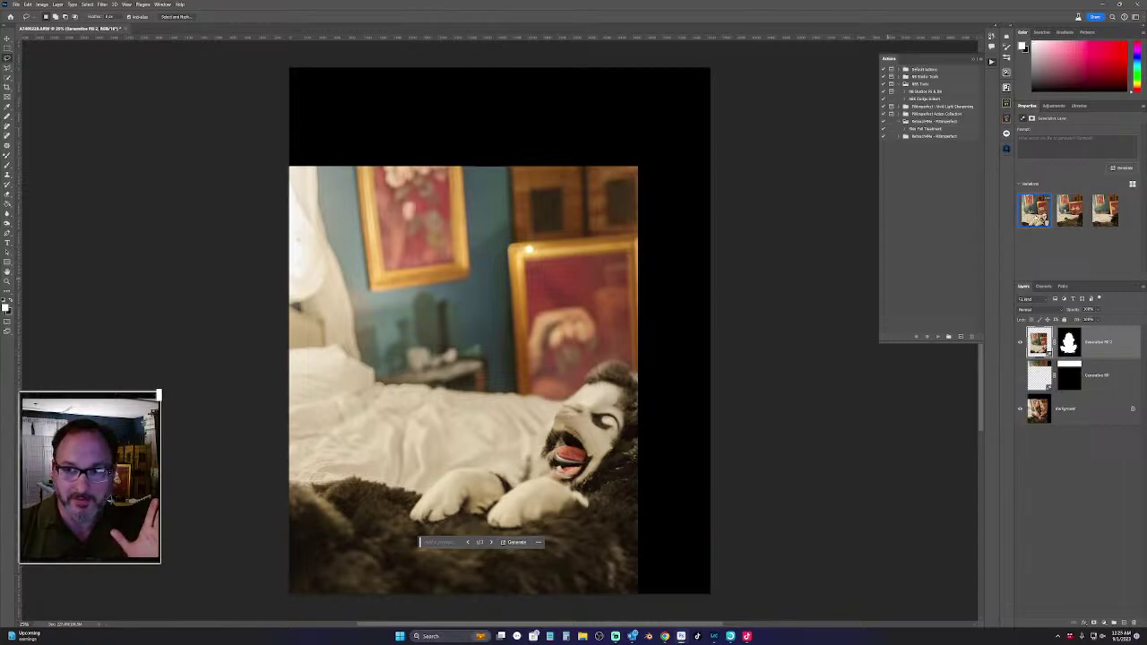
pyautogui.click(1067, 212)
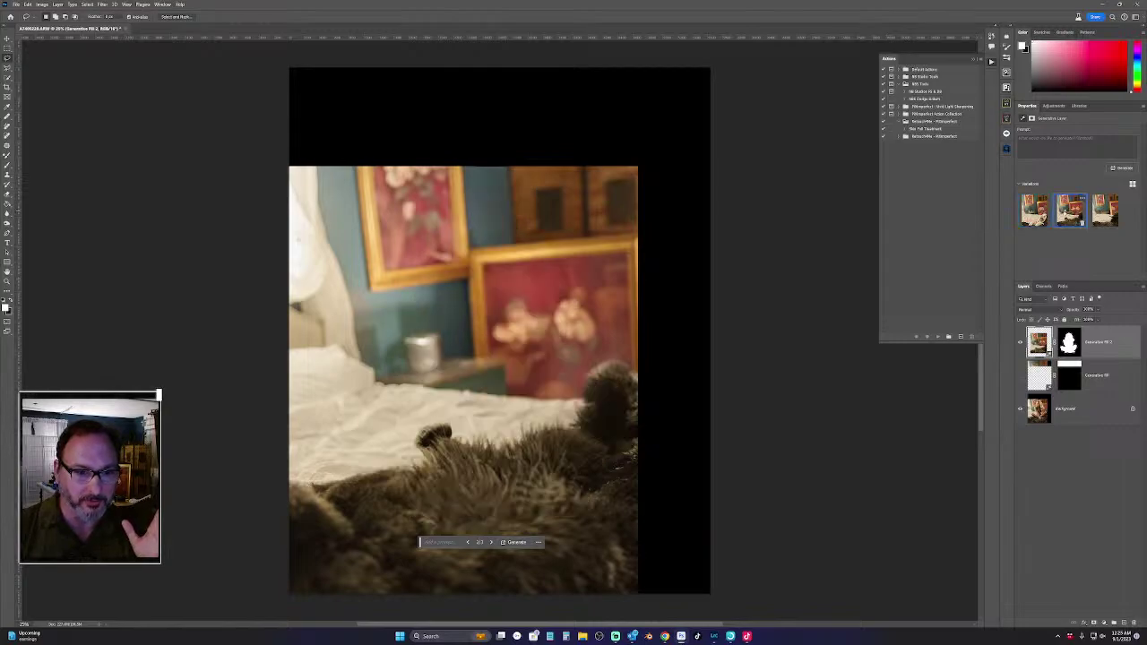
pyautogui.click(1104, 213)
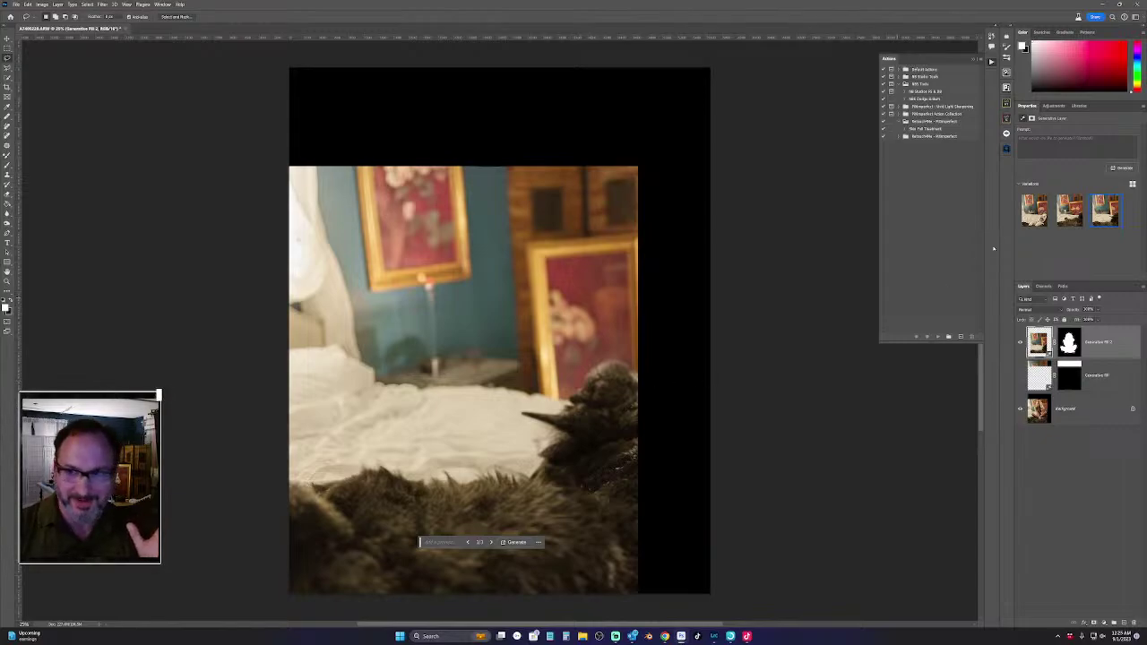
# Generate another set of variations for the woman's removal without a prompt, and preview the first three
pyautogui.click(1069, 210)
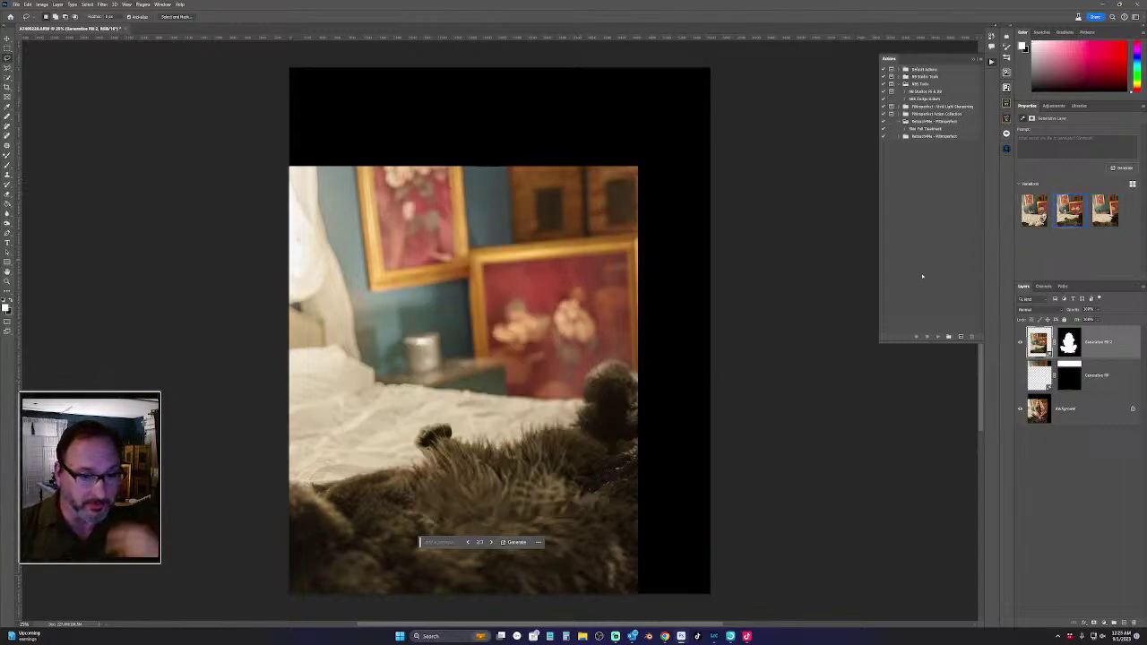
pyautogui.click(1123, 168)
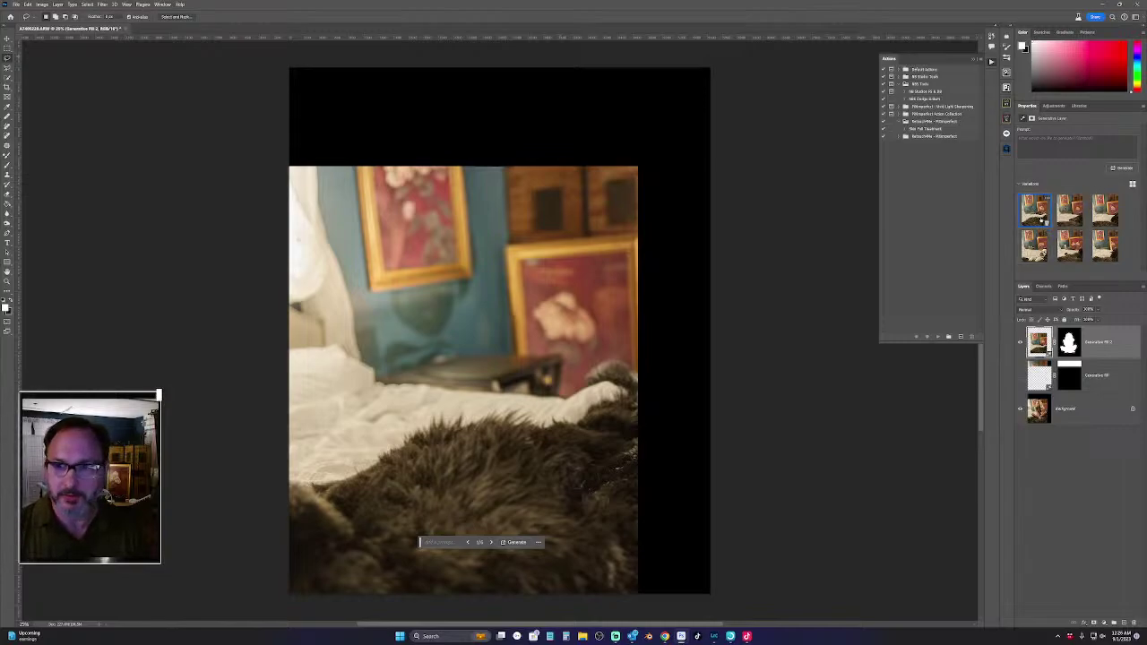
pyautogui.click(1071, 212)
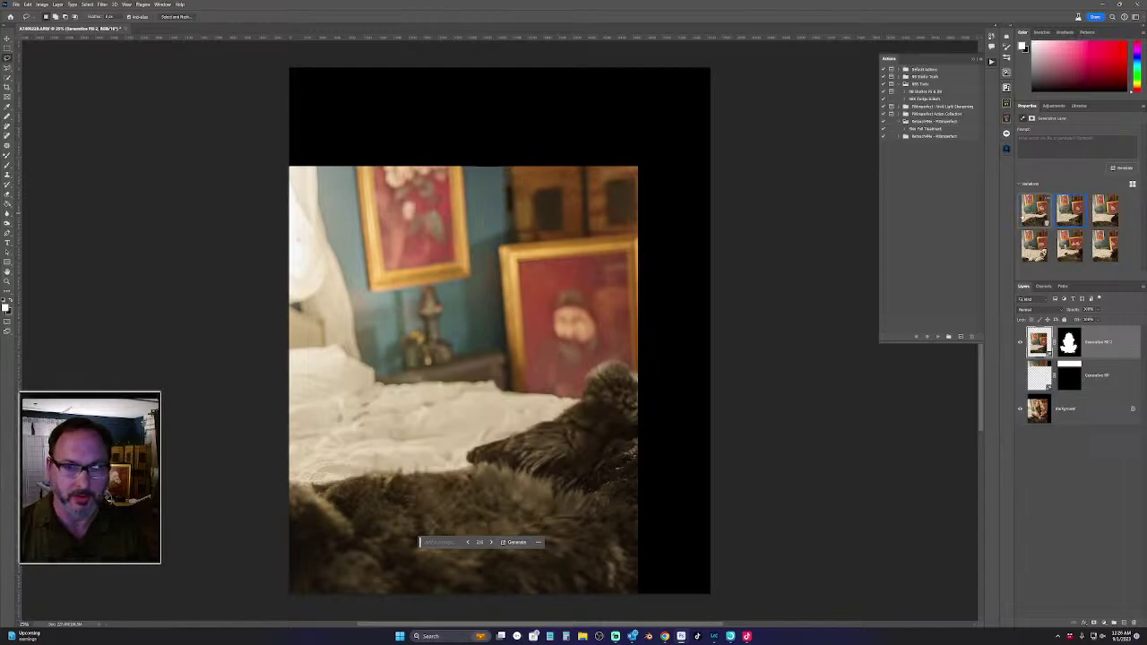
pyautogui.click(1033, 214)
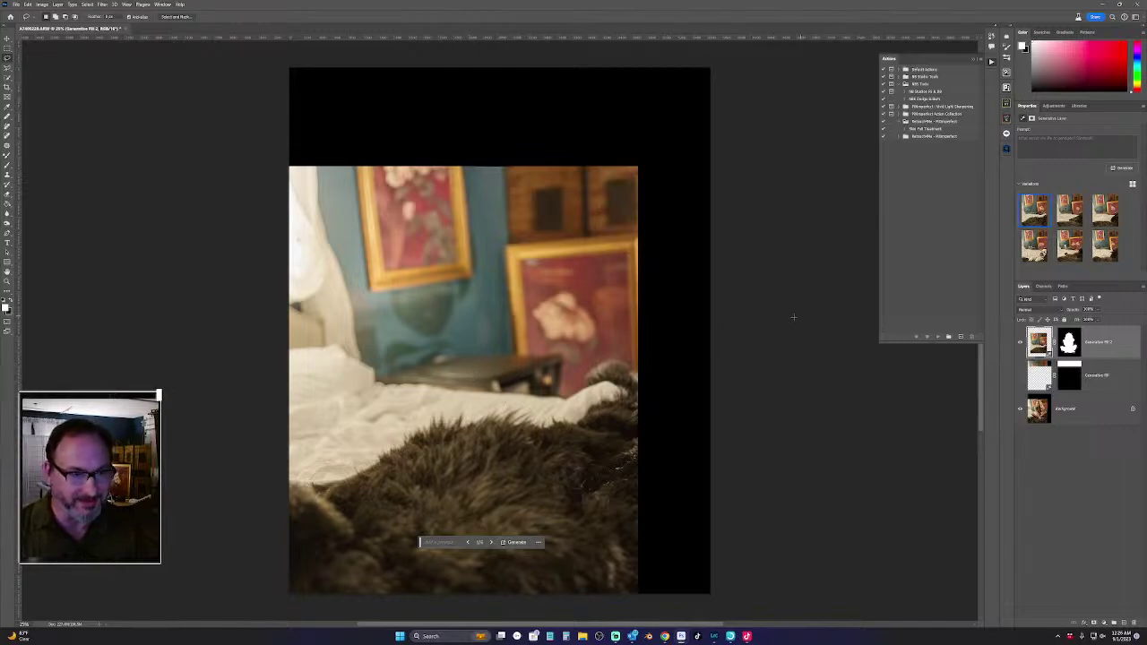
pyautogui.click(1069, 209)
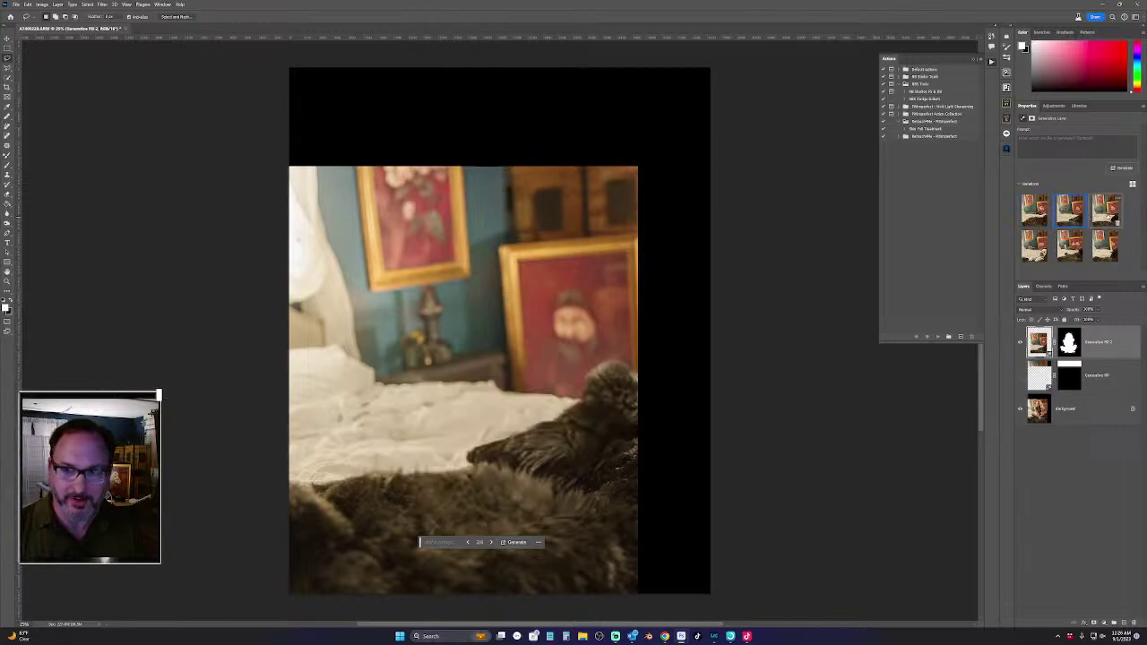
pyautogui.click(1112, 216)
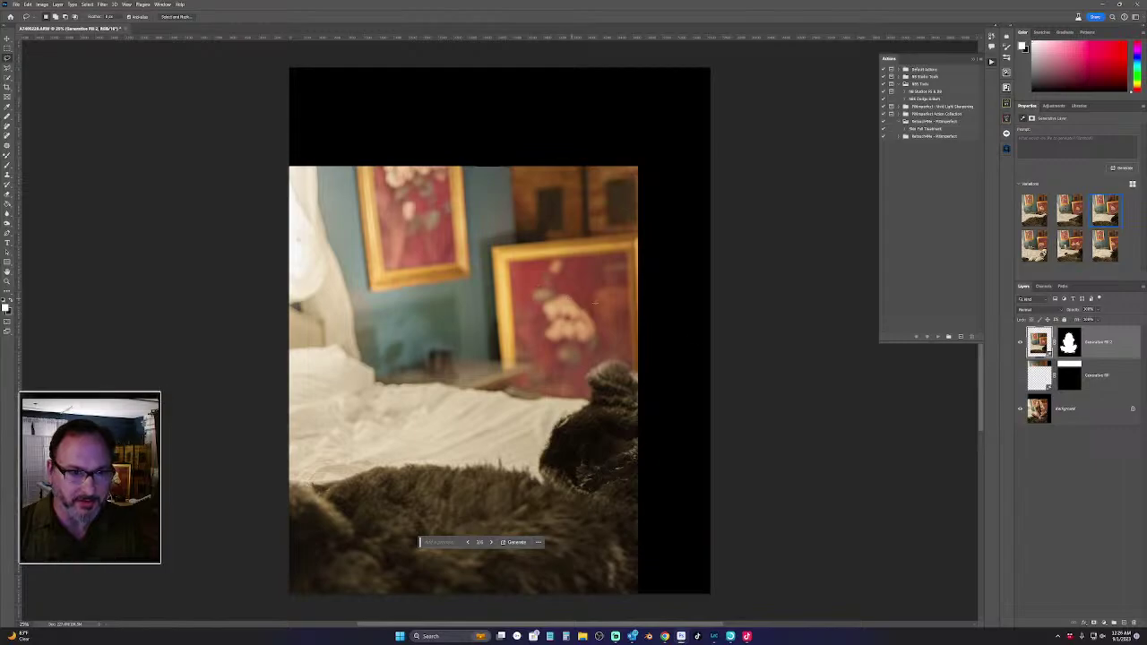
# Compare the image with and without the woman-removal Generative Fill layer
pyautogui.click(1021, 342)
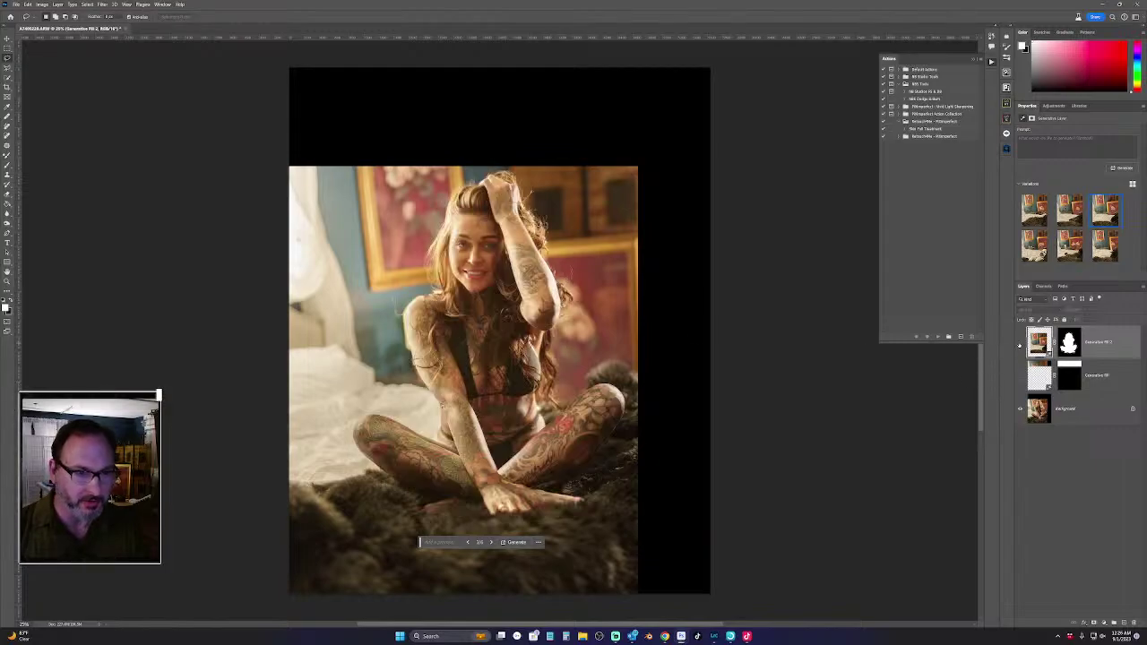
pyautogui.click(1020, 342)
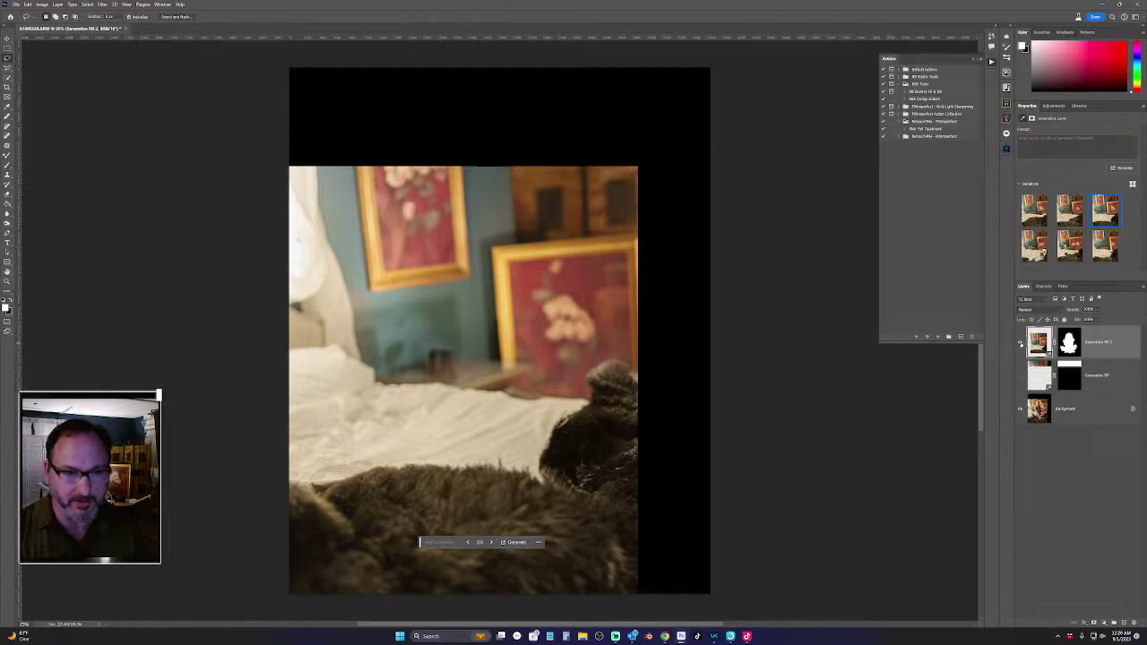
pyautogui.click(1020, 343)
pyautogui.click(1021, 344)
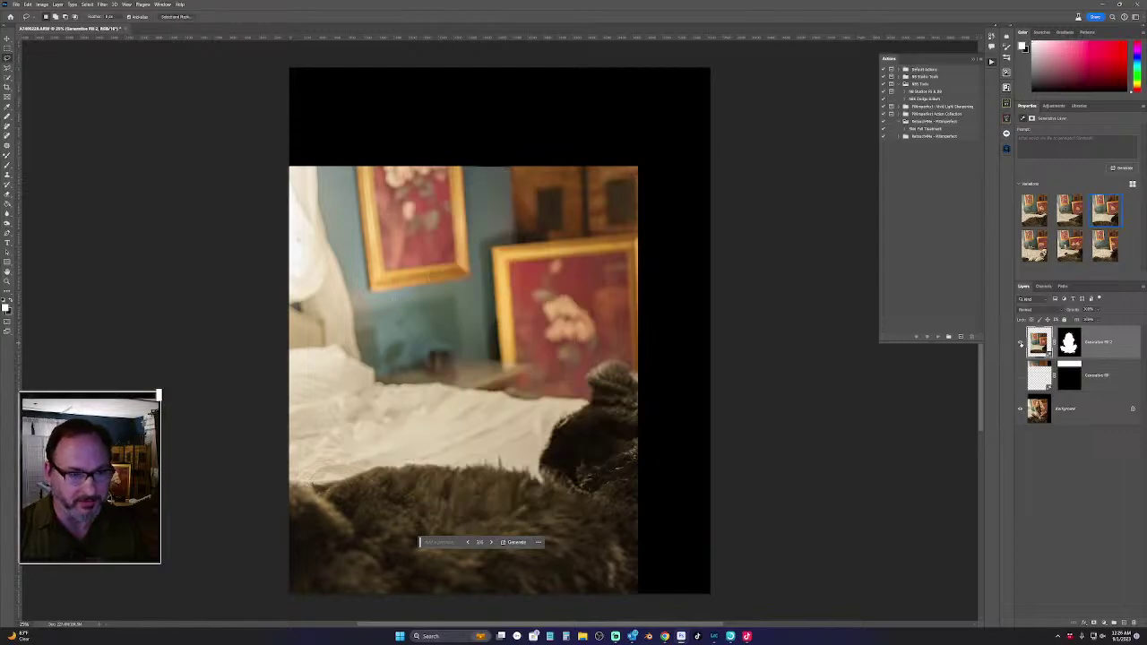
pyautogui.click(1021, 344)
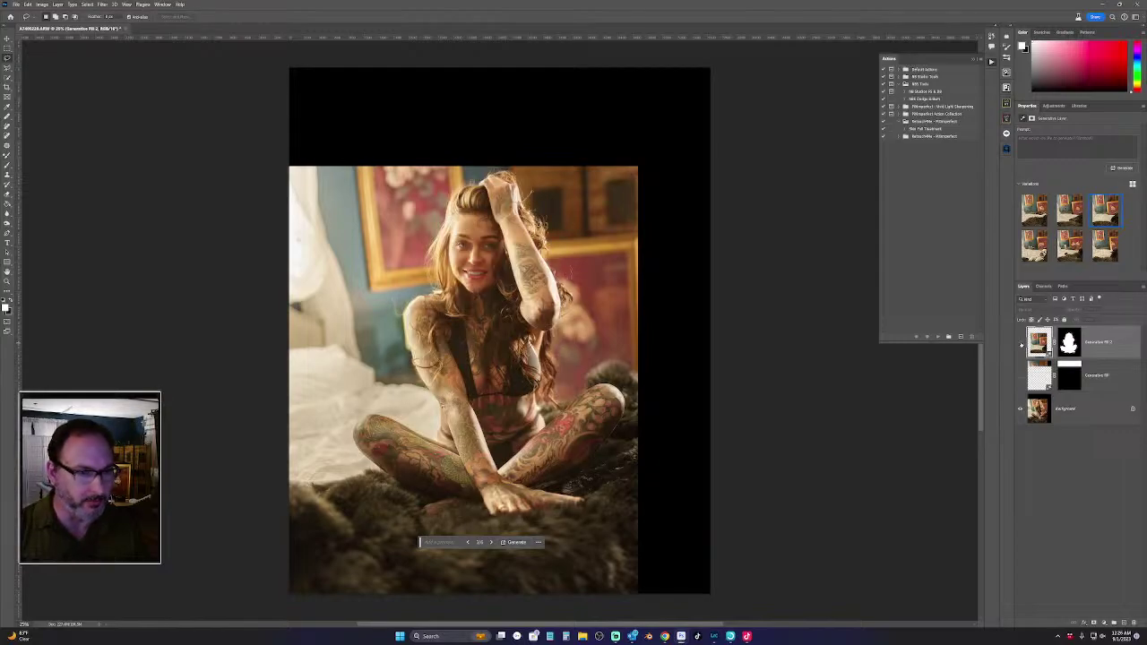
pyautogui.click(1020, 343)
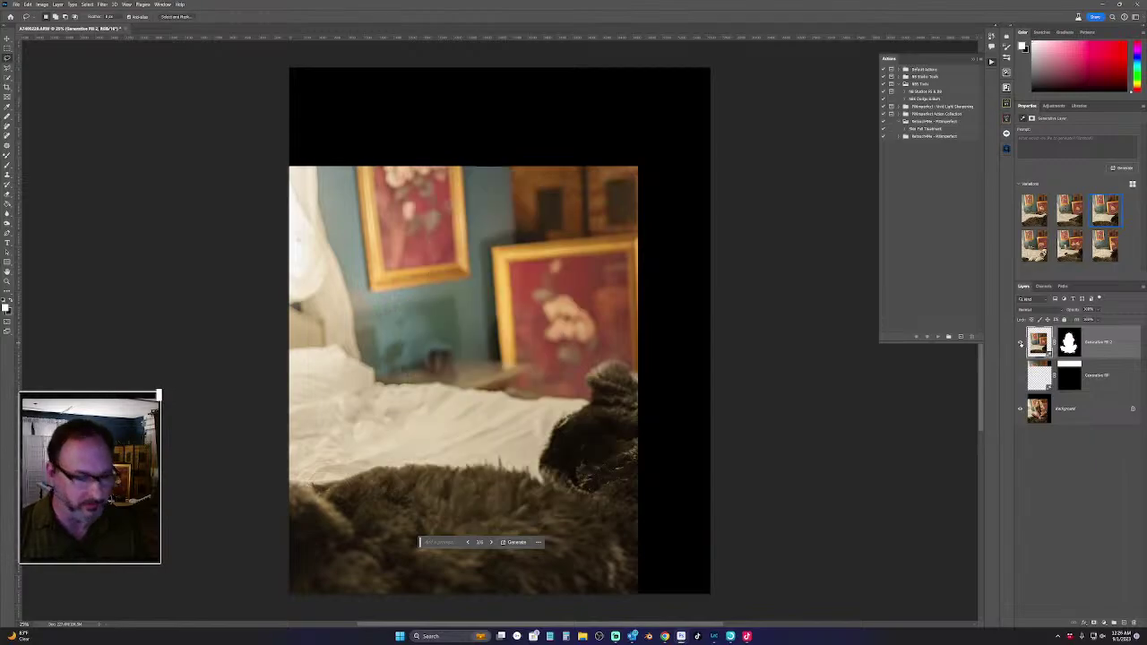
pyautogui.click(1020, 343)
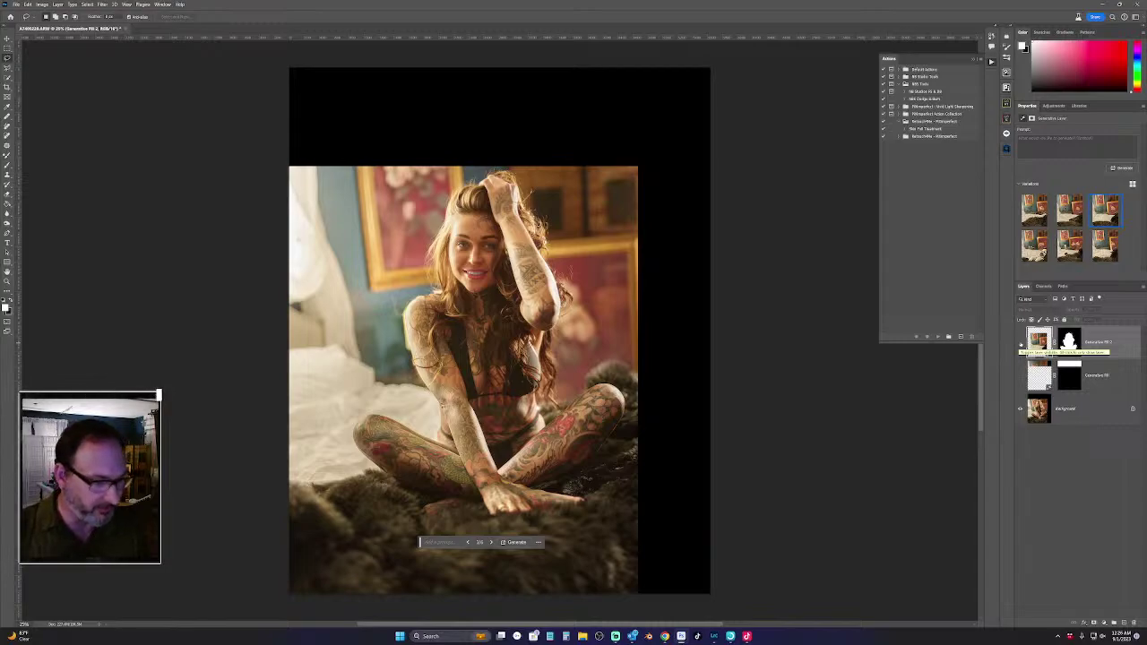
pyautogui.click(1021, 343)
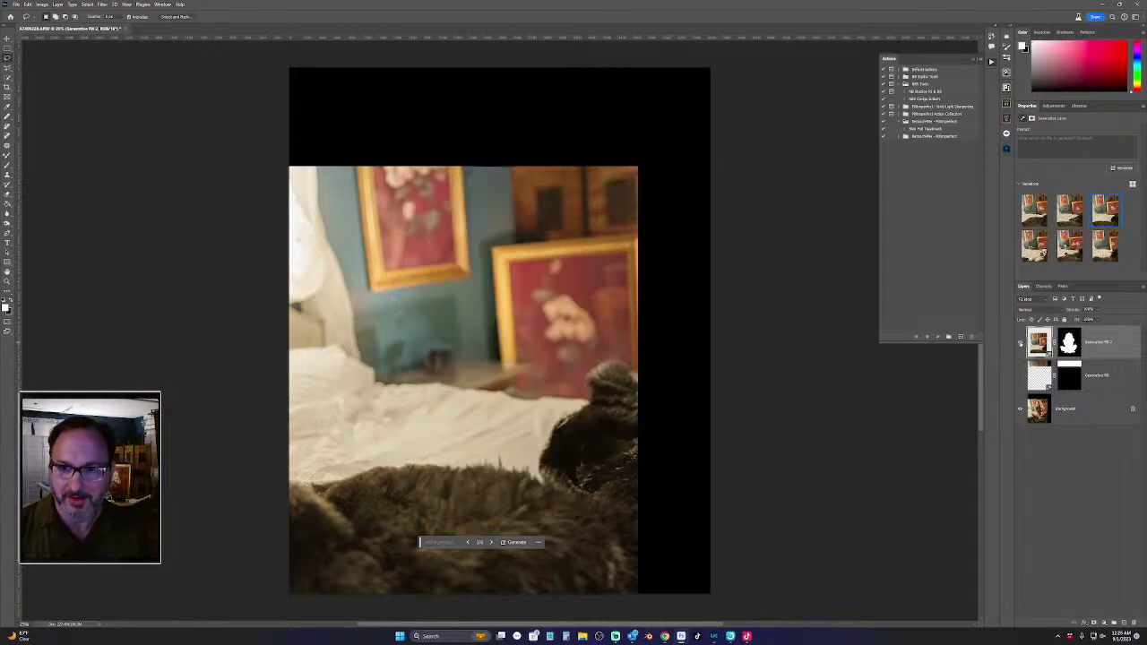
pyautogui.click(1021, 343)
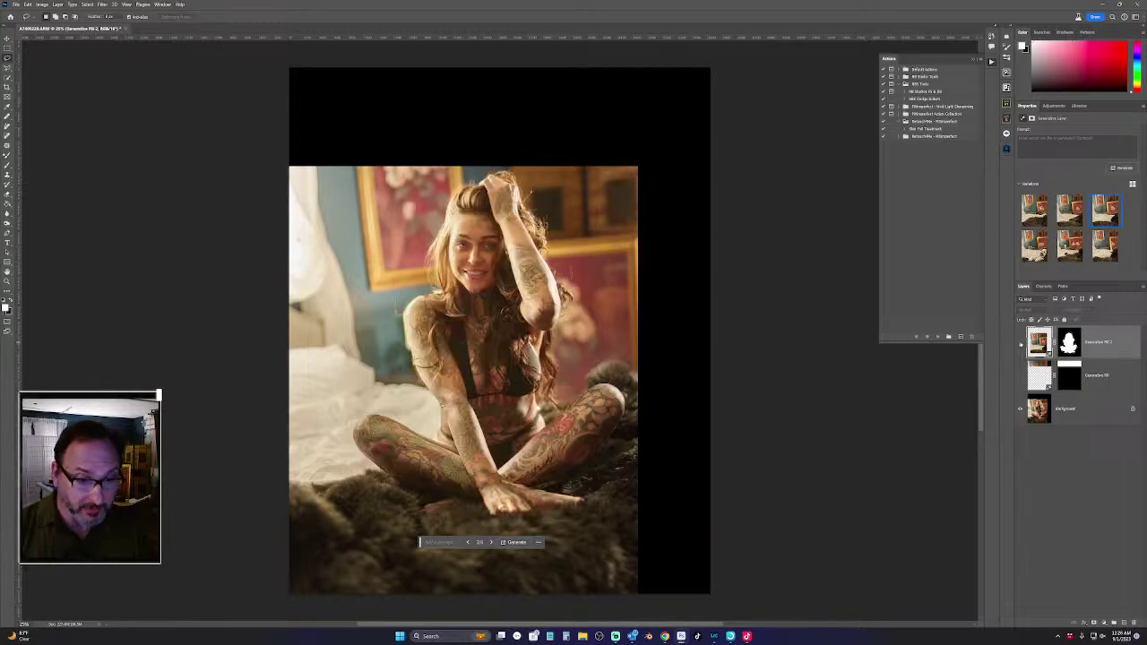
pyautogui.click(1021, 343)
pyautogui.click(1021, 344)
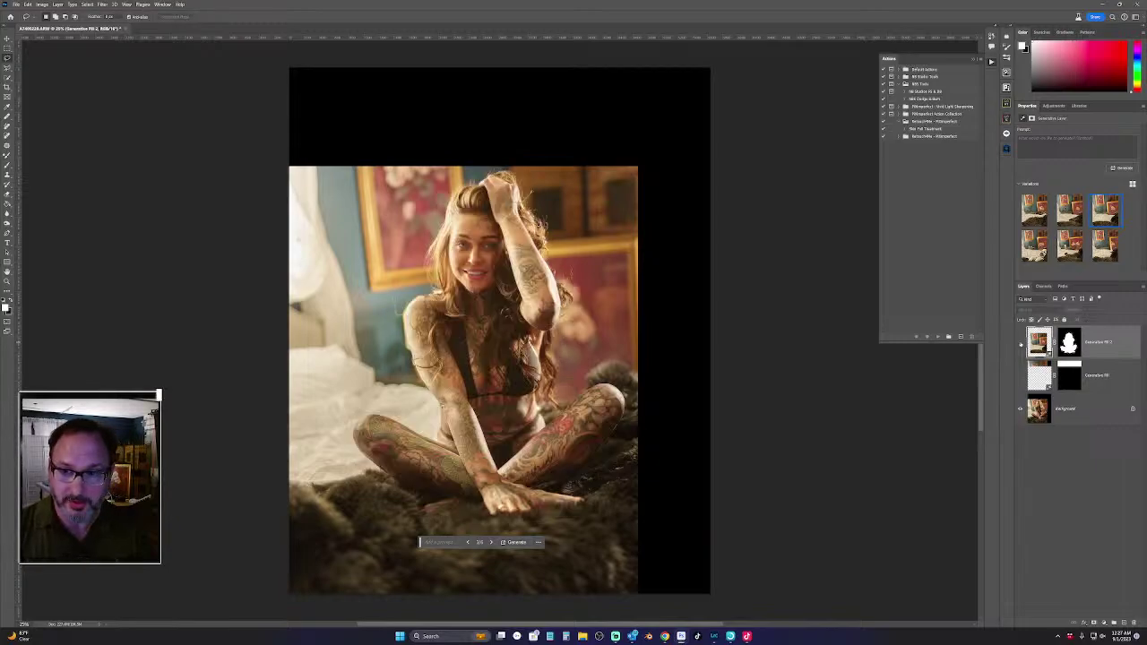
pyautogui.click(1021, 343)
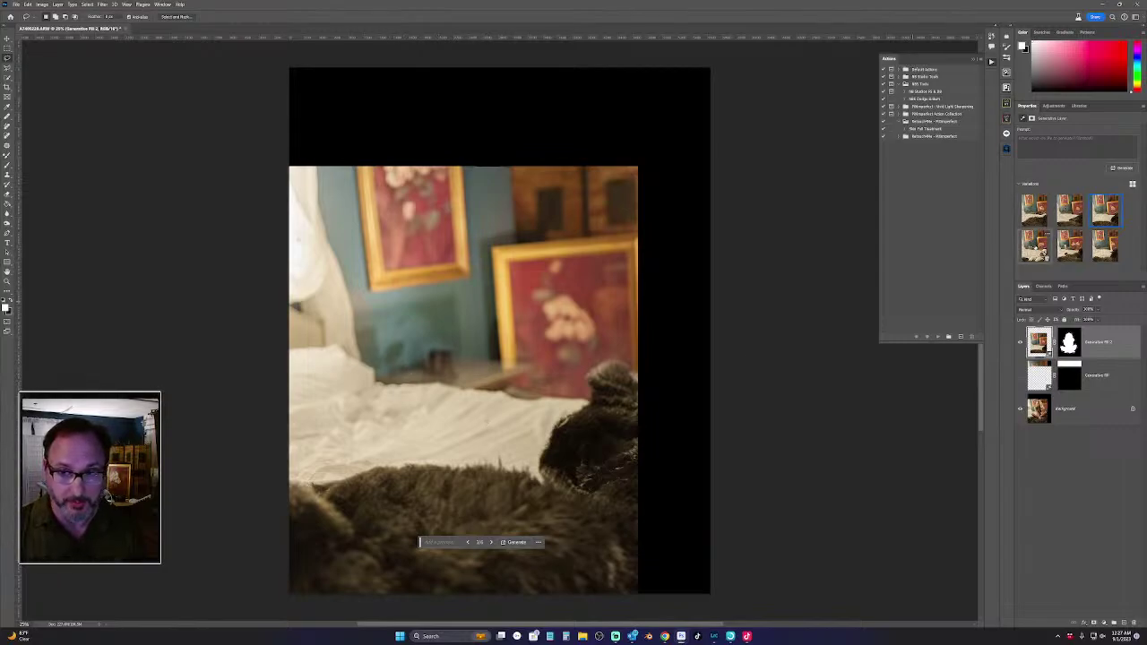
# Preview the fourth removal variation and choose the first variation for the woman-removal layer
pyautogui.click(1038, 252)
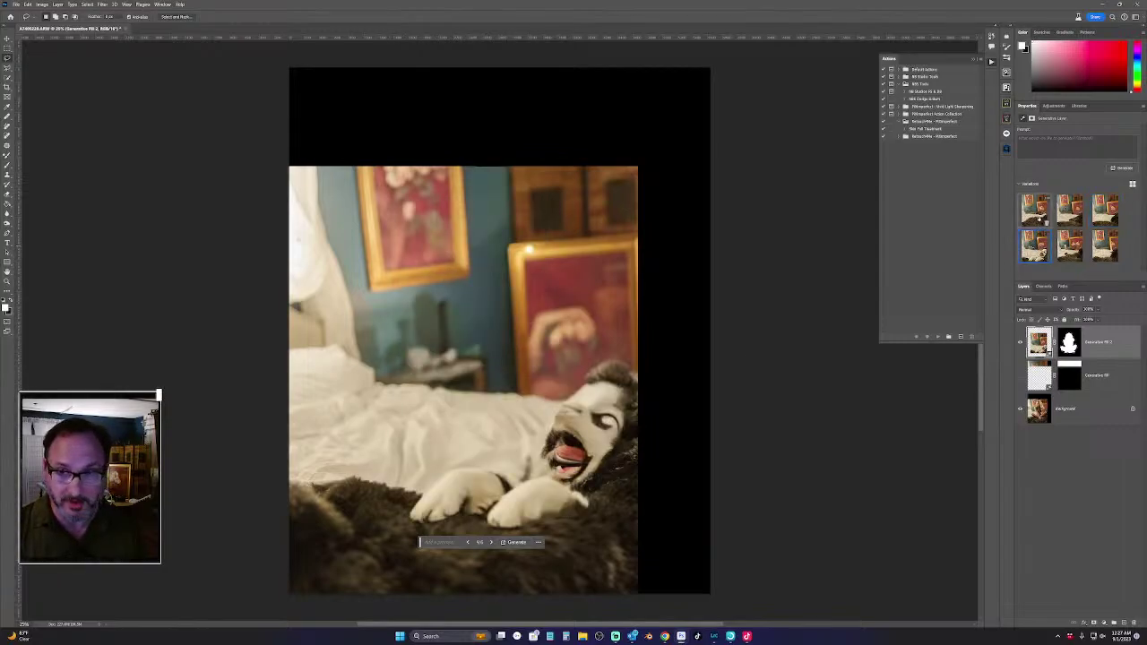
pyautogui.click(1036, 211)
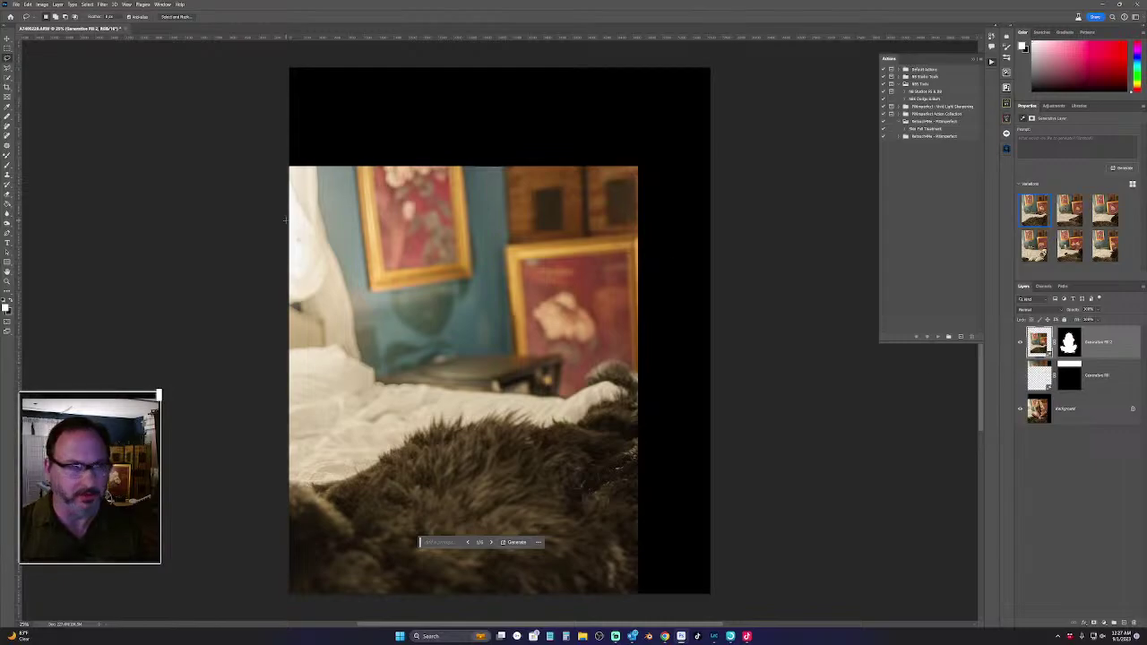
# Select the left half of the empty strip above the photo with the Rectangular Marquee and fill it using Generative Fill without a prompt
pyautogui.click(7, 50)
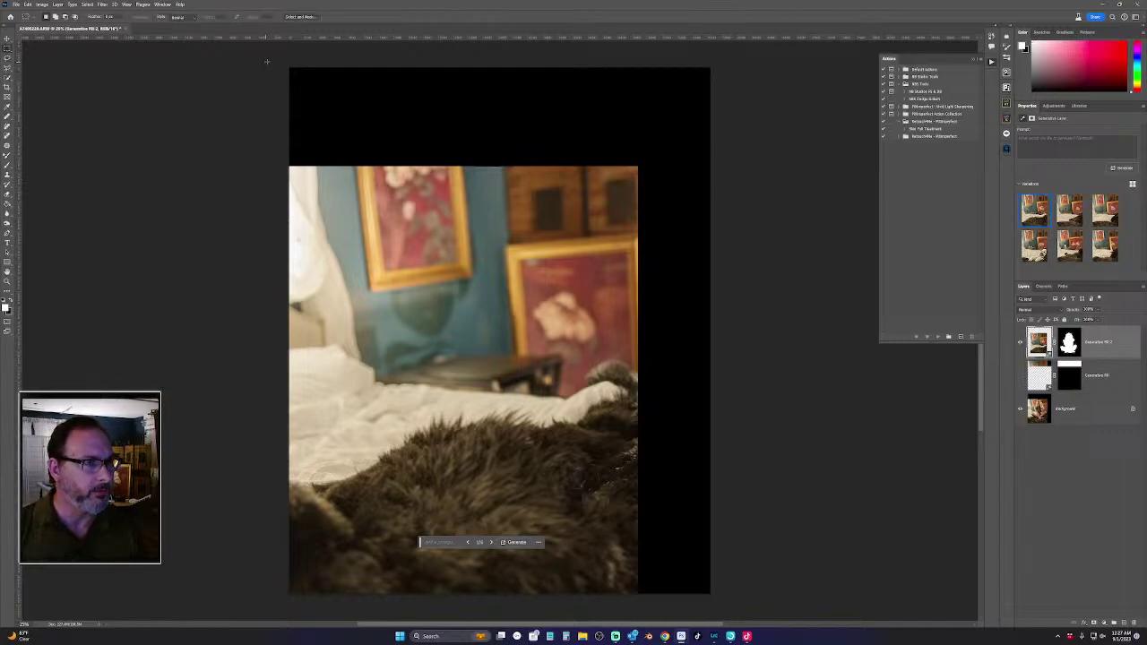
pyautogui.moveTo(289, 67); pyautogui.dragTo(489, 168)
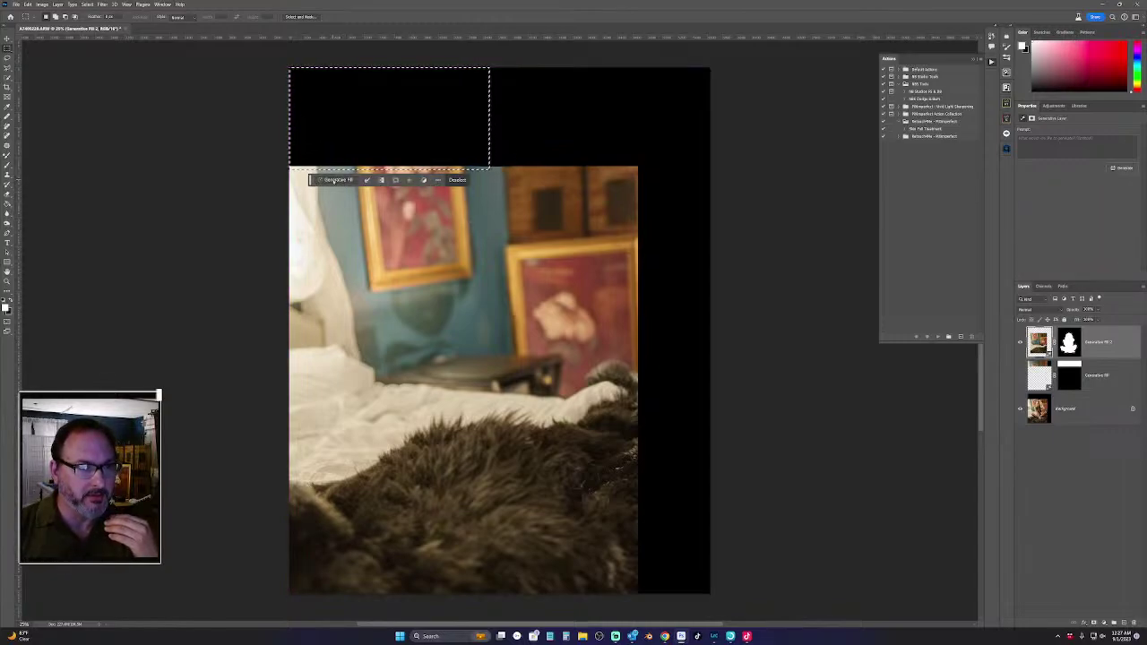
pyautogui.click(334, 182)
pyautogui.click(472, 182)
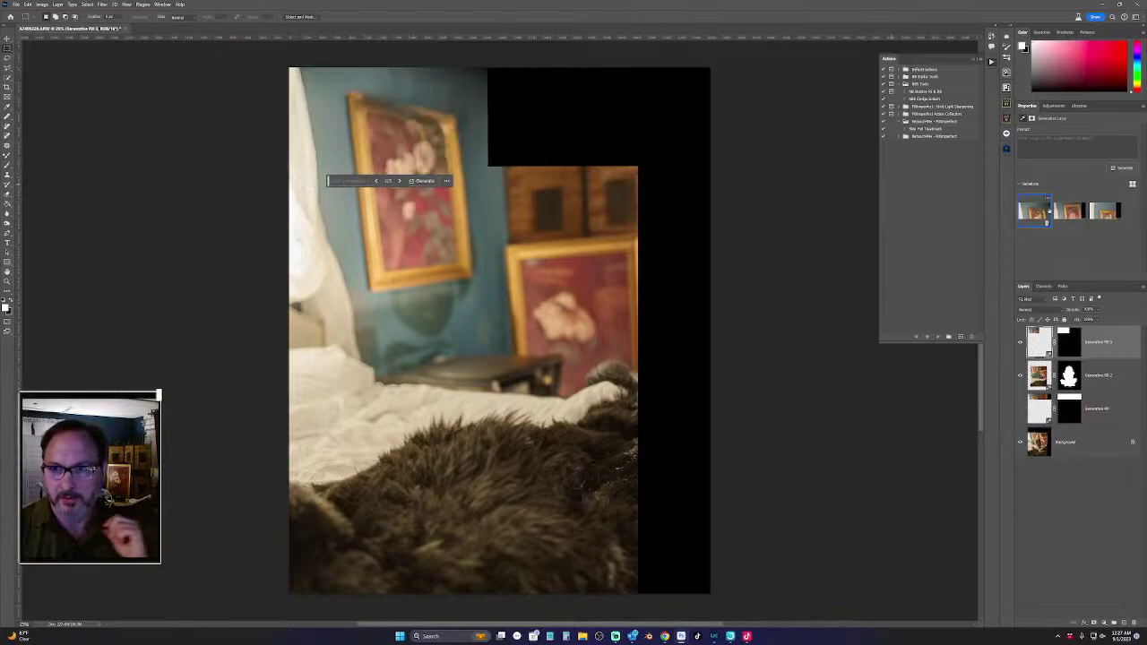
# Preview the second and third variations of the partial strip fill and delete its layer
pyautogui.click(1072, 211)
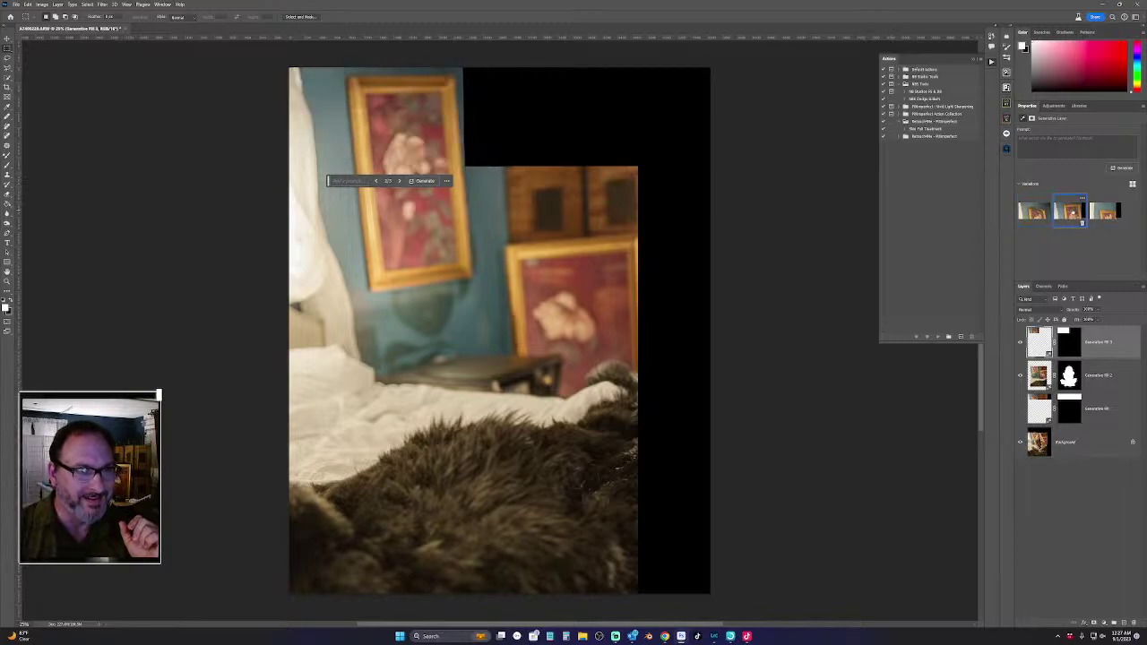
pyautogui.click(1105, 211)
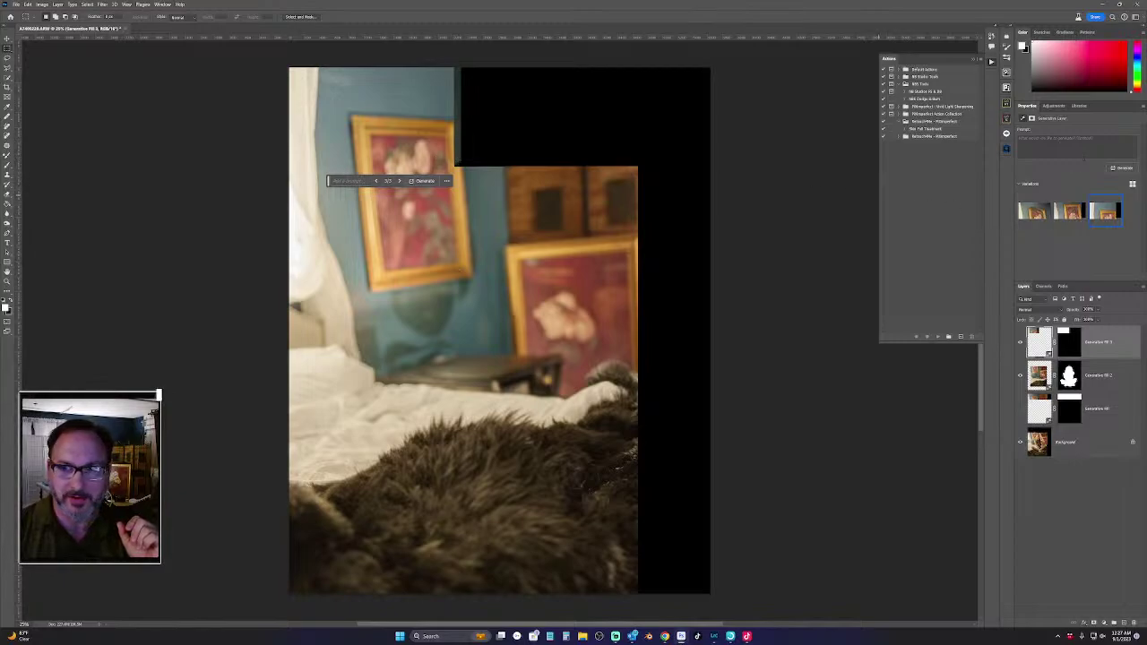
pyautogui.moveTo(1116, 345); pyautogui.dragTo(1135, 622)
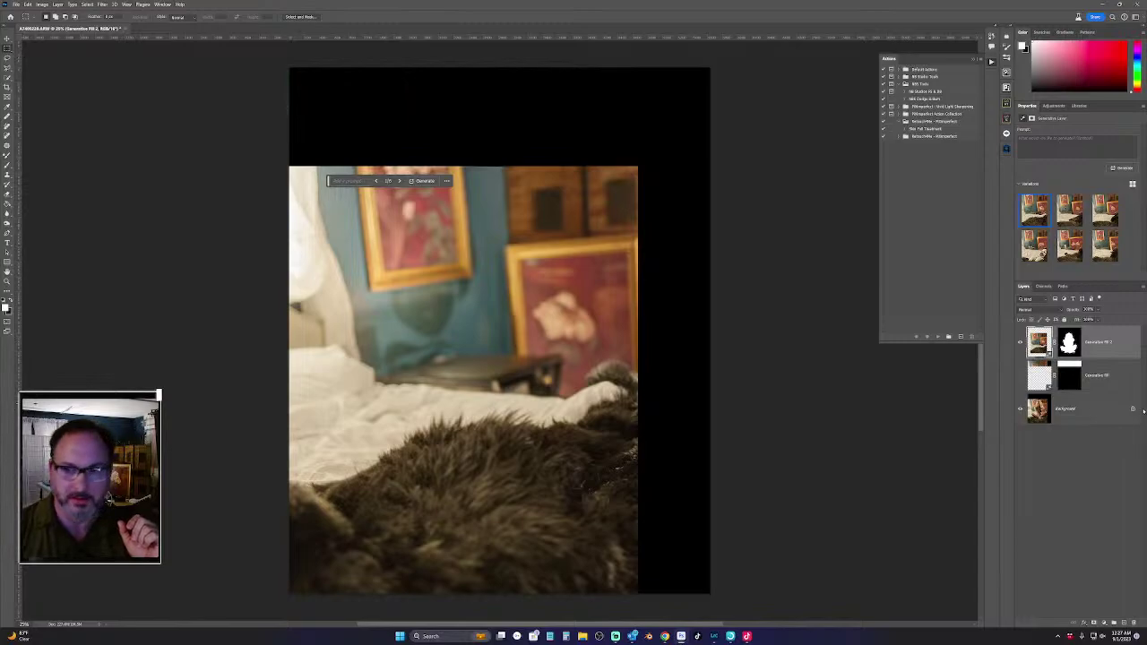
# Show the original Generative Fill layer covering the strip above the photo and move it above the woman-removal layer
pyautogui.click(1021, 377)
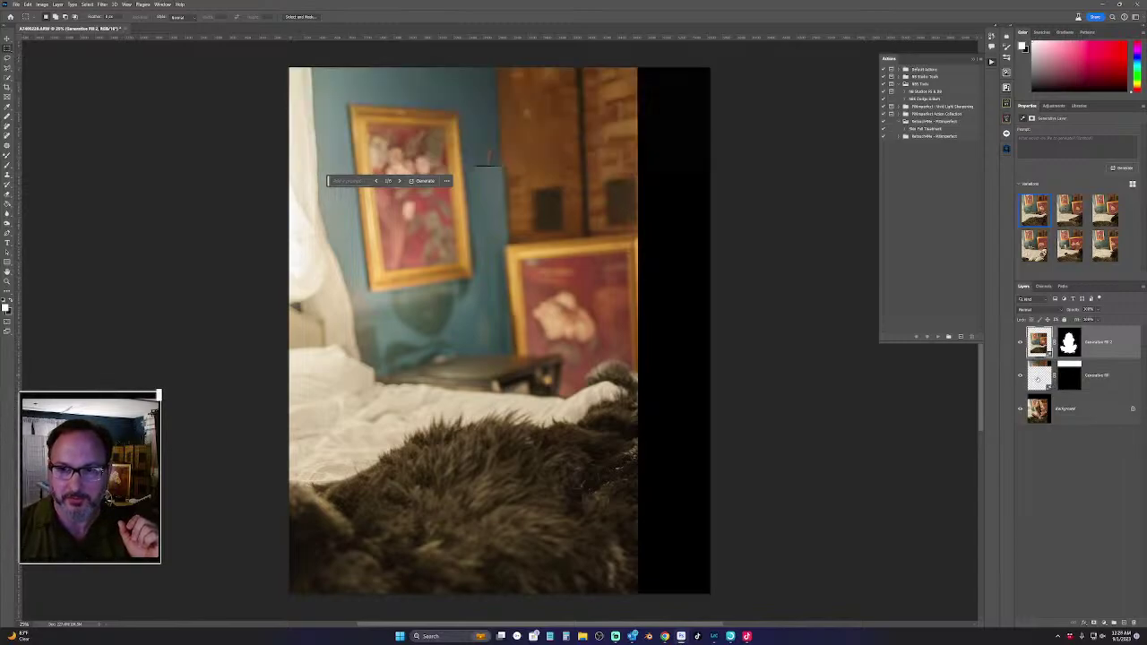
pyautogui.moveTo(1038, 380); pyautogui.dragTo(1038, 345)
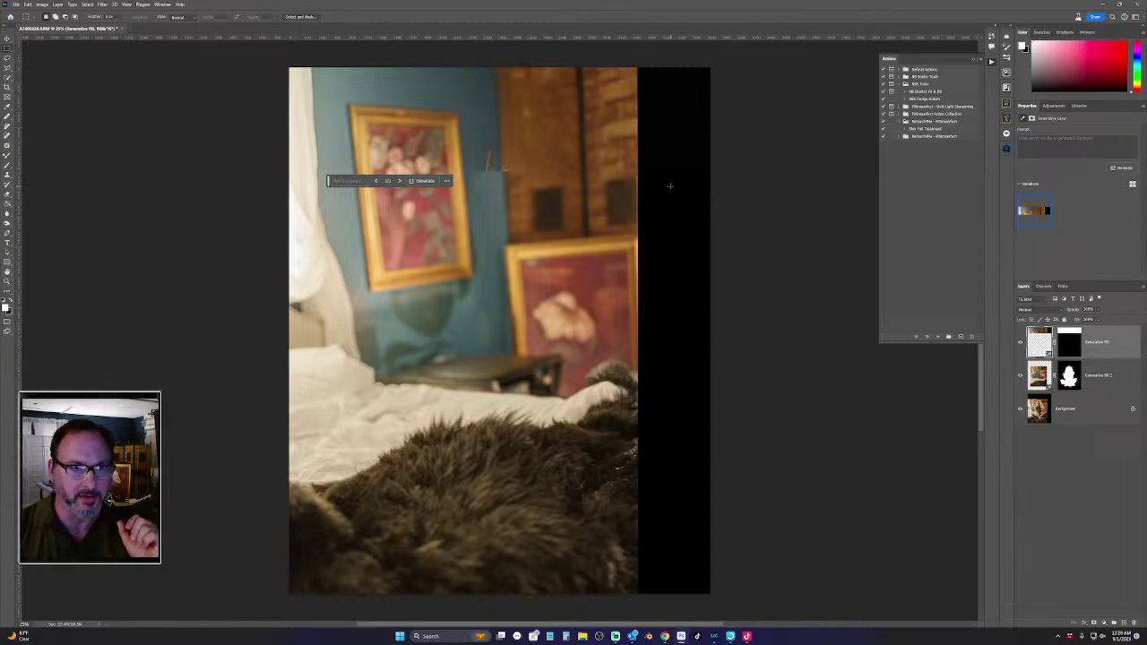
# Try to generate new variations for the top strip layer without a prompt, and open and cancel the review request
pyautogui.click(1122, 167)
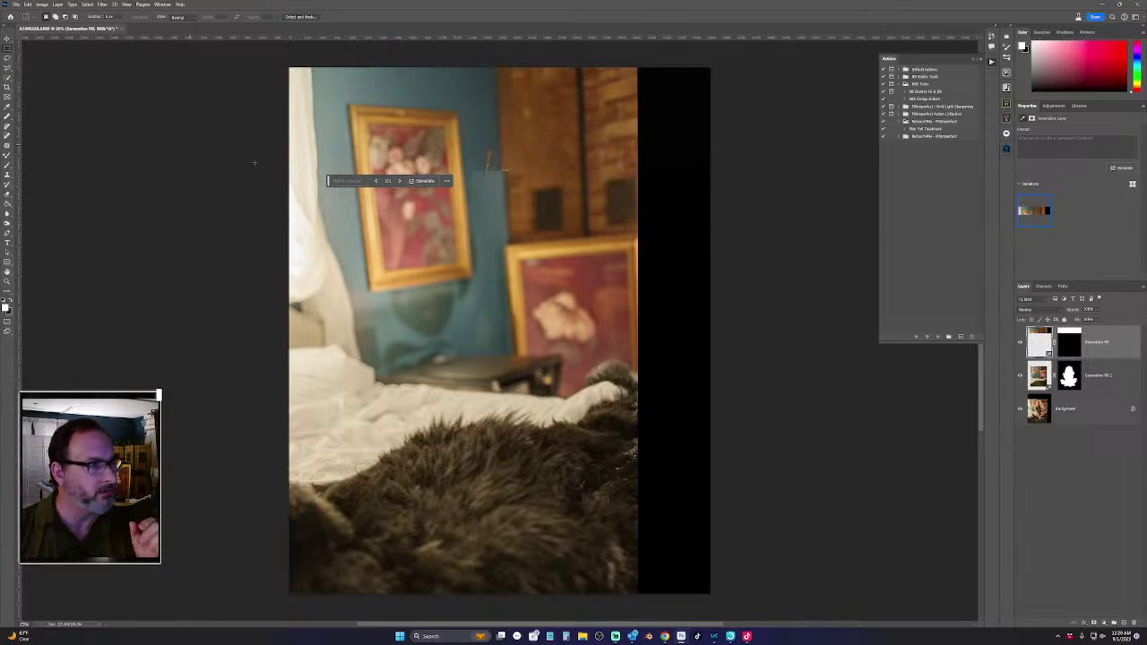
pyautogui.click(422, 181)
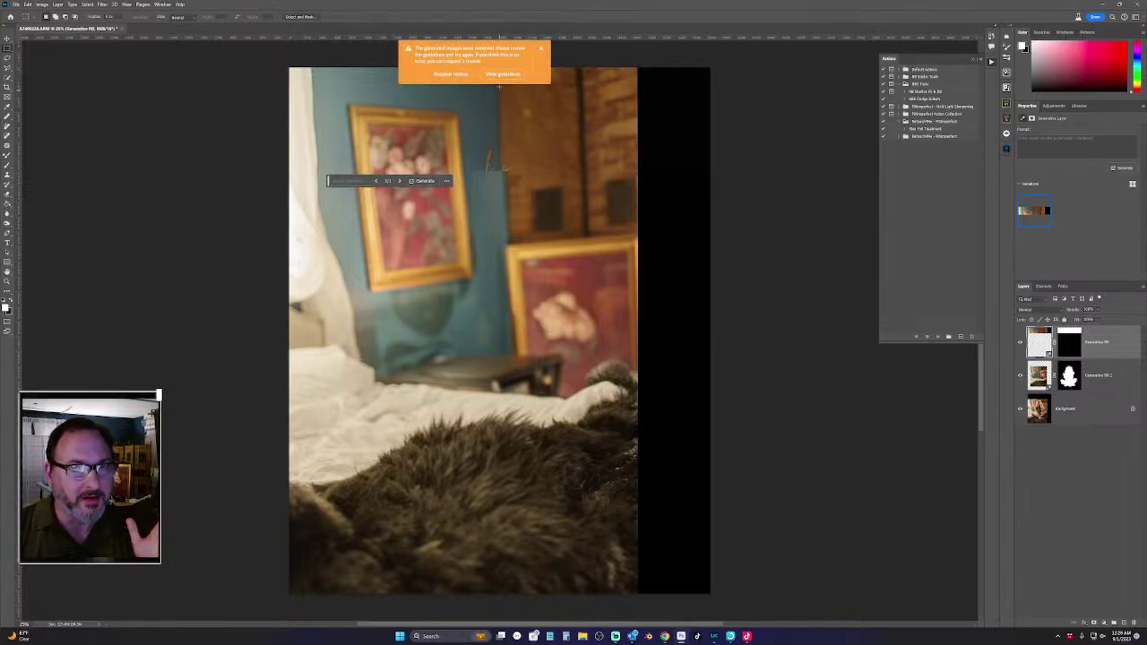
pyautogui.click(448, 75)
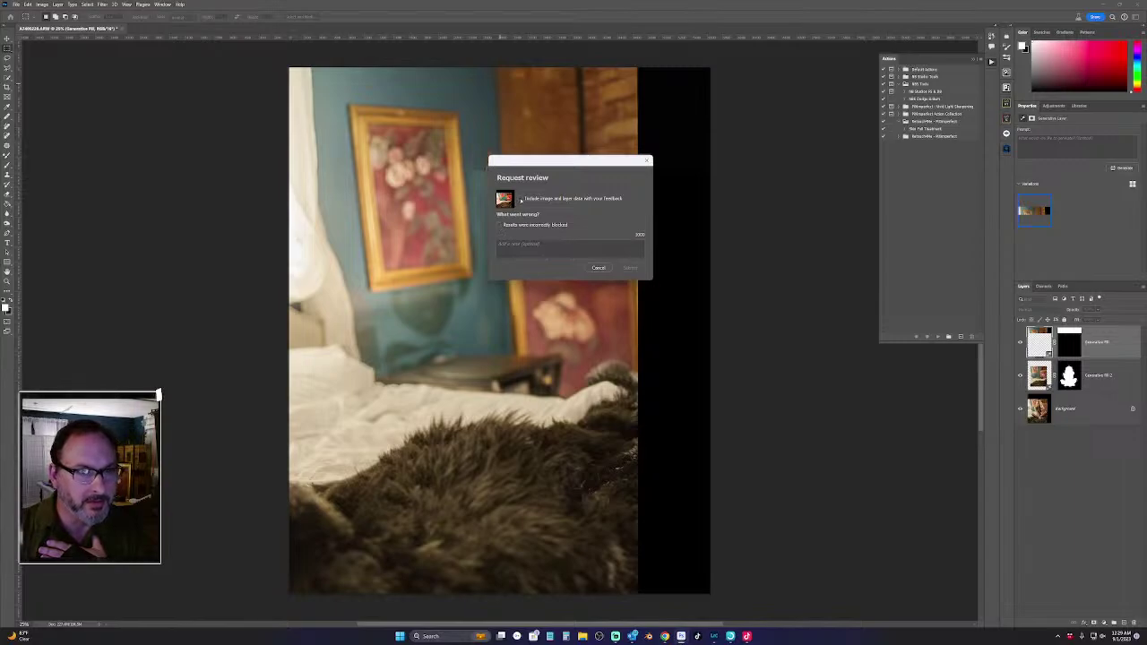
pyautogui.click(599, 268)
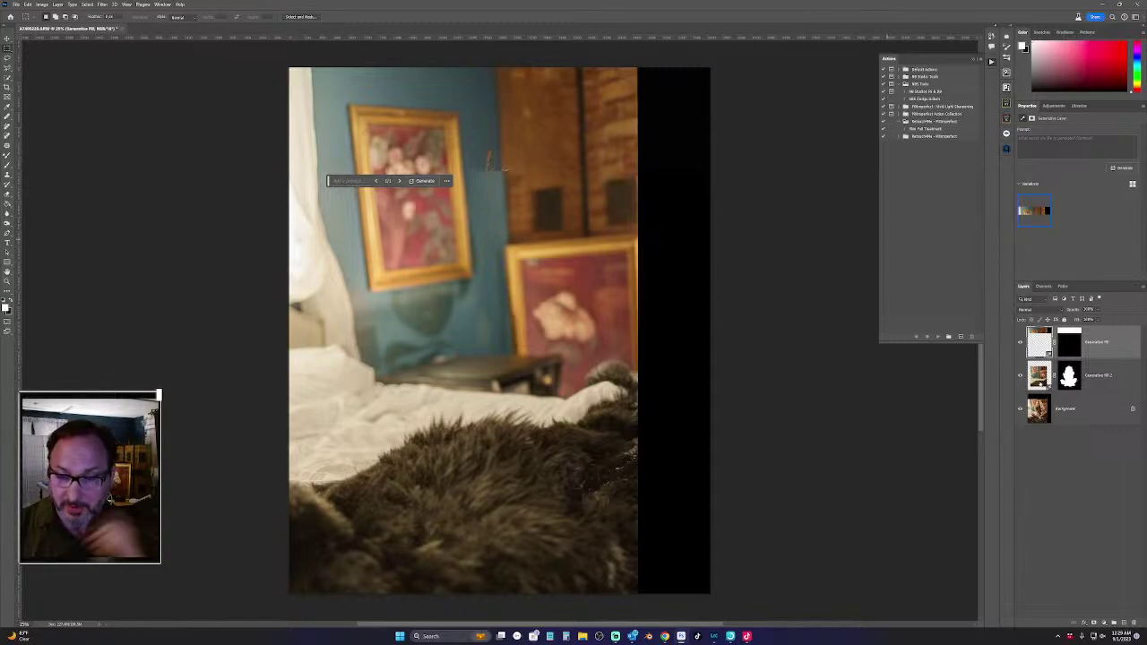
# Hide the top strip fill layer and try Generative Fill without a prompt on a full-width selection of the empty strip above the photo
pyautogui.click(1020, 343)
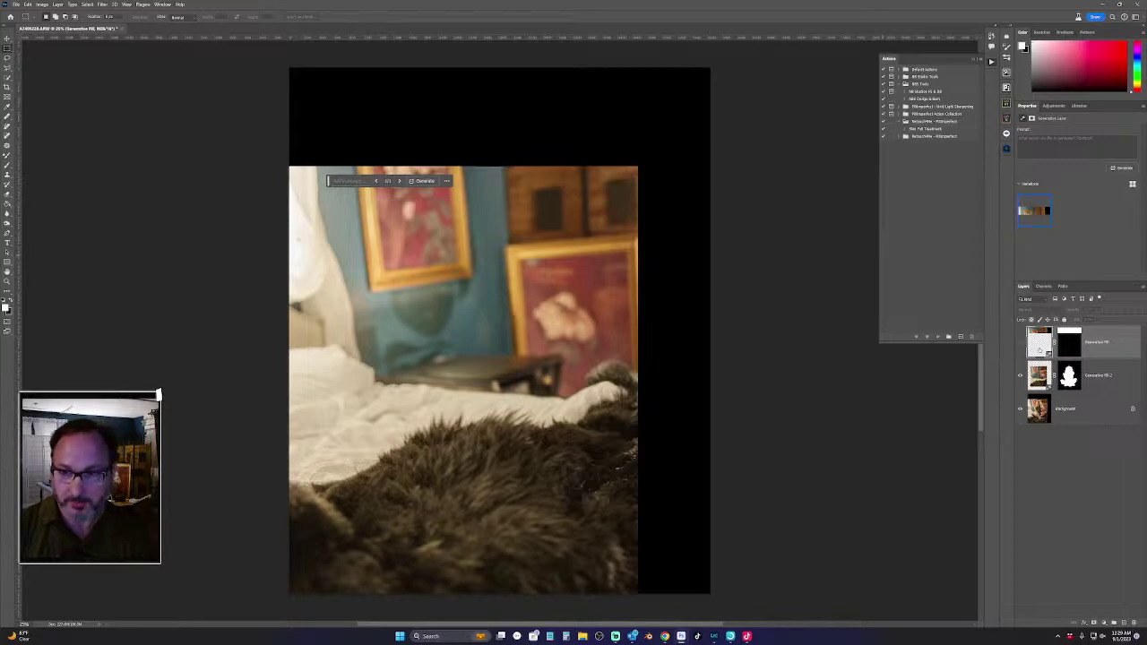
pyautogui.moveTo(289, 67); pyautogui.dragTo(730, 172)
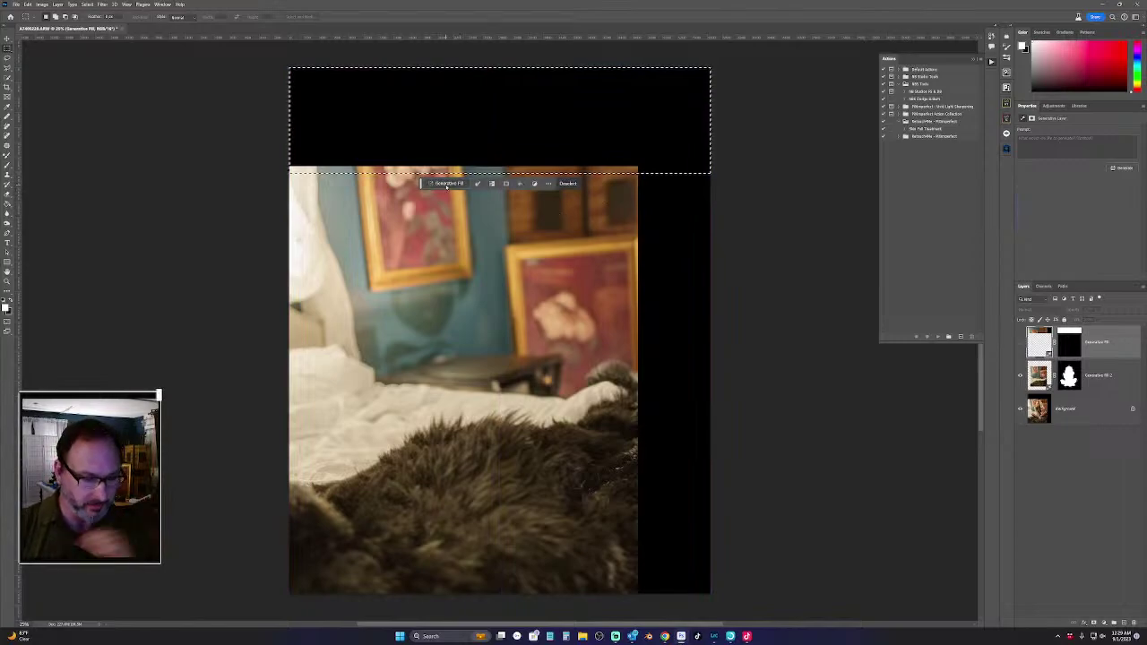
pyautogui.click(447, 184)
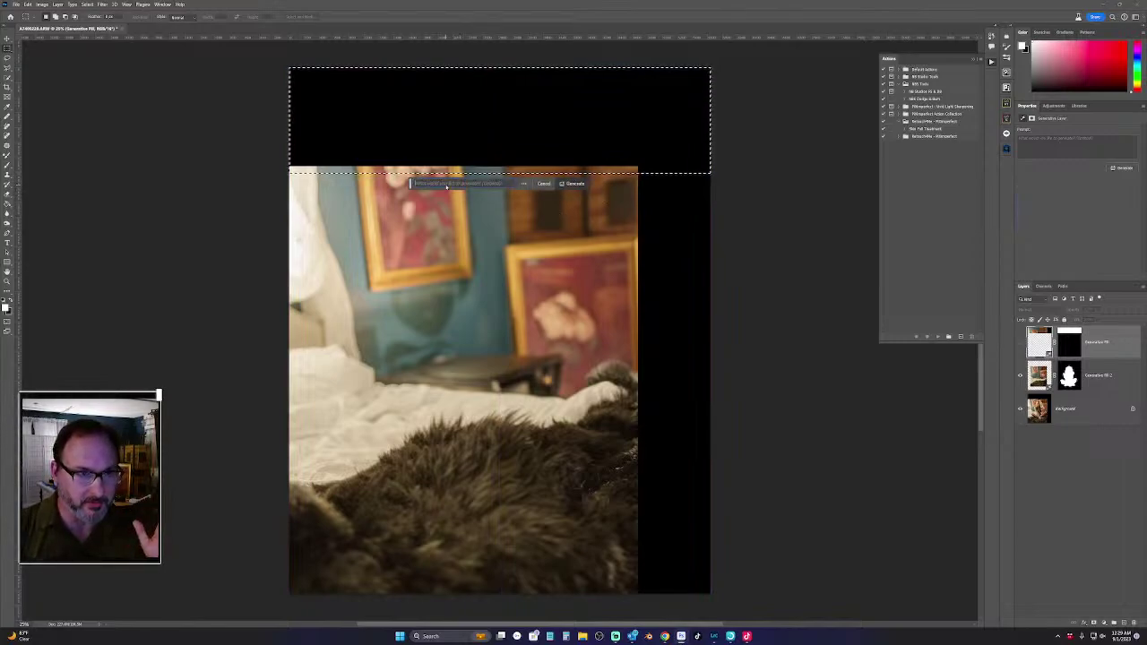
pyautogui.click(573, 184)
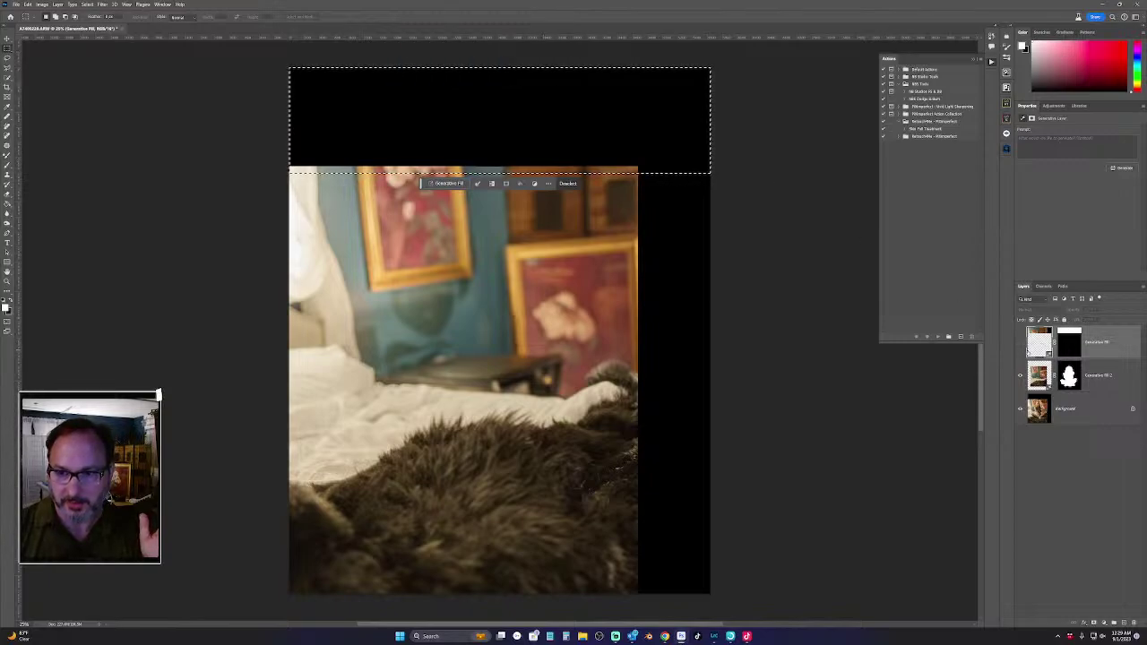
# Move the hidden strip fill layer below the woman-removal layer and select the woman-removal layer
pyautogui.moveTo(1040, 340); pyautogui.dragTo(1047, 401)
pyautogui.click(1038, 348)
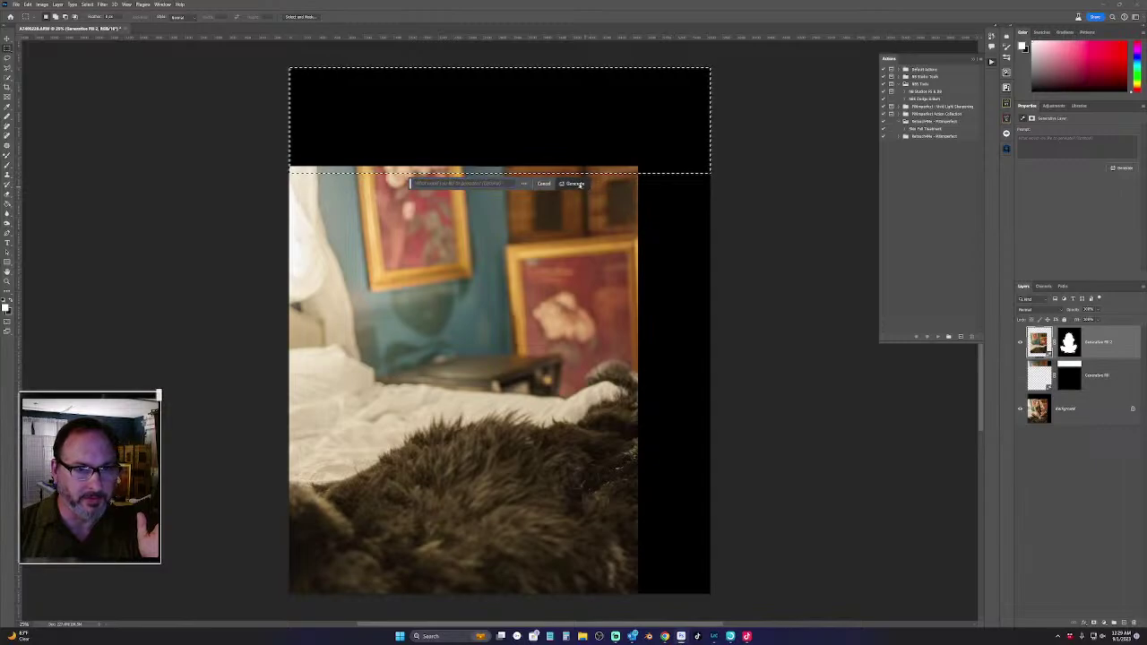
# Try Generative Fill without a prompt on the empty strip above the photo, using the woman-removal layer
pyautogui.click(574, 184)
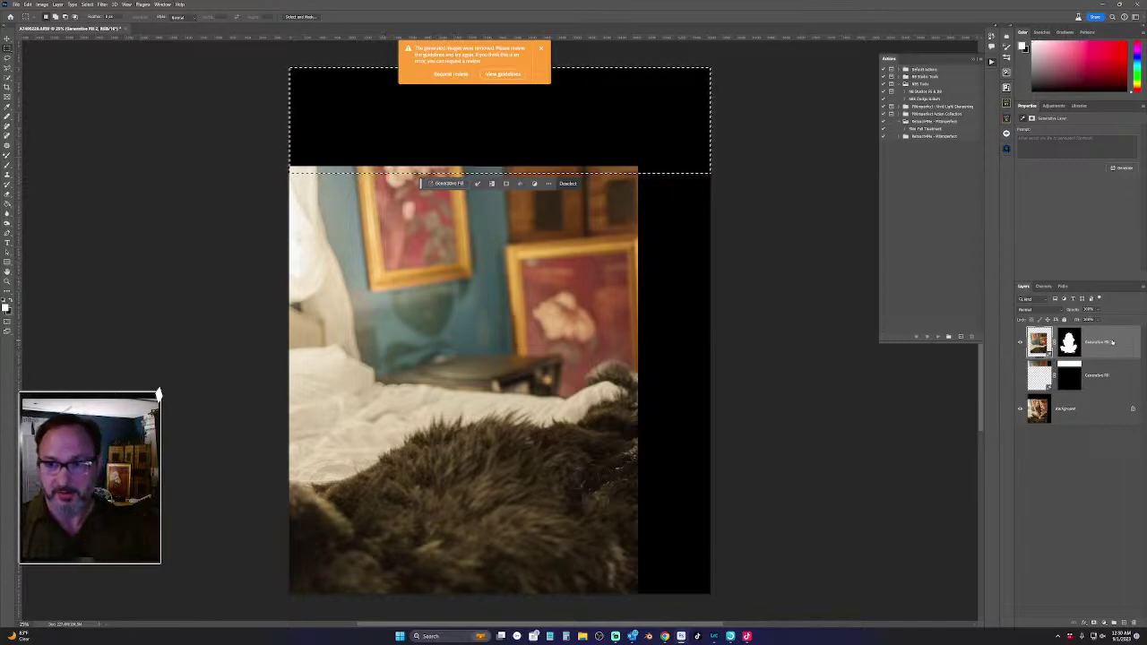
pyautogui.click(541, 85)
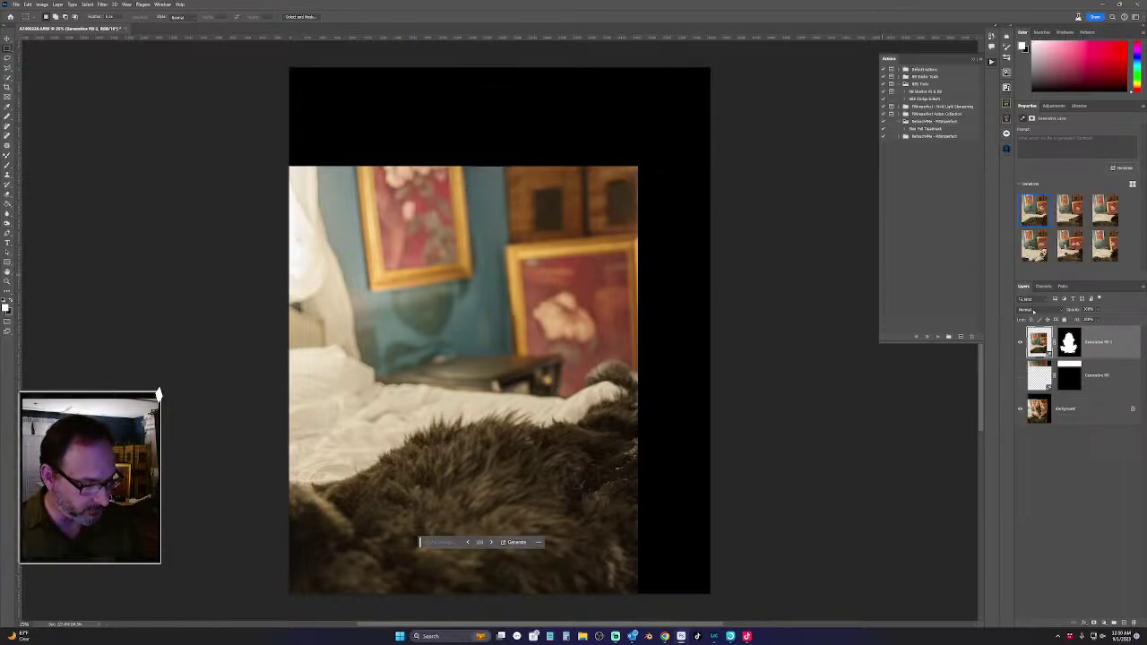
# Stamp all visible layers into a new layer and try Generative Fill without a prompt on the full-width strip above the photo
pyautogui.hotkey('ctrl', 'shift', 'alt', 'e')
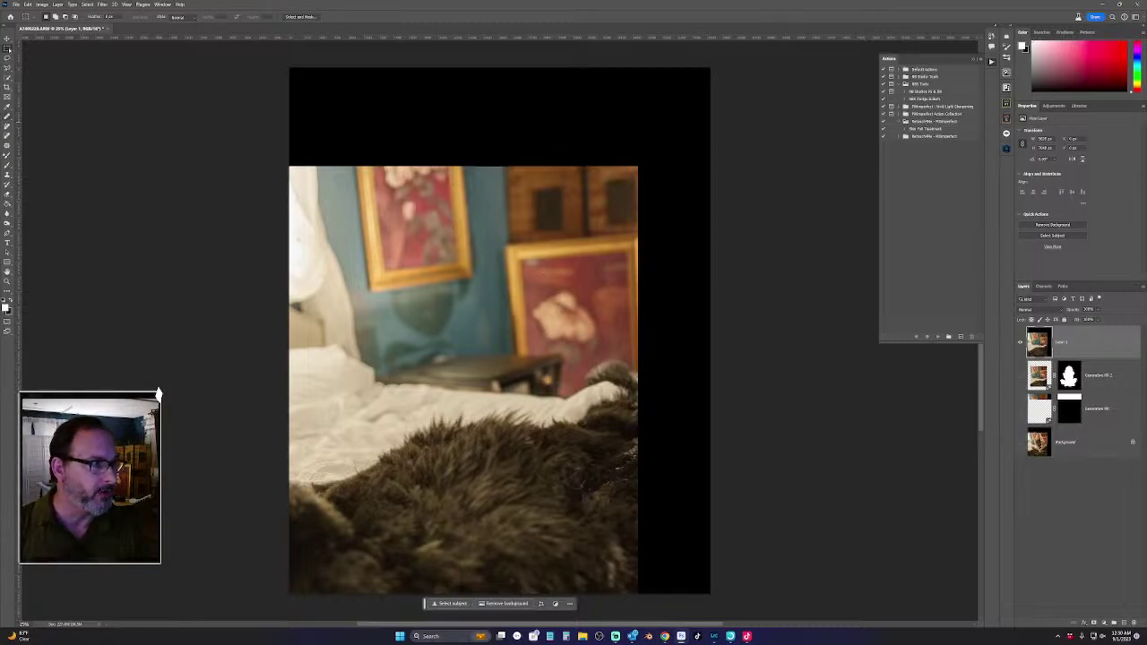
pyautogui.moveTo(275, 58); pyautogui.dragTo(748, 163)
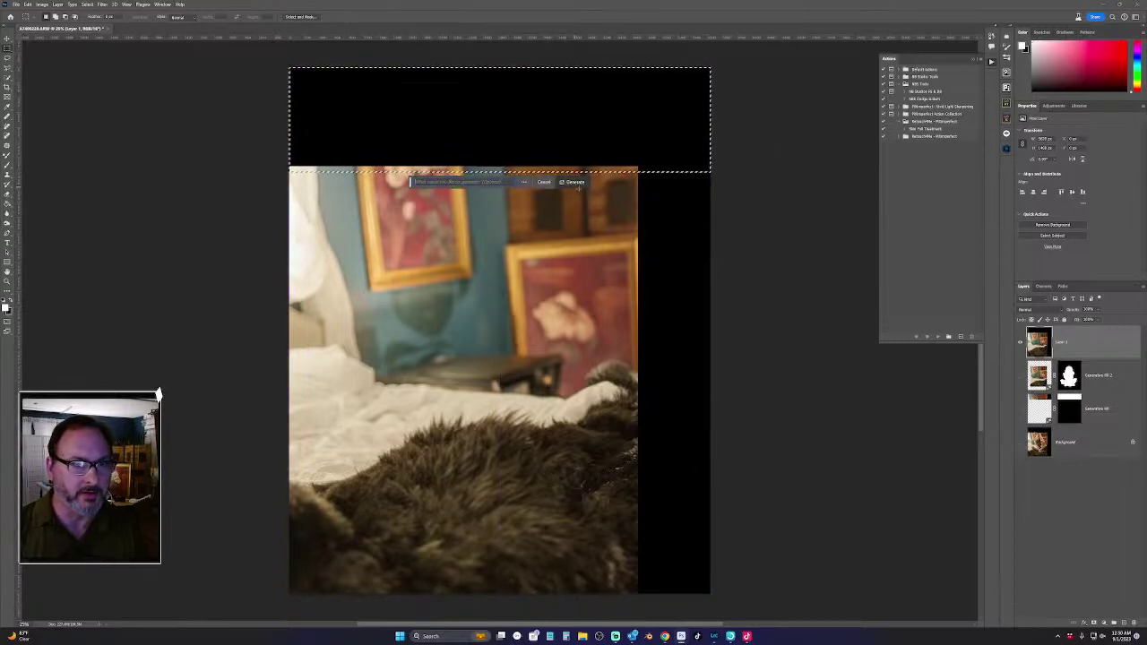
pyautogui.click(577, 184)
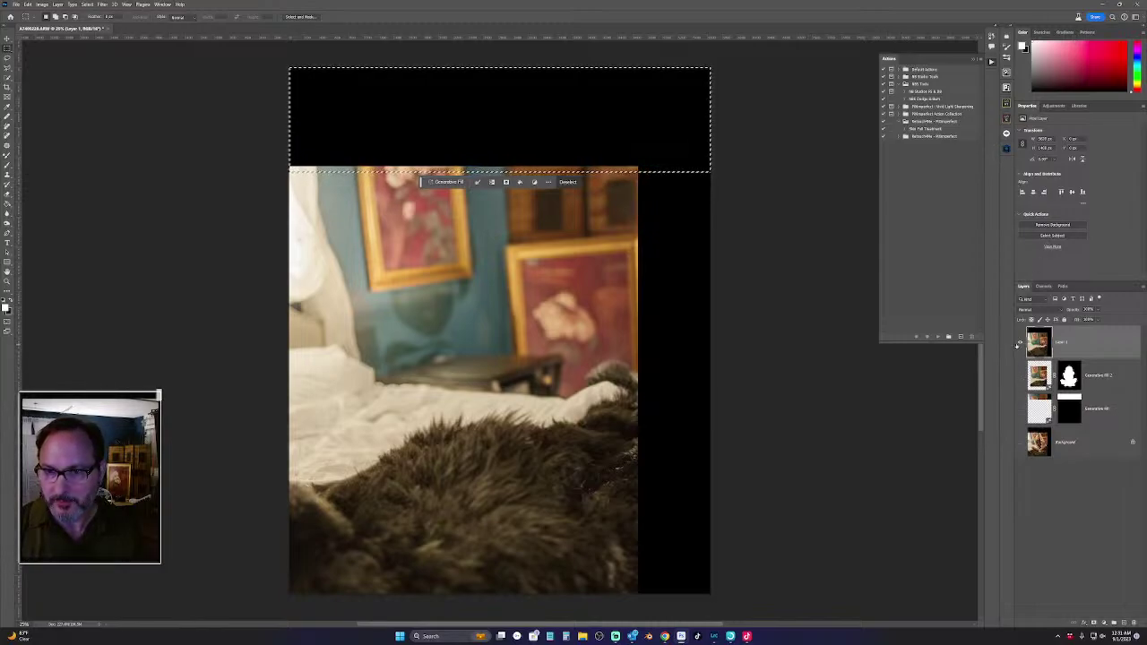
pyautogui.click(1020, 345)
pyautogui.click(1020, 345)
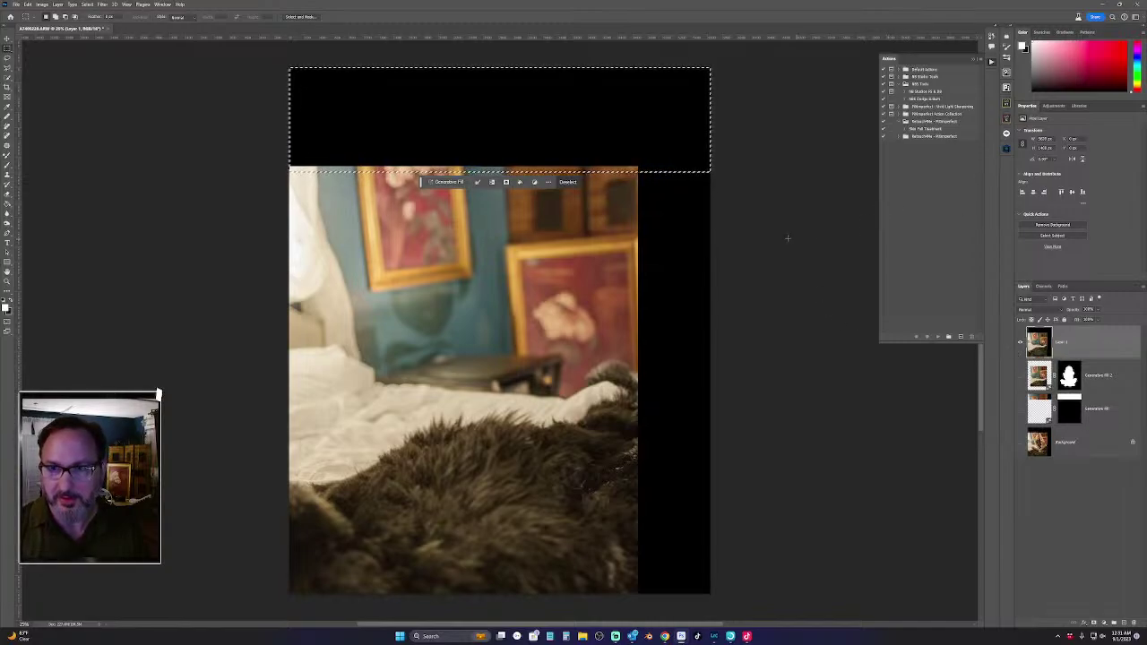
# Generate a fill for the selected strip above the photo with the prompt "picture on wall"
pyautogui.click(449, 183)
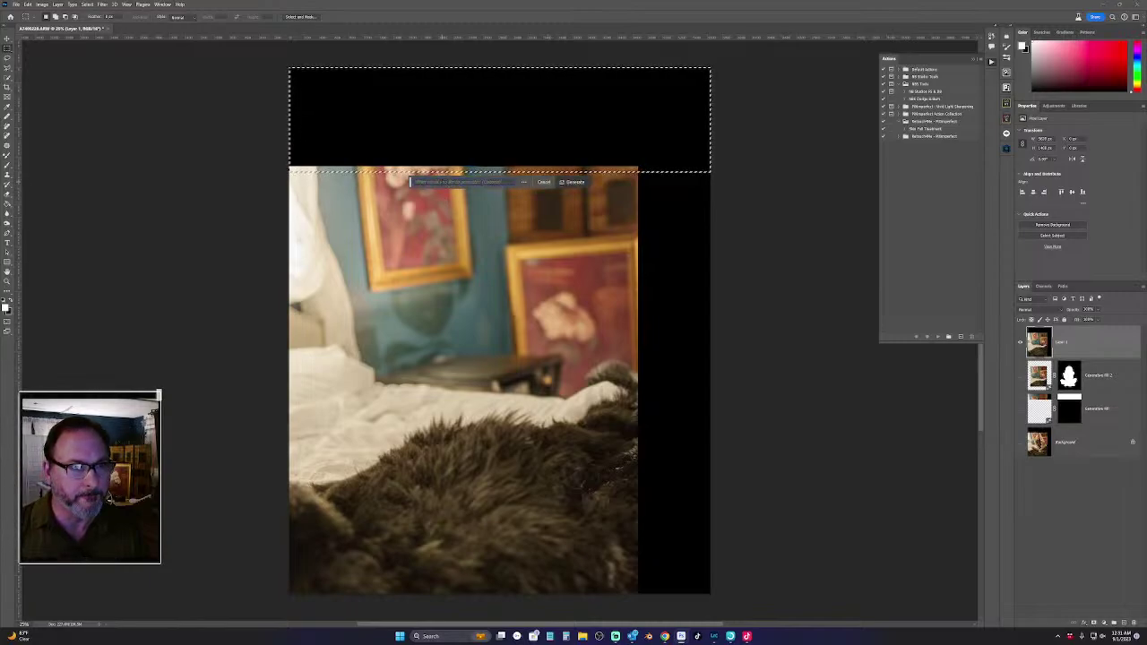
pyautogui.write('pict')
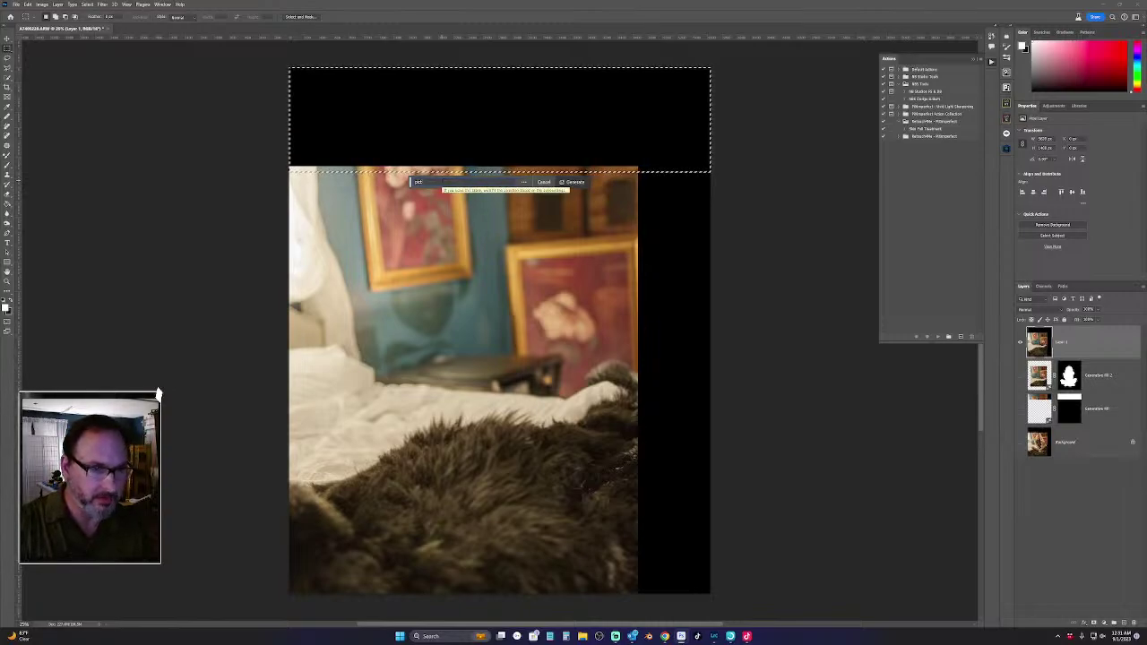
pyautogui.write('ure i')
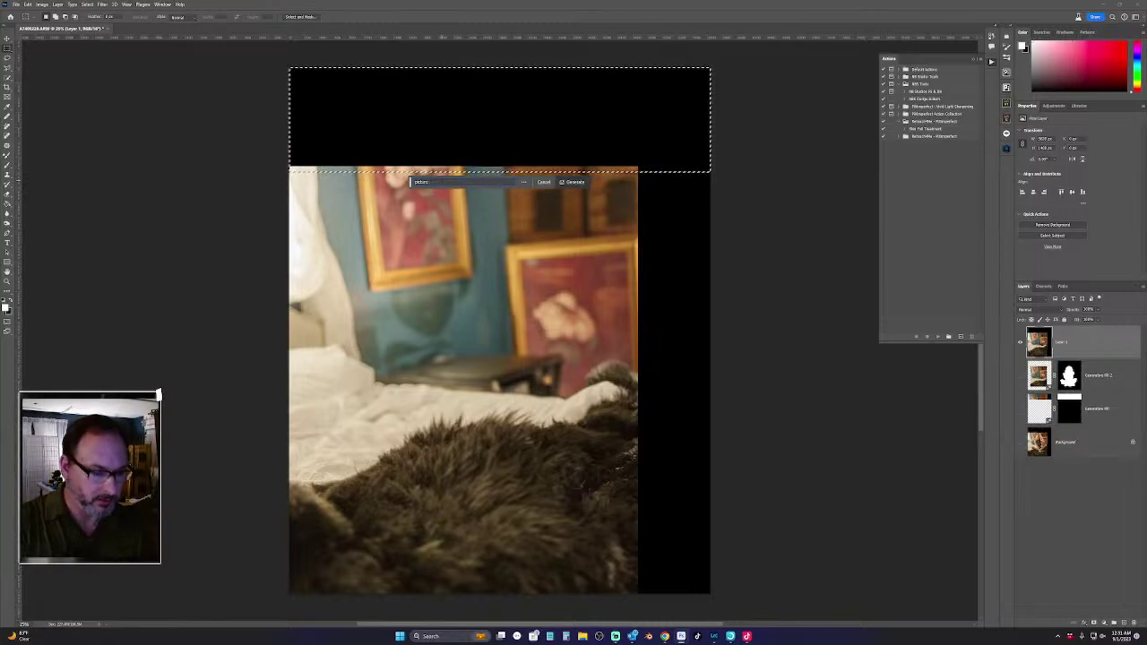
pyautogui.write('ame')
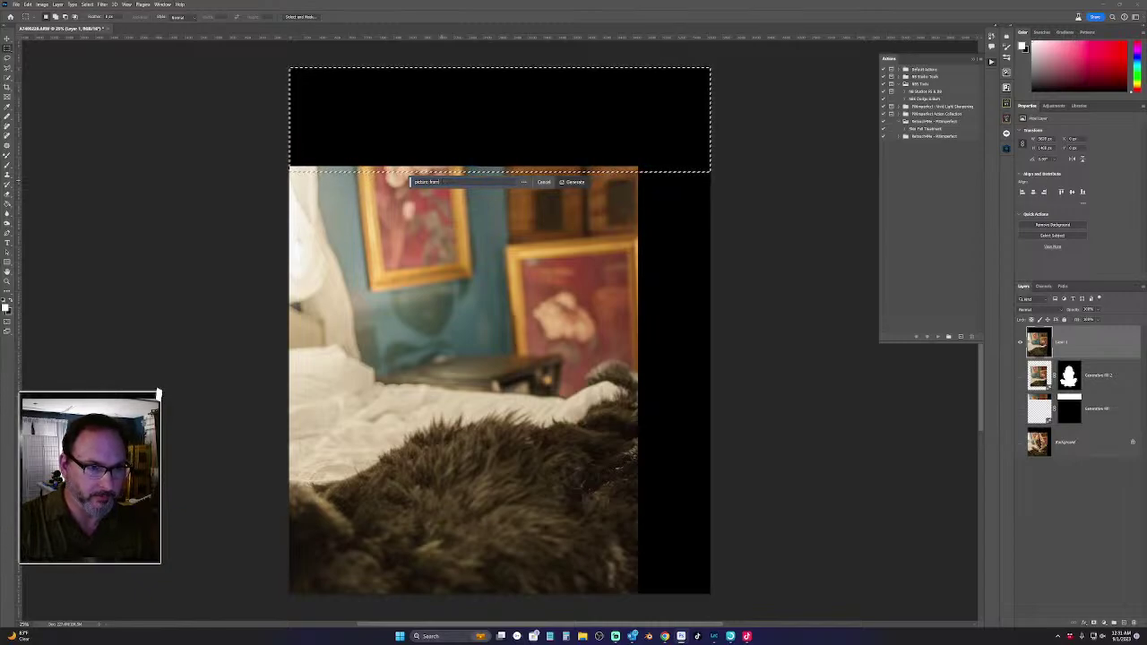
pyautogui.write('n wall')
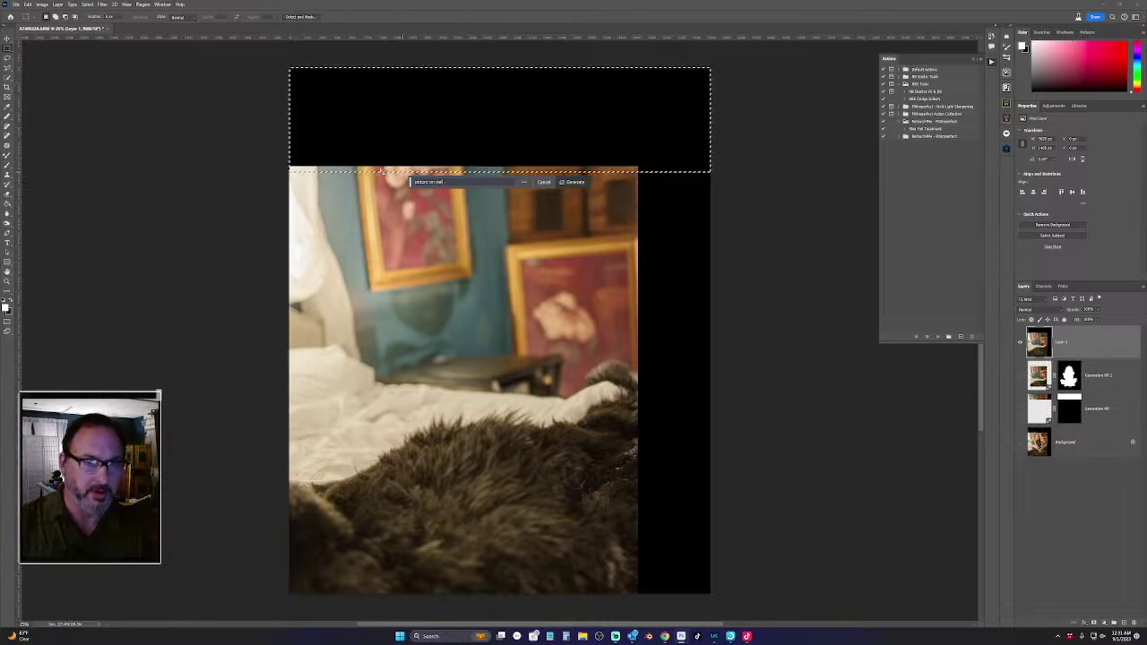
pyautogui.click(570, 183)
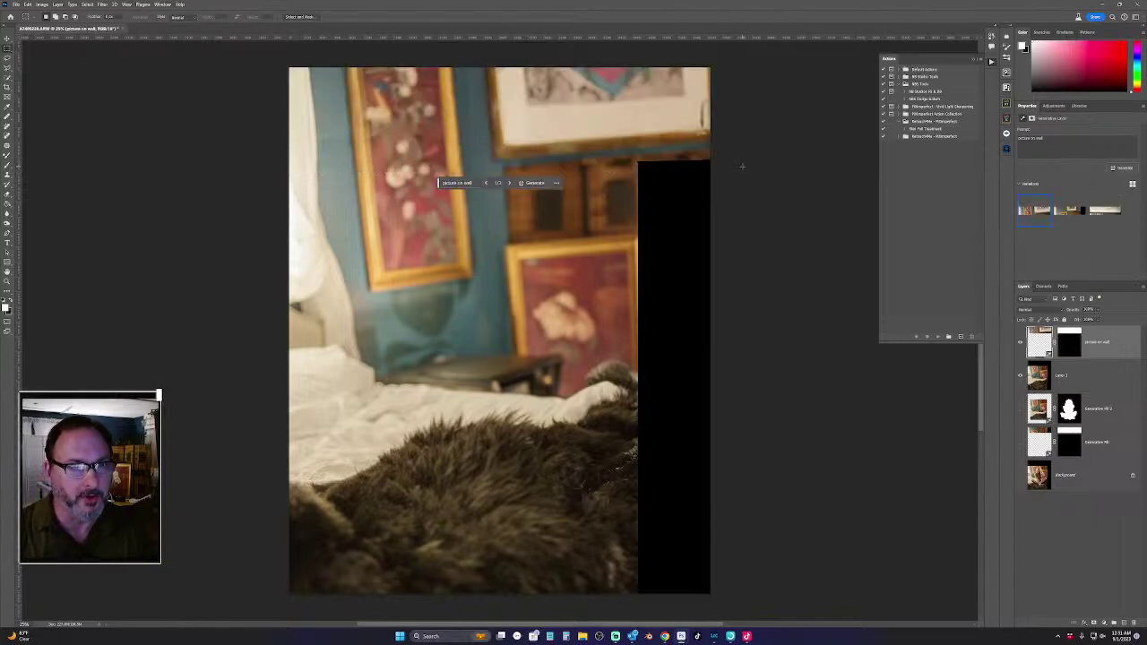
# Review the three "picture on wall" variations and delete the third and first, keeping the second
pyautogui.click(1065, 208)
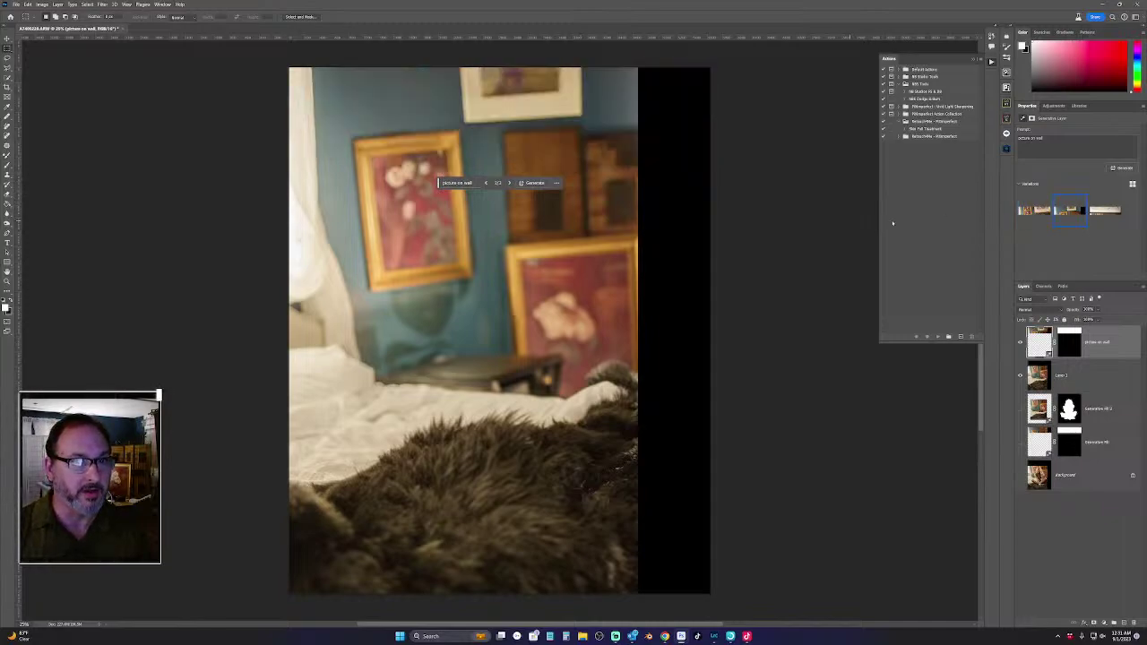
pyautogui.click(1106, 211)
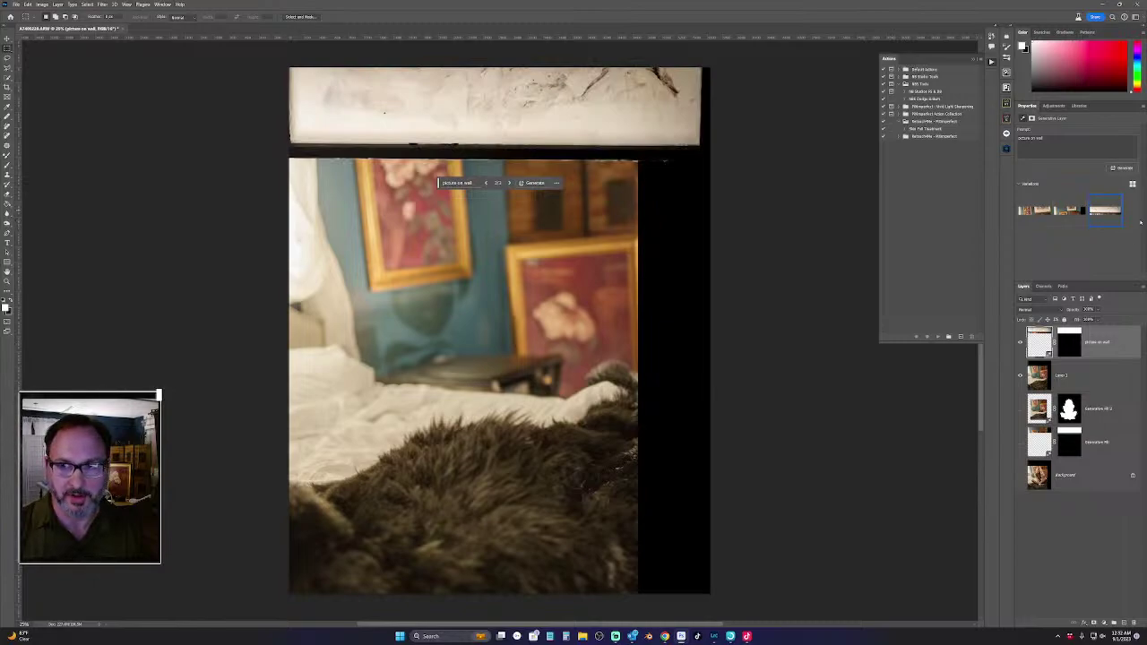
pyautogui.click(1118, 223)
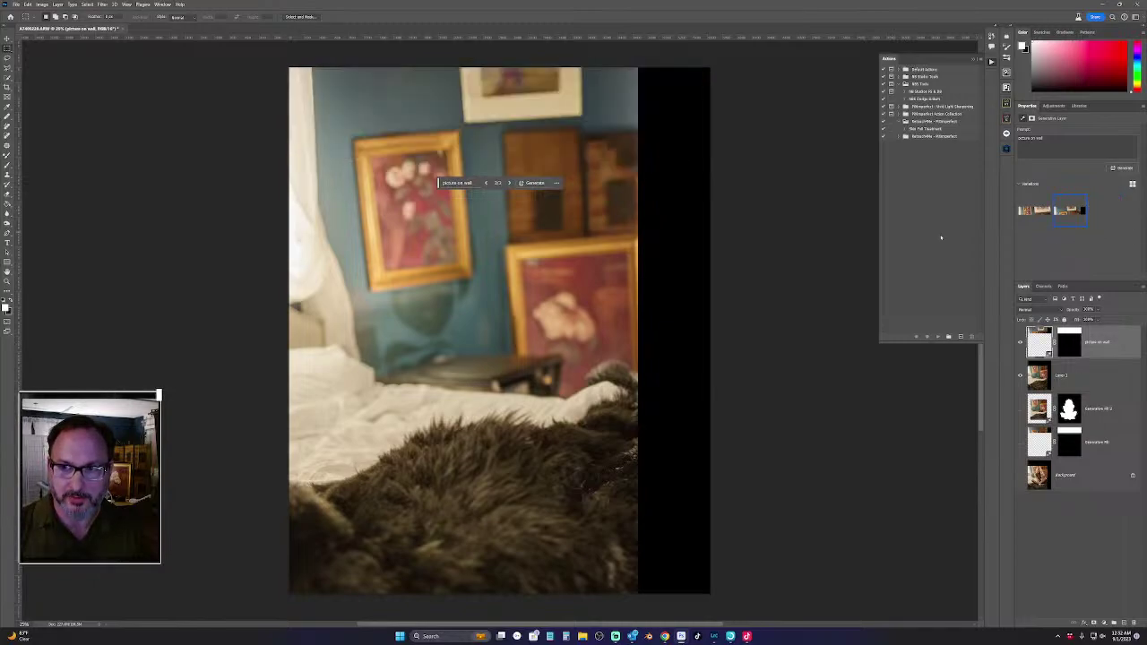
pyautogui.click(1035, 213)
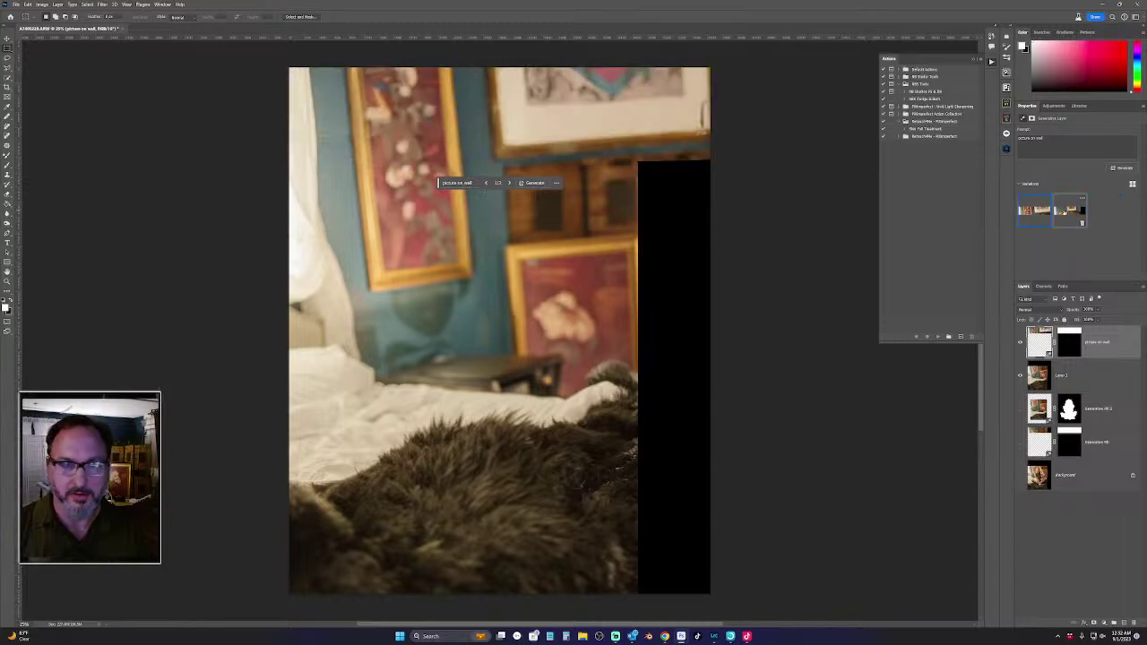
pyautogui.click(1045, 223)
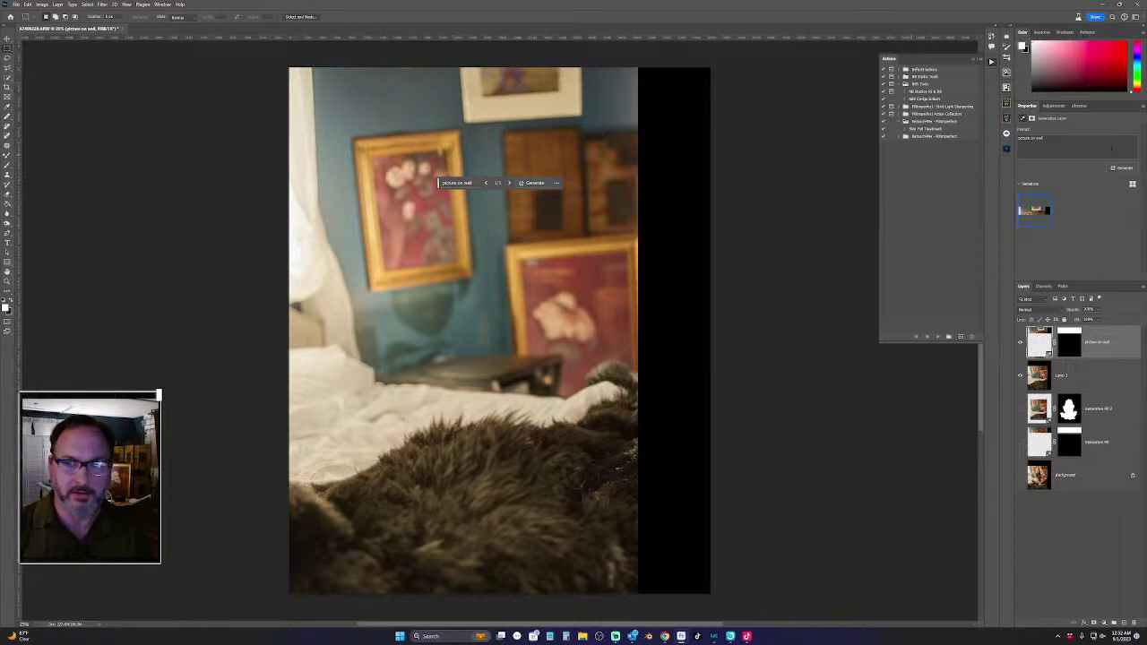
# Generate more "picture on wall" variations, review the new ones, and delete the third and fourth
pyautogui.click(1123, 168)
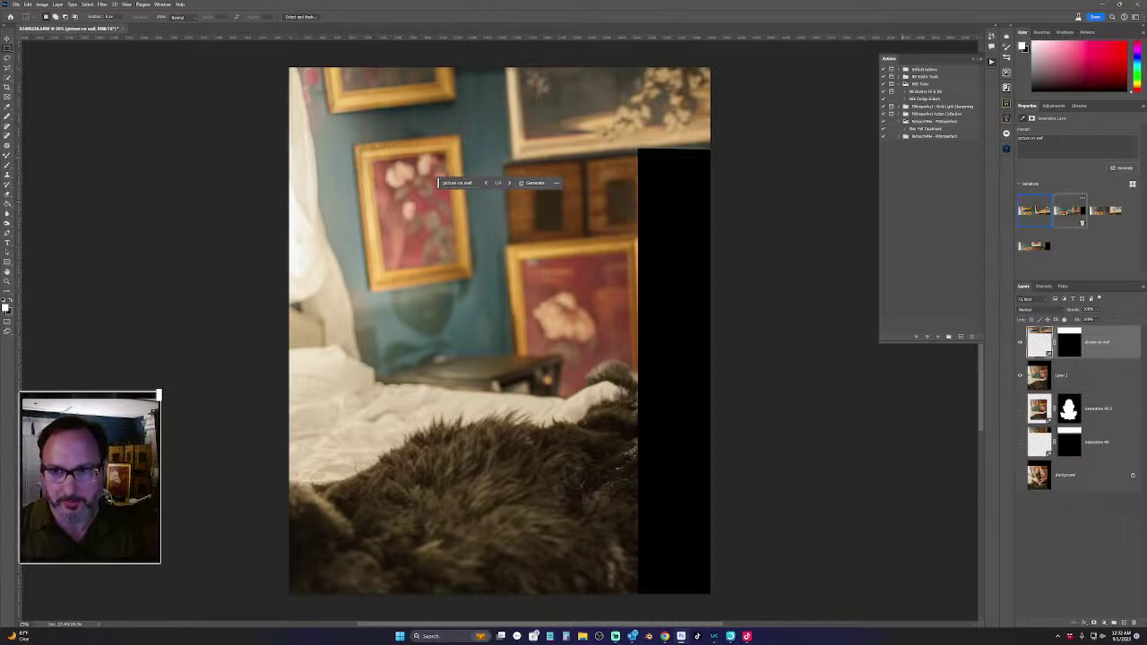
pyautogui.click(1070, 211)
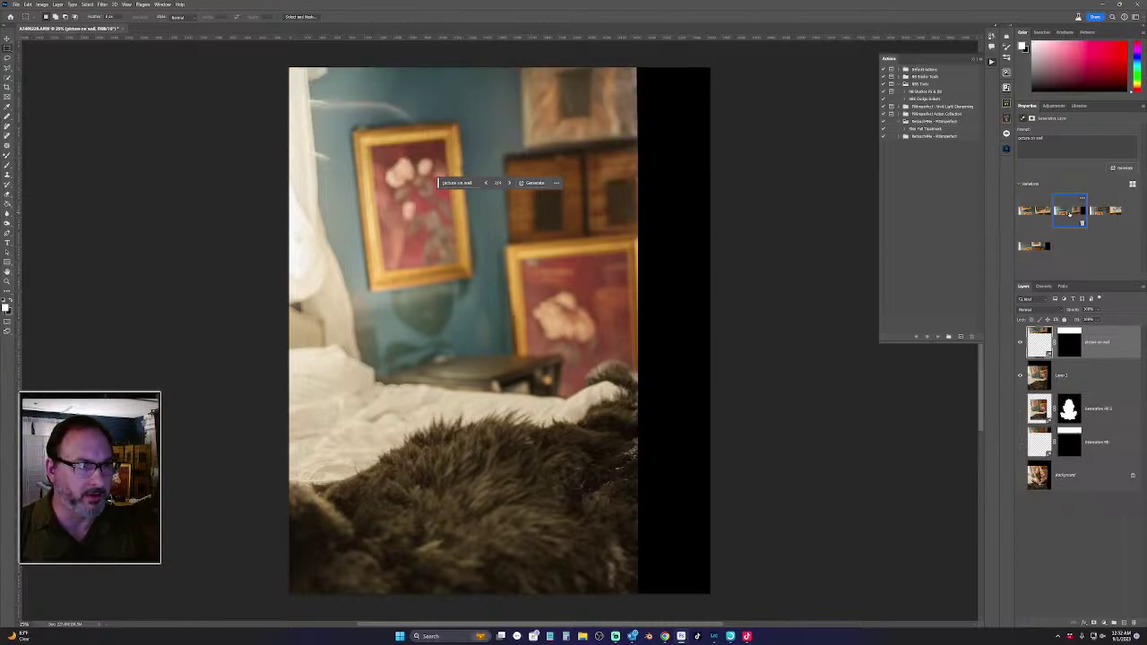
pyautogui.click(1105, 213)
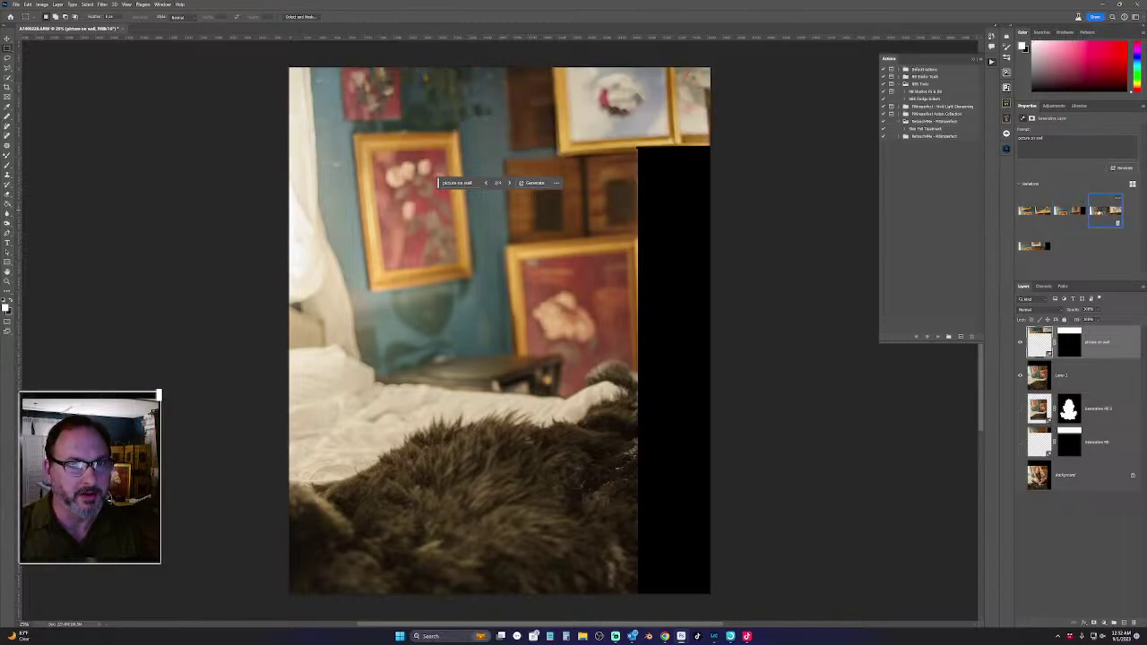
pyautogui.click(1120, 224)
pyautogui.click(1119, 224)
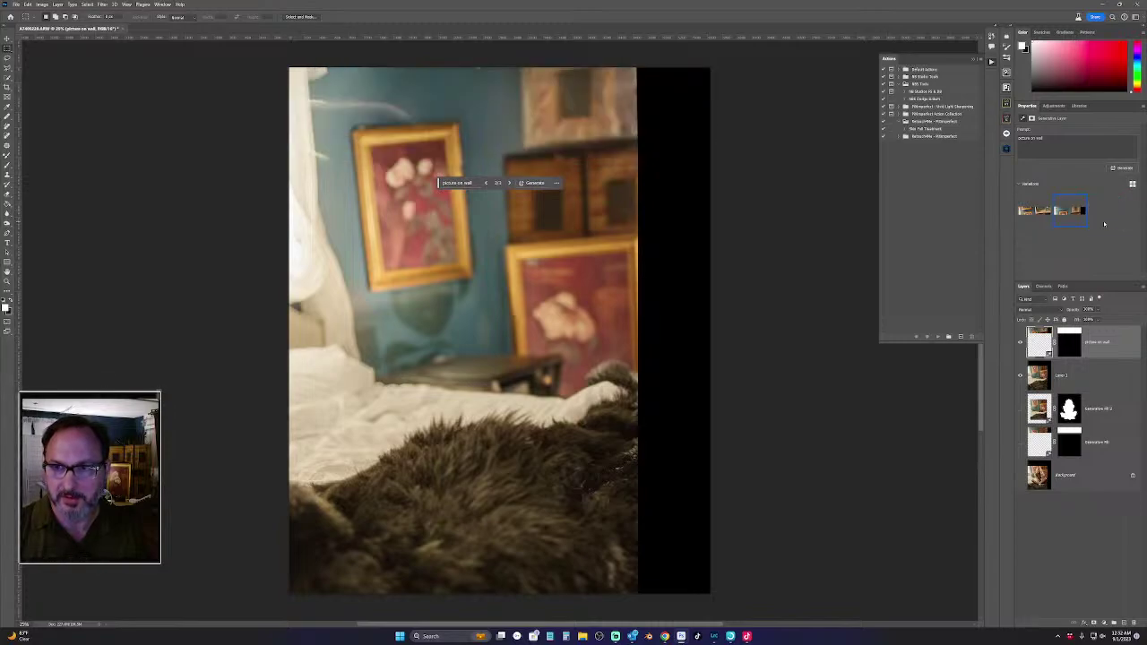
# Compare the two remaining "picture on wall" variations and delete both from the strip layer
pyautogui.click(1038, 215)
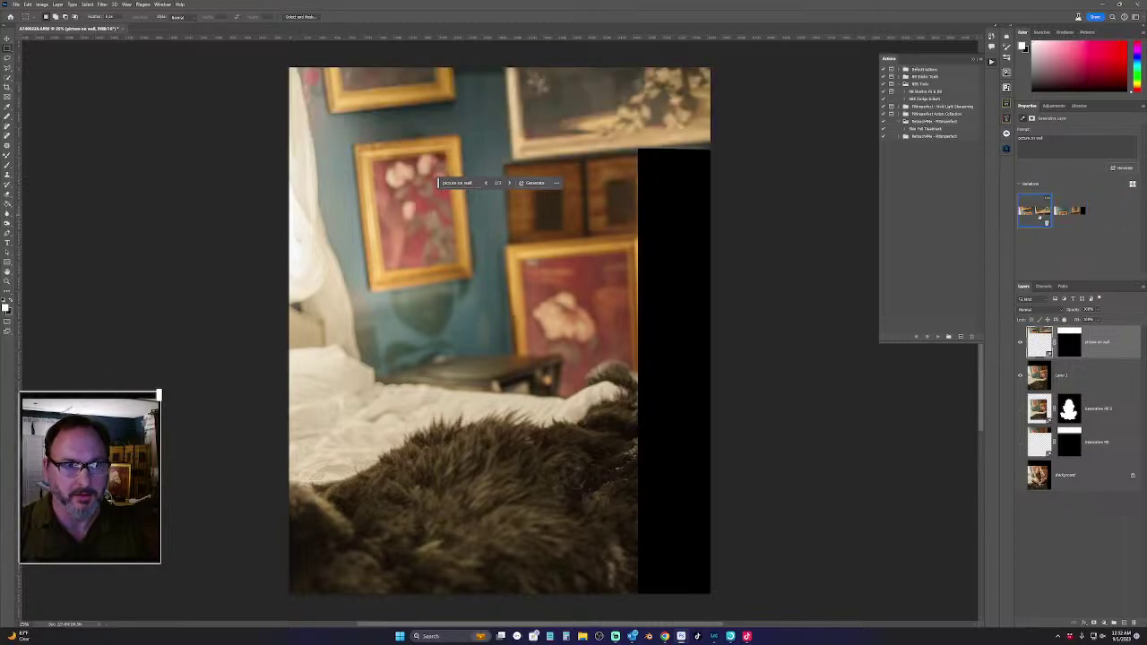
pyautogui.click(1065, 215)
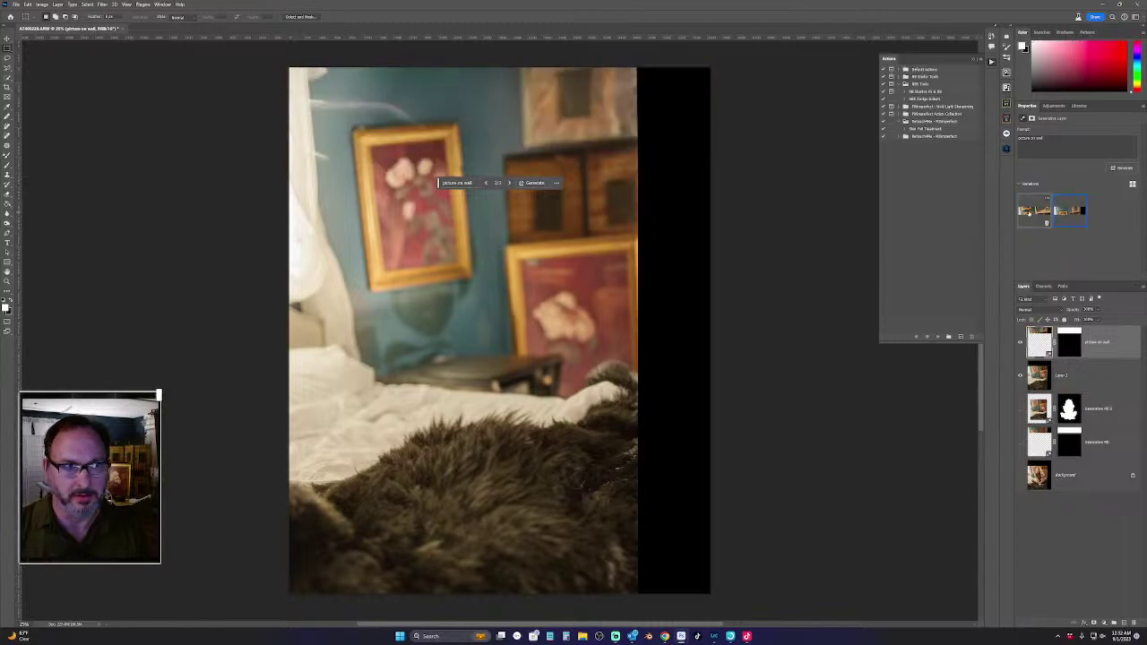
pyautogui.click(1033, 213)
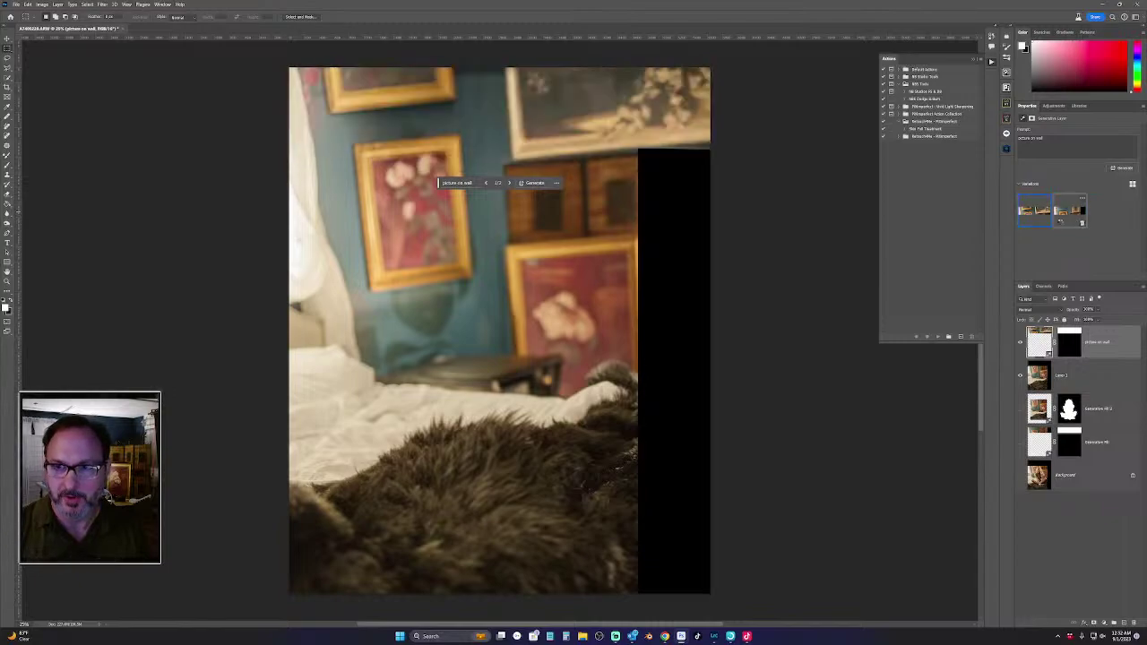
pyautogui.click(1083, 225)
# Try to generate variations for the emptied strip layer without a prompt and dismiss the guidelines notice
pyautogui.click(1039, 143)
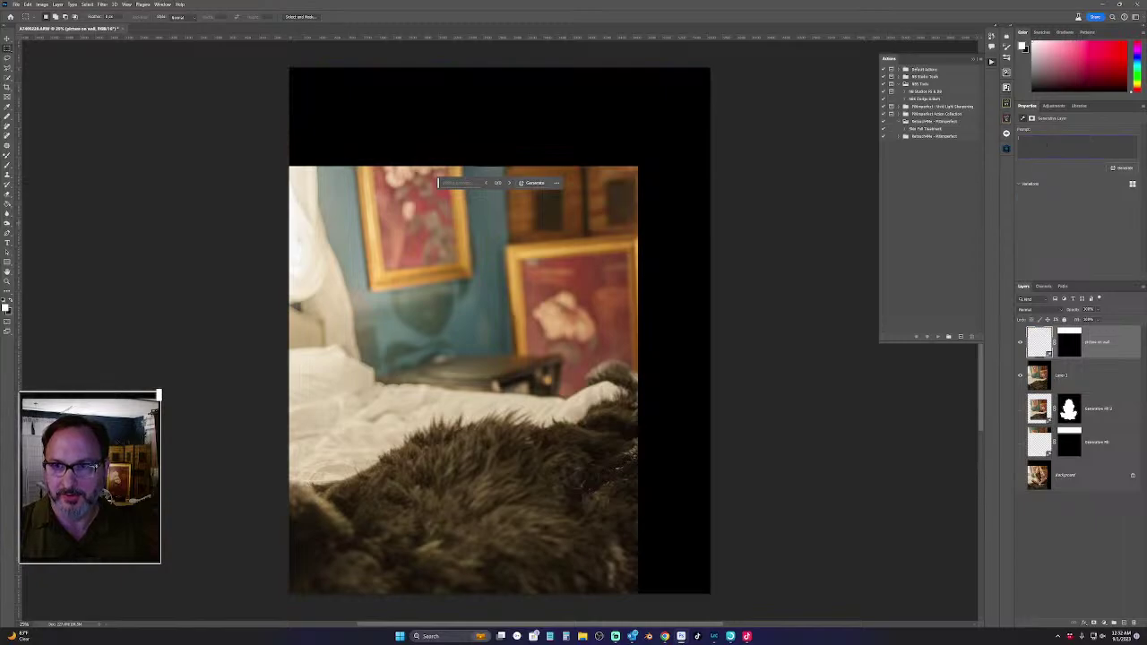
pyautogui.click(1122, 167)
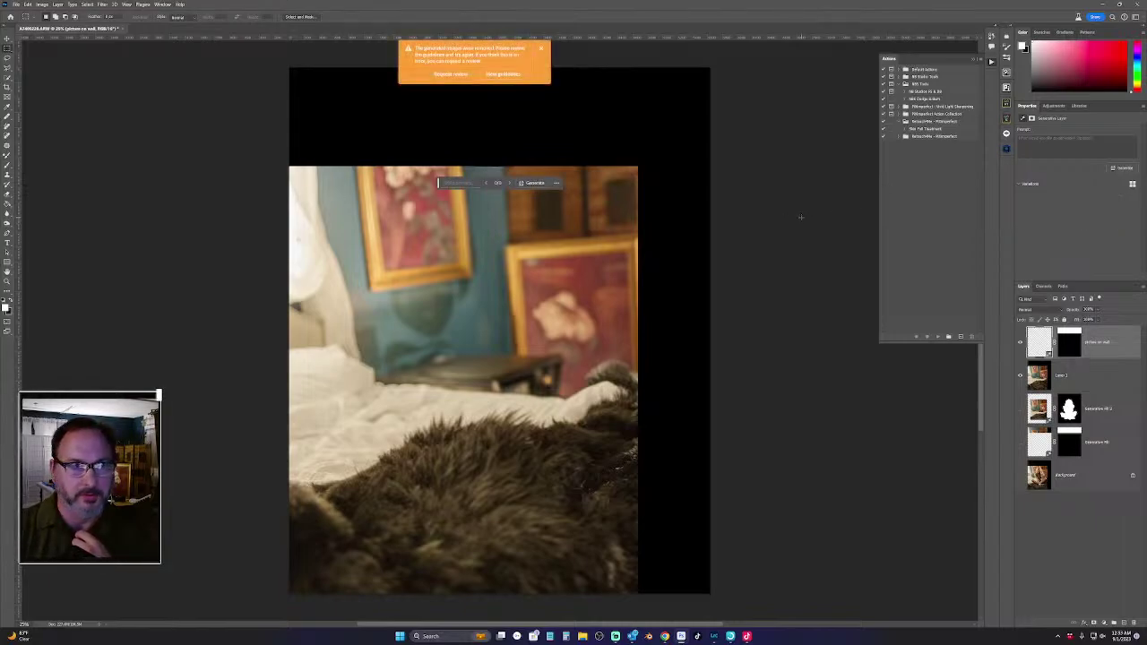
pyautogui.click(542, 49)
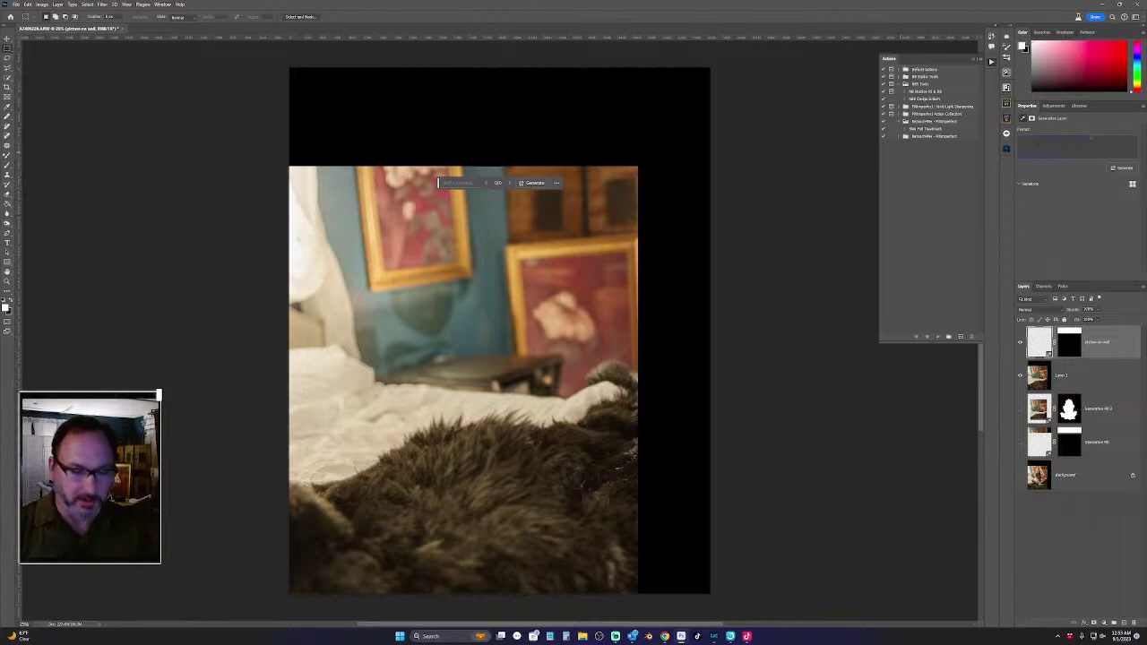
# Generate fills for the strip with the prompt "wall", then delete the second and third variations, keeping the first
pyautogui.write('ml')
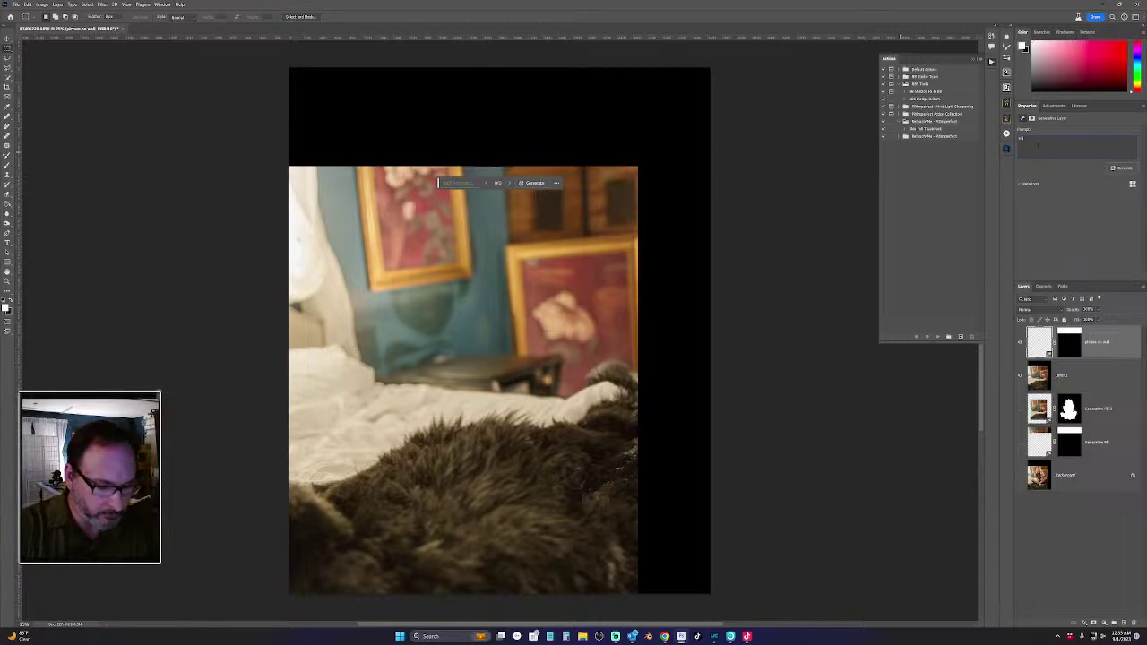
pyautogui.press('Return')
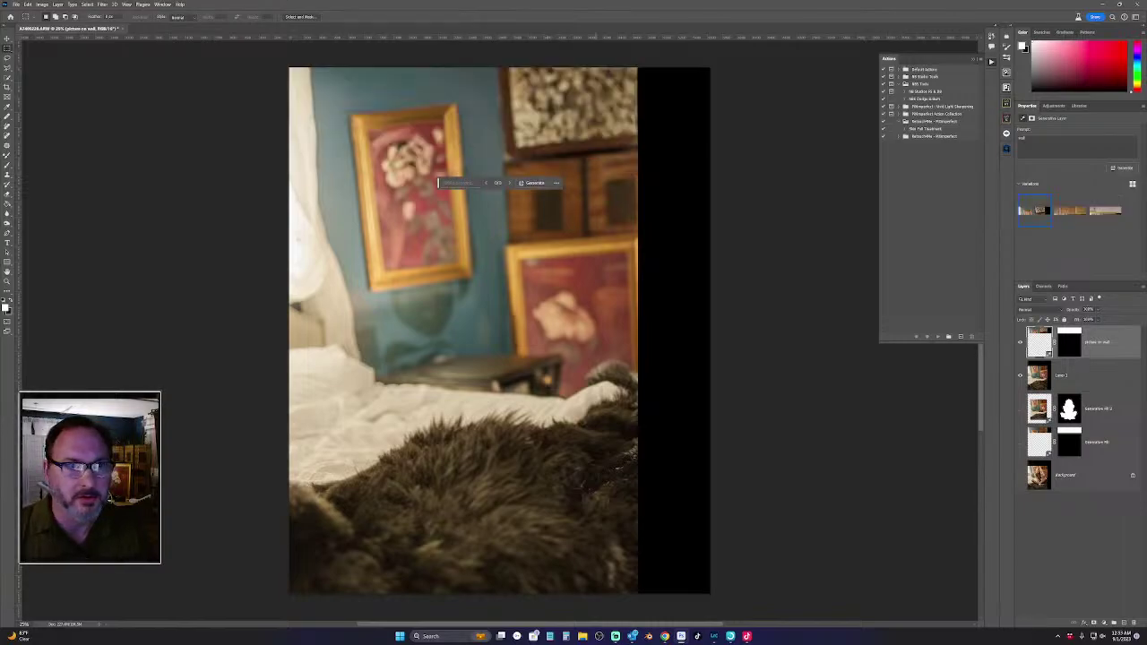
pyautogui.click(1067, 213)
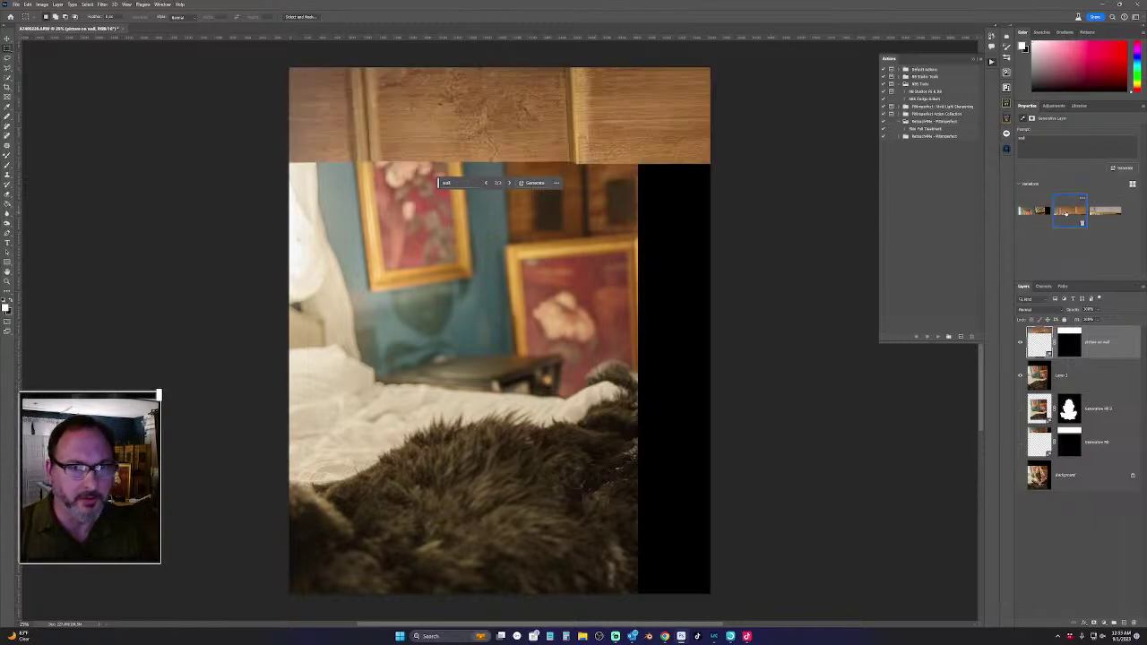
pyautogui.click(1105, 211)
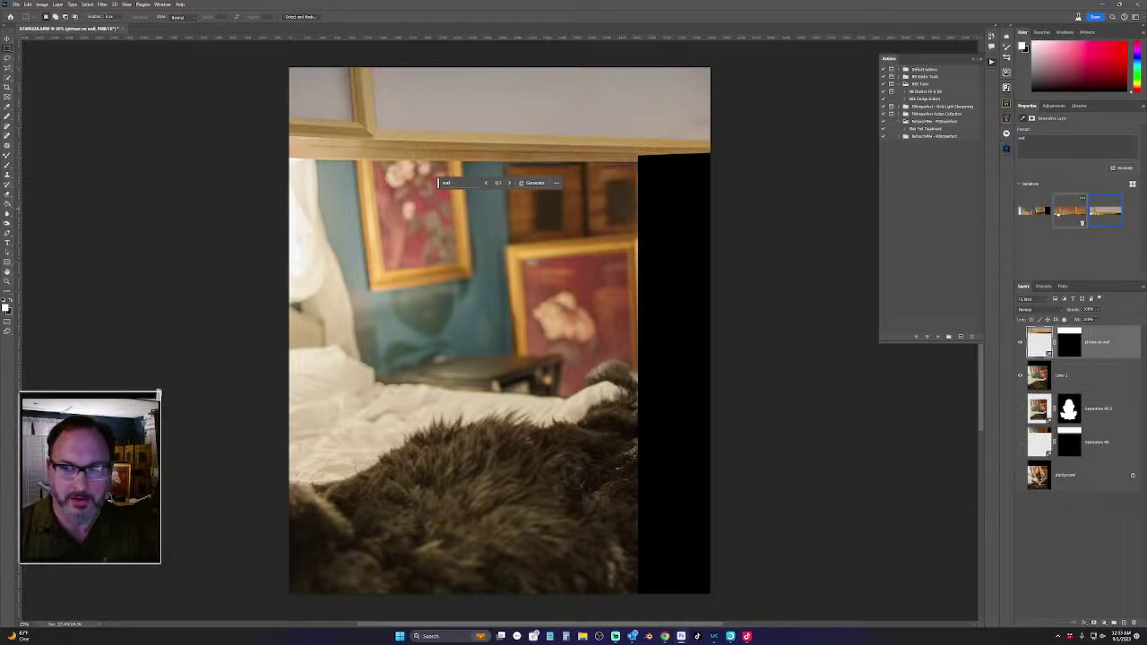
pyautogui.click(1069, 211)
pyautogui.click(1035, 212)
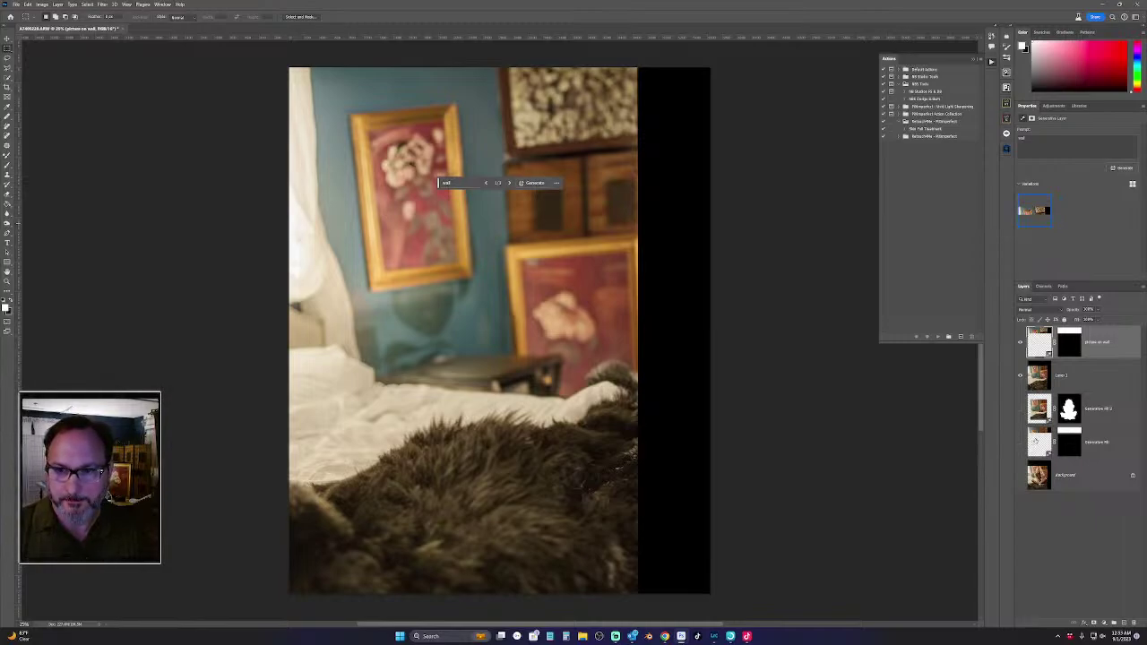
# Check the original strip fill layer's variation, then generate more "wall" variations on the "picture on wall" layer
pyautogui.click(1035, 442)
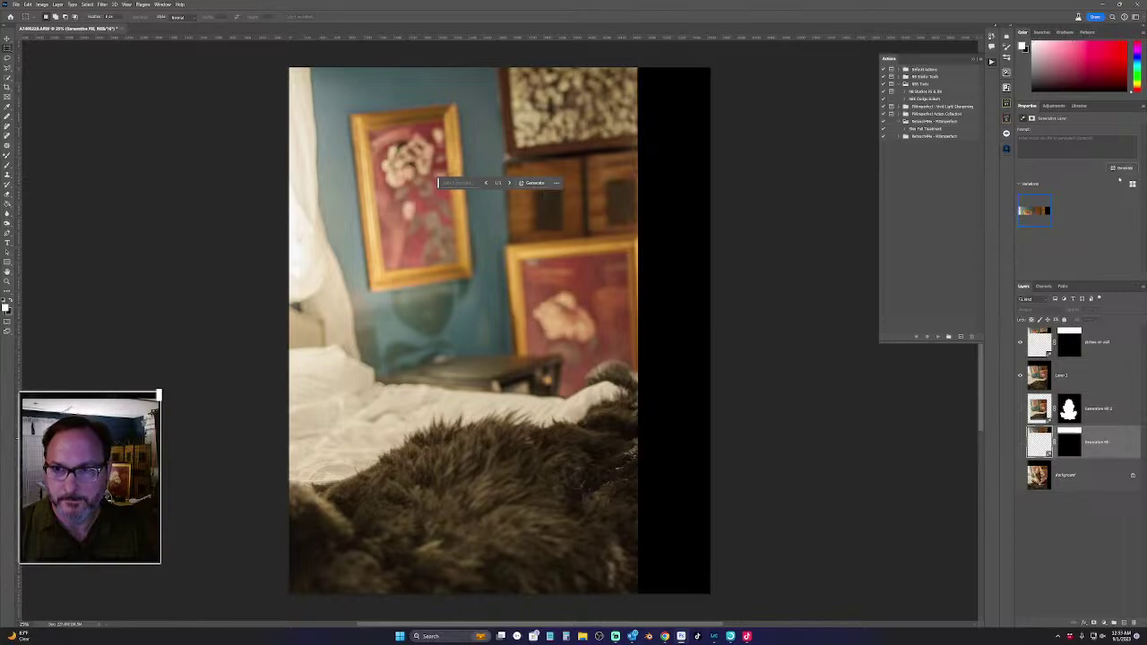
pyautogui.click(1103, 353)
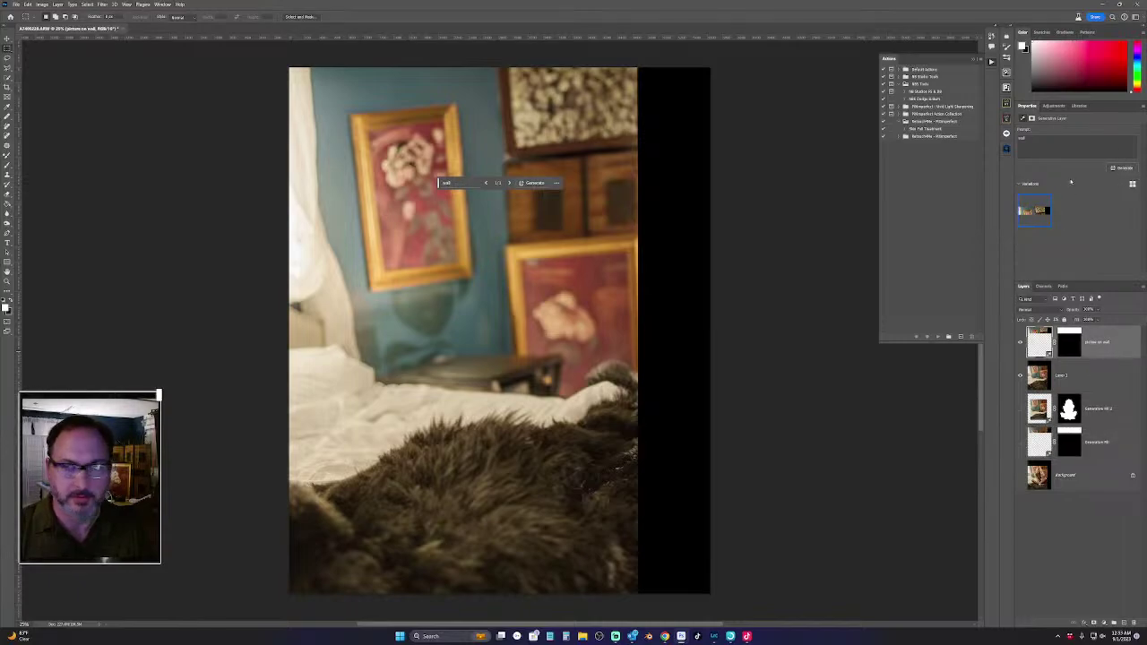
pyautogui.click(1122, 168)
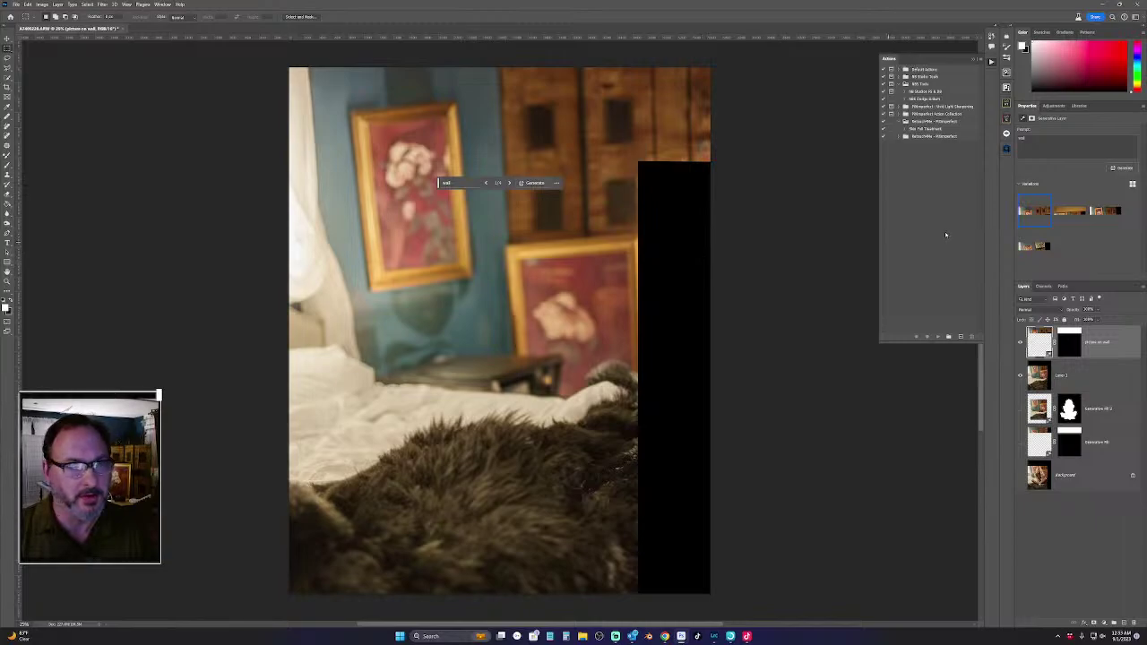
# Compare the "wall" variations on the "picture on wall" layer and delete all but the first one
pyautogui.click(1067, 214)
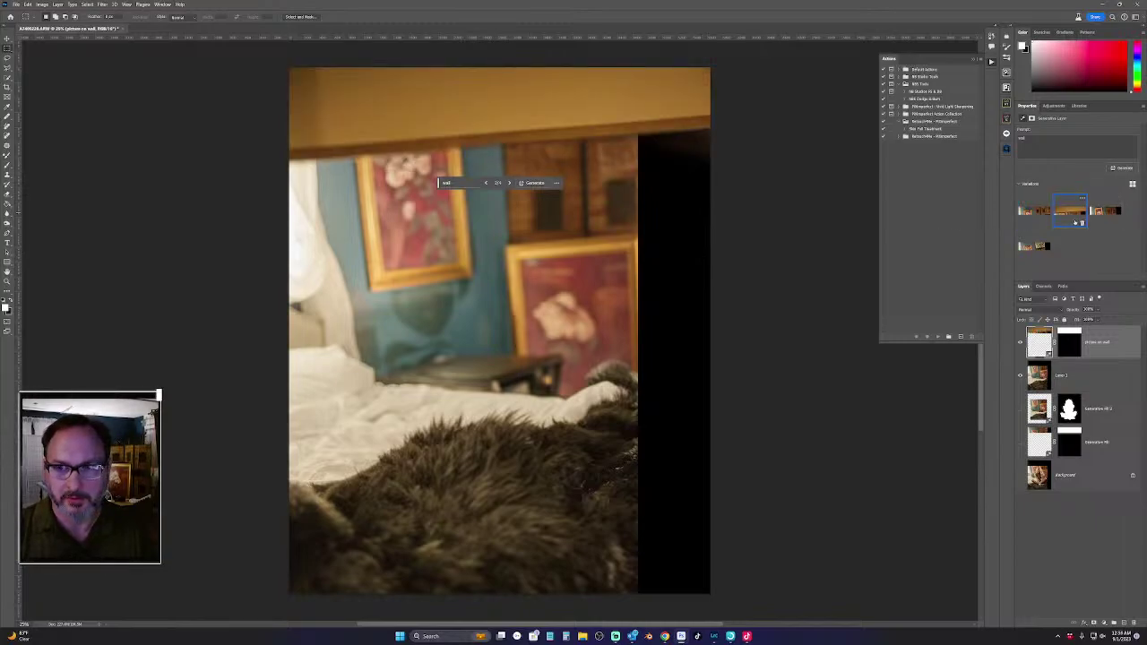
pyautogui.click(1042, 213)
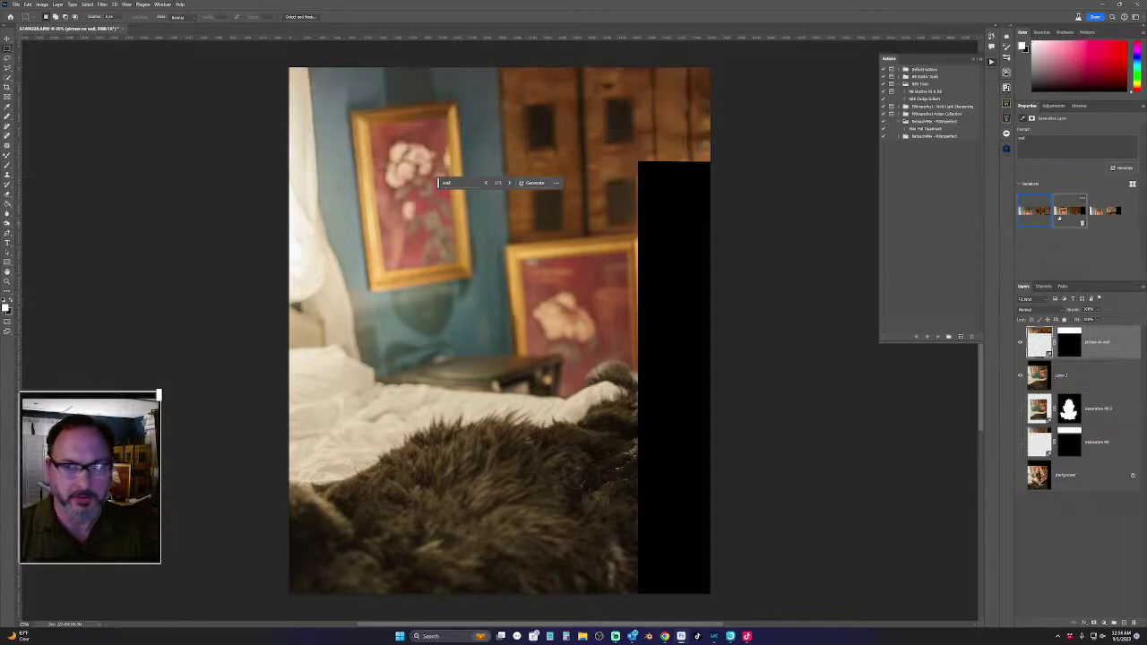
pyautogui.click(1069, 212)
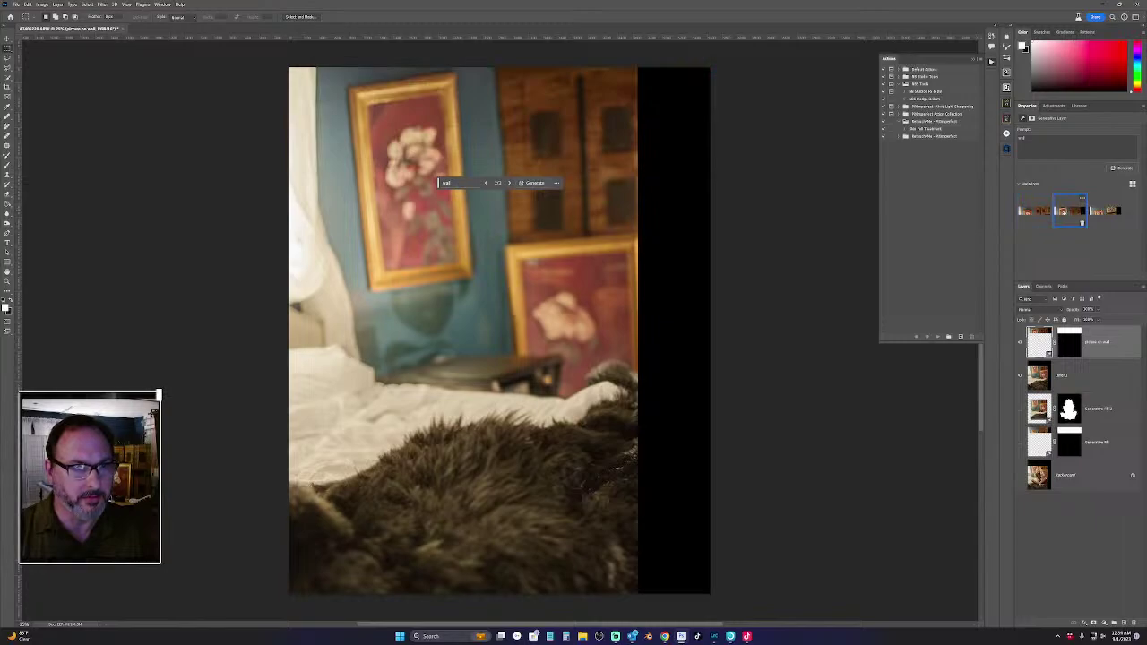
pyautogui.click(1082, 224)
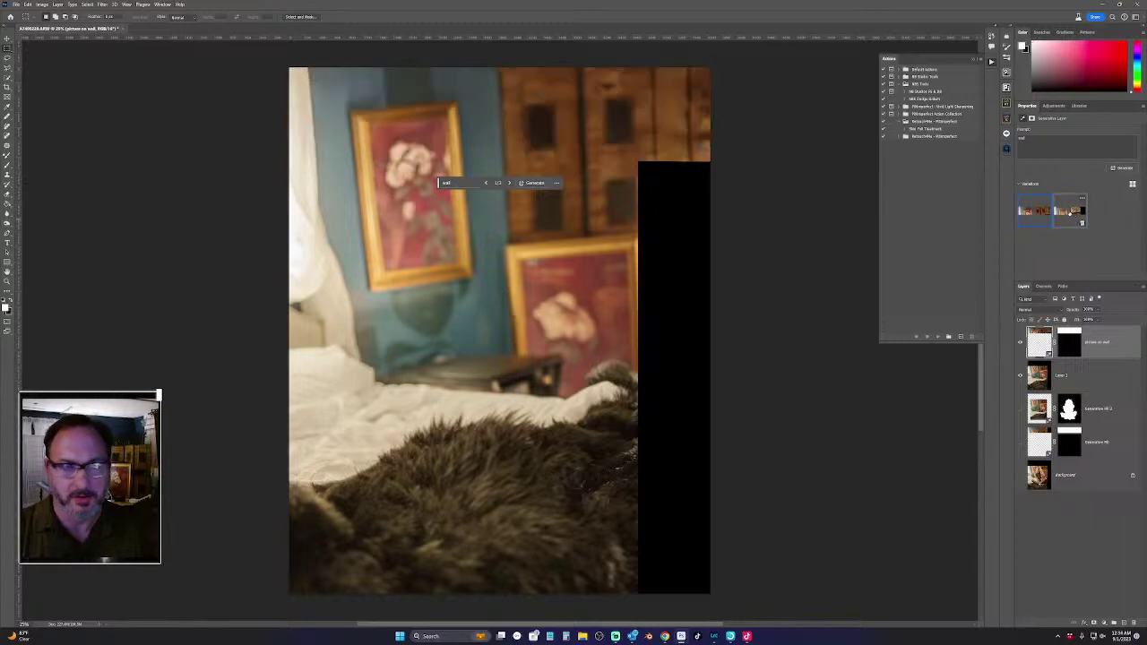
pyautogui.click(1070, 213)
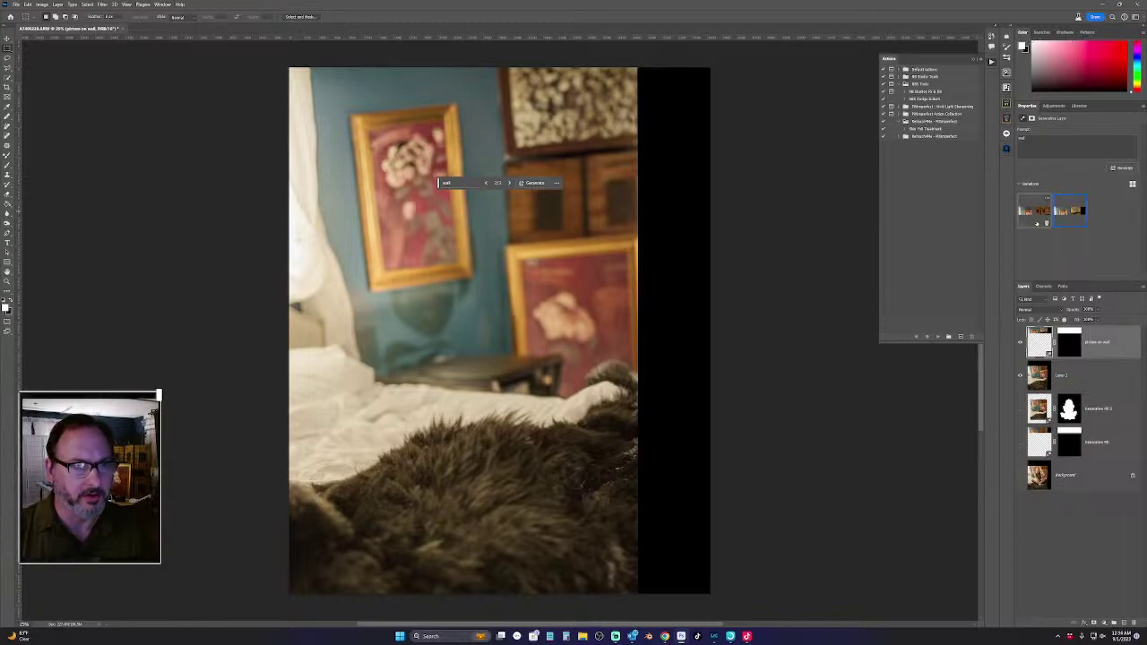
pyautogui.click(1036, 215)
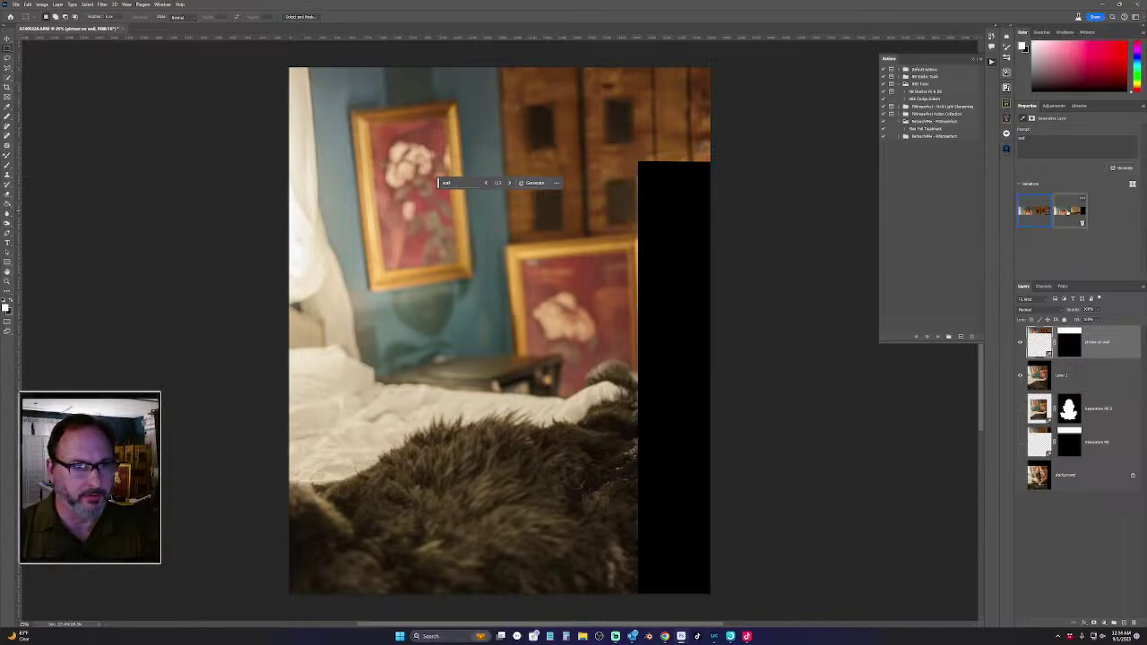
pyautogui.click(1070, 213)
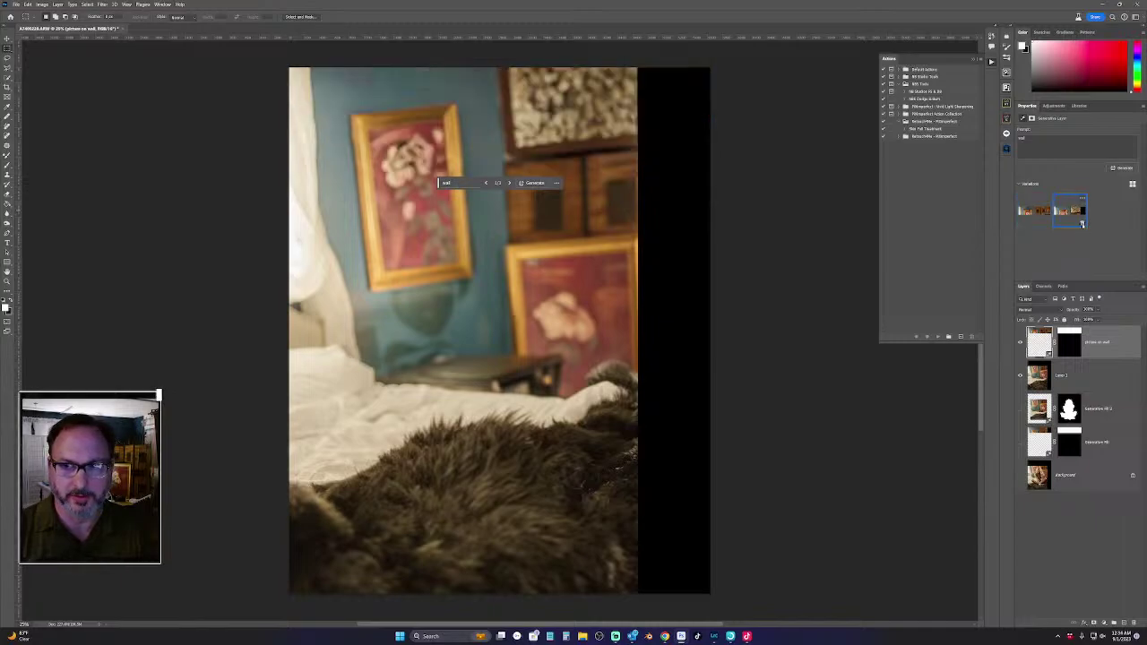
pyautogui.click(1082, 224)
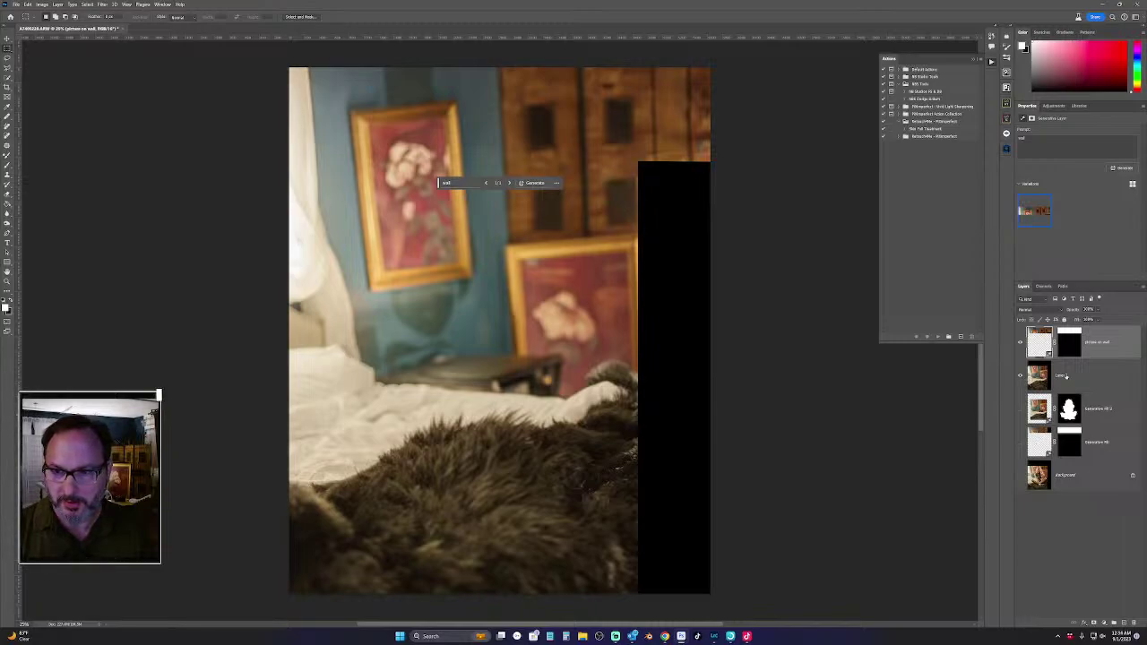
# Delete Layer 1 and show the Background layer, toggling Generative Fill 2 on and off so the subject is visible
pyautogui.moveTo(1047, 377); pyautogui.dragTo(1135, 622)
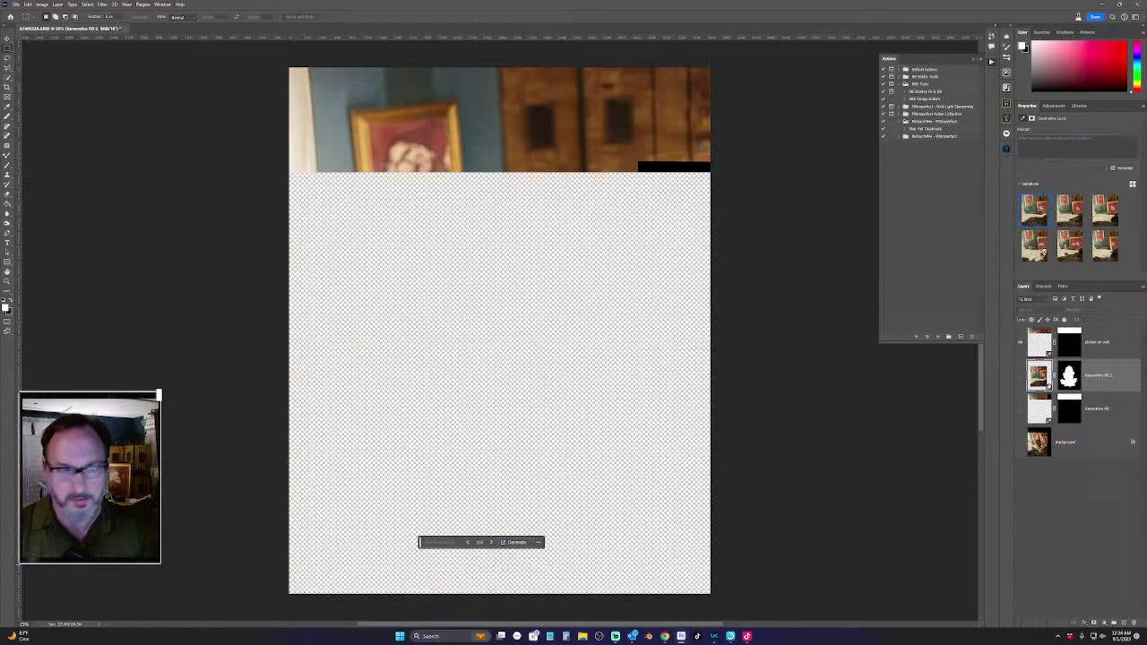
pyautogui.click(1021, 442)
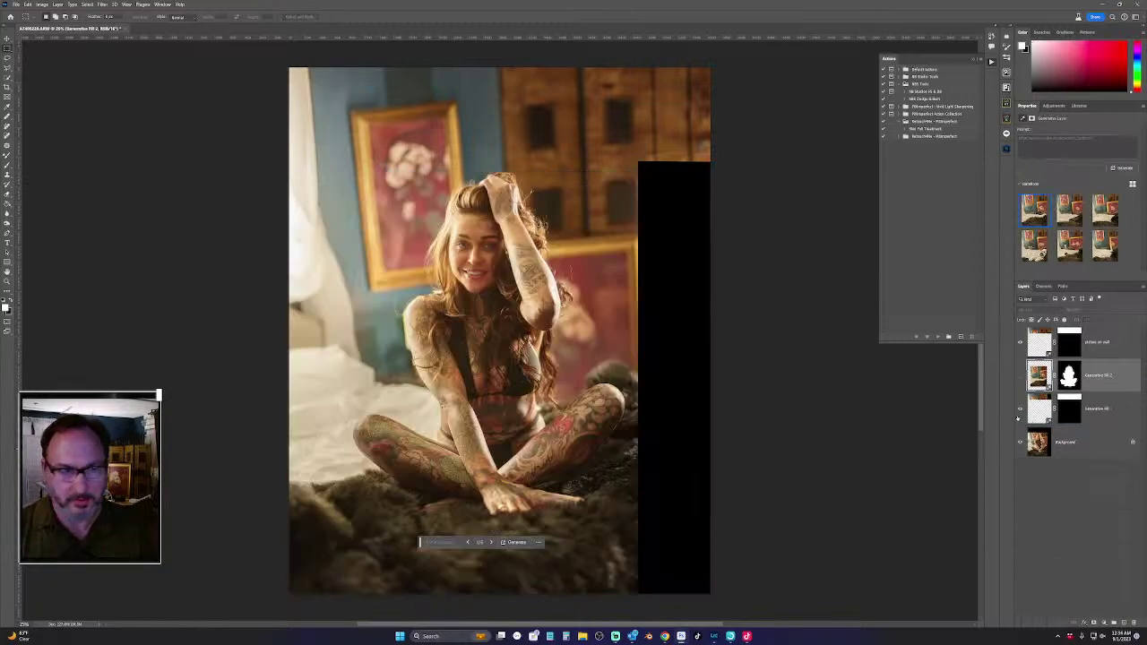
pyautogui.click(1020, 377)
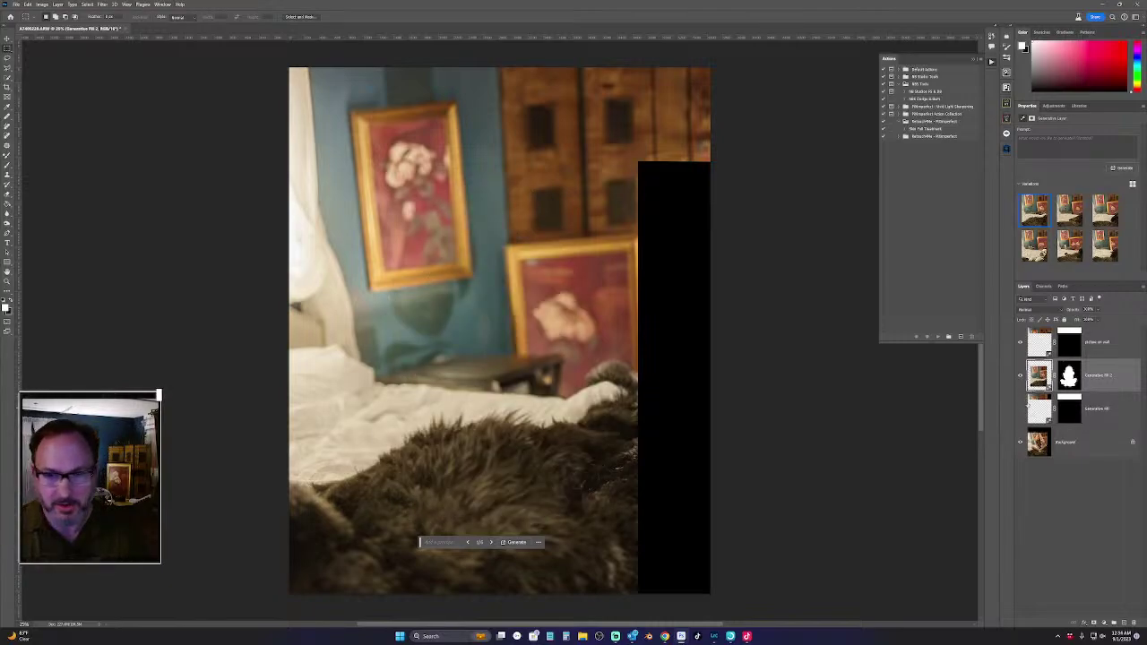
pyautogui.click(1021, 376)
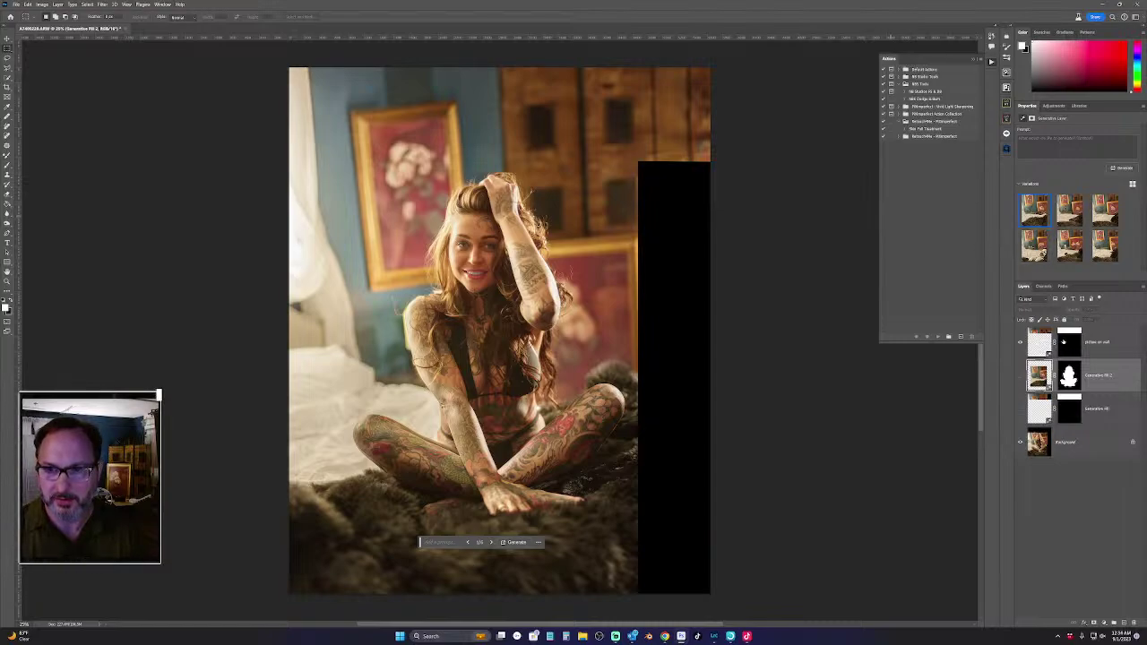
# Generate more "wall" variations on the "picture on wall" layer with the subject visible
pyautogui.click(1066, 342)
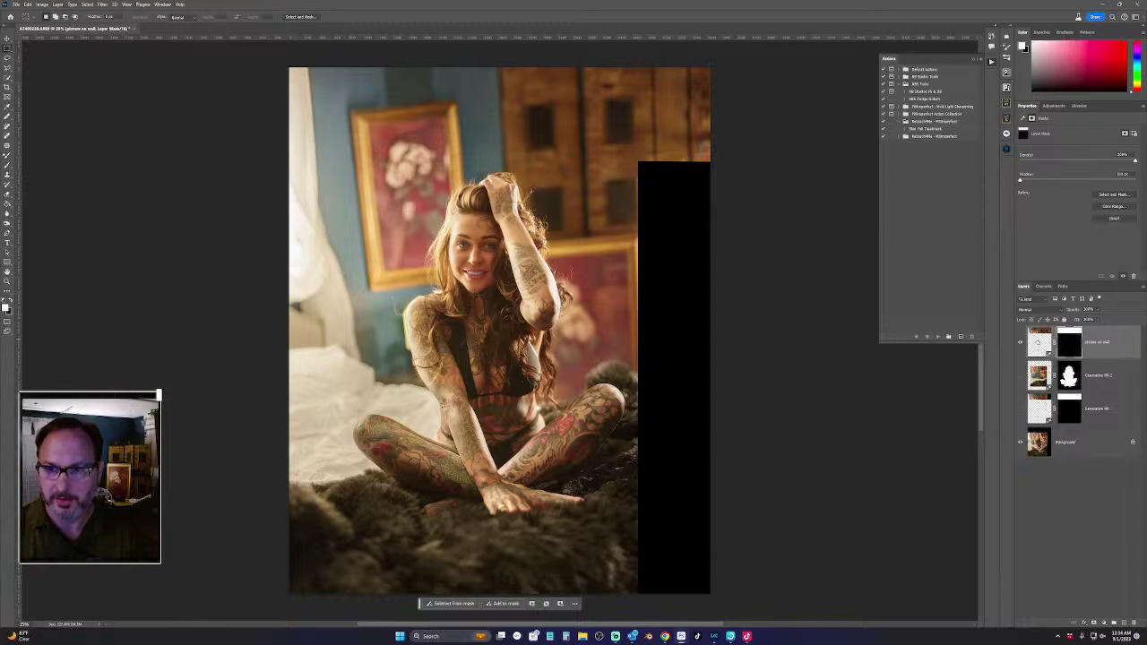
pyautogui.click(1038, 342)
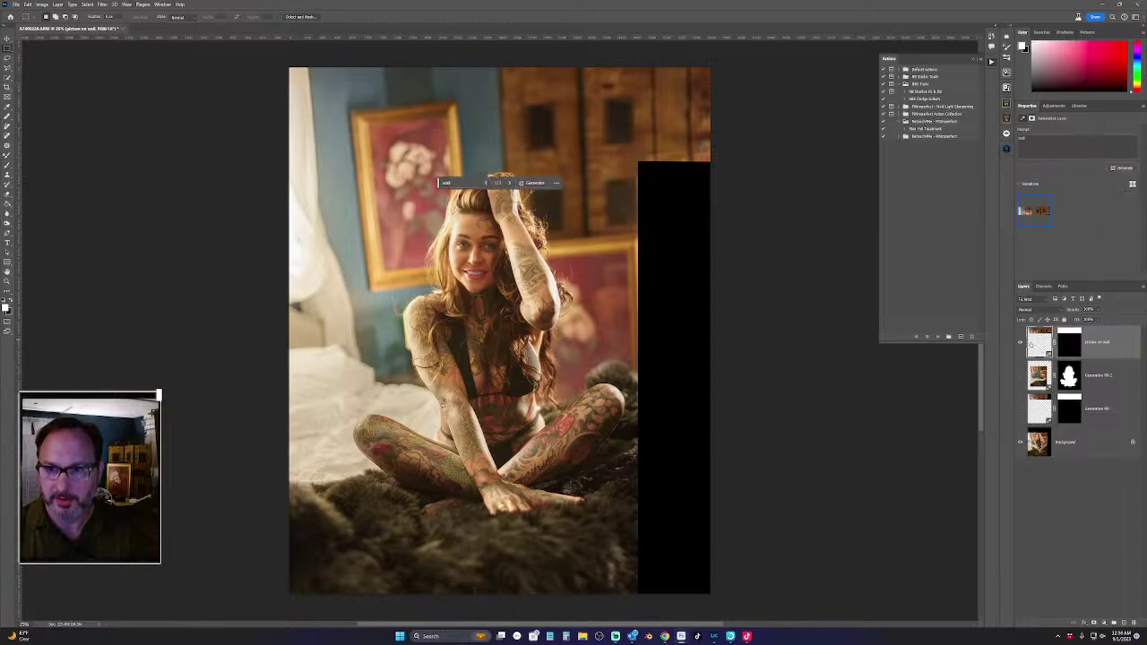
pyautogui.click(1122, 170)
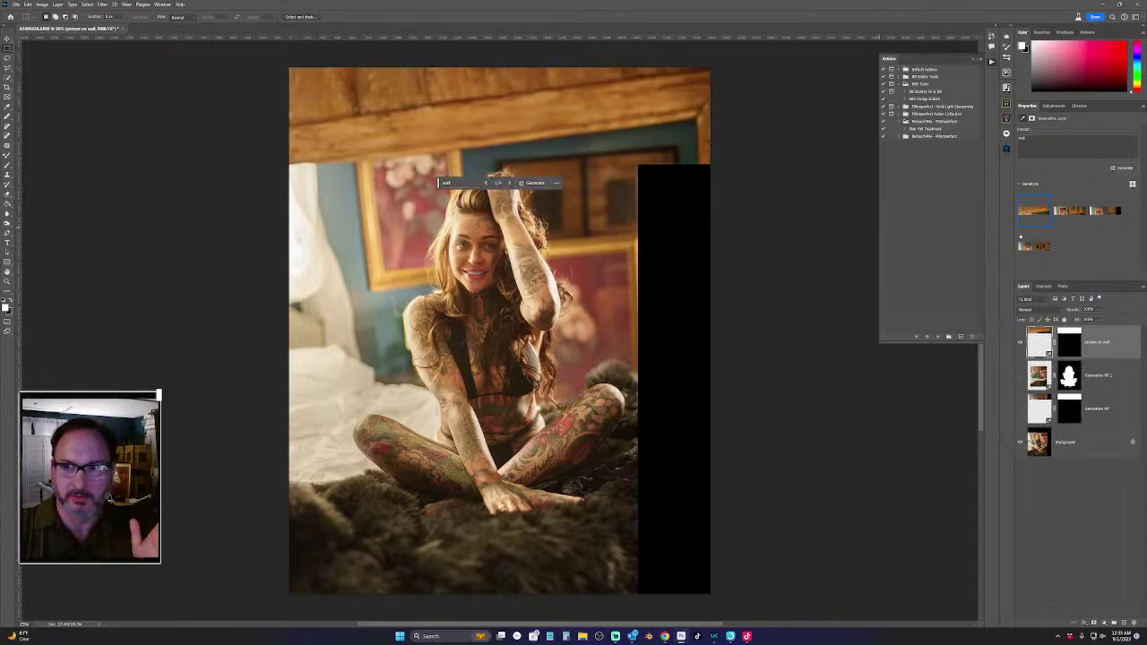
# Compare the new "wall" variations, delete the wooden-beam one, and select the original variation with the wooden panels
pyautogui.click(1082, 221)
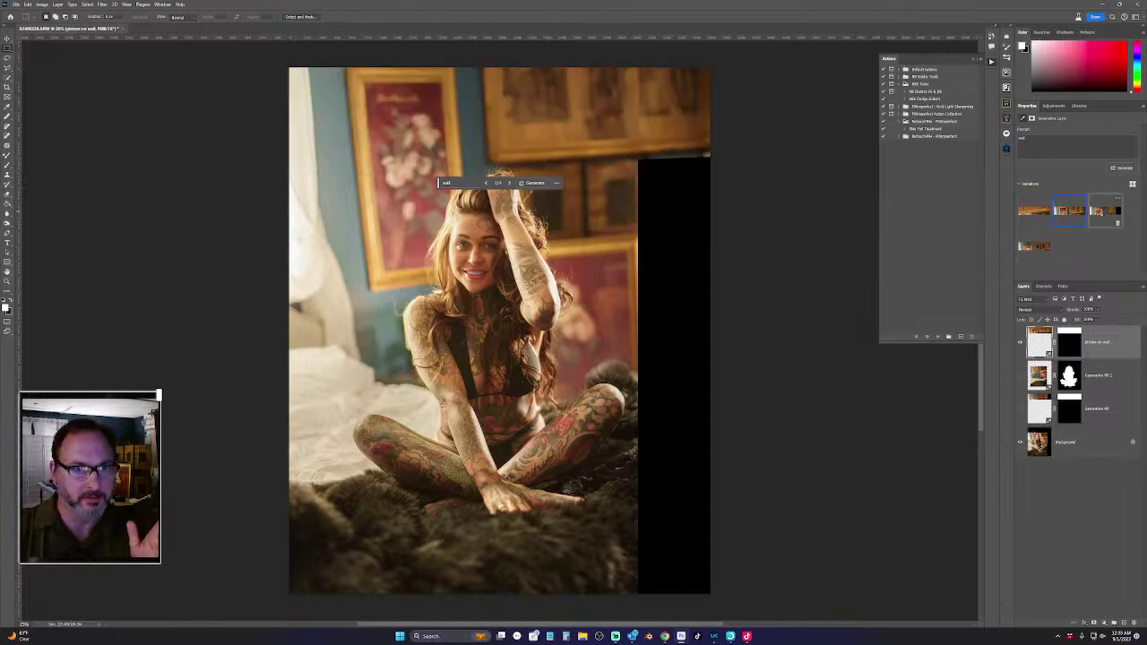
pyautogui.click(1103, 213)
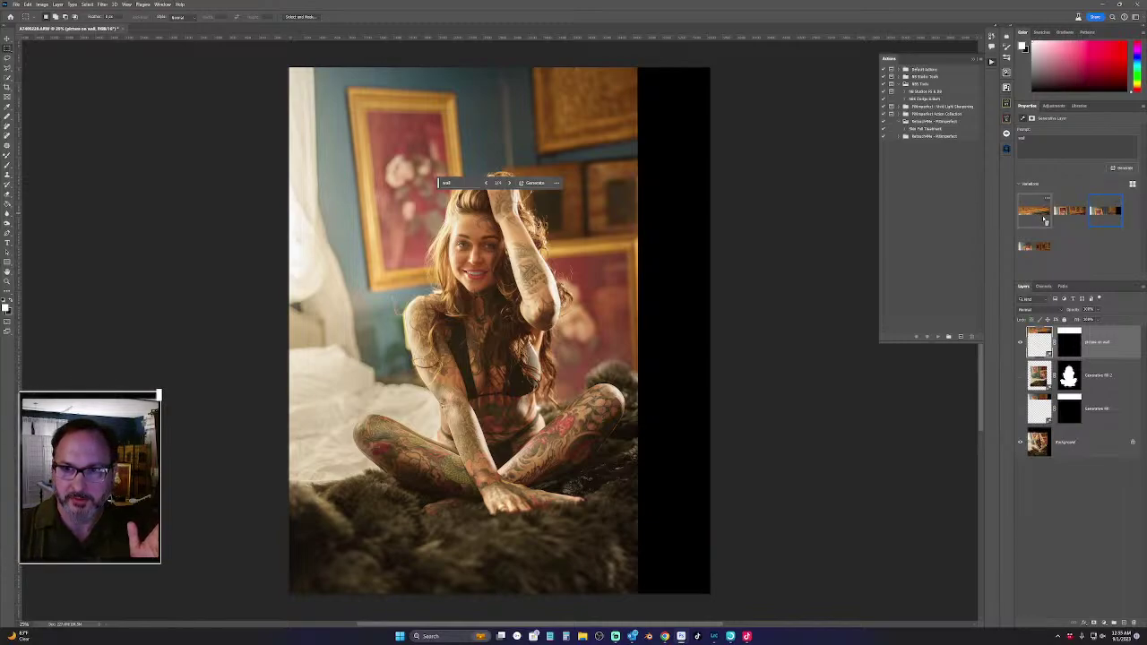
pyautogui.click(1046, 222)
pyautogui.click(1065, 215)
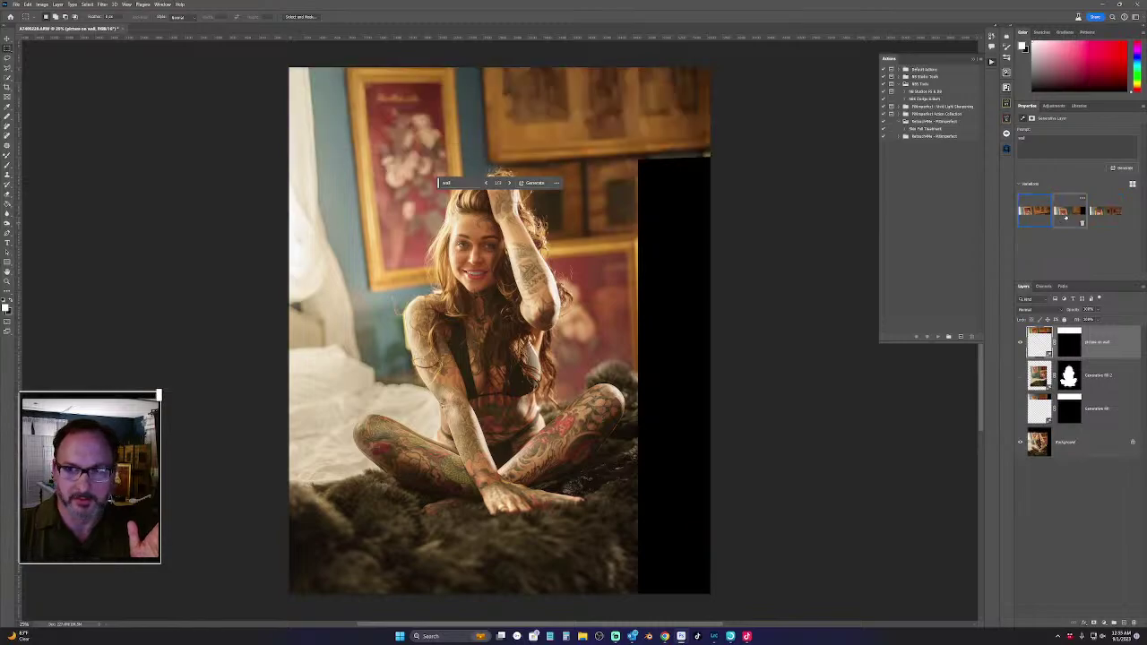
pyautogui.click(1103, 212)
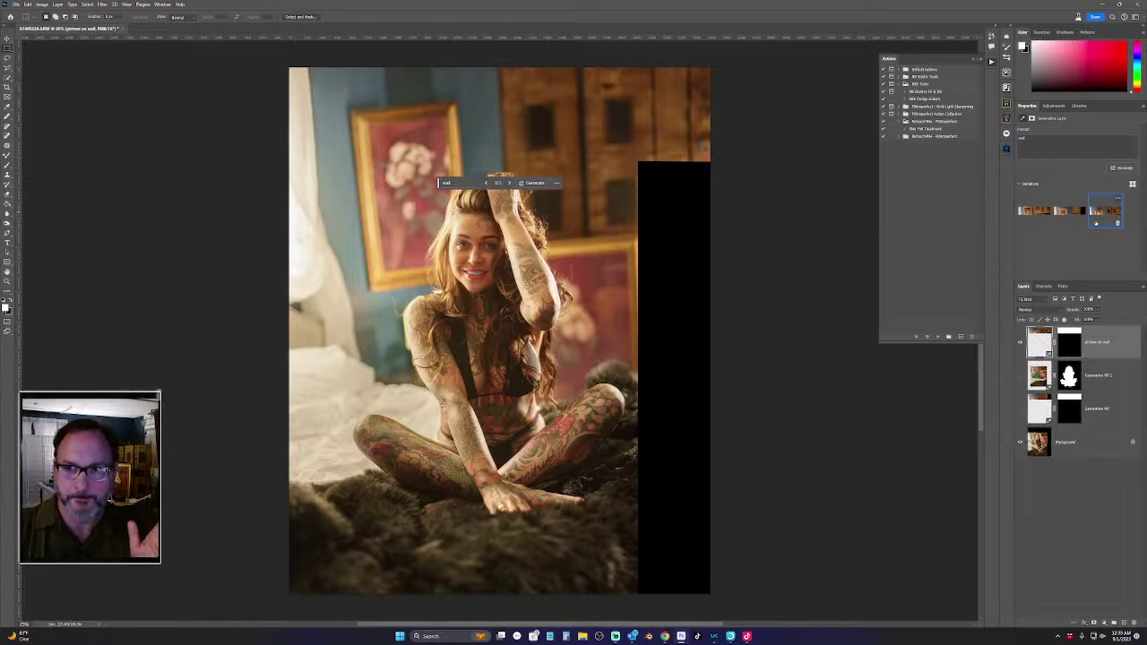
# Generate another set of "wall" variations, delete three unwanted ones, and select the second of those remaining
pyautogui.click(1121, 168)
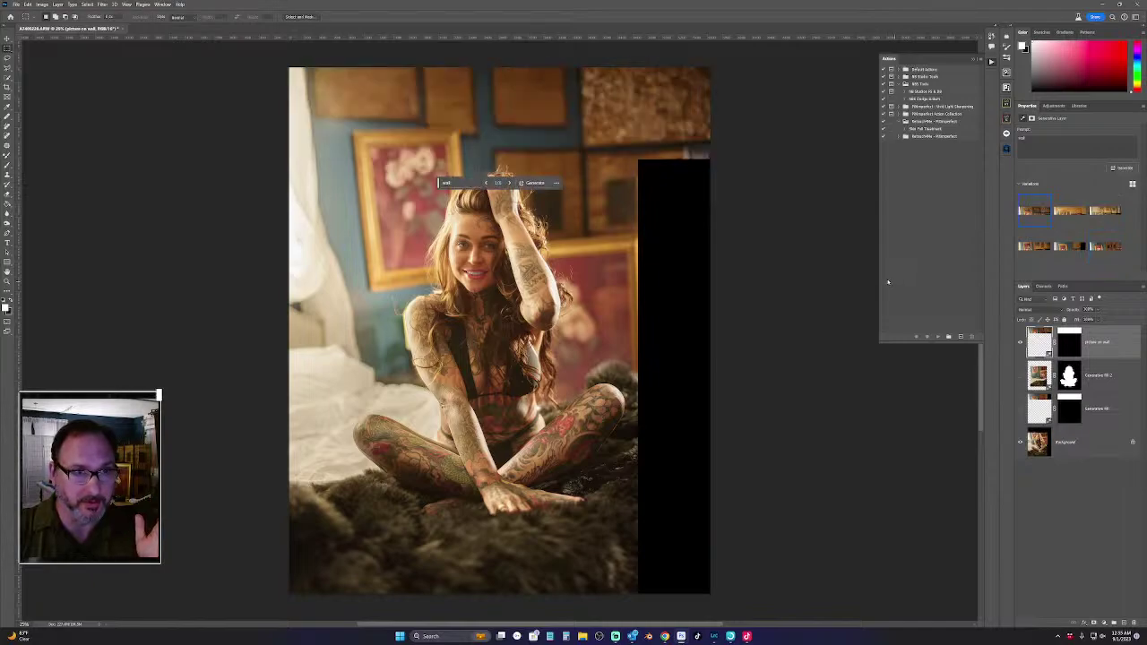
pyautogui.click(1066, 213)
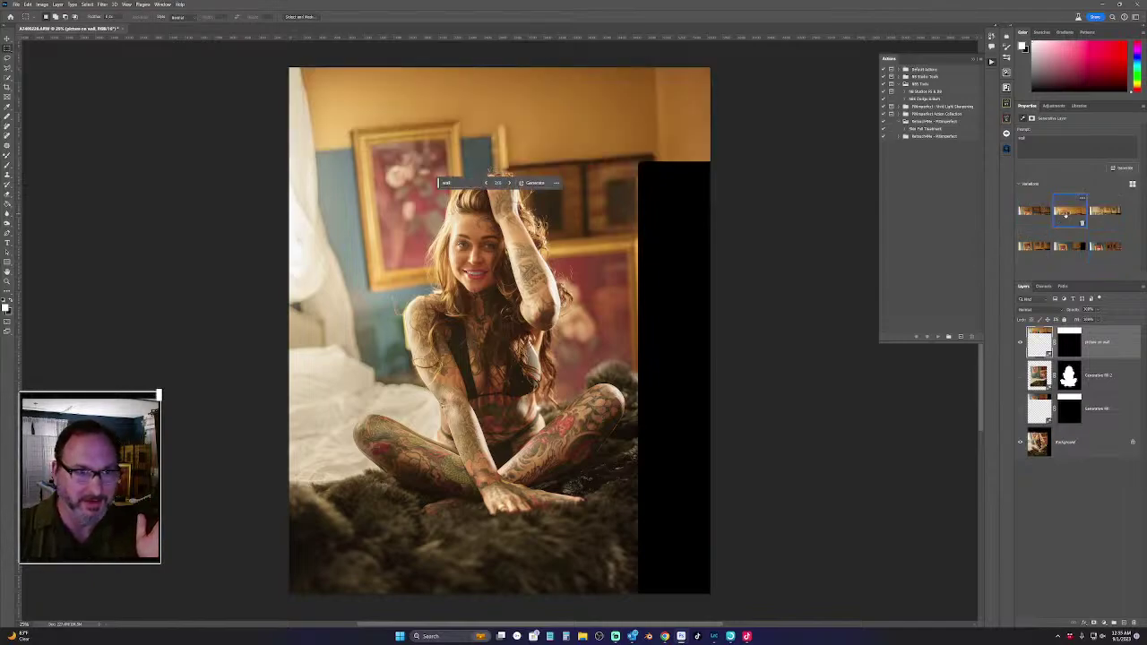
pyautogui.click(1033, 211)
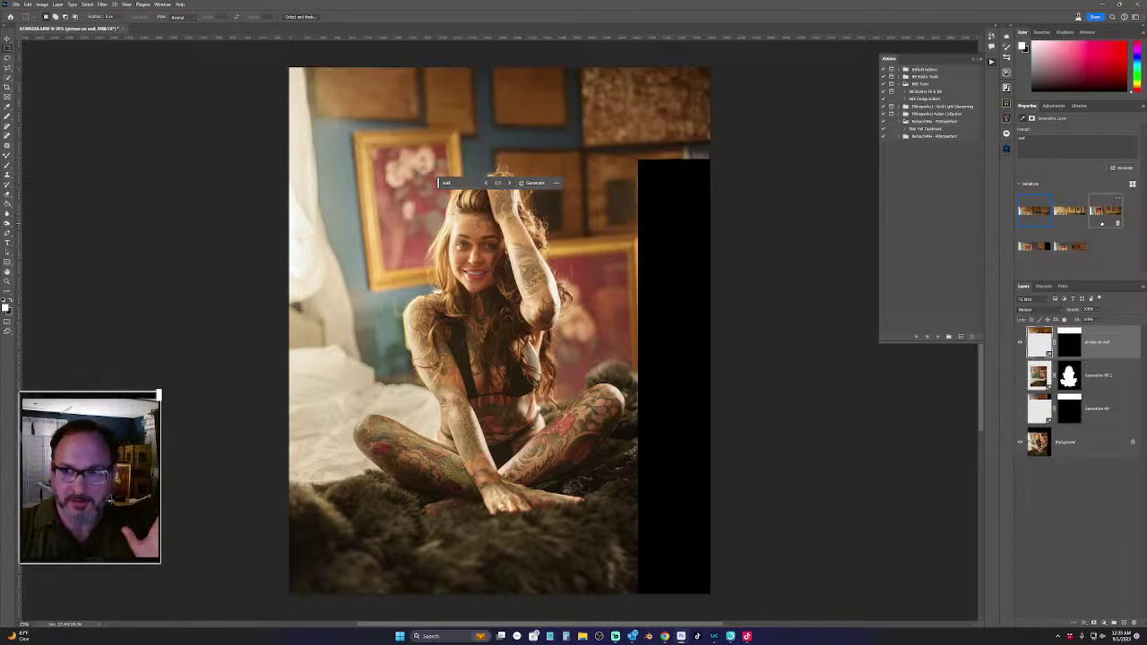
pyautogui.click(1103, 211)
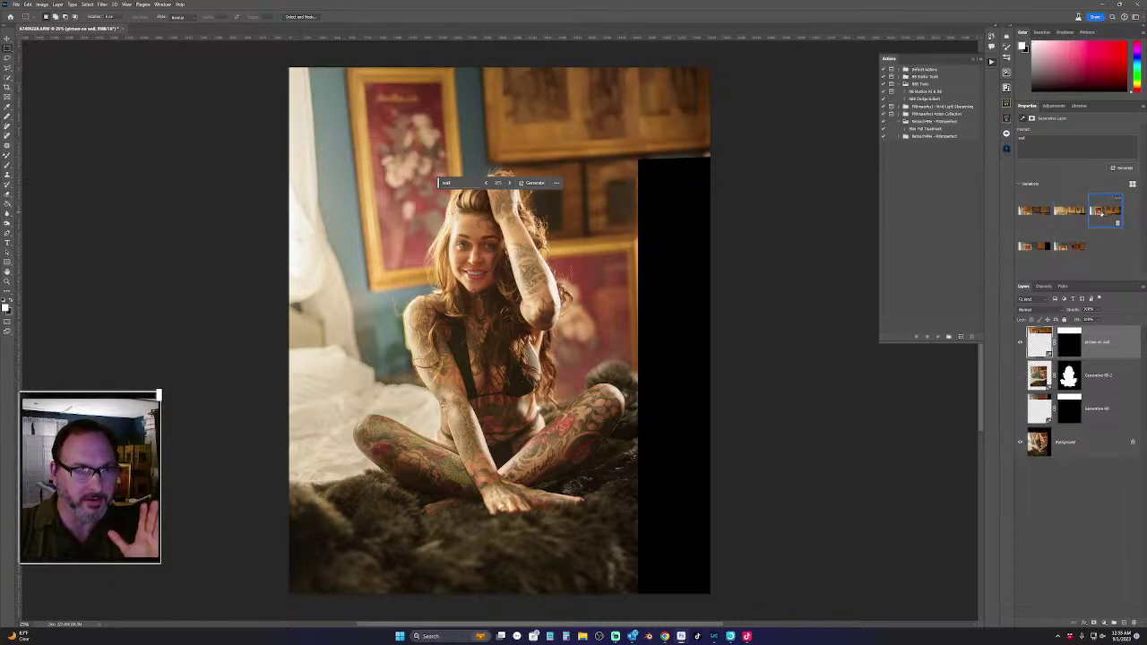
pyautogui.click(1080, 224)
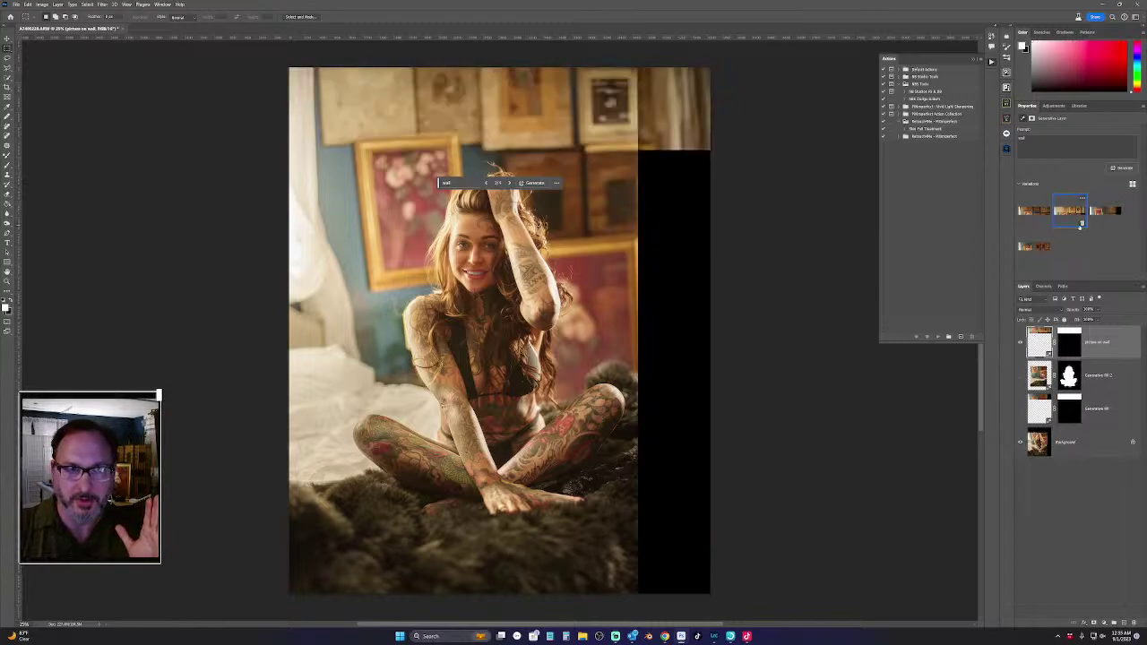
pyautogui.click(1080, 226)
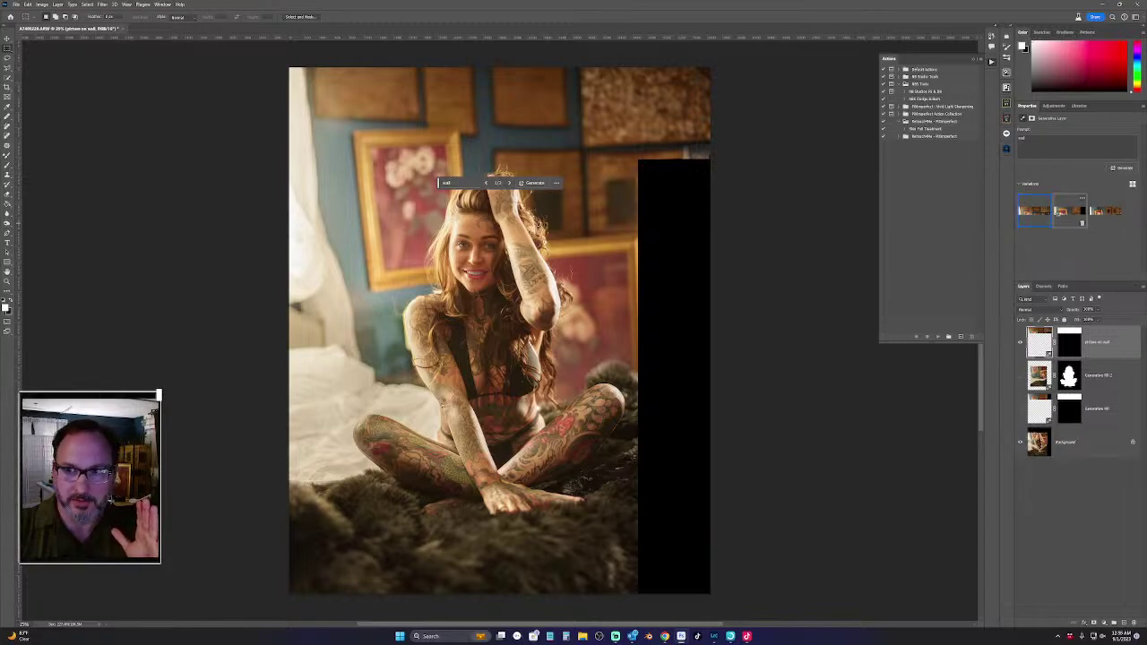
pyautogui.click(1068, 213)
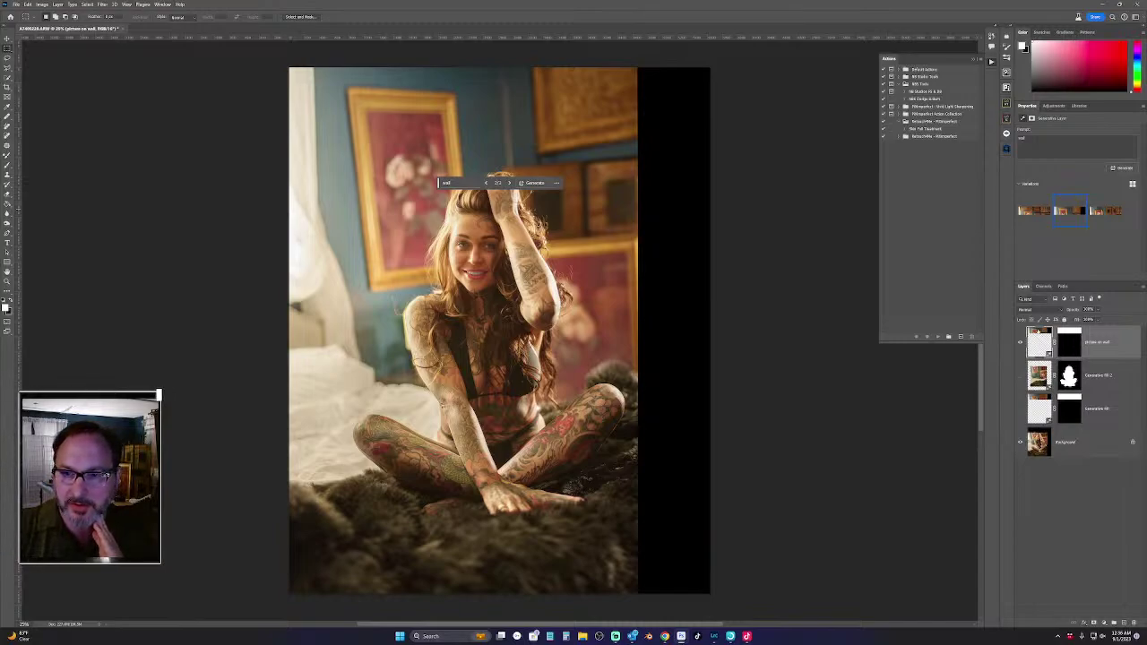
# Hide the "picture on wall" layer, move the Generative Fill strip layer above Generative Fill 2, and make it visible
pyautogui.click(1022, 343)
pyautogui.moveTo(1104, 410); pyautogui.dragTo(1065, 370)
pyautogui.click(1020, 375)
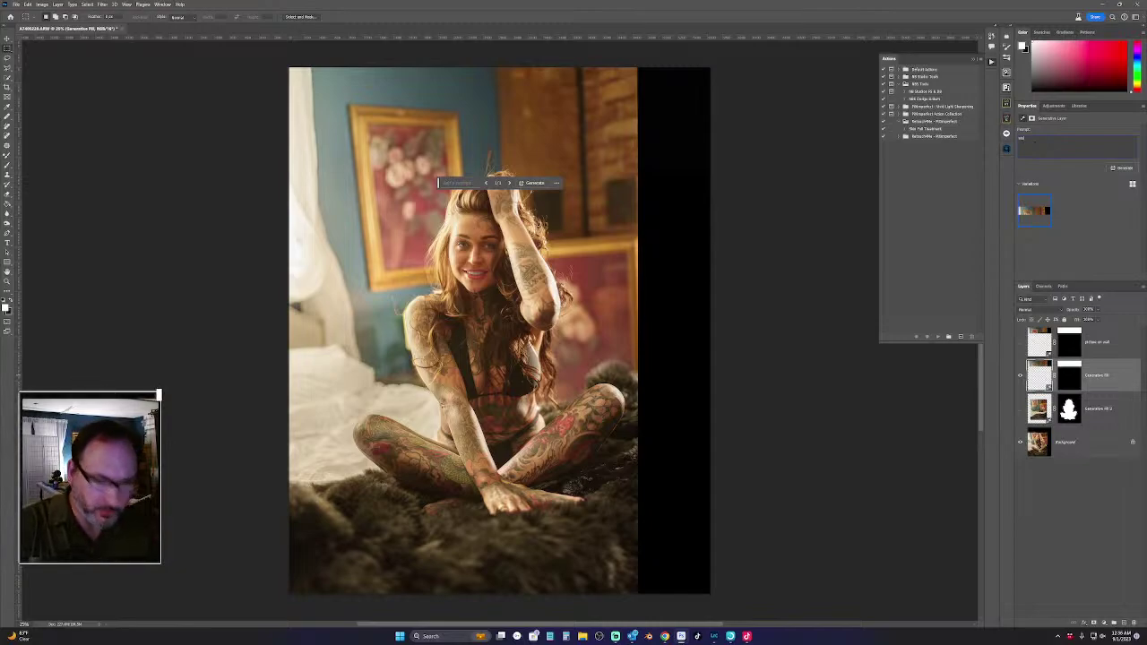
# Generate variations for the Generative Fill strip with the prompt "wall", compare them, and choose the third
pyautogui.press('Return')
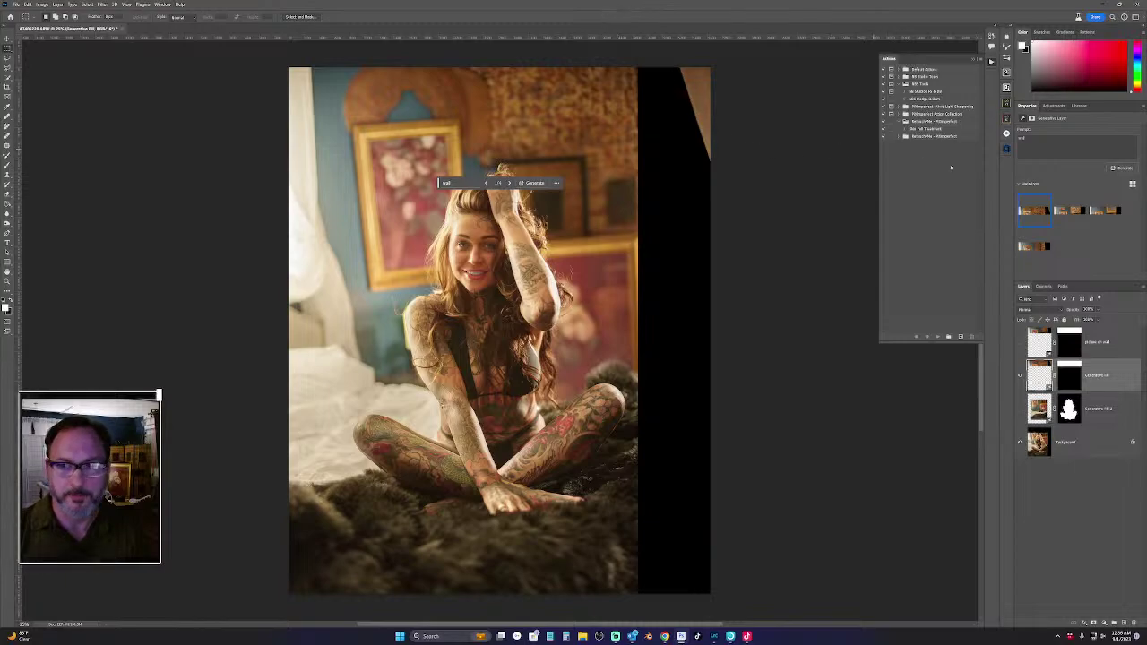
pyautogui.click(1063, 211)
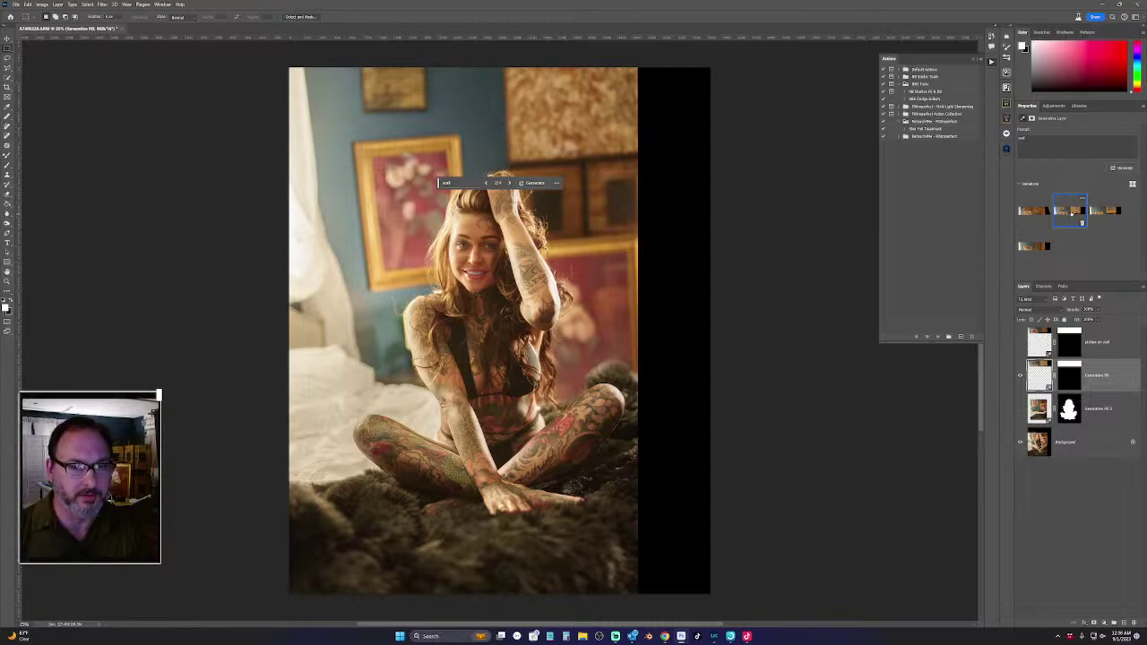
pyautogui.click(1103, 211)
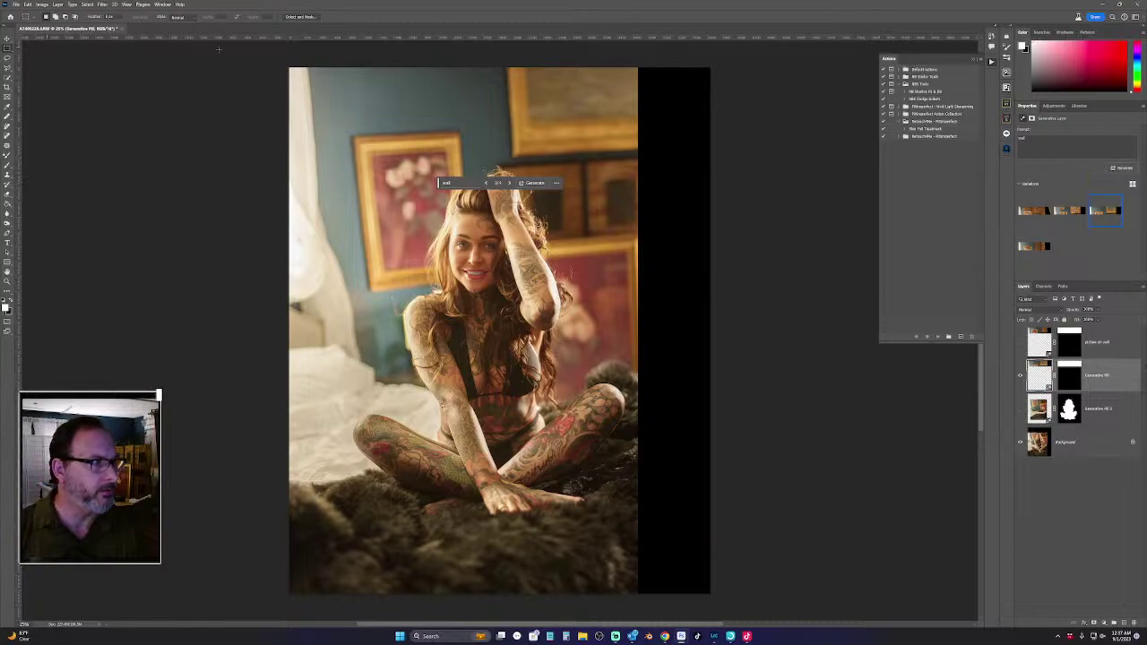
# Outline the cropped gold-framed picture above the subject's head with the Polygonal Lasso and generate a fill with the prompt "wall"
pyautogui.moveTo(497, 67); pyautogui.dragTo(683, 150)
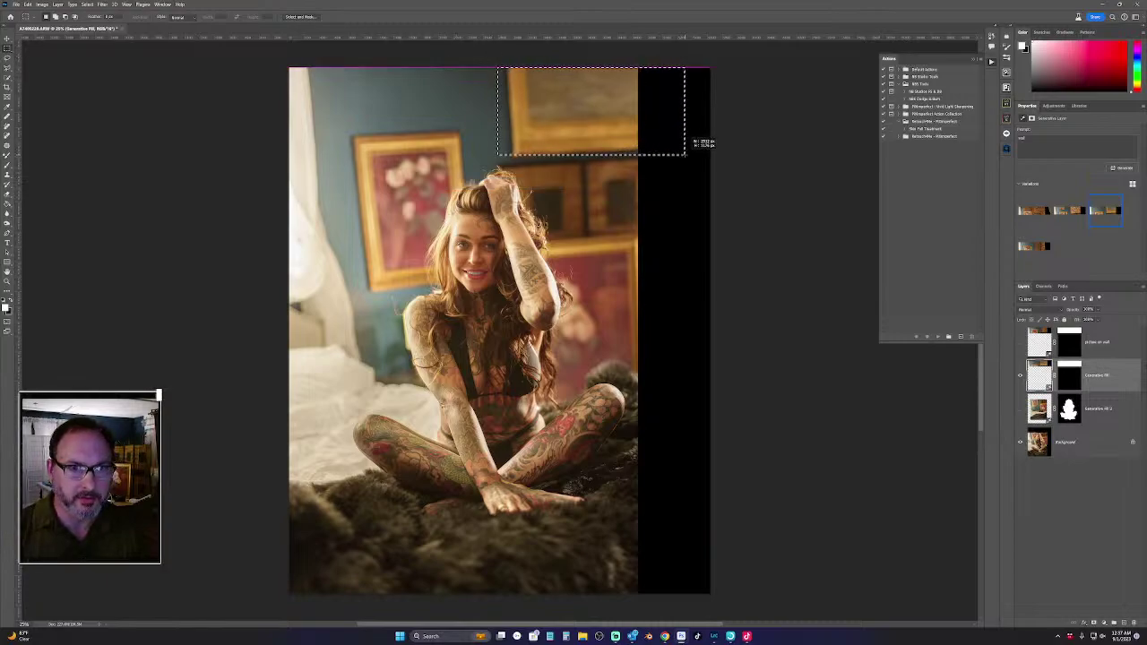
pyautogui.press('l')
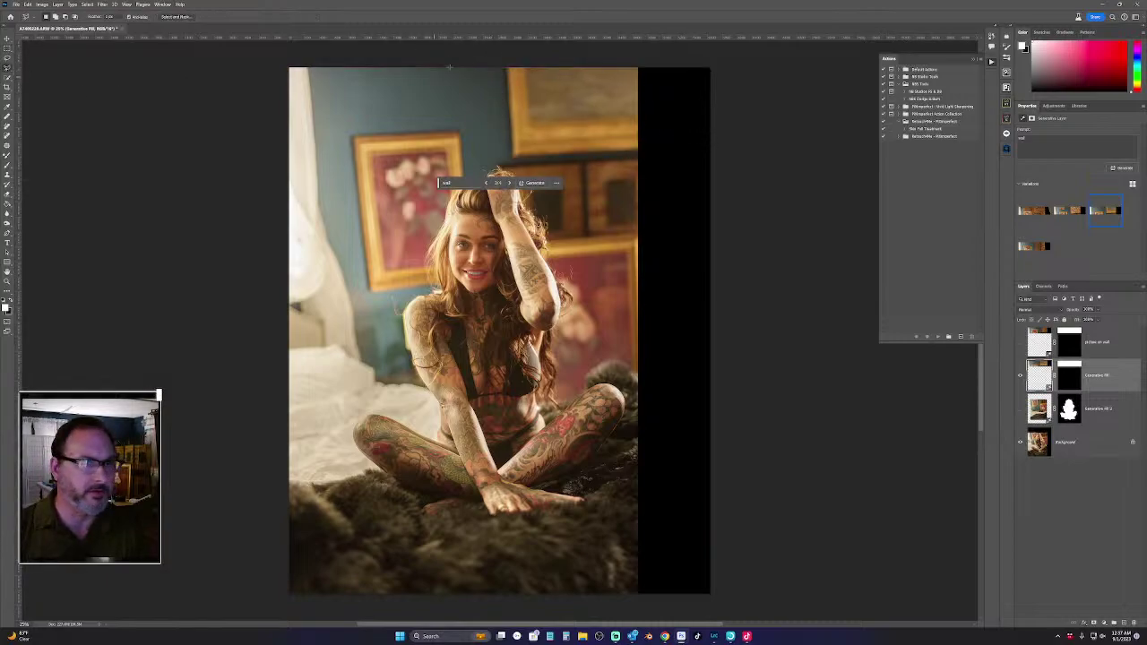
pyautogui.moveTo(470, 63)
pyautogui.mouseDown()
pyautogui.moveTo(478, 160)
pyautogui.moveTo(650, 153)
pyautogui.moveTo(652, 54)
pyautogui.moveTo(472, 63)
pyautogui.mouseUp()
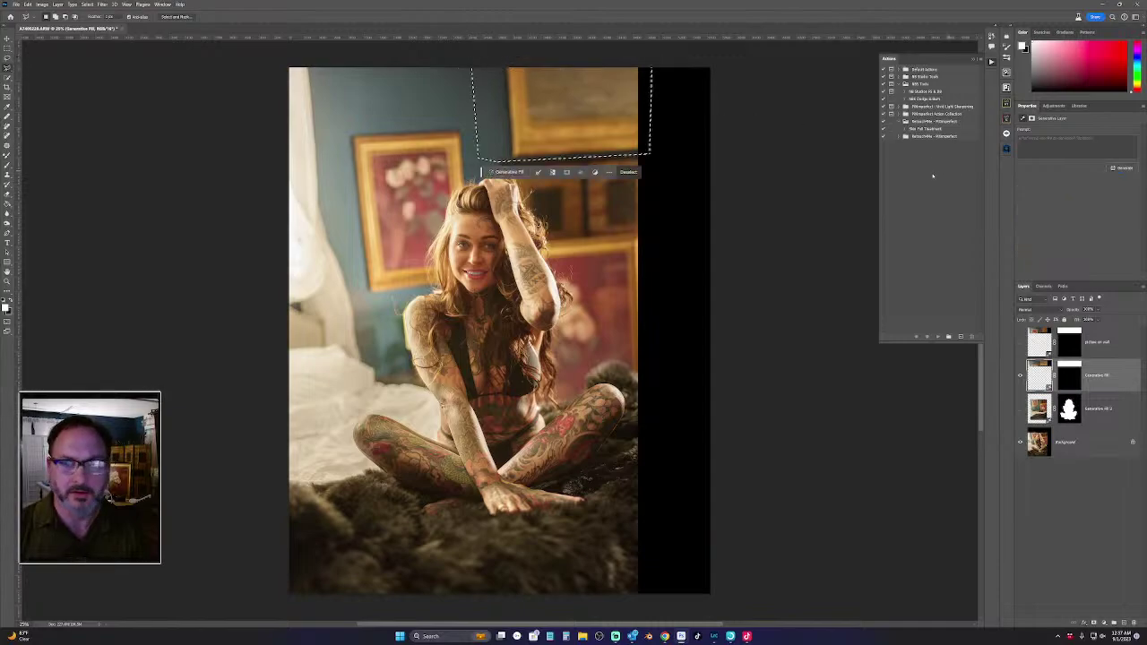
pyautogui.click(1023, 138)
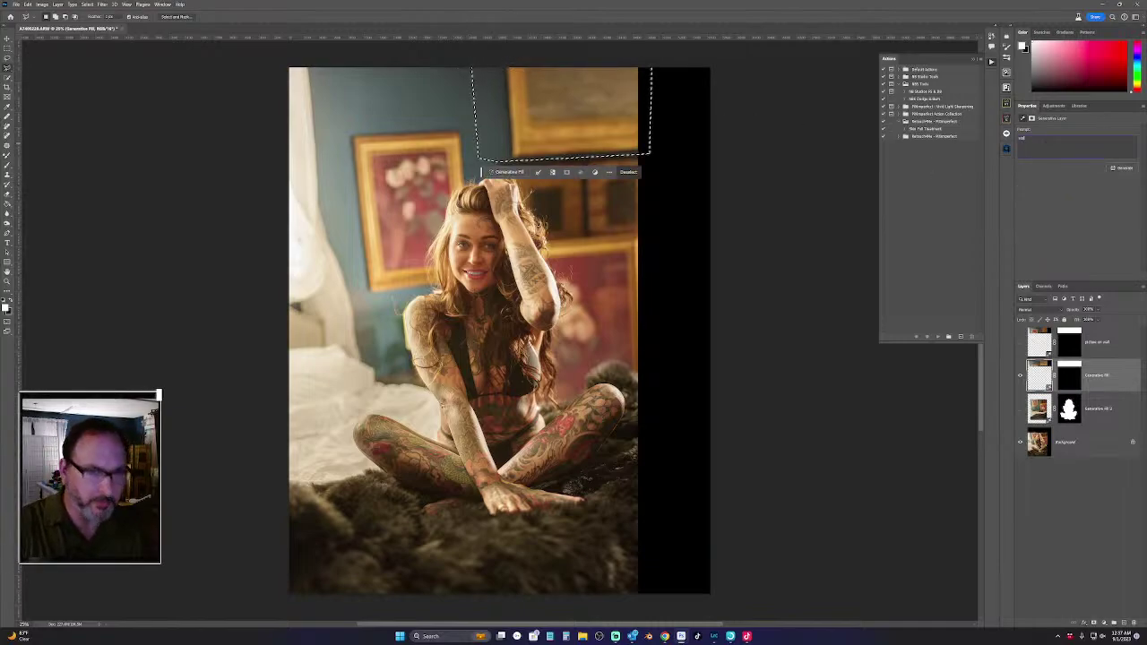
pyautogui.press('Return')
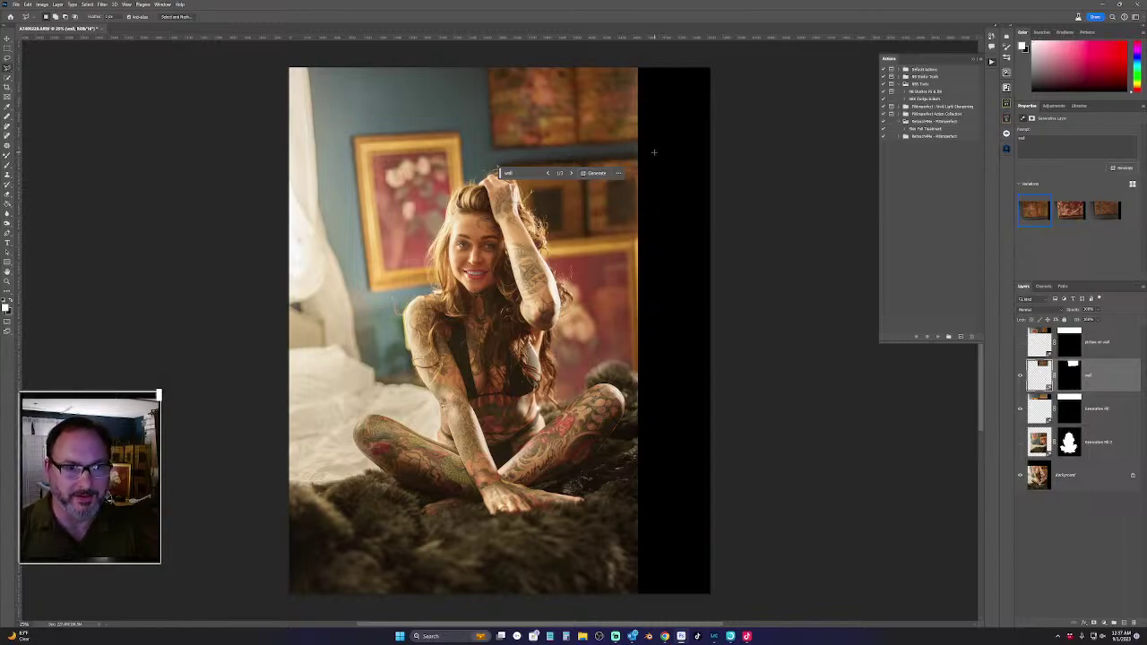
# Compare the existing "wall" variations, generate new ones for the wall layer with the prompt "blue wall", and choose the third
pyautogui.click(1071, 209)
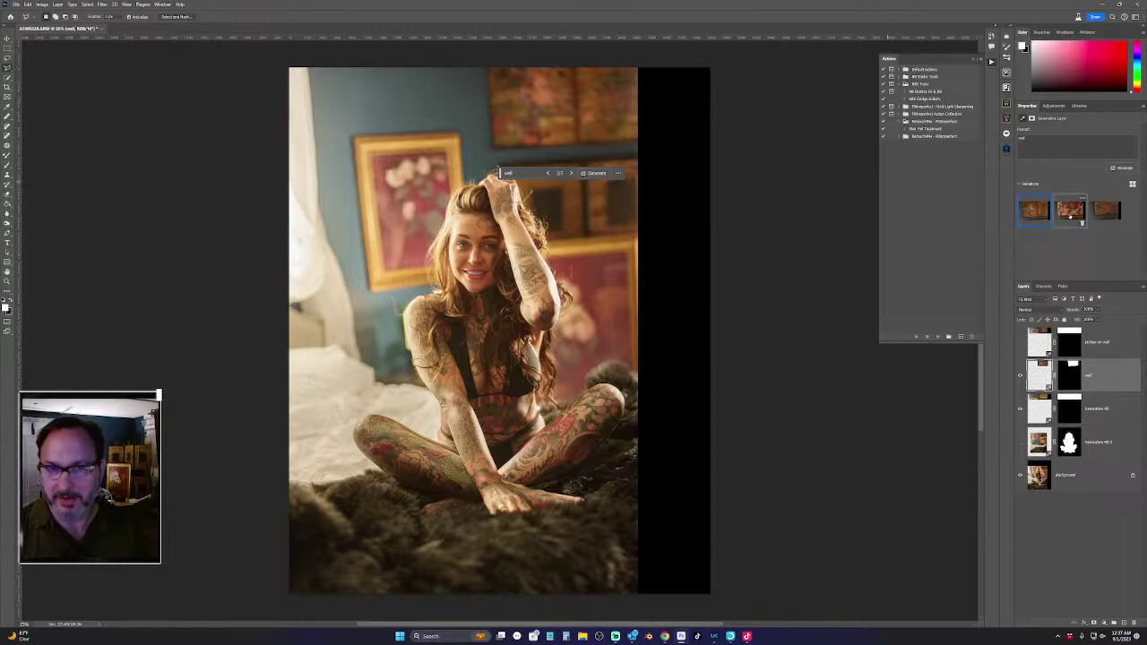
pyautogui.click(1100, 210)
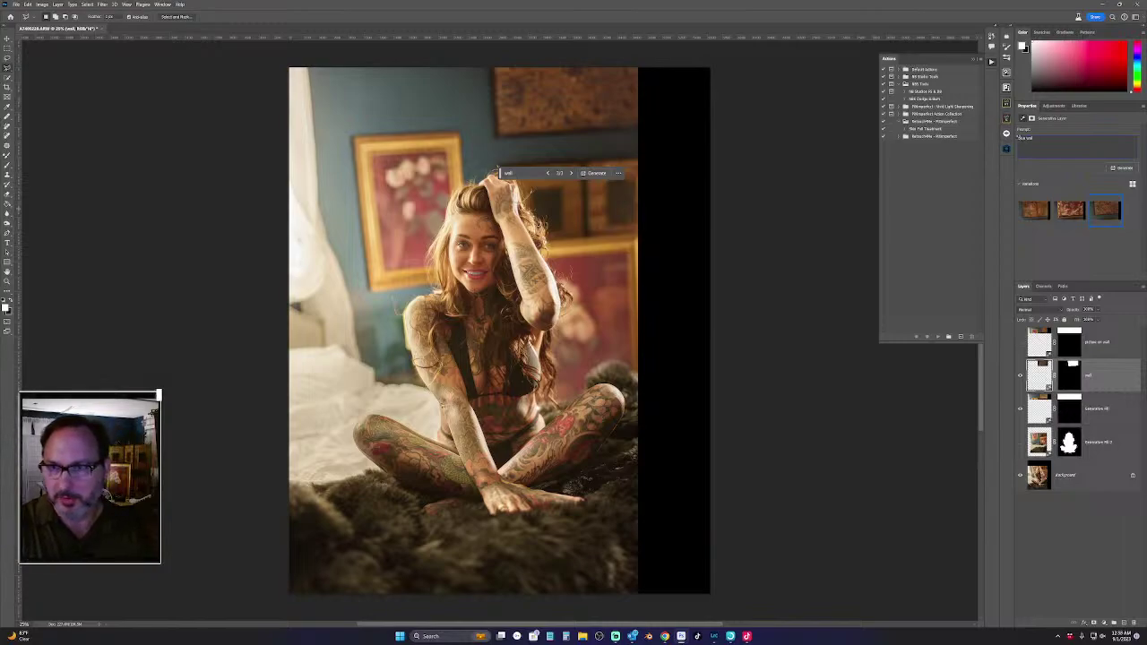
pyautogui.press('Return')
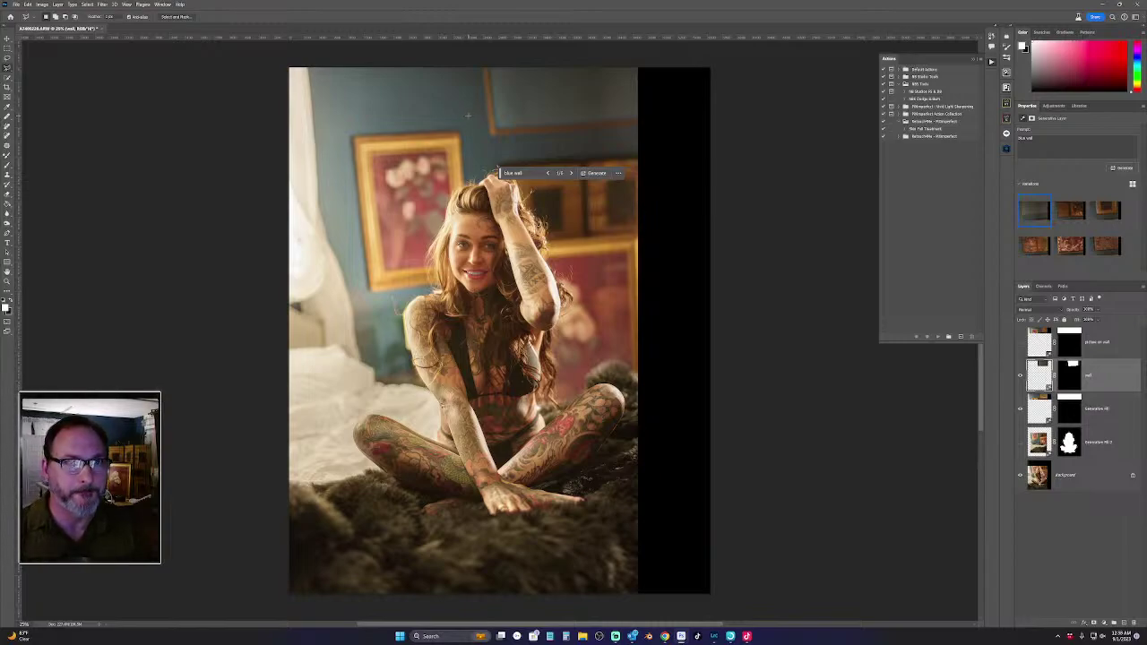
pyautogui.click(1062, 214)
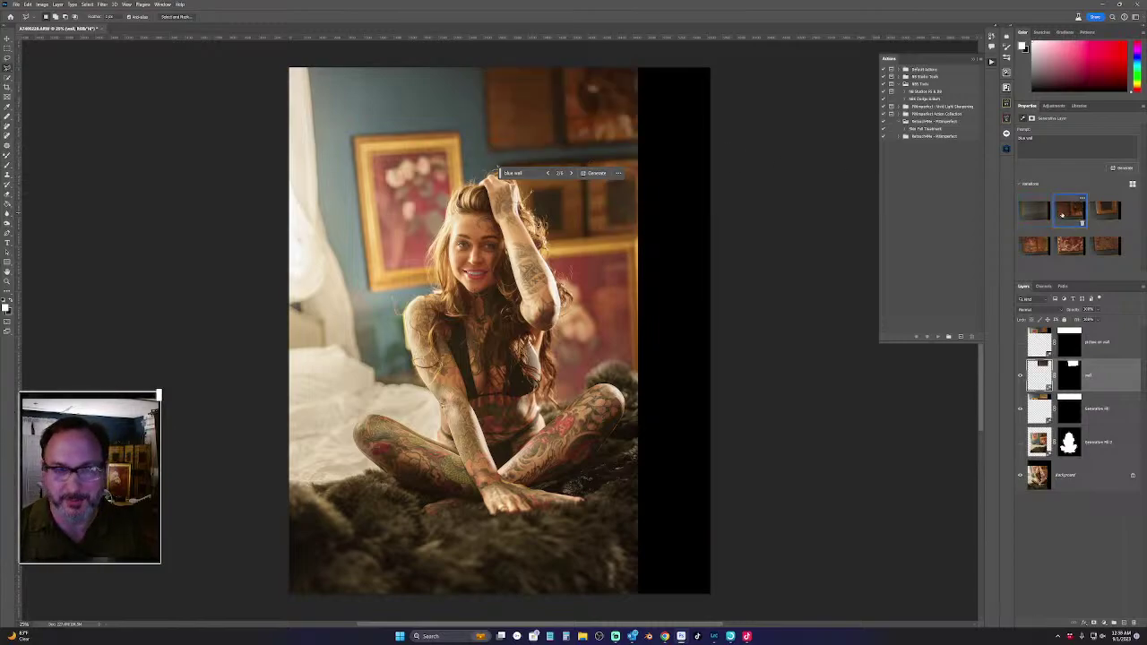
pyautogui.click(1107, 210)
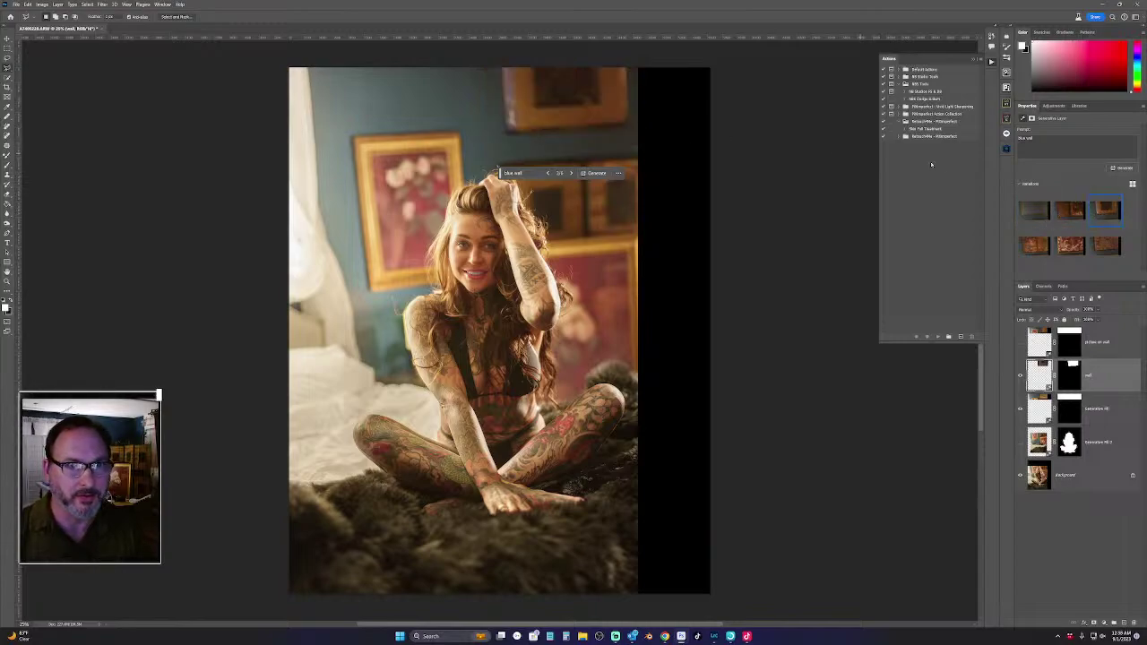
# Generate variations for the wall layer with the prompt "tiny picture", compare them, and choose the second
pyautogui.tripleClick(1026, 138)
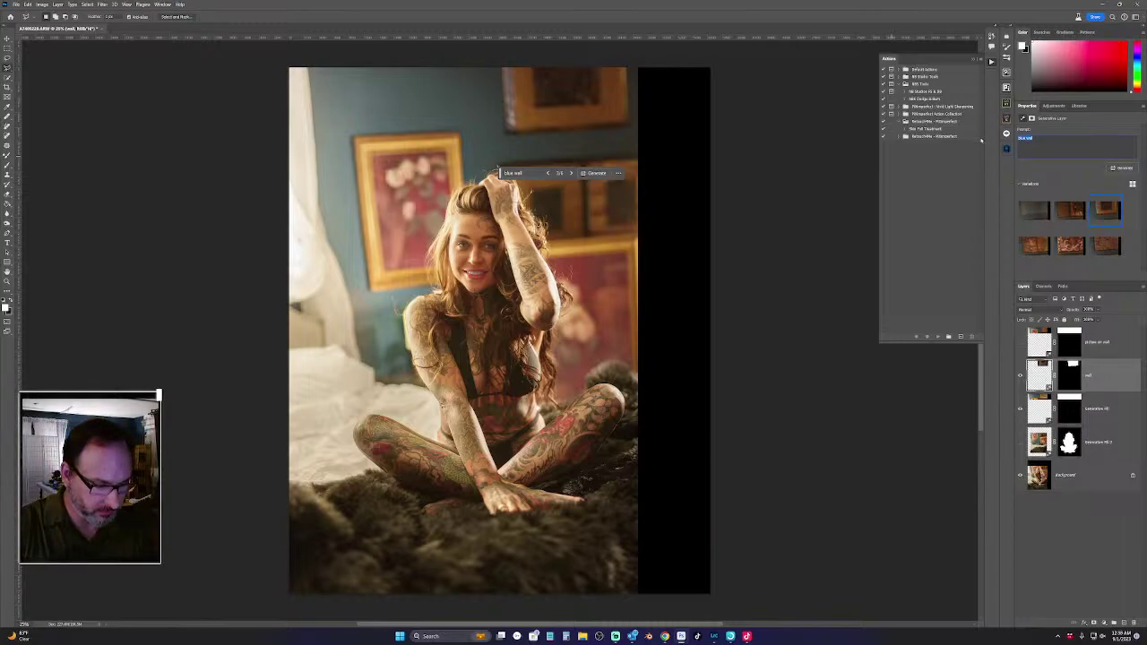
pyautogui.write('stone wall')
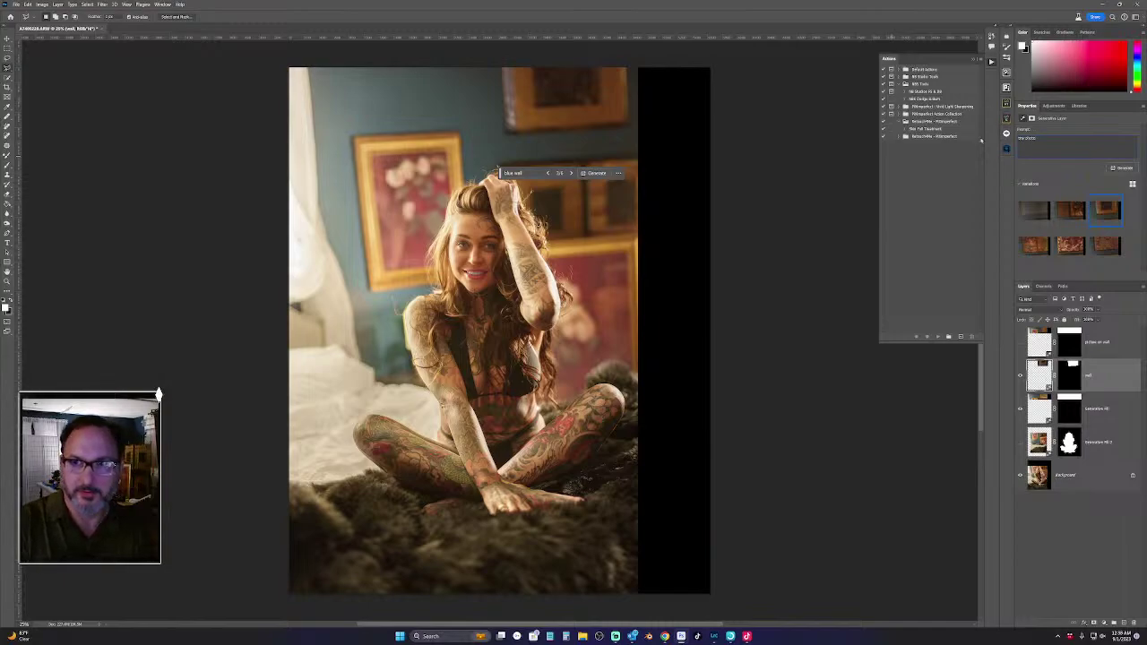
pyautogui.press('Return')
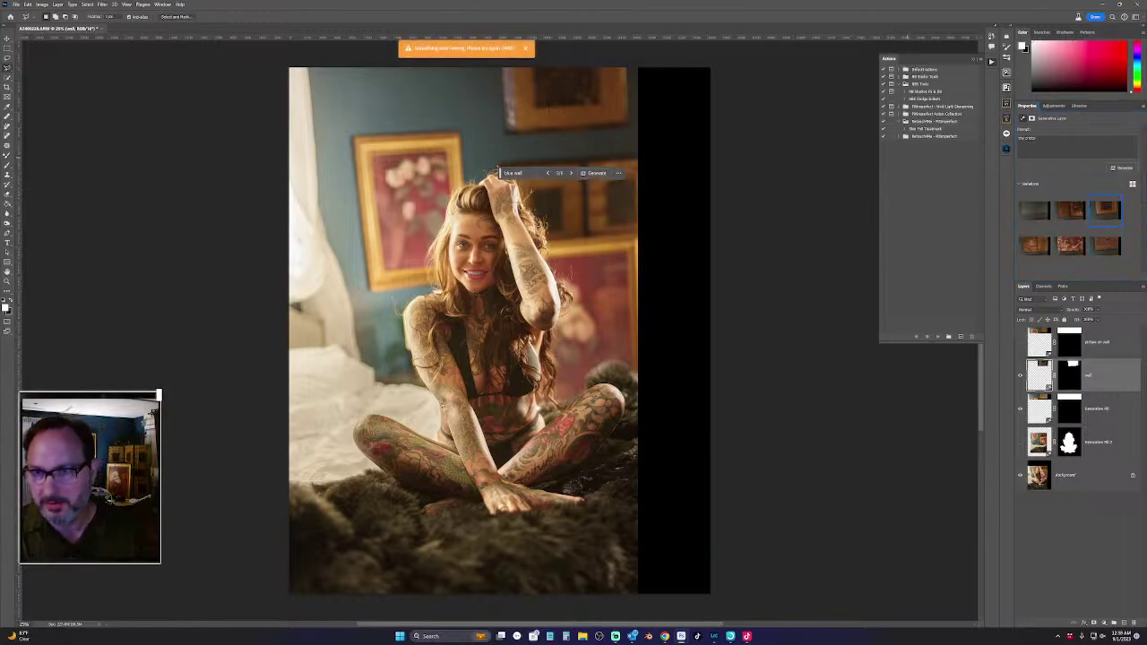
pyautogui.hotkey('ctrl', 'a')
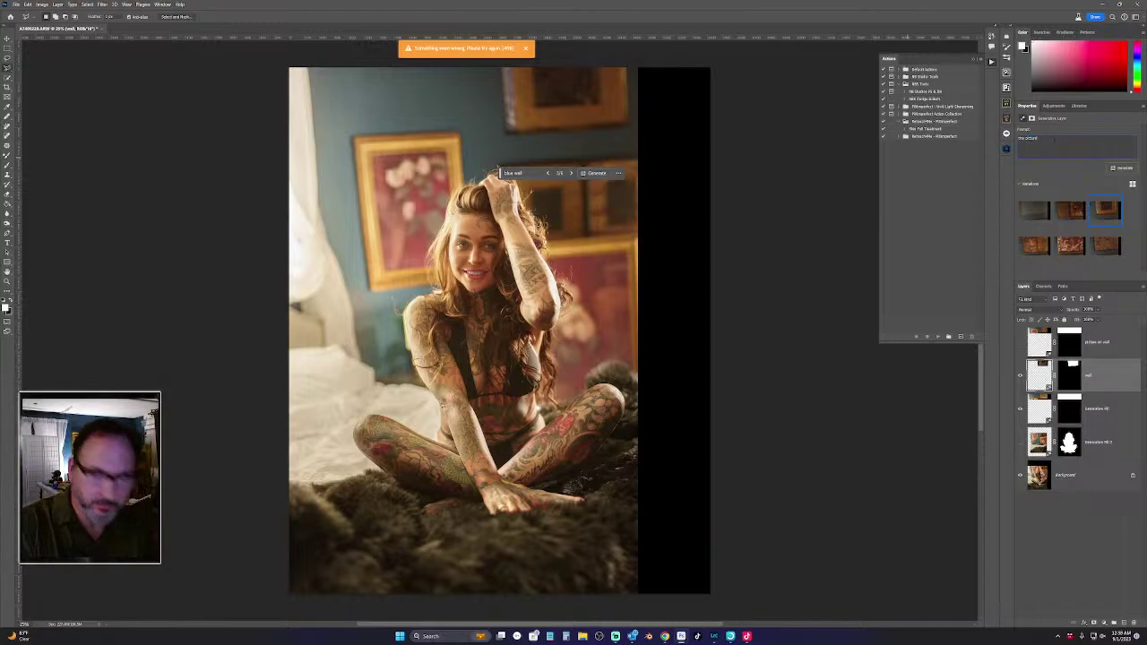
pyautogui.press('Return')
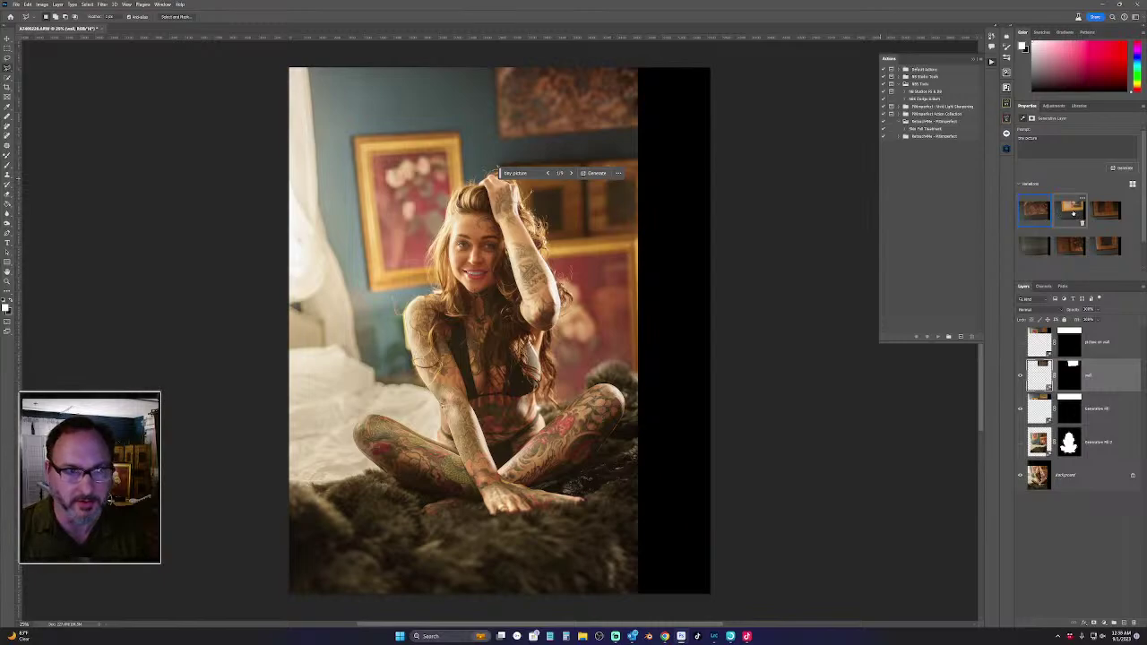
pyautogui.click(1073, 212)
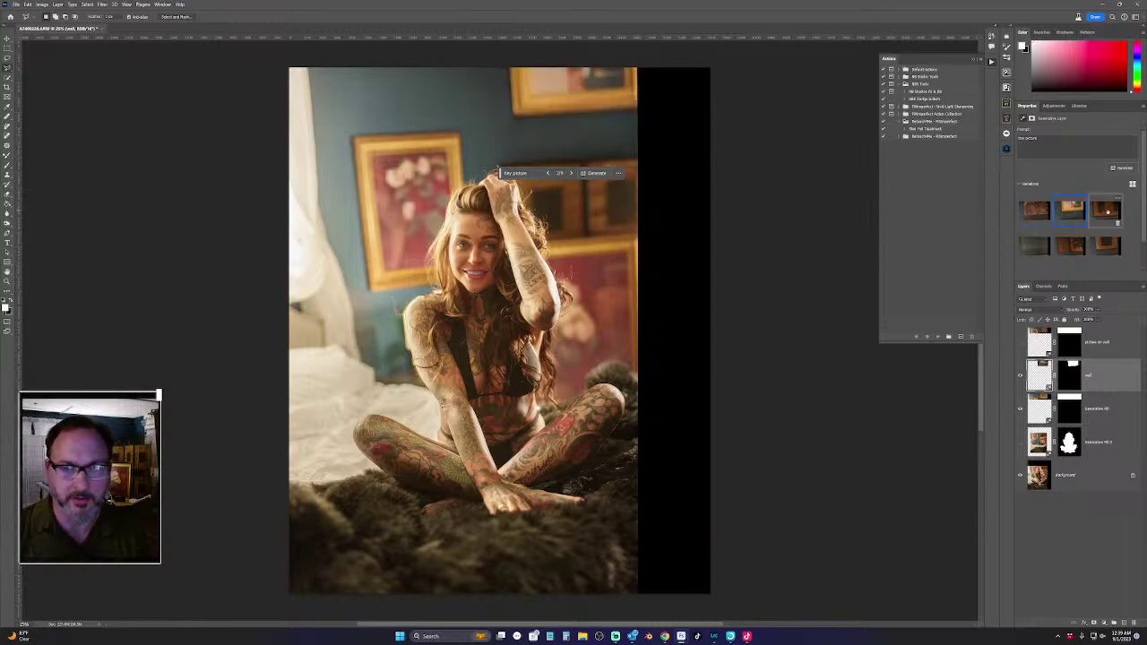
pyautogui.click(1108, 211)
pyautogui.click(1073, 211)
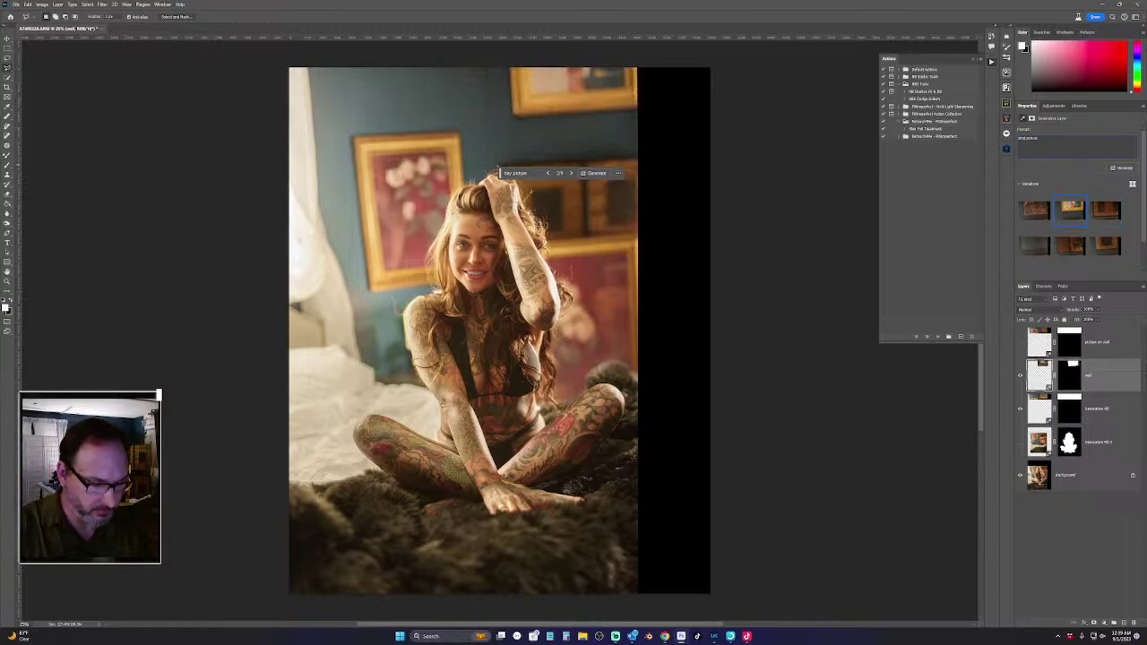
# Generate variations with the prompt "small picture", delete all three, and select the second "tiny picture" variation again
pyautogui.press('Return')
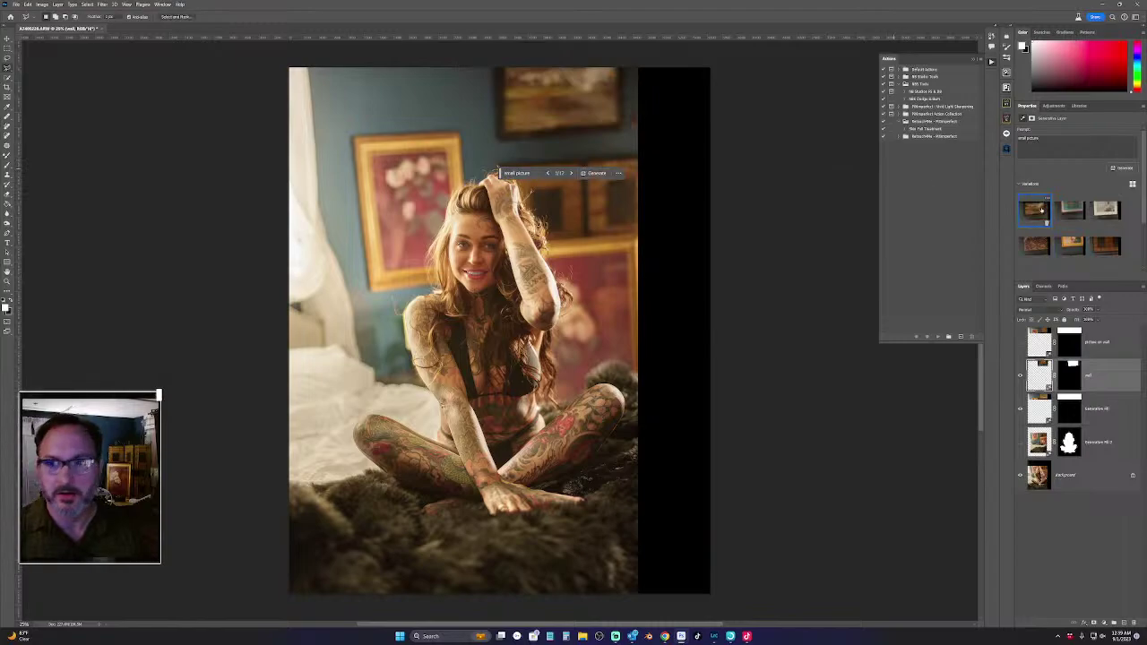
pyautogui.click(1068, 209)
pyautogui.click(1035, 209)
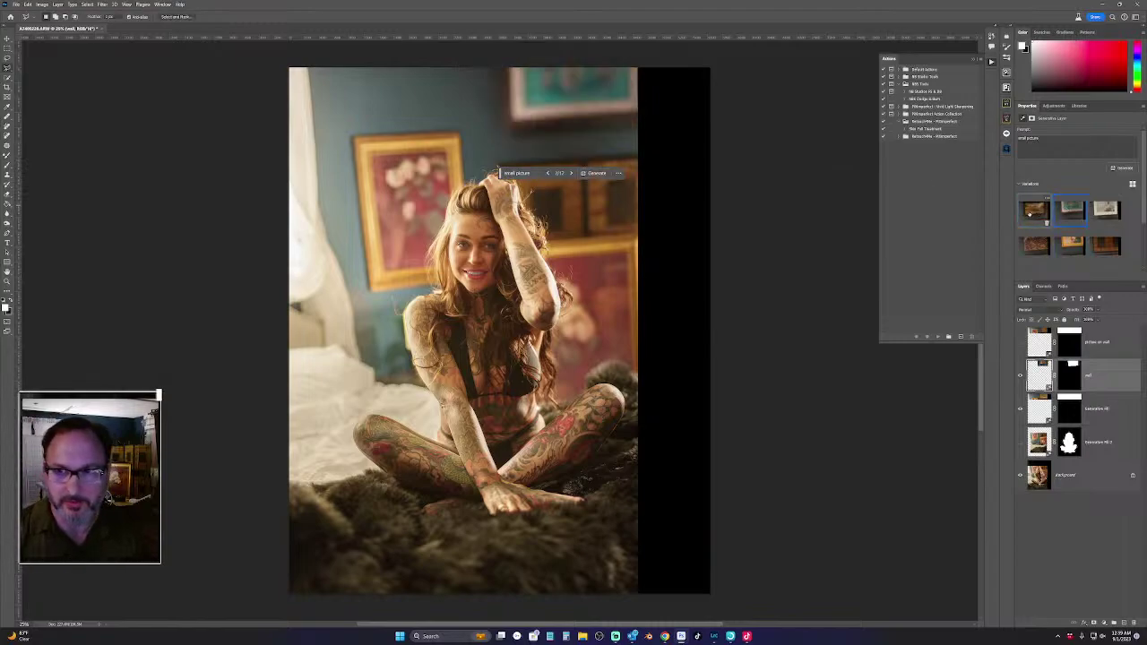
pyautogui.click(1115, 219)
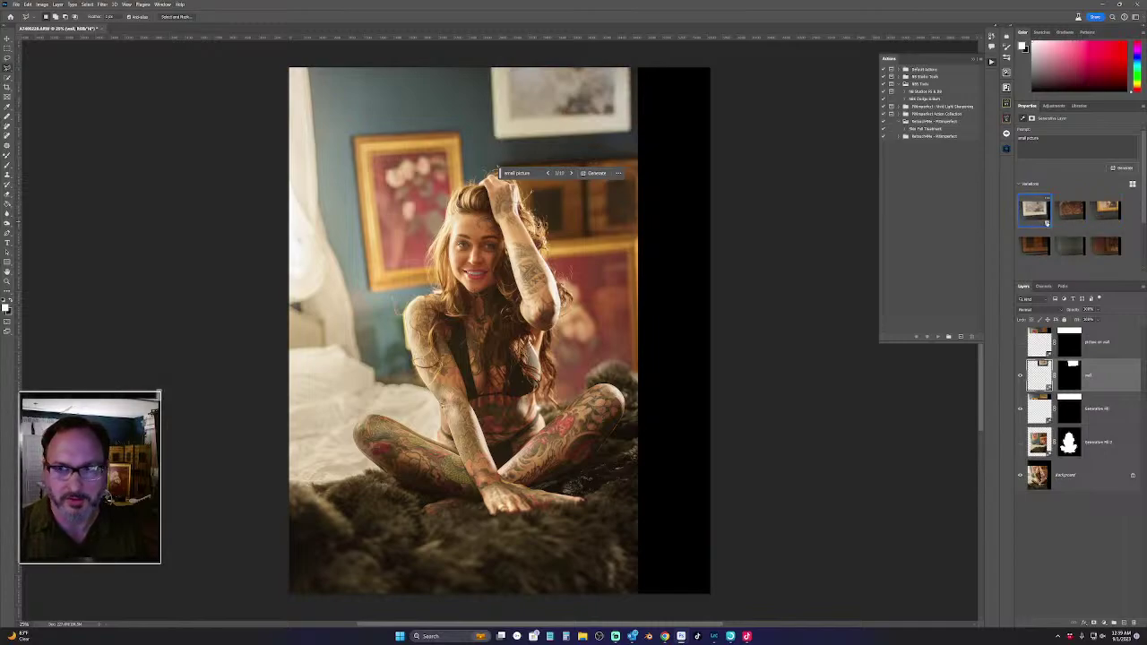
pyautogui.click(1040, 213)
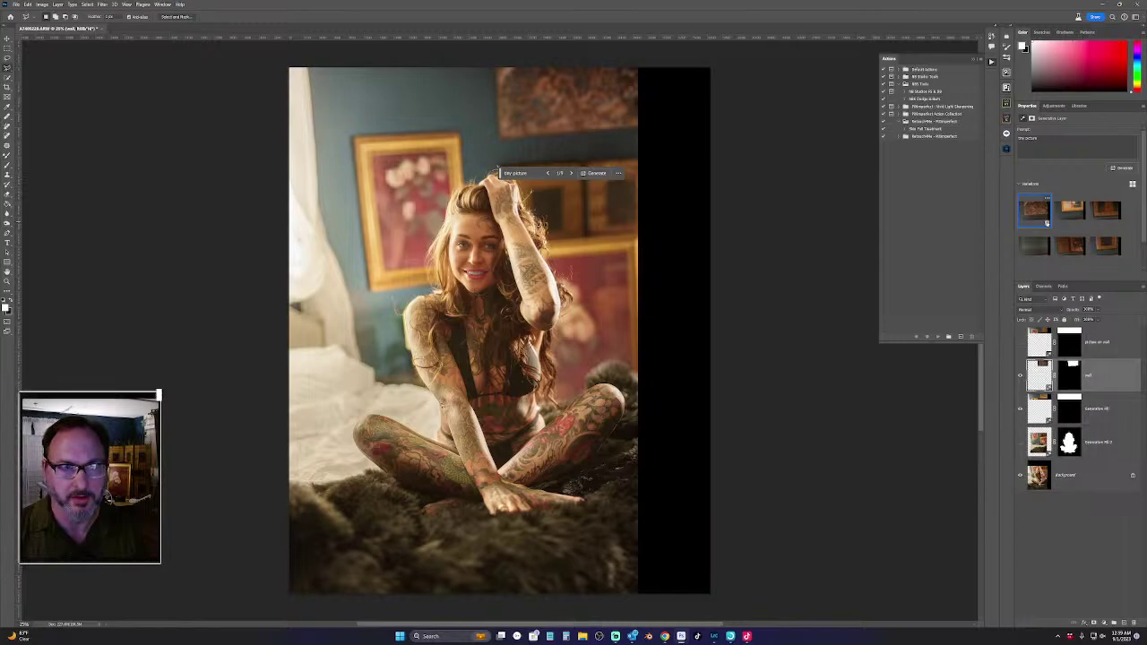
pyautogui.click(1072, 212)
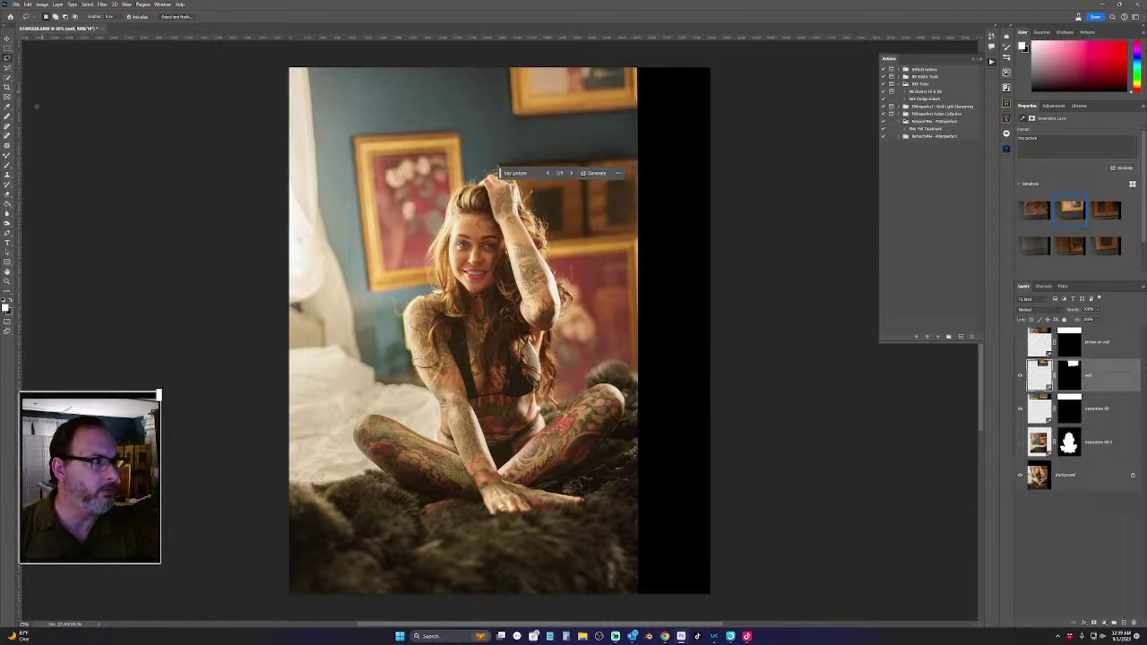
# Outline the left part of the gold-framed picture above the subject with the Patch tool and rasterize the wall layer's smart object
pyautogui.press('j')
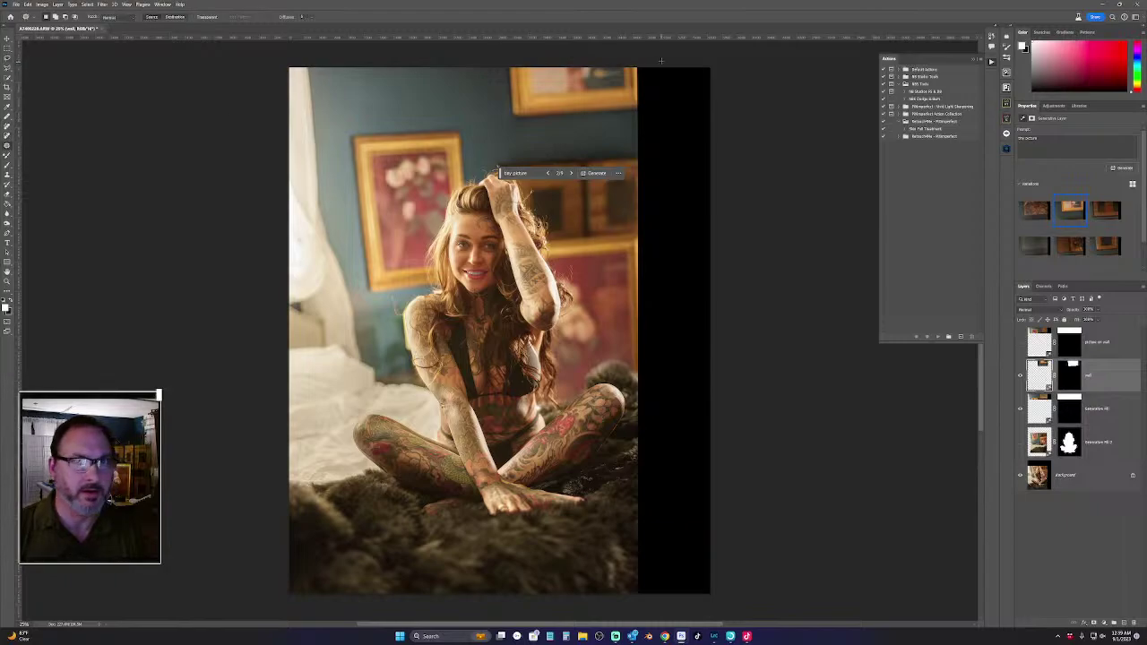
pyautogui.moveTo(497, 56)
pyautogui.mouseDown()
pyautogui.moveTo(509, 130)
pyautogui.moveTo(568, 112)
pyautogui.moveTo(559, 49)
pyautogui.moveTo(540, 50)
pyautogui.moveTo(518, 128)
pyautogui.mouseUp()
pyautogui.moveTo(499, 67)
pyautogui.mouseDown()
pyautogui.moveTo(508, 126)
pyautogui.moveTo(548, 130)
pyautogui.mouseUp()
pyautogui.moveTo(537, 51); pyautogui.dragTo(536, 54)
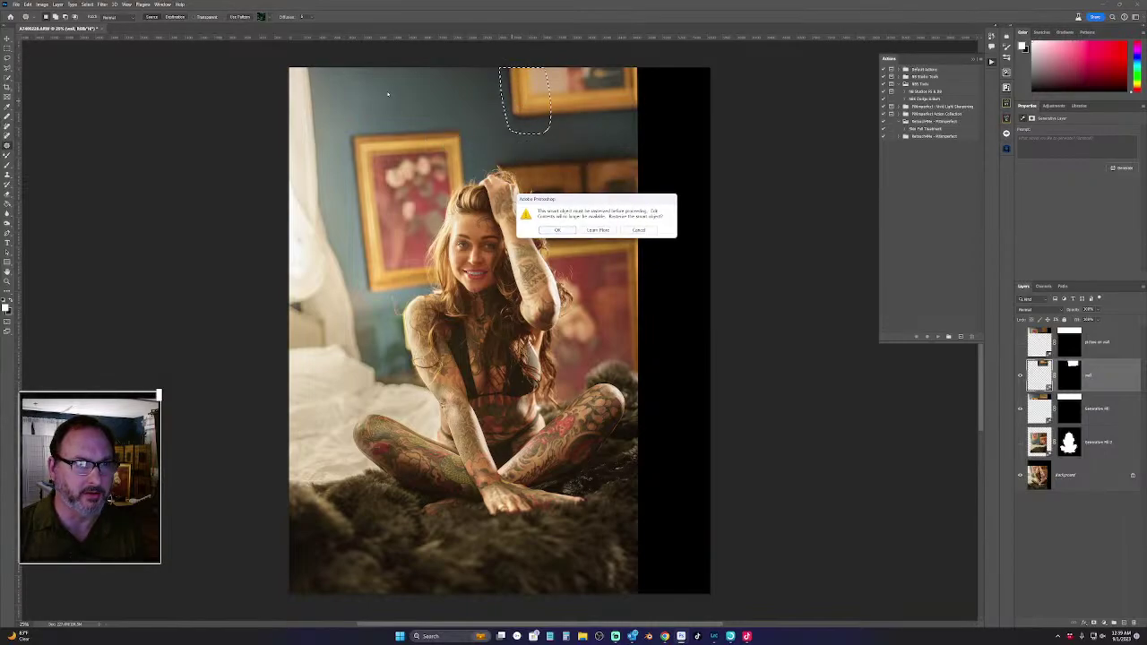
pyautogui.click(566, 230)
# Try to patch the gold-framed picture with the plain blue wall beside it, and undo the patches
pyautogui.moveTo(528, 100); pyautogui.dragTo(351, 94)
pyautogui.hotkey('ctrl', 'd')
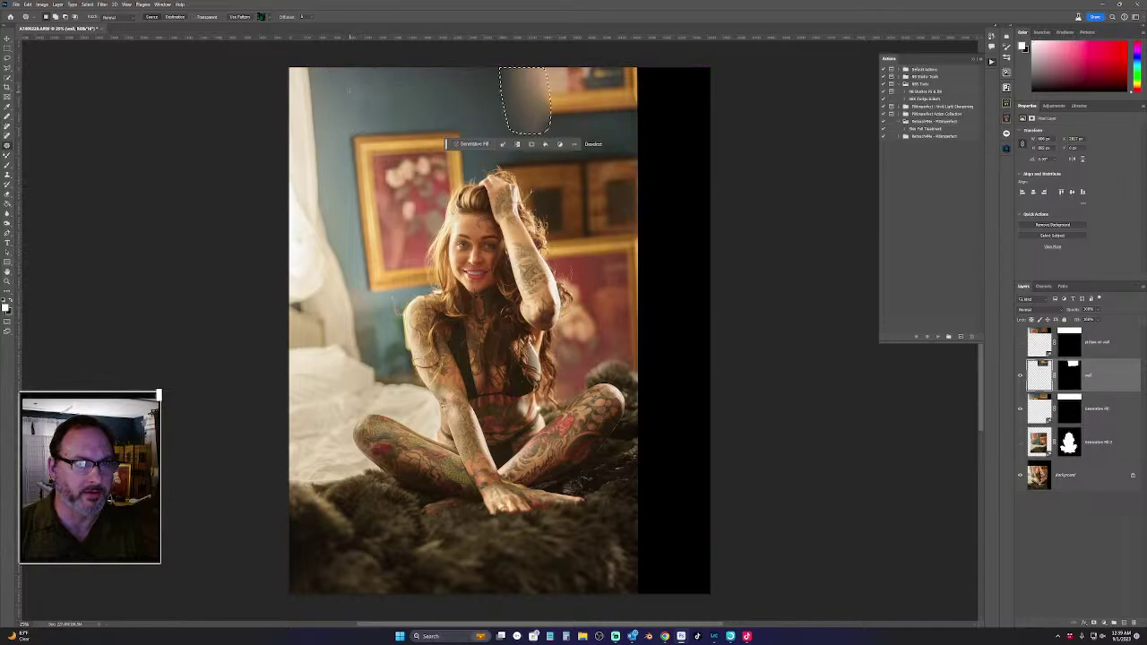
pyautogui.moveTo(504, 78)
pyautogui.mouseDown()
pyautogui.moveTo(538, 72)
pyautogui.moveTo(591, 132)
pyautogui.moveTo(507, 85)
pyautogui.moveTo(491, 60)
pyautogui.mouseUp()
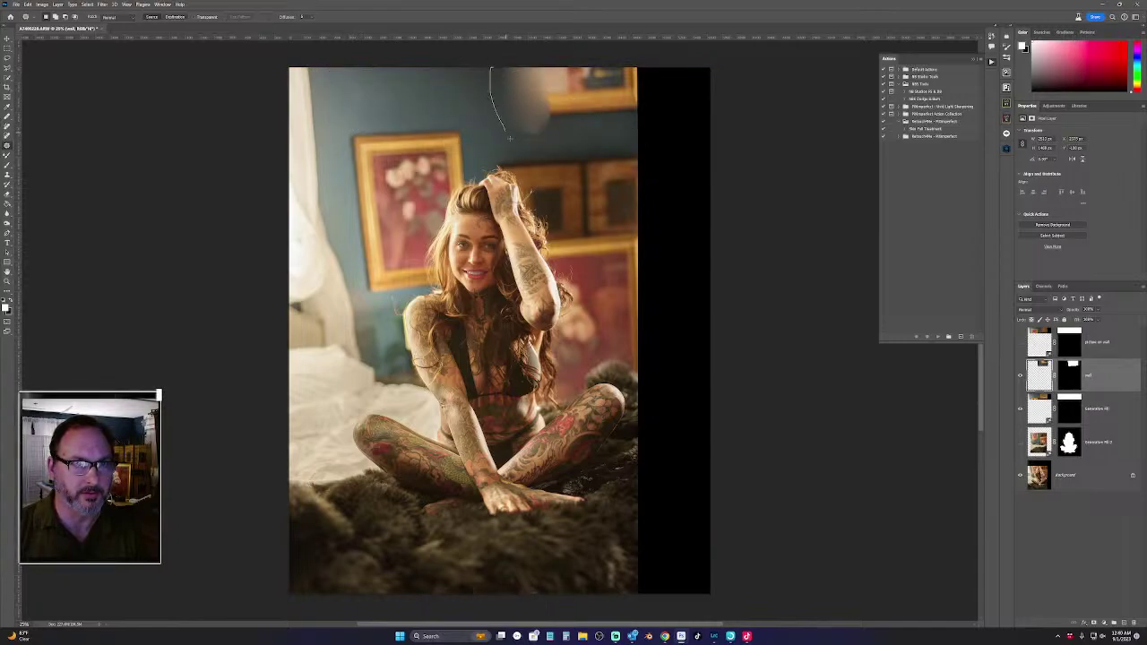
pyautogui.moveTo(510, 138)
pyautogui.mouseDown()
pyautogui.moveTo(559, 144)
pyautogui.moveTo(614, 127)
pyautogui.mouseUp()
pyautogui.moveTo(657, 81); pyautogui.dragTo(657, 71)
pyautogui.moveTo(556, 99); pyautogui.dragTo(379, 80)
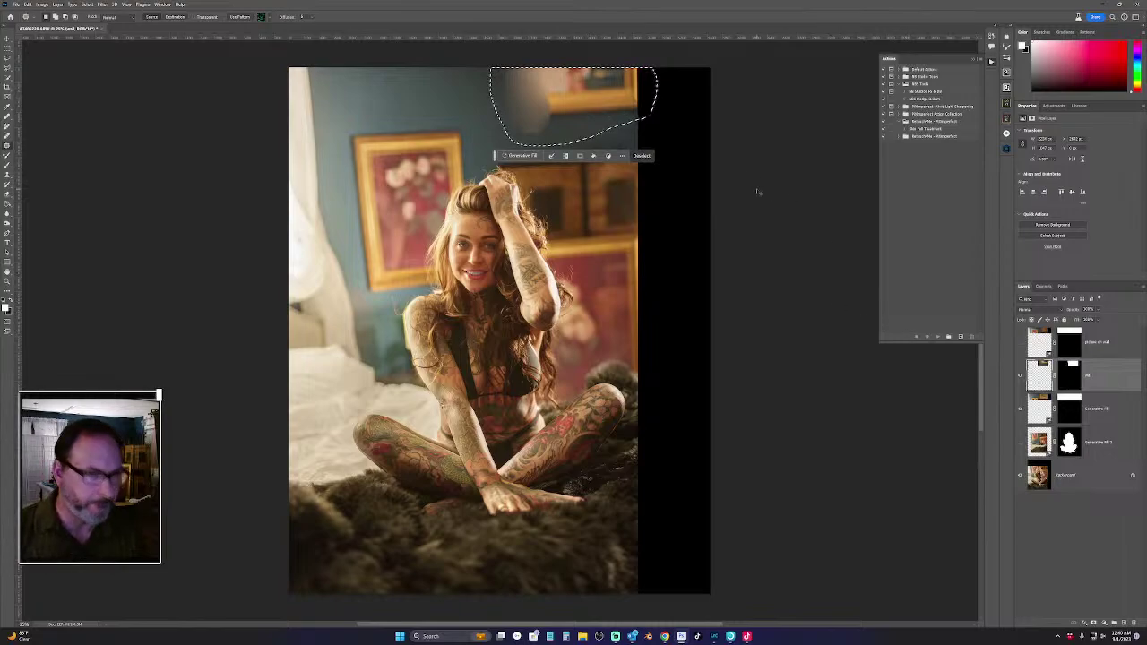
pyautogui.hotkey('ctrl', 'z')
pyautogui.hotkey('ctrl', 'z')
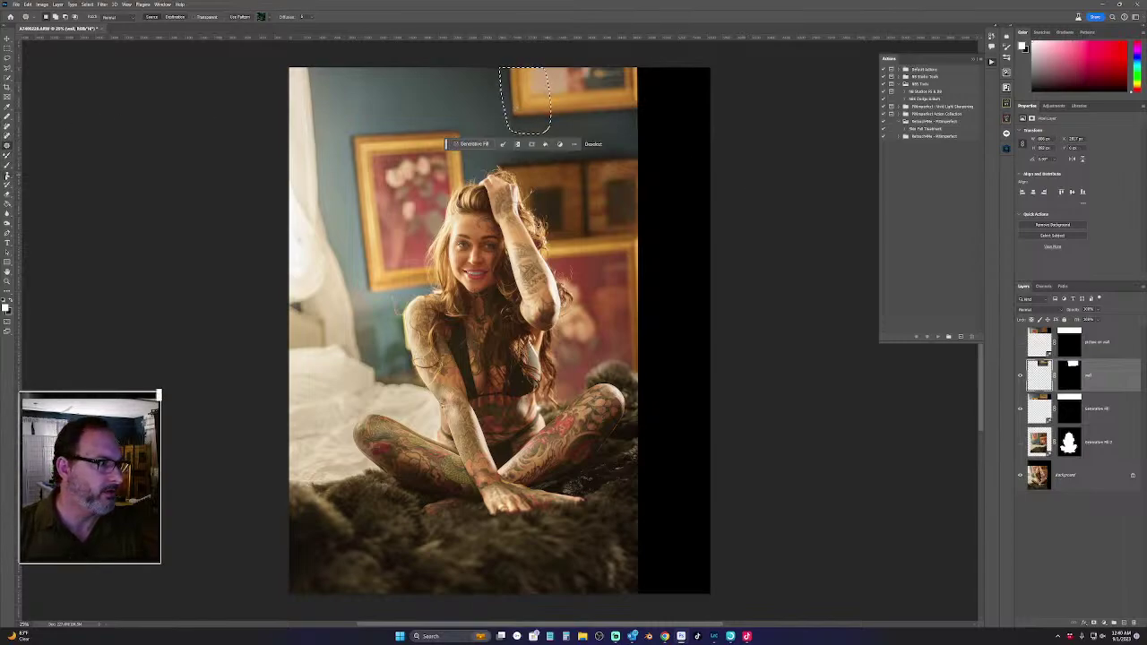
# Clear the selection and set the Clone Stamp to a larger brush that samples Current & Below
pyautogui.press('s')
pyautogui.hotkey('ctrl', 'd')
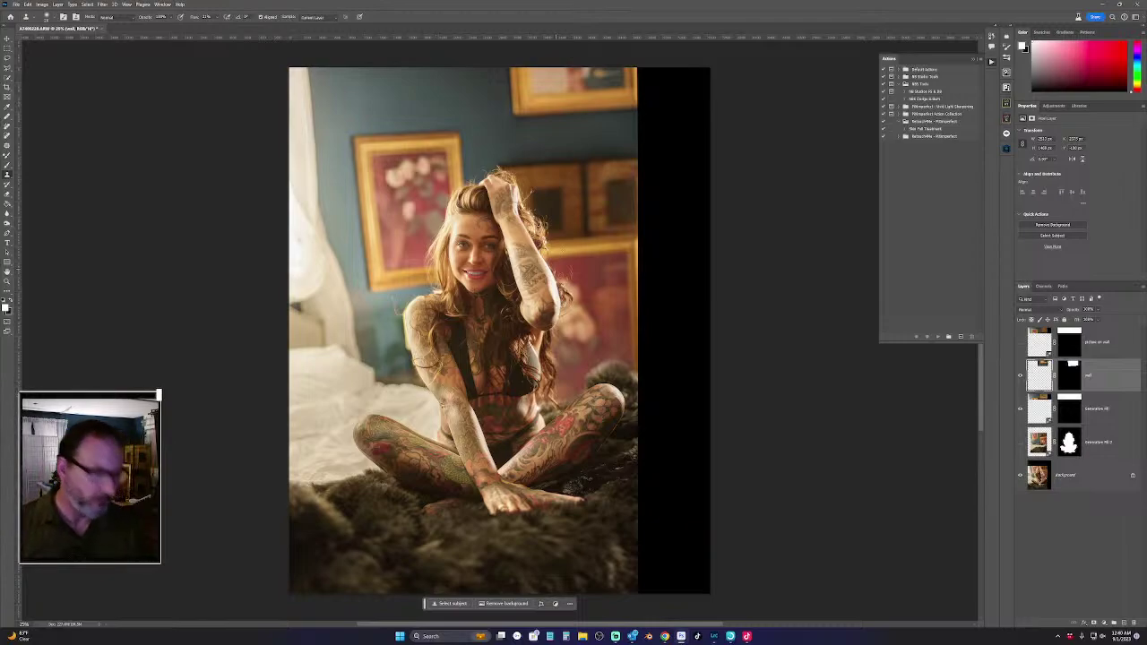
pyautogui.press('alt')
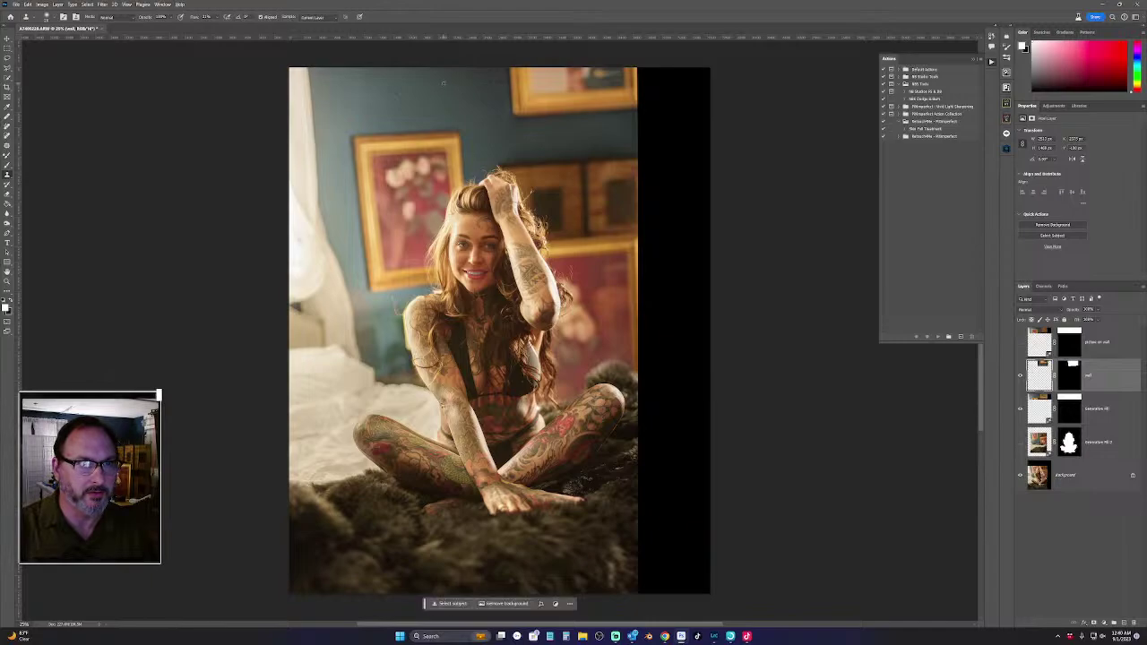
pyautogui.press(']')
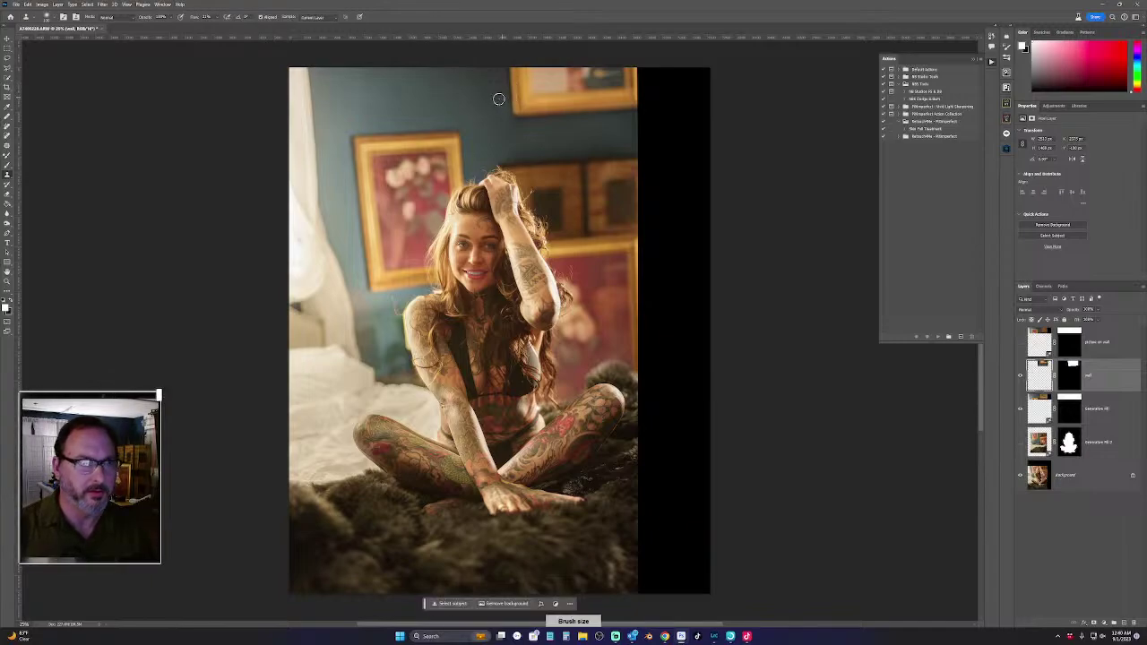
pyautogui.click(333, 18)
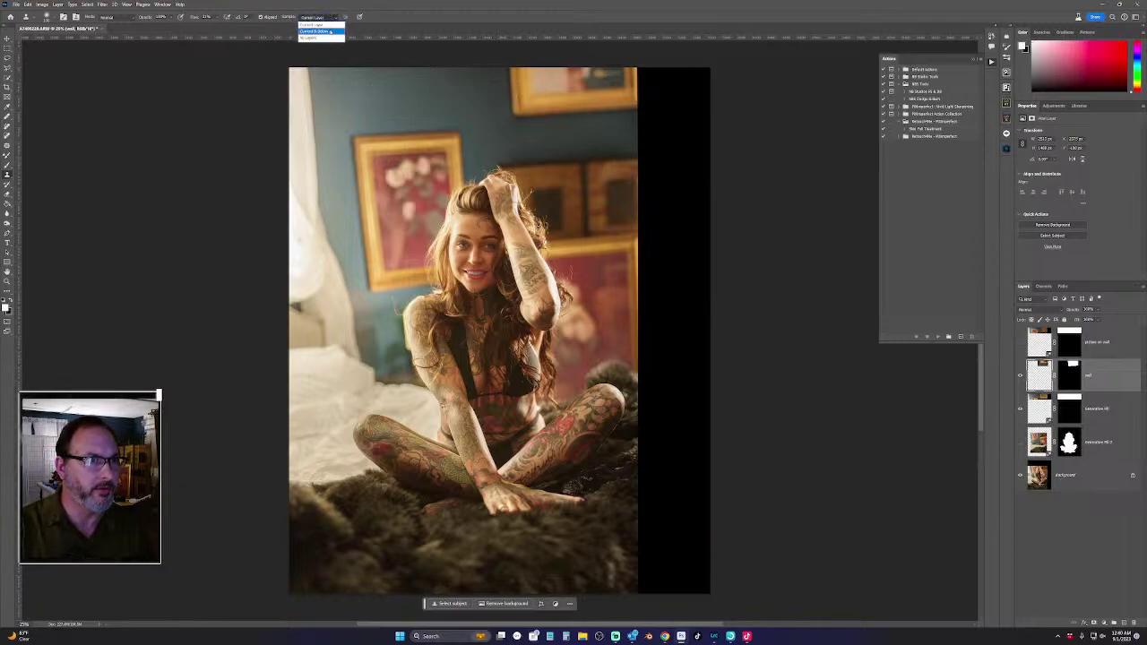
pyautogui.click(330, 32)
# Clone the plain blue wall over the left edge of the gold-framed picture above the subject
pyautogui.press('alt')
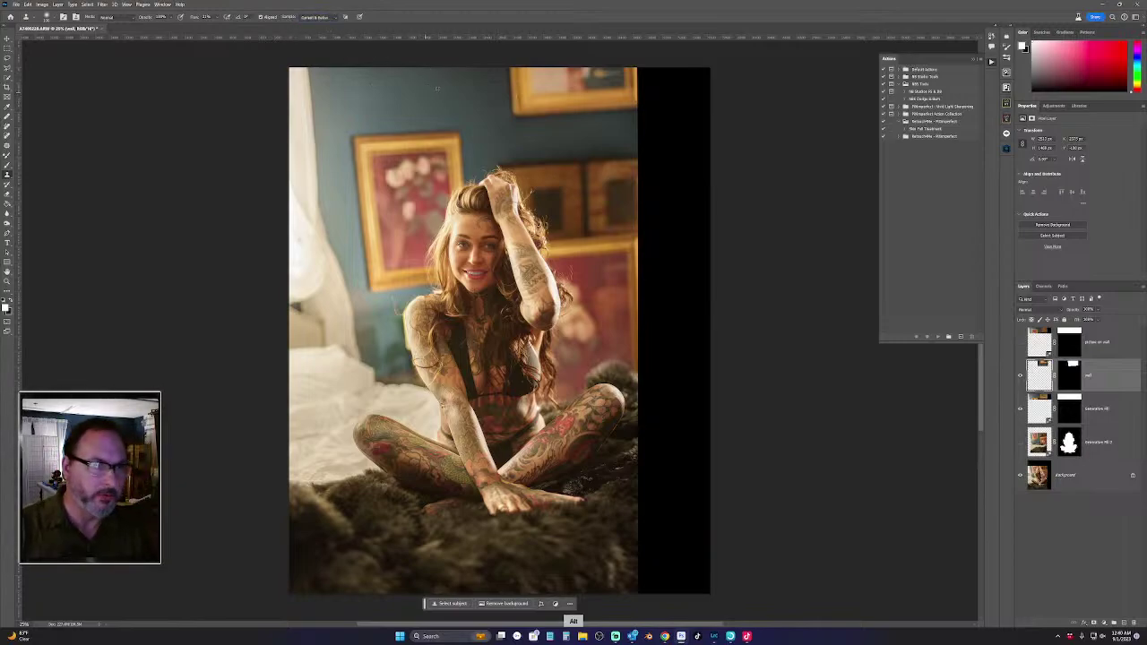
pyautogui.moveTo(512, 99)
pyautogui.mouseDown()
pyautogui.moveTo(509, 74)
pyautogui.moveTo(518, 106)
pyautogui.moveTo(516, 84)
pyautogui.mouseUp()
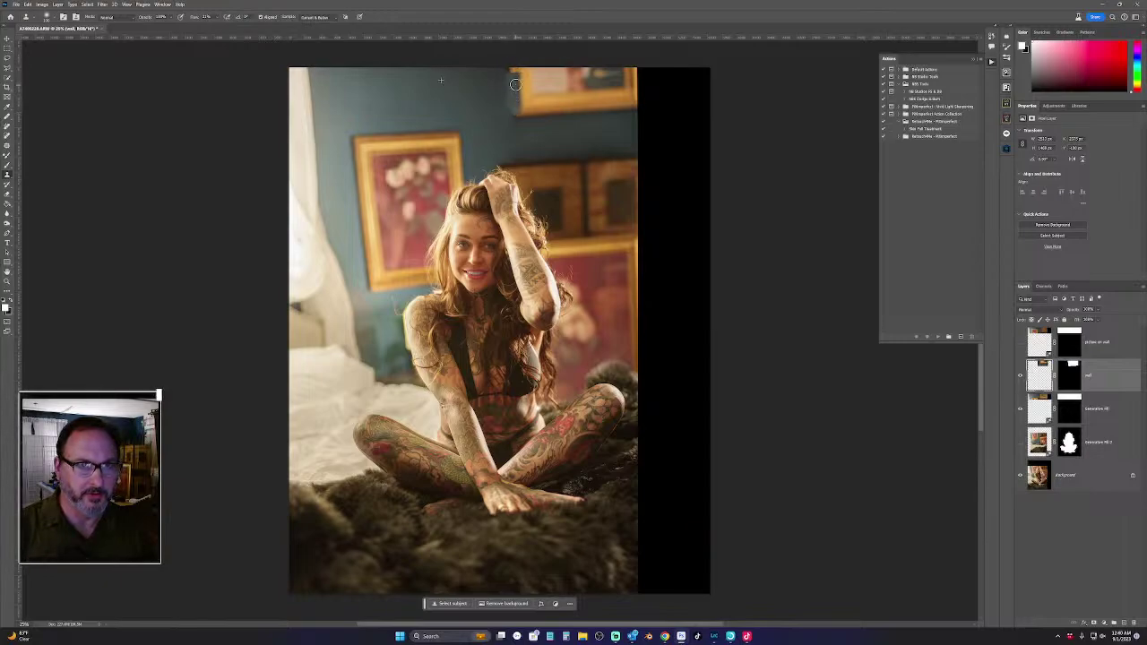
pyautogui.press('alt')
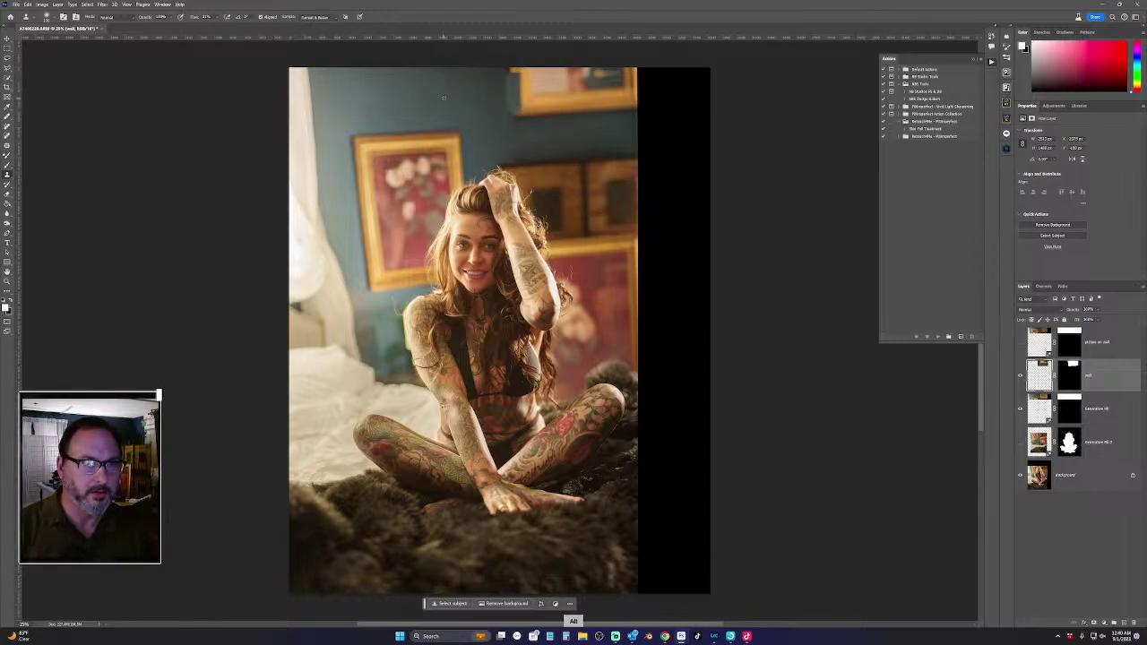
pyautogui.keyDown('alt'); pyautogui.click(442, 99); pyautogui.keyUp('alt')
pyautogui.moveTo(517, 69)
pyautogui.mouseDown()
pyautogui.moveTo(523, 115)
pyautogui.moveTo(519, 105)
pyautogui.mouseUp()
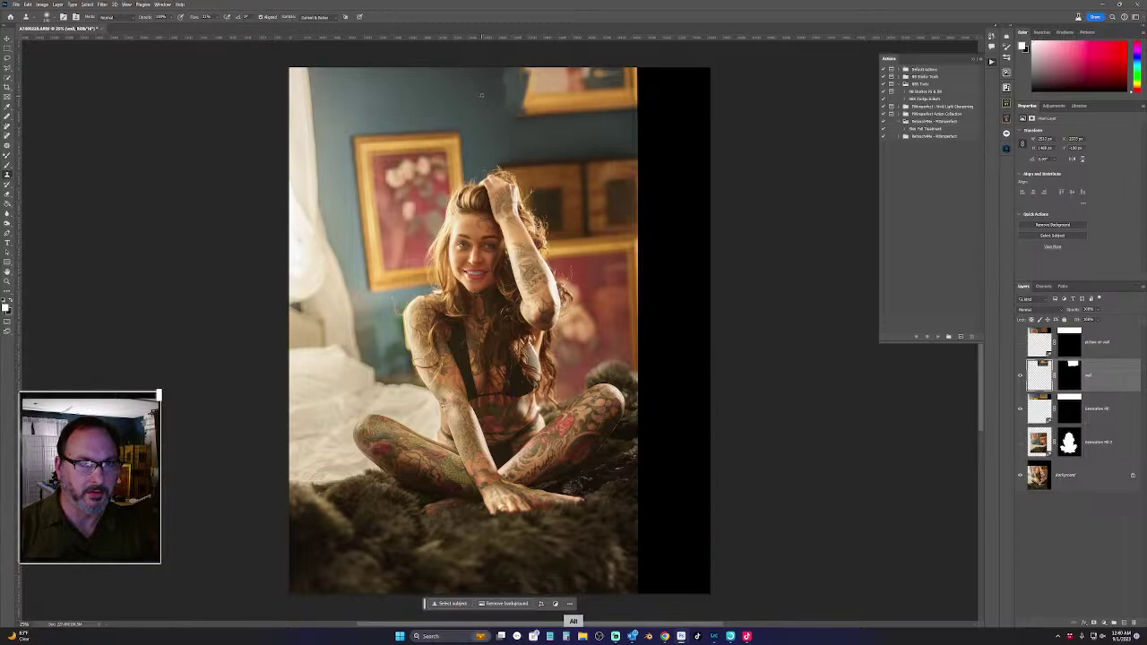
# Enlarge the Clone Stamp brush and clone blue wall across the upper part of the gold-framed picture
pyautogui.keyDown('alt'); pyautogui.click(466, 88); pyautogui.keyUp('alt')
pyautogui.press(']')
pyautogui.press(']')
pyautogui.press('[')
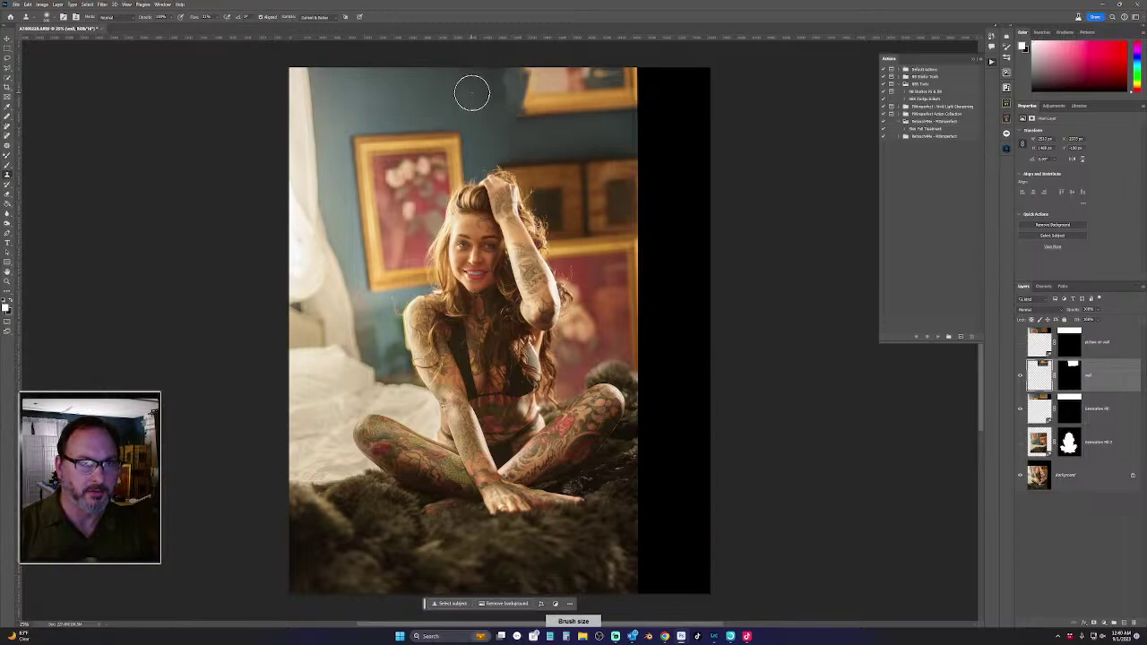
pyautogui.moveTo(511, 91)
pyautogui.mouseDown()
pyautogui.moveTo(538, 78)
pyautogui.moveTo(527, 70)
pyautogui.moveTo(515, 92)
pyautogui.moveTo(519, 105)
pyautogui.moveTo(532, 82)
pyautogui.moveTo(529, 111)
pyautogui.moveTo(539, 94)
pyautogui.moveTo(508, 90)
pyautogui.moveTo(508, 73)
pyautogui.moveTo(539, 107)
pyautogui.moveTo(538, 97)
pyautogui.moveTo(506, 107)
pyautogui.moveTo(464, 91)
pyautogui.moveTo(469, 76)
pyautogui.moveTo(532, 73)
pyautogui.moveTo(514, 79)
pyautogui.moveTo(514, 69)
pyautogui.moveTo(642, 75)
pyautogui.moveTo(568, 83)
pyautogui.moveTo(627, 71)
pyautogui.mouseUp()
# Resample the blue wall and clone it over the remaining lower frame of the picture out to the image's right edge
pyautogui.press('alt')
pyautogui.keyDown('alt'); pyautogui.click(468, 77); pyautogui.keyUp('alt')
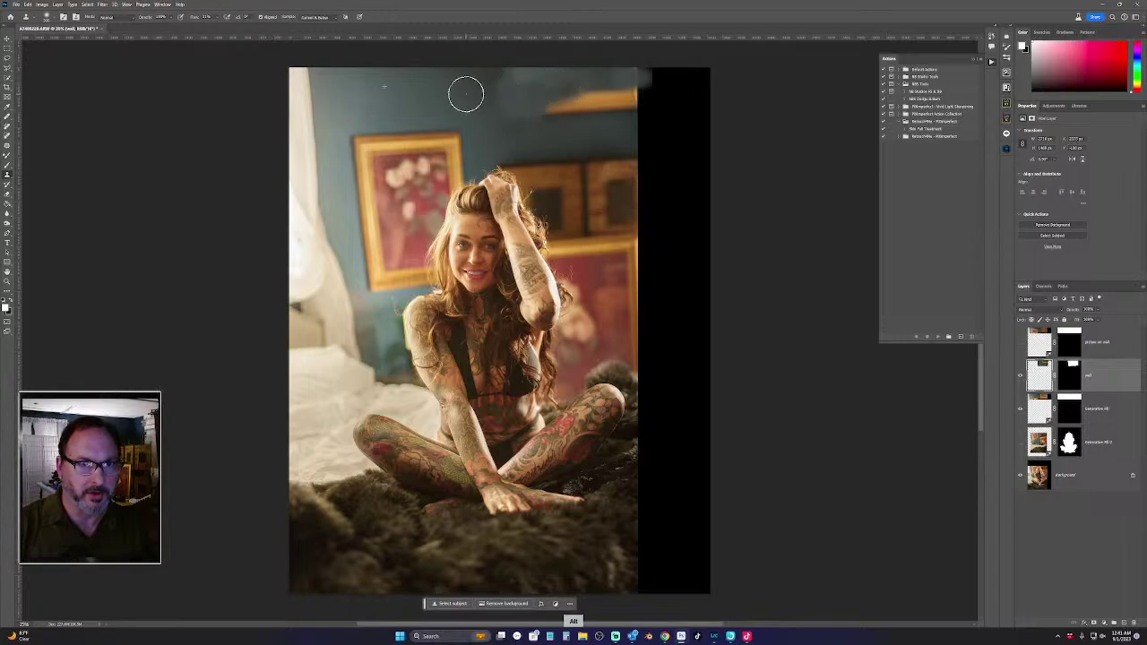
pyautogui.keyDown('alt'); pyautogui.click(567, 105); pyautogui.keyUp('alt')
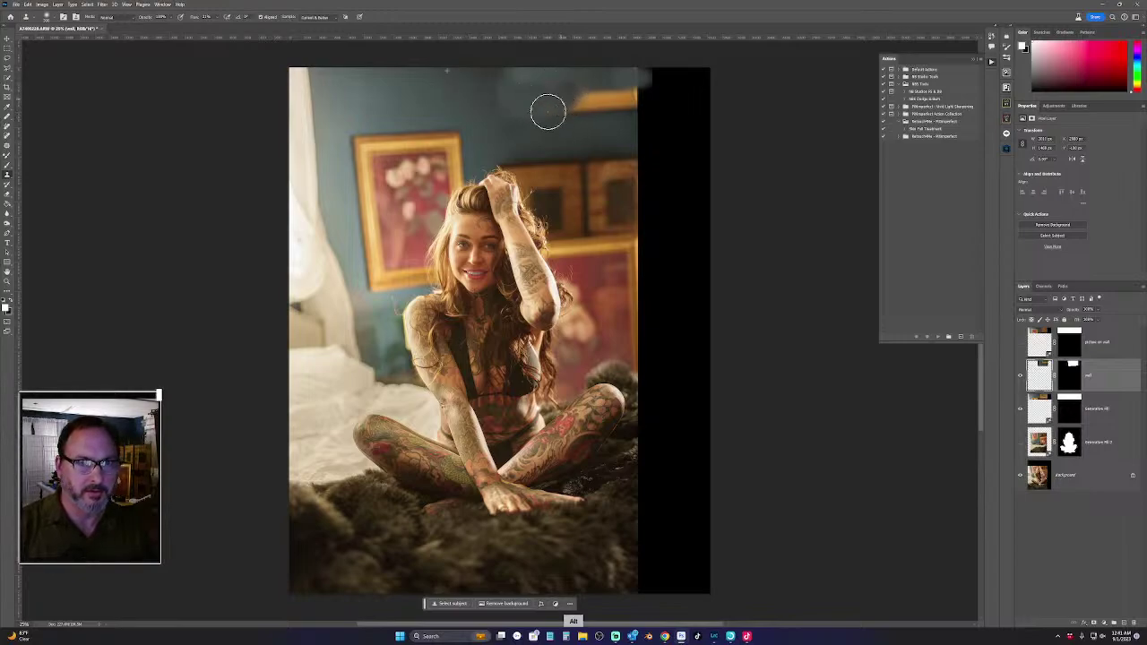
pyautogui.moveTo(577, 96); pyautogui.dragTo(561, 120)
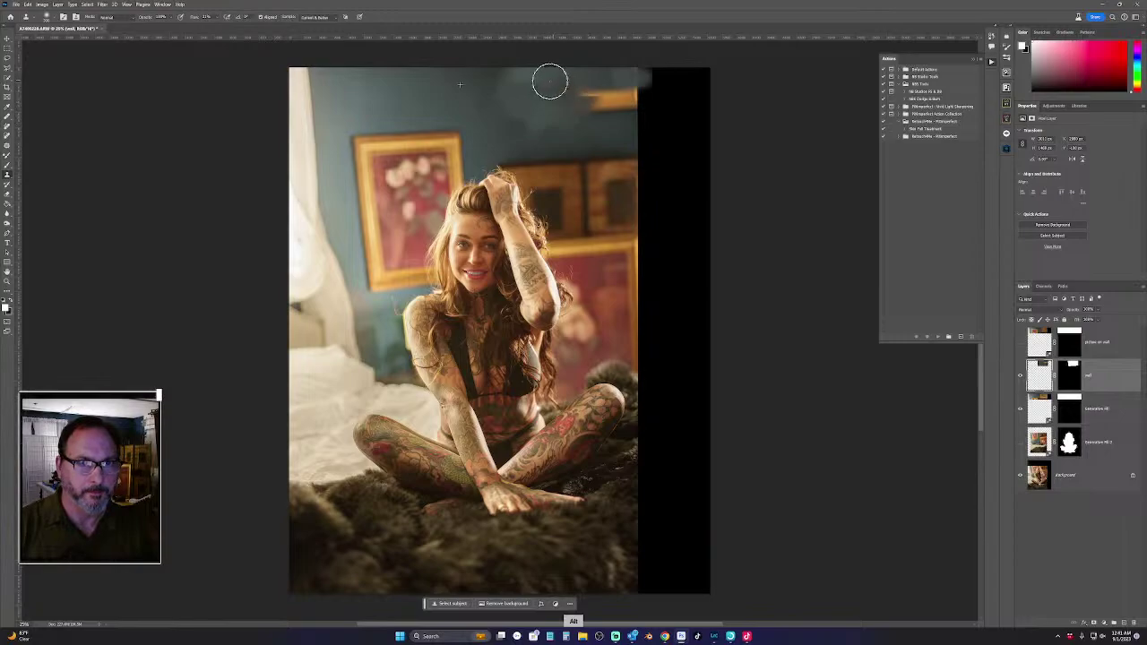
pyautogui.keyDown('alt'); pyautogui.click(455, 95); pyautogui.keyUp('alt')
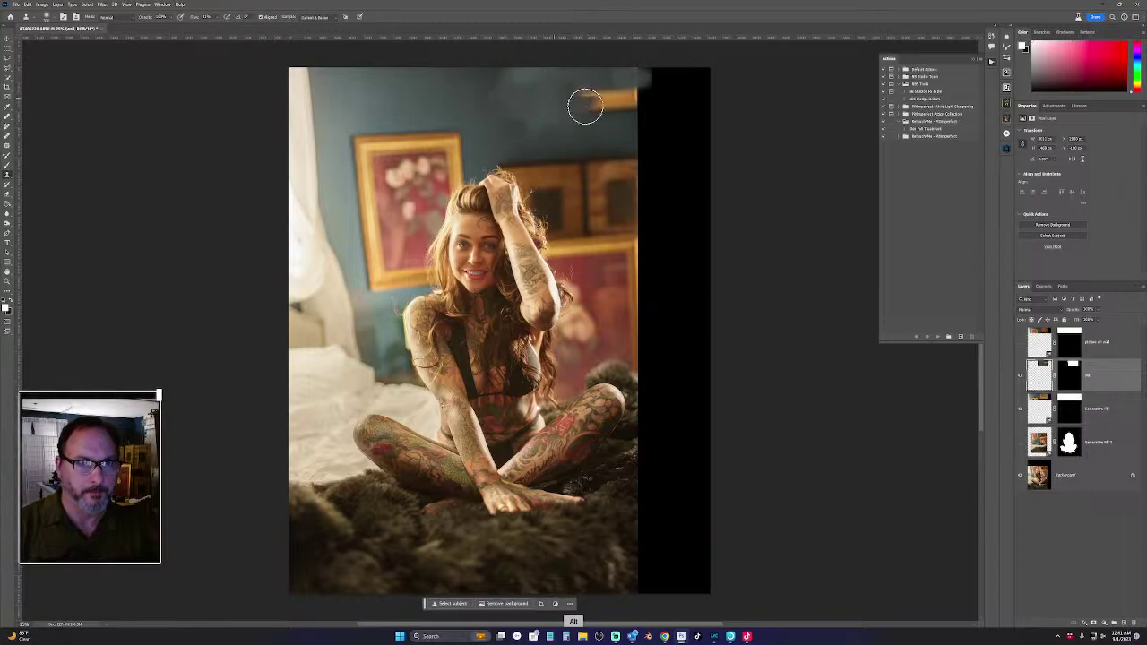
pyautogui.moveTo(572, 95)
pyautogui.mouseDown()
pyautogui.moveTo(606, 88)
pyautogui.moveTo(597, 114)
pyautogui.moveTo(613, 94)
pyautogui.moveTo(620, 111)
pyautogui.moveTo(631, 92)
pyautogui.moveTo(620, 113)
pyautogui.moveTo(590, 96)
pyautogui.moveTo(593, 118)
pyautogui.moveTo(628, 105)
pyautogui.moveTo(612, 81)
pyautogui.mouseUp()
pyautogui.keyDown('alt'); pyautogui.click(497, 99); pyautogui.keyUp('alt')
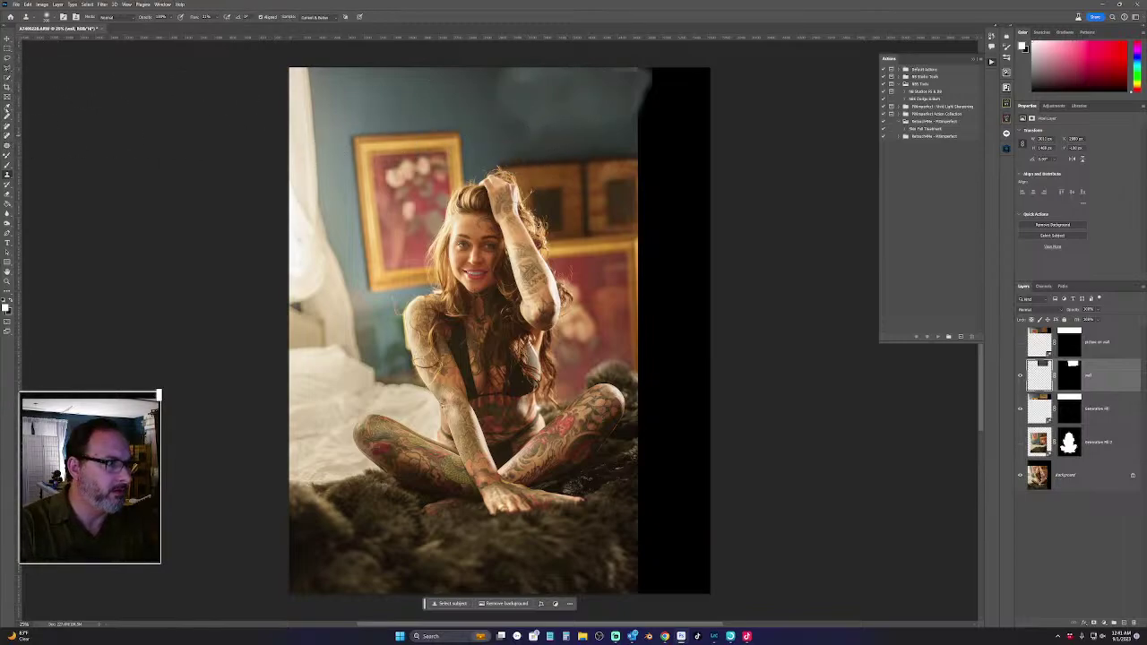
# Activate the Patch tool and target the layer mask of the "wall" layer
pyautogui.click(11, 148)
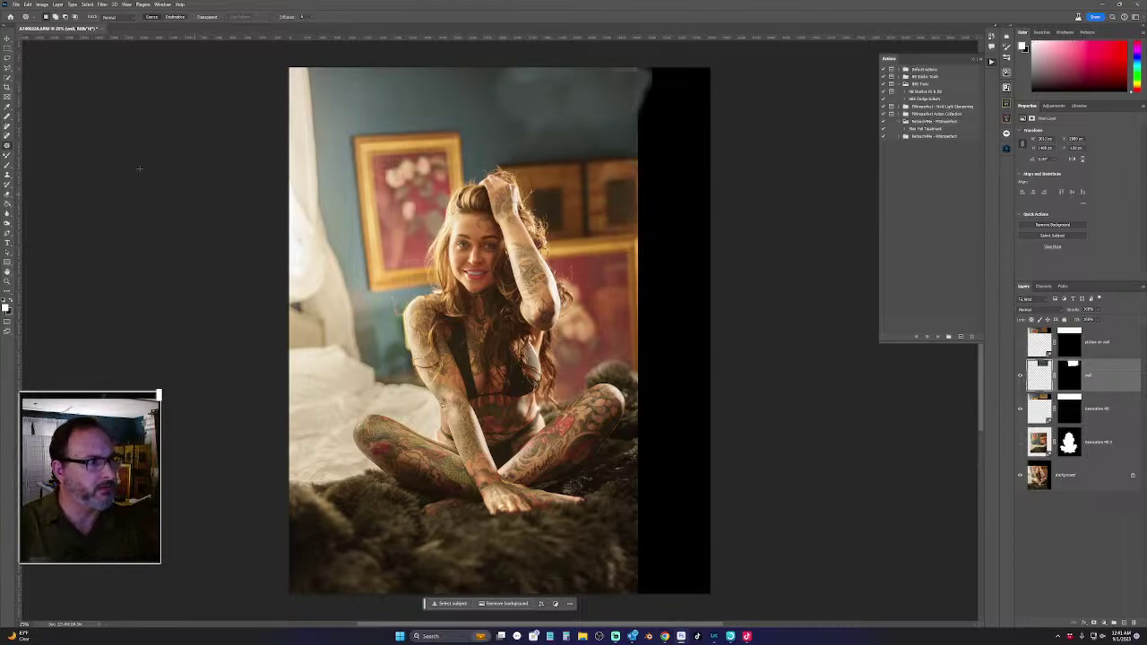
pyautogui.click(1070, 384)
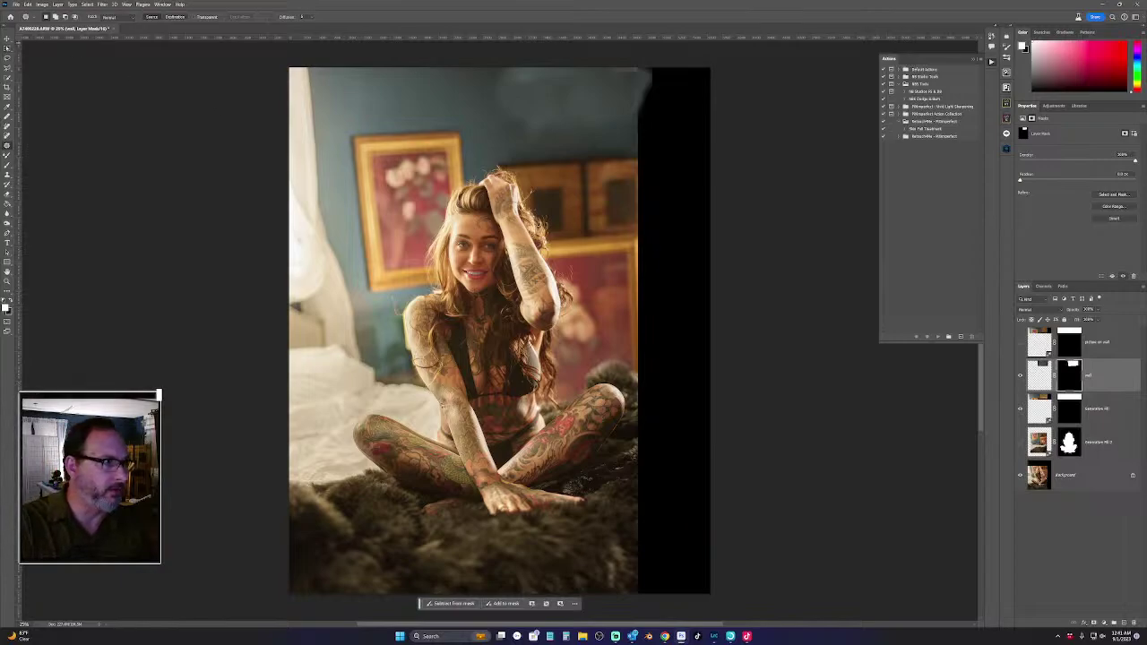
# Try a Generative Fill with the prompt "wall" on a lassoed patch of wall above the woman's head
pyautogui.press('l')
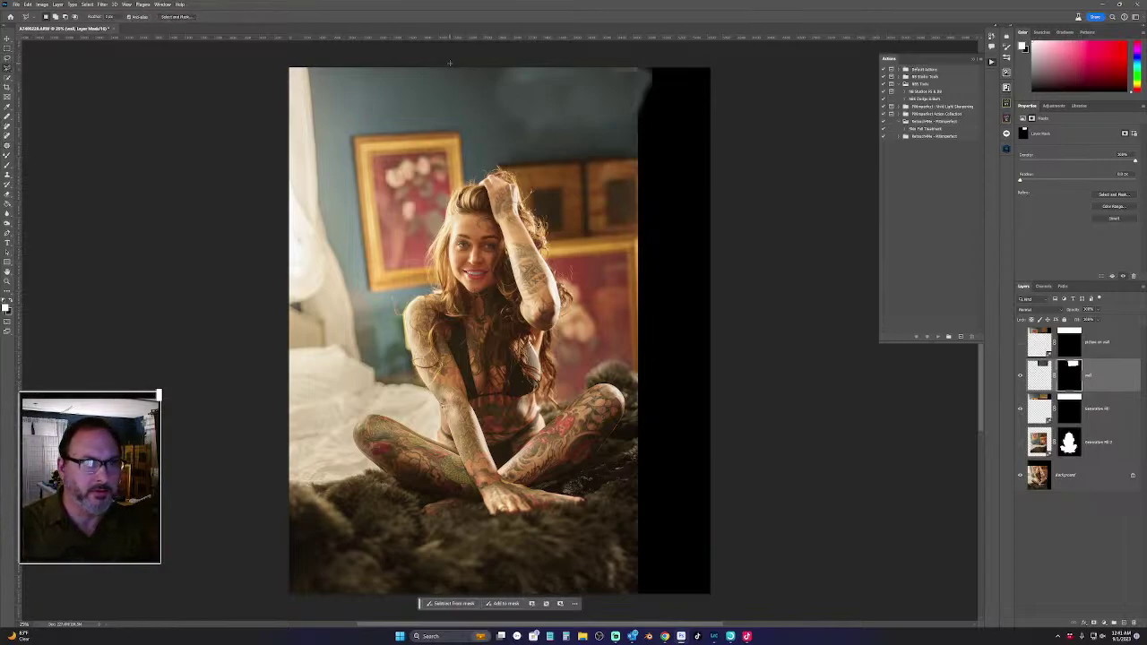
pyautogui.moveTo(450, 63)
pyautogui.mouseDown()
pyautogui.moveTo(477, 143)
pyautogui.moveTo(506, 154)
pyautogui.moveTo(649, 136)
pyautogui.moveTo(655, 70)
pyautogui.moveTo(645, 60)
pyautogui.moveTo(449, 64)
pyautogui.mouseUp()
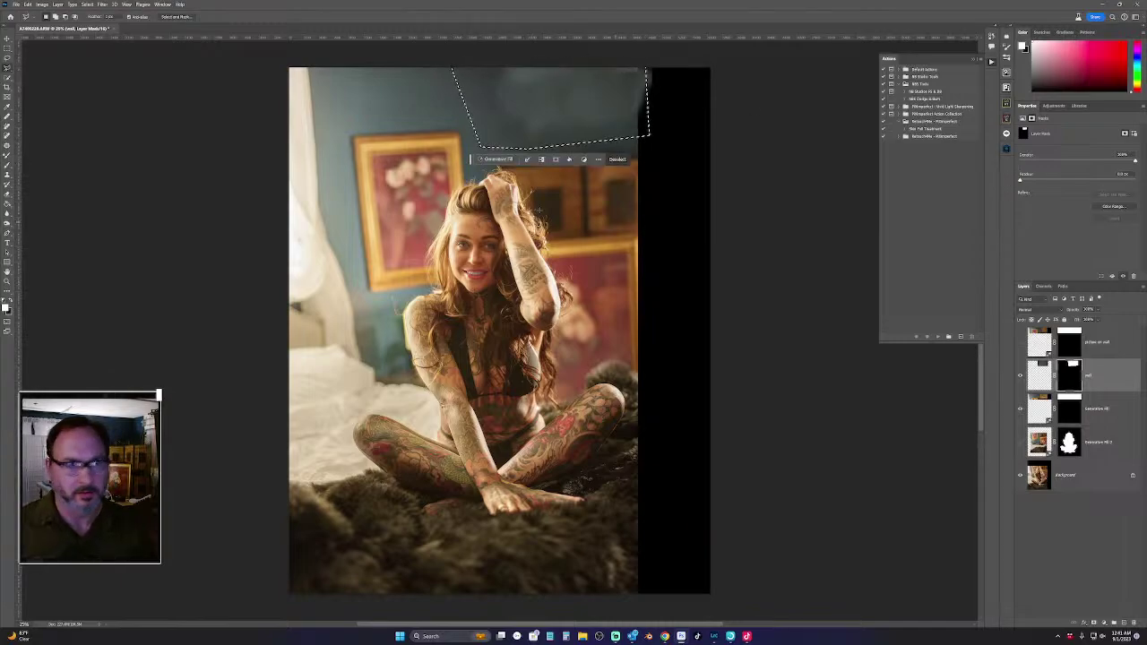
pyautogui.click(495, 159)
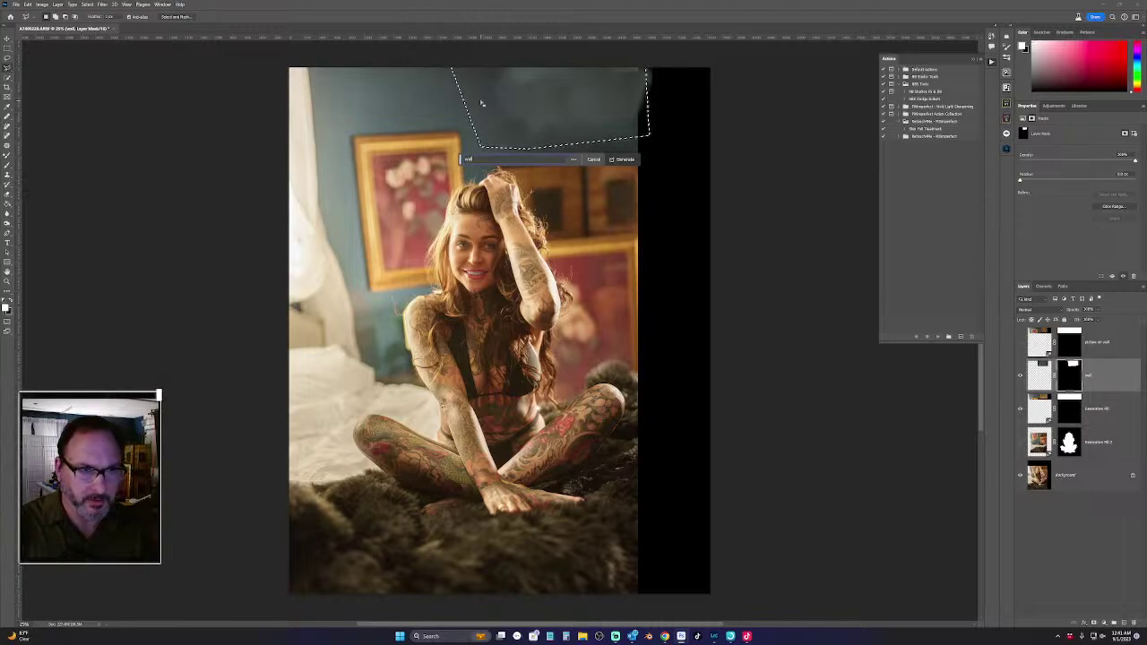
pyautogui.press('Return')
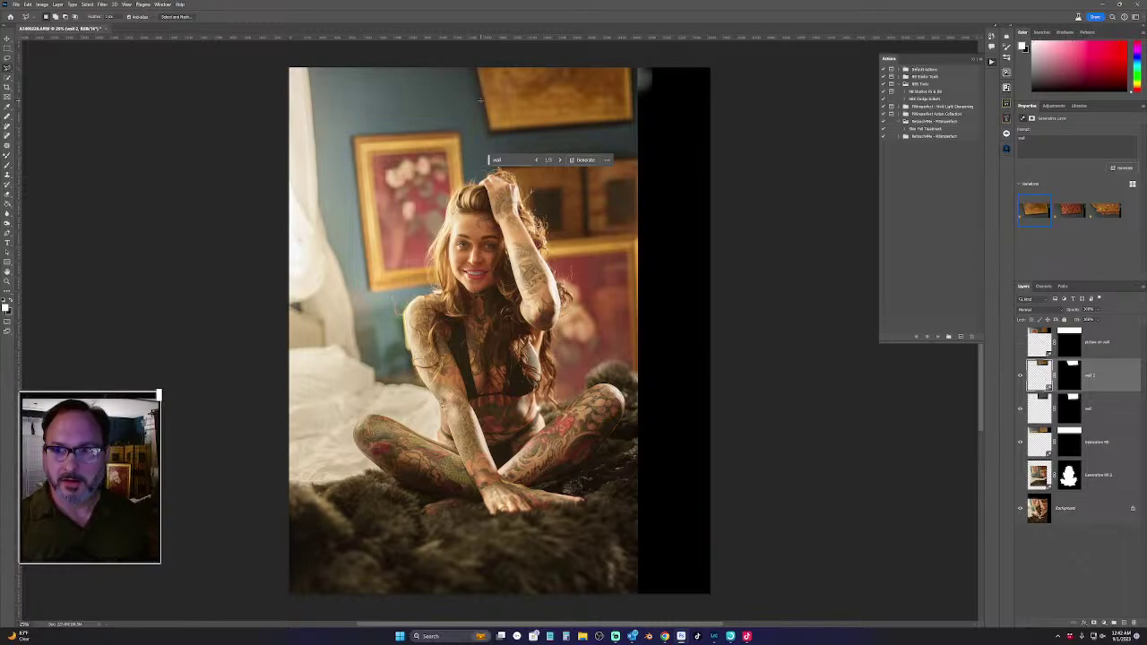
pyautogui.click(1076, 211)
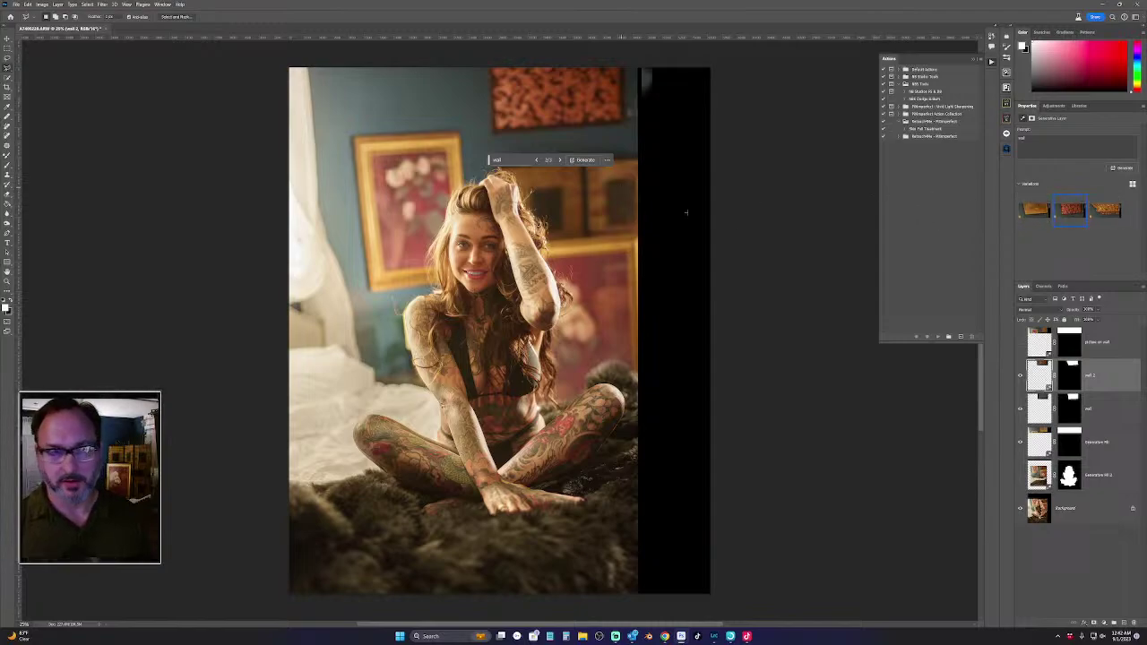
pyautogui.moveTo(1129, 383); pyautogui.dragTo(1134, 623)
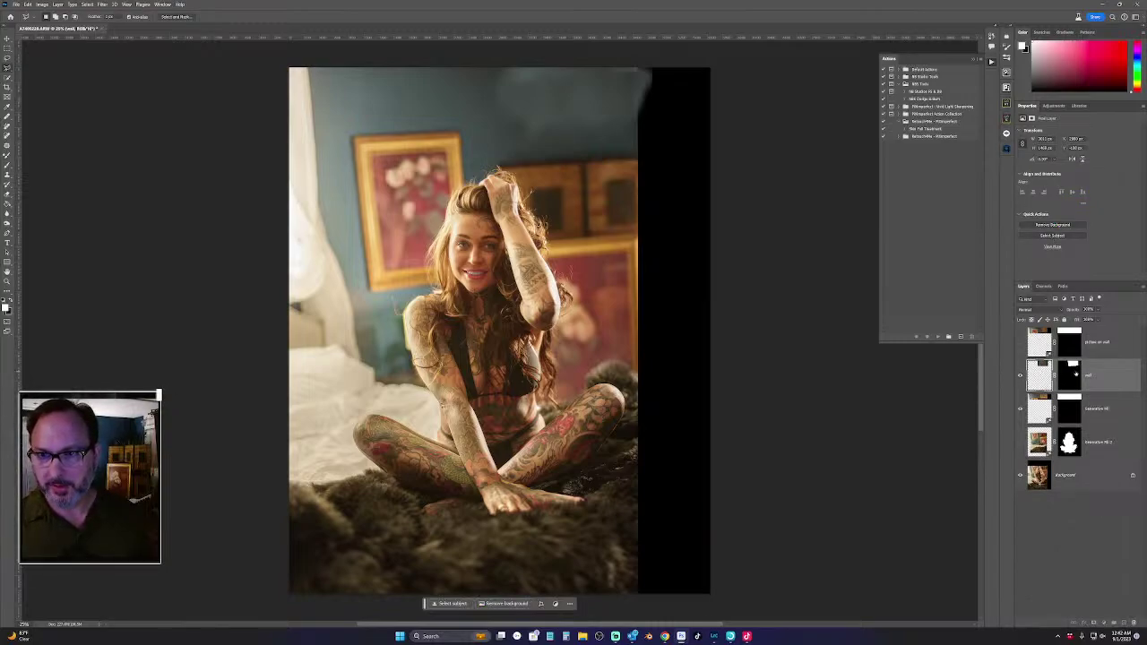
# Revert the document to the Layer Visibility history state before the Patch Tool and Clone Stamp edits
pyautogui.click(991, 47)
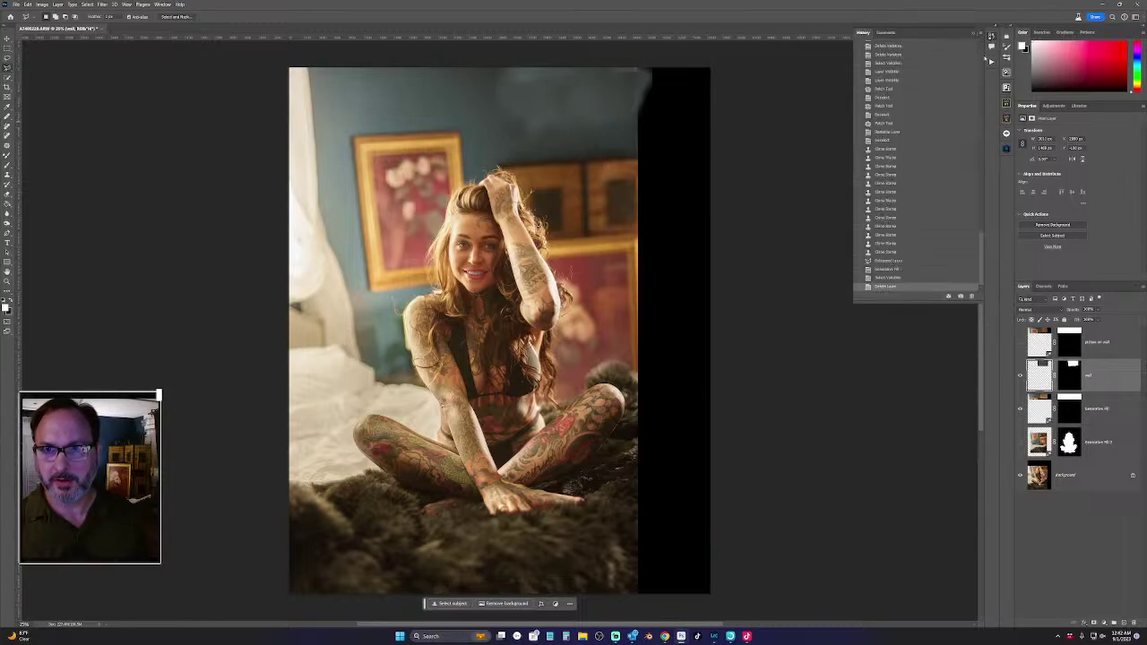
pyautogui.click(888, 140)
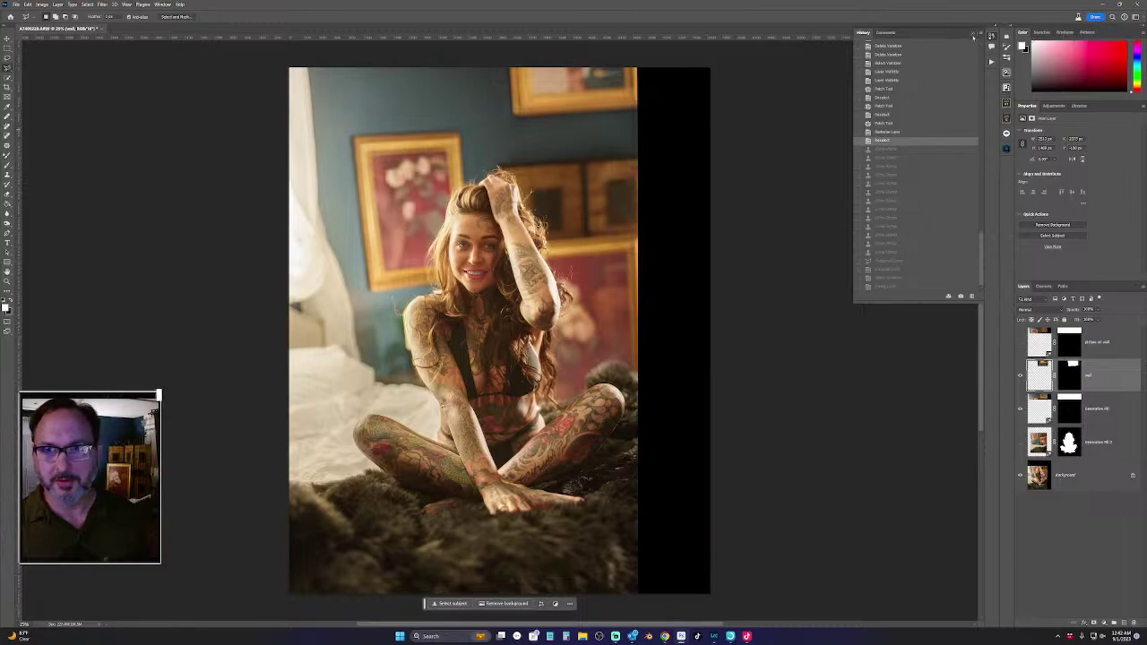
pyautogui.click(973, 36)
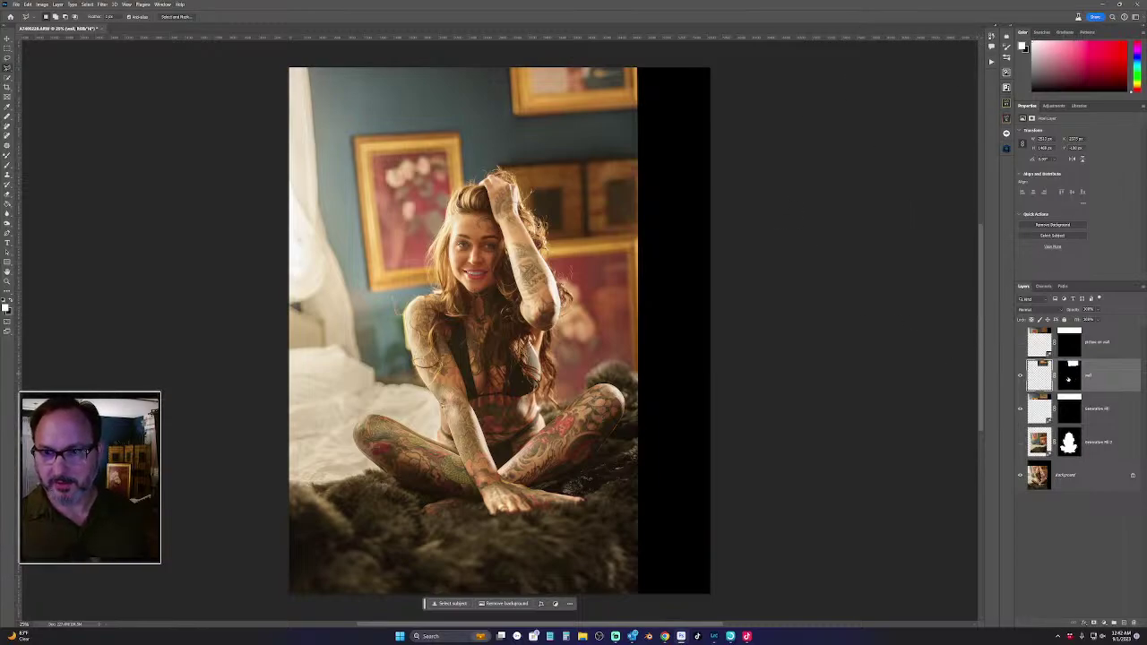
pyautogui.click(1032, 382)
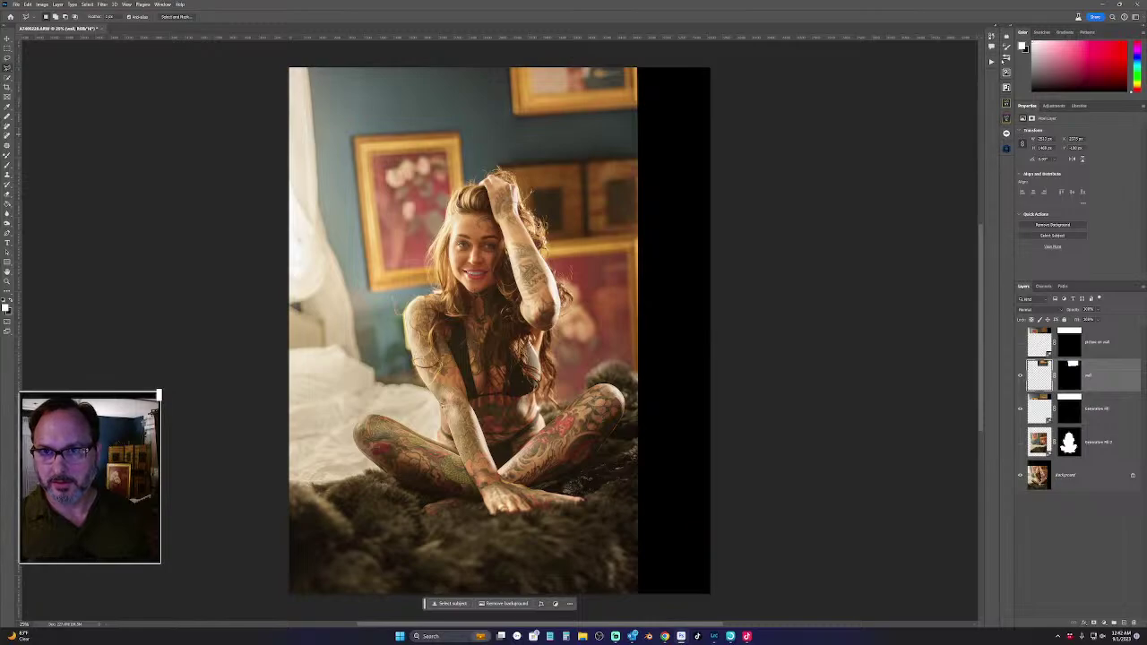
pyautogui.click(1007, 47)
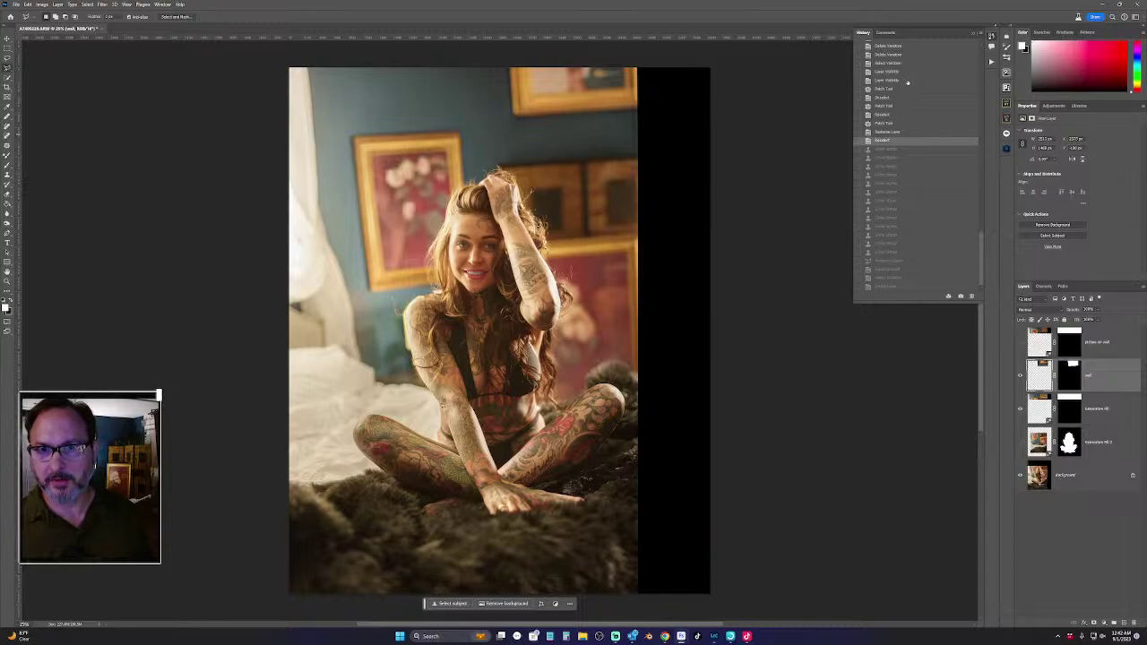
pyautogui.click(908, 81)
# Choose the first generated variation for the wall layer, with the dark patterned picture
pyautogui.moveTo(1082, 223)
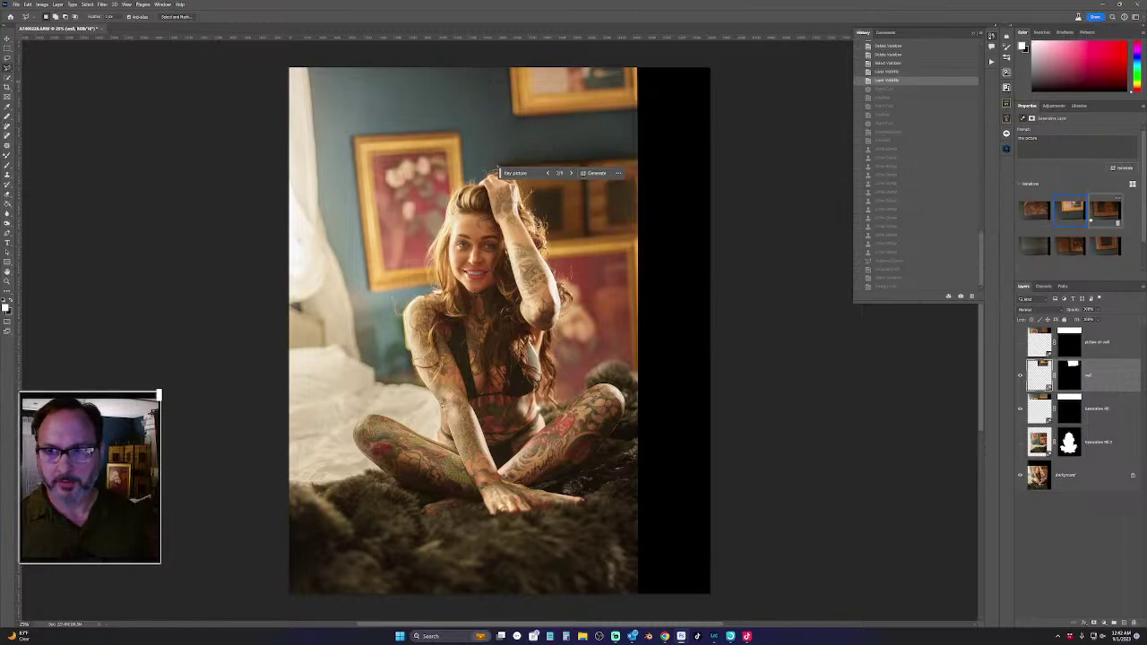
pyautogui.click(1035, 210)
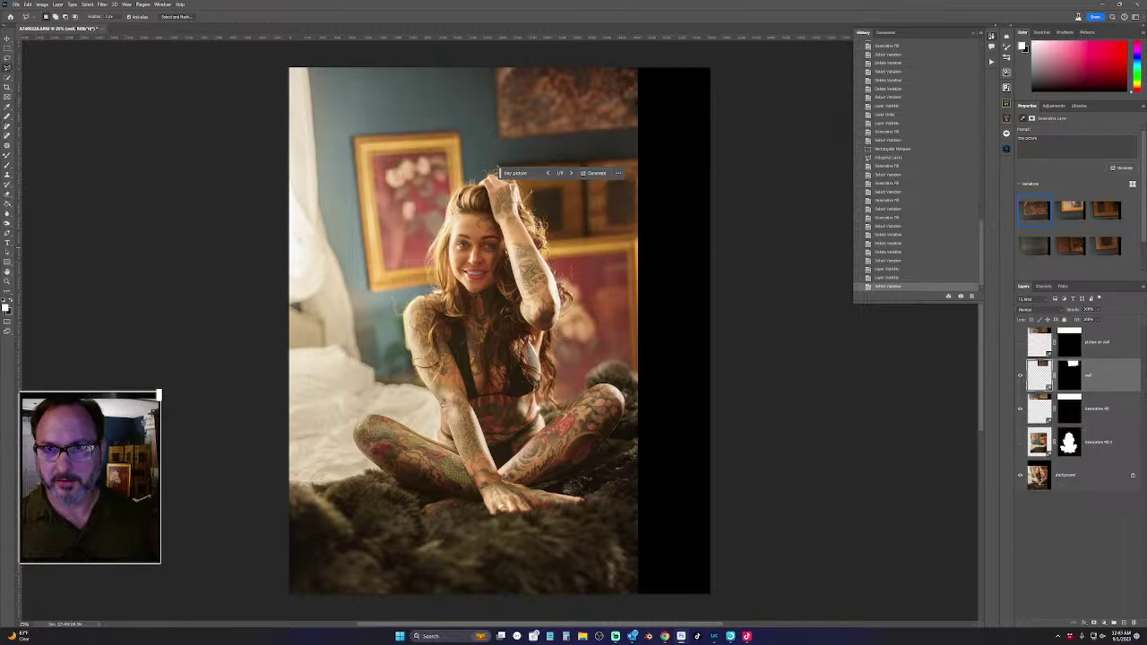
pyautogui.click(991, 61)
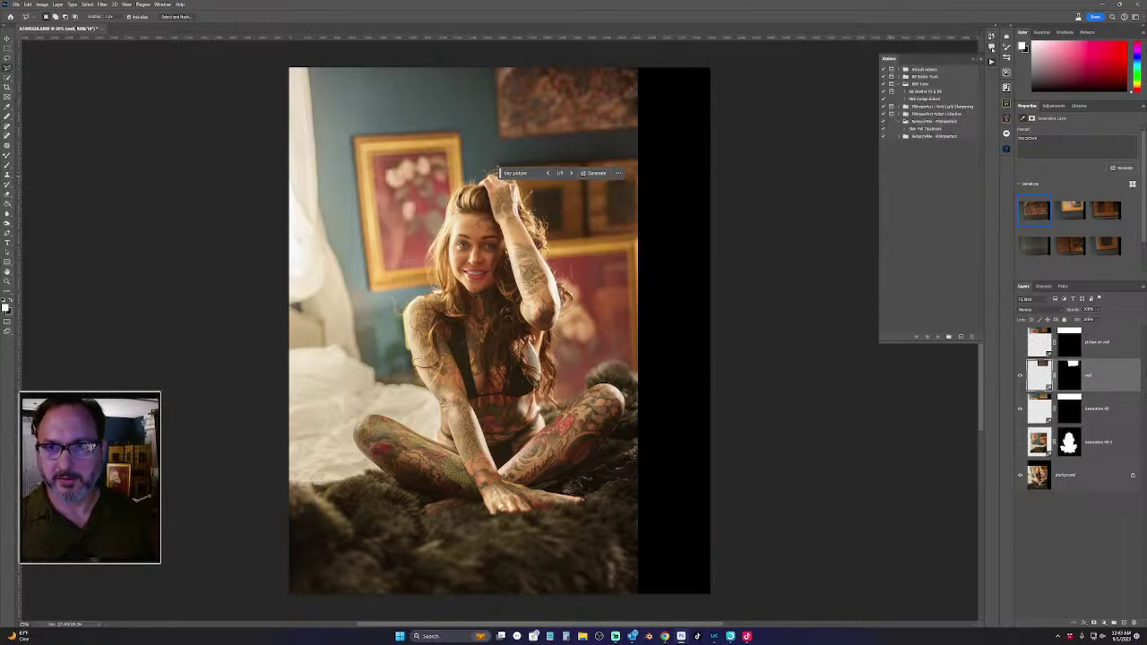
pyautogui.click(991, 37)
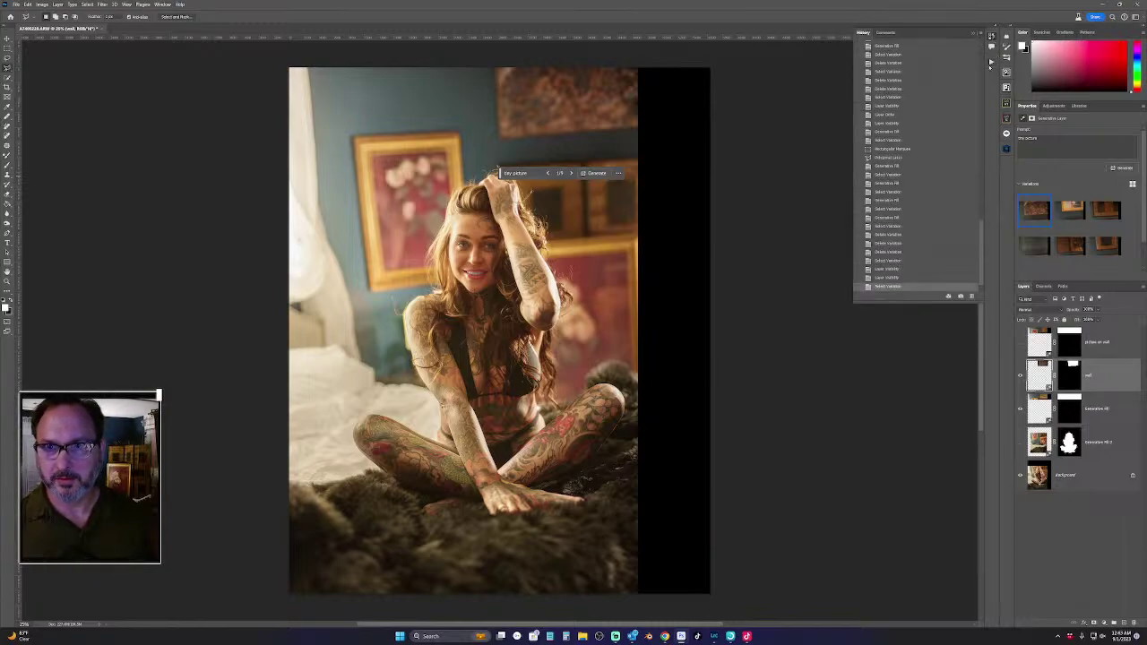
pyautogui.click(992, 51)
pyautogui.click(992, 61)
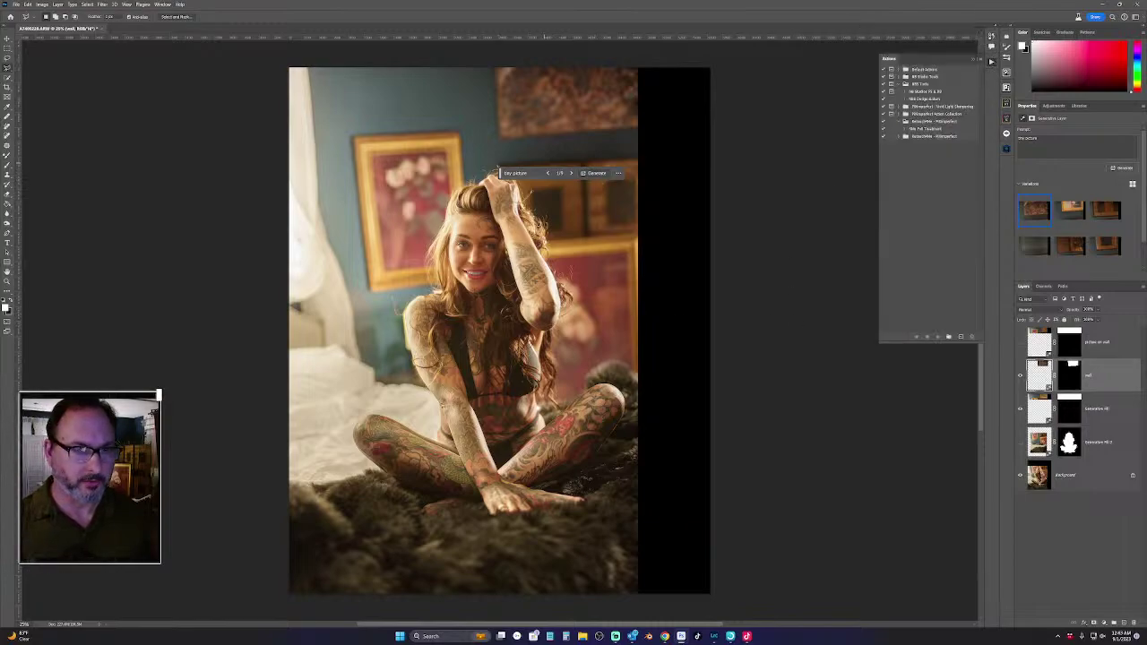
# Select the full-height black strip beside the photo with a slight overlap and fill it using Generative Fill without a prompt
pyautogui.click(9, 52)
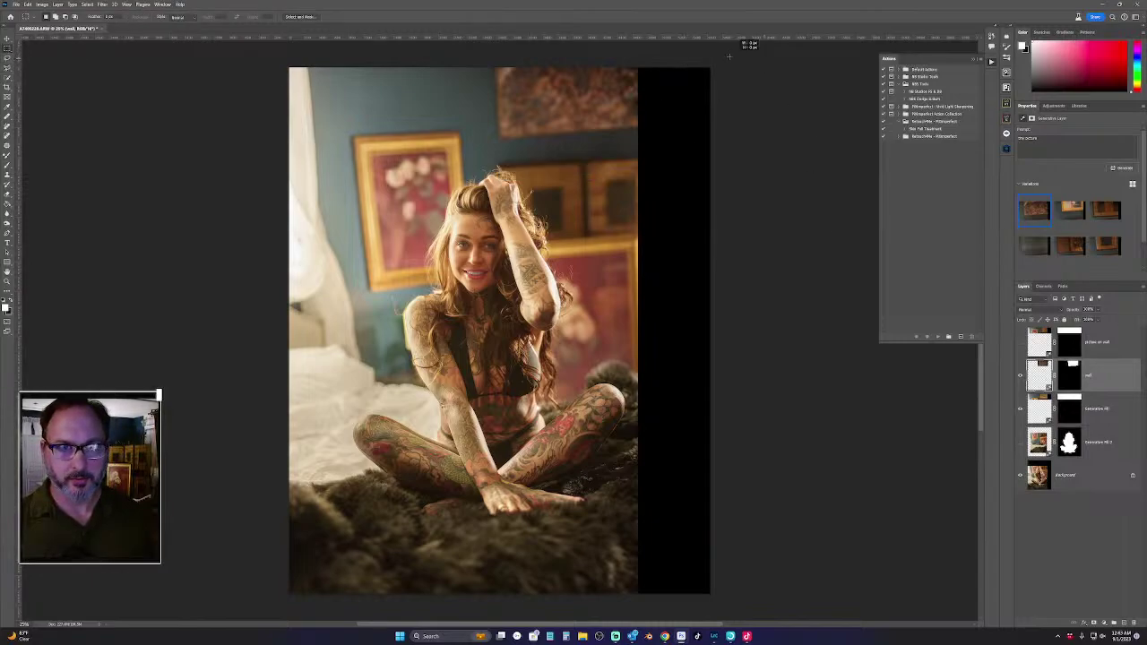
pyautogui.moveTo(710, 67); pyautogui.dragTo(633, 594)
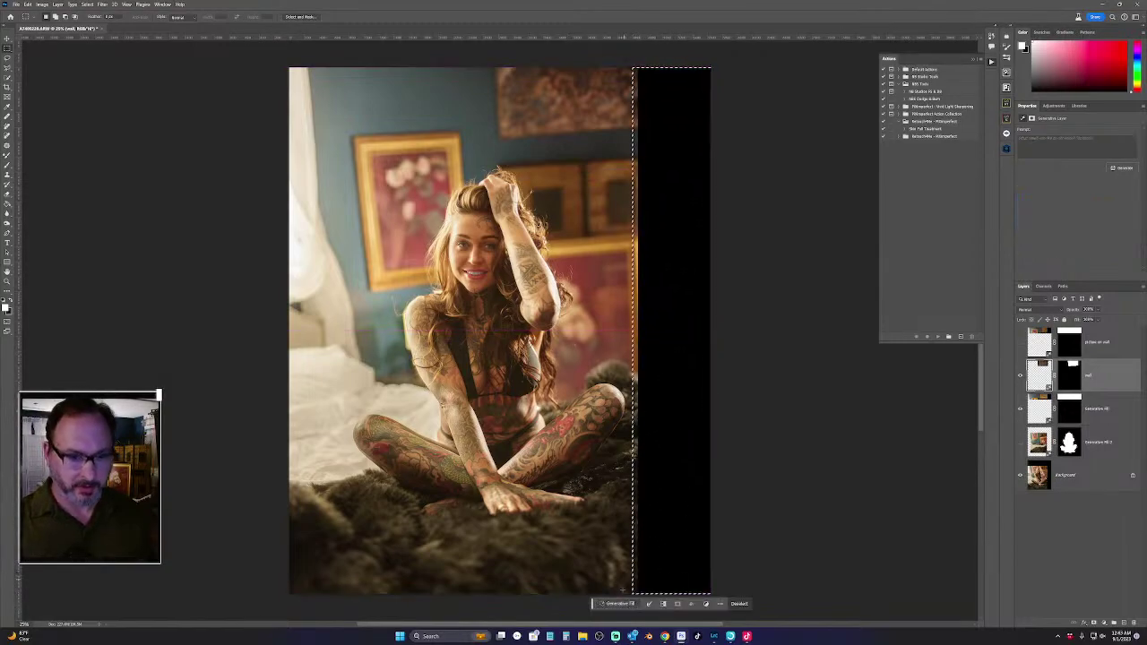
pyautogui.click(618, 603)
pyautogui.click(753, 603)
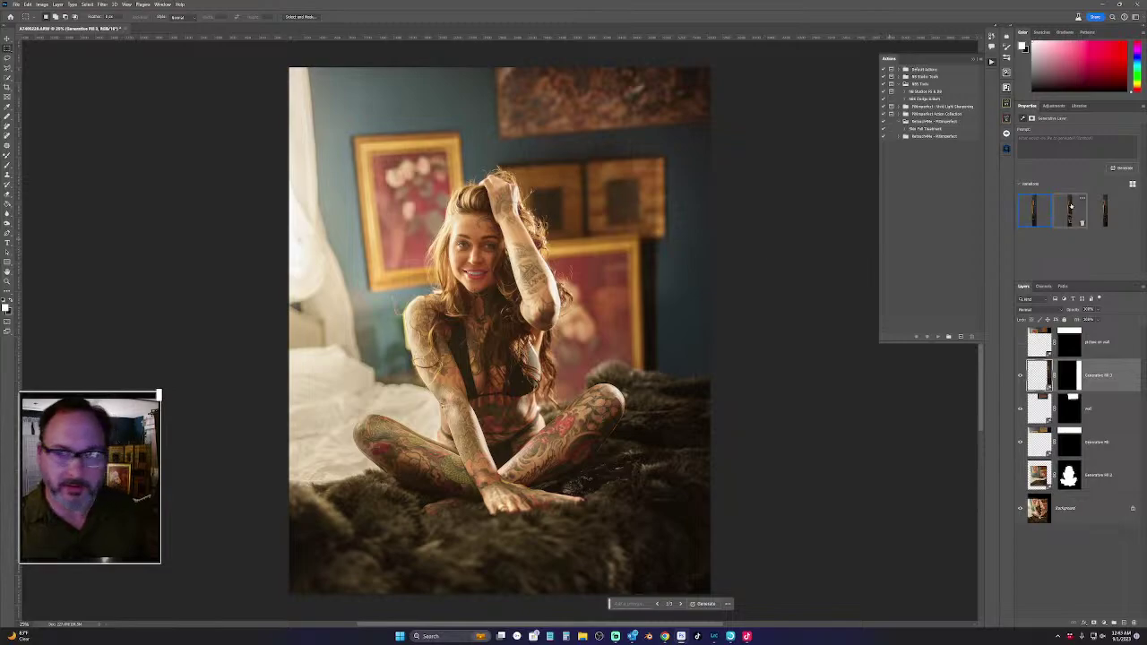
# Compare the variations of the generated side strip and choose the second one
pyautogui.click(1069, 208)
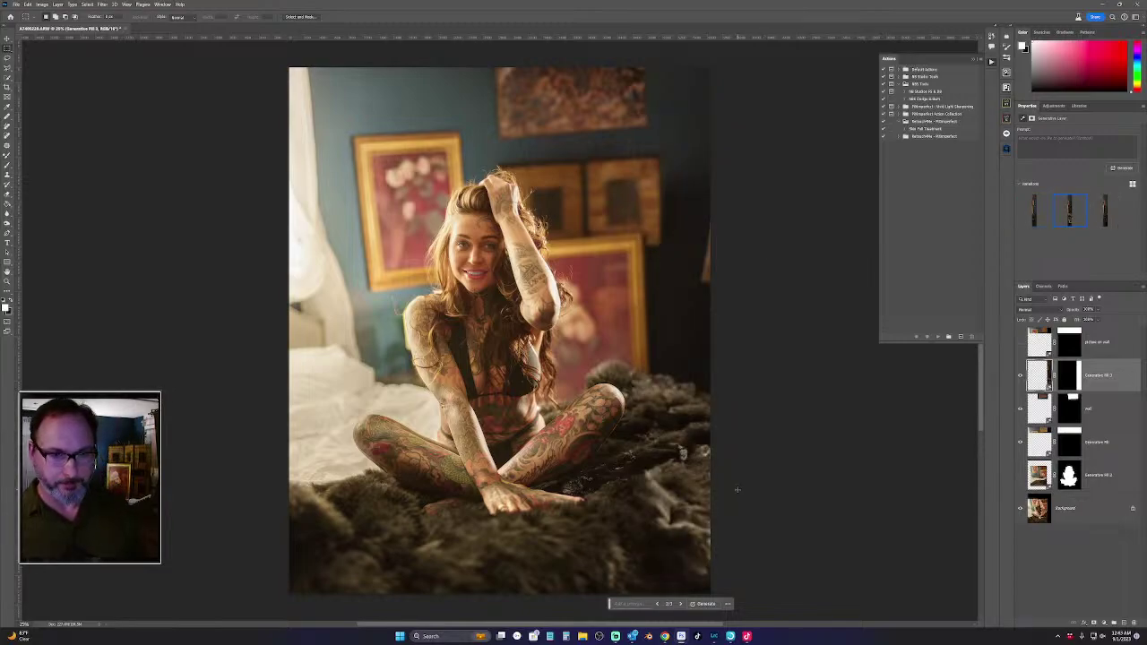
pyautogui.click(1105, 211)
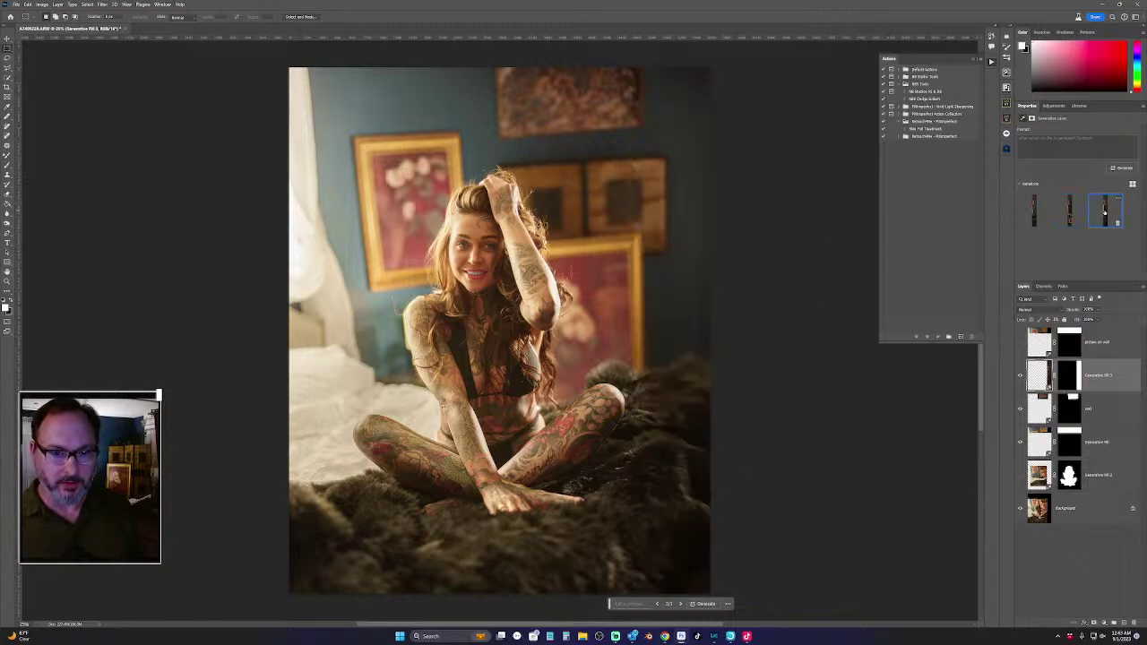
pyautogui.click(1069, 212)
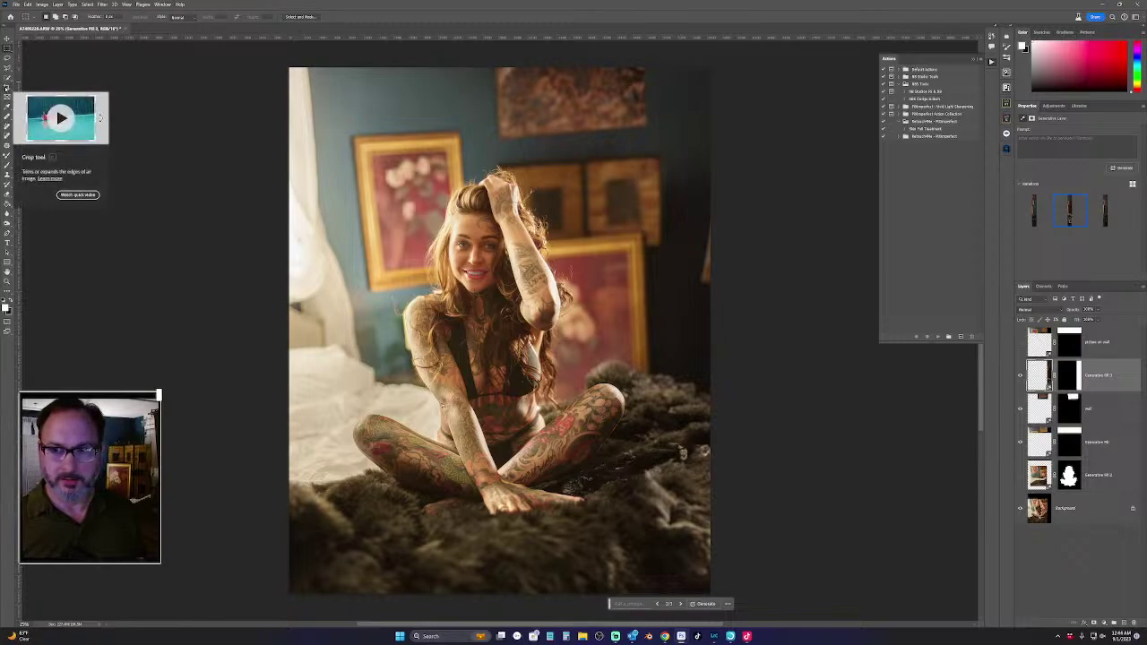
# Crop the image tighter around the woman at the 4:5 ratio, rotating it slightly clockwise to straighten the wall pictures
pyautogui.click(6, 87)
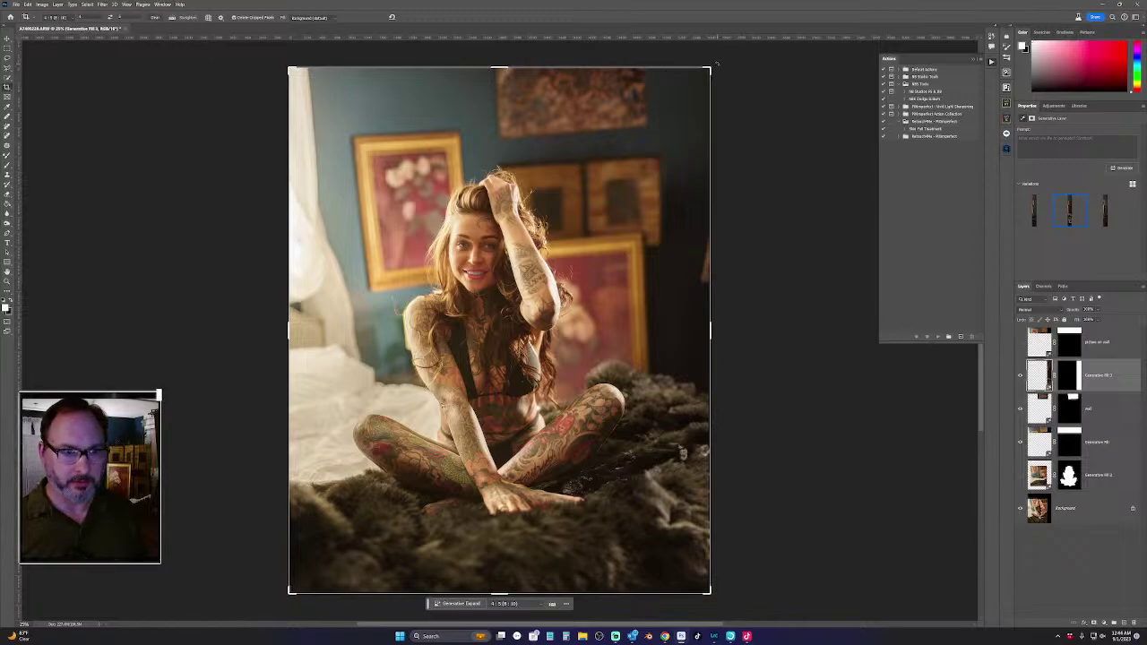
pyautogui.moveTo(717, 62); pyautogui.dragTo(735, 67)
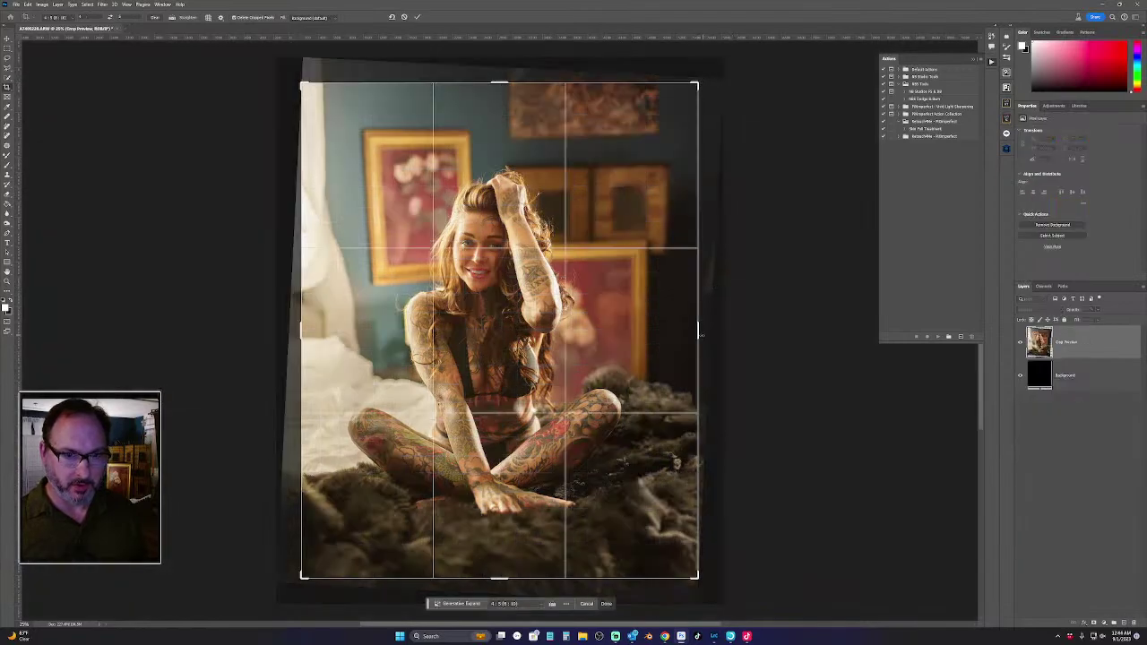
pyautogui.moveTo(697, 336); pyautogui.dragTo(708, 338)
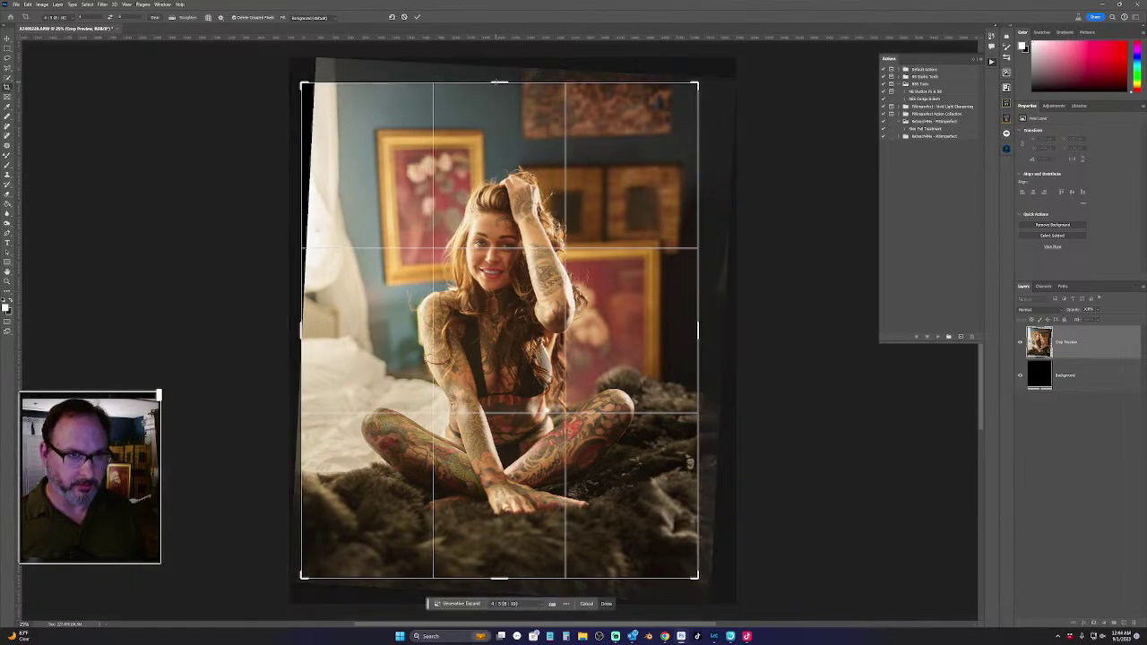
pyautogui.moveTo(484, 87); pyautogui.dragTo(500, 99)
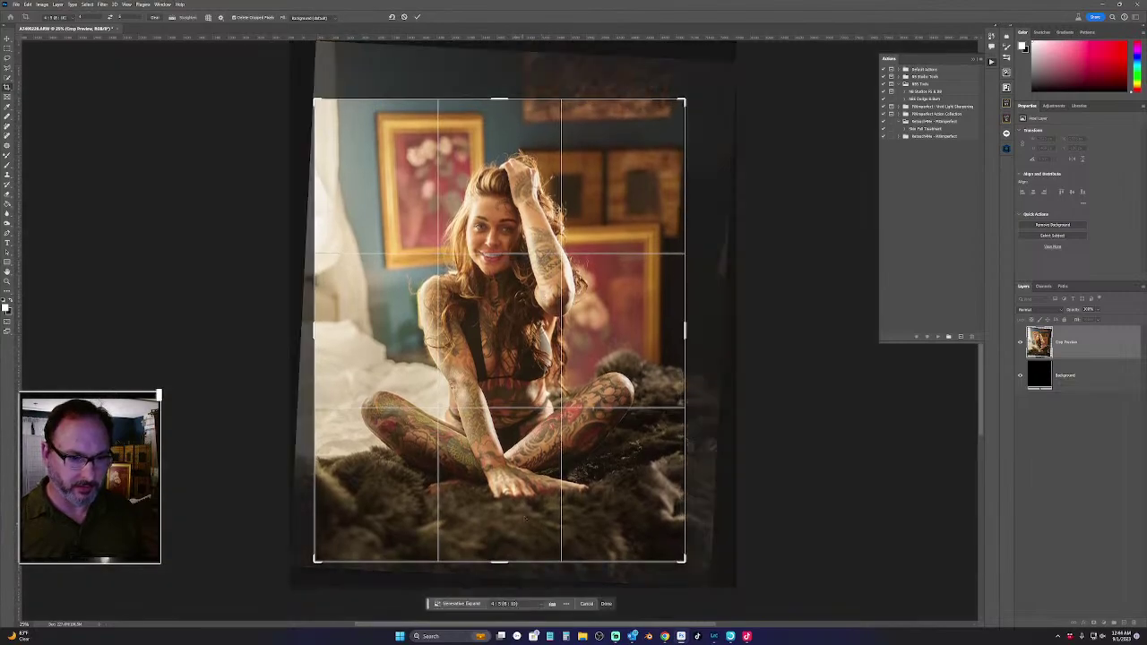
pyautogui.moveTo(538, 527); pyautogui.dragTo(538, 502)
pyautogui.moveTo(745, 306); pyautogui.dragTo(750, 299)
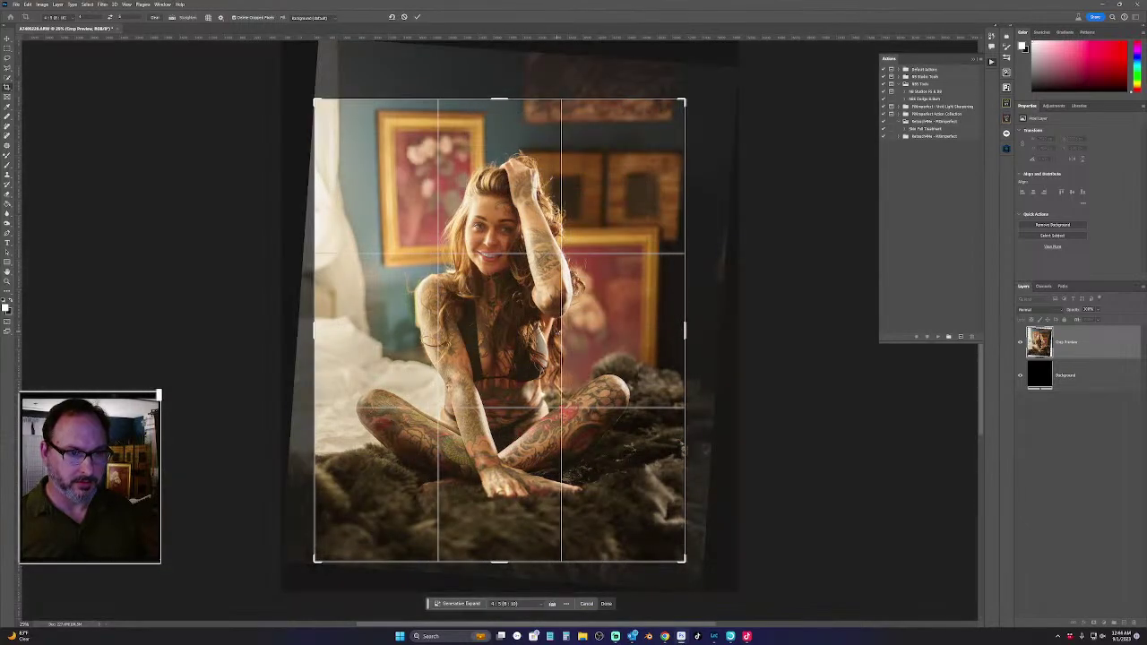
pyautogui.press('Return')
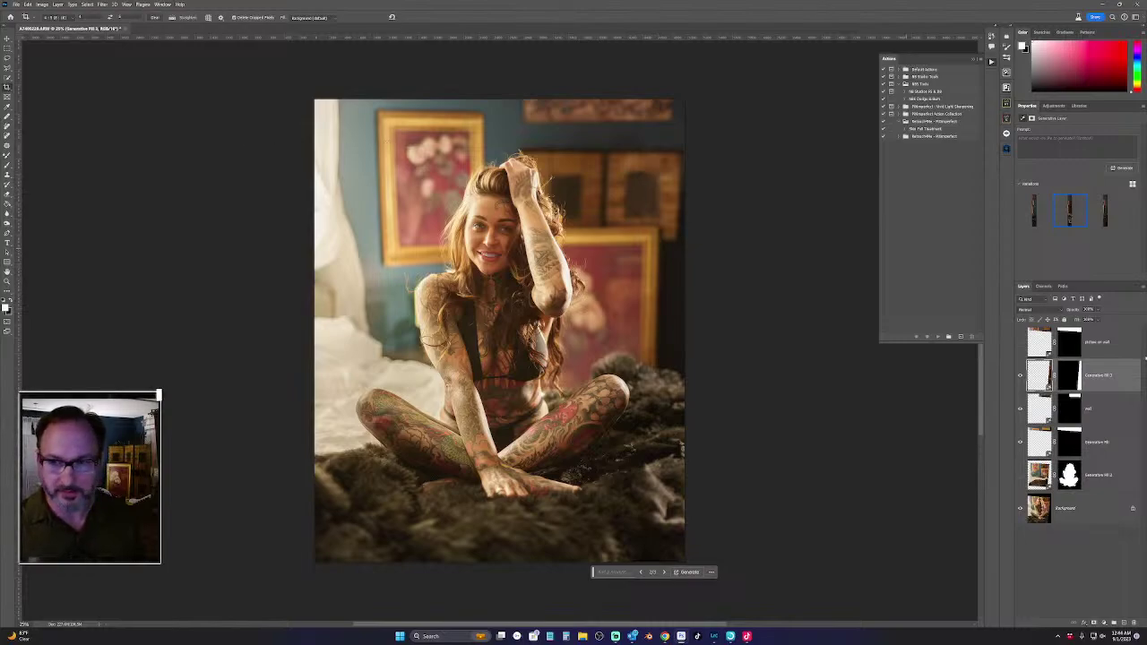
# Examine the picture on wall layer and the generative fill layers by selecting them and checking their visibility
pyautogui.click(1121, 342)
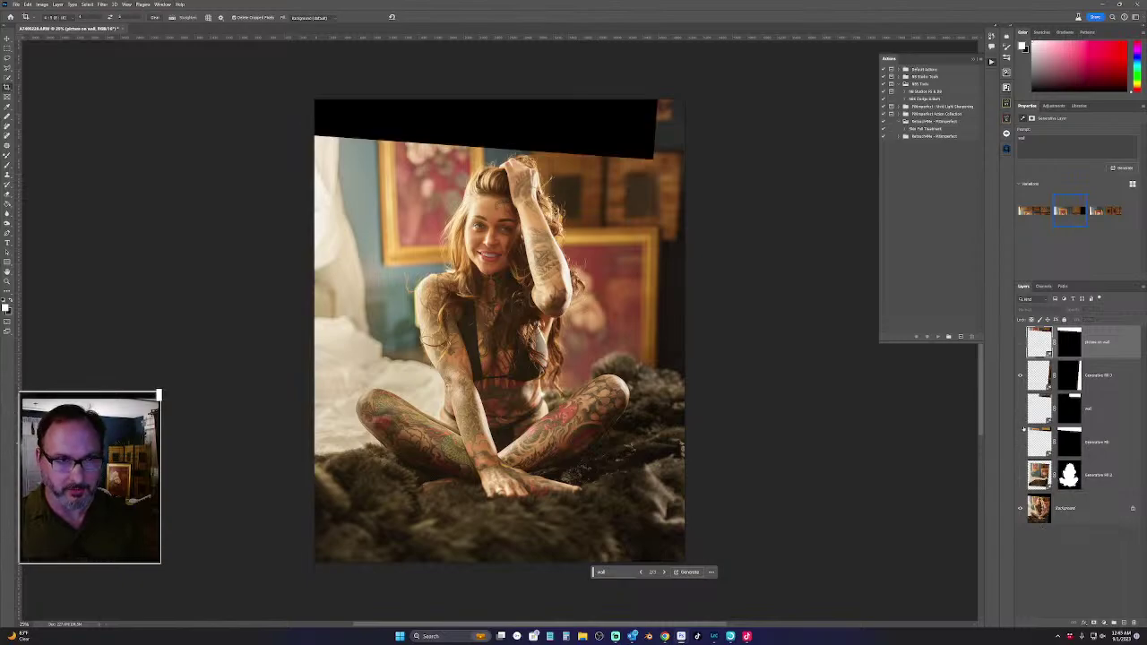
pyautogui.click(1021, 443)
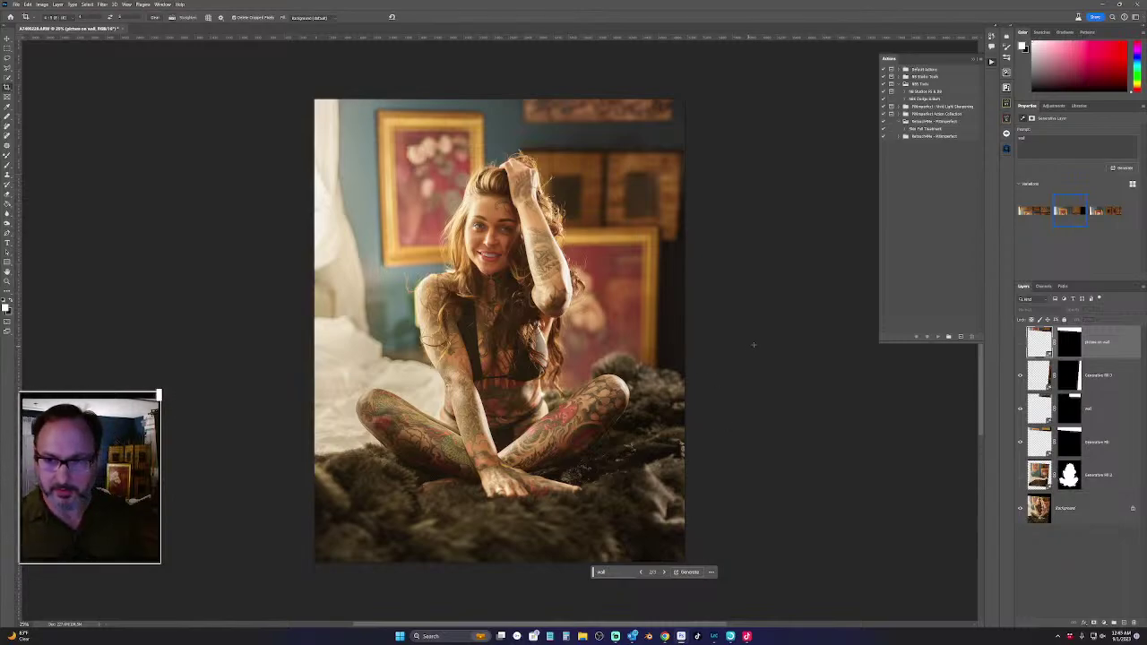
pyautogui.doubleClick(1100, 341)
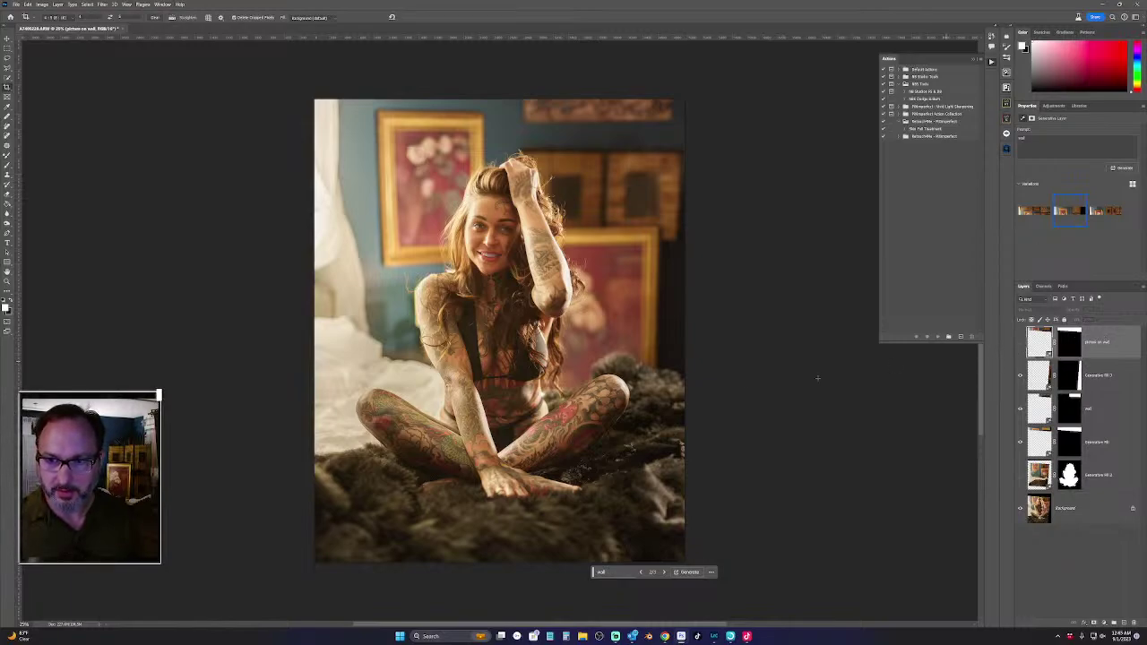
pyautogui.hotkey('ctrl', '0')
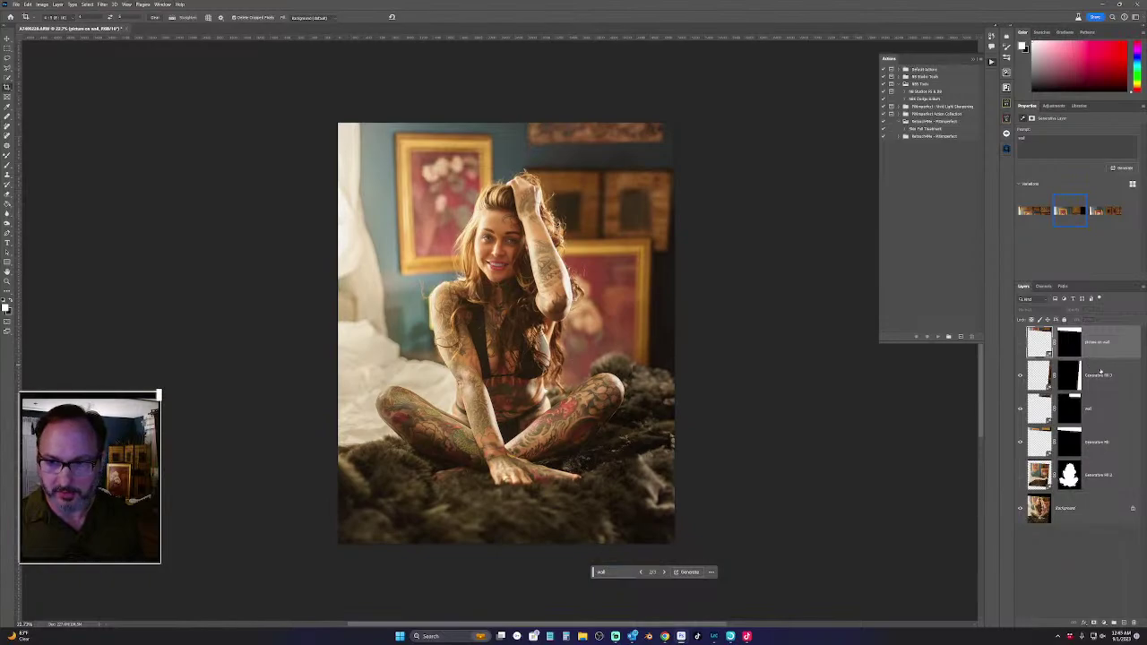
pyautogui.click(1091, 368)
pyautogui.click(1096, 345)
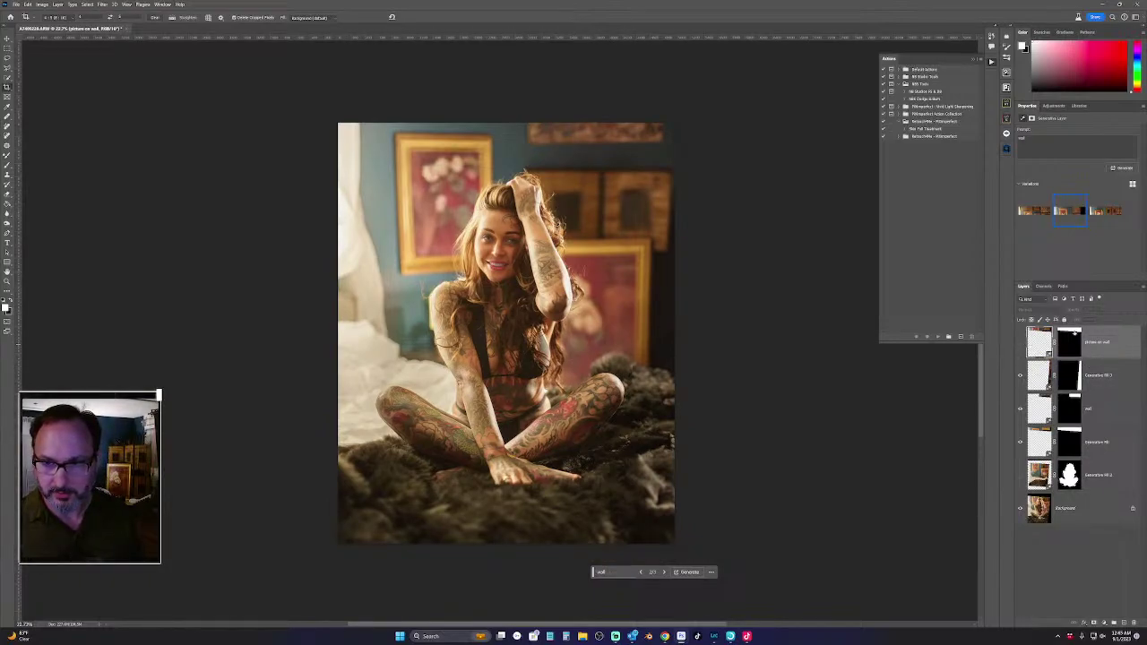
pyautogui.click(1101, 375)
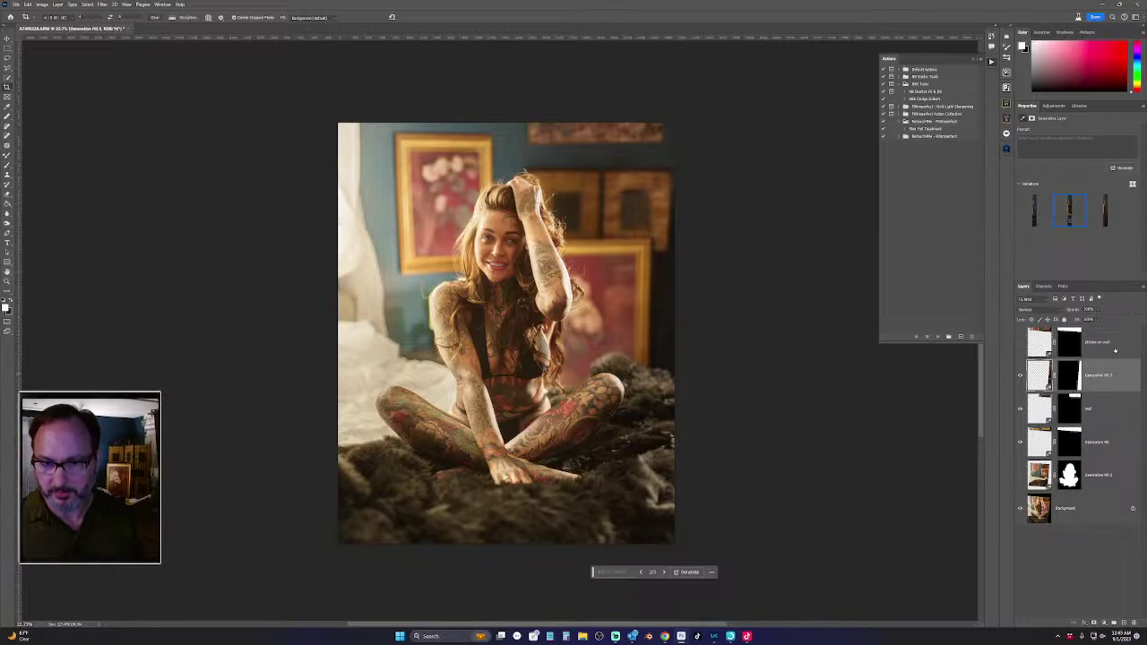
pyautogui.click(1113, 346)
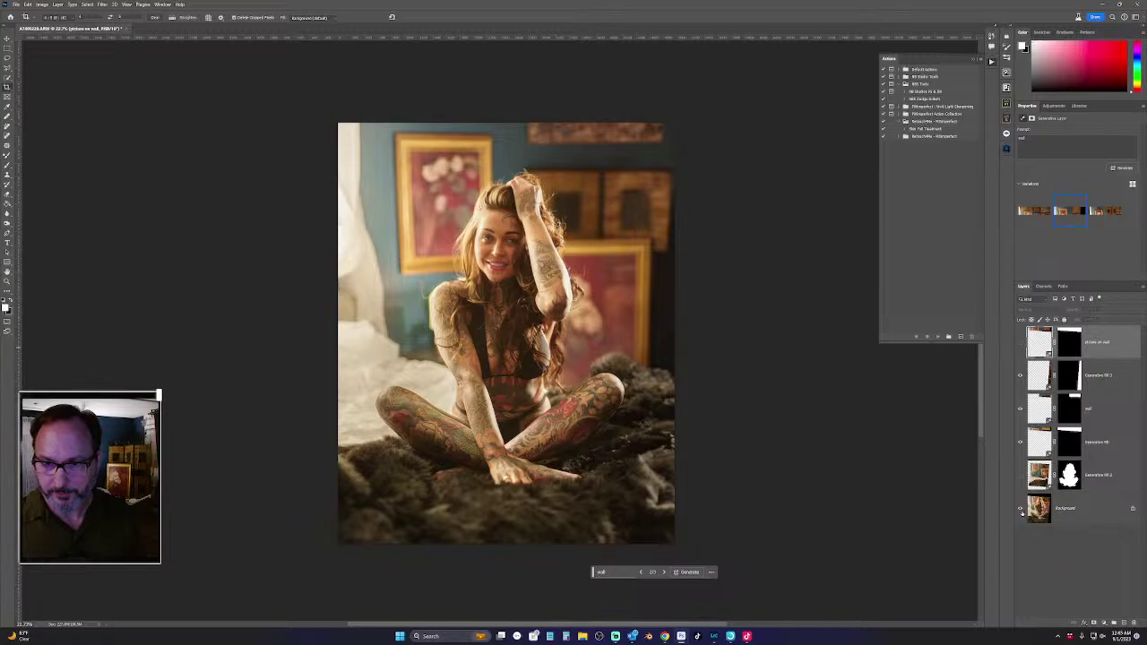
# Delete the unused Generative Fill 2 and picture on wall layers, checking the latter's visibility before removing it
pyautogui.moveTo(1053, 475); pyautogui.dragTo(1133, 622)
pyautogui.click(1022, 343)
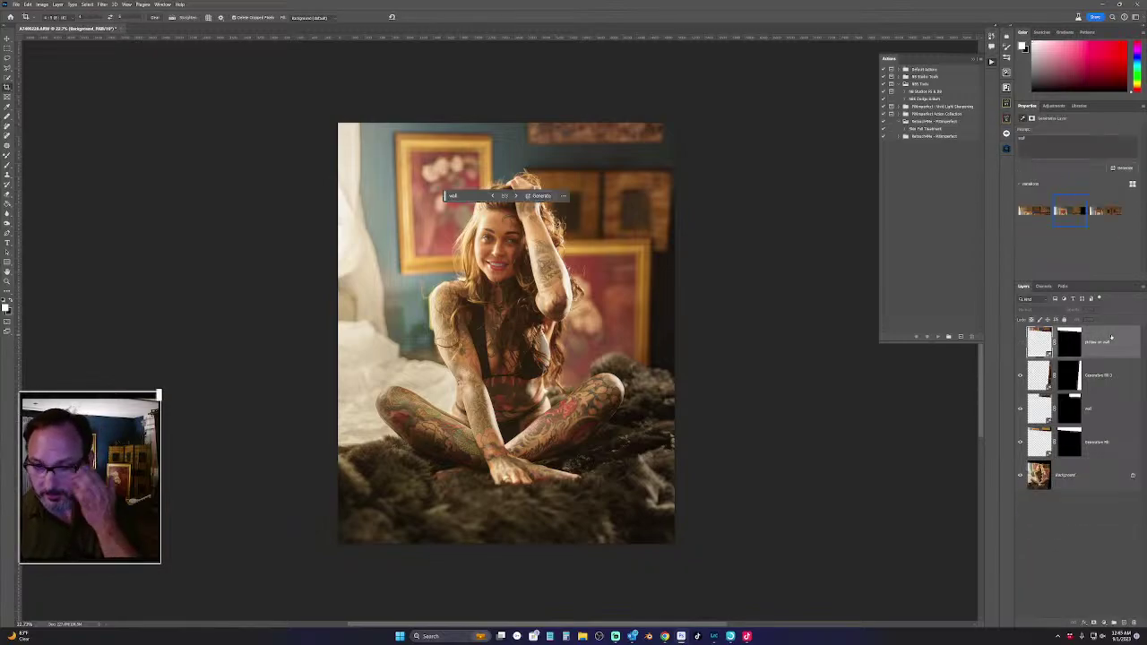
pyautogui.click(1020, 342)
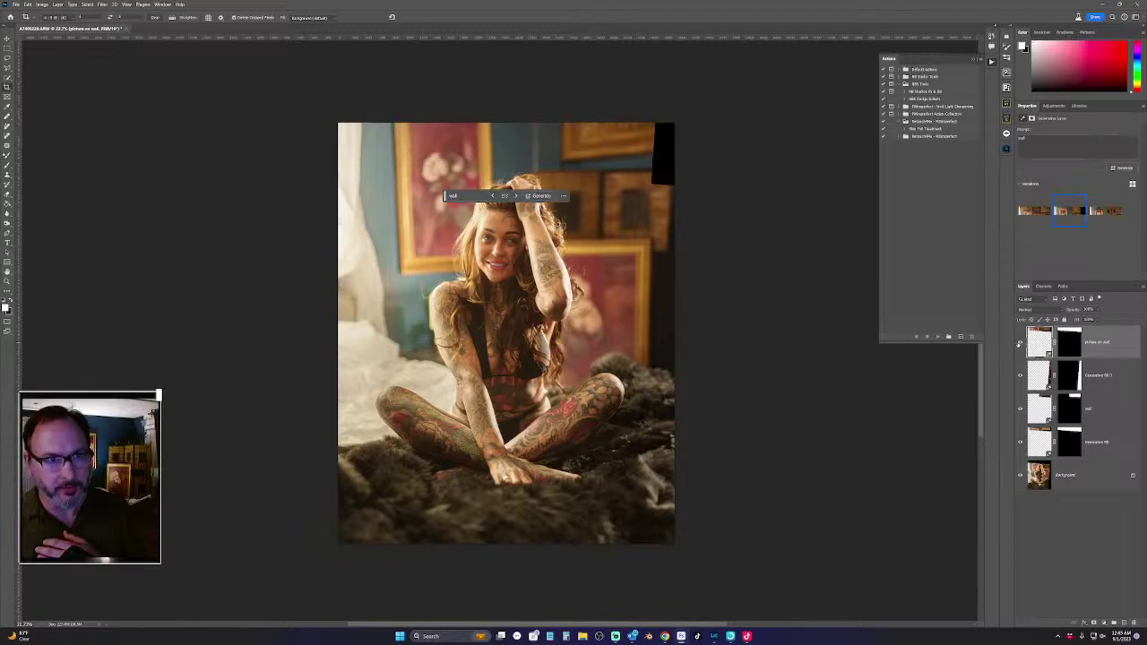
pyautogui.click(1020, 342)
pyautogui.moveTo(1126, 341); pyautogui.dragTo(1135, 621)
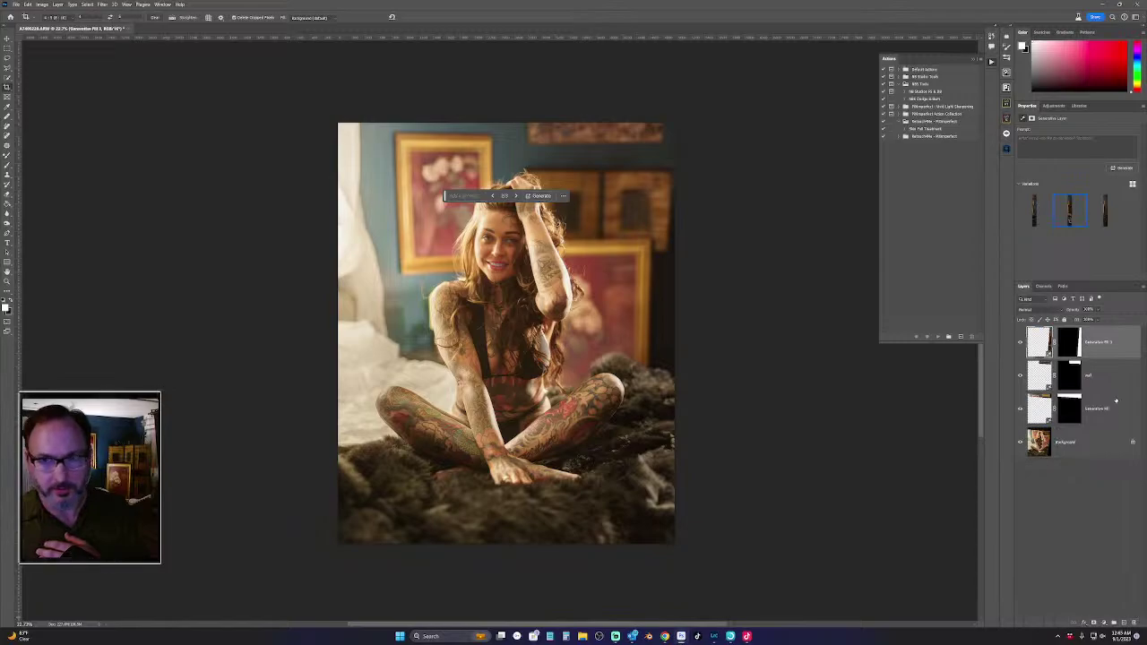
# Stamp all visible layers into one new merged layer and delete the generative layers and the Background beneath it
pyautogui.hotkey('ctrl', 'shift', 'alt', 'e')
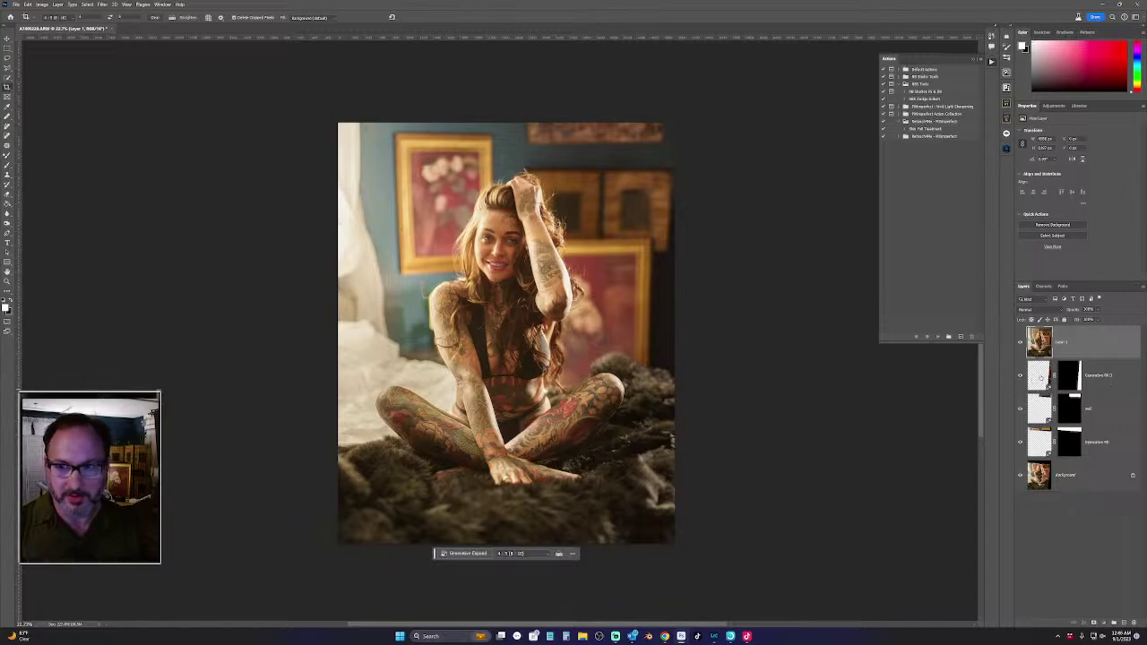
pyautogui.click(1032, 381)
pyautogui.keyDown('shift'); pyautogui.click(1044, 444); pyautogui.keyUp('shift')
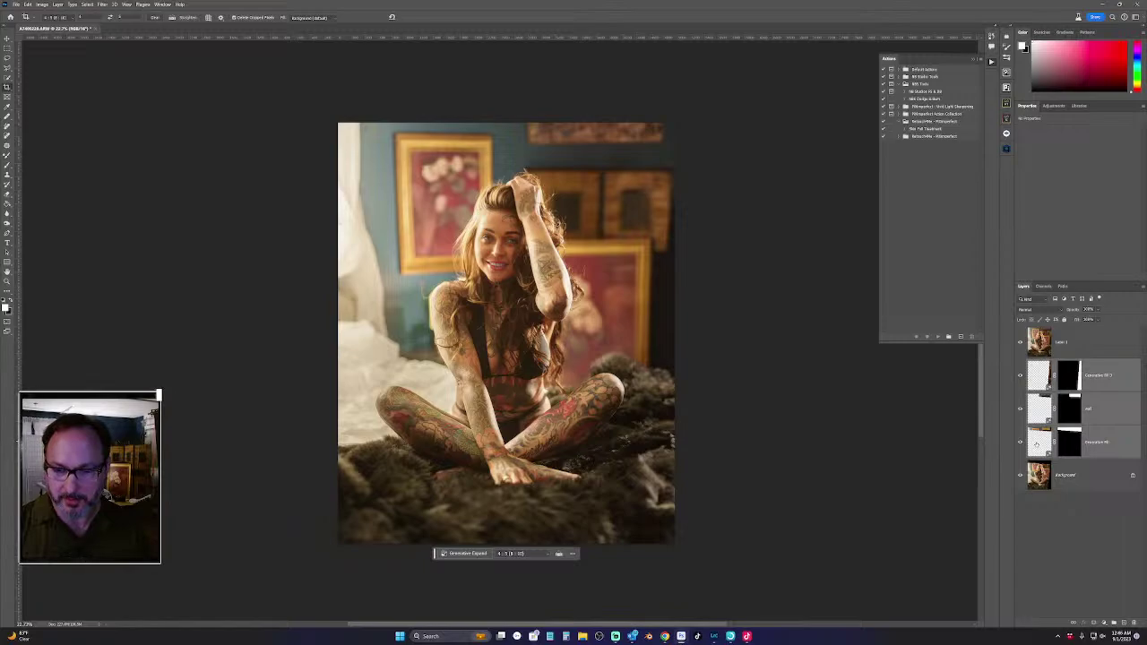
pyautogui.keyDown('shift'); pyautogui.click(1058, 478); pyautogui.keyUp('shift')
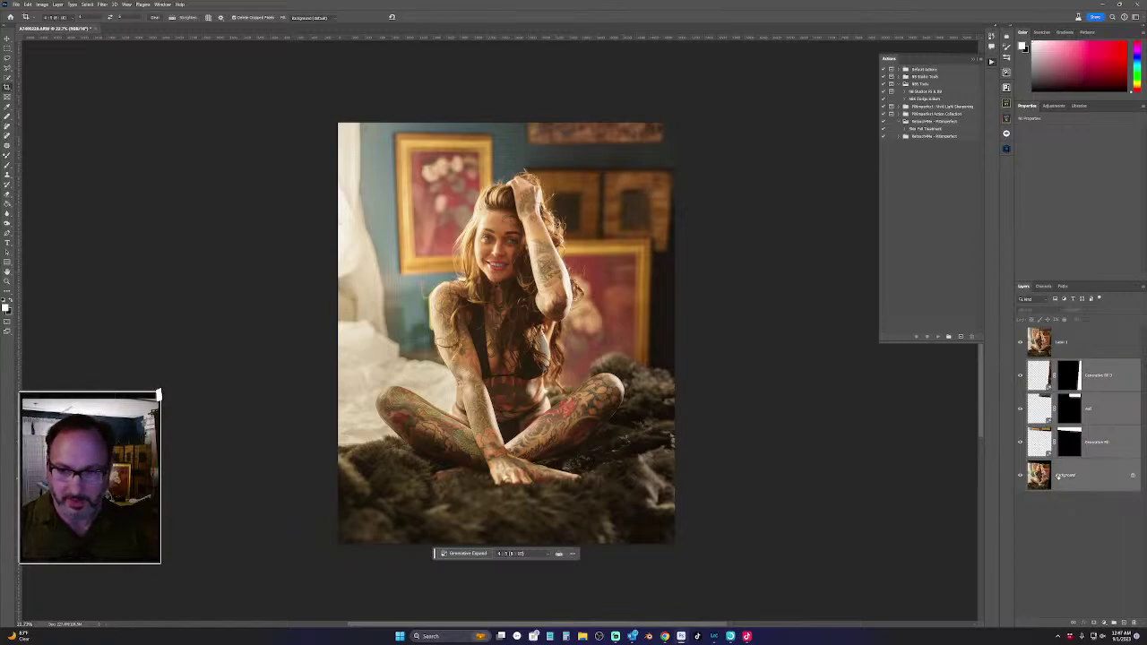
pyautogui.hotkey('ctrl', 'j')
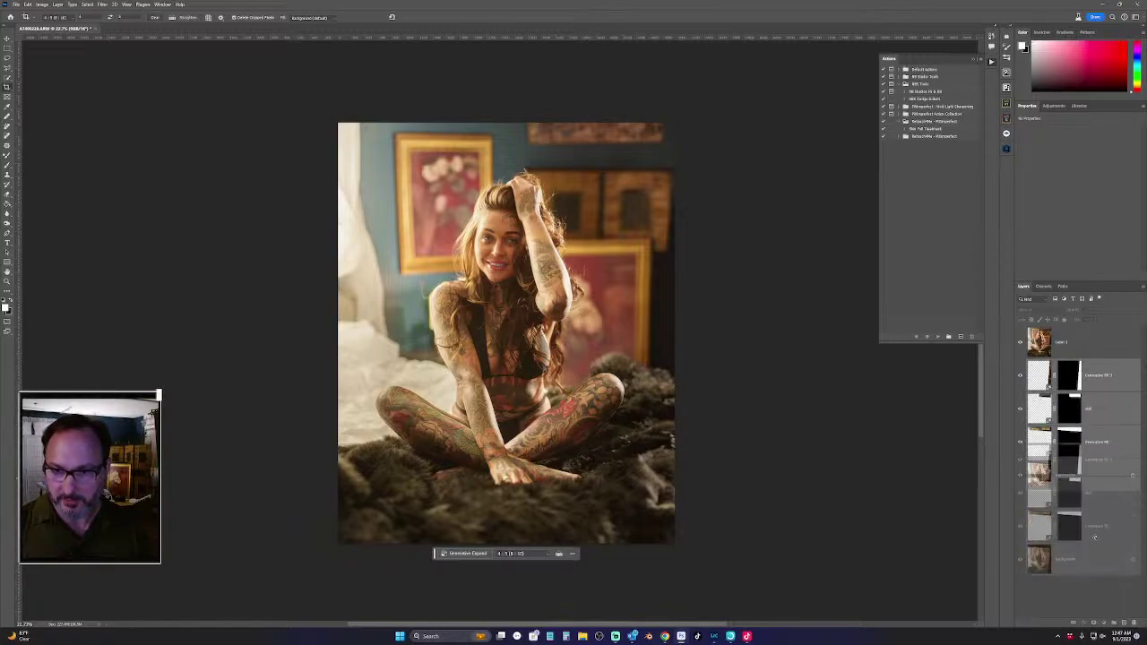
pyautogui.click(1135, 623)
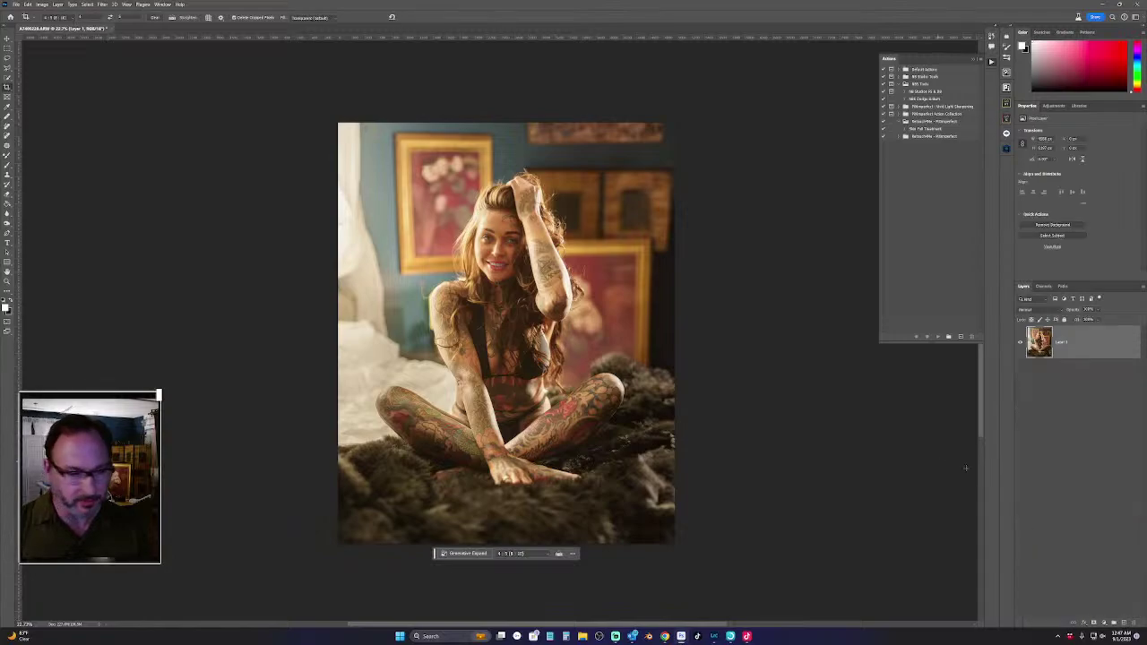
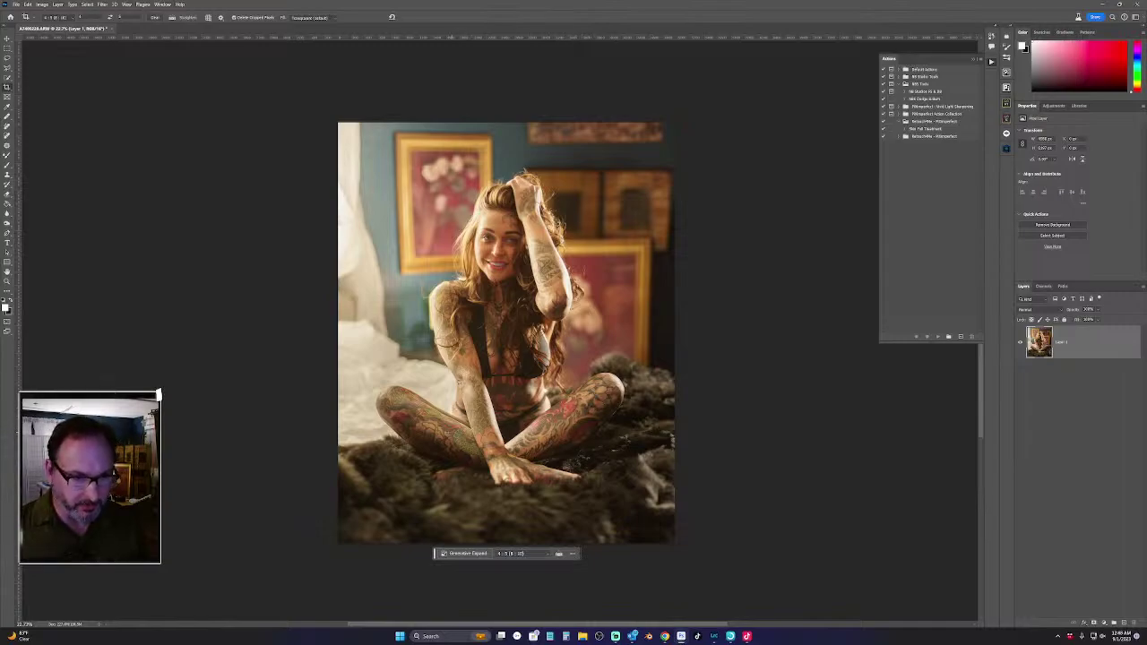
# Examine the merged portrait up close, covering the woman's face, arms, waist, legs and the surrounding fur and background
pyautogui.hotkey('ctrl', '+')
pyautogui.hotkey('ctrl', '+')
pyautogui.hotkey('ctrl', '+')
pyautogui.hotkey('ctrl', '+')
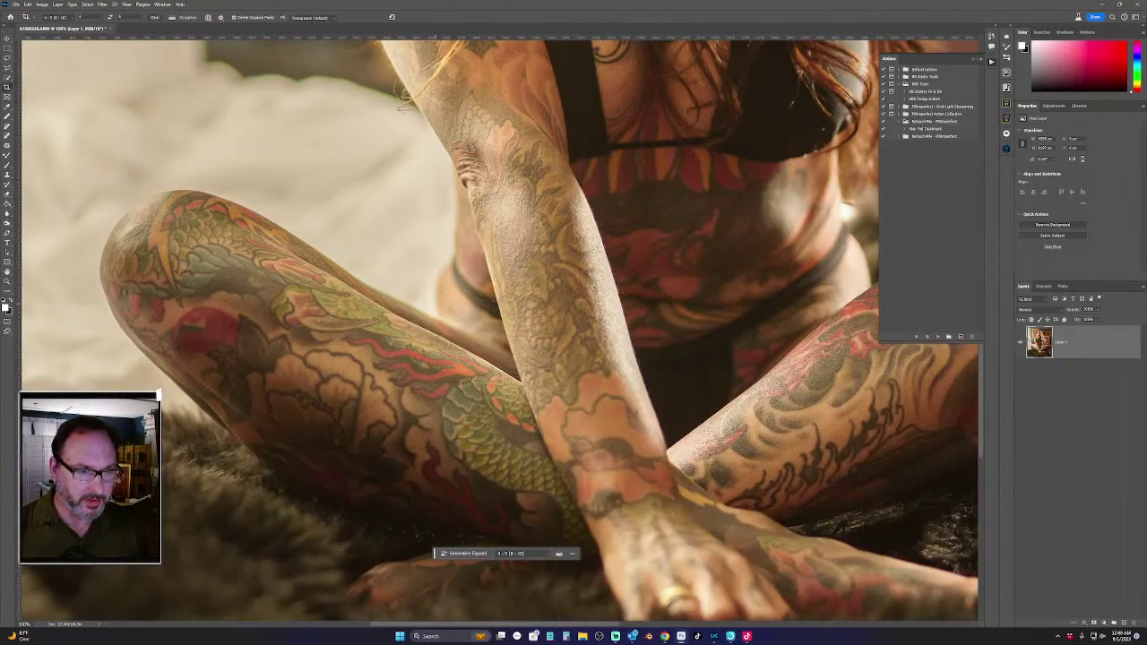
pyautogui.hotkey('ctrl', '-')
pyautogui.hotkey('ctrl', '-')
pyautogui.hotkey('ctrl', '-')
pyautogui.press('space')
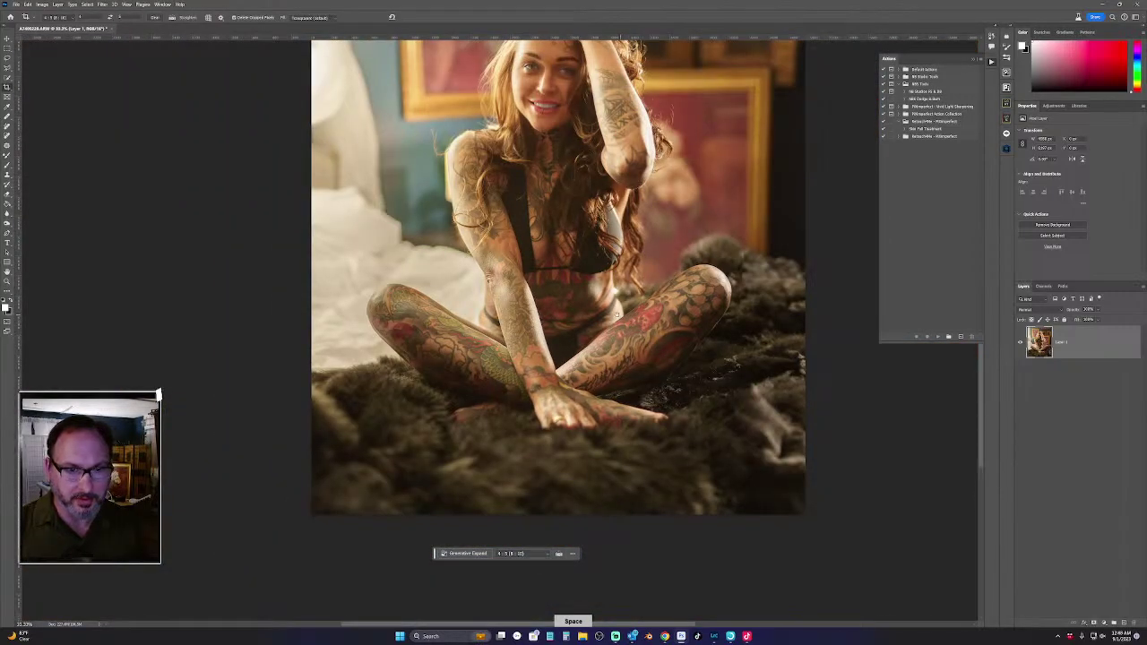
pyautogui.click(592, 319)
pyautogui.moveTo(658, 457); pyautogui.dragTo(425, 331)
pyautogui.scroll(-4, 469, 331)
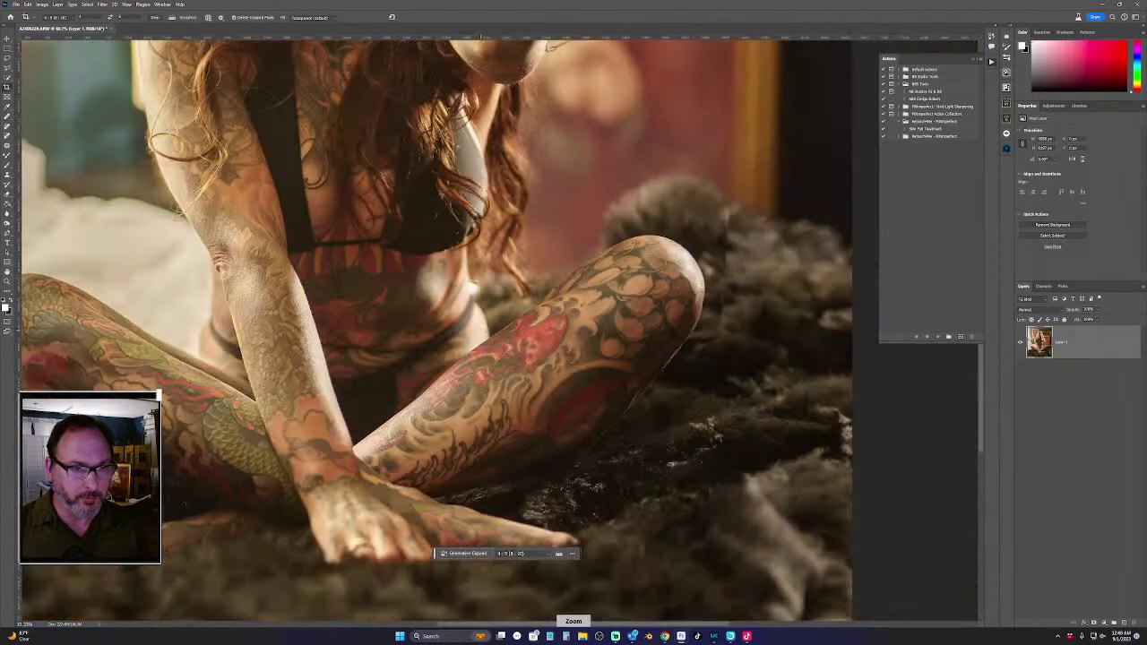
pyautogui.scroll(3, 484, 179)
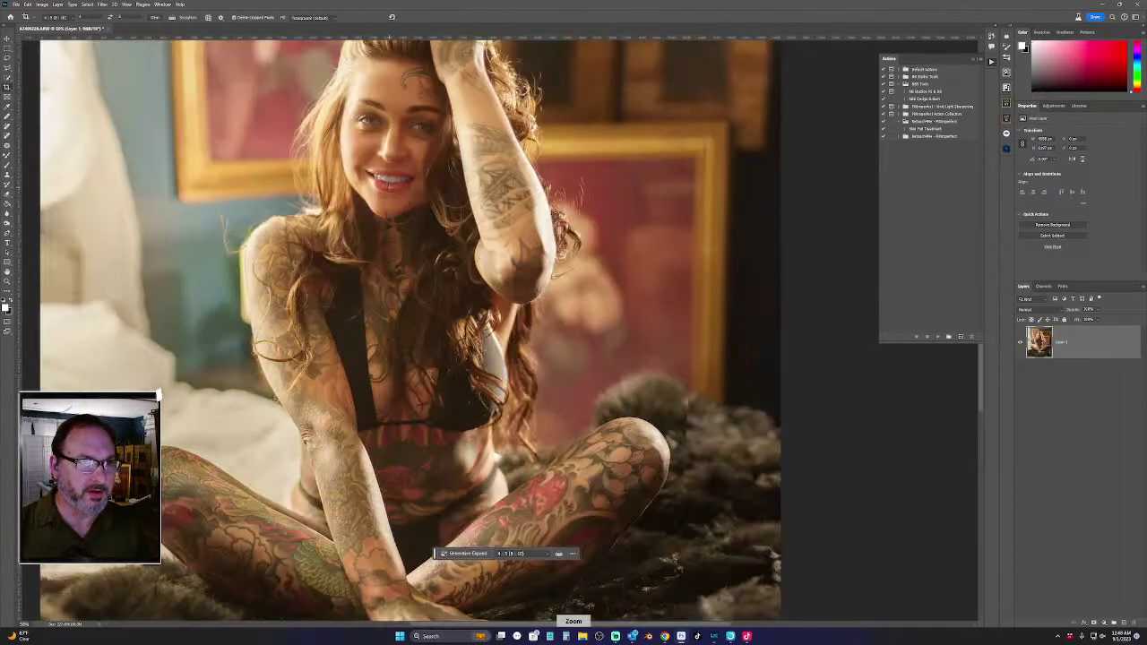
pyautogui.moveTo(389, 268); pyautogui.dragTo(441, 359)
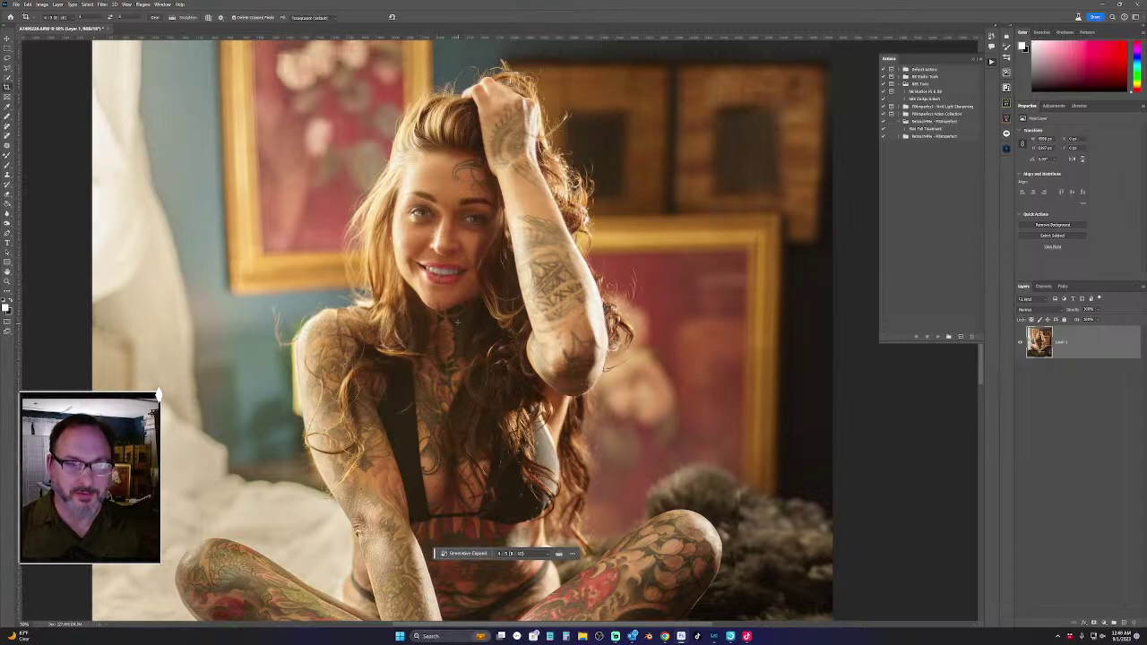
pyautogui.moveTo(474, 310); pyautogui.dragTo(462, 281)
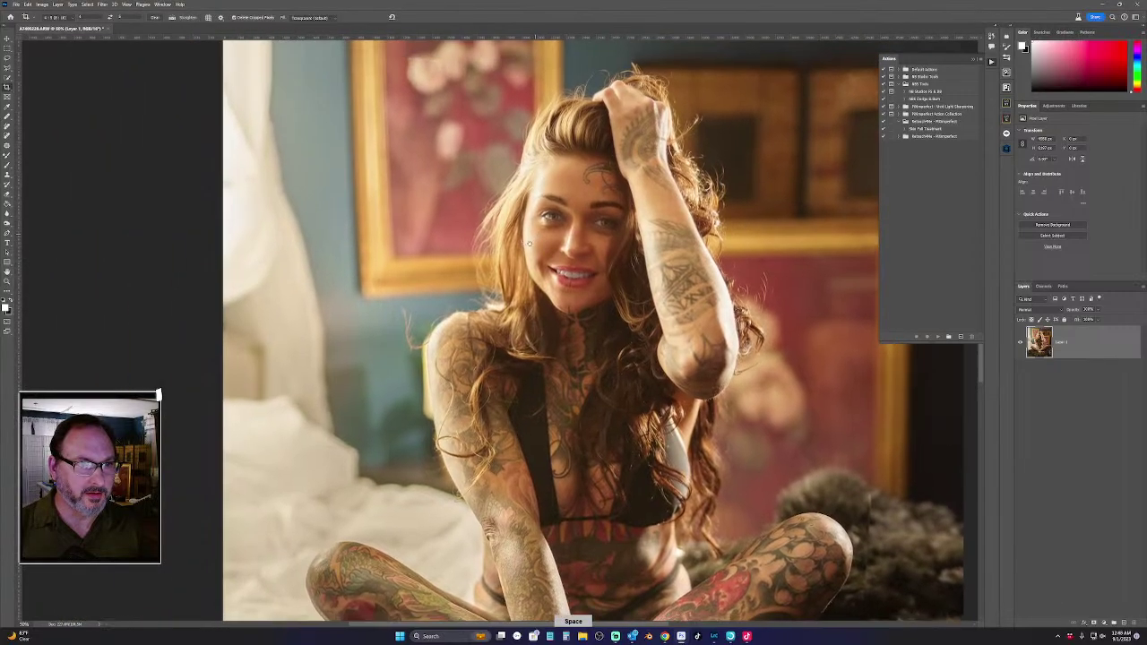
pyautogui.press('space')
pyautogui.moveTo(574, 323); pyautogui.dragTo(495, 351)
pyautogui.hotkey('ctrl', '-')
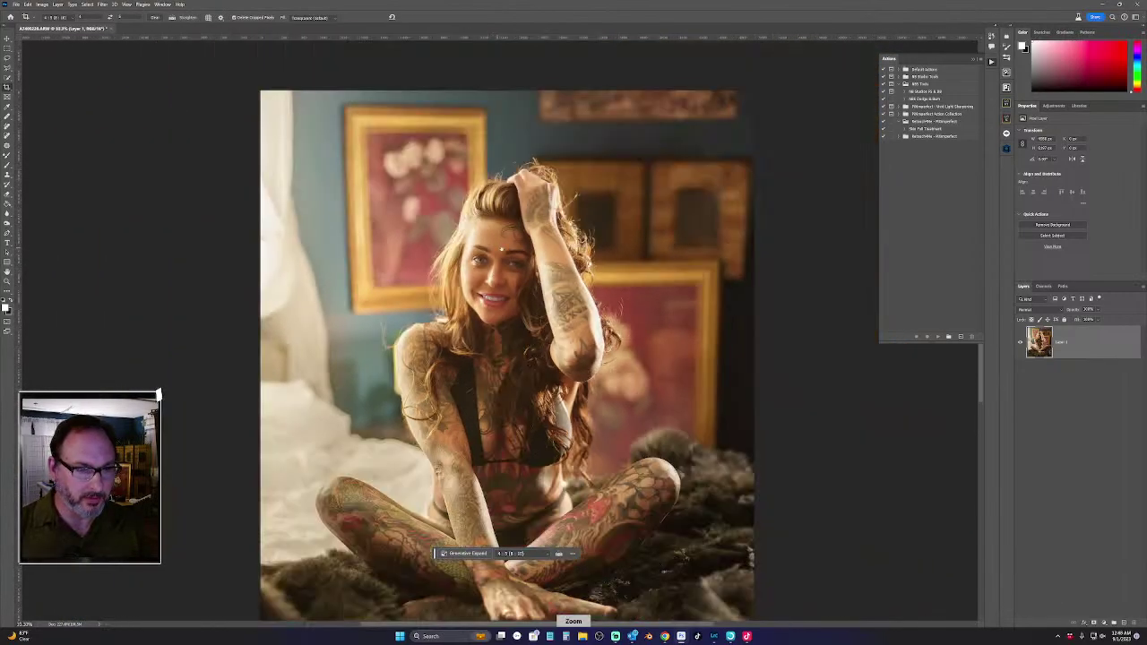
pyautogui.moveTo(574, 323); pyautogui.dragTo(526, 271)
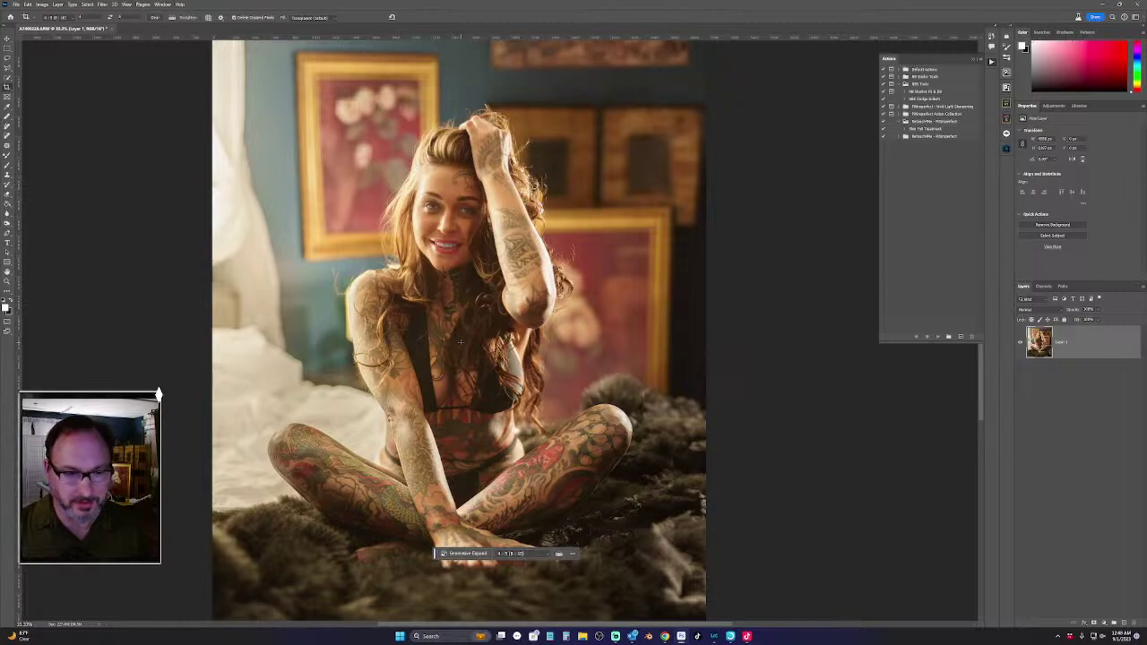
pyautogui.scroll(-5, 459, 328)
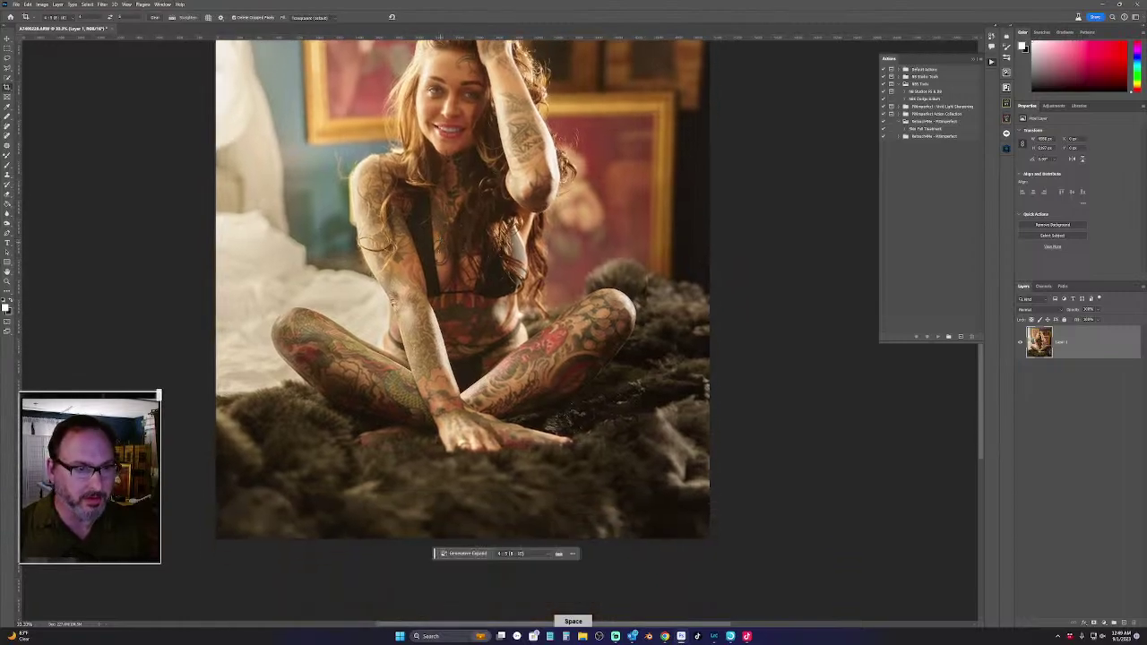
pyautogui.hotkey('ctrl', '+')
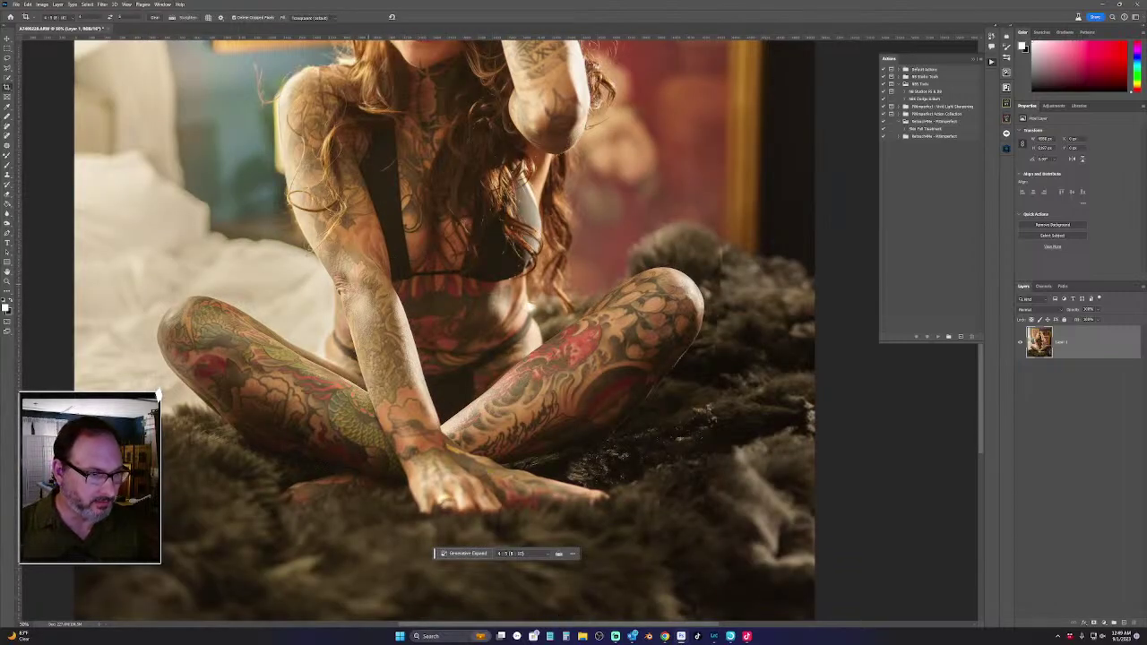
pyautogui.hotkey('ctrl', '-')
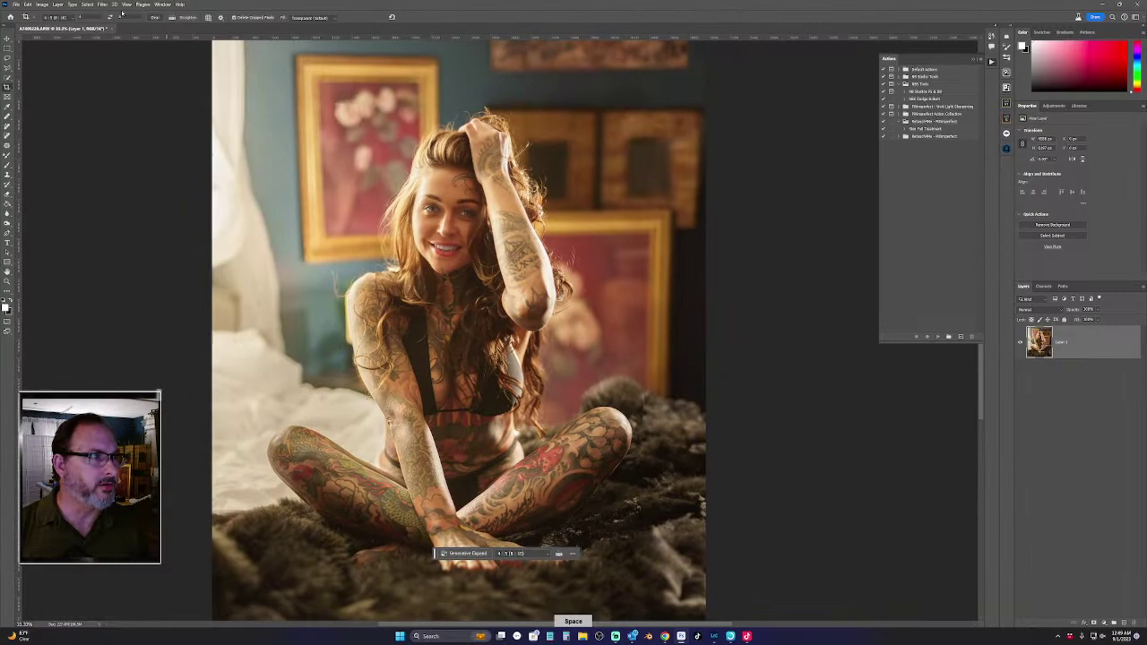
# Open the merged layer in Liquify and choose the Forward Warp tool for work on the woman's waist
pyautogui.click(103, 5)
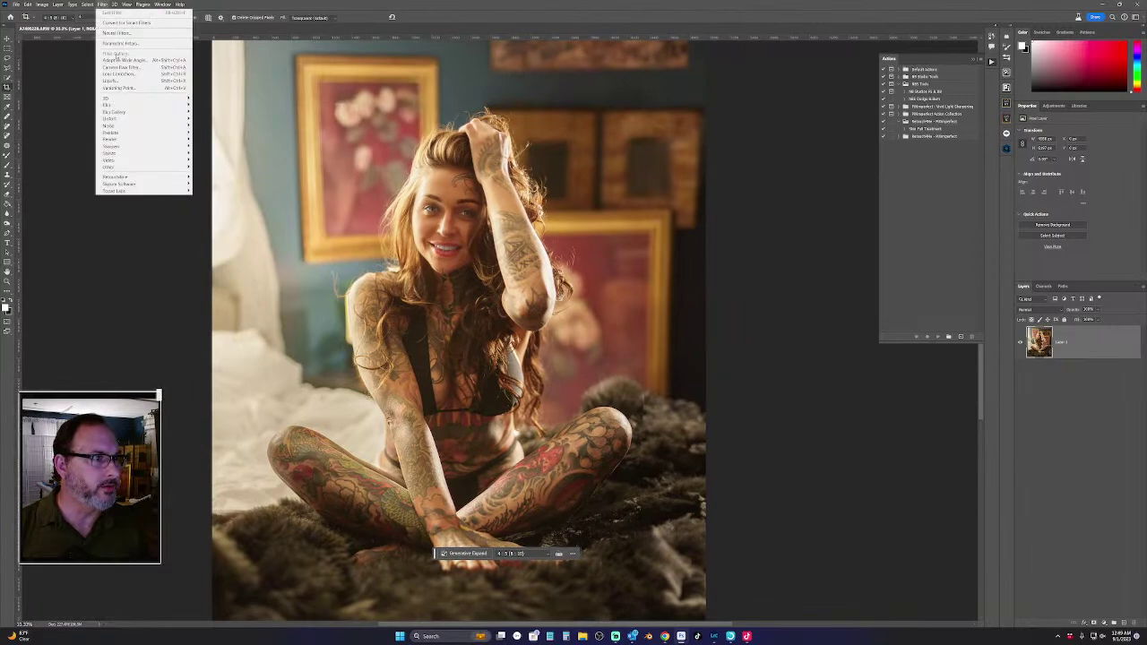
pyautogui.press('Escape')
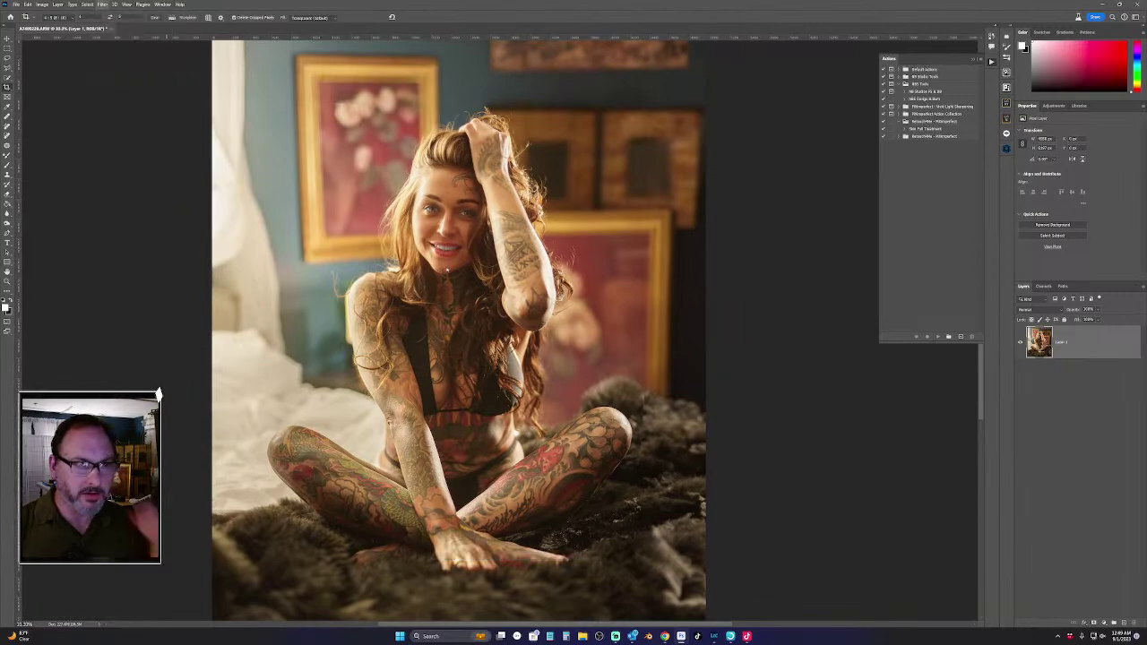
pyautogui.hotkey('ctrl', 'shift', 'x')
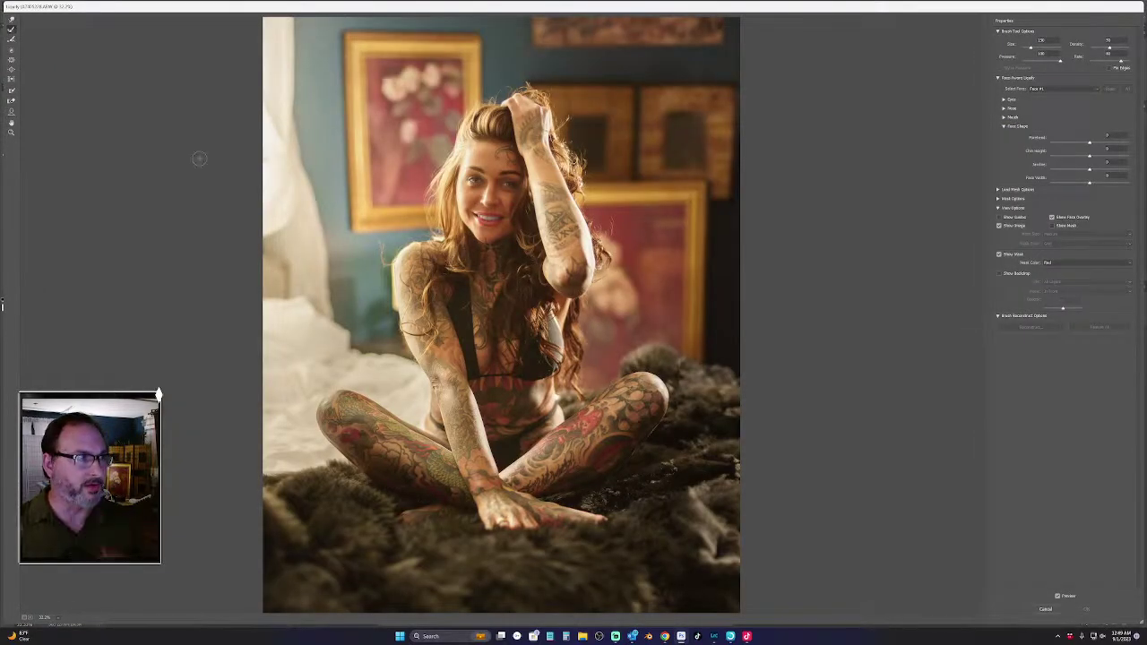
pyautogui.click(10, 19)
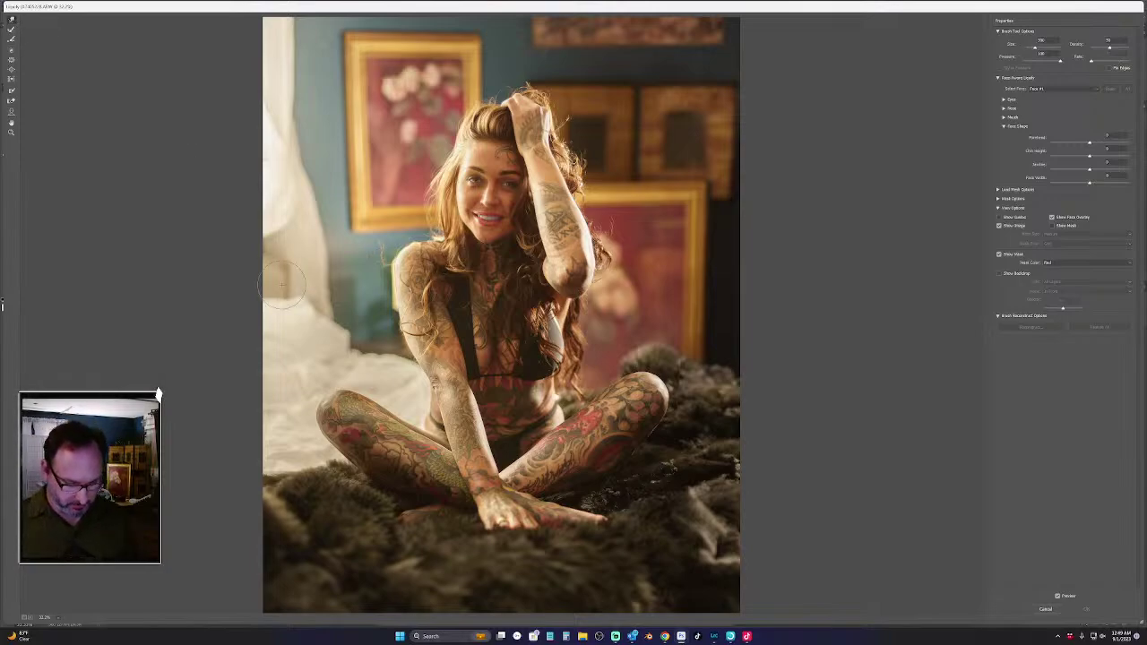
pyautogui.scroll(1, 433, 478)
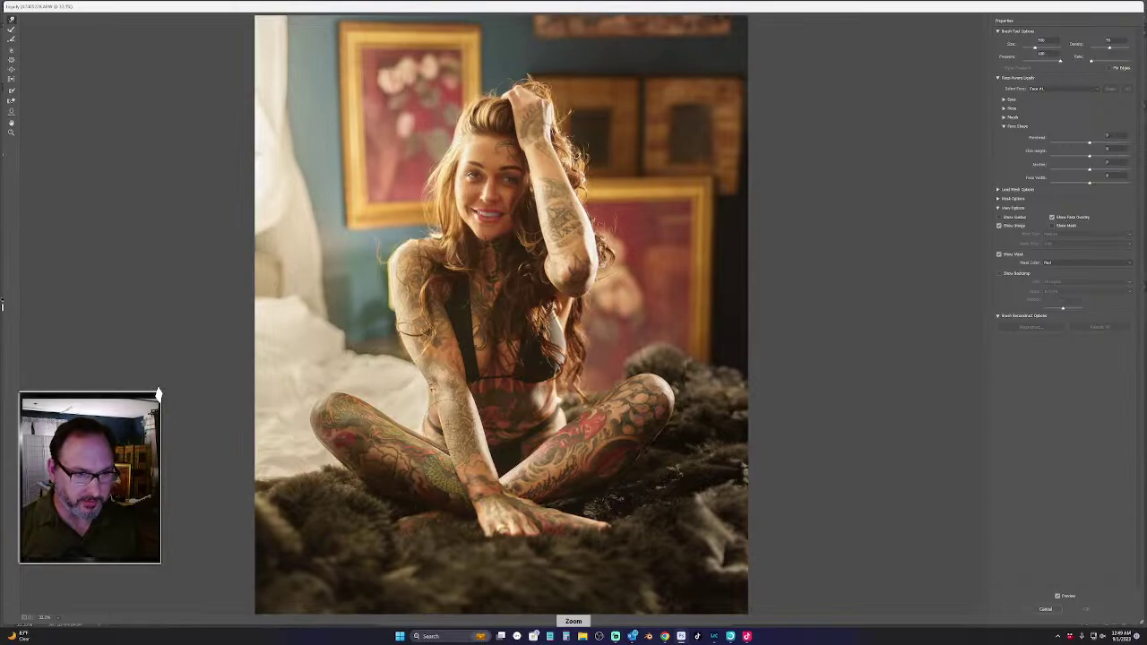
pyautogui.press('space')
pyautogui.moveTo(456, 434)
pyautogui.mouseDown()
pyautogui.moveTo(550, 359)
pyautogui.moveTo(525, 422)
pyautogui.moveTo(486, 287)
pyautogui.moveTo(468, 157)
pyautogui.mouseUp()
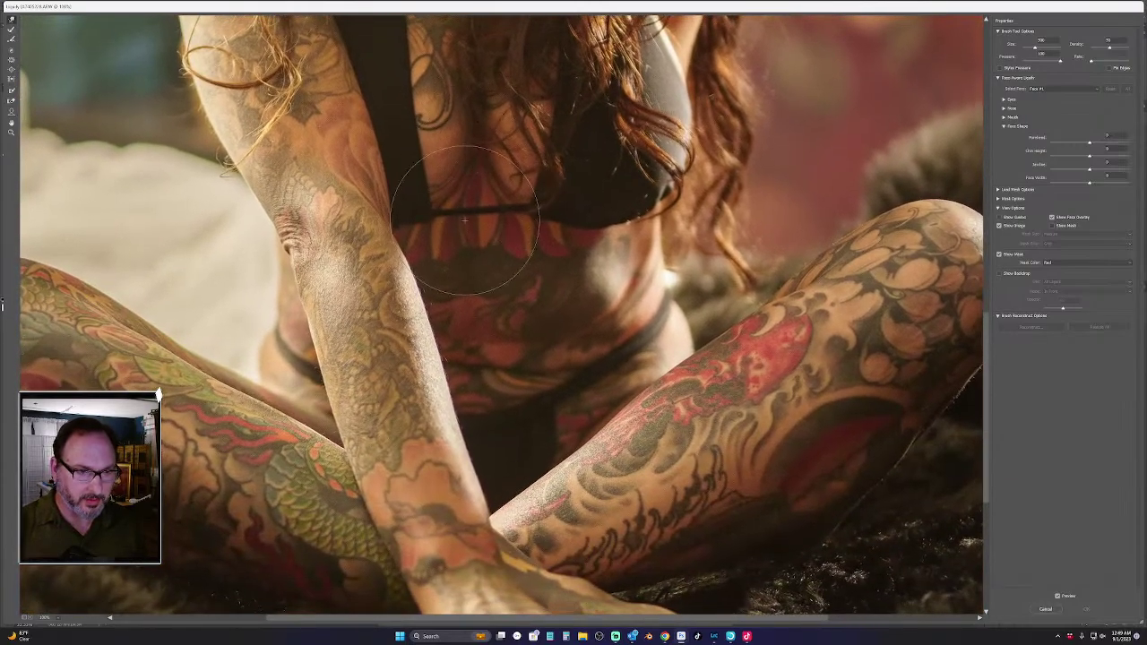
# Set the Forward Warp brush size to 250 and push the hip contour beside the straight forearm slightly outward
pyautogui.press('[')
pyautogui.press('[')
pyautogui.press('[')
pyautogui.press('[')
pyautogui.press('[')
pyautogui.press('[')
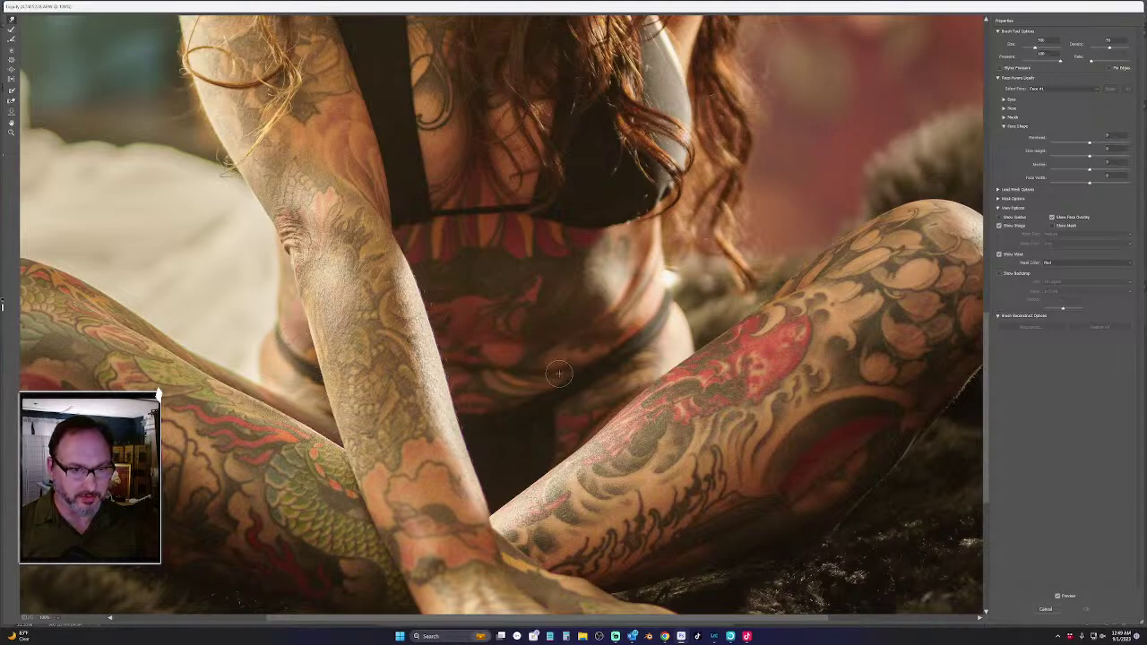
pyautogui.press('[')
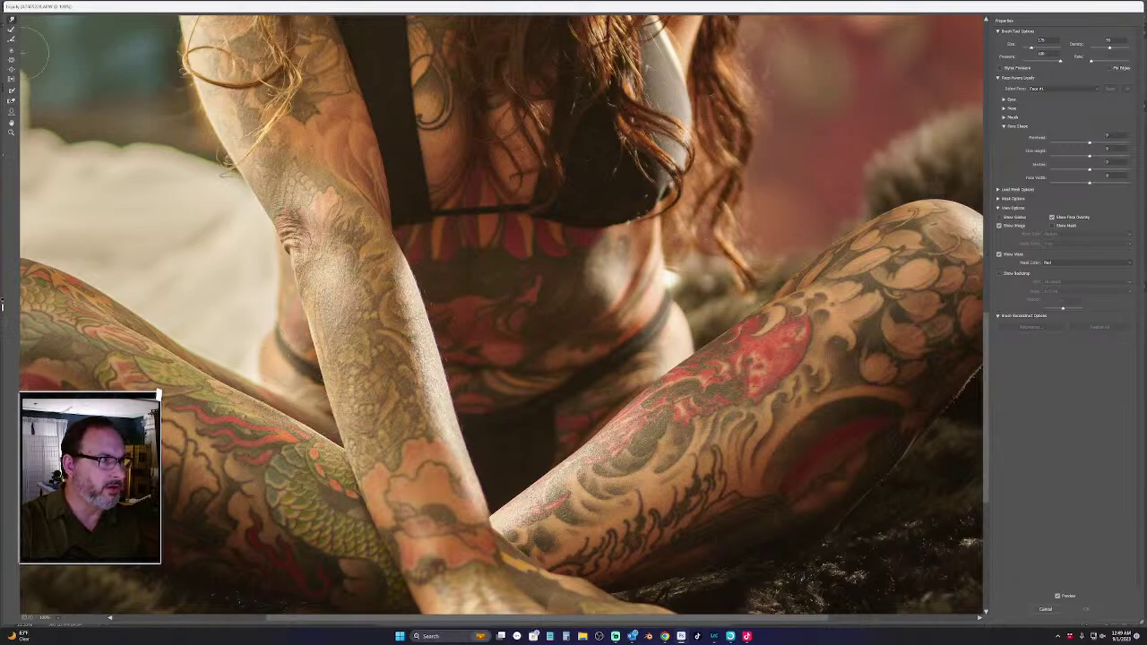
pyautogui.press(']')
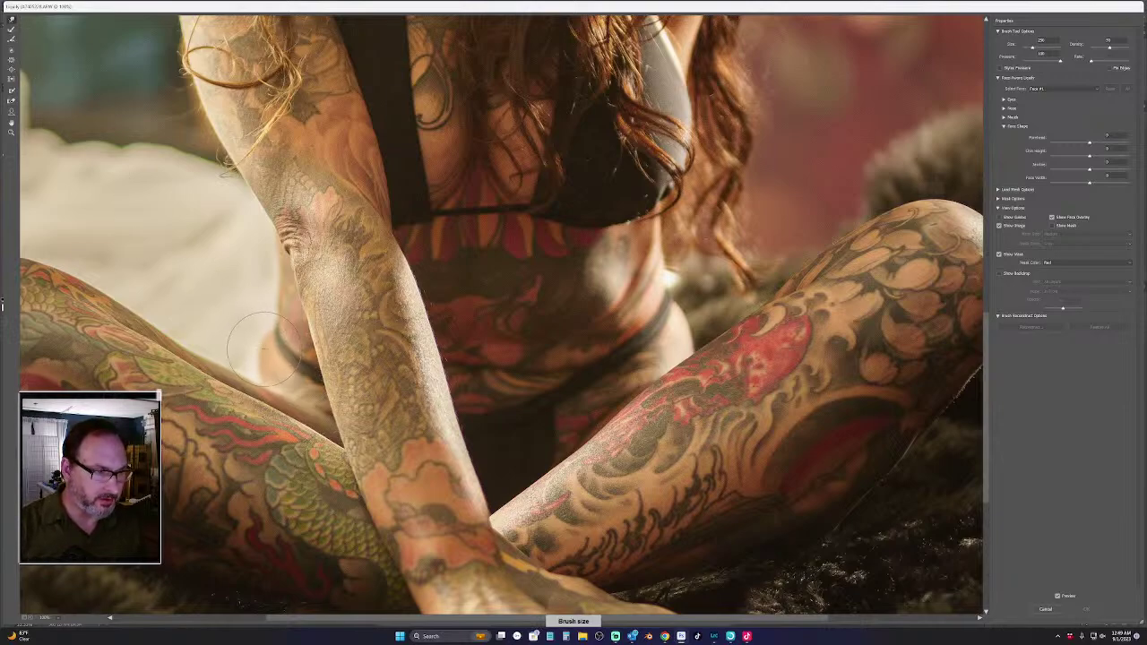
pyautogui.press('[')
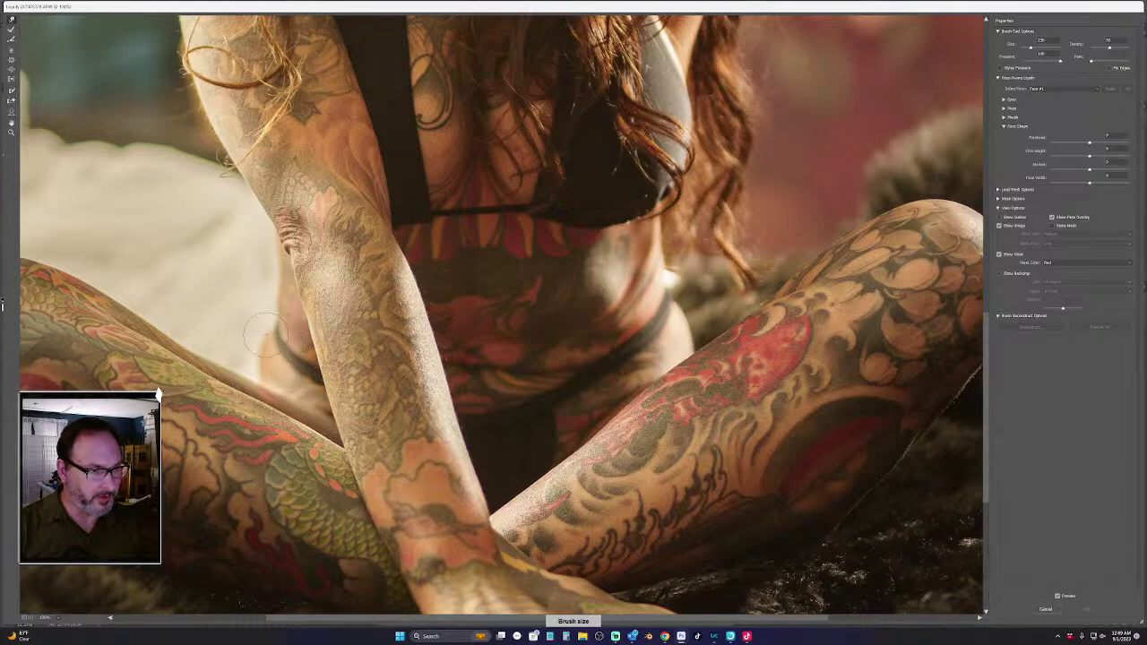
pyautogui.press(']')
pyautogui.press(']')
pyautogui.press(']')
pyautogui.press('[')
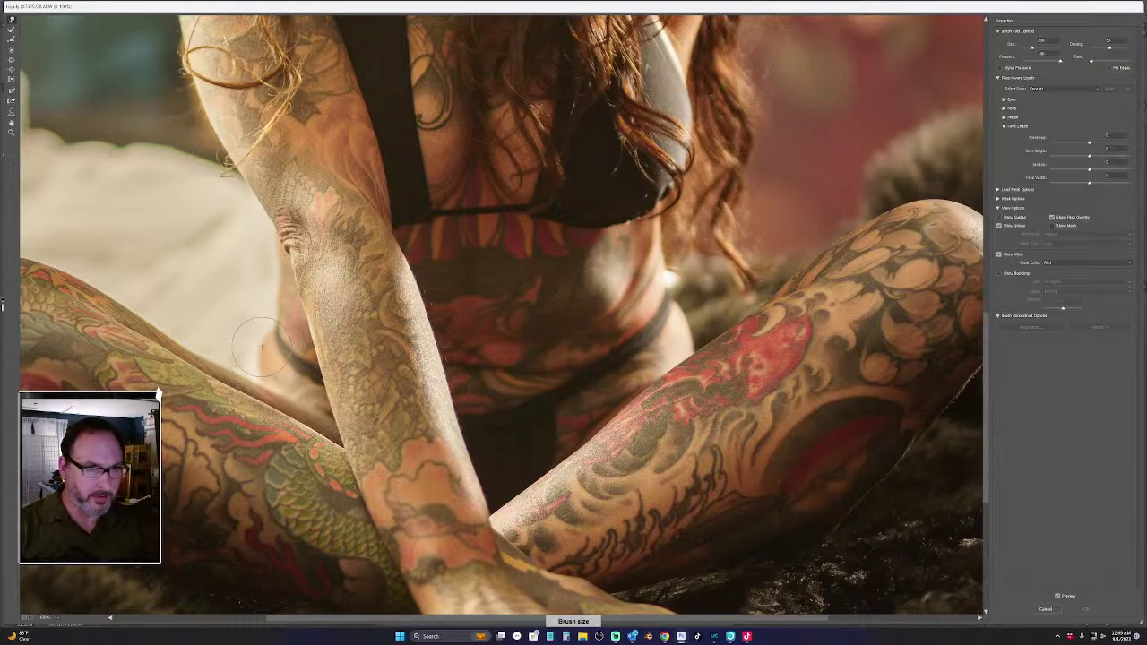
pyautogui.press(']')
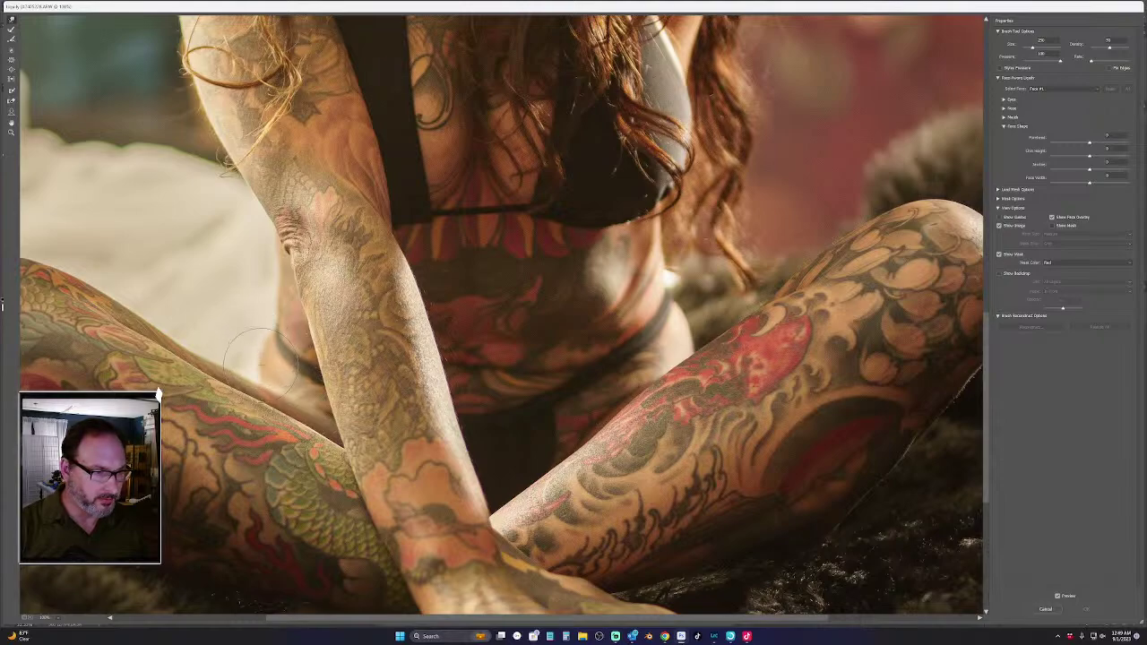
pyautogui.moveTo(262, 369); pyautogui.dragTo(256, 377)
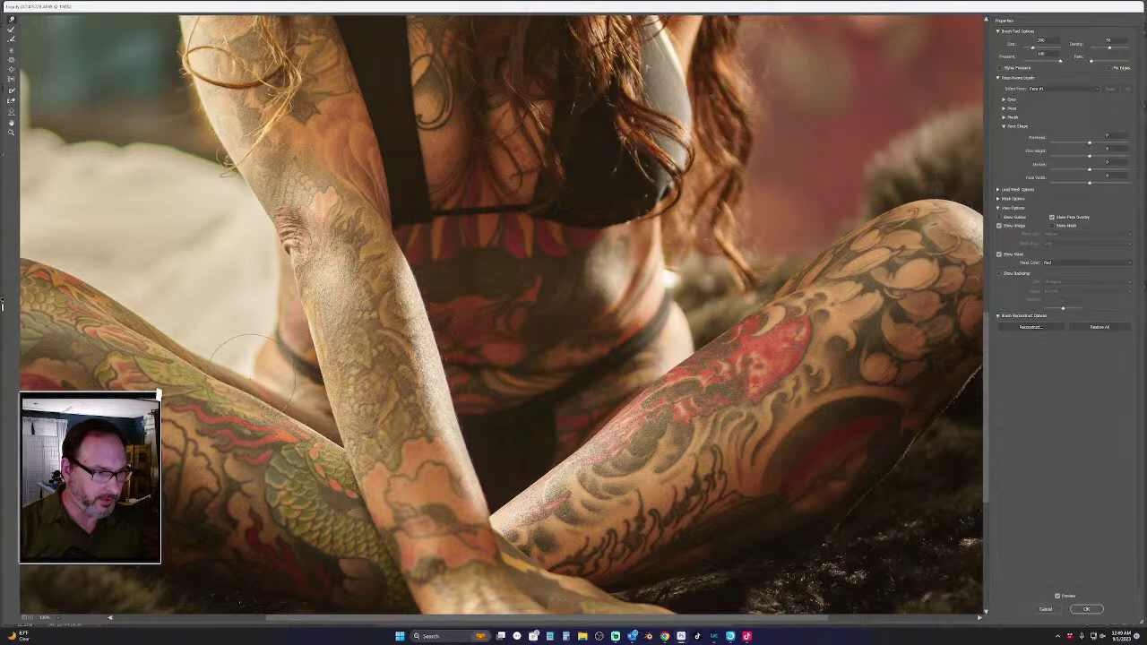
# Refine the waist and hip contour beside the straight forearm with Forward Warp at sizes 150 to 250, and even it out with the Smooth tool
pyautogui.press(']')
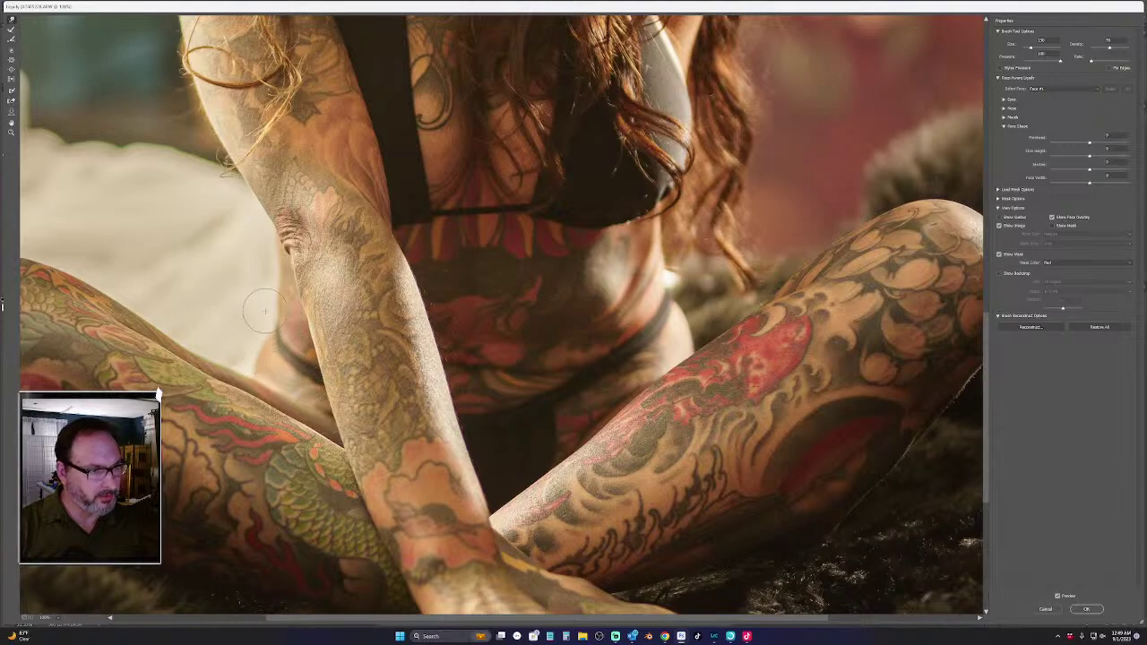
pyautogui.press(']')
pyautogui.press(']')
pyautogui.press(']')
pyautogui.press(']')
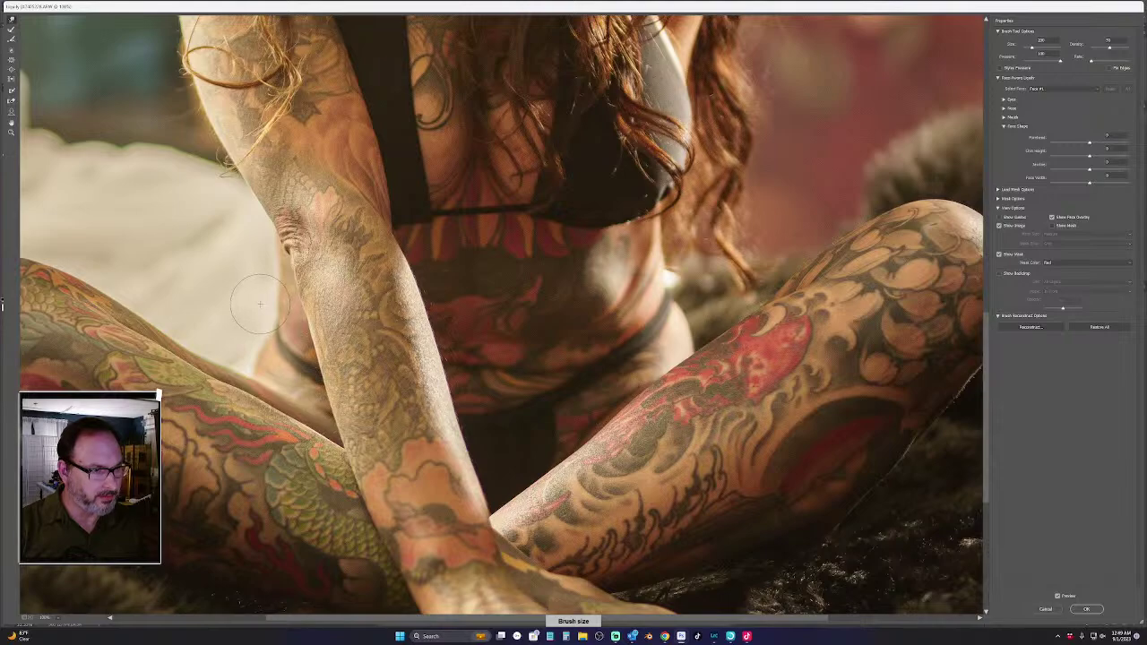
pyautogui.press(']')
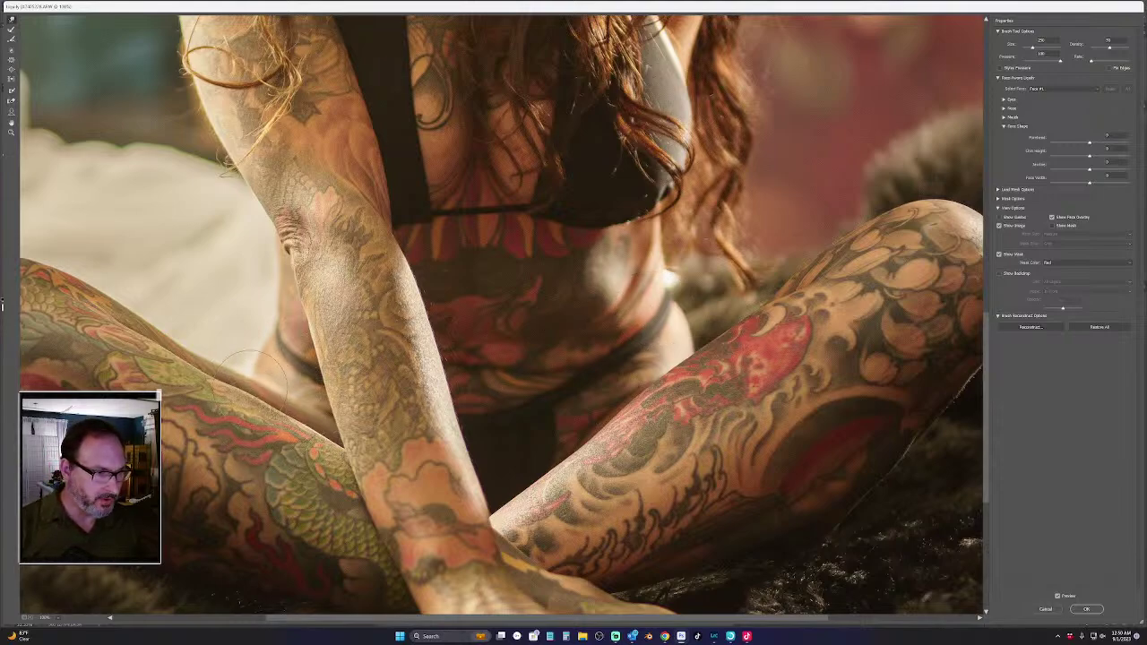
pyautogui.click(12, 38)
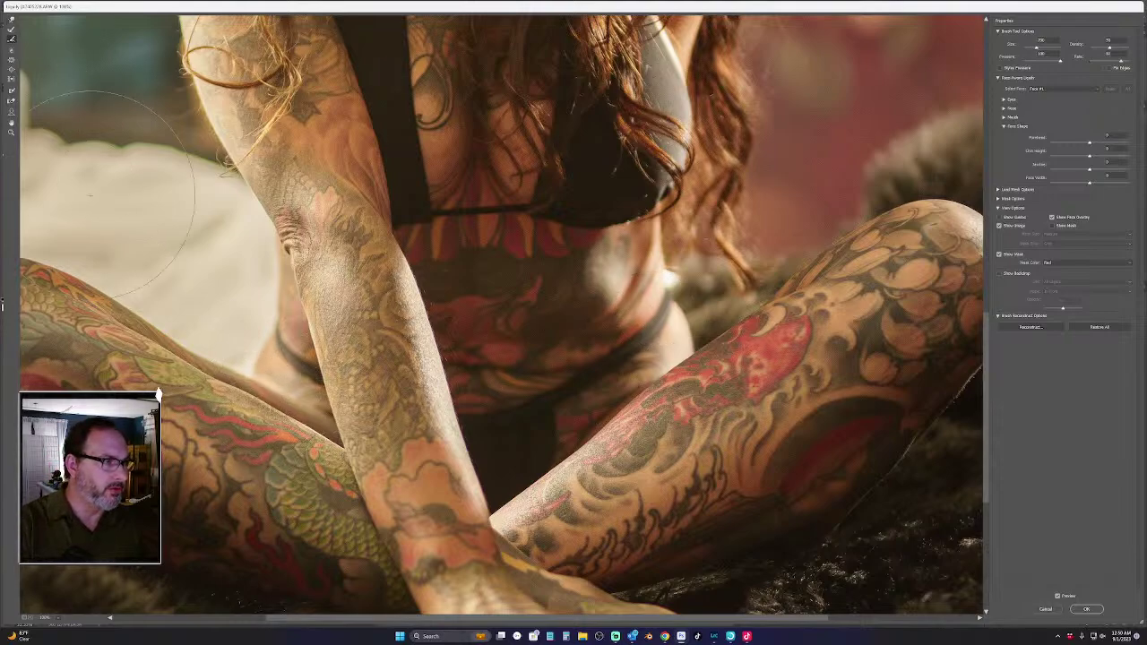
pyautogui.press(']')
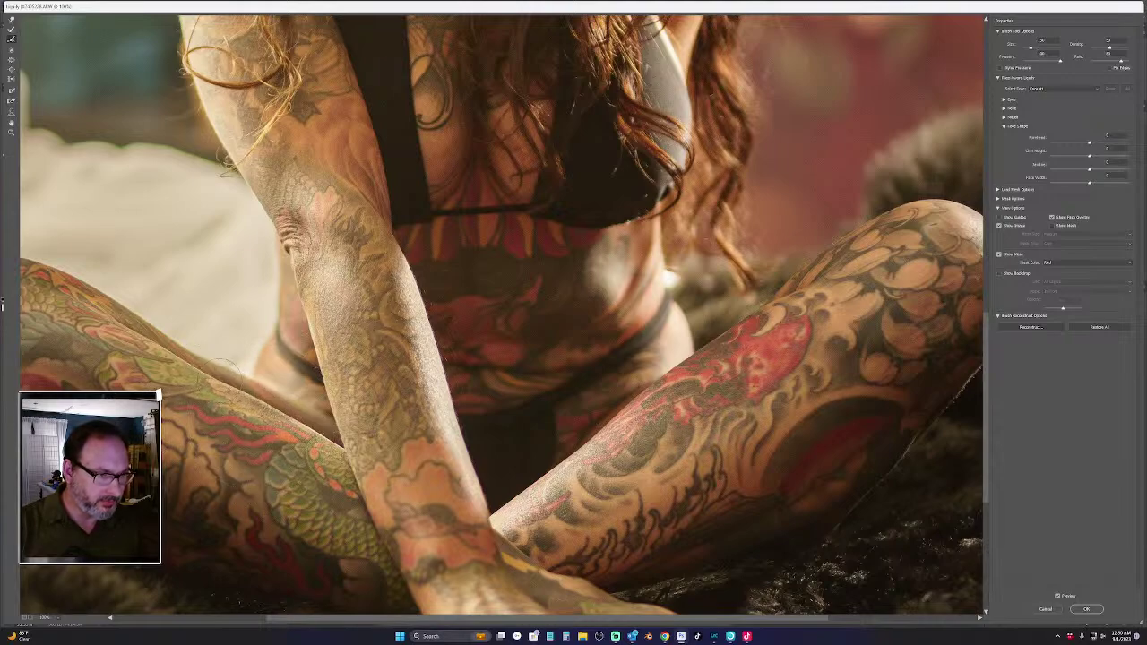
# Push the opposite hip contour outward where it meets the thigh with Forward Warp at size 250, and touch it up at size 100
pyautogui.press('space')
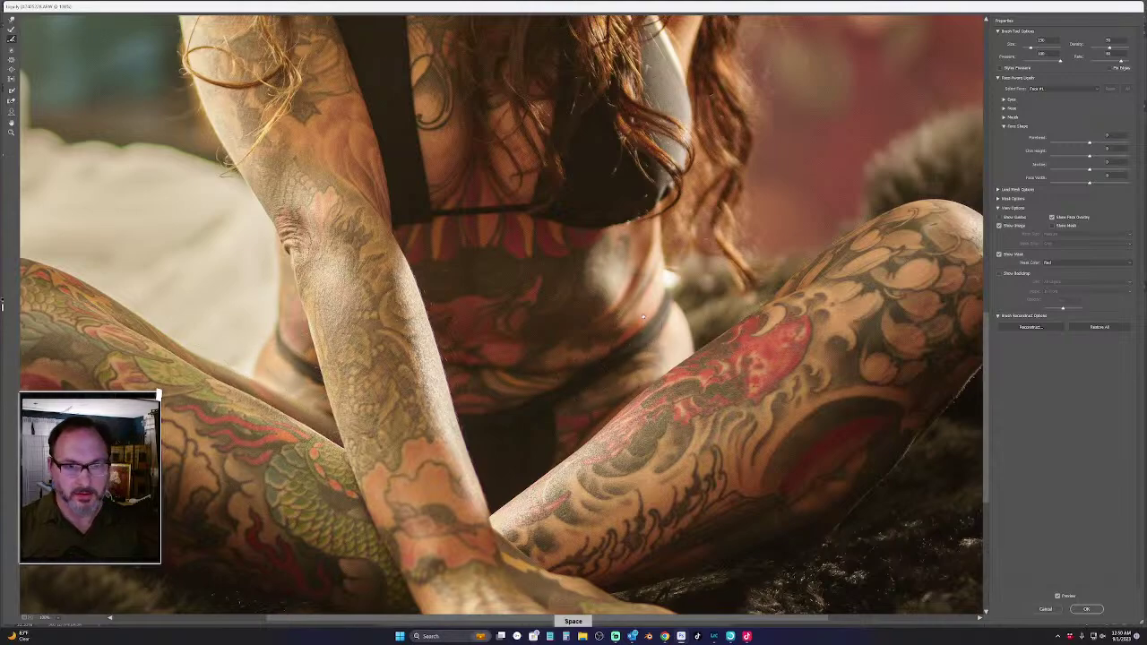
pyautogui.moveTo(657, 297); pyautogui.dragTo(497, 336)
pyautogui.scroll(1, 495, 334)
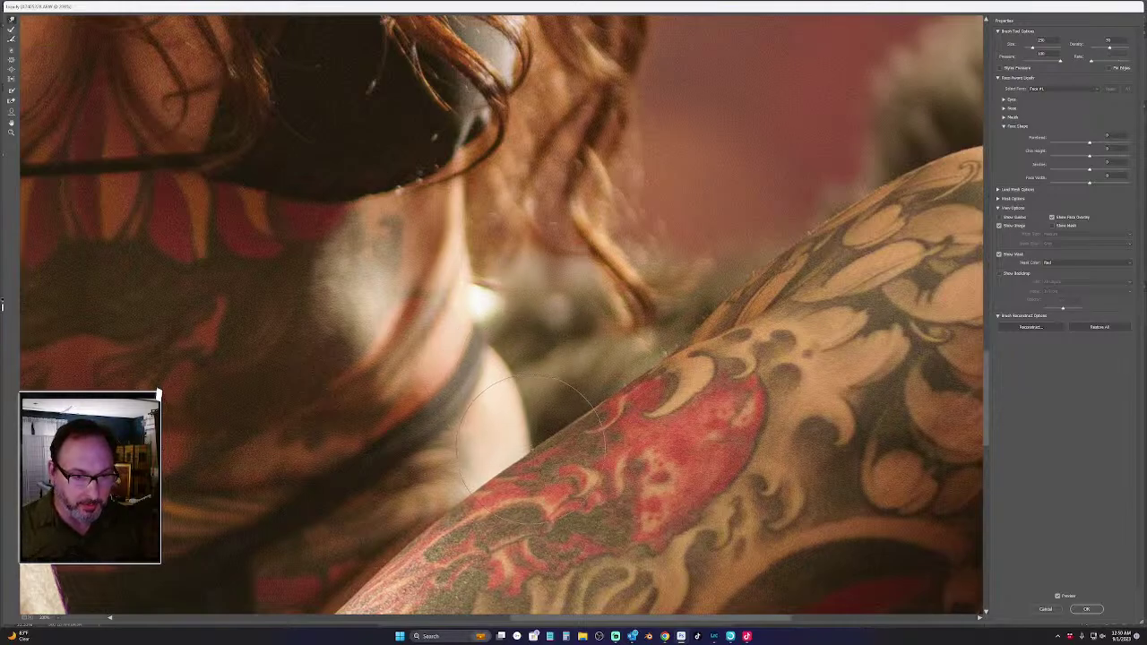
pyautogui.moveTo(532, 447); pyautogui.dragTo(545, 436)
pyautogui.press('[')
pyautogui.press('[')
pyautogui.press('[')
pyautogui.press('[')
pyautogui.press('[')
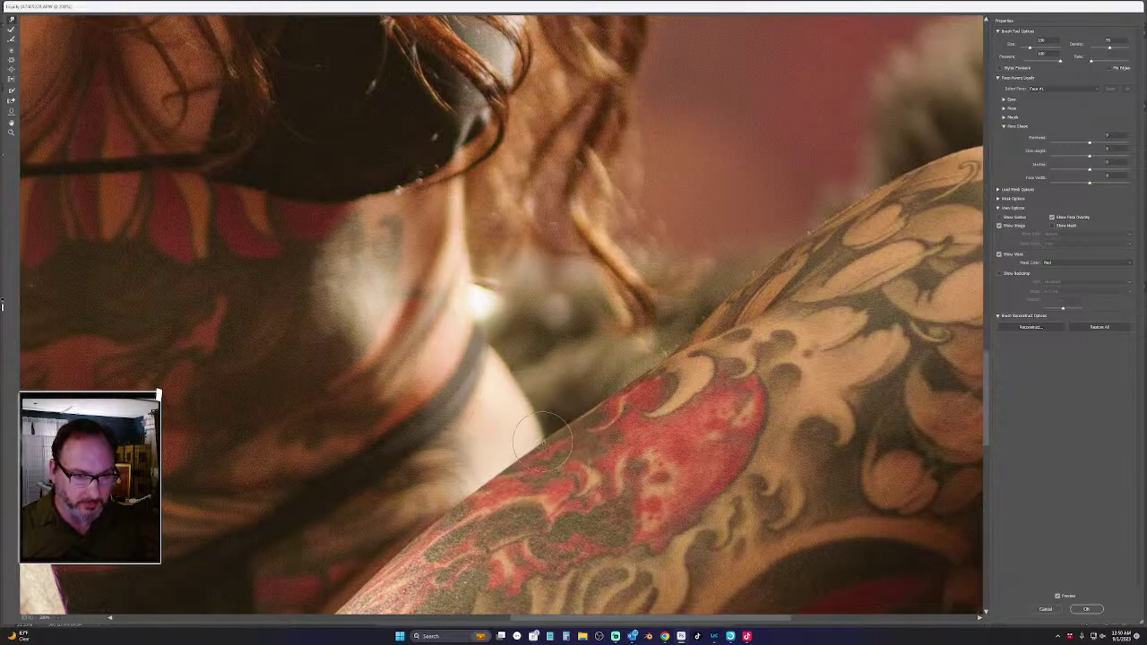
# Refine the edge between the waist strap and the thigh with Forward Warp, reducing the brush from 250 to 150
pyautogui.press(']')
pyautogui.press(']')
pyautogui.press(']')
pyautogui.press(']')
pyautogui.press(']')
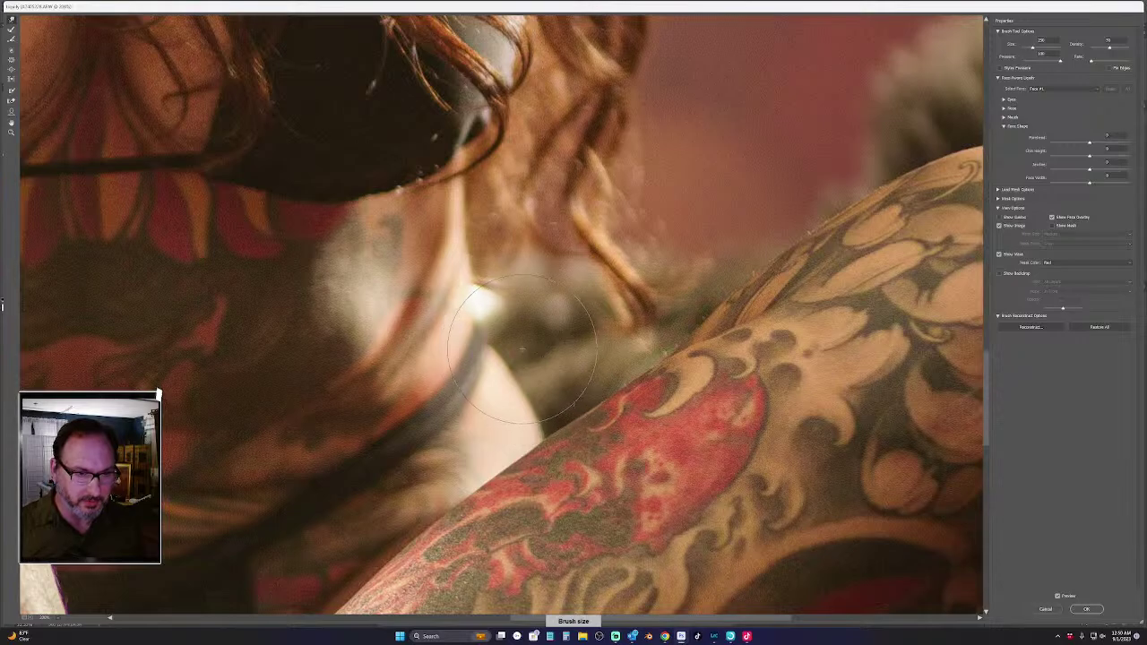
pyautogui.press('[')
pyautogui.press('[')
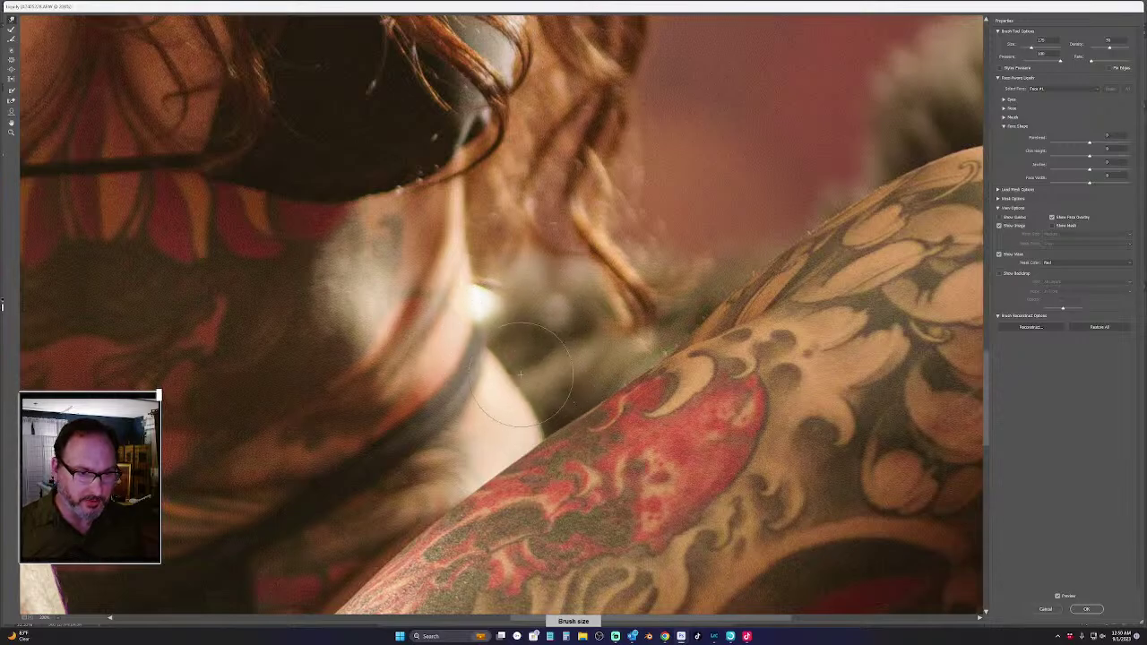
pyautogui.press('[')
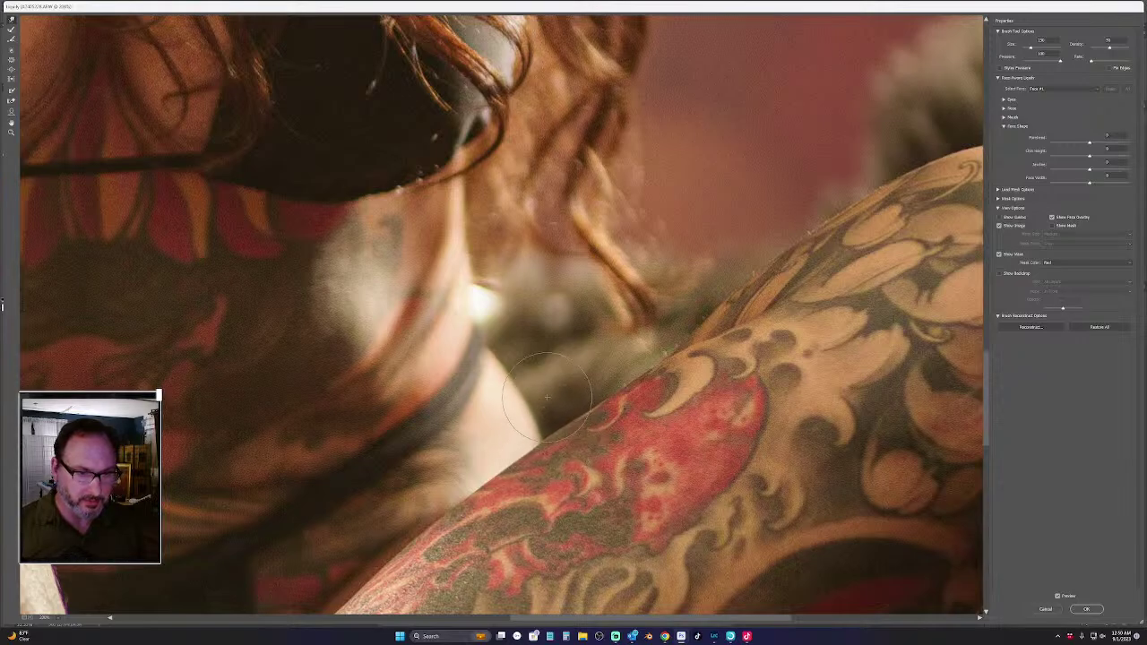
# Even out the curve from the waist down to the hip with Forward Warp, using brush sizes from 300 down to 125
pyautogui.press(']')
pyautogui.press(']')
pyautogui.press(']')
pyautogui.press(']')
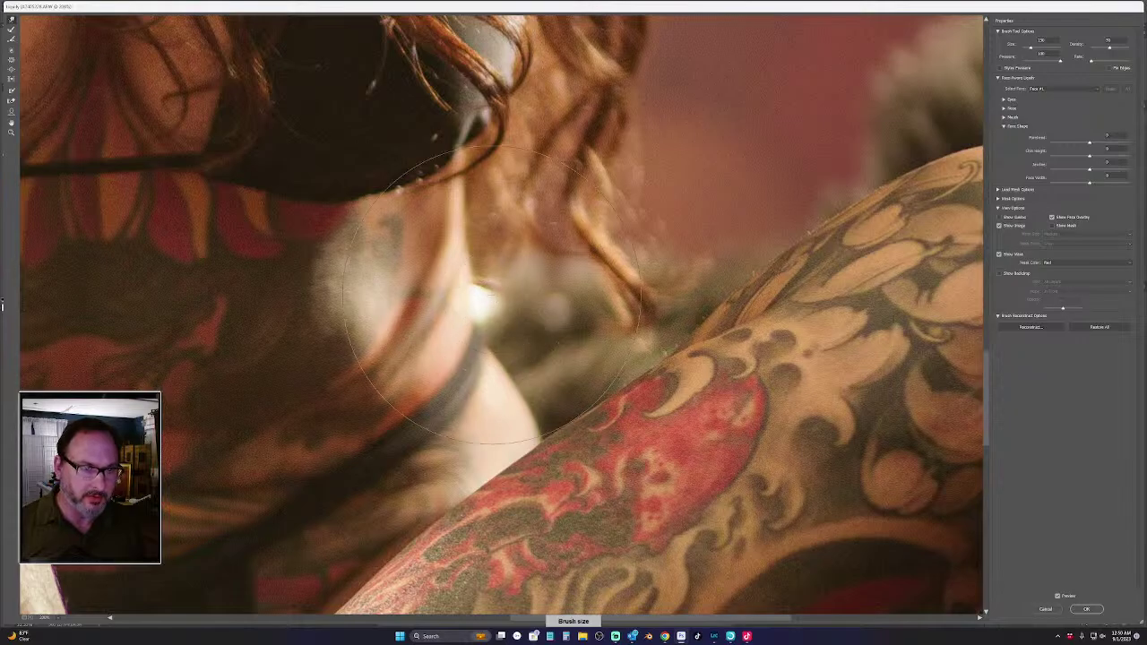
pyautogui.press('[')
pyautogui.press('[')
pyautogui.press('[')
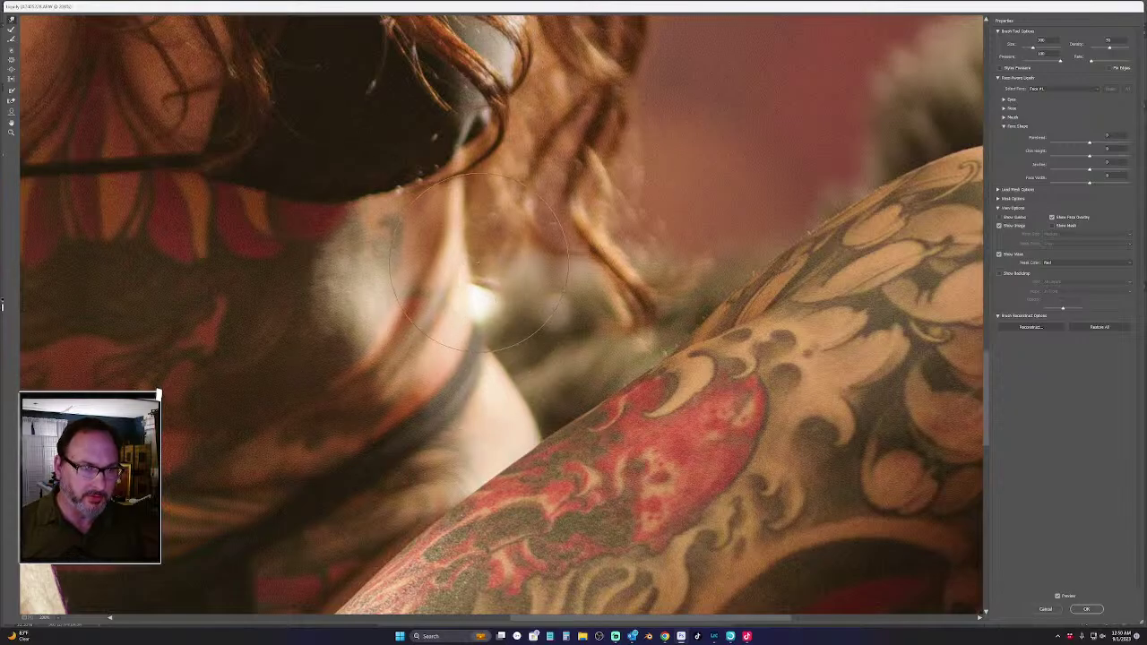
pyautogui.press('[')
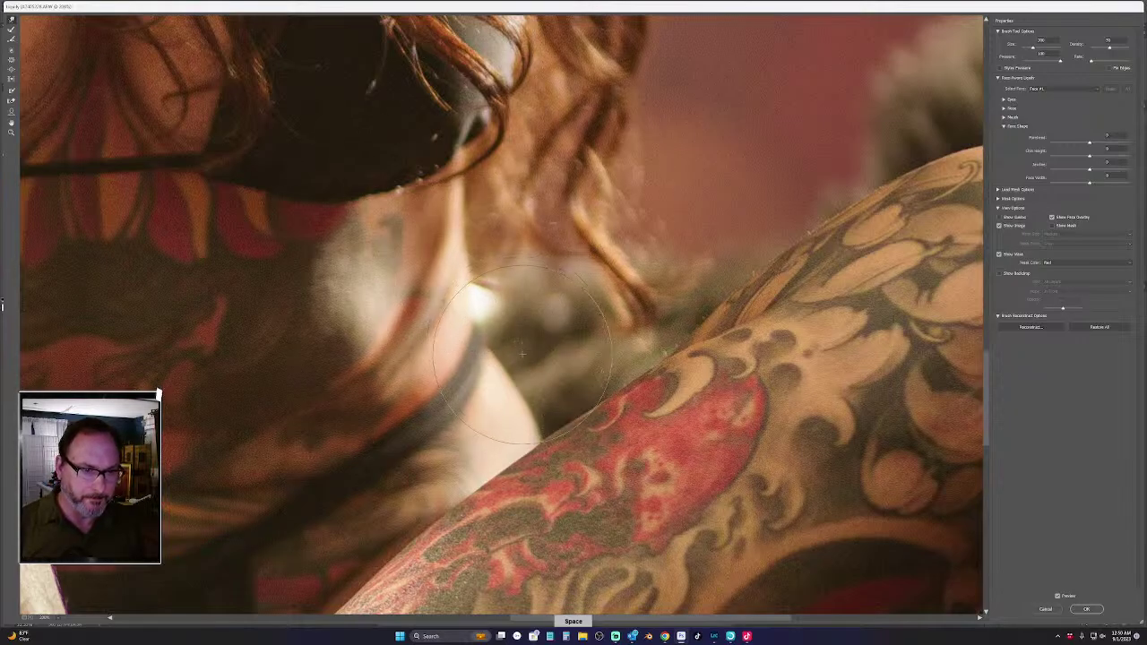
pyautogui.press('[')
pyautogui.press('[')
pyautogui.press('[')
pyautogui.press('[')
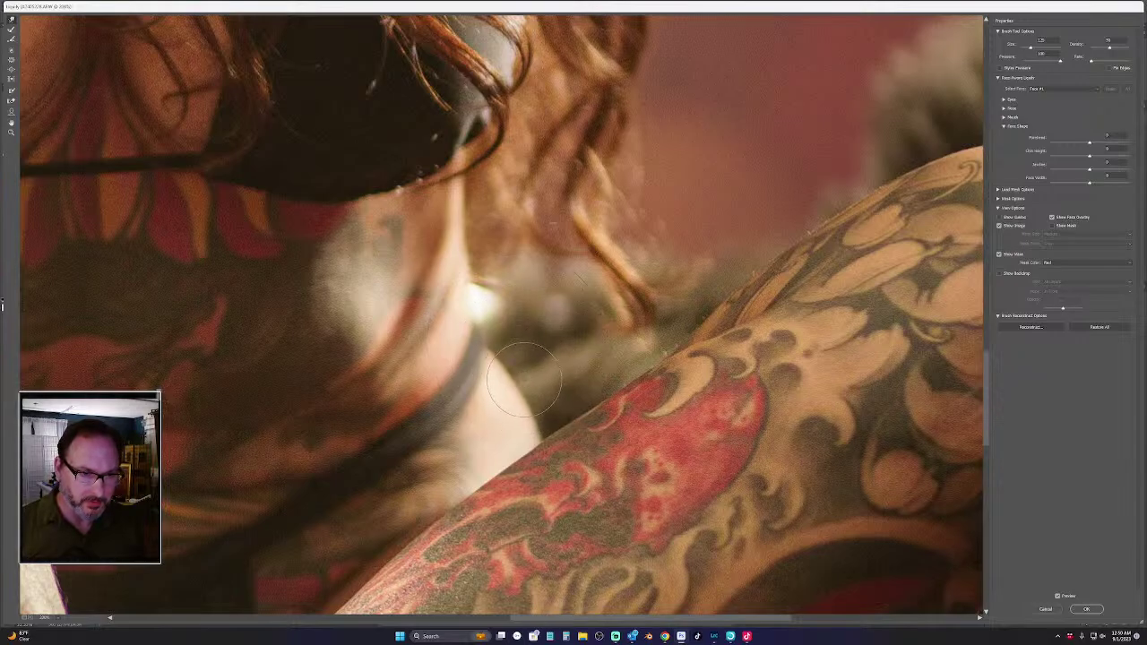
# Compare the warped waist and hips with the original through the Liquify preview, in full view and close up
pyautogui.hotkey('ctrl', '-')
pyautogui.hotkey('ctrl', '-')
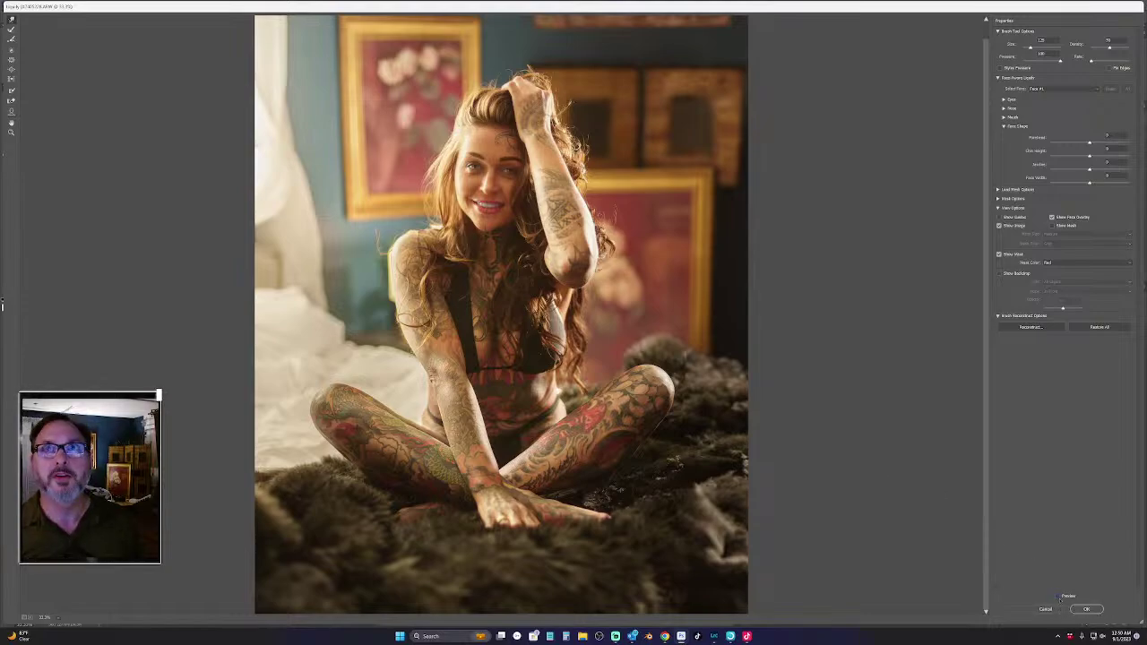
pyautogui.hotkey('ctrl', '+')
pyautogui.hotkey('ctrl', '+')
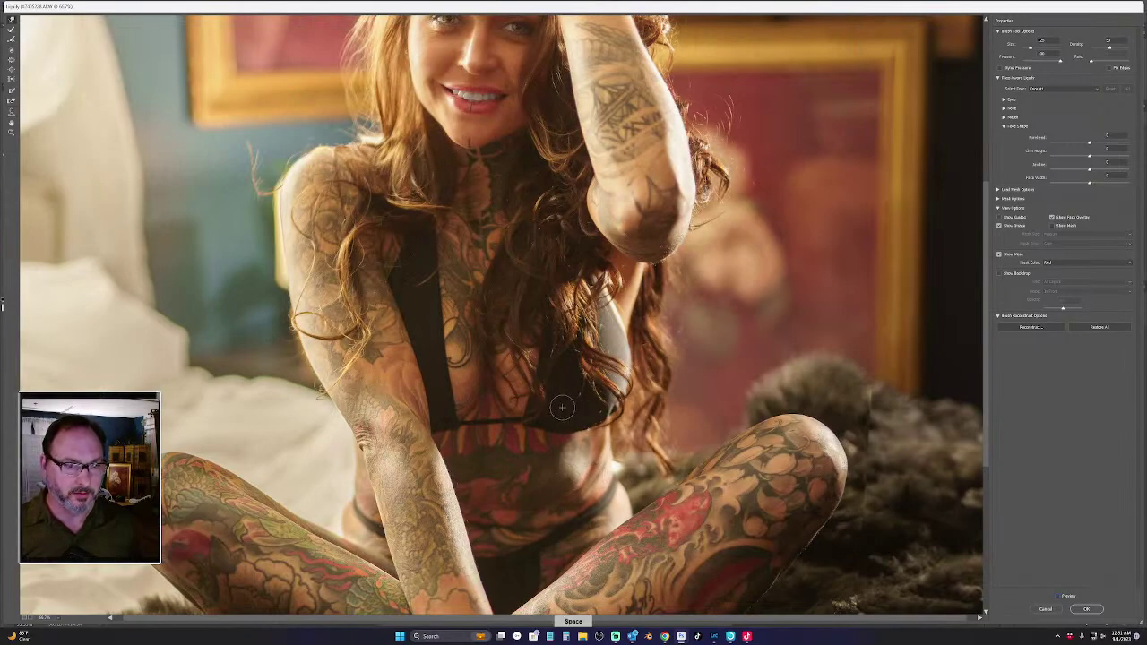
pyautogui.moveTo(562, 411)
pyautogui.mouseDown()
pyautogui.moveTo(682, 224)
pyautogui.moveTo(691, 161)
pyautogui.moveTo(662, 207)
pyautogui.mouseUp()
pyautogui.hotkey('ctrl', '+')
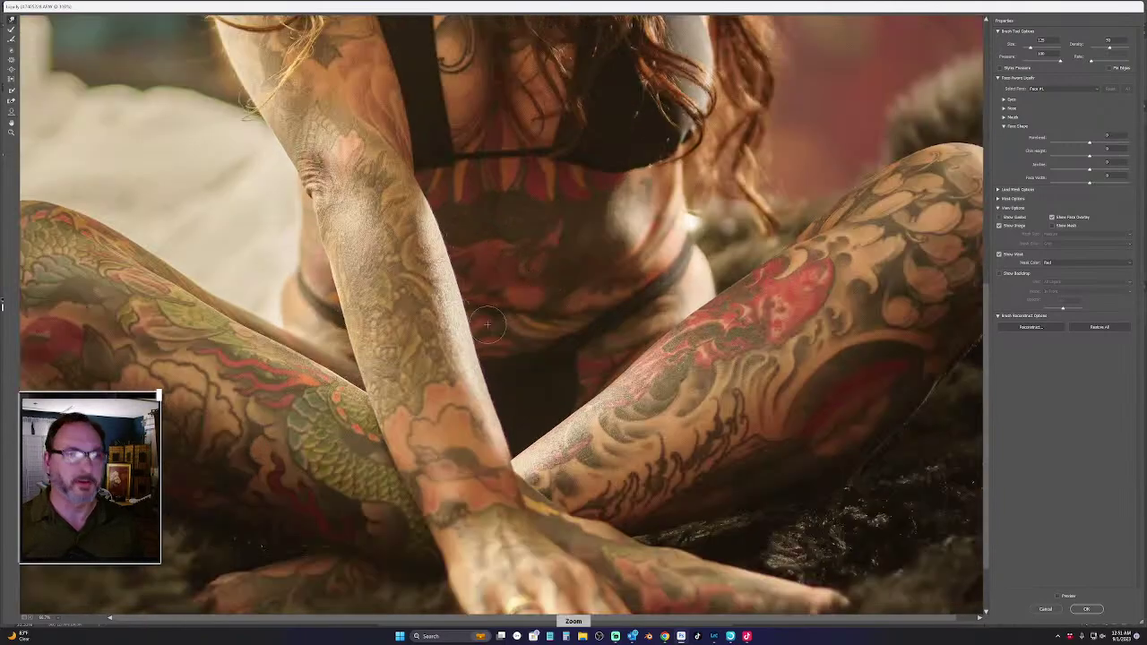
pyautogui.moveTo(459, 348)
pyautogui.mouseDown()
pyautogui.moveTo(548, 340)
pyautogui.moveTo(560, 350)
pyautogui.mouseUp()
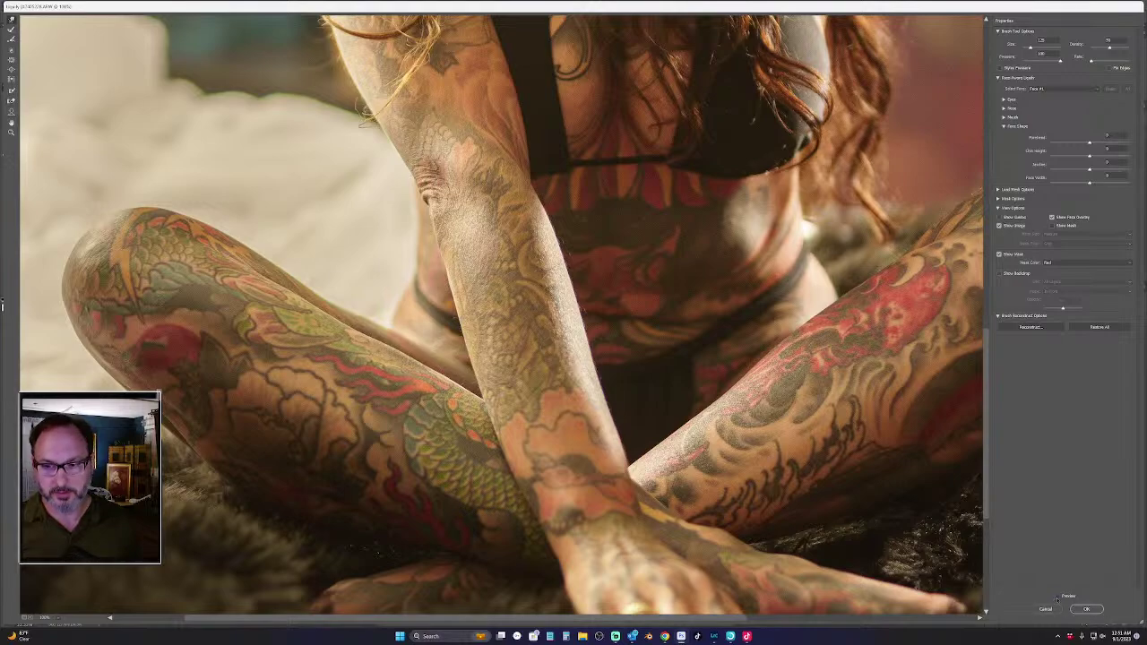
pyautogui.press('space')
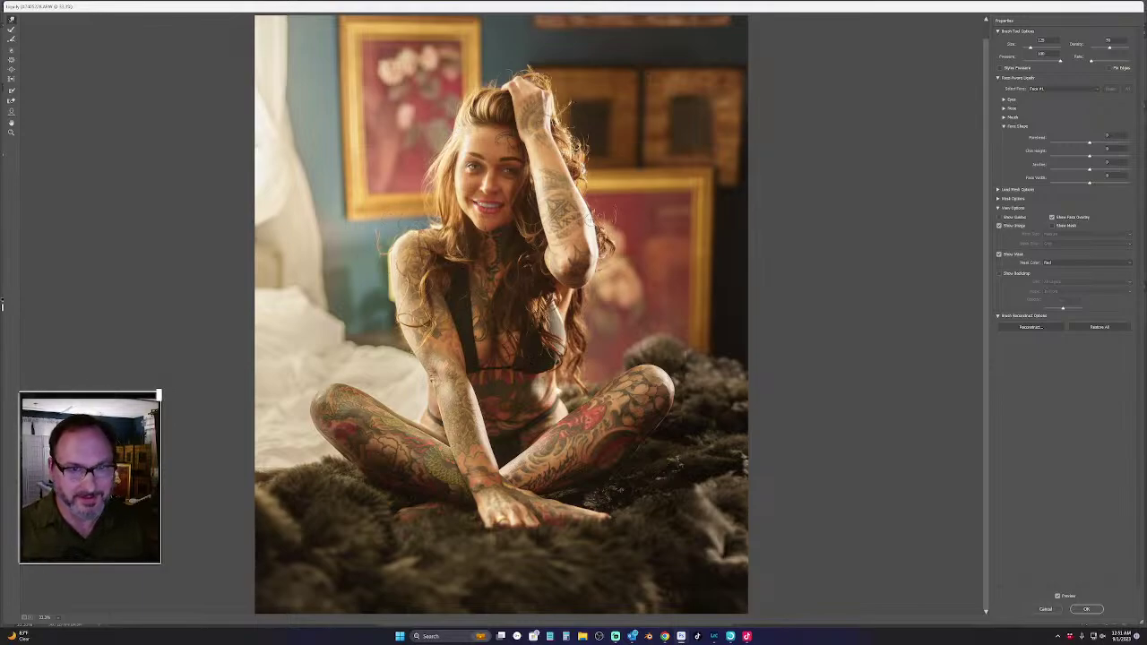
# Nudge the shoulder line above the straight arm with large Forward Warp brushes of up to 2000, undoing the unwanted stroke
pyautogui.press('[')
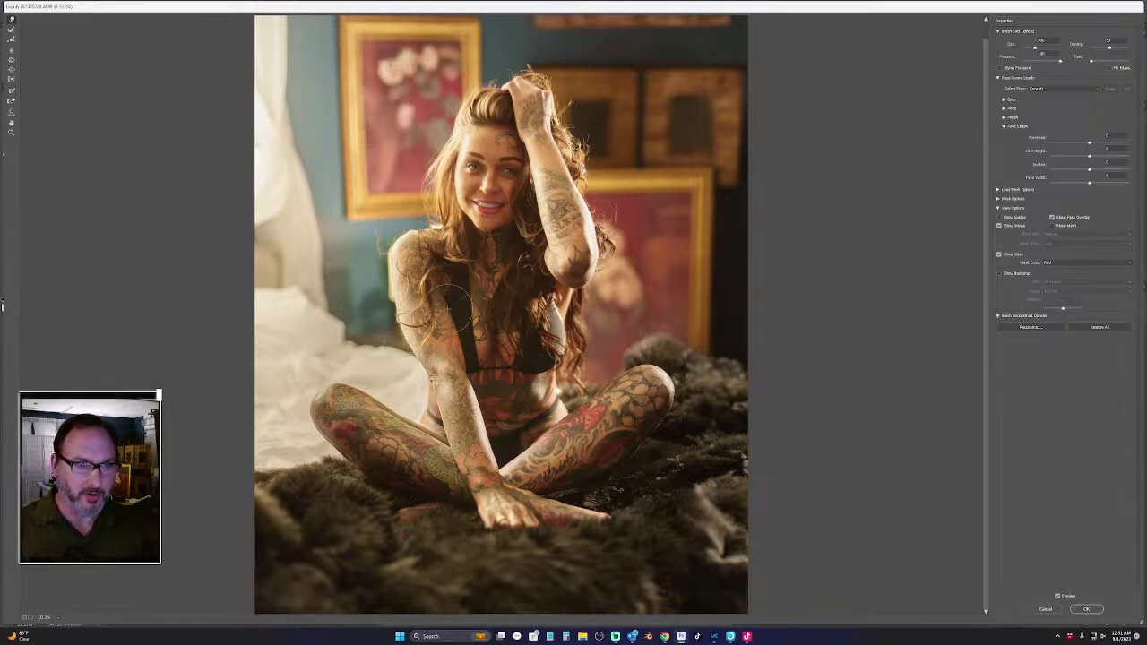
pyautogui.press(']')
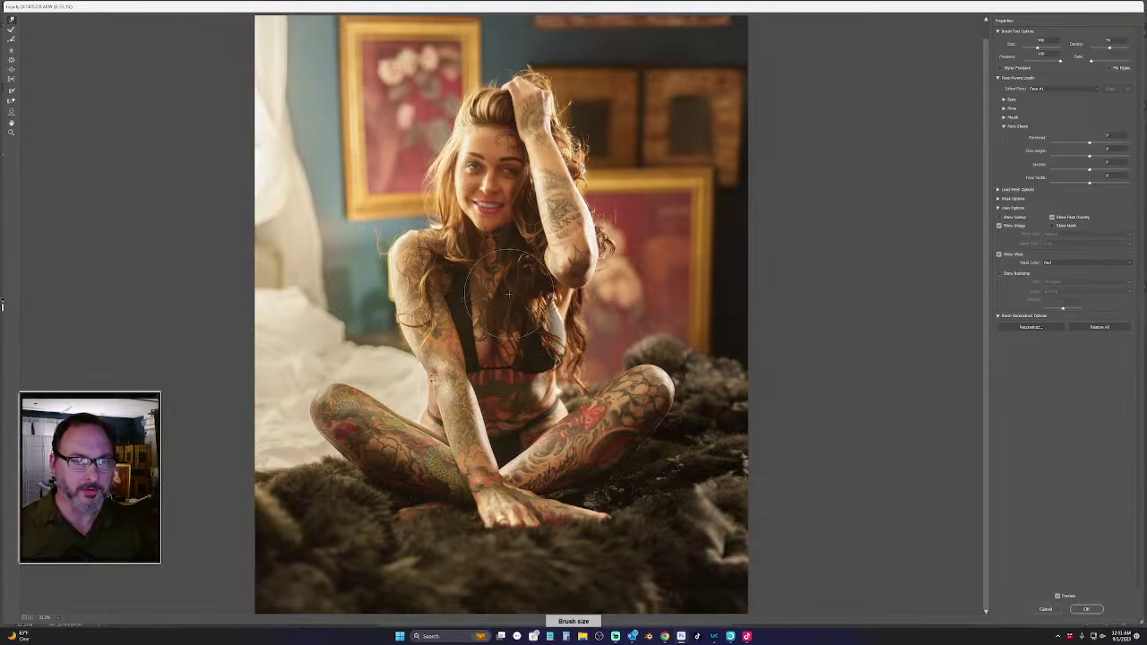
pyautogui.press(']')
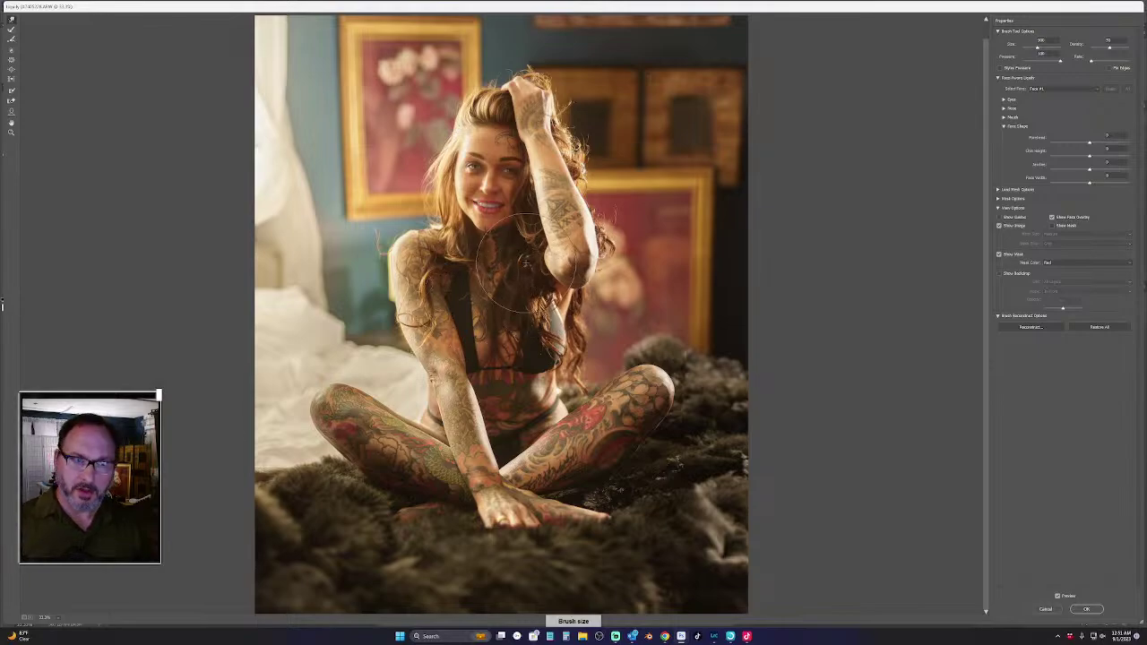
pyautogui.press(']')
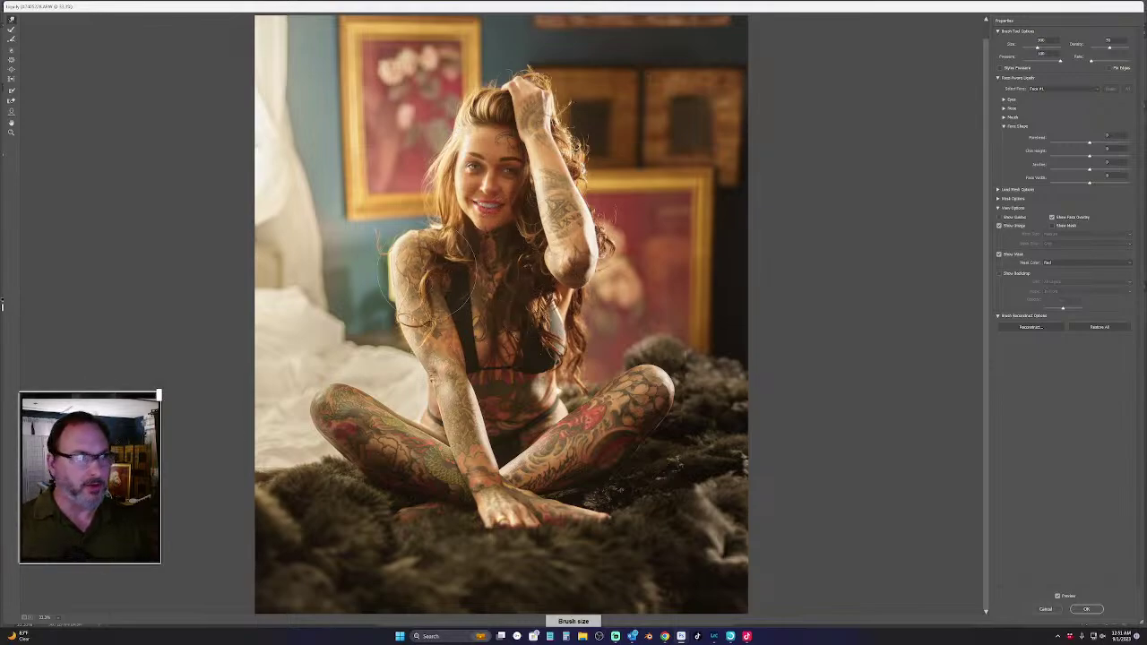
pyautogui.press(']')
pyautogui.press(']')
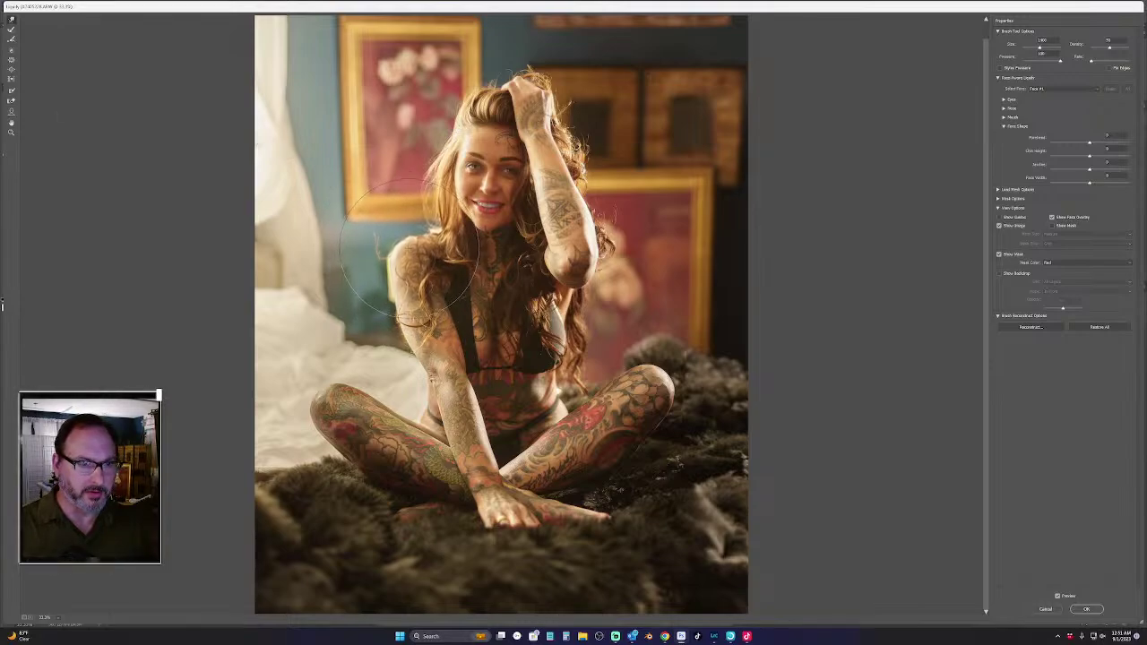
pyautogui.press(']')
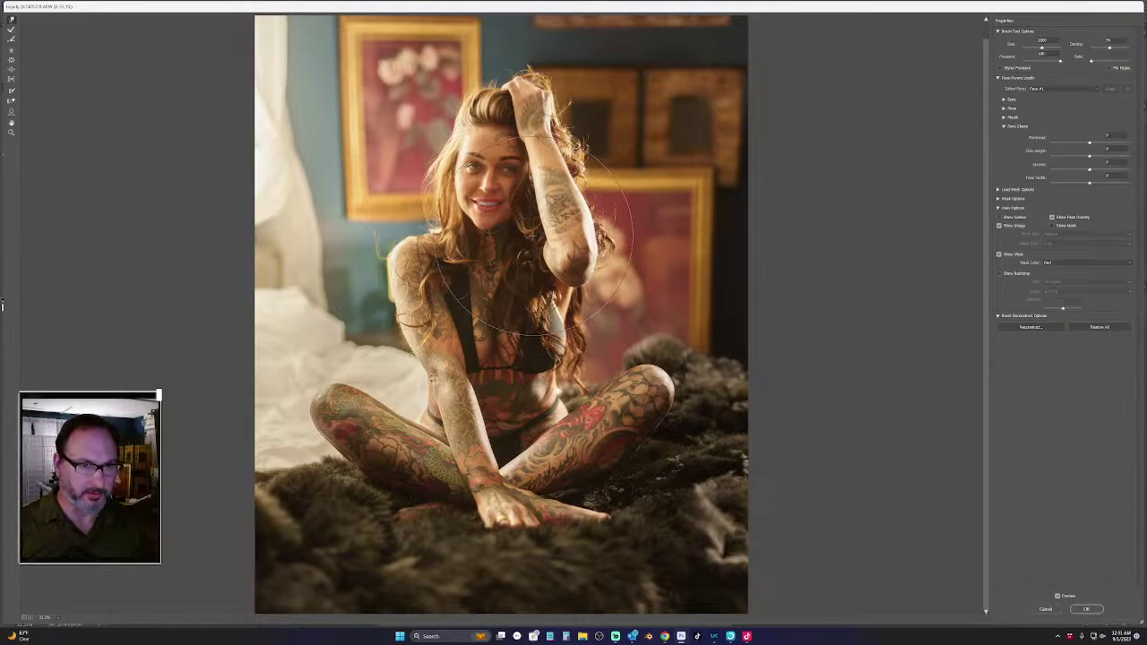
pyautogui.press('[')
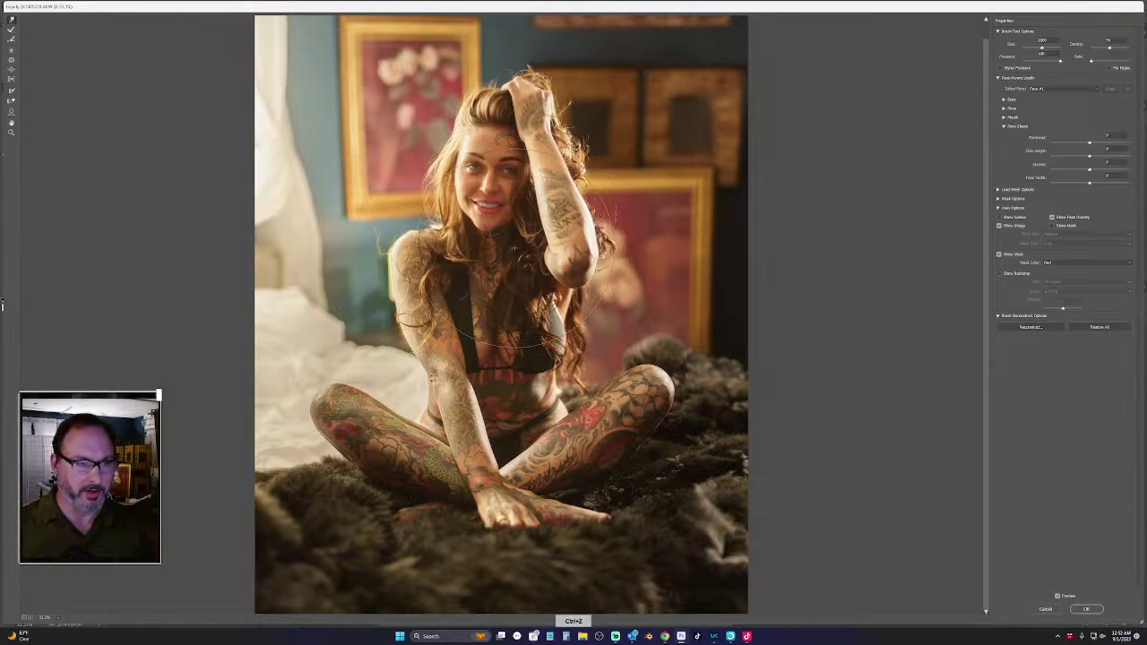
pyautogui.press('[')
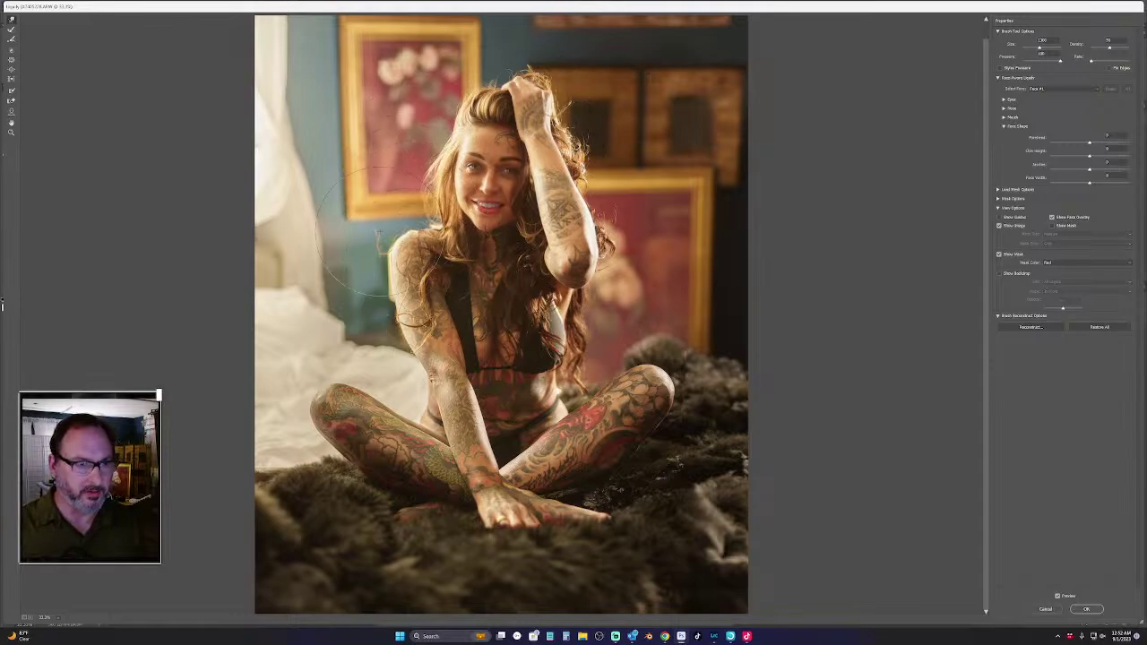
# Smooth the distortion around the shoulder and neck using the Smooth tool at brush size 1200
pyautogui.hotkey('ctrl', '+')
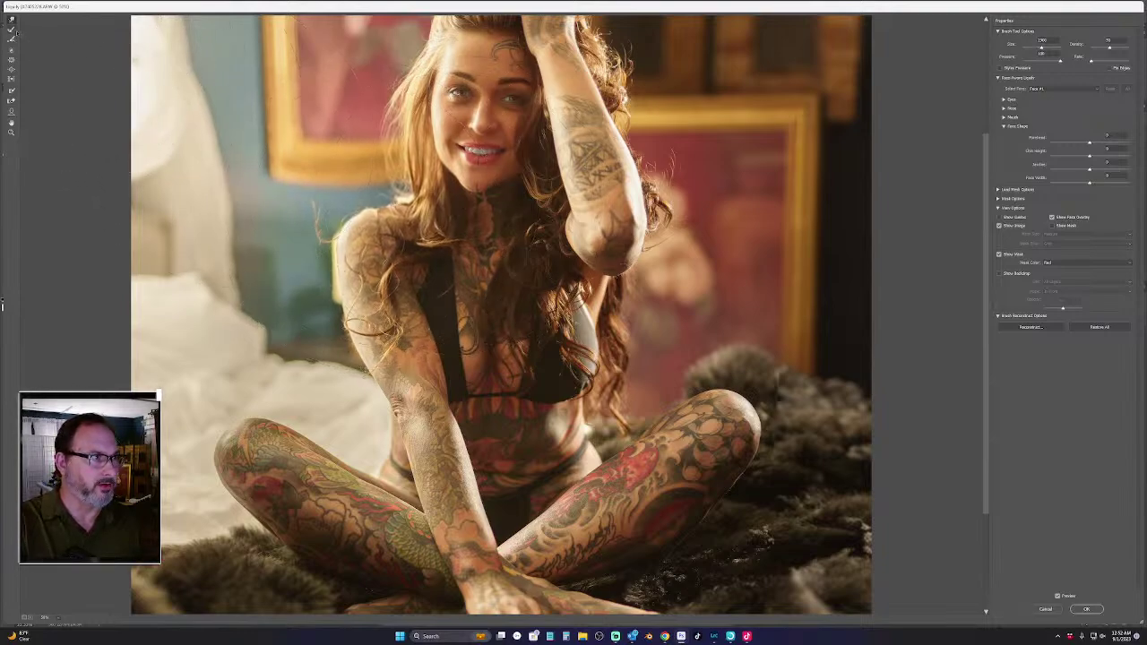
pyautogui.press(']')
pyautogui.press(']')
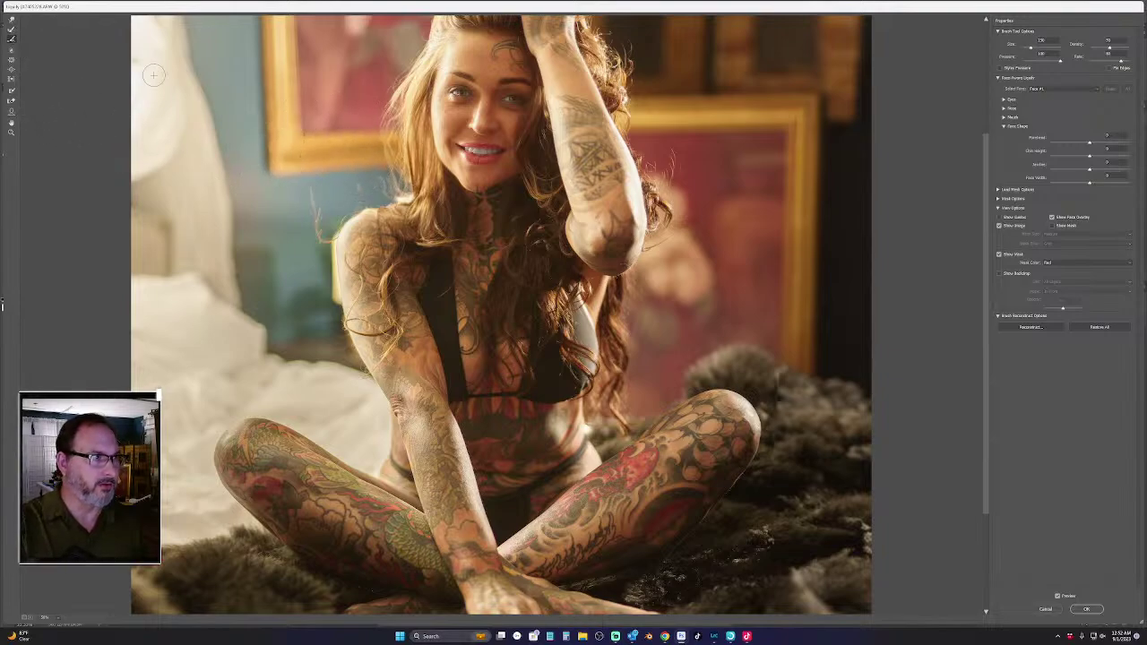
pyautogui.press('[')
pyautogui.press('[')
pyautogui.press('[')
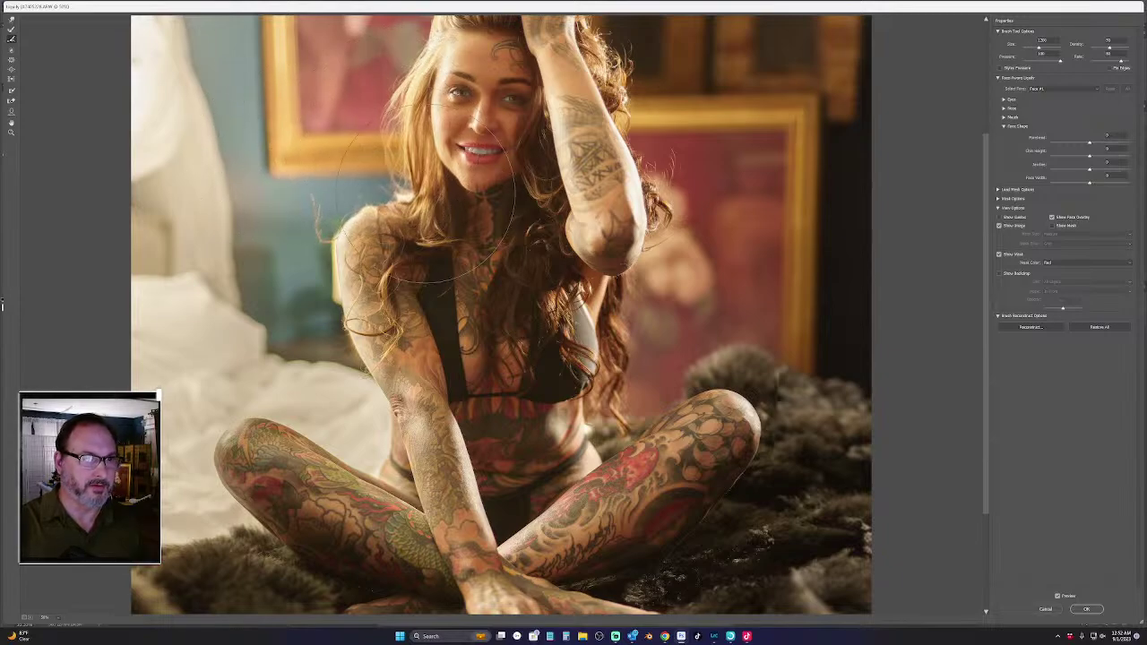
# Undo the last Liquify stroke and apply the Liquify edits to the merged layer
pyautogui.hotkey('ctrl', '-')
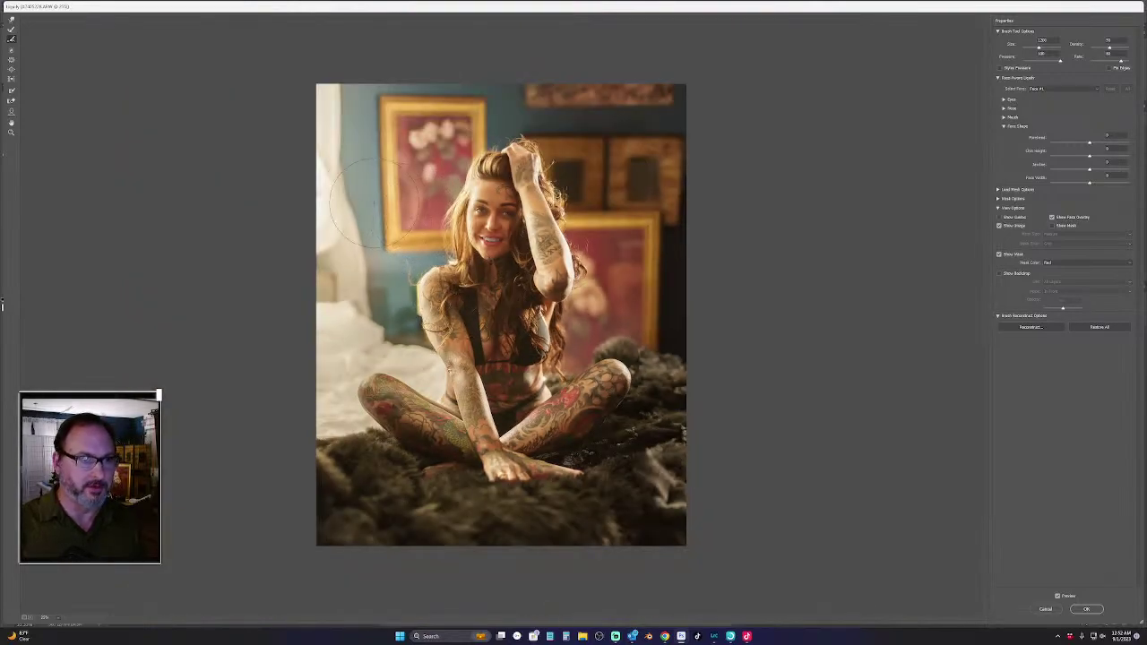
pyautogui.hotkey('ctrl', 'z')
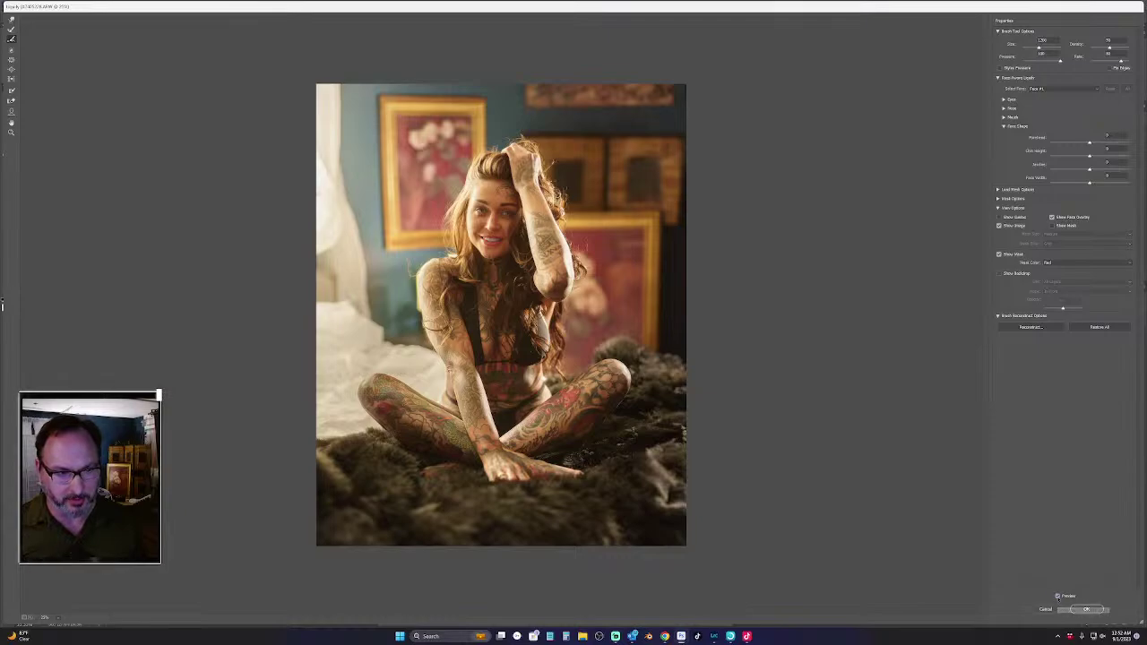
pyautogui.click(1086, 610)
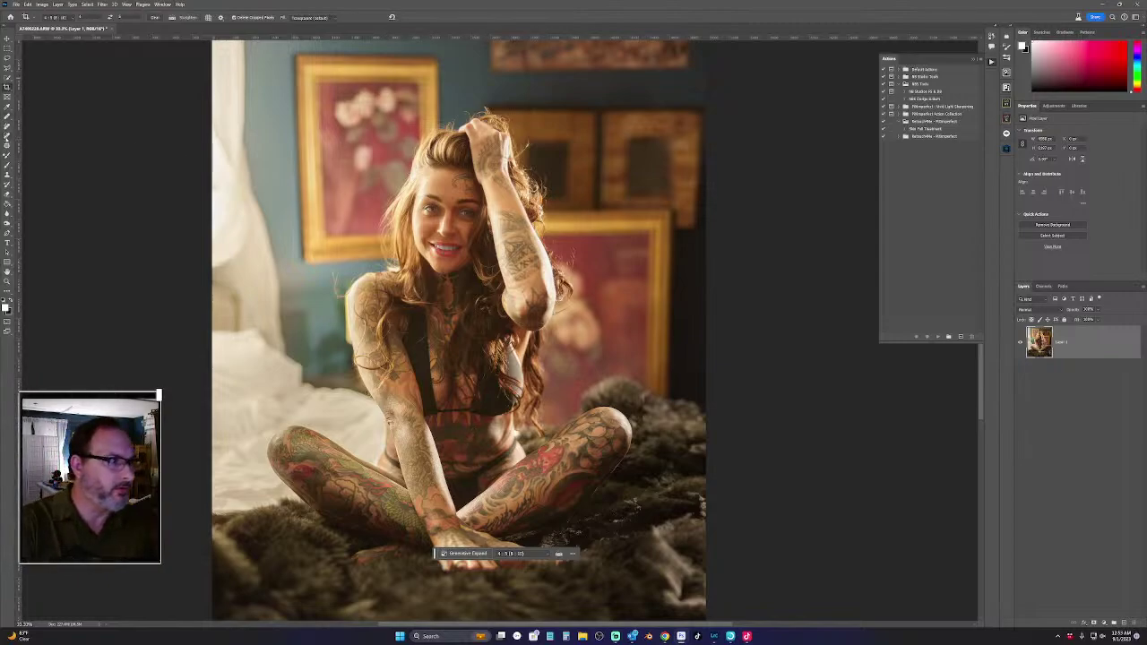
# Remove the loose hair strands sticking out beside the shoulder of the straight arm with a small Remove tool brush
pyautogui.press('j')
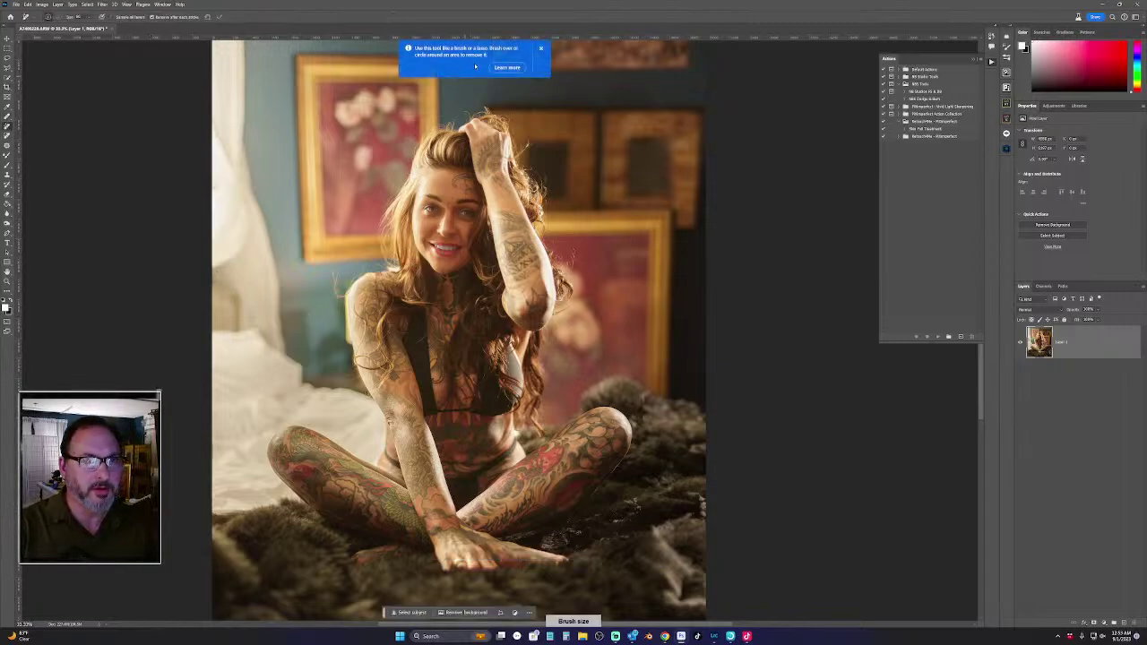
pyautogui.click(540, 47)
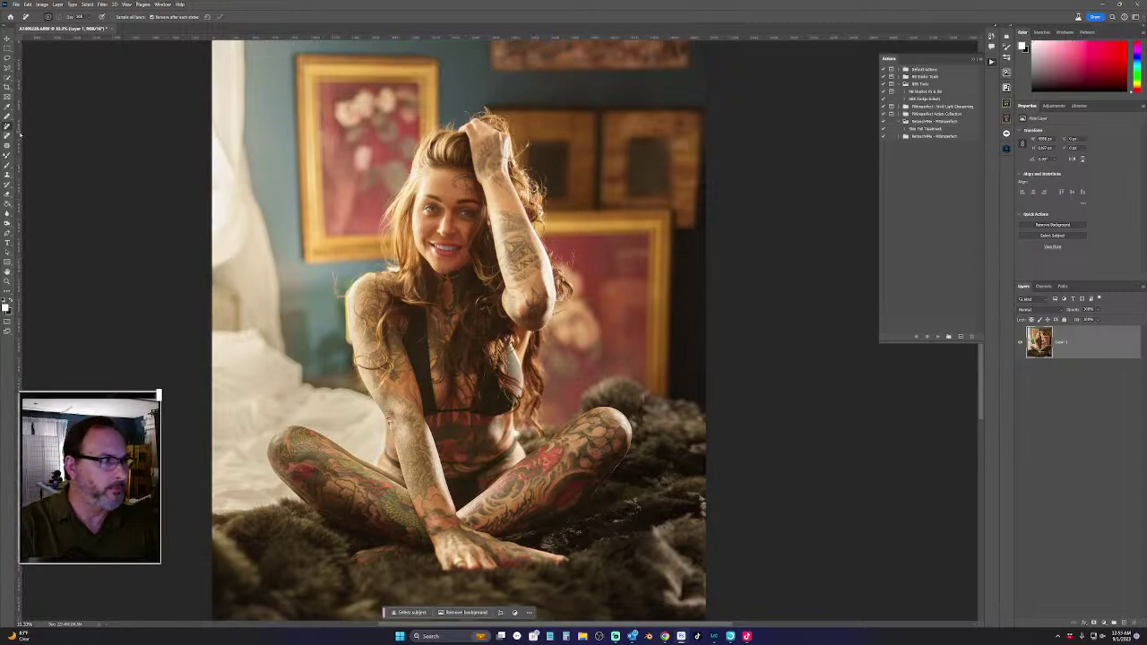
pyautogui.hotkey('ctrl', '+')
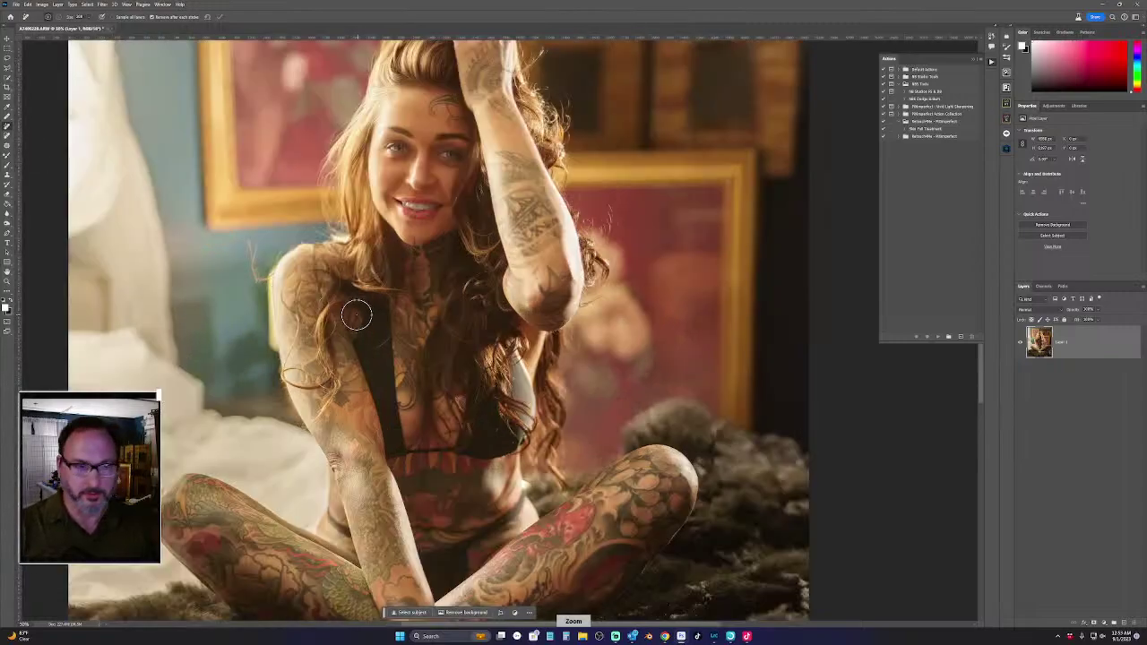
pyautogui.hotkey('ctrl', '+')
pyautogui.moveTo(228, 220)
pyautogui.mouseDown()
pyautogui.moveTo(447, 233)
pyautogui.moveTo(403, 217)
pyautogui.moveTo(344, 242)
pyautogui.moveTo(354, 236)
pyautogui.moveTo(351, 267)
pyautogui.moveTo(374, 259)
pyautogui.moveTo(408, 219)
pyautogui.mouseUp()
pyautogui.press('[')
pyautogui.press('[')
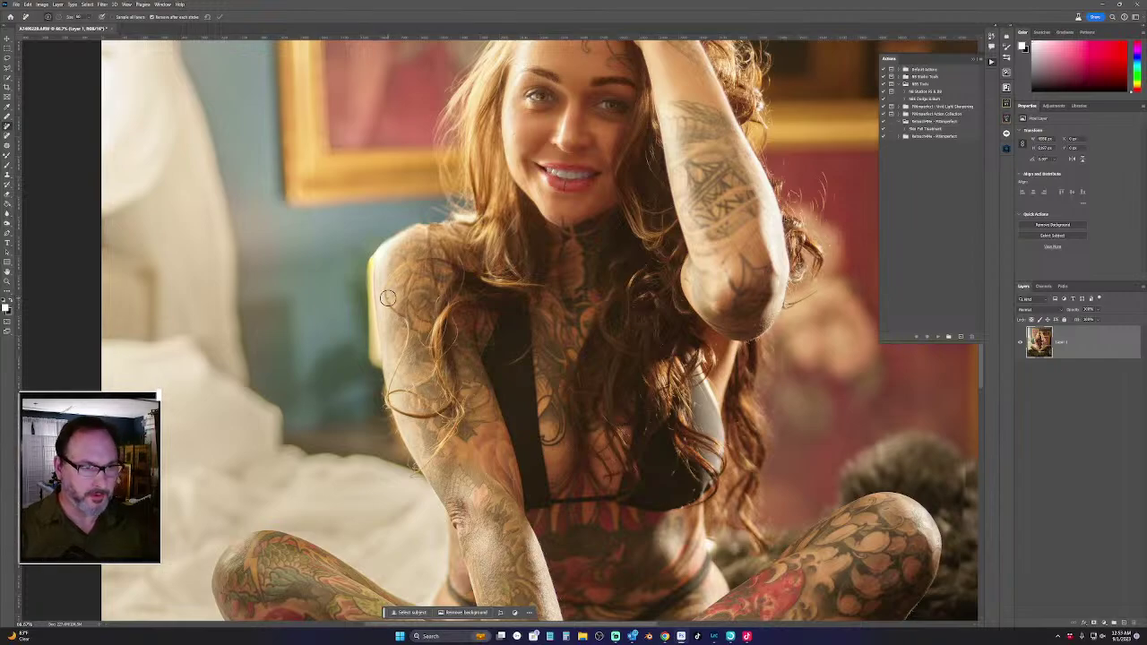
pyautogui.moveTo(339, 229); pyautogui.dragTo(340, 219)
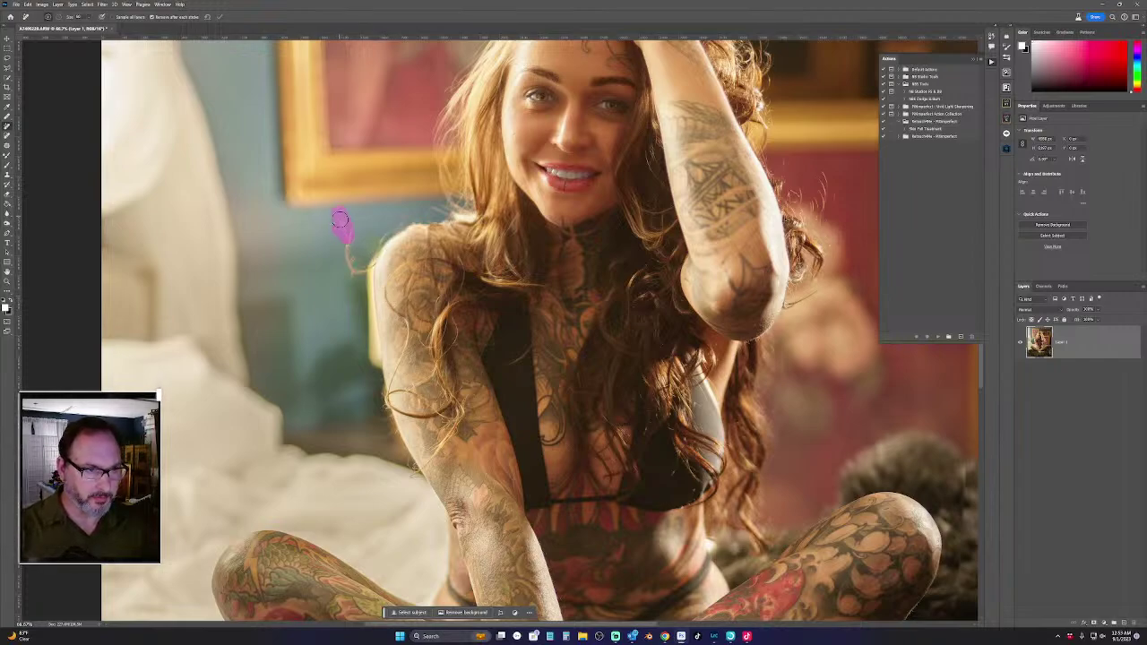
pyautogui.moveTo(356, 267); pyautogui.dragTo(365, 266)
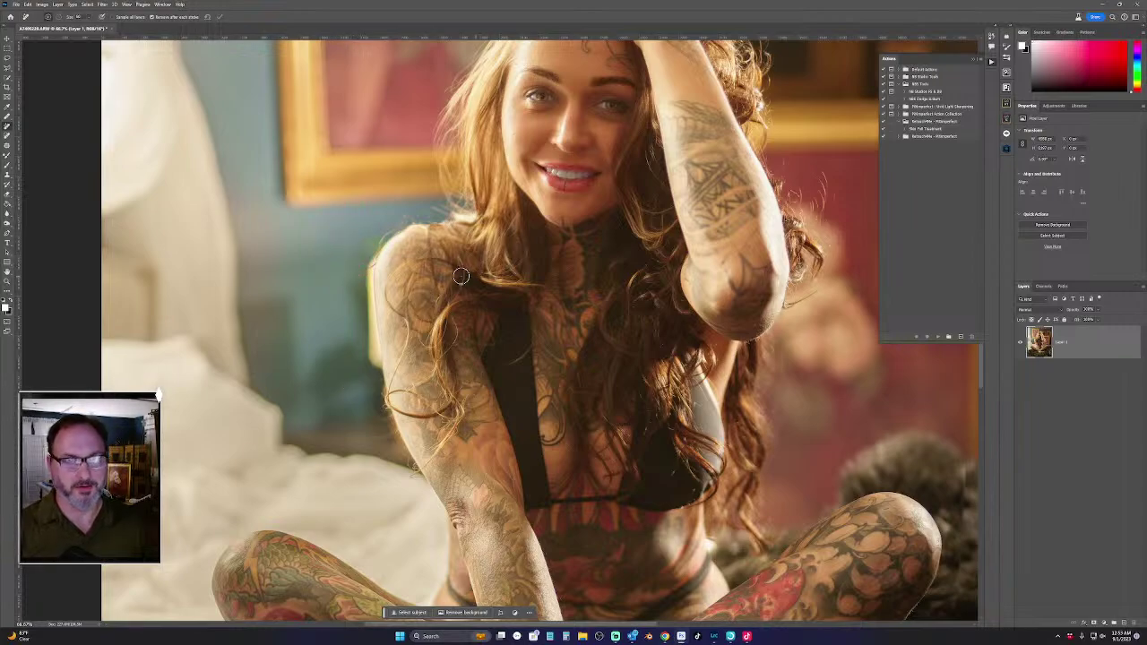
# Remove the horizontal seam across the blue wall beside the curtain and through the near side of the flower picture's gold frame
pyautogui.press('space')
pyautogui.moveTo(389, 212); pyautogui.dragTo(392, 447)
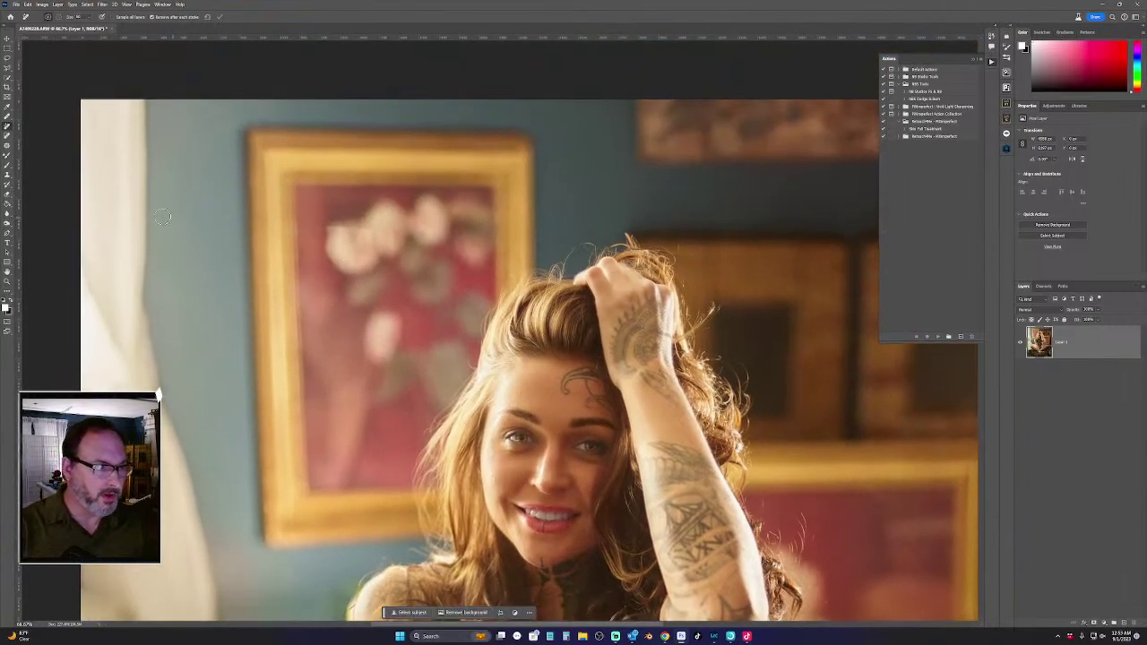
pyautogui.moveTo(155, 216); pyautogui.dragTo(239, 220)
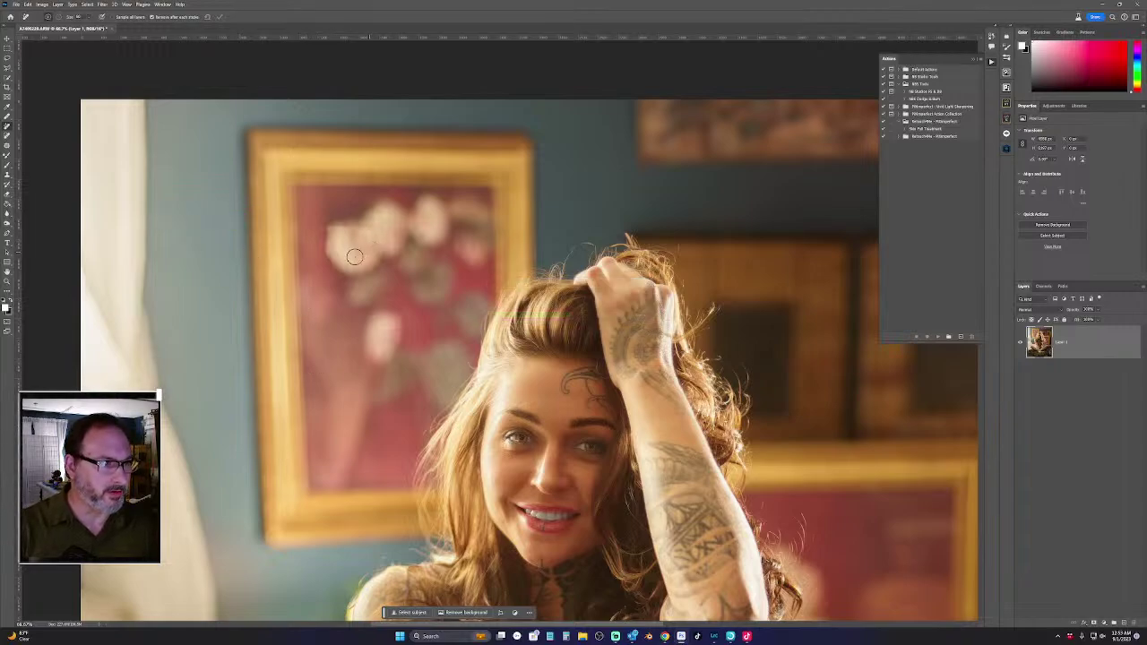
pyautogui.press('[')
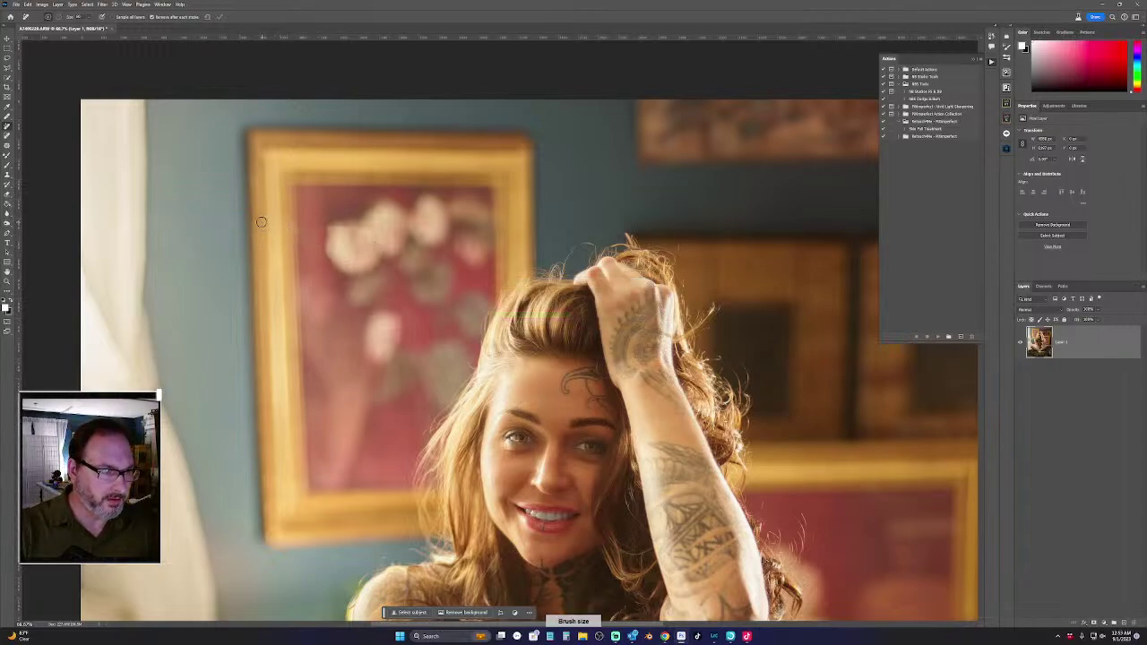
pyautogui.moveTo(258, 222); pyautogui.dragTo(256, 222)
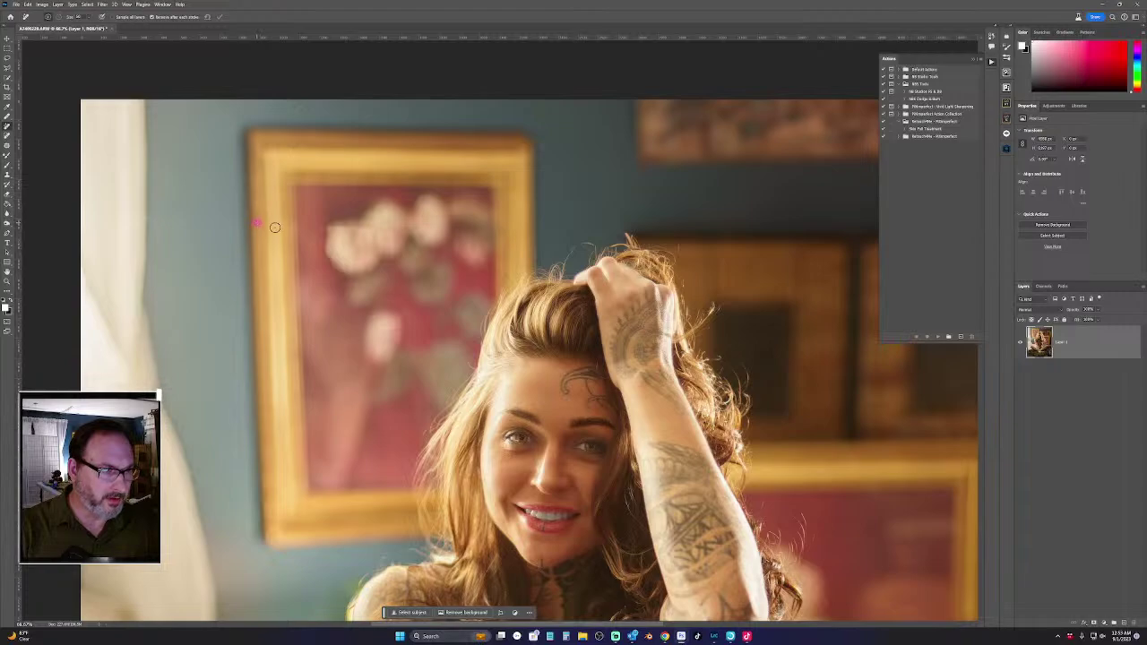
pyautogui.click(288, 223)
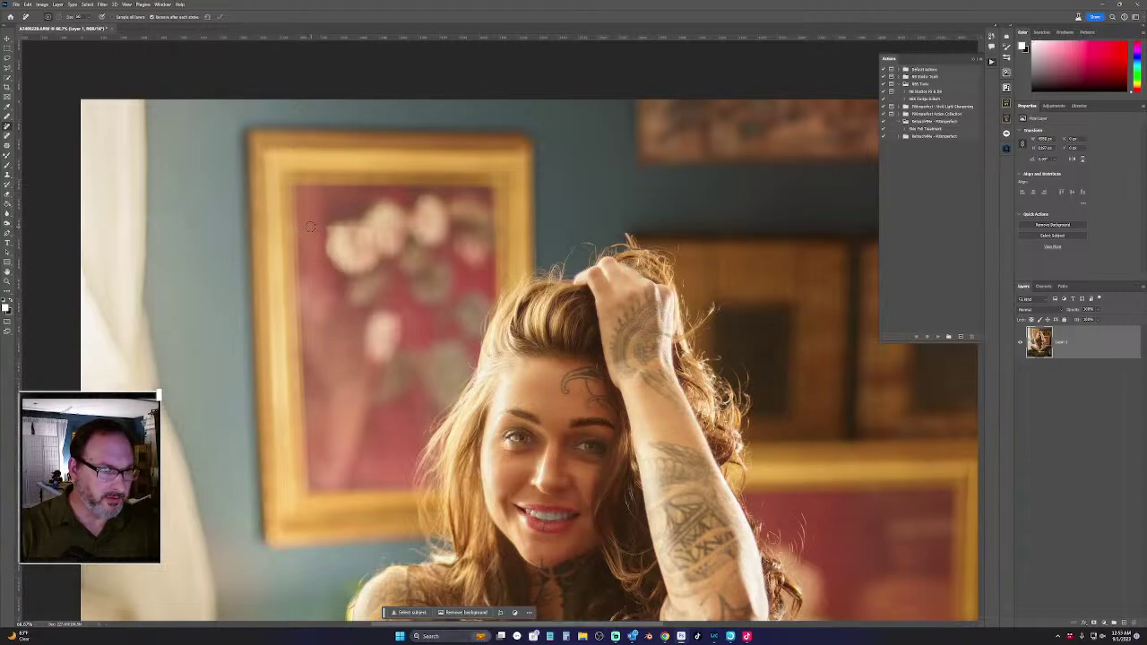
pyautogui.moveTo(303, 226); pyautogui.dragTo(322, 227)
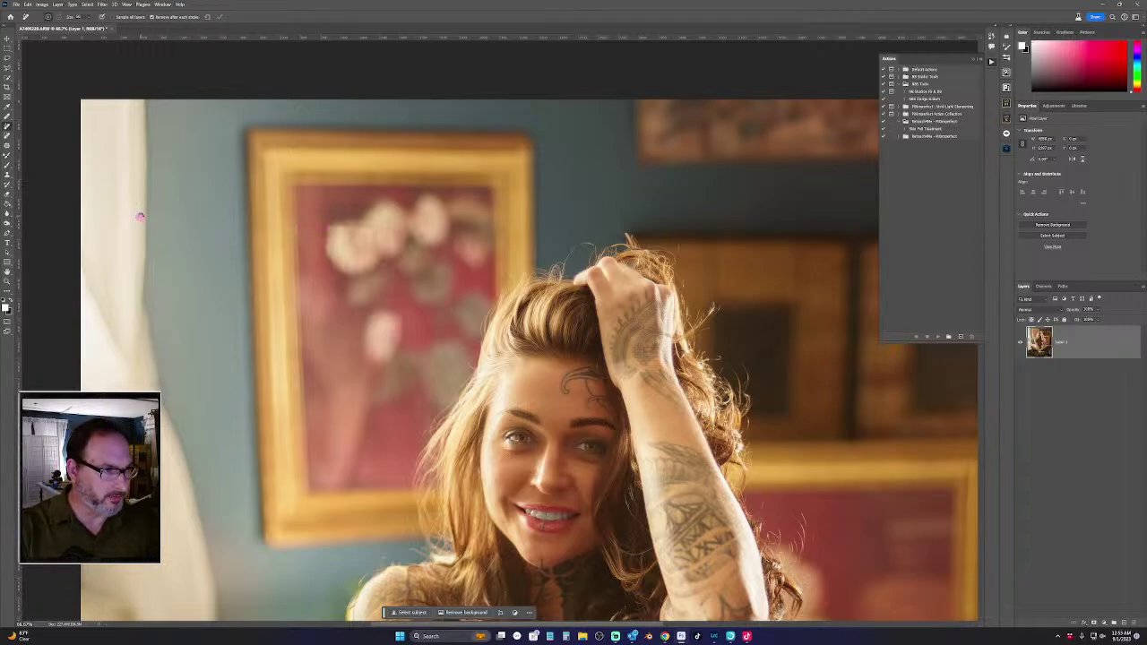
# Remove the rest of the horizontal seam across the white curtain and from the painted flowers to the raised hand
pyautogui.moveTo(85, 210); pyautogui.dragTo(114, 211)
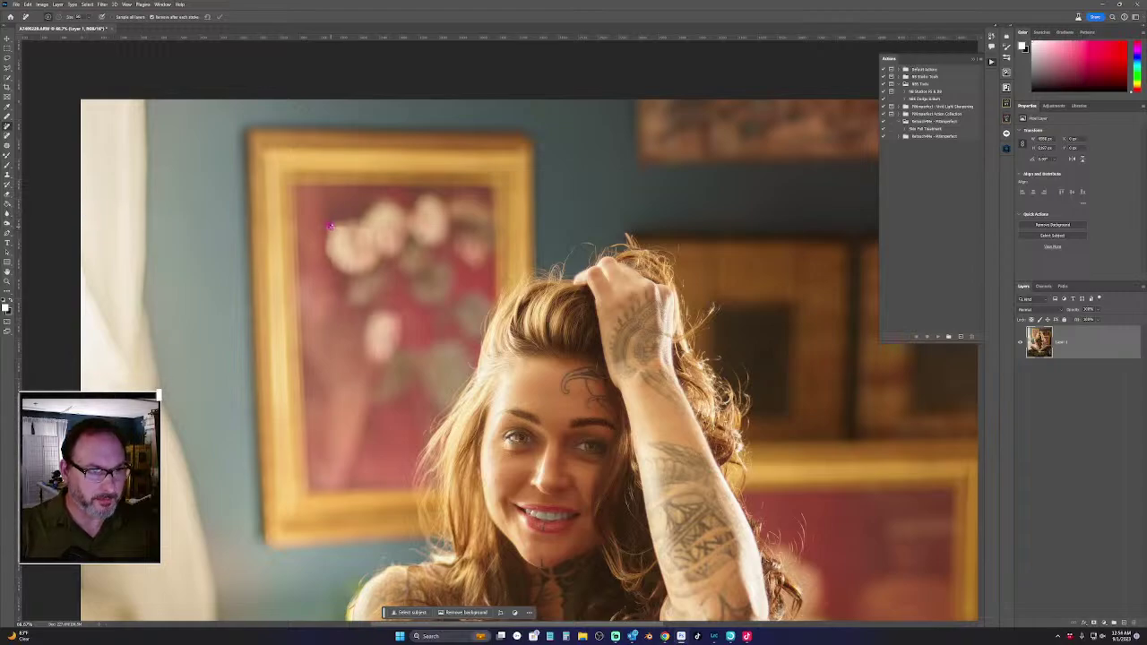
pyautogui.moveTo(335, 235); pyautogui.dragTo(365, 231)
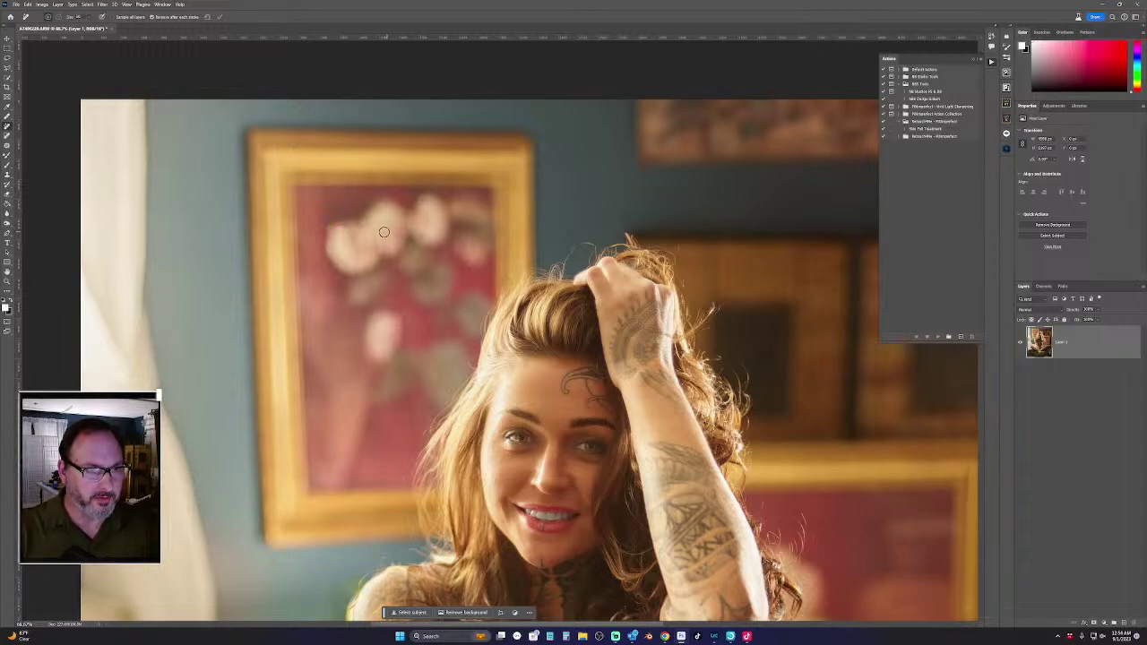
pyautogui.moveTo(374, 231); pyautogui.dragTo(591, 243)
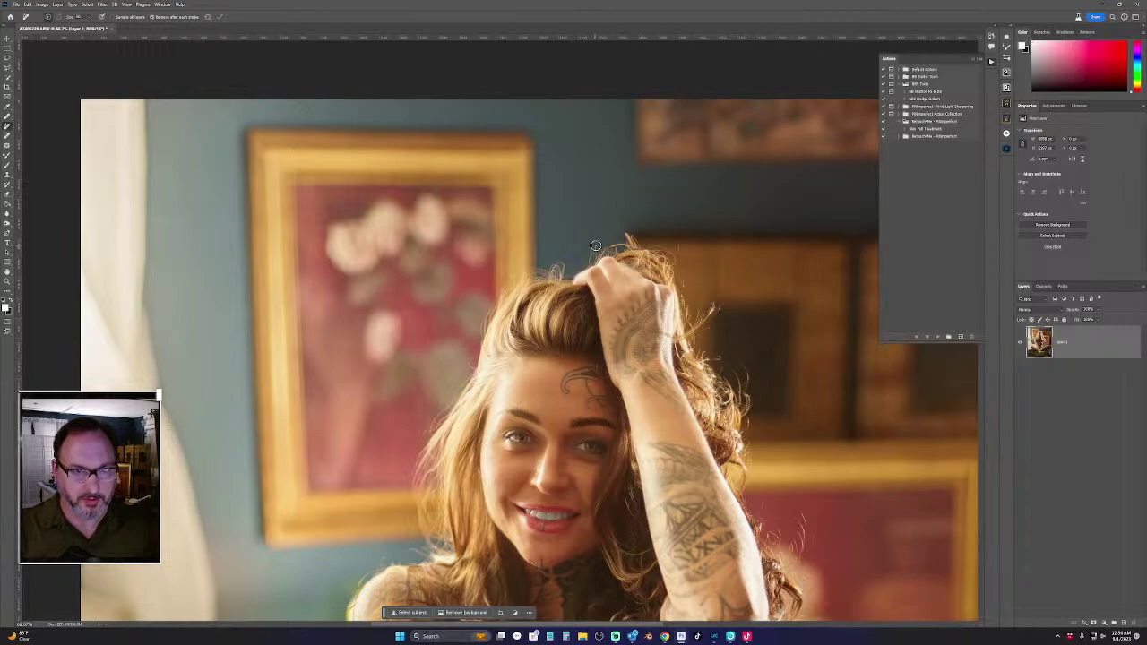
# Remove the horizontal seam running from the hair above the raised hand across the upper part of the wooden frame
pyautogui.hotkey('ctrl', '+')
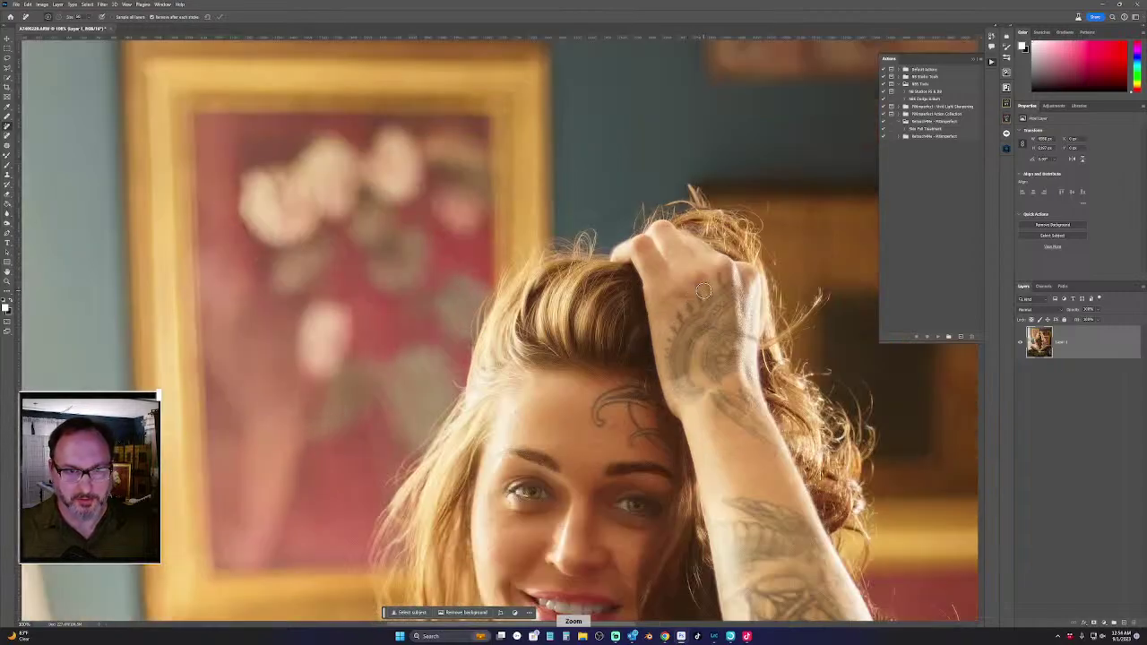
pyautogui.moveTo(773, 244); pyautogui.dragTo(448, 214)
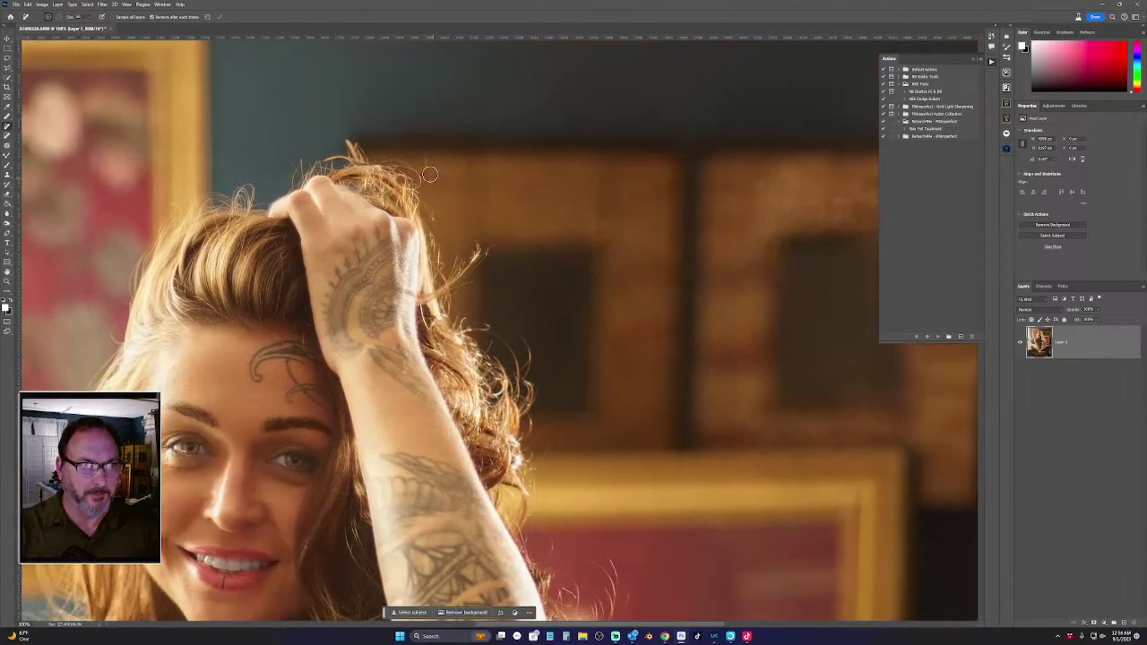
pyautogui.moveTo(427, 166); pyautogui.dragTo(425, 160)
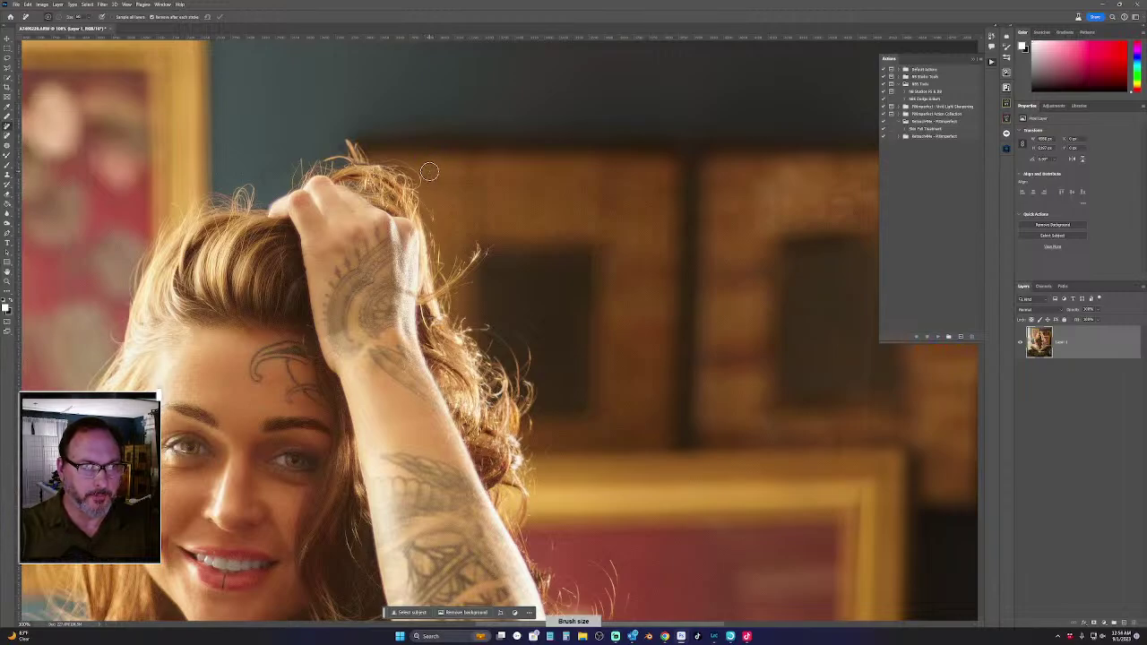
pyautogui.moveTo(429, 172); pyautogui.dragTo(663, 185)
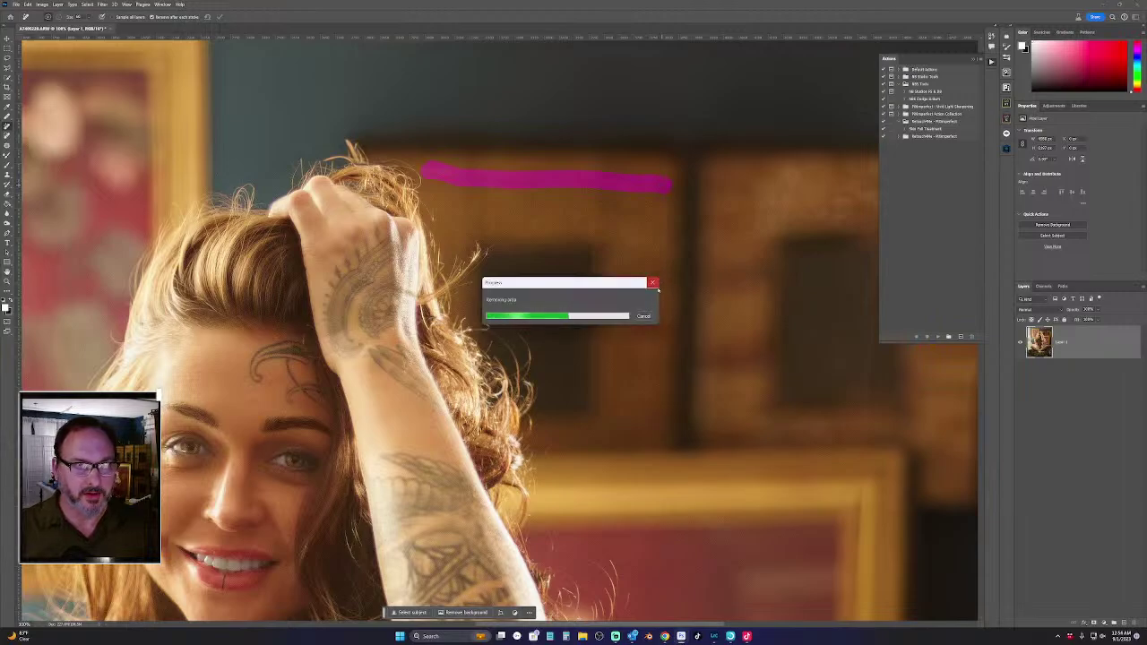
# Remove the vertical seam in the dark wall between the upper picture and the wooden frames, enlarging the Remove brush for remaining traces
pyautogui.scroll(-1, 659, 287)
pyautogui.scroll(-1, 676, 274)
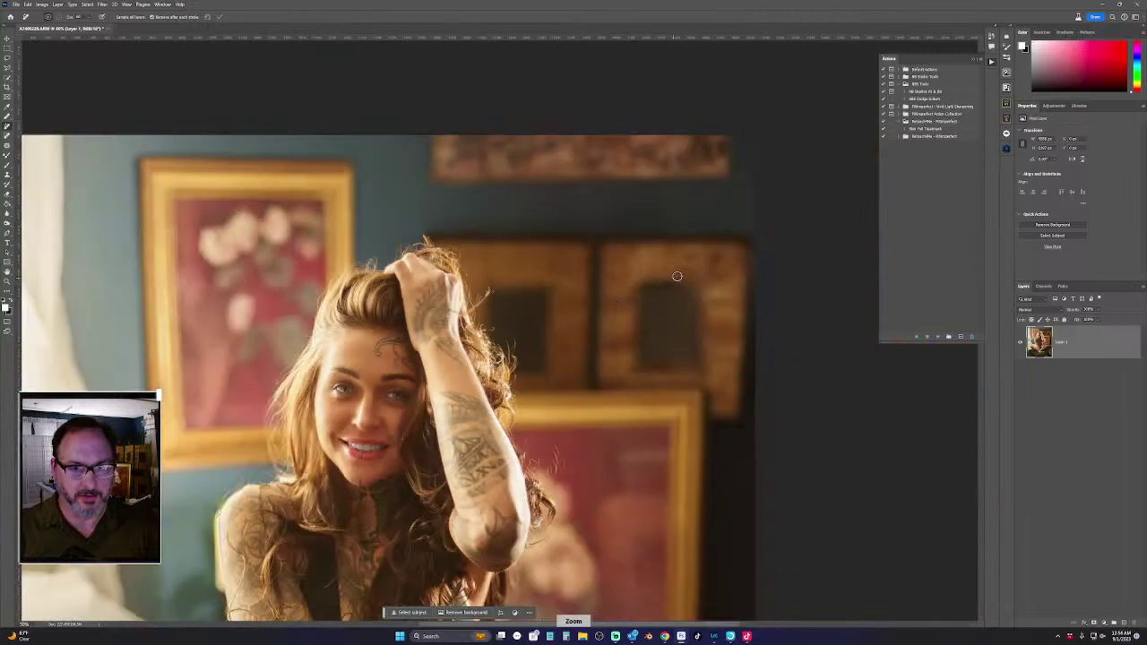
pyautogui.scroll(1, 682, 260)
pyautogui.moveTo(702, 220); pyautogui.dragTo(411, 303)
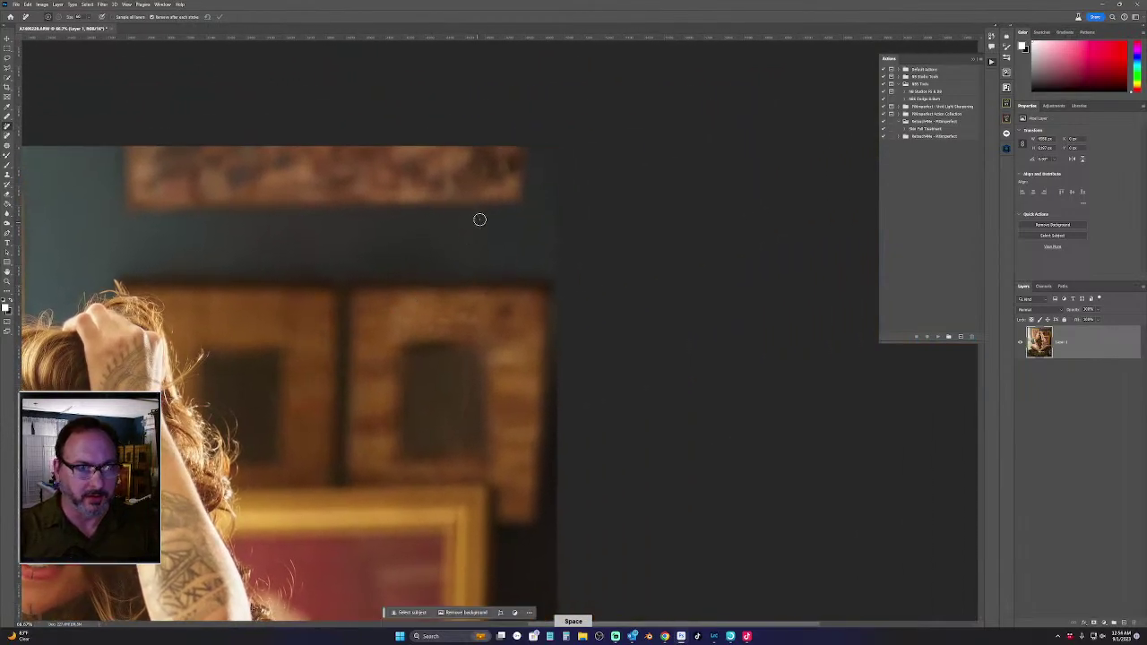
pyautogui.moveTo(474, 271); pyautogui.dragTo(474, 271)
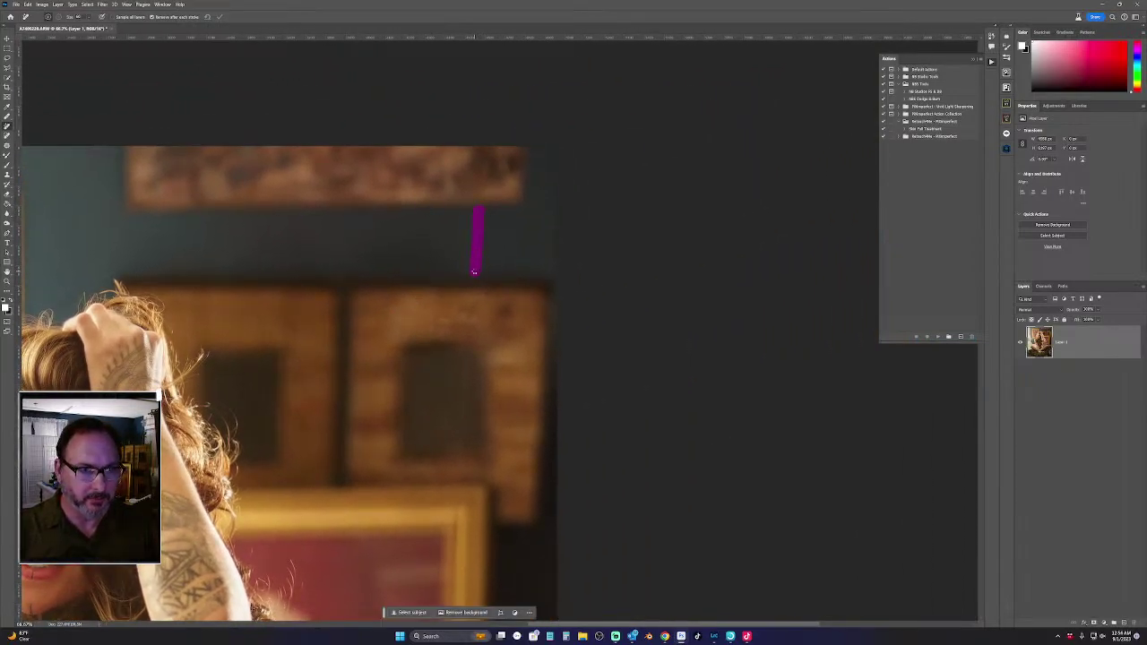
pyautogui.click(474, 226)
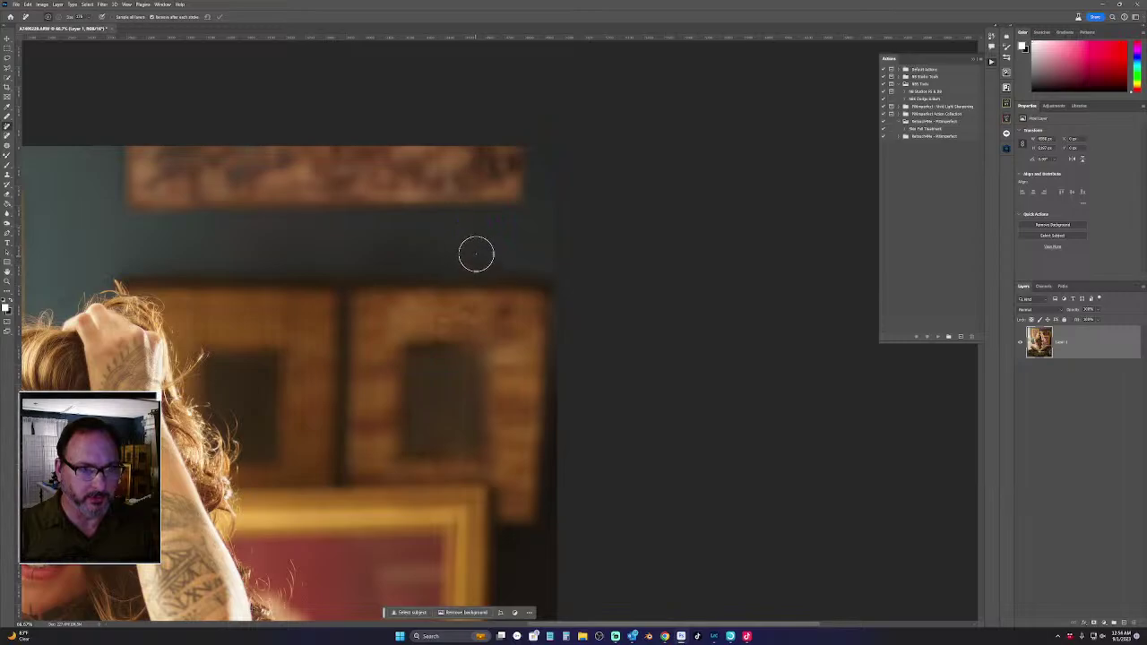
pyautogui.click(476, 253)
pyautogui.click(476, 264)
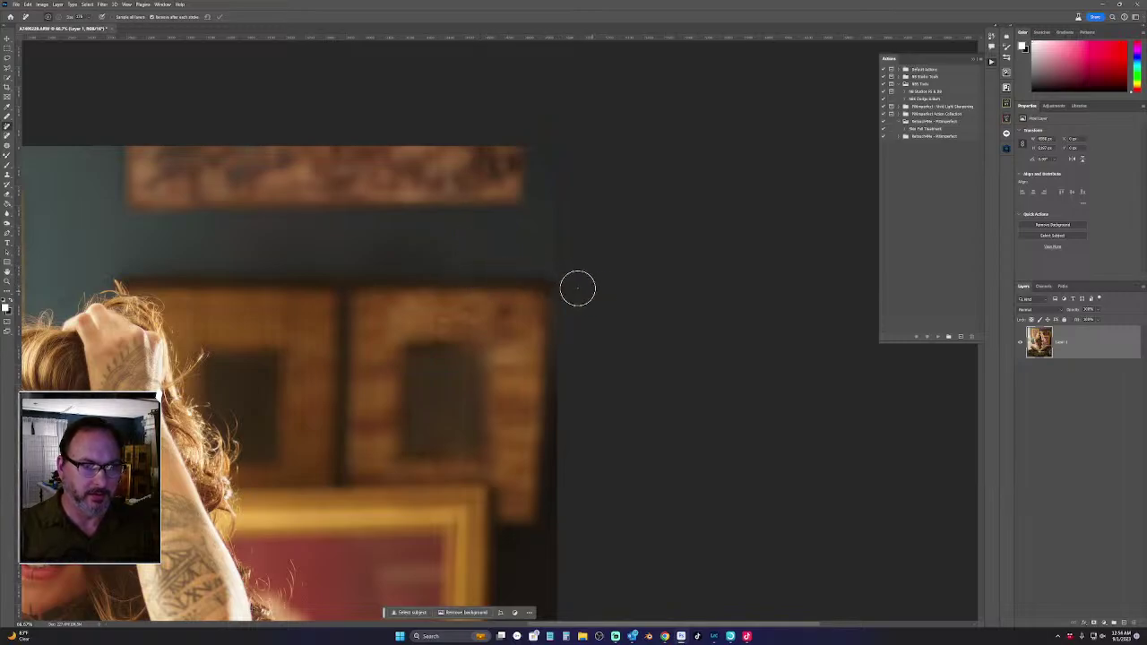
pyautogui.click(492, 260)
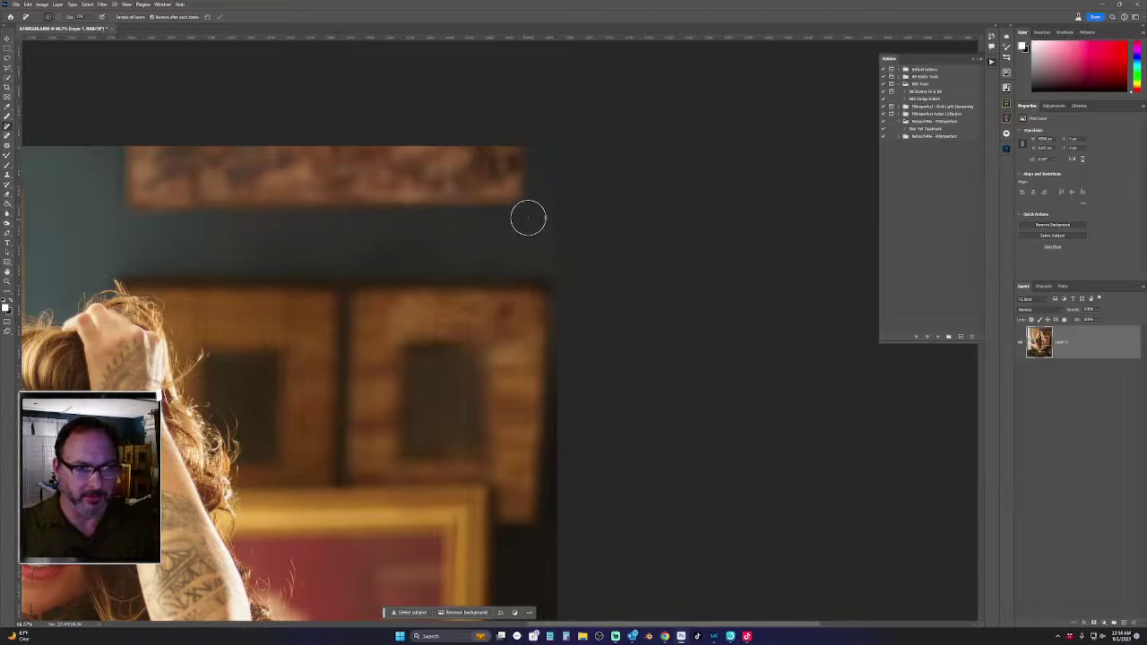
# Remove the vertical seam through the outer wooden frame and its dark center with a smaller Remove brush
pyautogui.press('space')
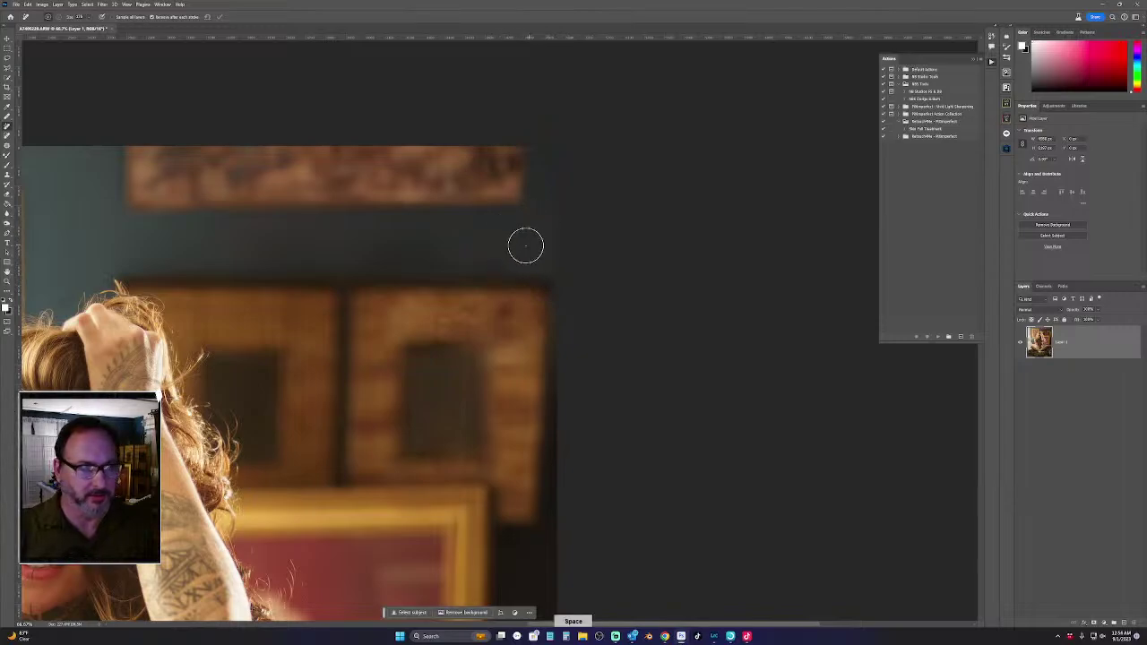
pyautogui.moveTo(514, 245); pyautogui.dragTo(579, 146)
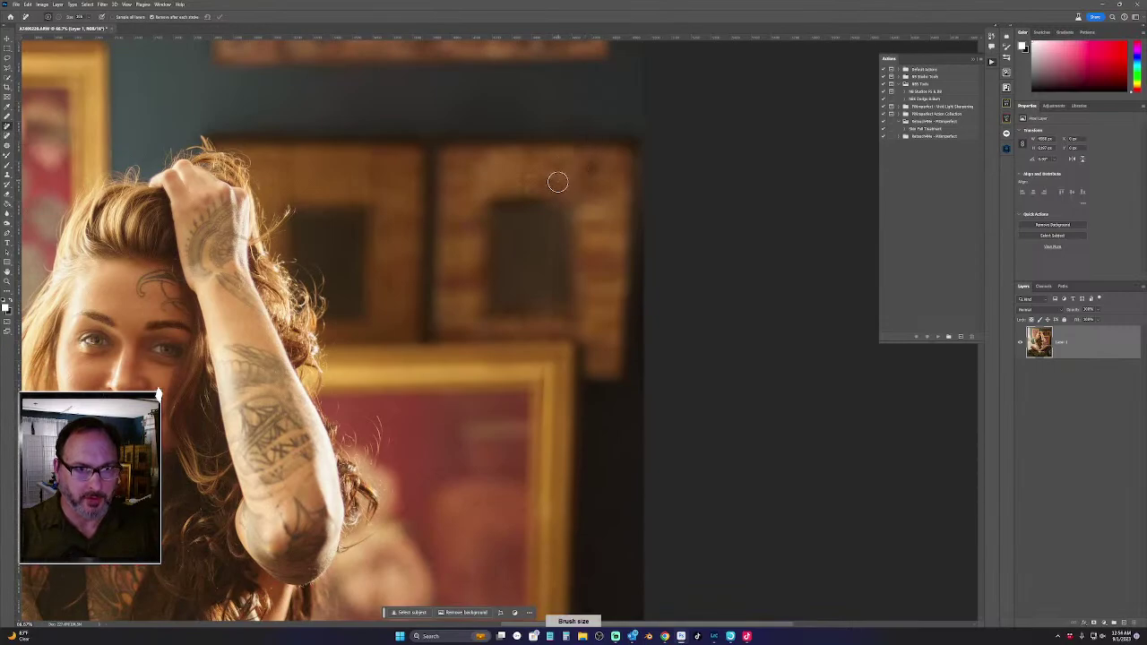
pyautogui.click(558, 190)
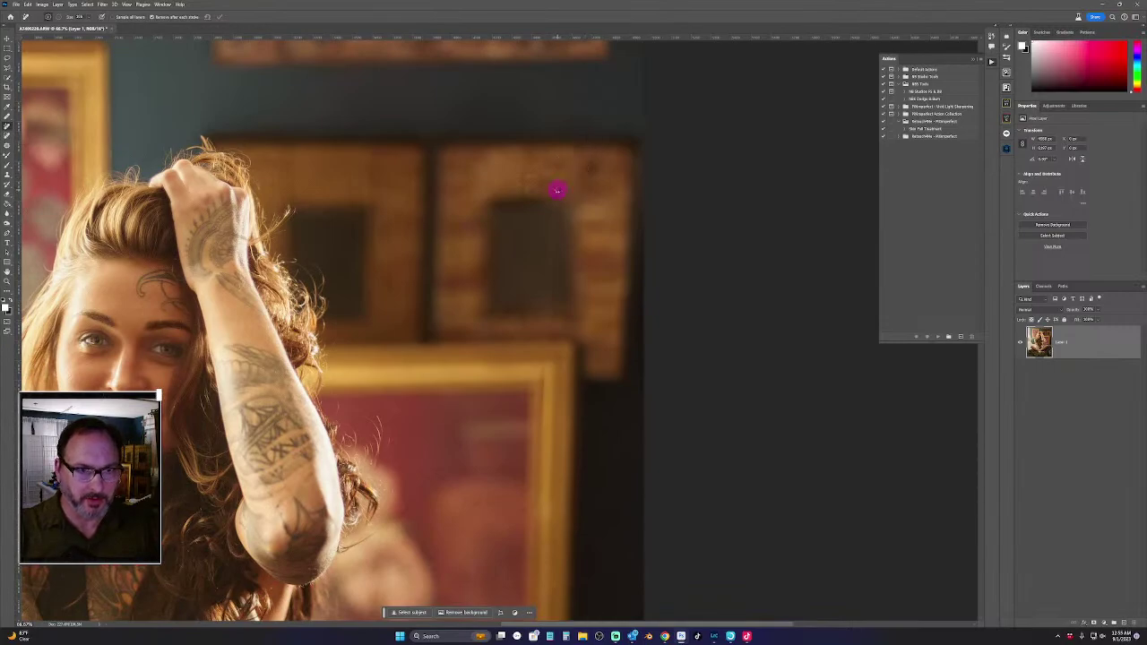
pyautogui.moveTo(555, 210); pyautogui.dragTo(541, 296)
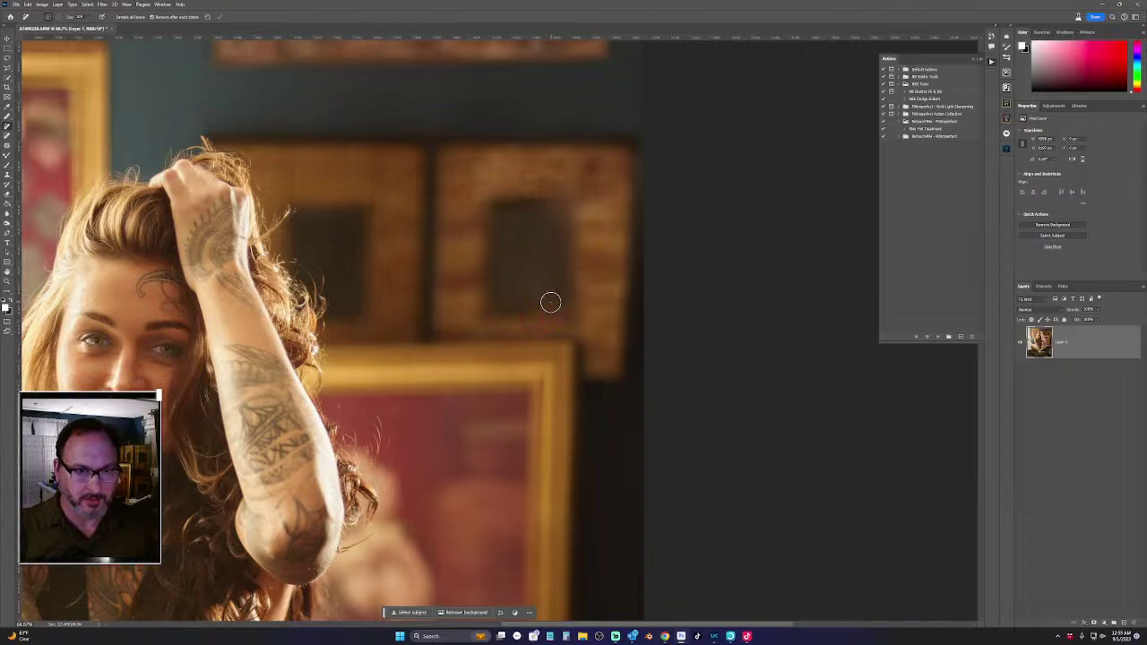
# Clean up the seam at the upper outer corner of the large gold frame behind the elbow
pyautogui.press('space')
pyautogui.moveTo(568, 374); pyautogui.dragTo(560, 166)
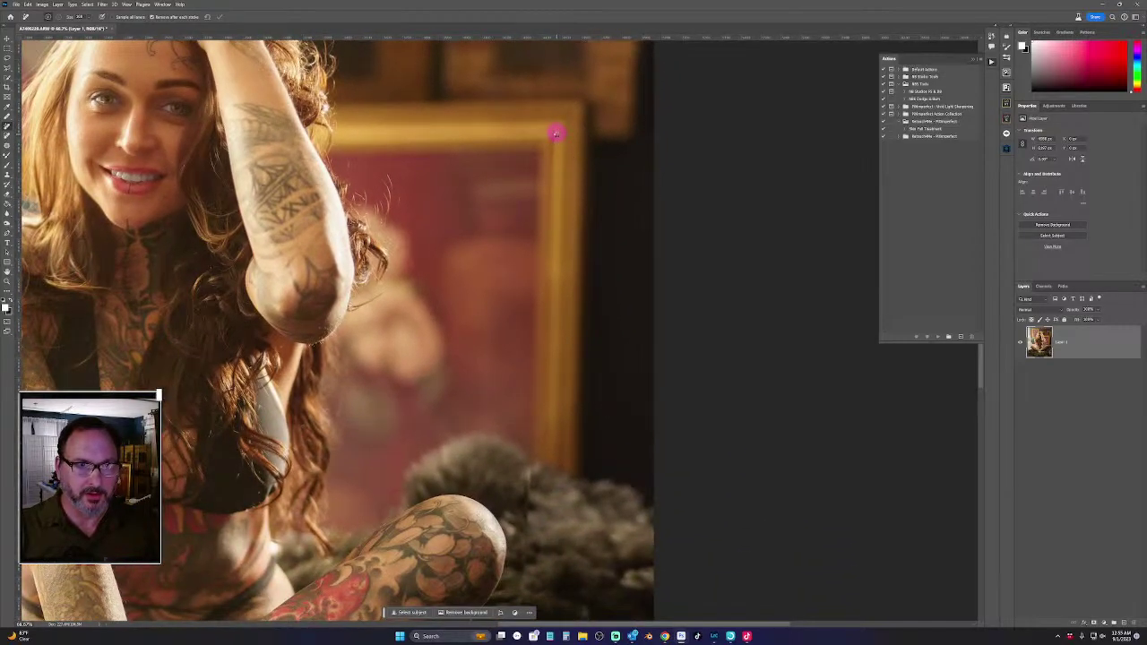
pyautogui.press('[')
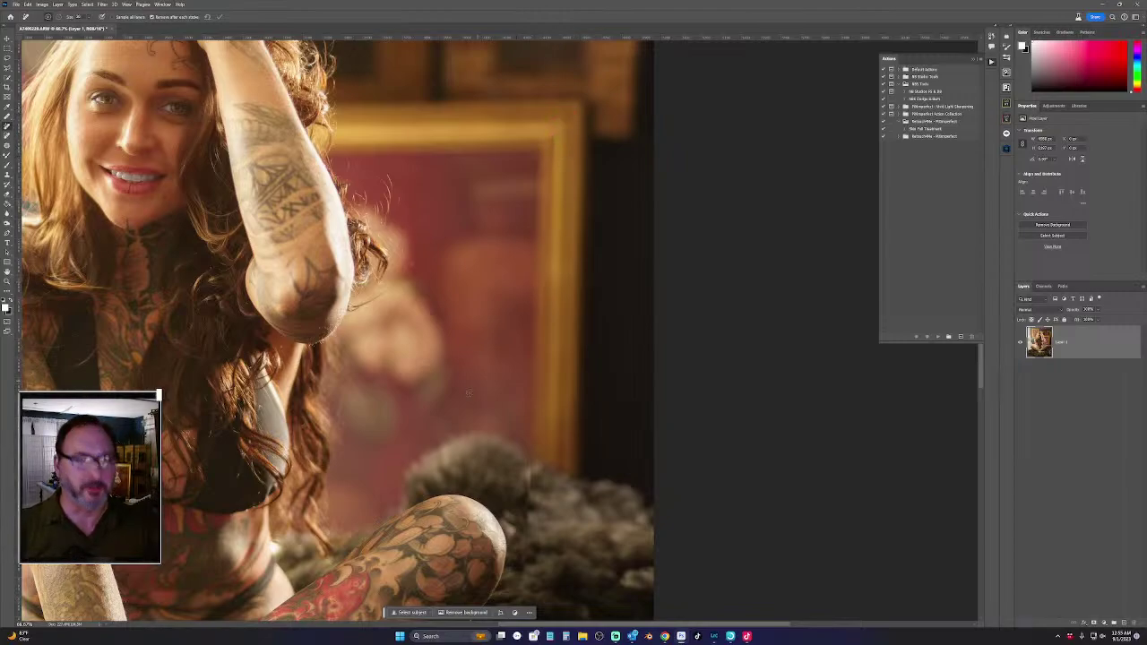
# Remove the vertical seam along the inner edge of the large gold frame behind the elbow with the Remove tool
pyautogui.press('space')
pyautogui.moveTo(436, 422)
pyautogui.mouseDown()
pyautogui.moveTo(368, 76)
pyautogui.moveTo(329, 205)
pyautogui.moveTo(411, 283)
pyautogui.moveTo(427, 271)
pyautogui.moveTo(425, 206)
pyautogui.mouseUp()
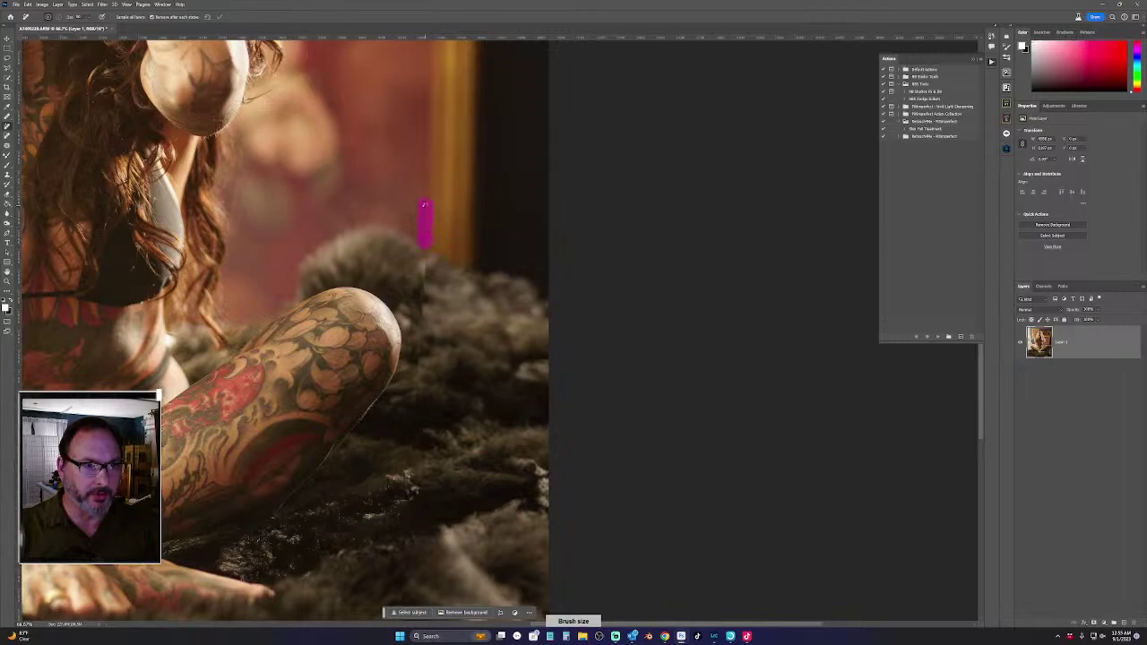
pyautogui.hotkey('ctrl', 'z')
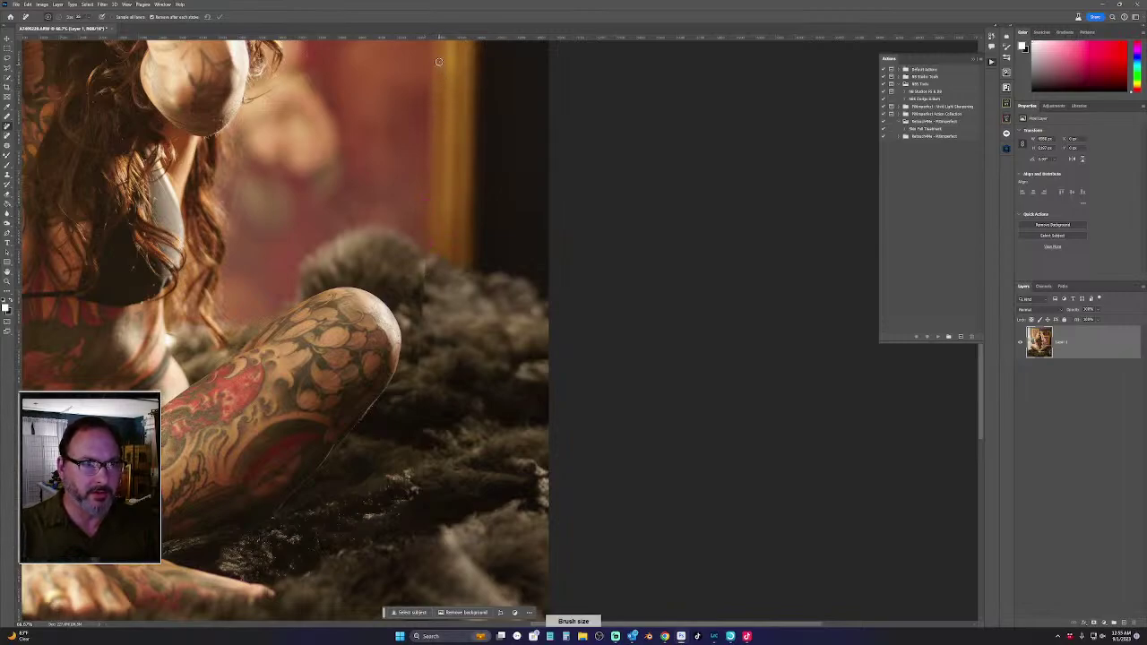
pyautogui.moveTo(439, 59); pyautogui.dragTo(435, 124)
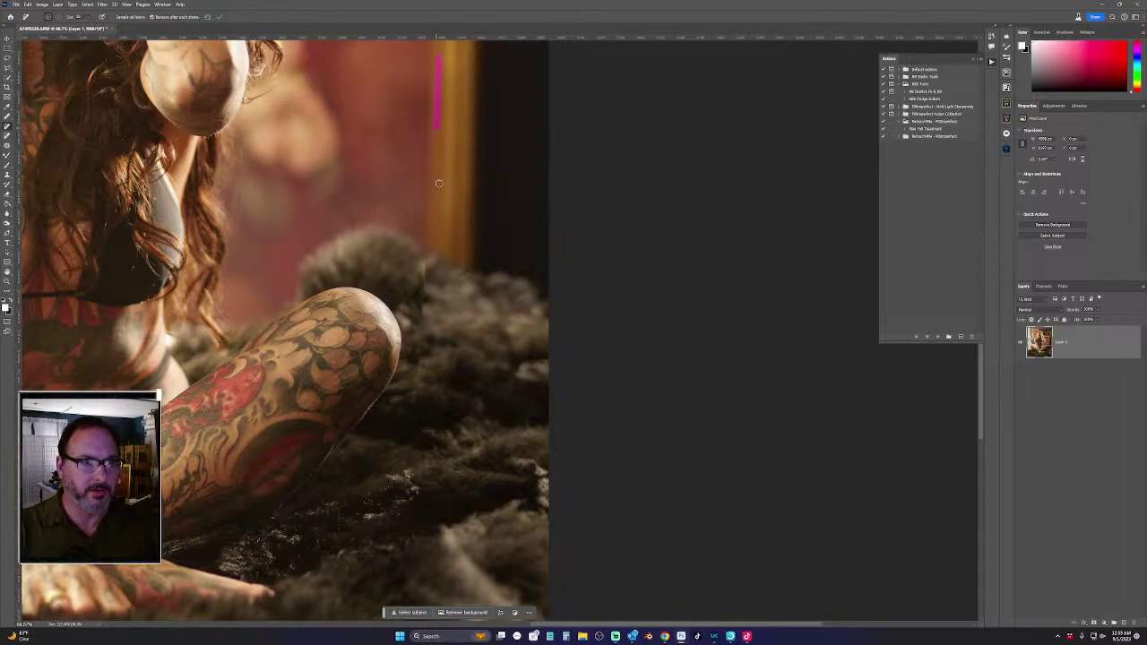
pyautogui.scroll(3, 438, 148)
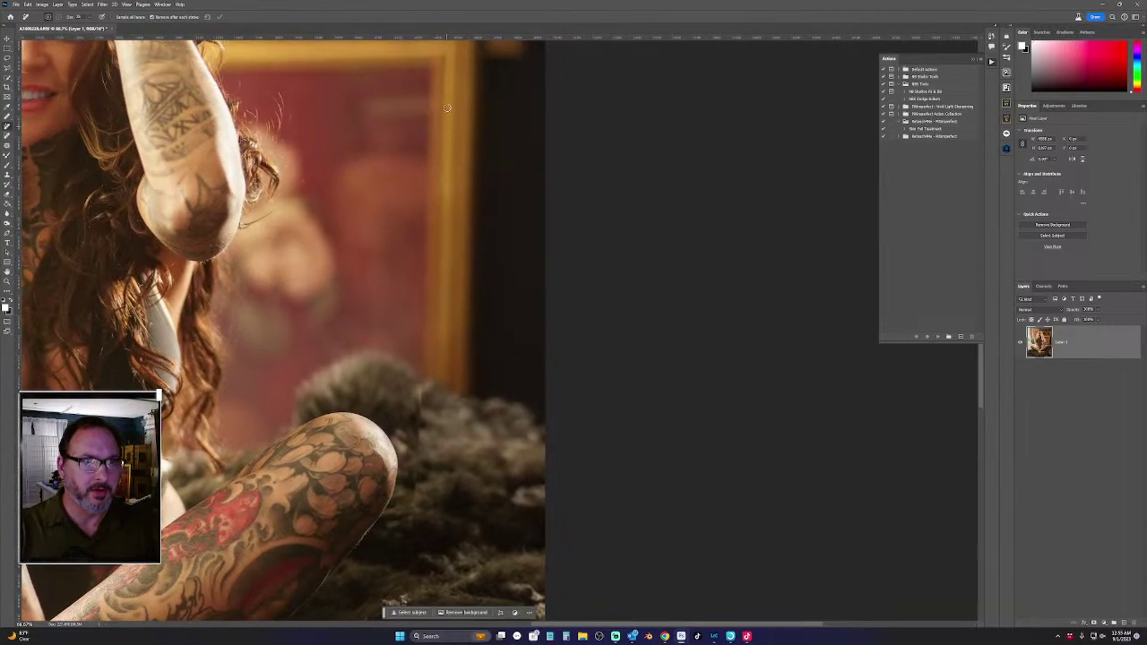
pyautogui.moveTo(445, 52); pyautogui.dragTo(446, 85)
pyautogui.scroll(2, 402, 307)
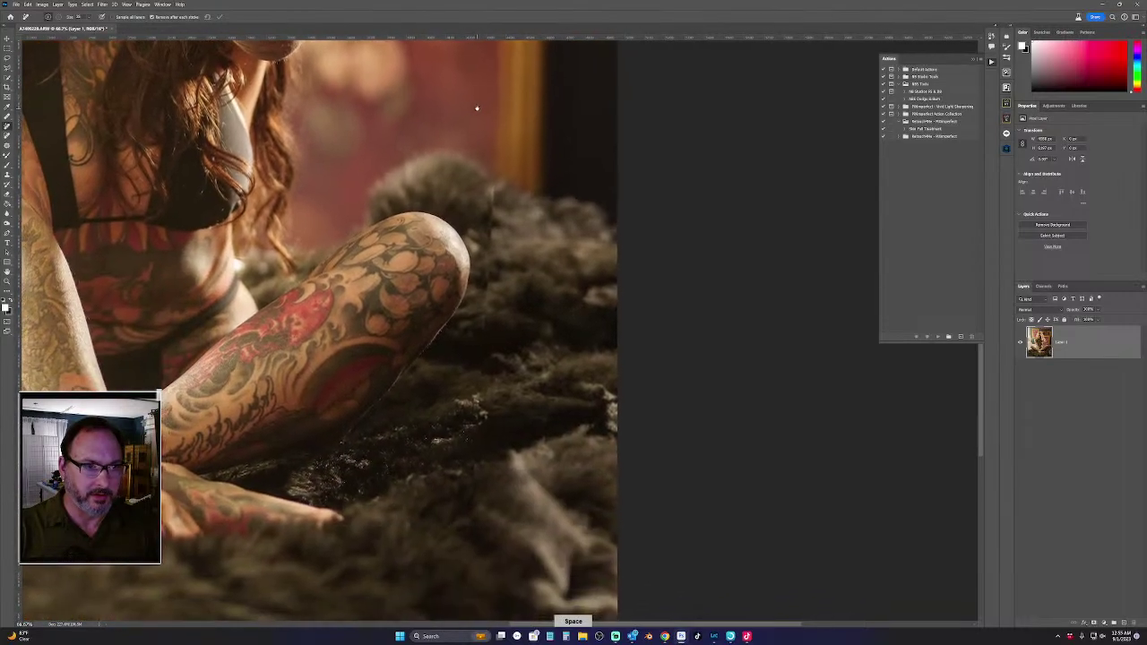
# Try to remove the vertical seam in the dark fur beside the raised knee with an enlarged Remove brush
pyautogui.moveTo(496, 179)
pyautogui.mouseDown()
pyautogui.moveTo(482, 360)
pyautogui.moveTo(506, 208)
pyautogui.moveTo(517, 227)
pyautogui.moveTo(505, 215)
pyautogui.moveTo(485, 352)
pyautogui.mouseUp()
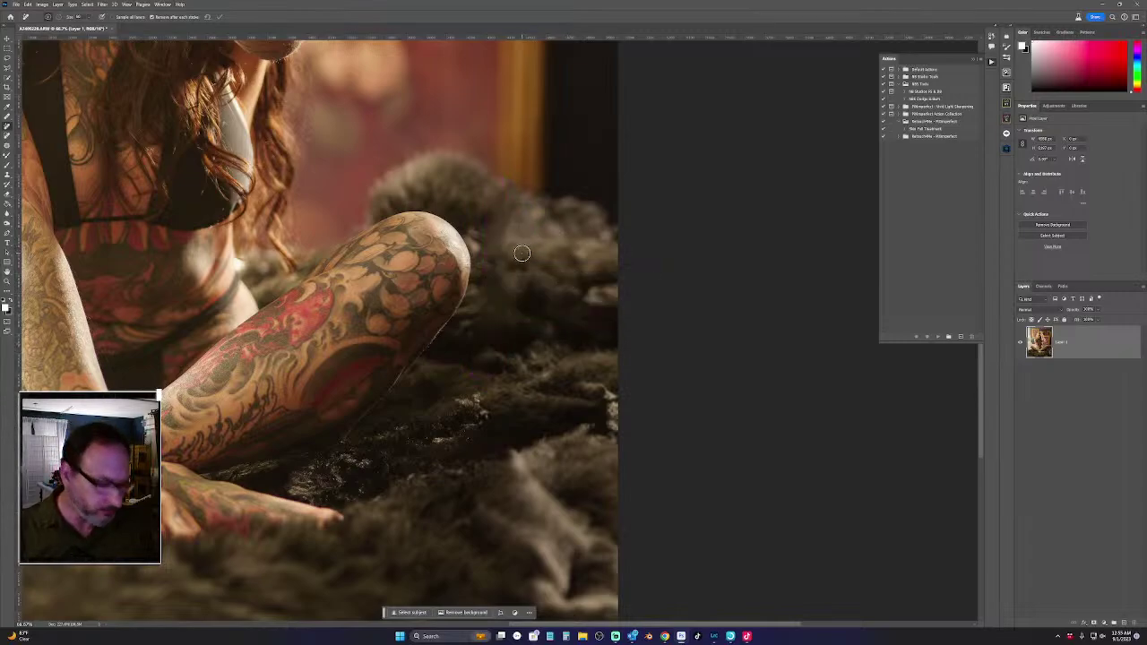
pyautogui.press(']')
pyautogui.press(']')
pyautogui.press(']')
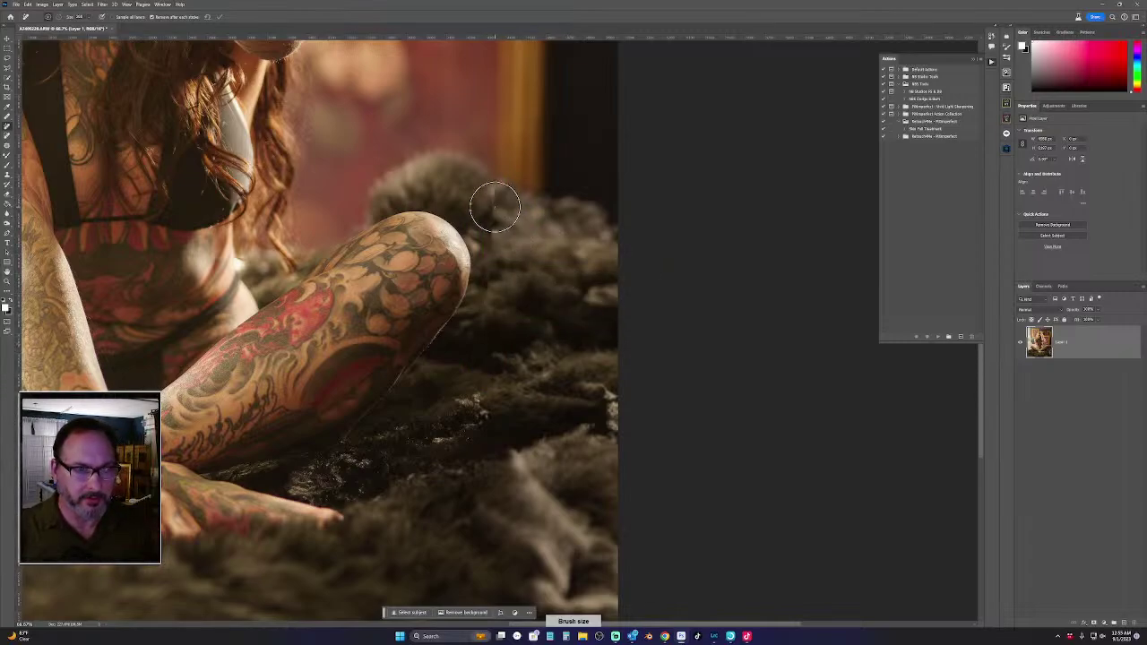
pyautogui.click(496, 203)
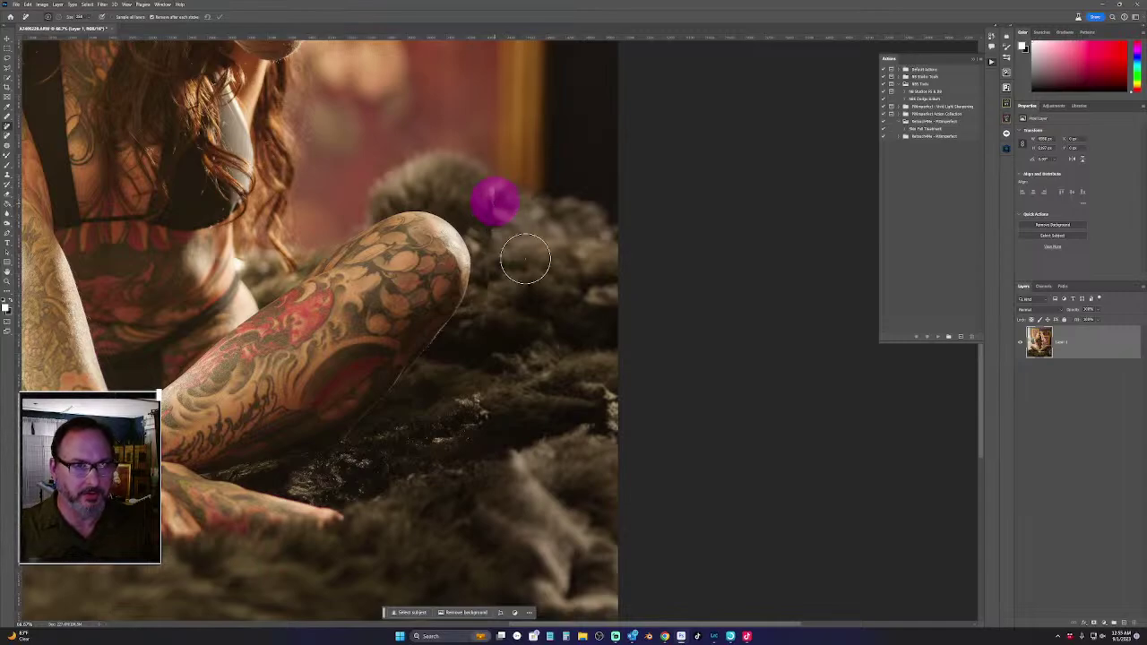
pyautogui.click(497, 235)
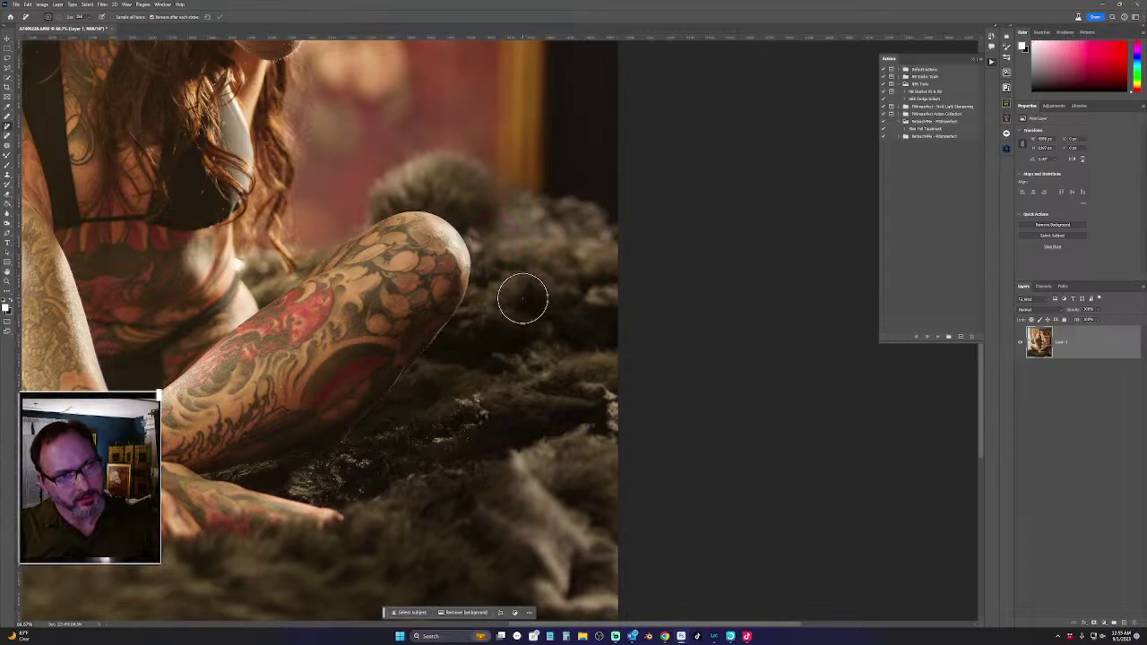
pyautogui.click(500, 266)
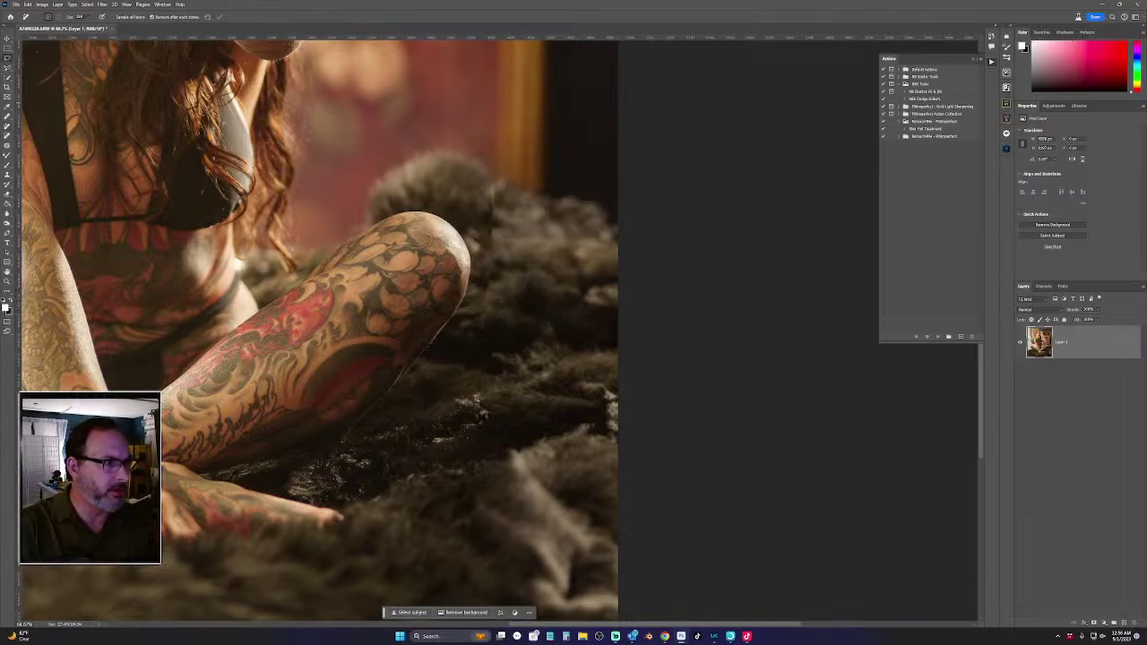
# Lasso the vertical seam in the fur beside the knee and replace it with a Generative Fill without a prompt
pyautogui.press('l')
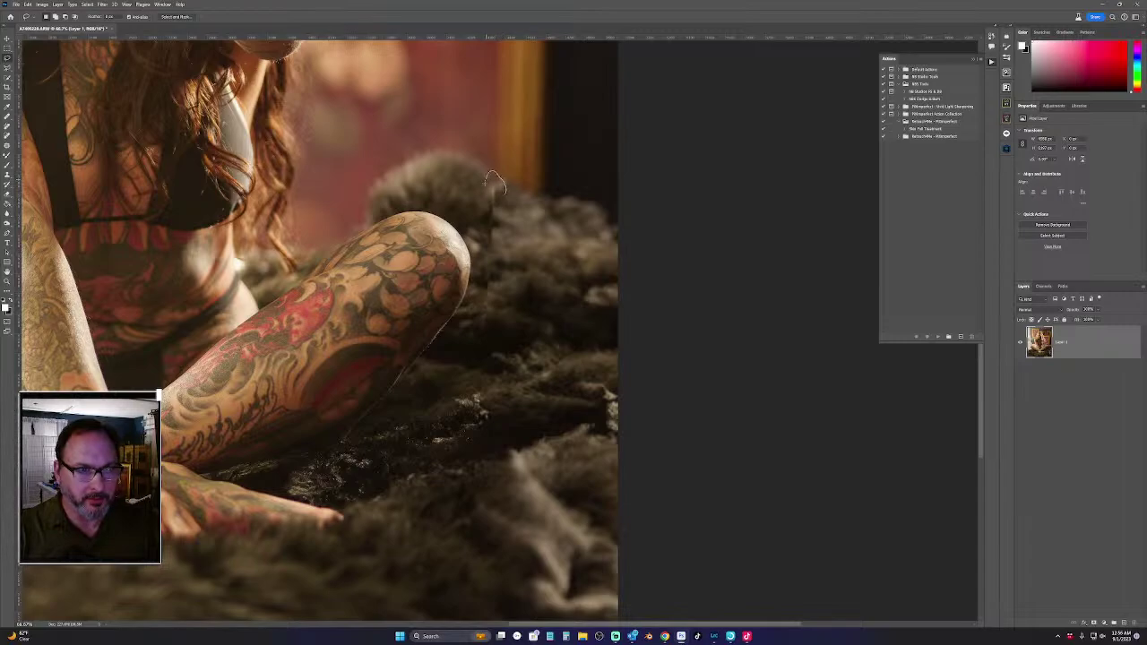
pyautogui.moveTo(493, 199)
pyautogui.mouseDown()
pyautogui.moveTo(475, 235)
pyautogui.moveTo(477, 282)
pyautogui.mouseUp()
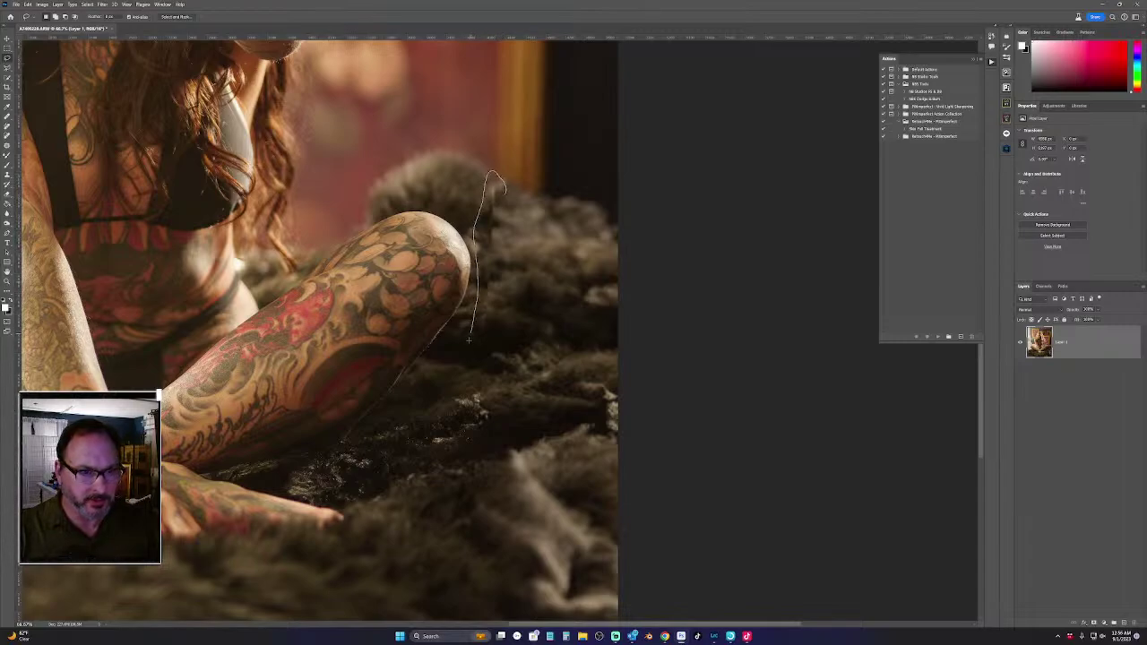
pyautogui.moveTo(467, 339); pyautogui.dragTo(474, 397)
pyautogui.moveTo(518, 333)
pyautogui.mouseDown()
pyautogui.moveTo(507, 199)
pyautogui.moveTo(493, 175)
pyautogui.mouseUp()
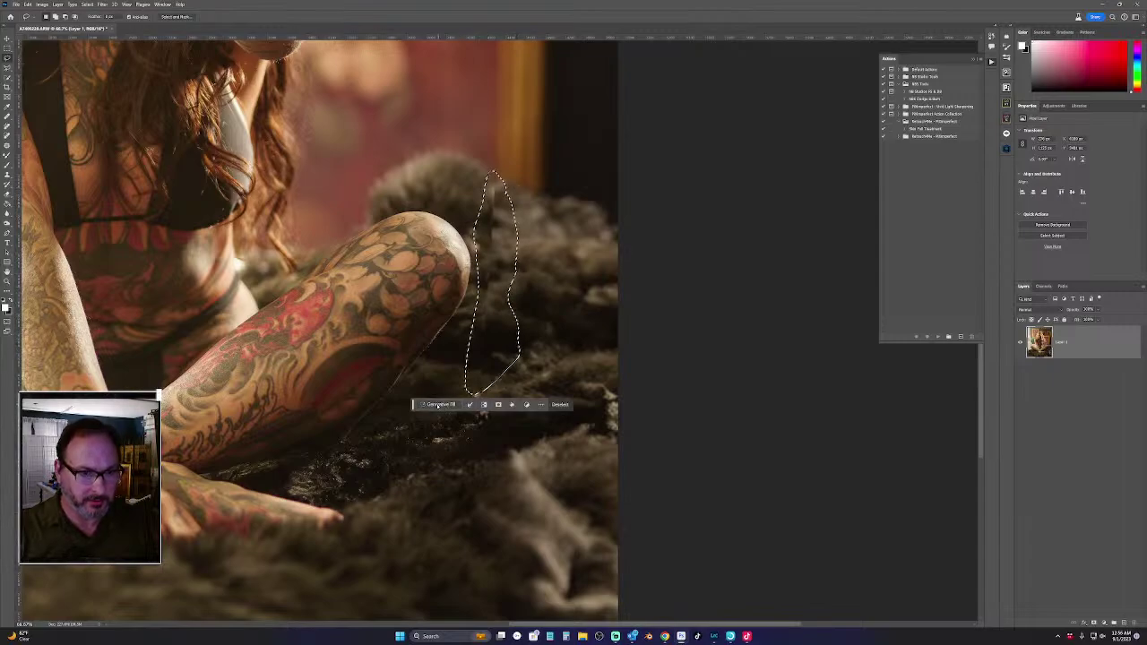
pyautogui.click(453, 405)
pyautogui.click(558, 404)
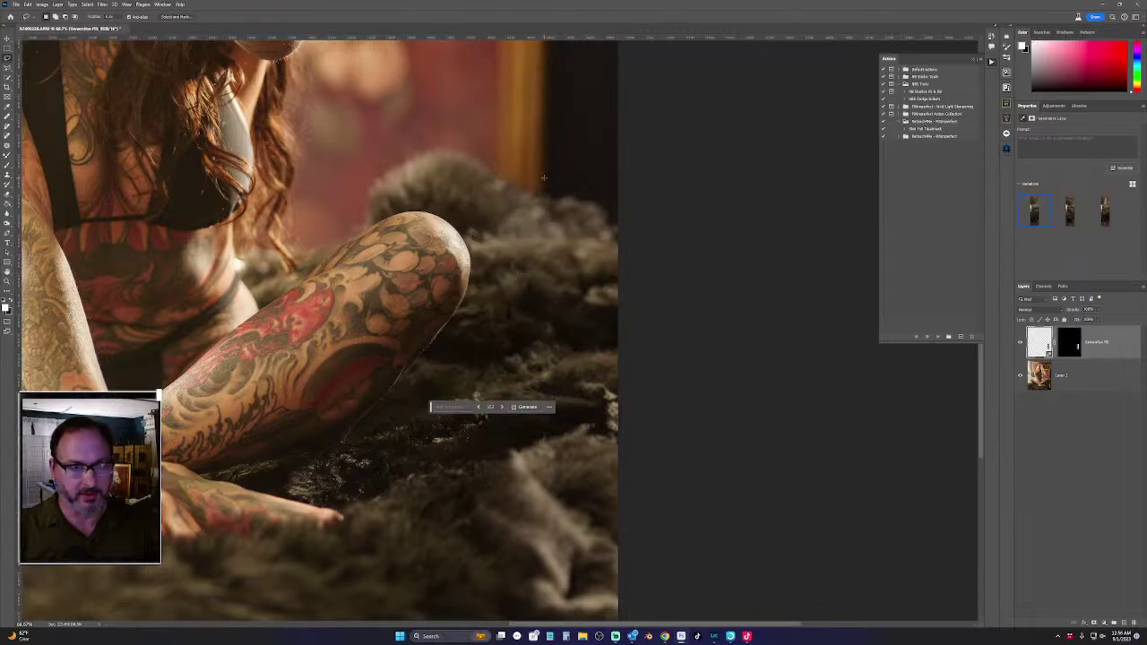
# Lasso the seam in the foreground fur down to the image's lower edge and fill it with Generative Fill
pyautogui.scroll(-5, 533, 305)
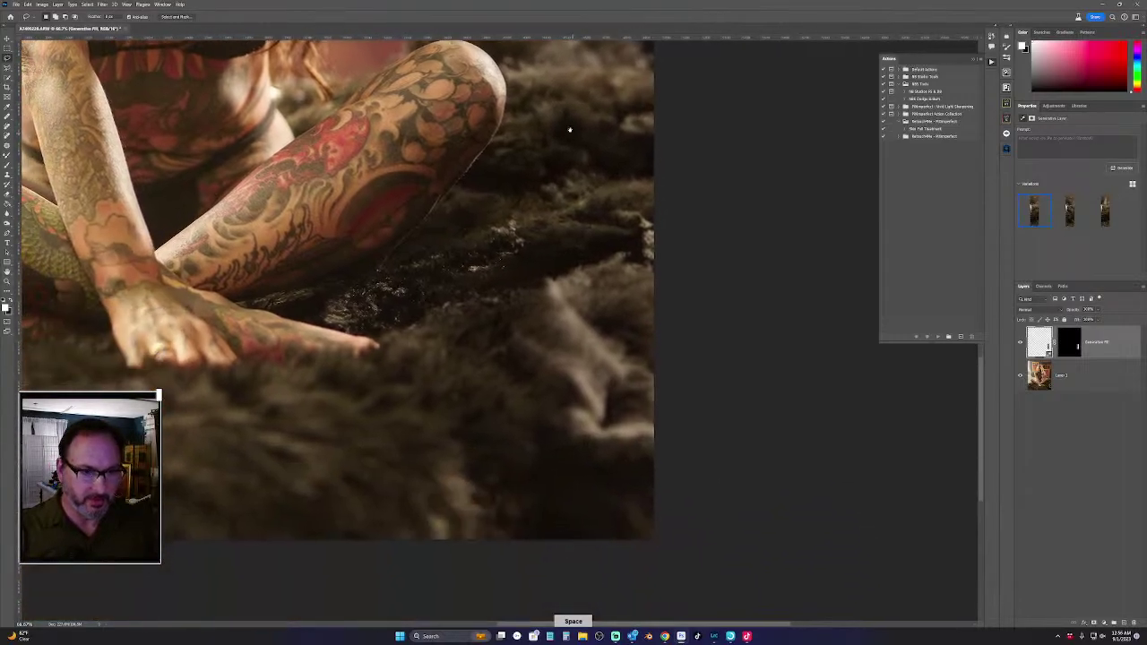
pyautogui.moveTo(476, 537)
pyautogui.mouseDown()
pyautogui.moveTo(463, 466)
pyautogui.moveTo(465, 332)
pyautogui.mouseUp()
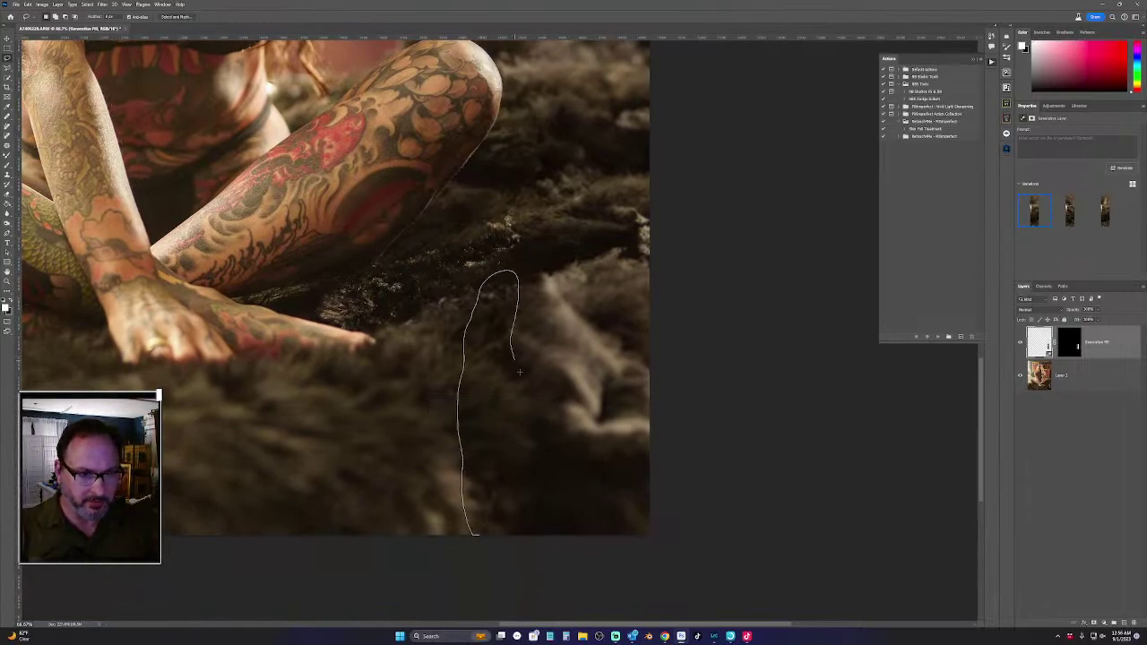
pyautogui.moveTo(529, 468)
pyautogui.mouseDown()
pyautogui.moveTo(522, 509)
pyautogui.moveTo(477, 536)
pyautogui.mouseUp()
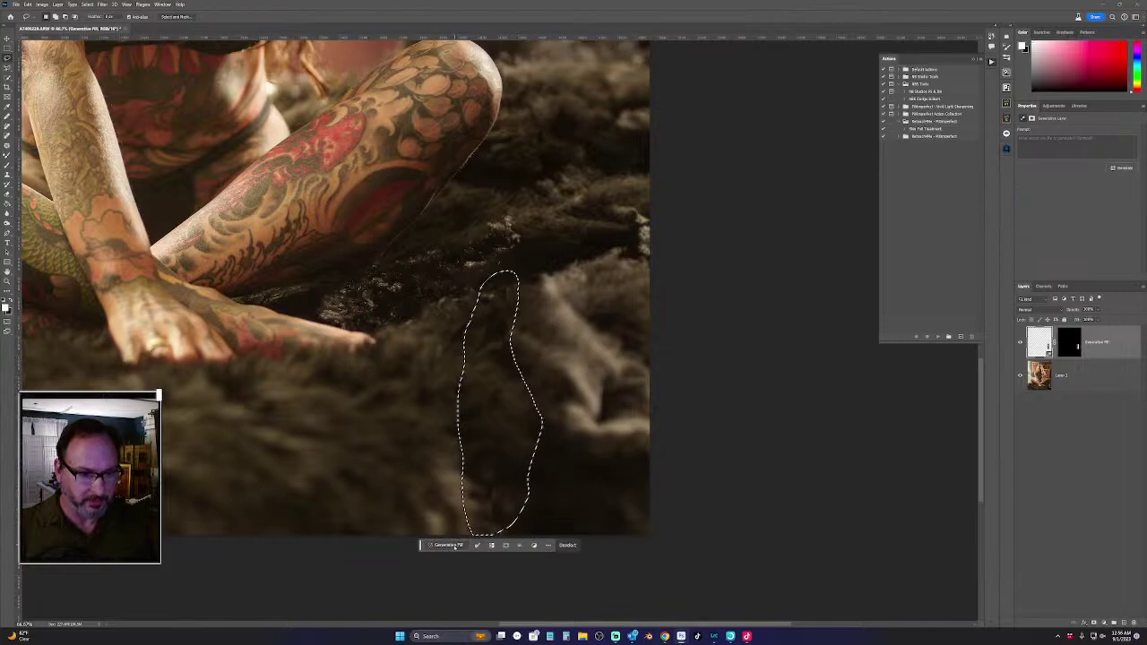
pyautogui.click(573, 545)
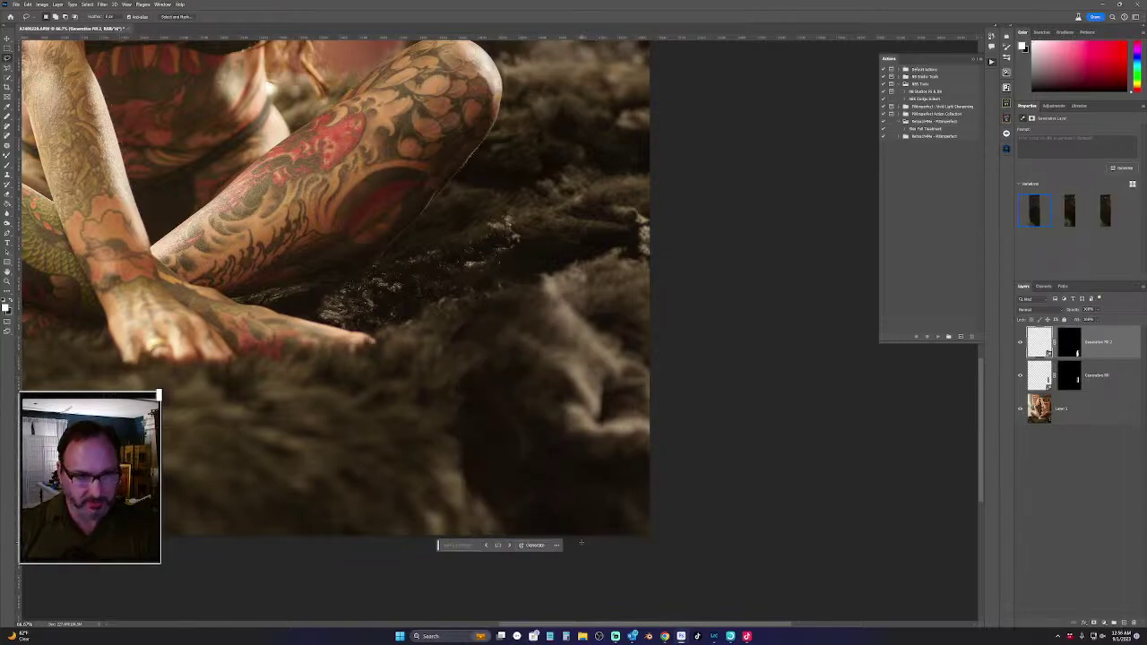
# Compare the generated variations for the foreground fur and keep the second one
pyautogui.click(1071, 218)
pyautogui.click(1105, 214)
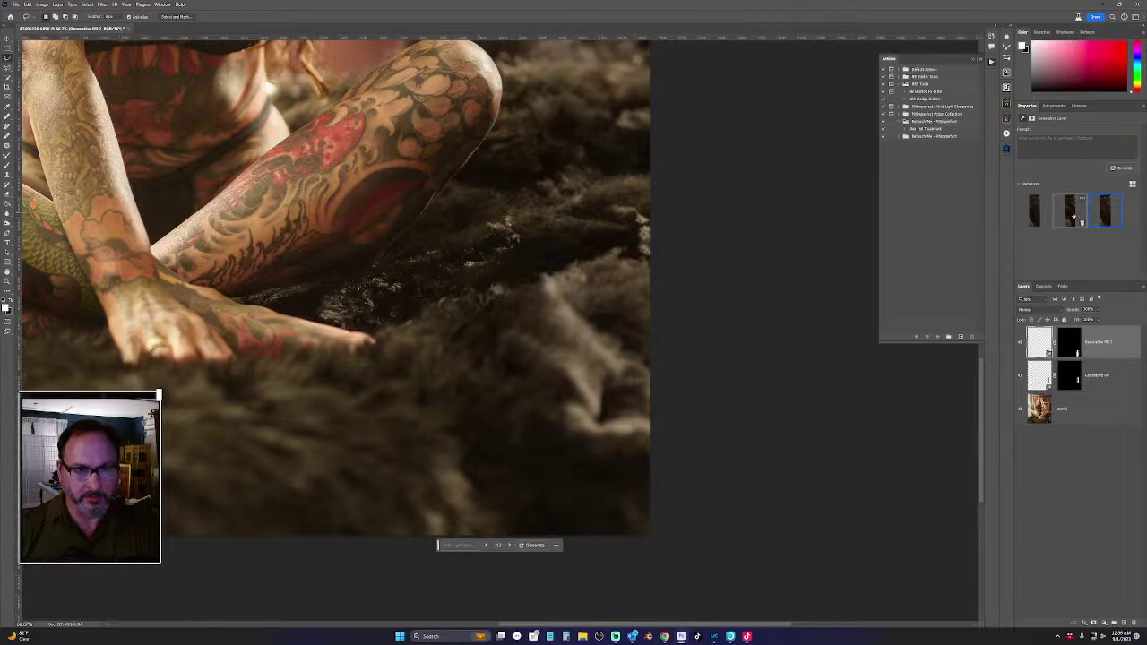
pyautogui.click(1069, 212)
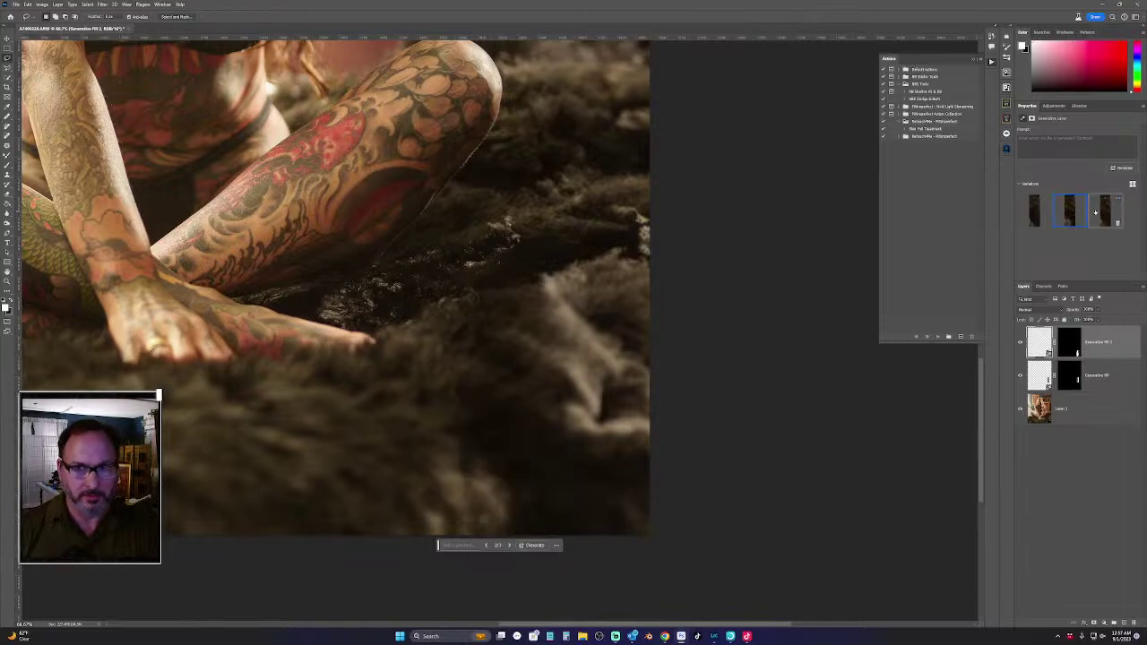
pyautogui.click(1103, 210)
pyautogui.click(1068, 215)
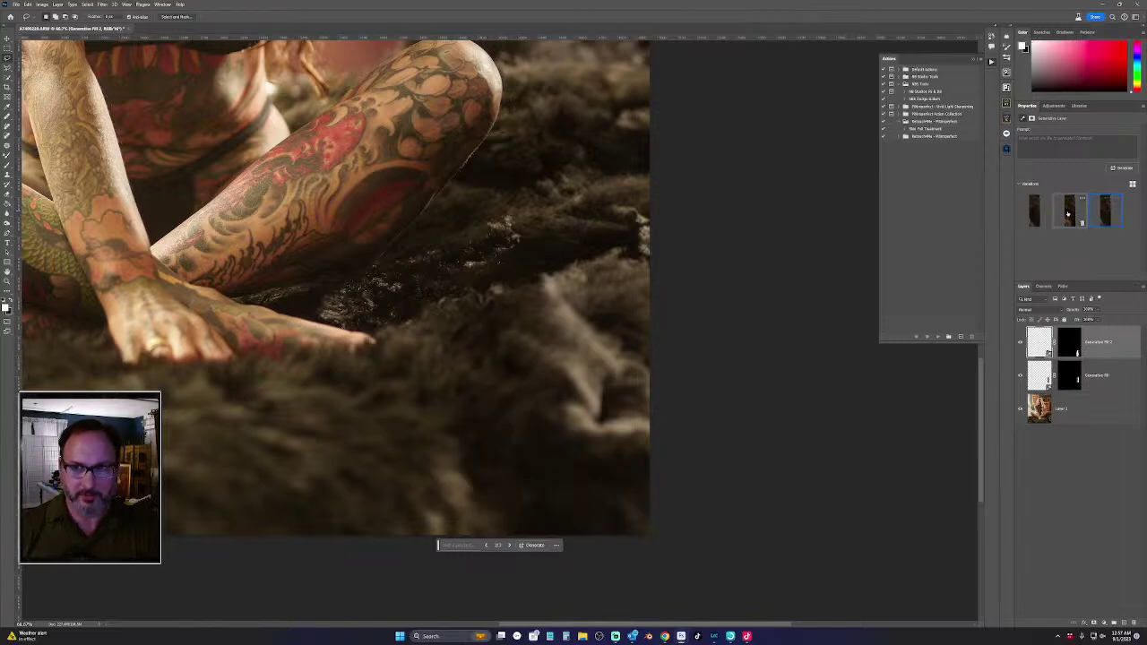
pyautogui.click(1104, 212)
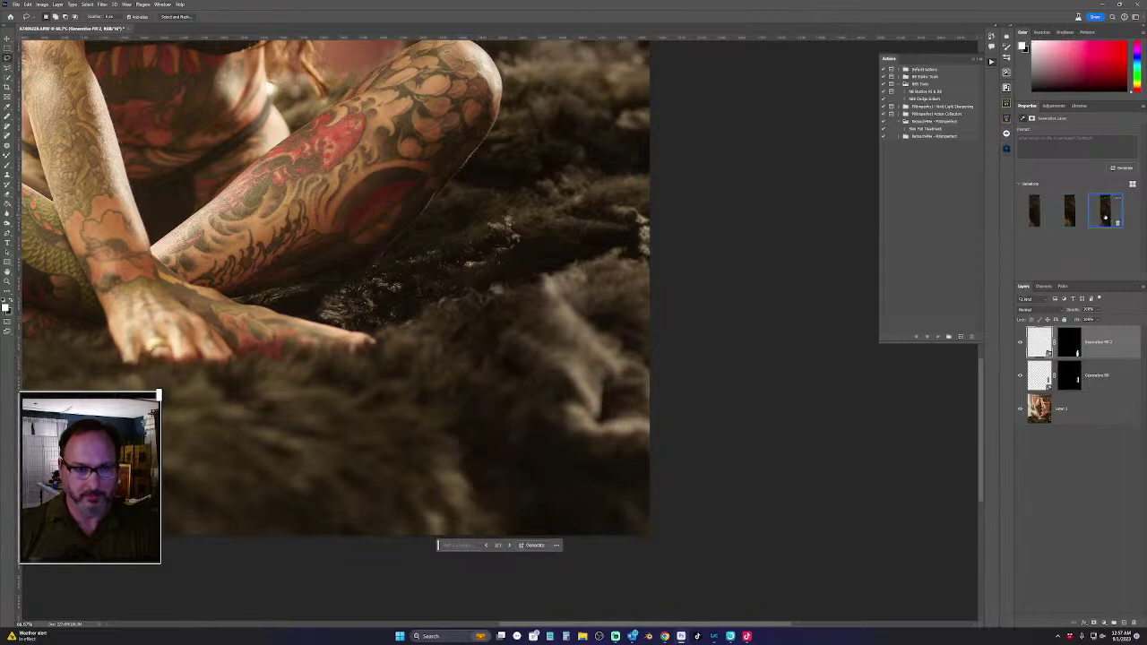
pyautogui.click(1070, 215)
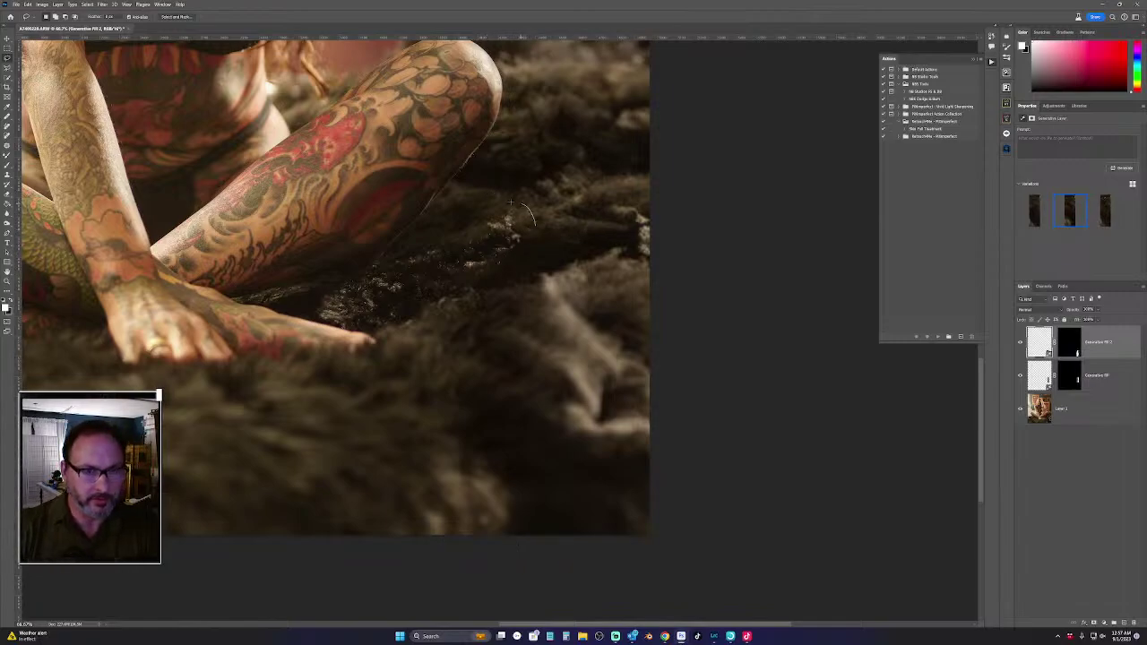
# Lasso the bright, rough fur patch below the knee, replace it with Generative Fill and choose the second variation
pyautogui.moveTo(535, 224)
pyautogui.mouseDown()
pyautogui.moveTo(458, 238)
pyautogui.moveTo(448, 280)
pyautogui.moveTo(538, 294)
pyautogui.moveTo(563, 236)
pyautogui.mouseUp()
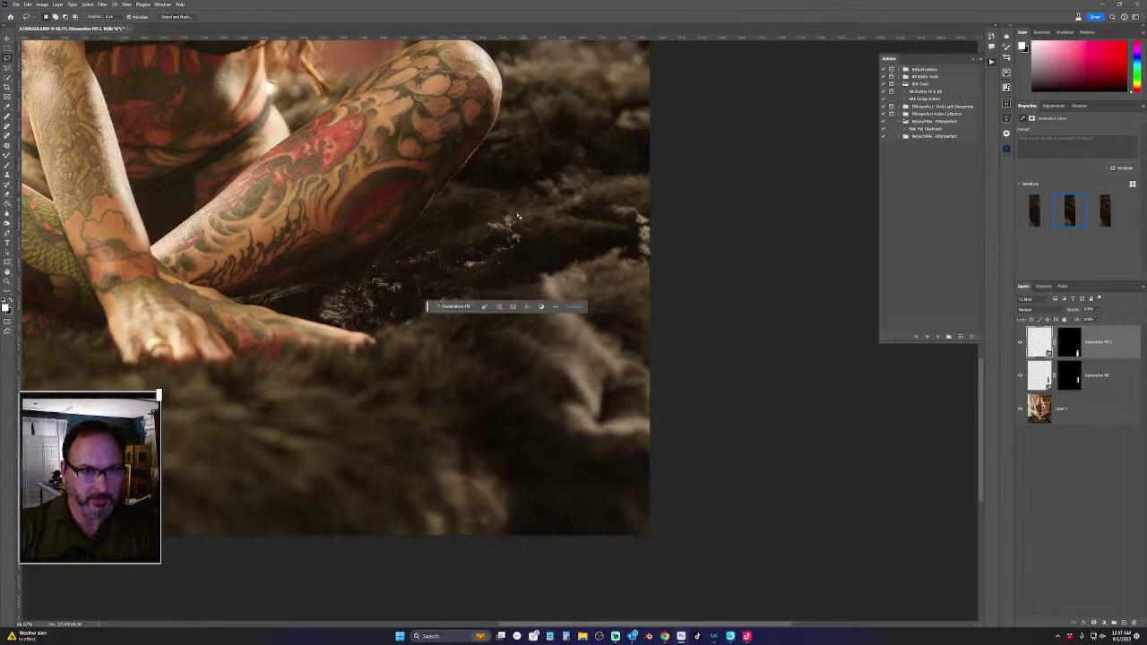
pyautogui.click(454, 307)
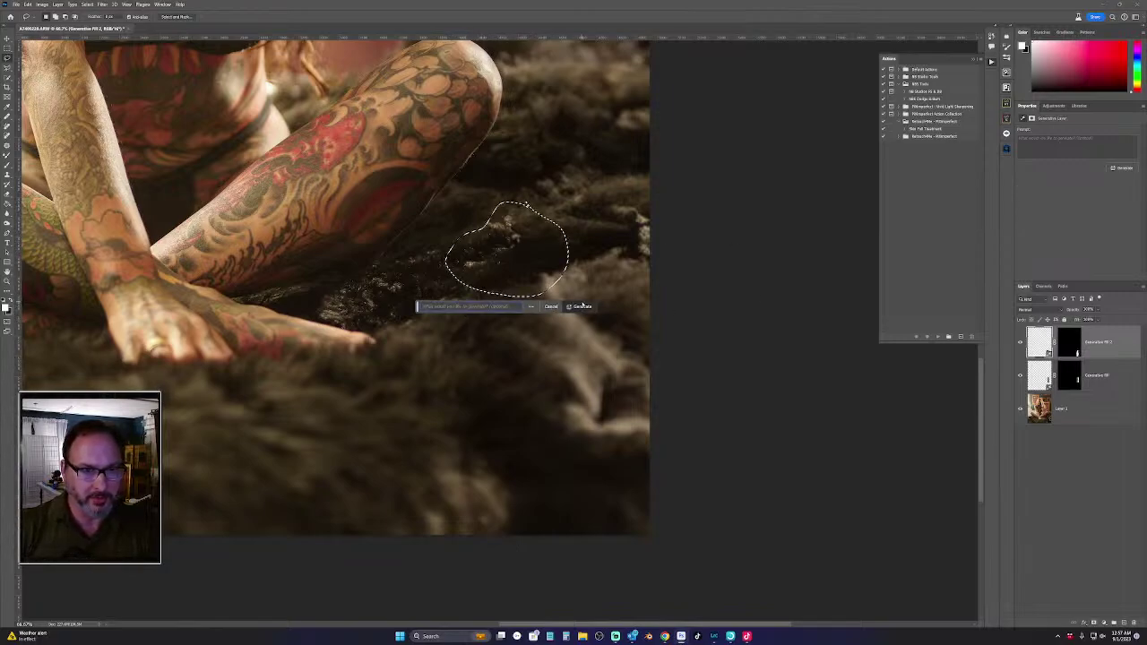
pyautogui.click(581, 307)
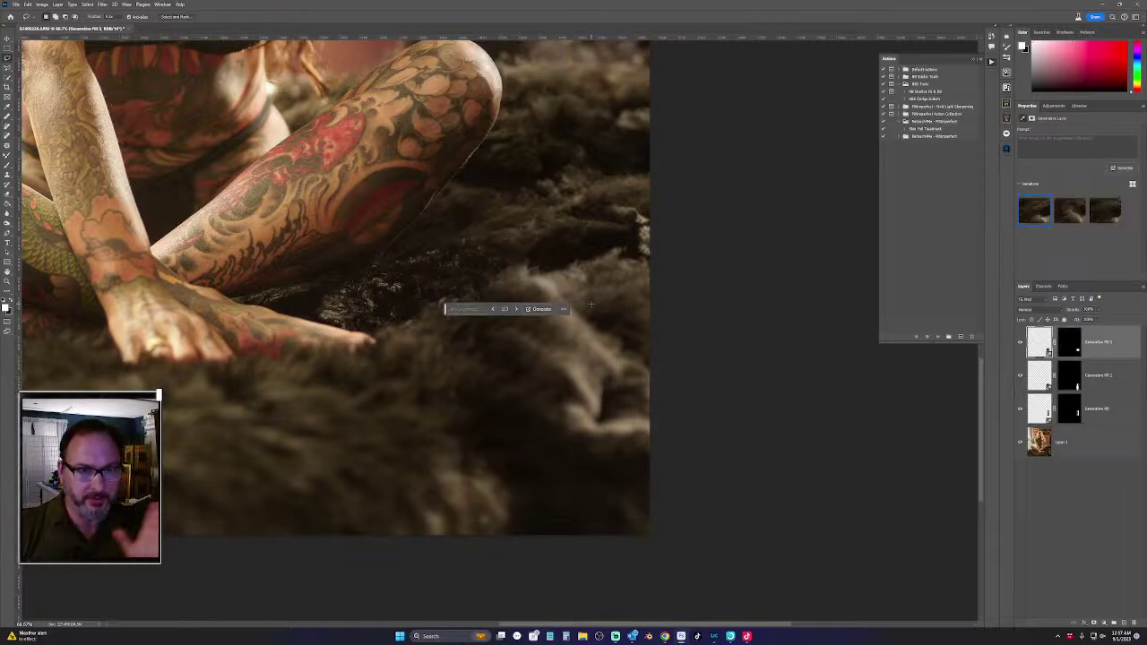
pyautogui.click(1067, 218)
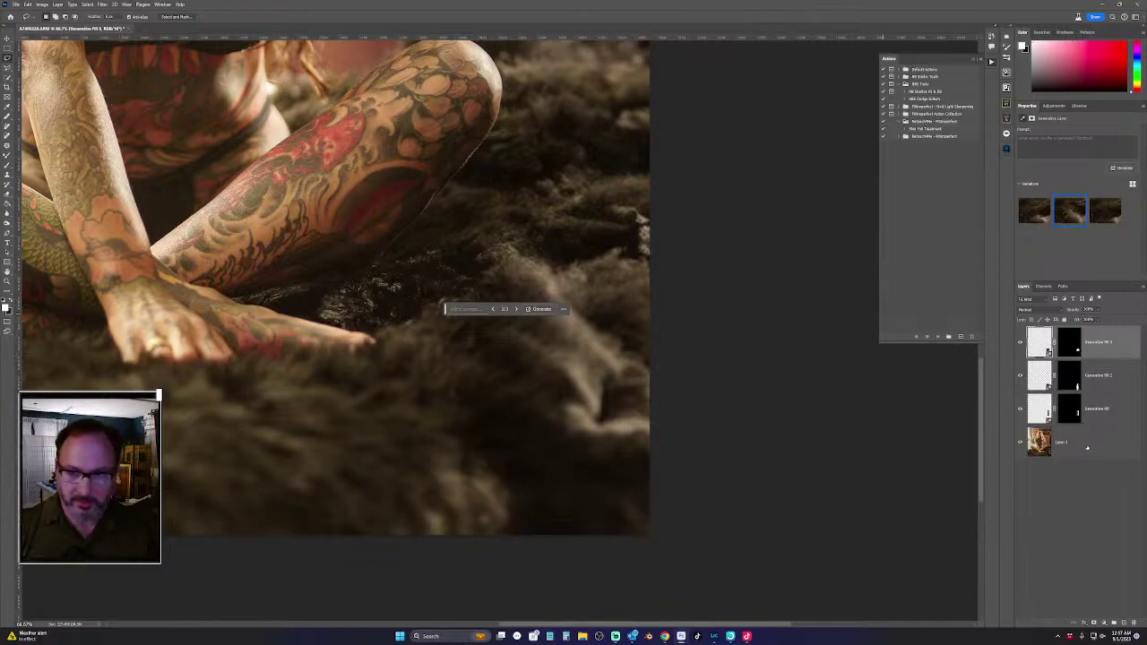
# Merge the three Generative Fill layers and the portrait layer with Merge Visible
pyautogui.click(87, 4)
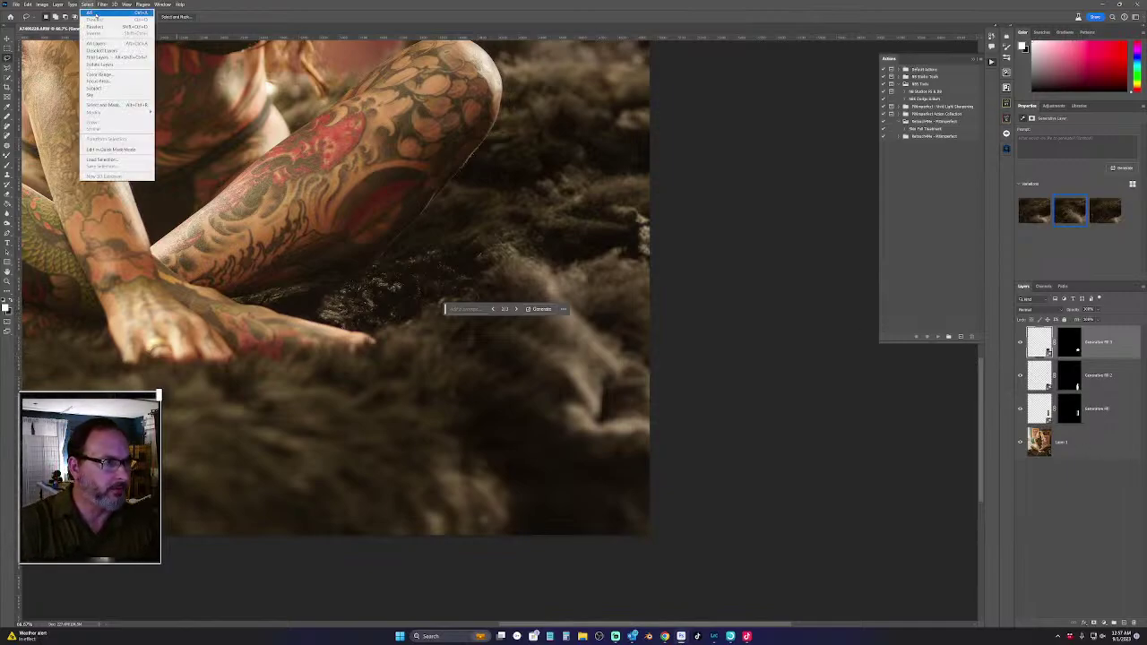
pyautogui.click(86, 4)
pyautogui.click(58, 5)
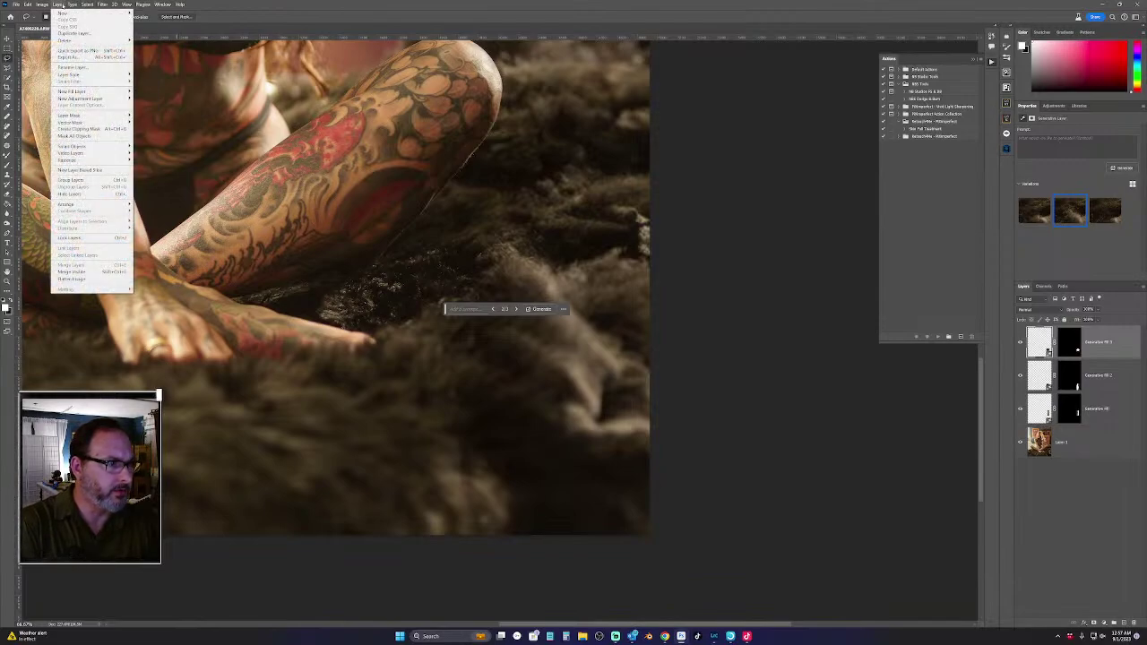
pyautogui.click(88, 272)
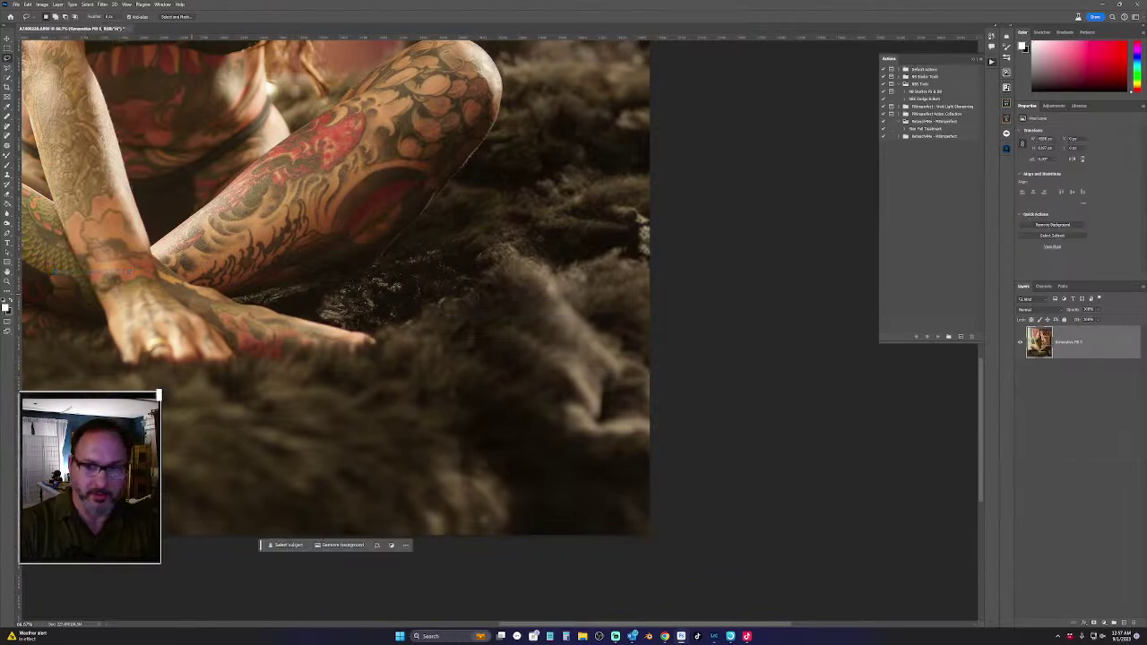
# Switch to the Move tool, deselect the merged layer and review the whole retouched portrait
pyautogui.scroll(-3, 701, 150)
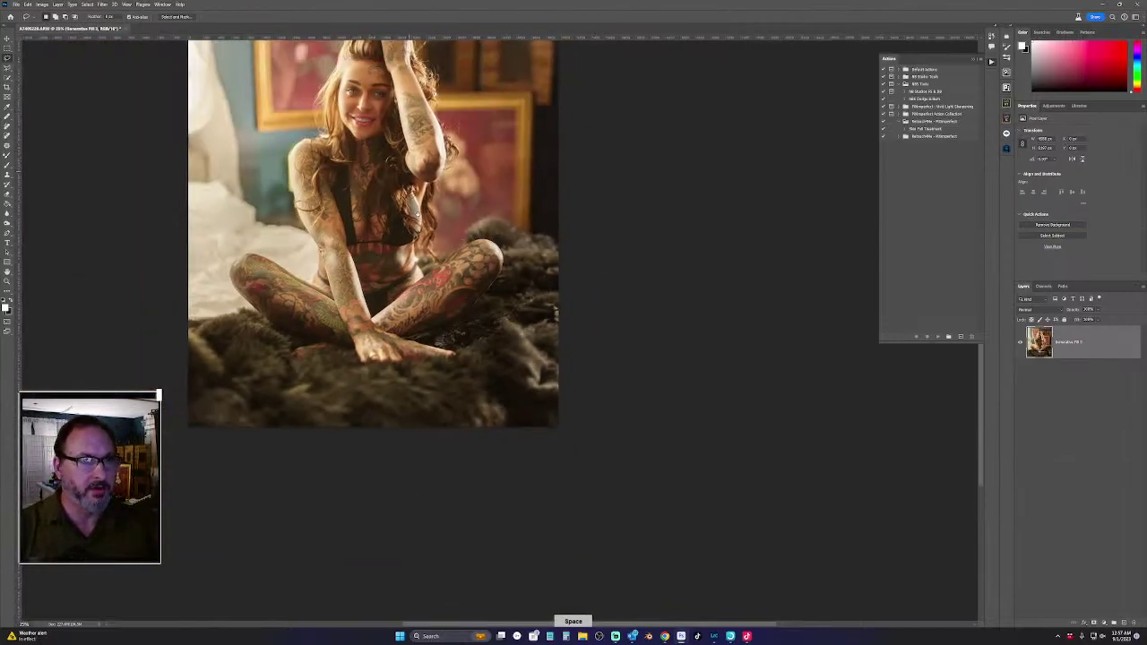
pyautogui.moveTo(401, 243); pyautogui.dragTo(500, 297)
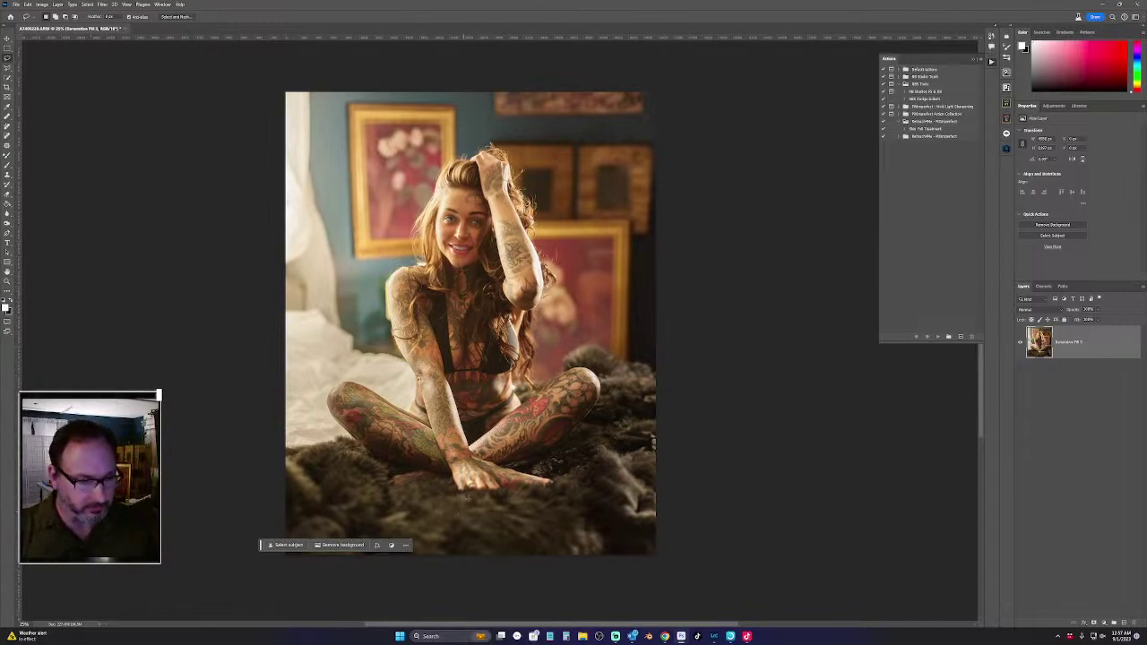
pyautogui.press('v')
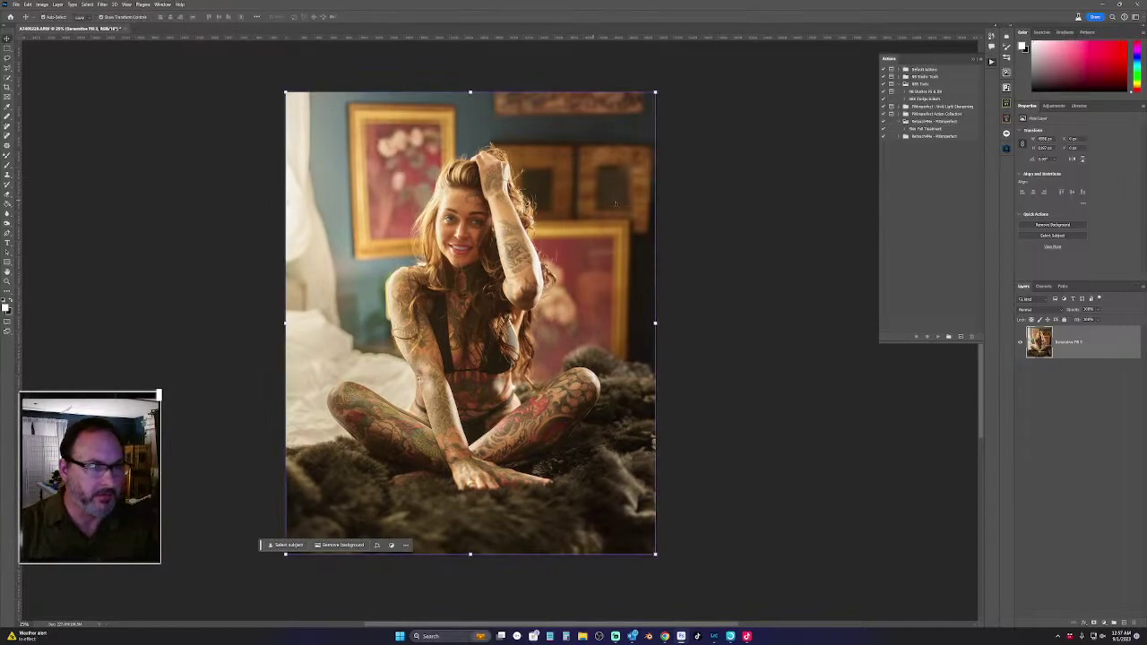
pyautogui.click(692, 192)
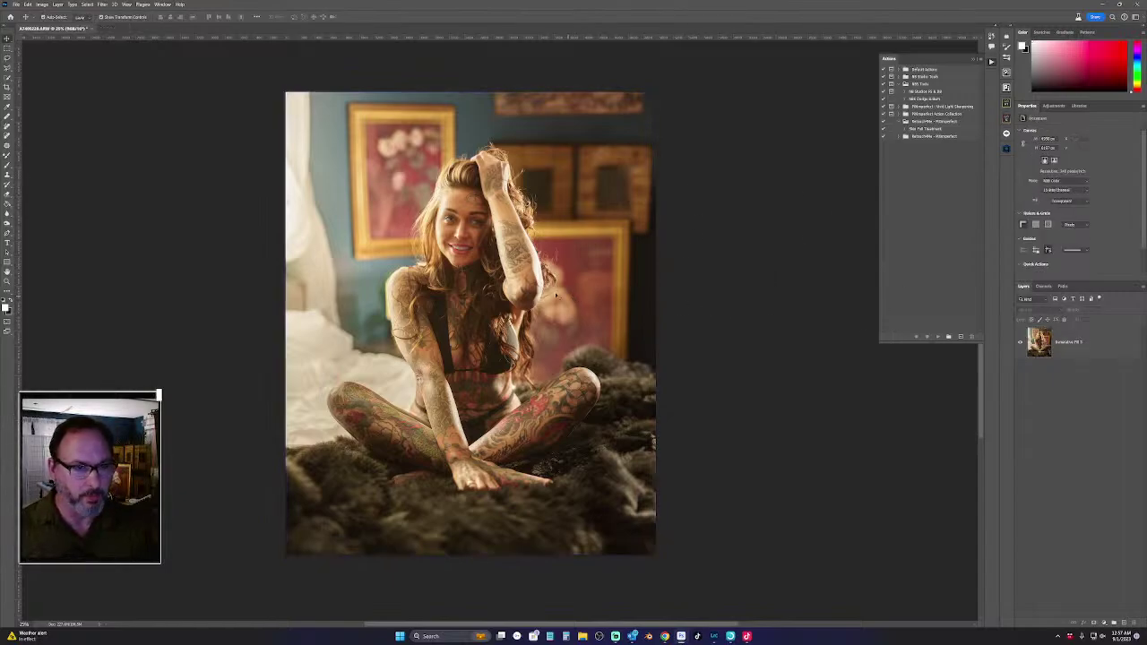
pyautogui.hscroll(2, 419, 379)
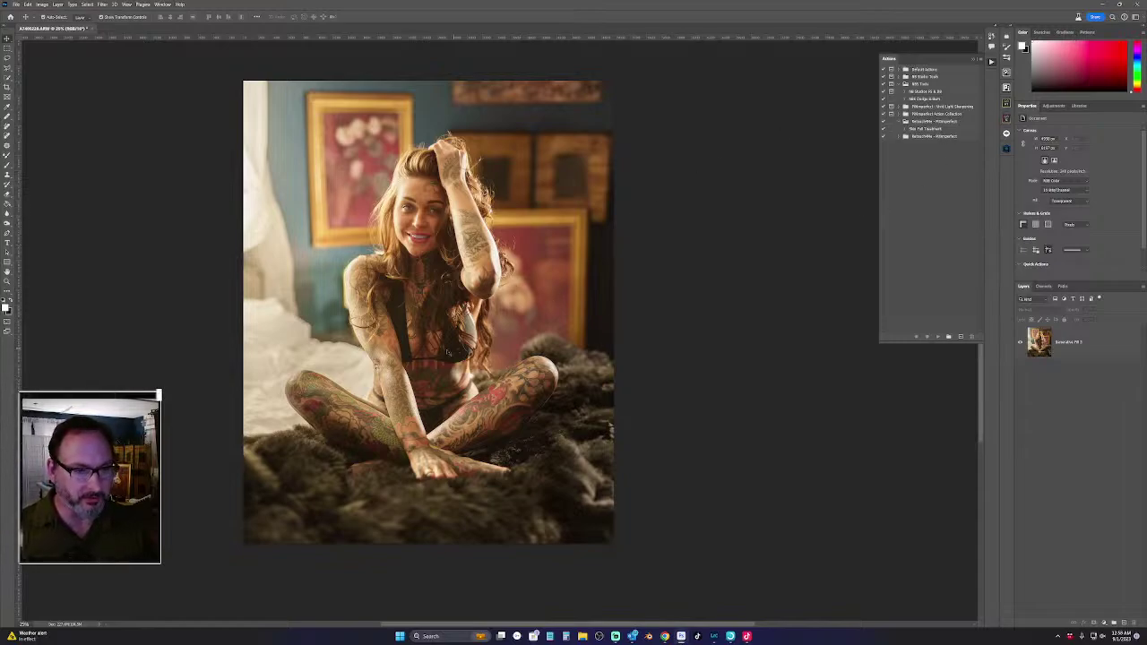
pyautogui.click(932, 92)
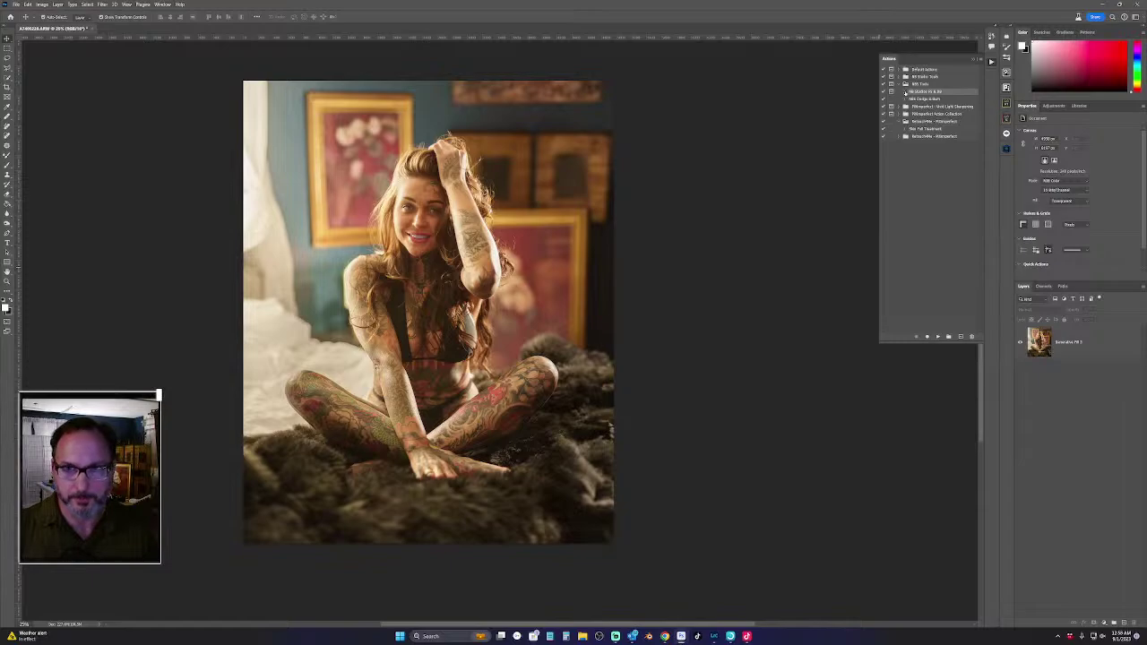
pyautogui.click(938, 338)
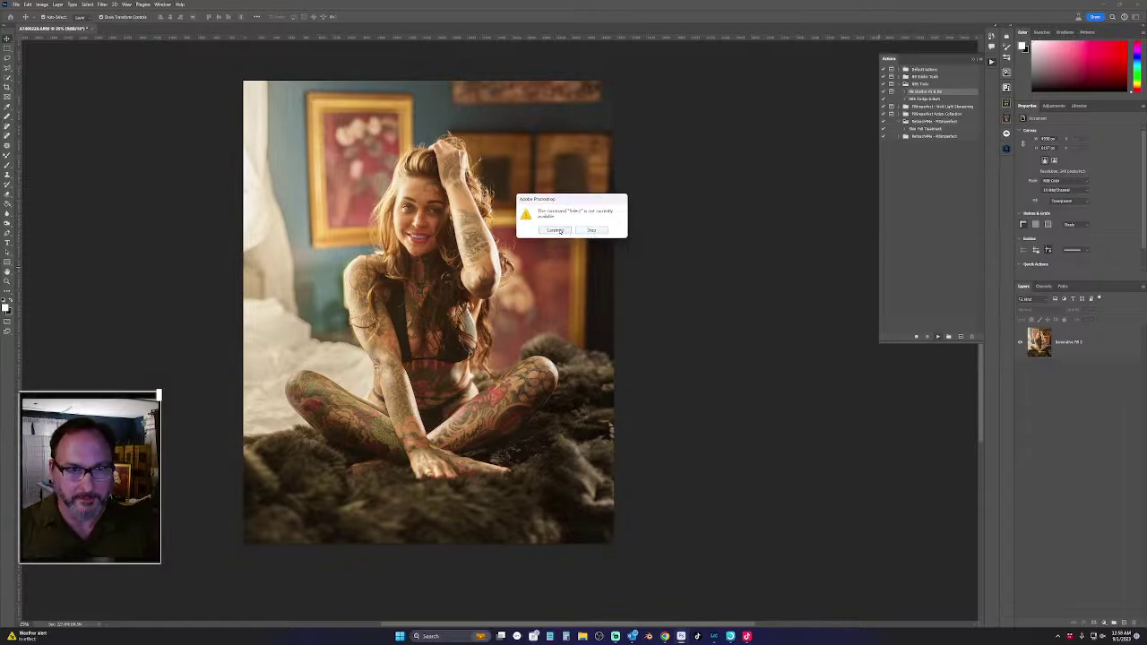
pyautogui.press('Return')
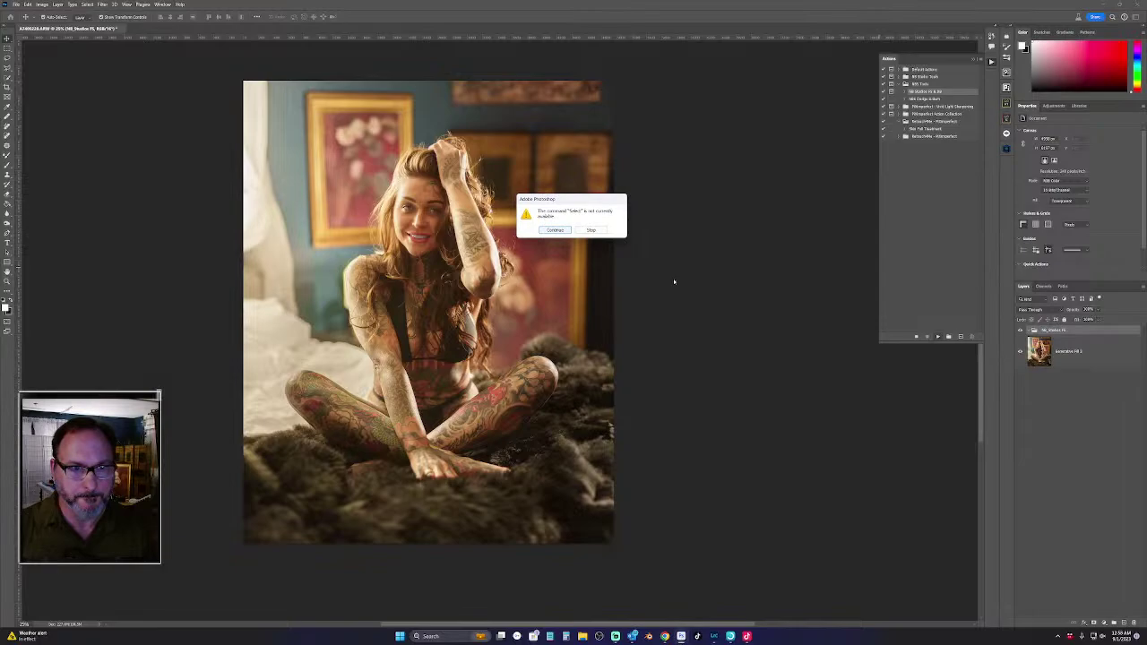
pyautogui.click(592, 231)
pyautogui.moveTo(1091, 339); pyautogui.dragTo(1133, 622)
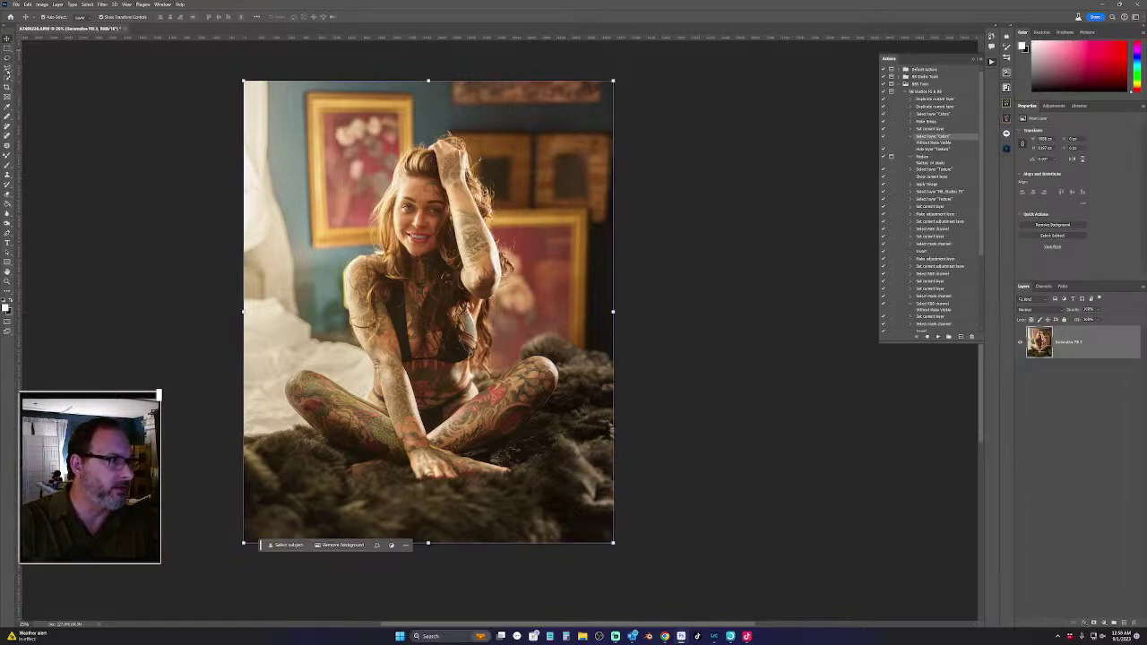
# Switch to the Lasso tool and play the Studios FS frequency separation action on the merged portrait layer
pyautogui.click(7, 74)
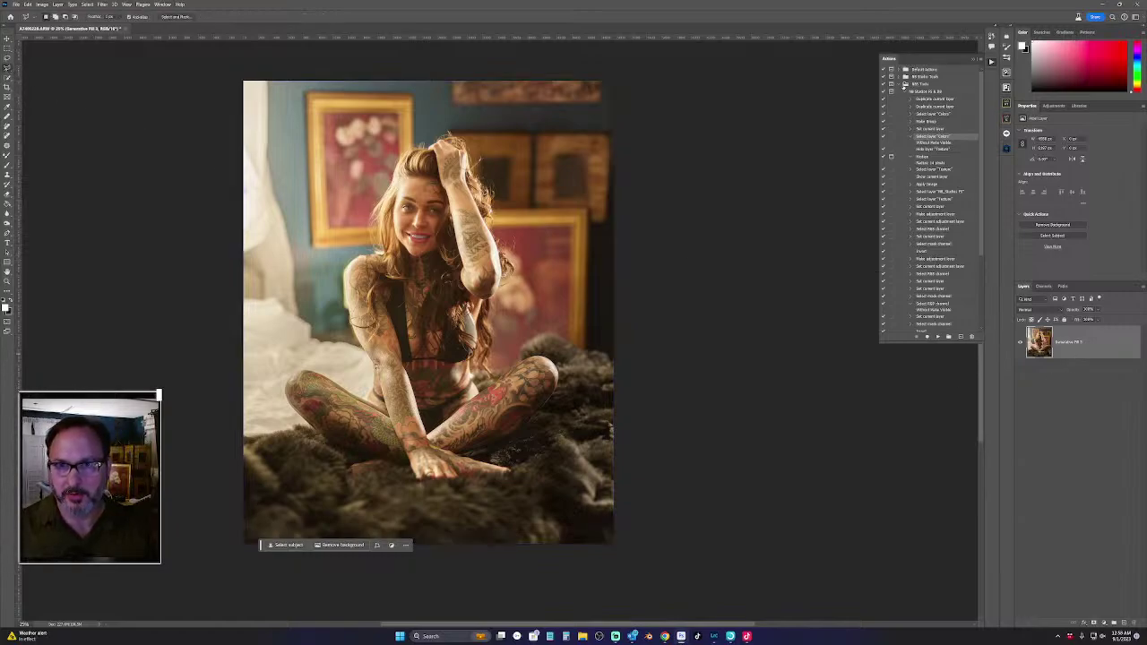
pyautogui.click(907, 92)
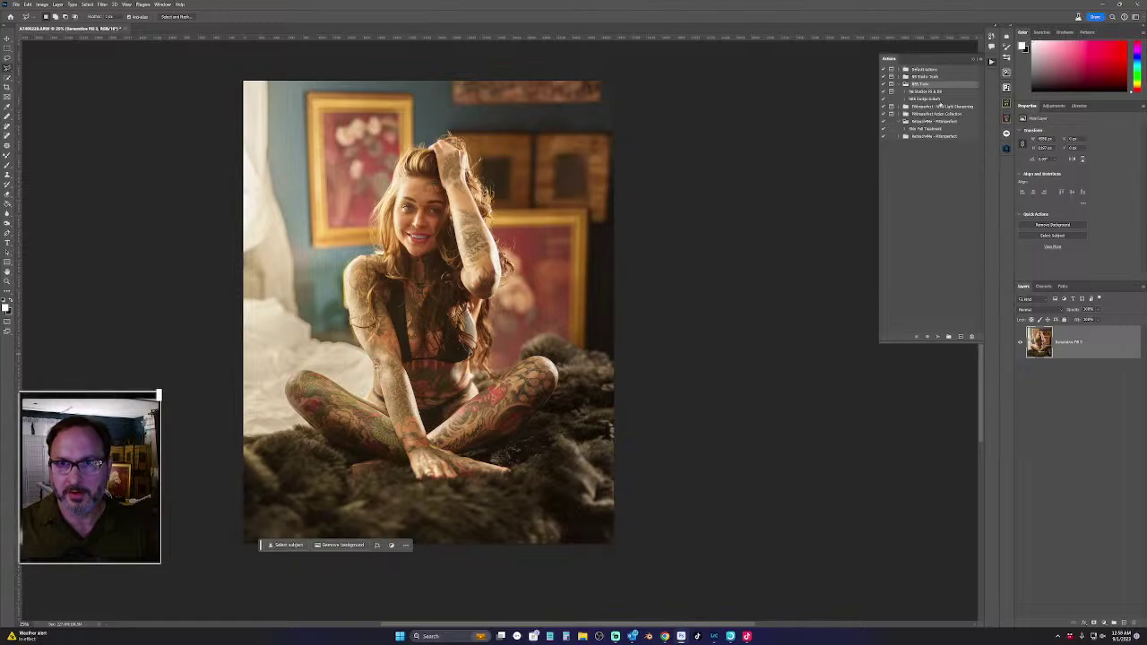
pyautogui.click(928, 92)
pyautogui.click(939, 338)
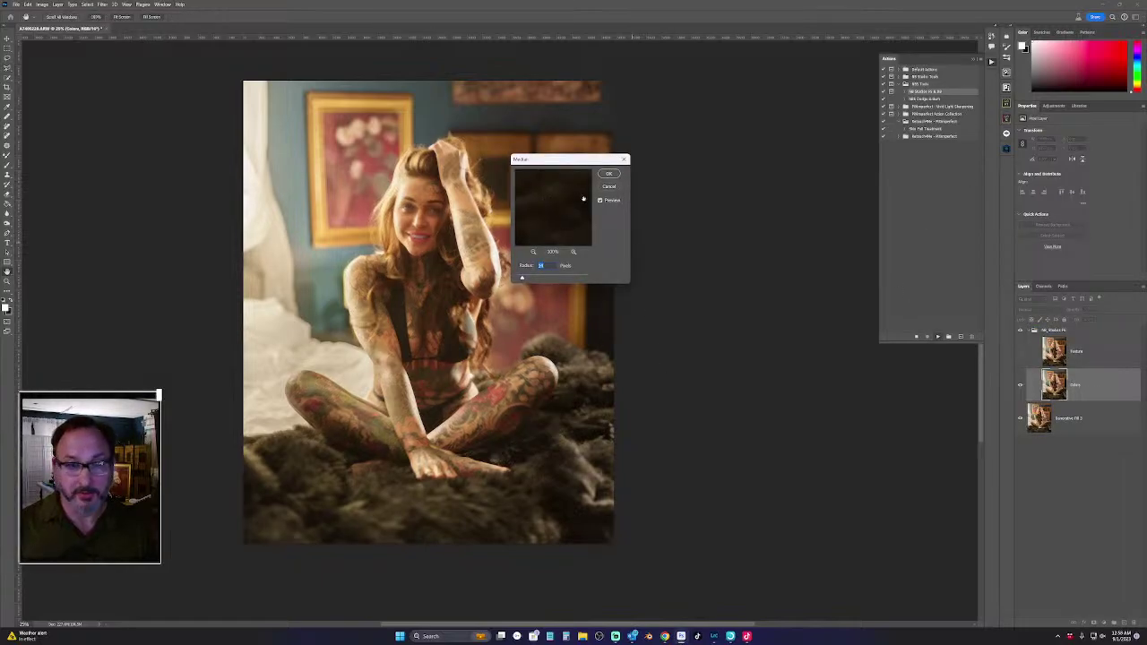
# Centre the Median preview on the woman's eye and compare how lower and higher radius values blur the Colors layer
pyautogui.moveTo(541, 235)
pyautogui.mouseDown()
pyautogui.moveTo(537, 213)
pyautogui.moveTo(534, 252)
pyautogui.moveTo(569, 230)
pyautogui.moveTo(538, 245)
pyautogui.moveTo(553, 202)
pyautogui.moveTo(556, 226)
pyautogui.moveTo(556, 190)
pyautogui.moveTo(556, 219)
pyautogui.mouseUp()
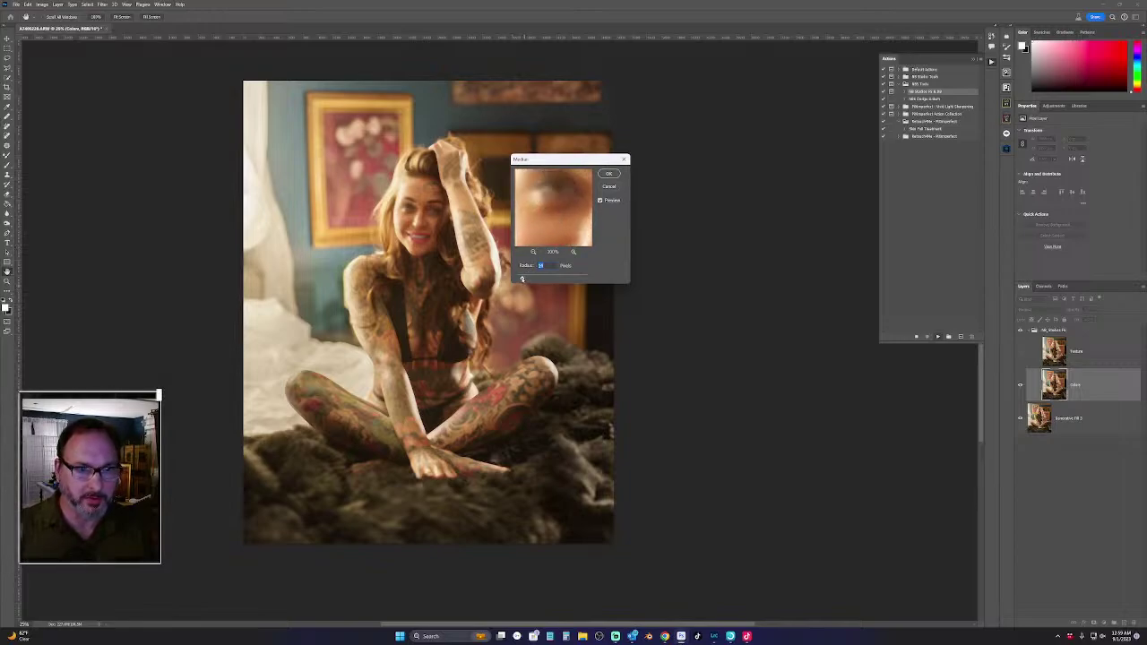
pyautogui.moveTo(523, 279); pyautogui.dragTo(519, 278)
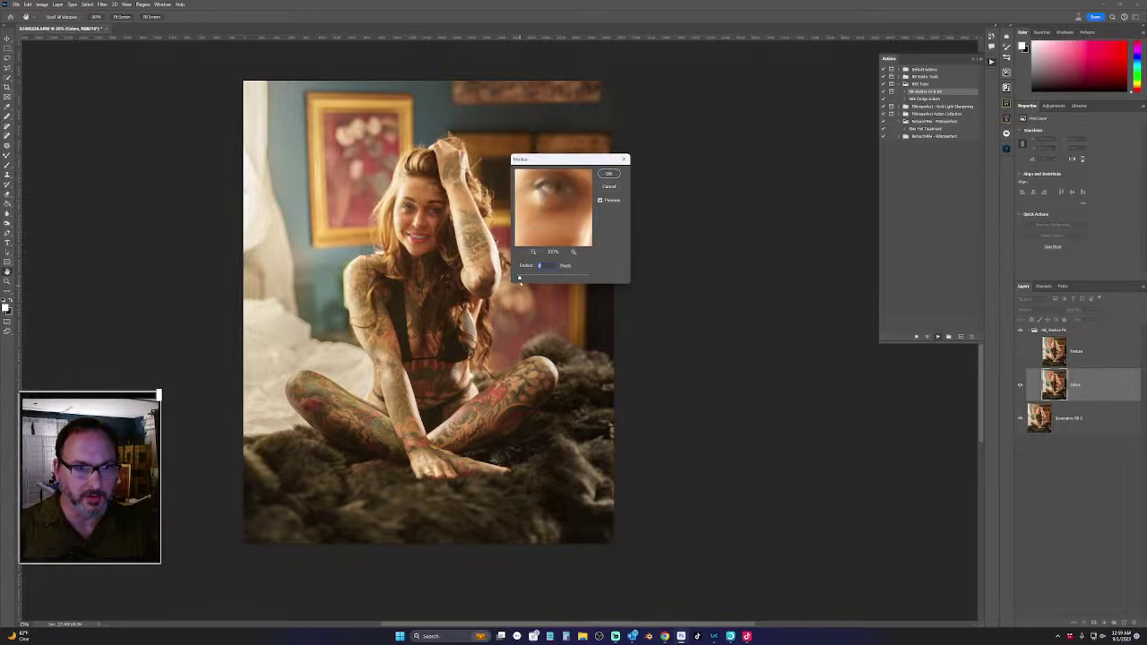
pyautogui.click(543, 224)
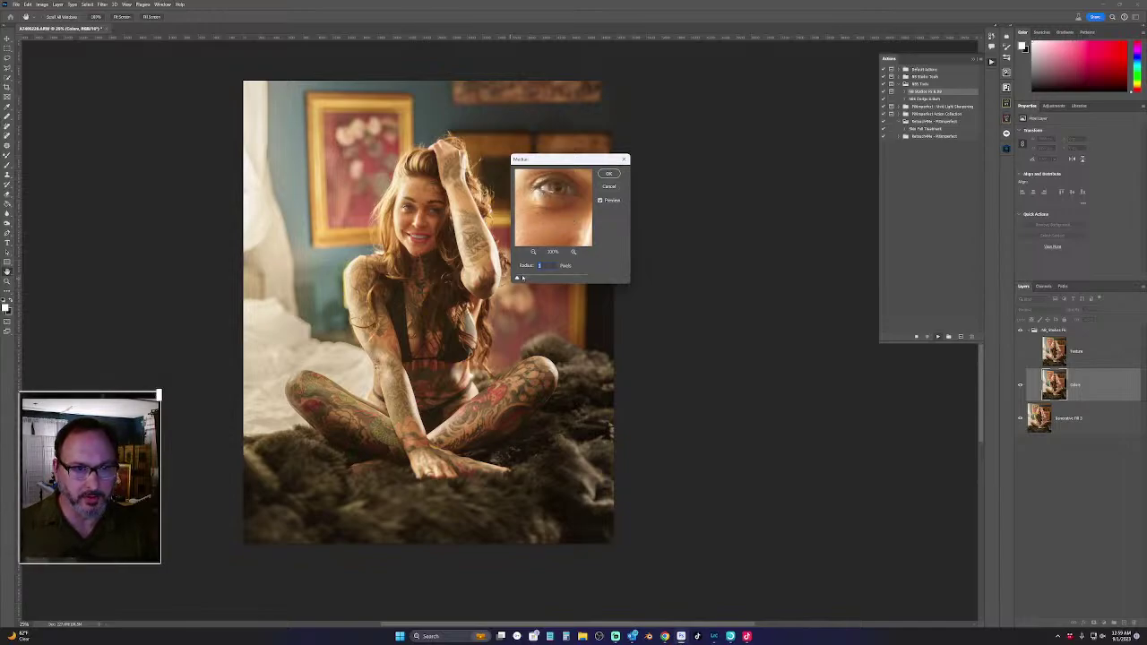
pyautogui.moveTo(519, 278); pyautogui.dragTo(524, 278)
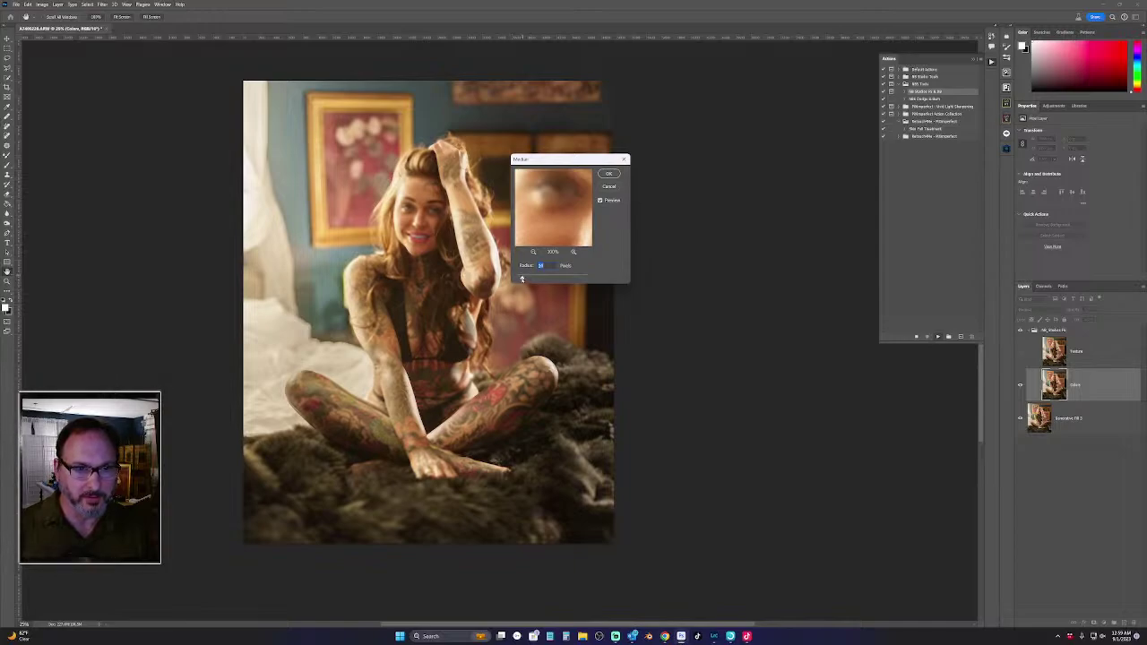
pyautogui.moveTo(522, 279); pyautogui.dragTo(520, 278)
pyautogui.moveTo(522, 279); pyautogui.dragTo(520, 279)
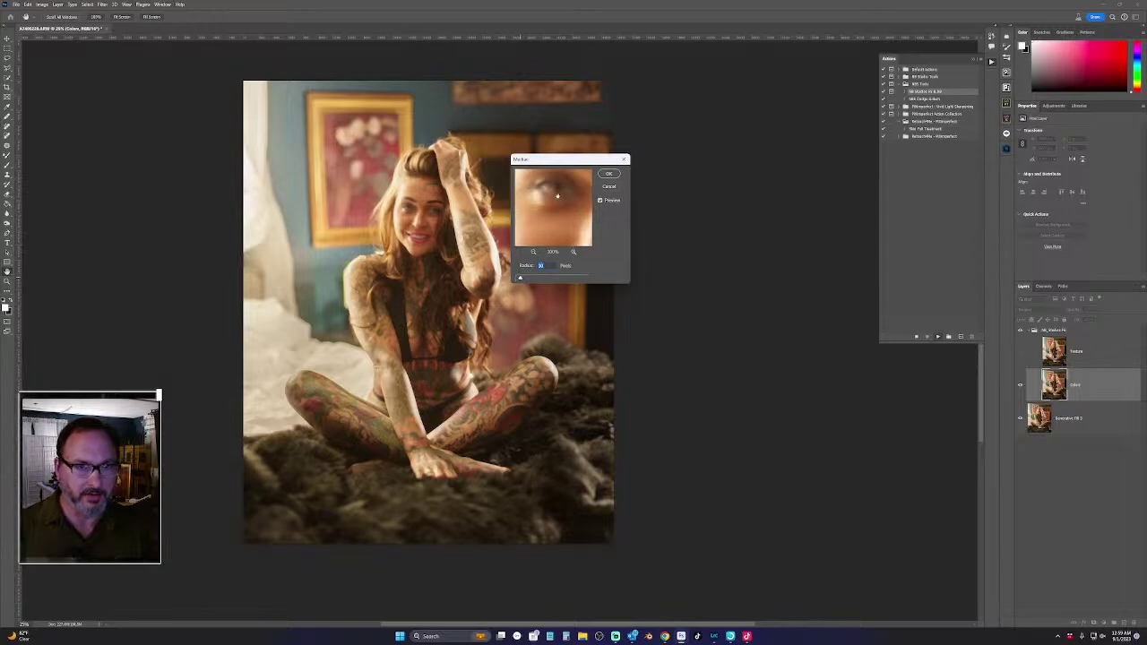
pyautogui.moveTo(559, 198); pyautogui.dragTo(560, 222)
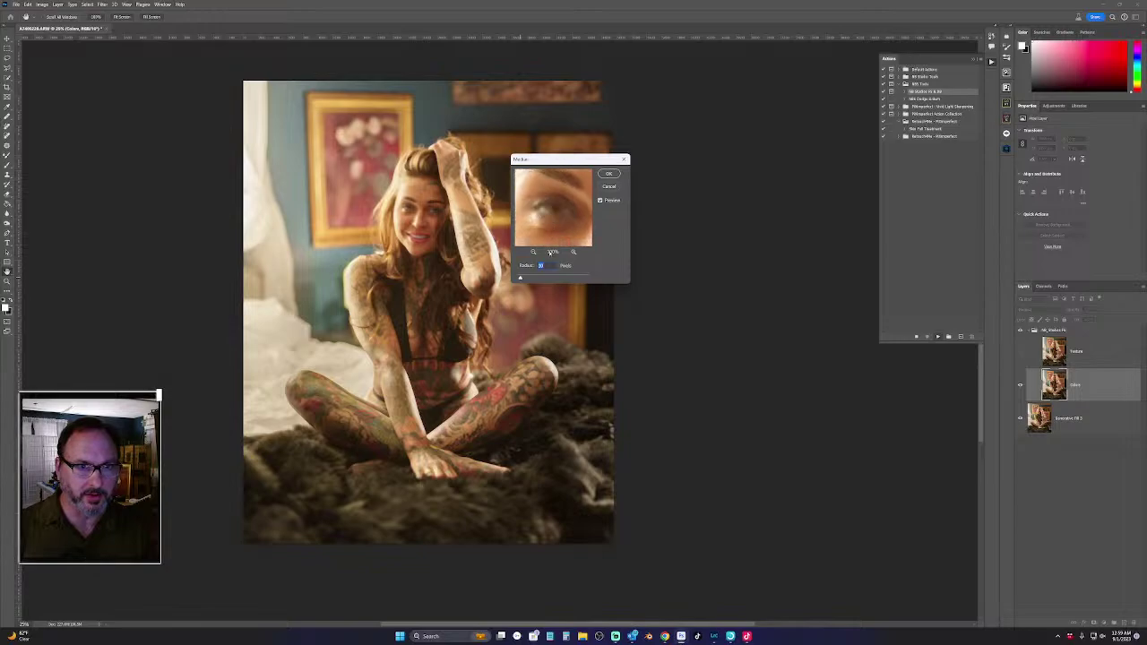
# Test a stronger Median blur, then apply the filter to the Colors layer with a radius of 10 pixels
pyautogui.moveTo(520, 279); pyautogui.dragTo(524, 280)
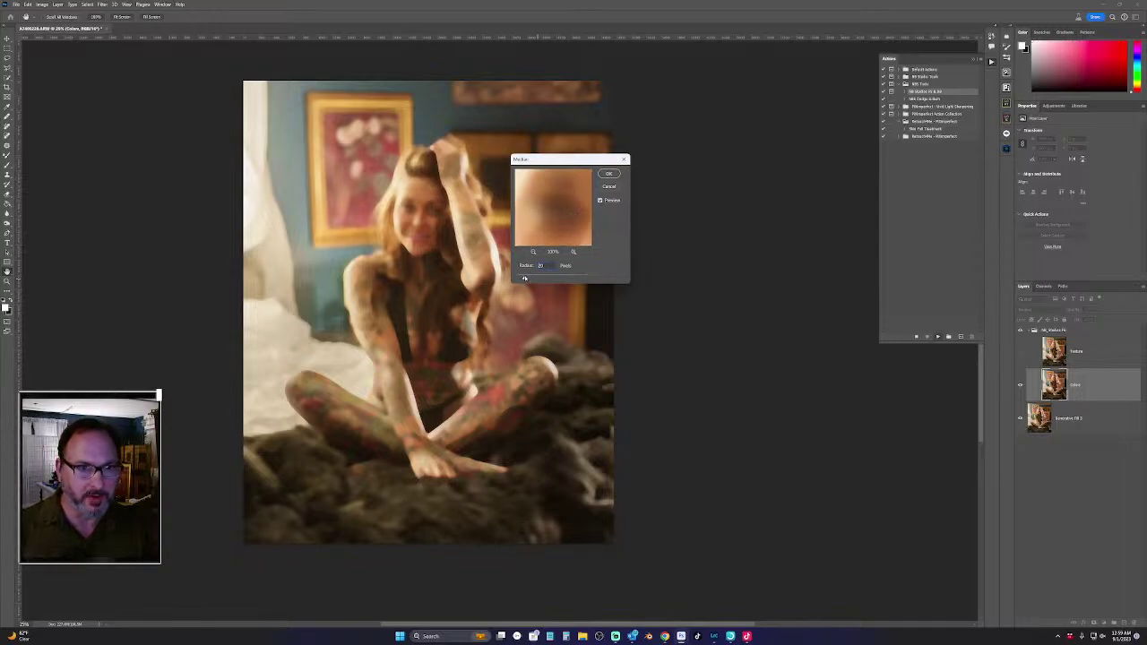
pyautogui.moveTo(524, 279); pyautogui.dragTo(522, 276)
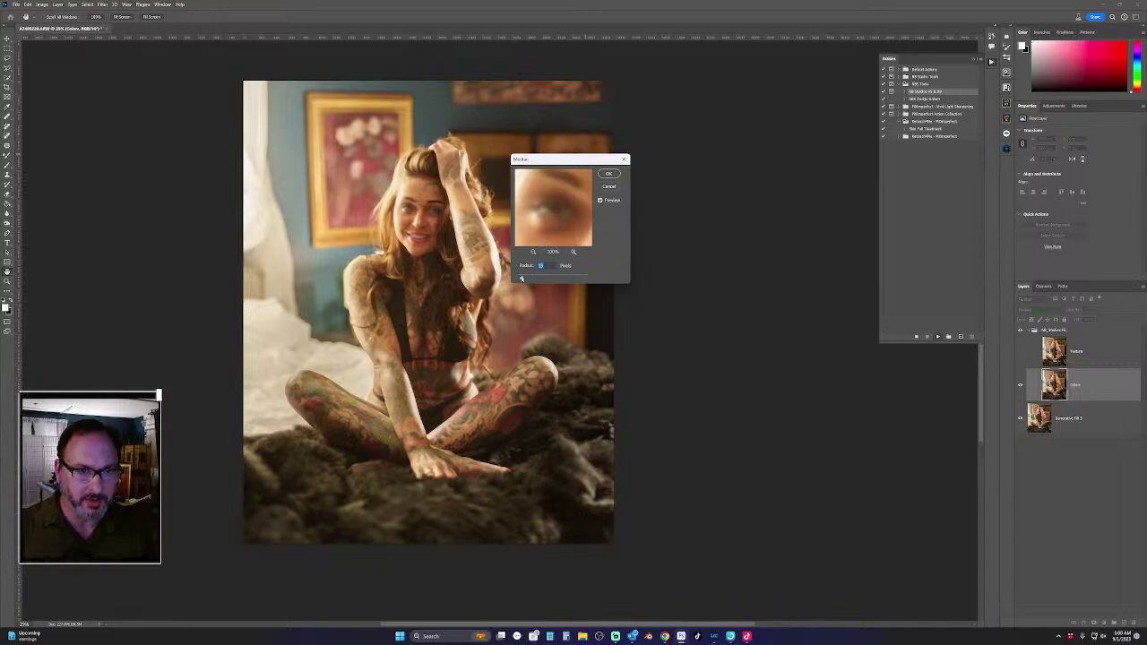
pyautogui.moveTo(520, 277); pyautogui.dragTo(520, 279)
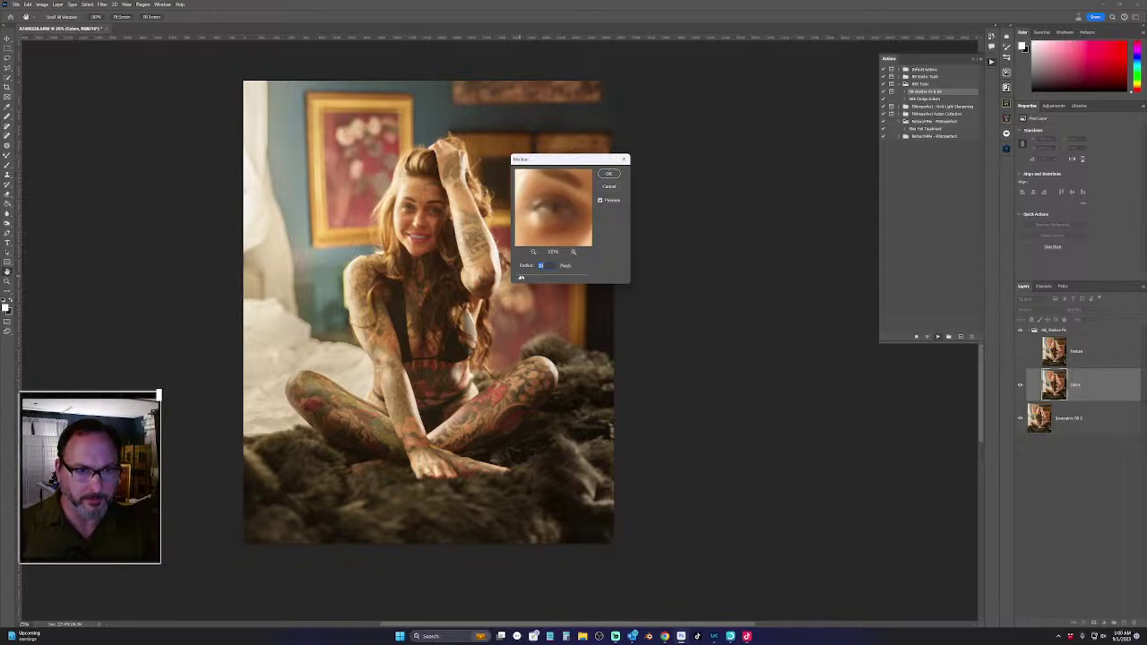
pyautogui.click(611, 172)
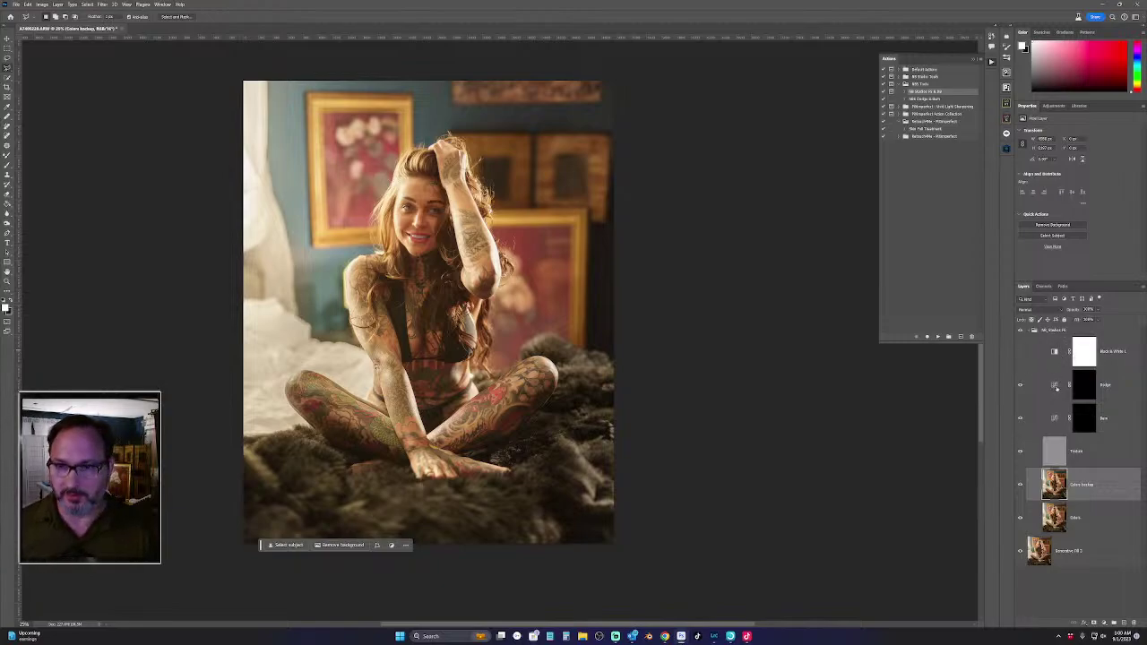
# Duplicate the Texture layer, keeping the copy hidden directly beneath the original
pyautogui.click(1058, 453)
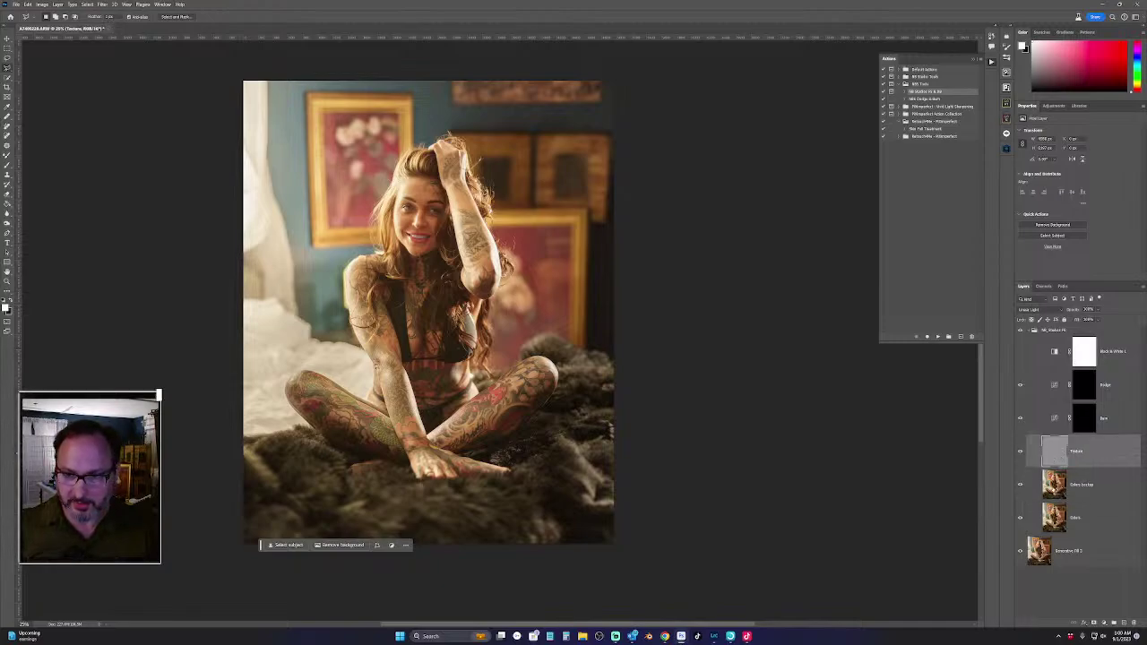
pyautogui.click(1057, 485)
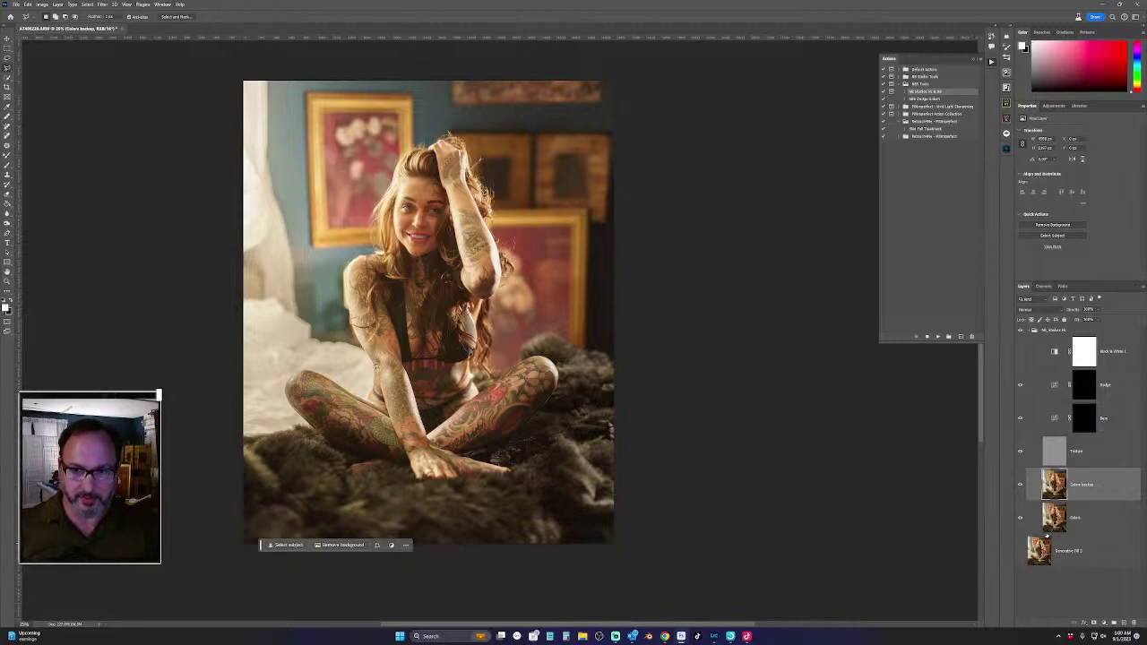
pyautogui.click(1053, 455)
pyautogui.moveTo(1050, 457); pyautogui.dragTo(1031, 479)
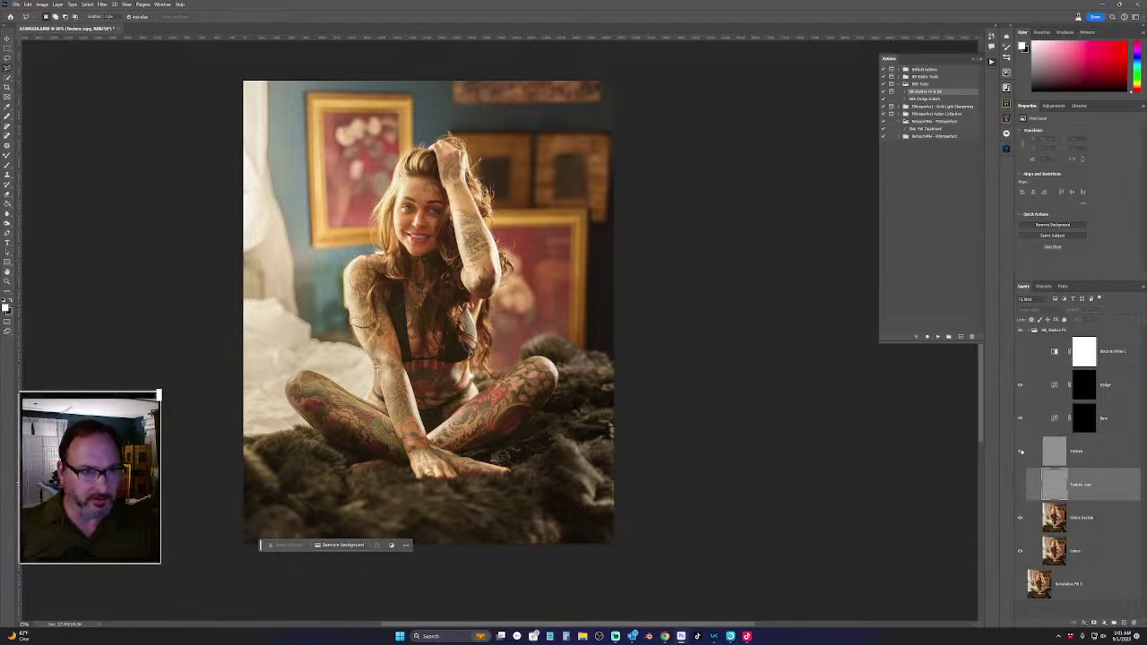
# Compare the woman's face and raised arm with the Texture layer hidden and shown
pyautogui.hotkey('ctrl', '1')
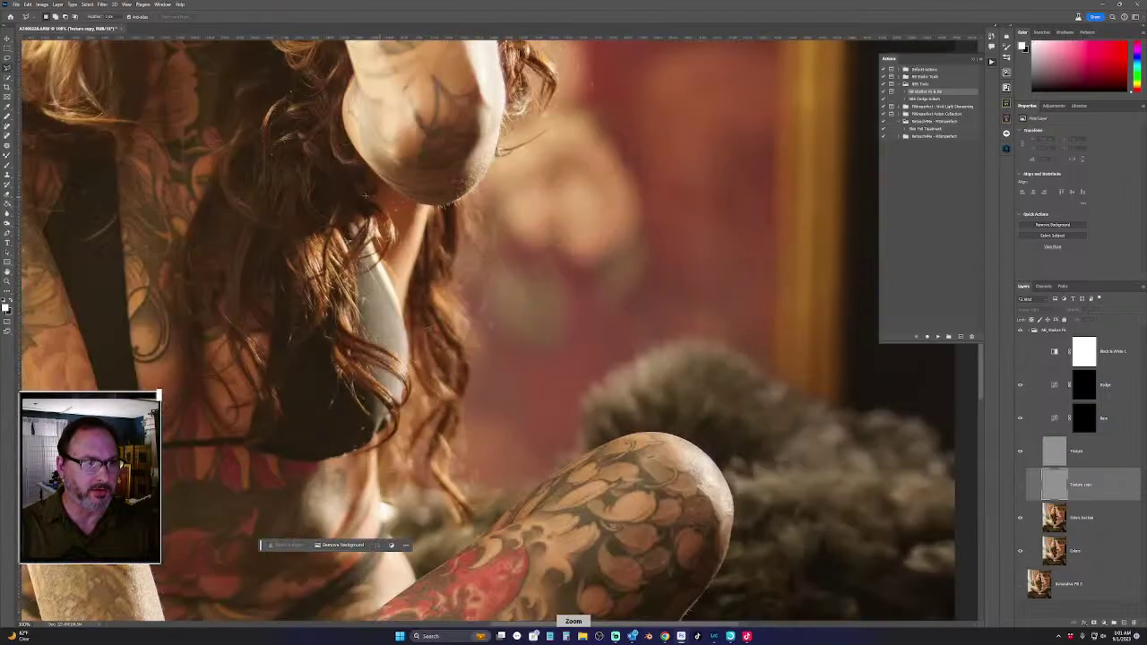
pyautogui.moveTo(365, 194); pyautogui.dragTo(875, 467)
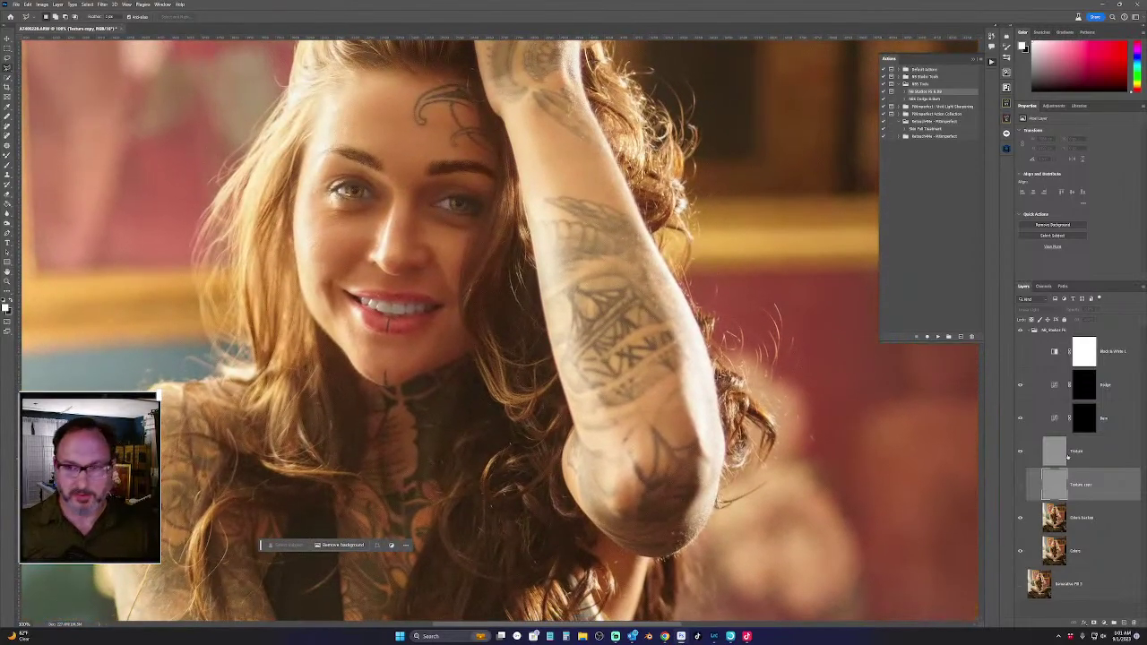
pyautogui.click(1021, 452)
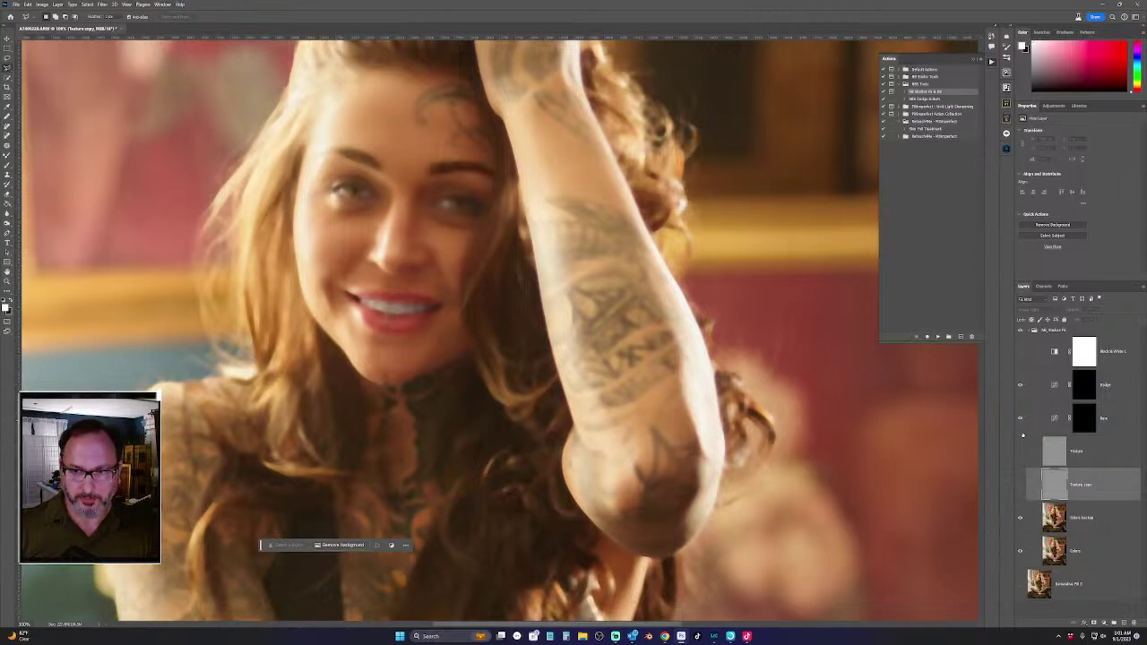
pyautogui.click(1021, 453)
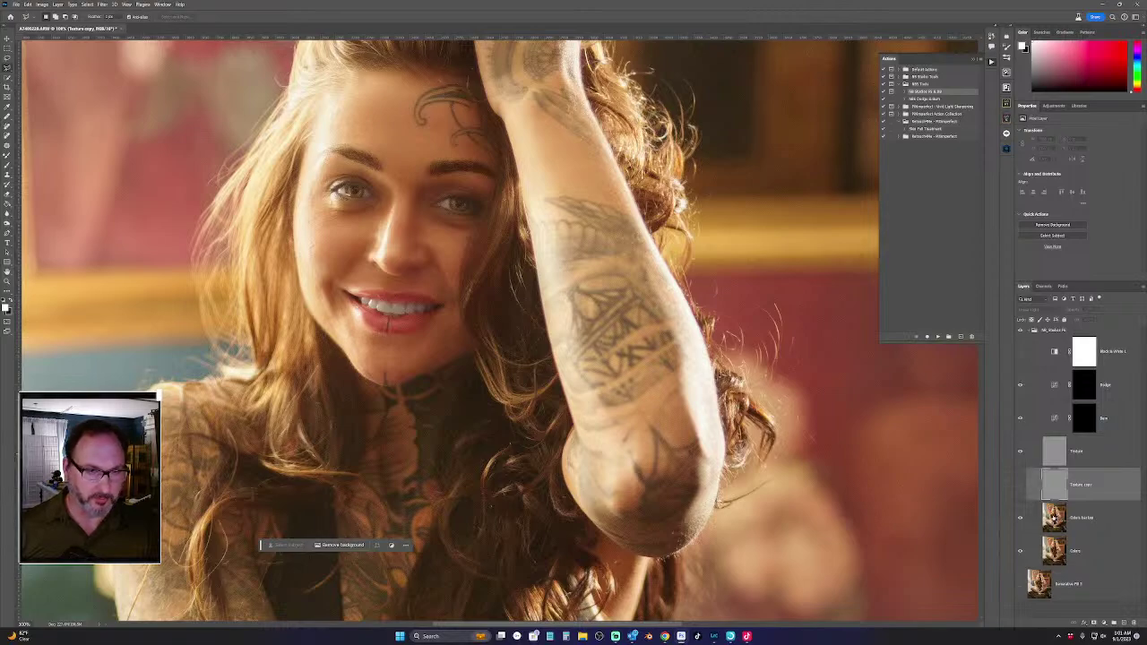
# Isolate the texture by temporarily hiding the colour layers, and examine the detail in the face, hair and tattooed skin
pyautogui.click(1021, 552)
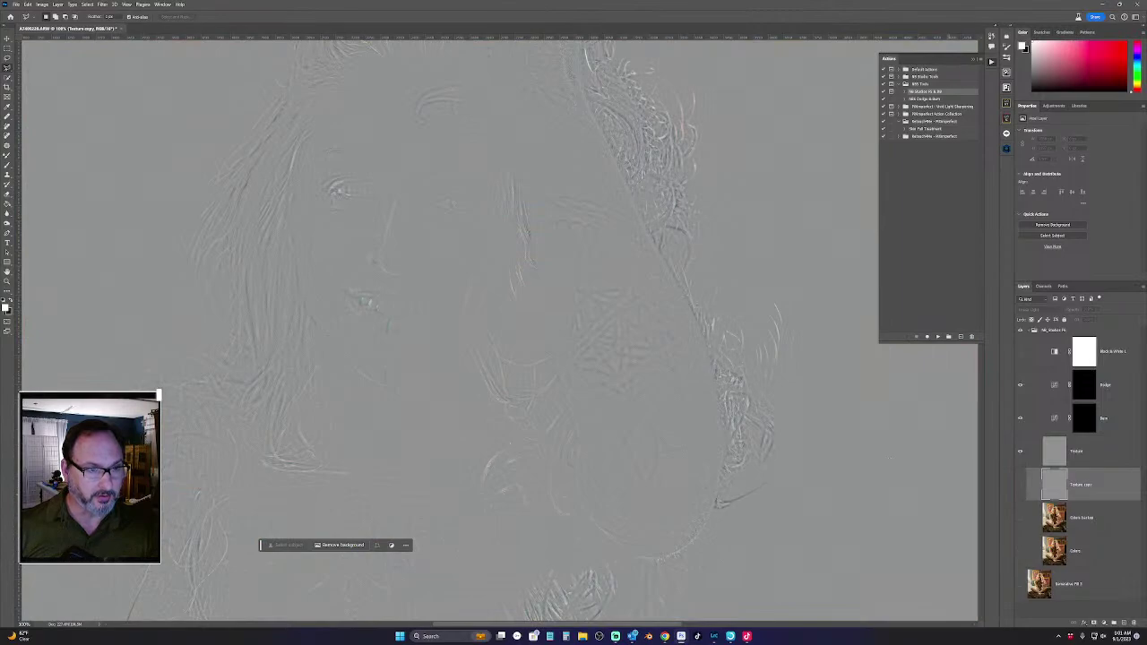
pyautogui.hotkey('ctrl', '+')
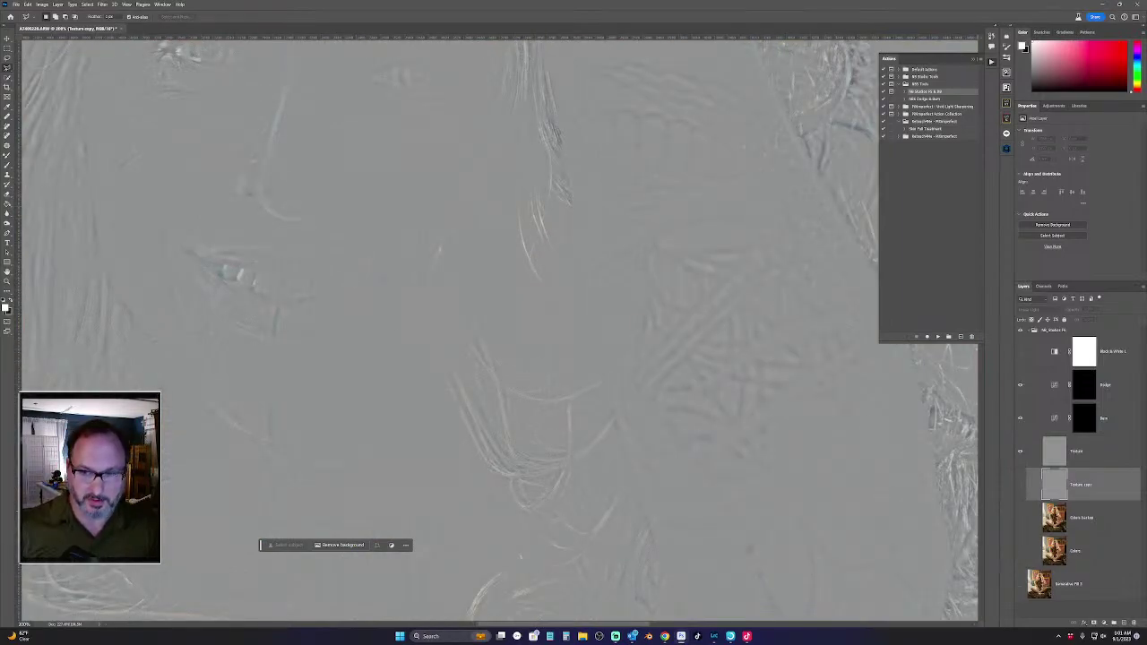
pyautogui.press('space')
pyautogui.moveTo(290, 192); pyautogui.dragTo(515, 359)
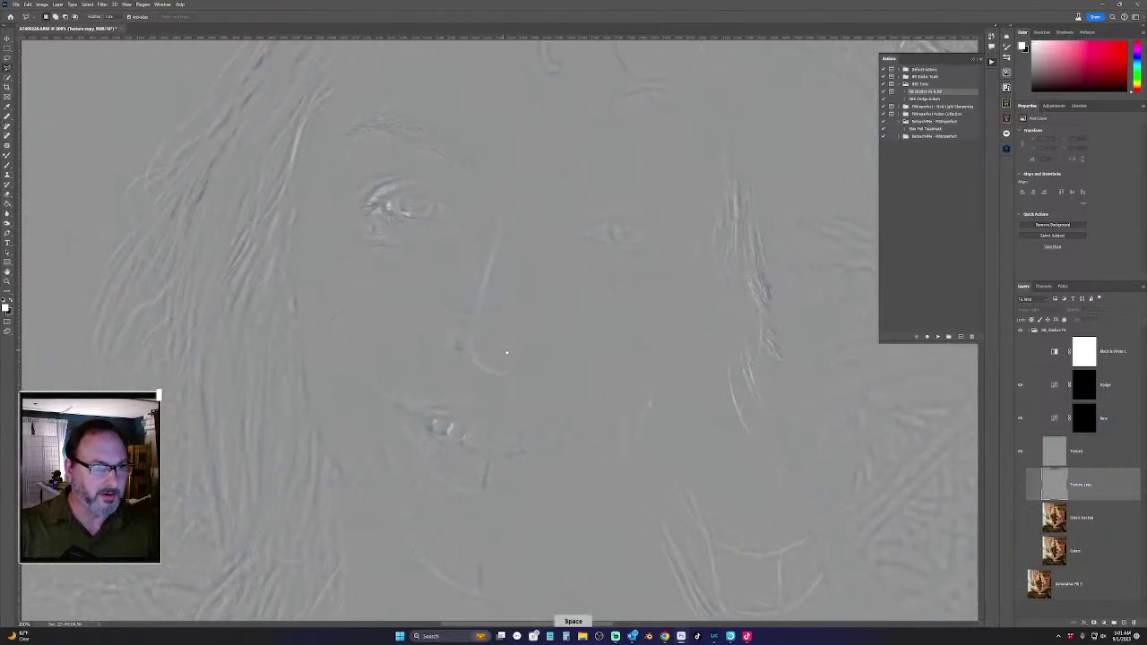
pyautogui.scroll(1, 502, 344)
pyautogui.moveTo(312, 285); pyautogui.dragTo(478, 367)
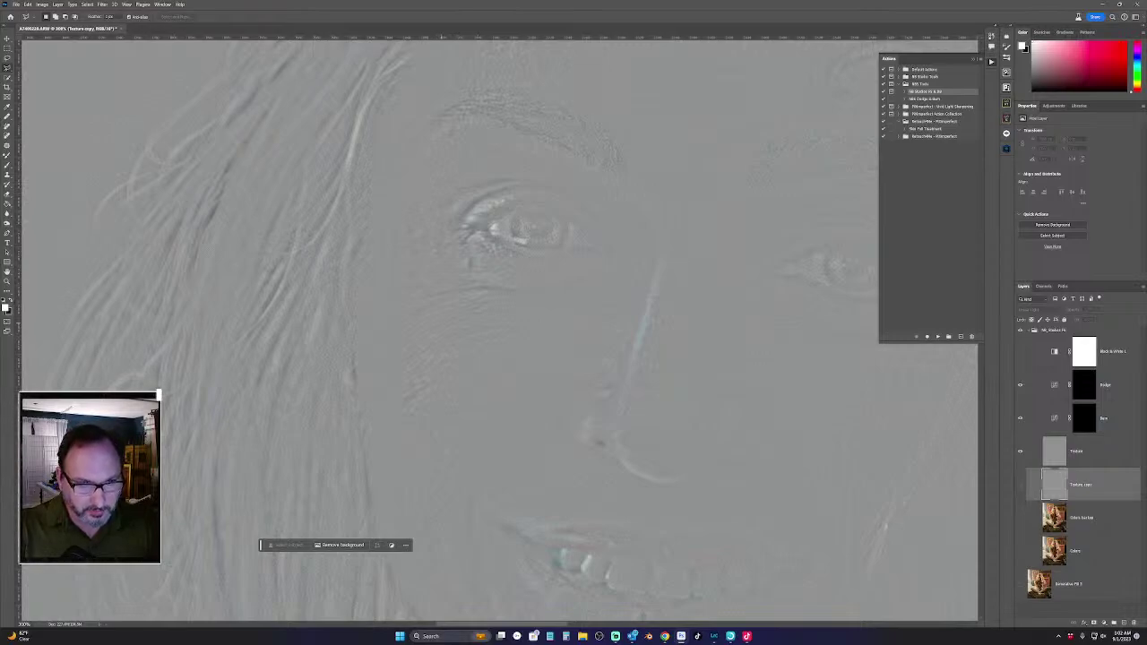
pyautogui.moveTo(532, 392); pyautogui.dragTo(496, 128)
pyautogui.moveTo(437, 431); pyautogui.dragTo(381, 233)
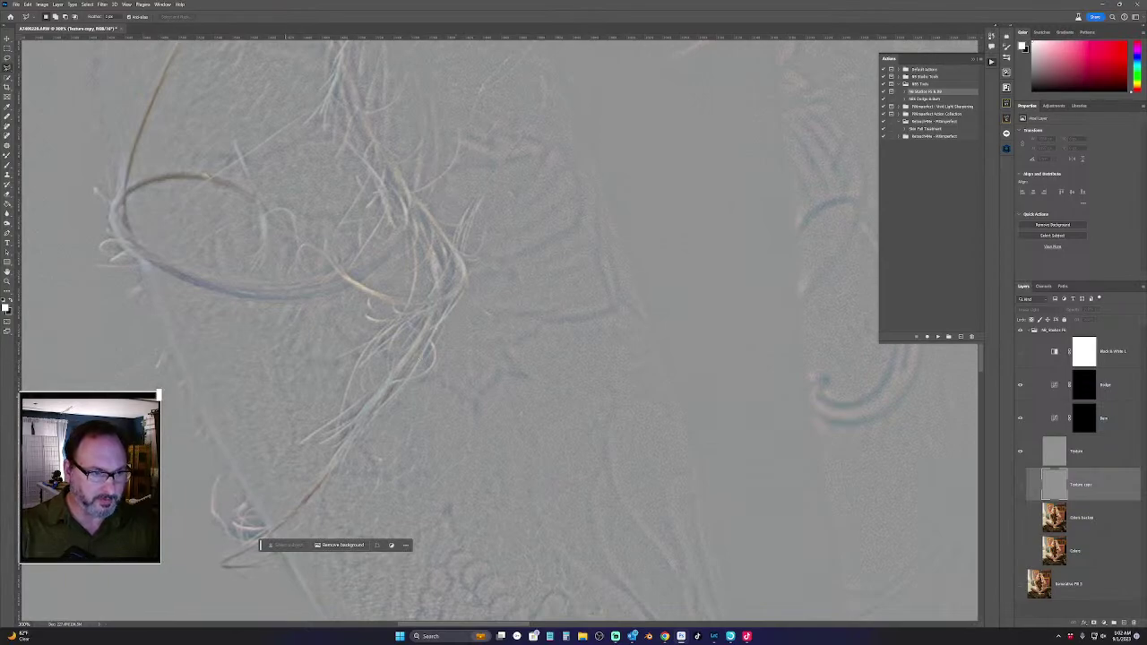
pyautogui.scroll(-3, 594, 246)
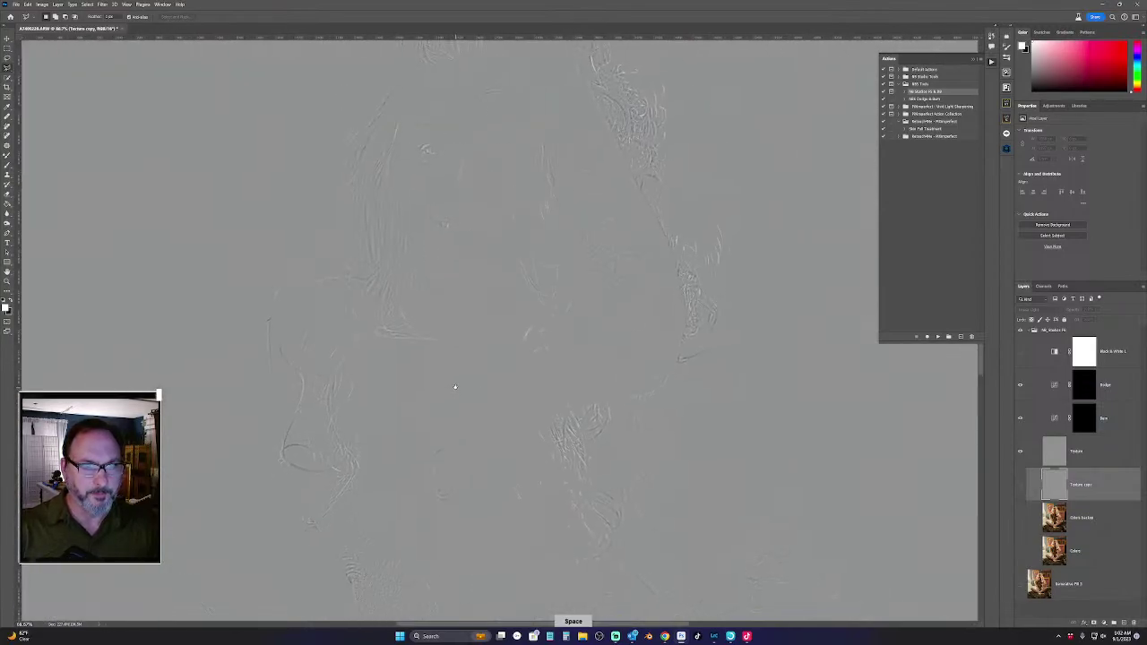
pyautogui.click(1020, 517)
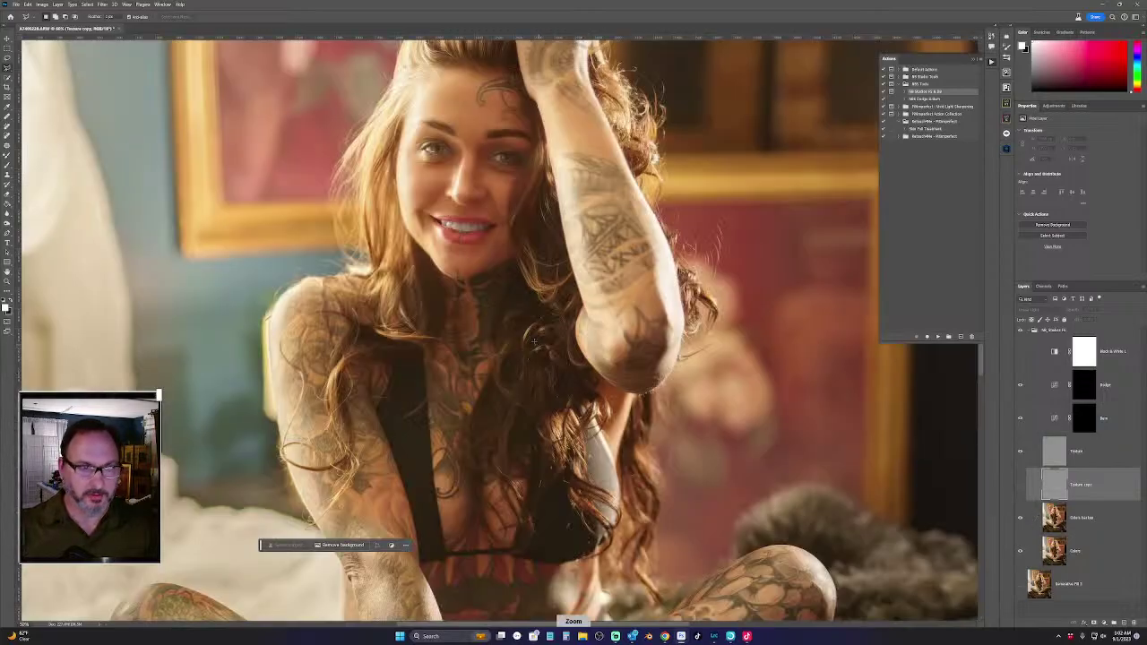
# Show the Texture copy layer temporarily to inspect the doubled texture on the face and neck
pyautogui.scroll(-1, 502, 332)
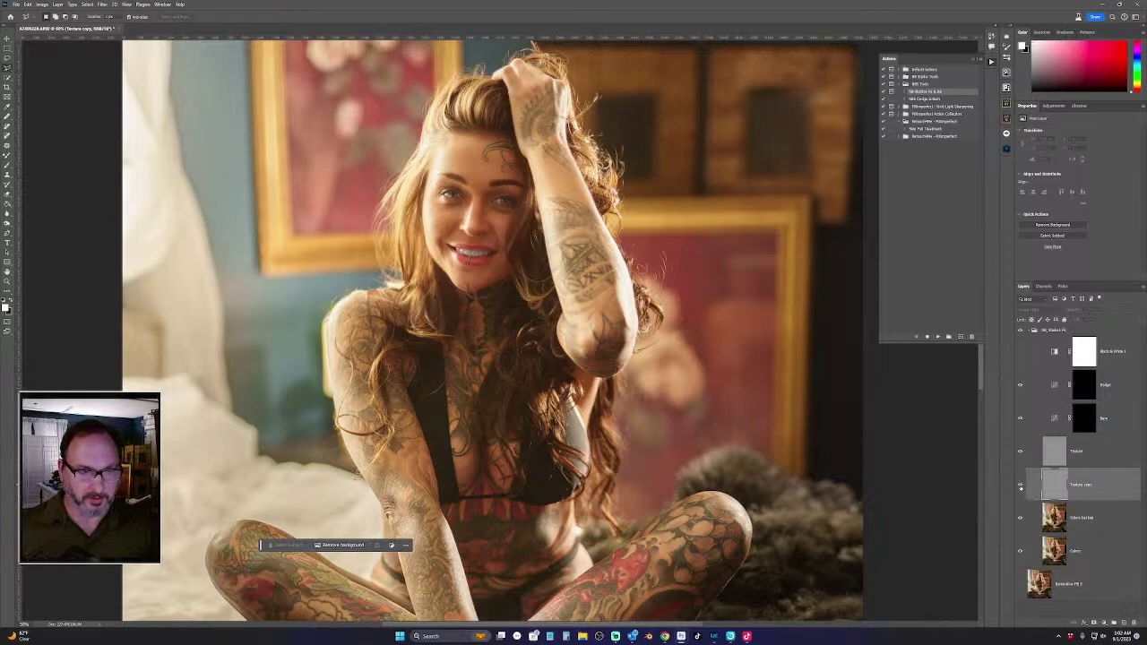
pyautogui.click(1020, 485)
pyautogui.scroll(4, 497, 335)
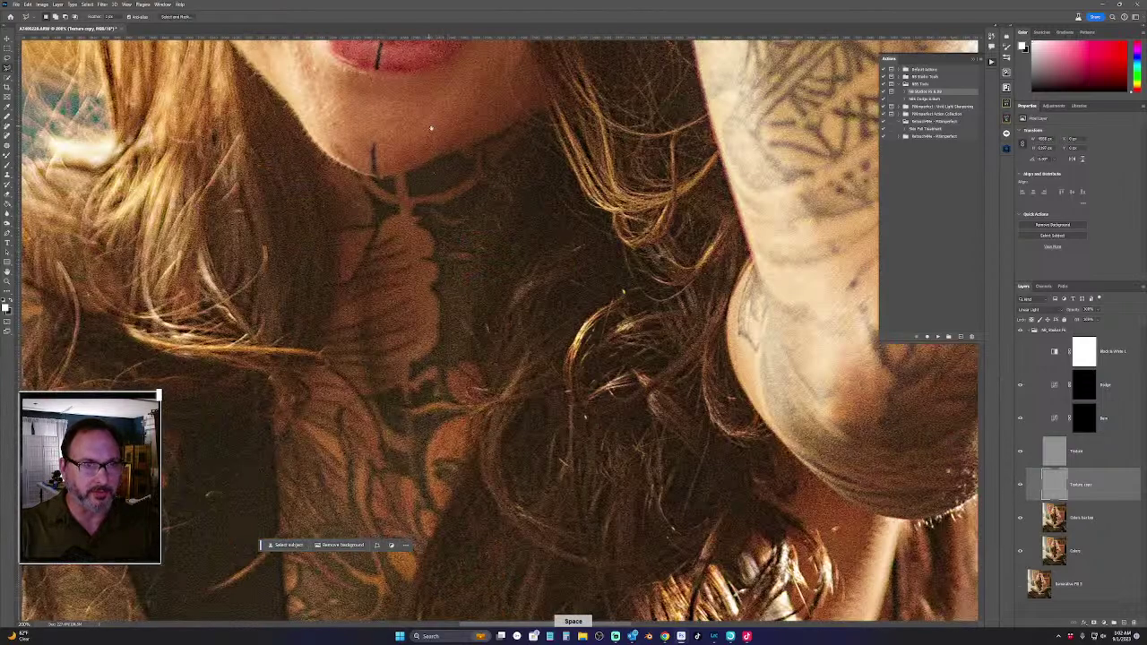
pyautogui.scroll(5, 497, 332)
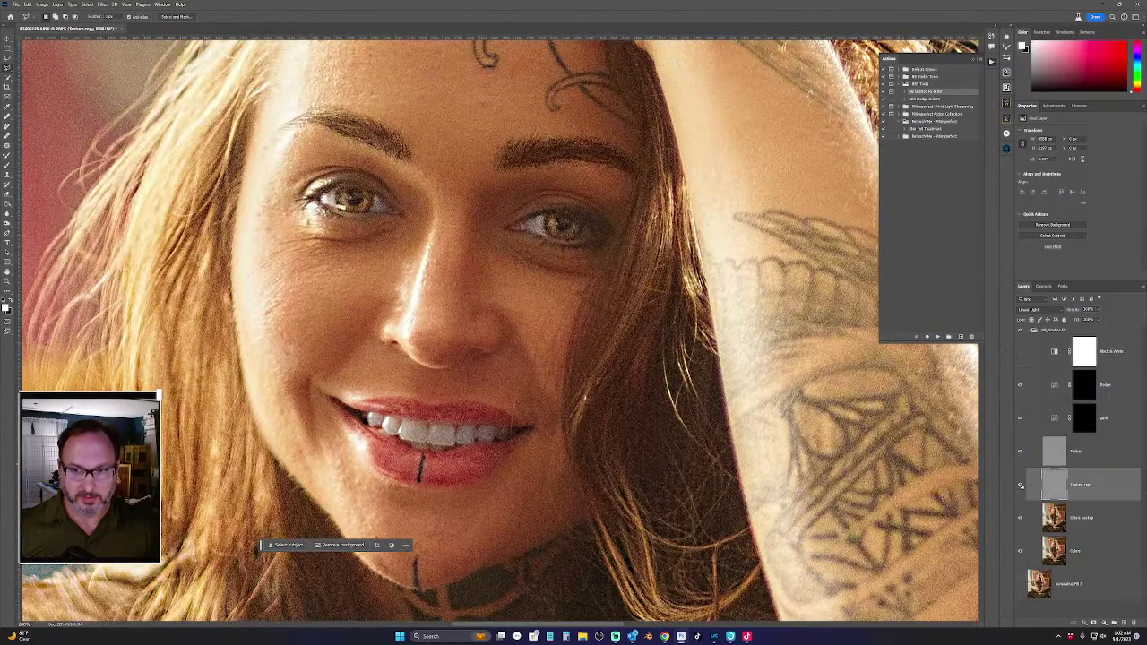
pyautogui.click(1020, 485)
pyautogui.hotkey('ctrl', '0')
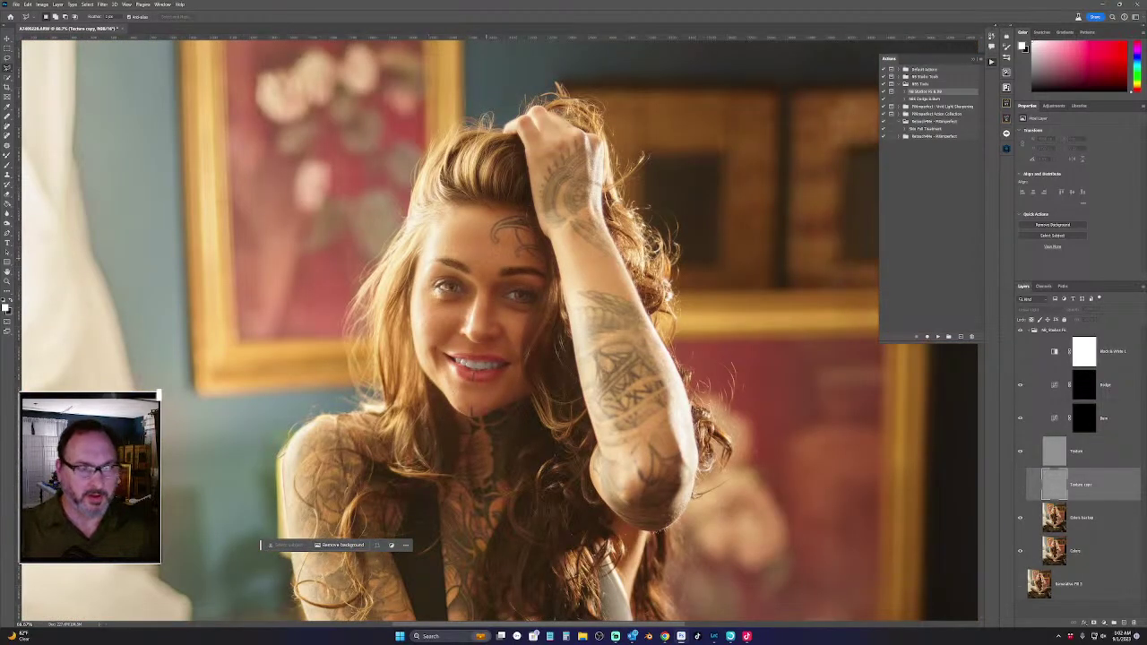
# Activate the Texture layer and set up the Clone Stamp with a small brush for retouching the woman's forehead
pyautogui.scroll(-3, 497, 332)
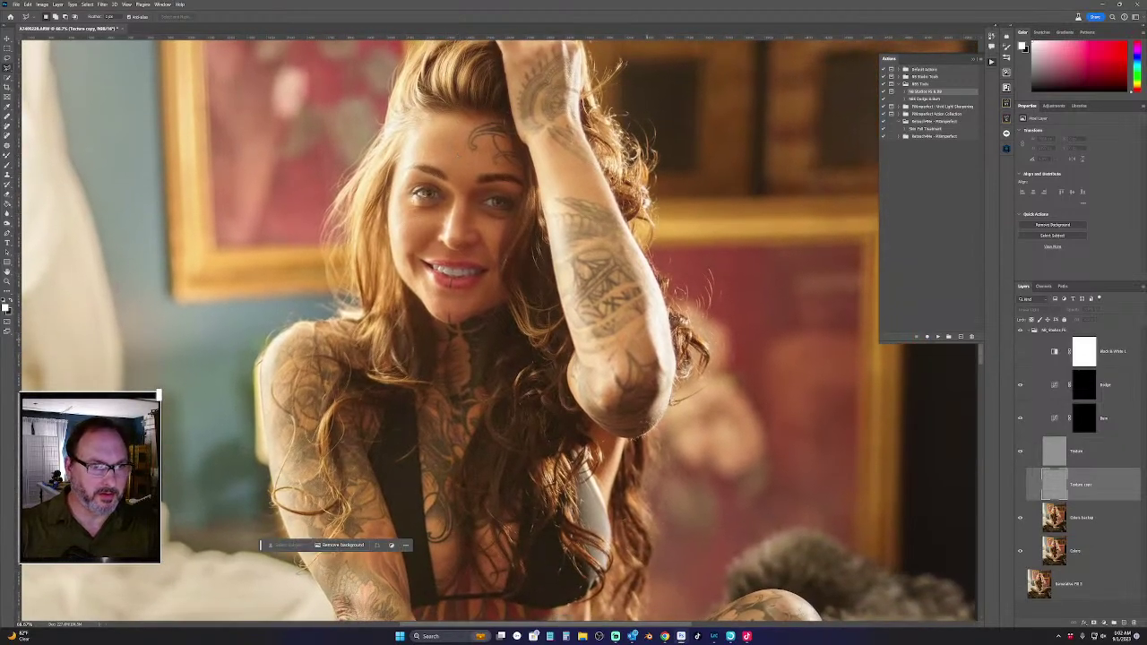
pyautogui.click(1056, 450)
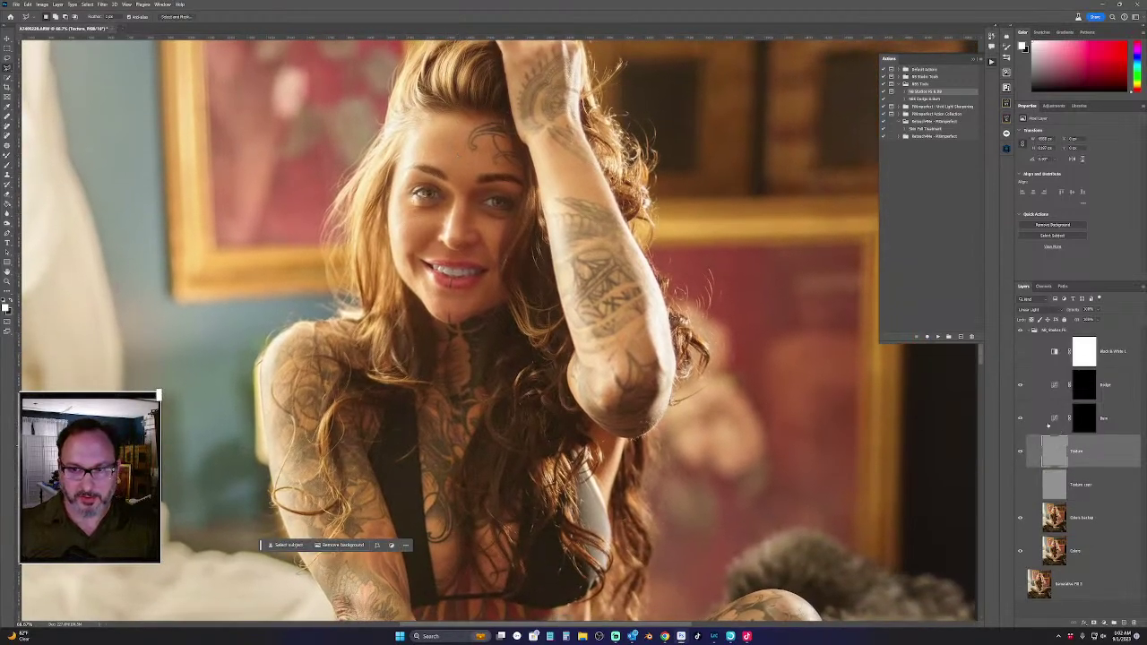
pyautogui.click(8, 176)
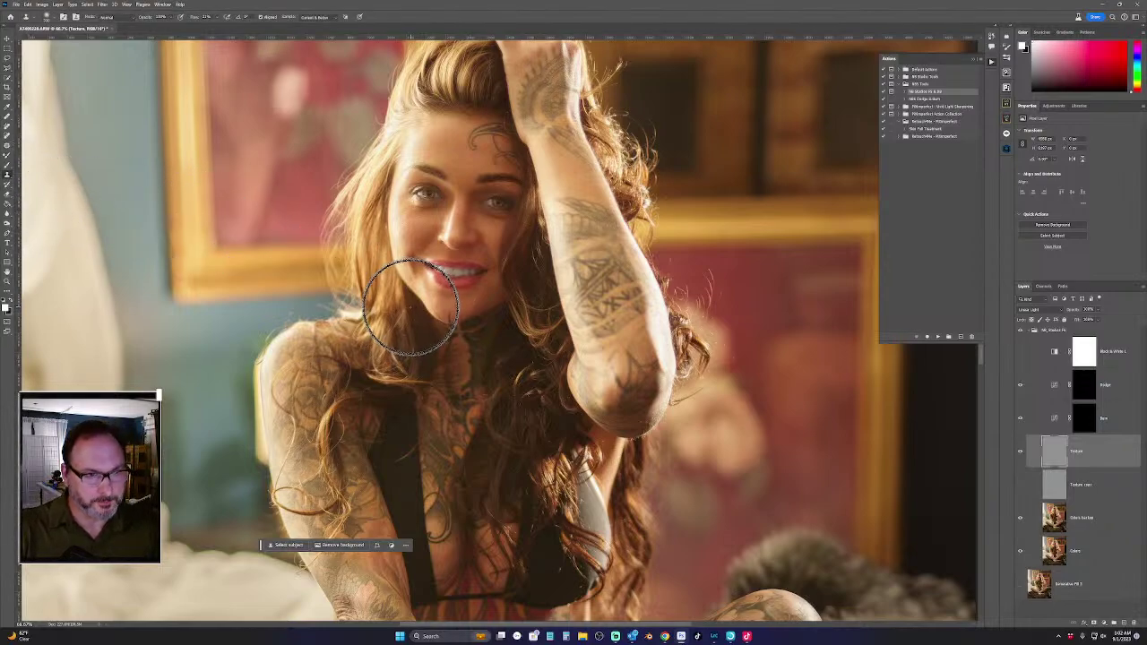
pyautogui.scroll(3, 414, 300)
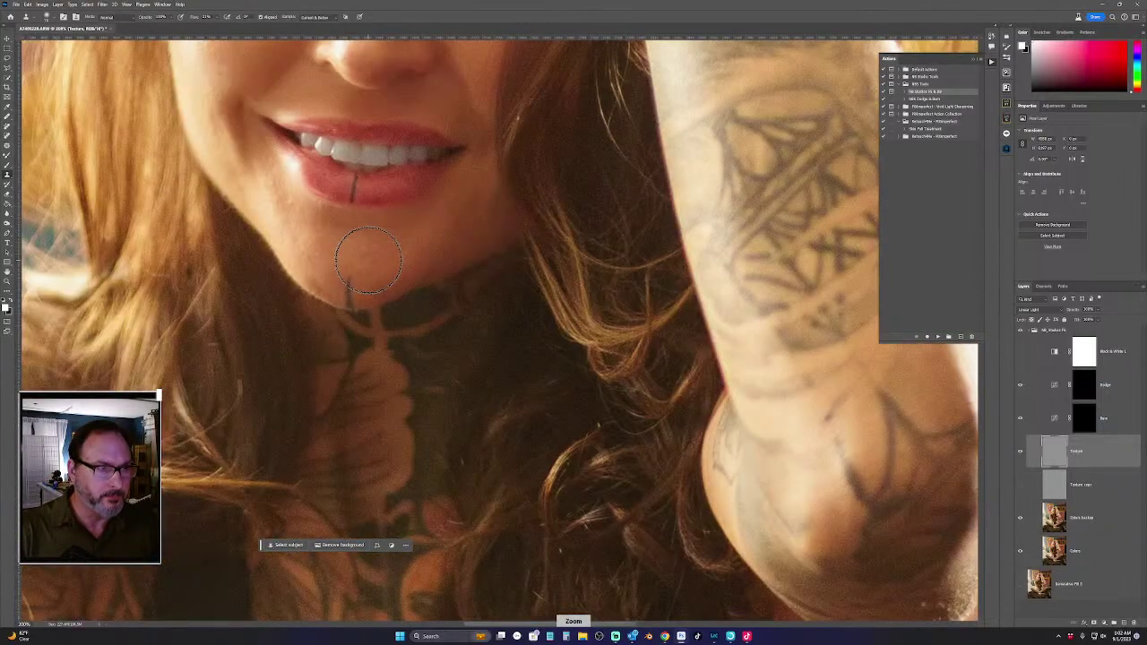
pyautogui.moveTo(371, 248); pyautogui.dragTo(473, 440)
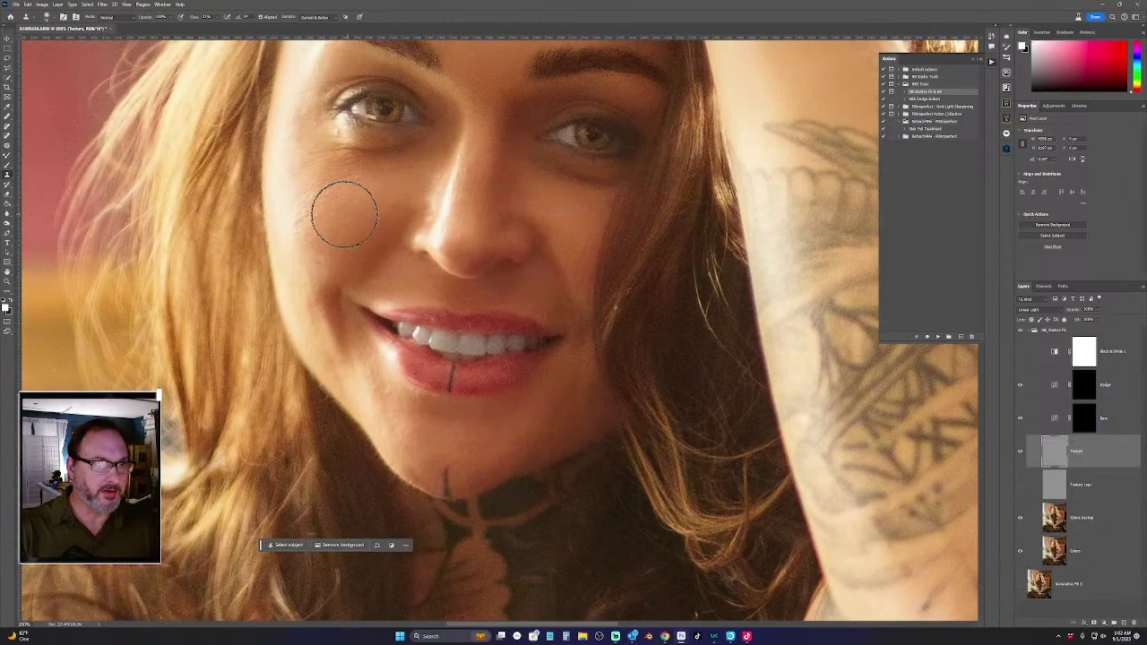
pyautogui.moveTo(345, 215); pyautogui.dragTo(338, 487)
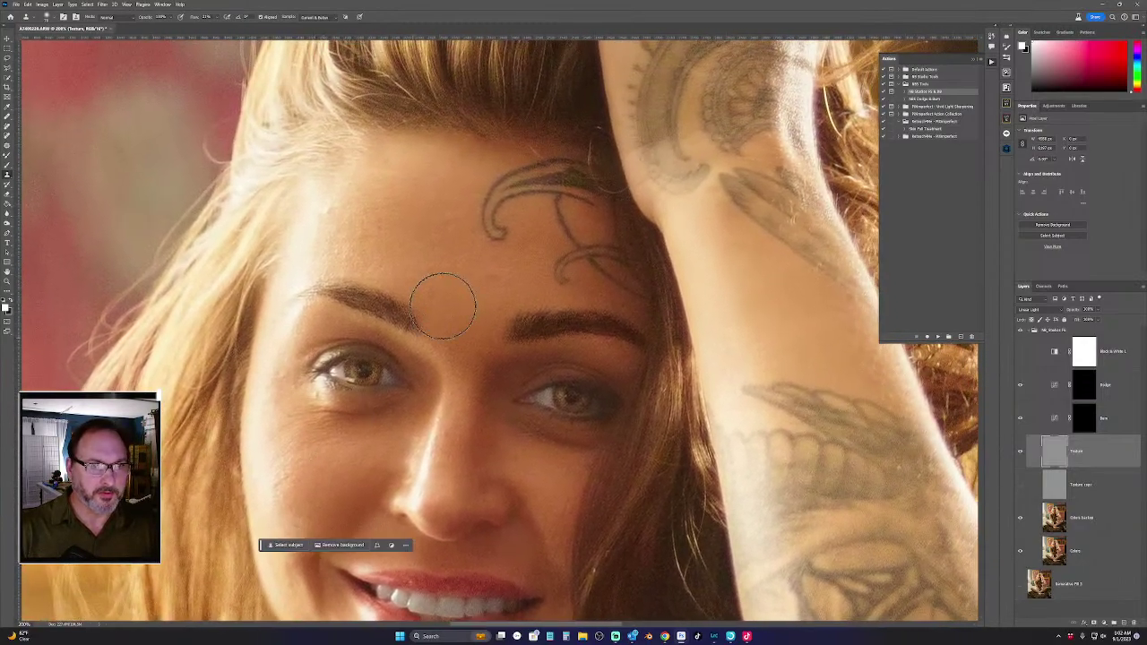
pyautogui.press('[')
pyautogui.press('[')
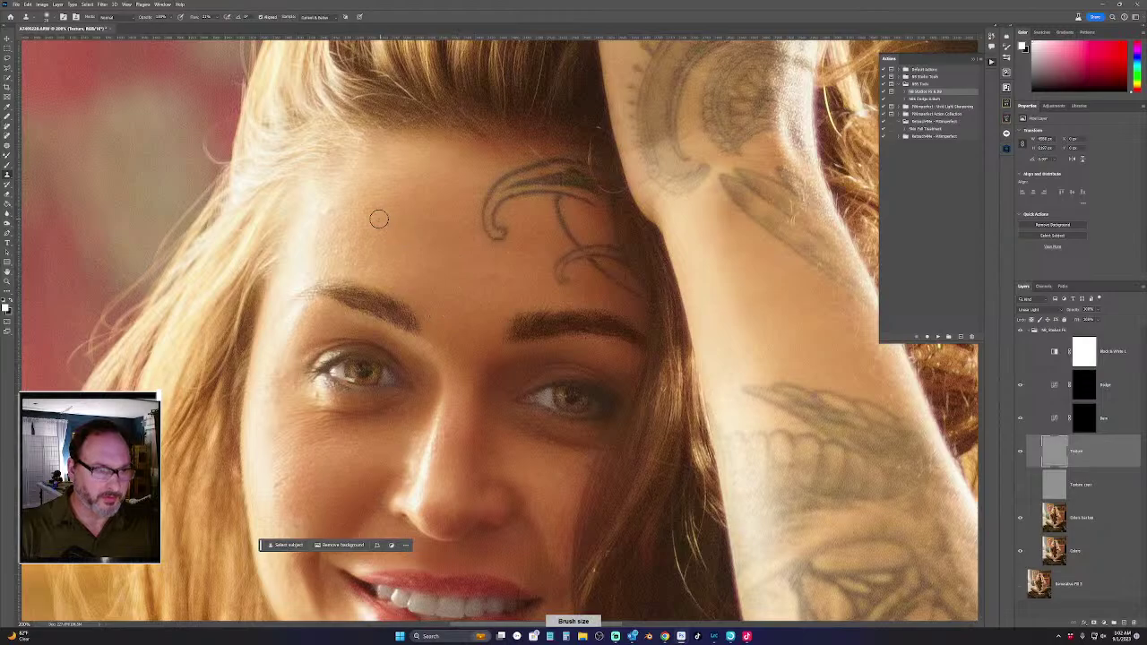
# Try to clone nearby skin over the small blemish by the hairline on the woman's forehead
pyautogui.press('alt')
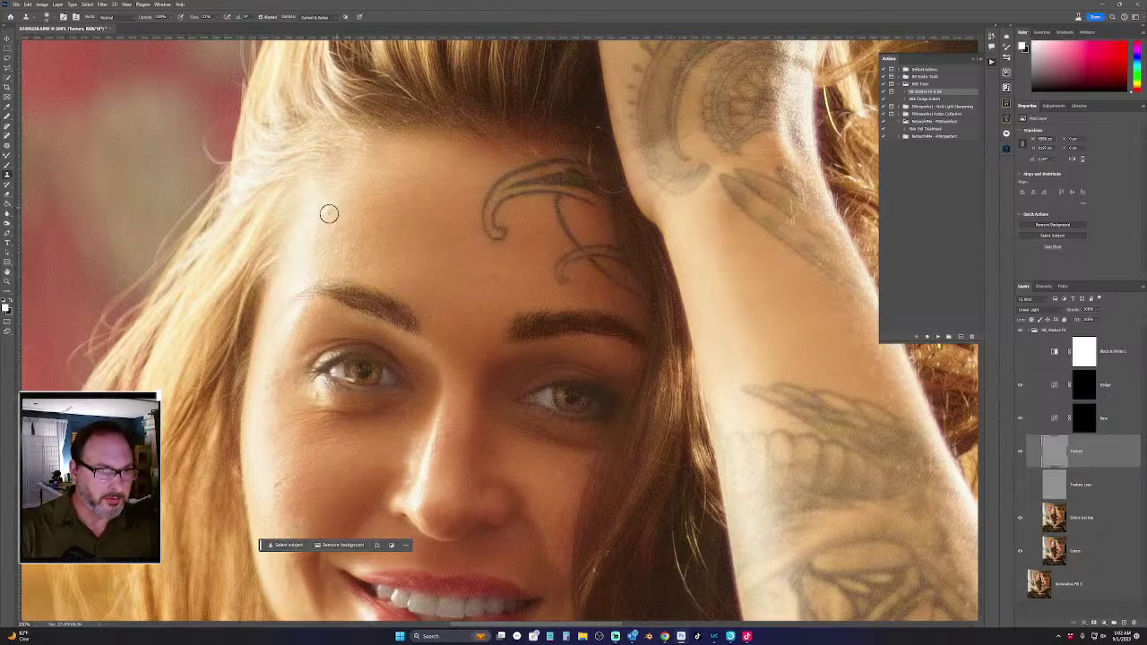
pyautogui.press('alt')
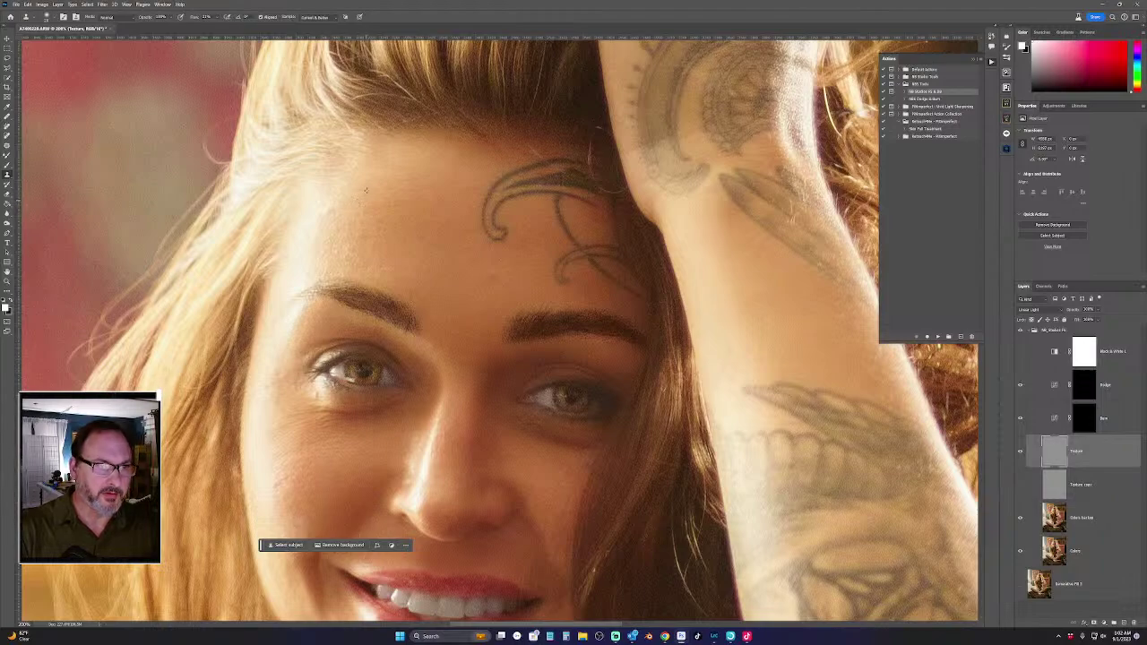
pyautogui.moveTo(328, 210); pyautogui.dragTo(330, 211)
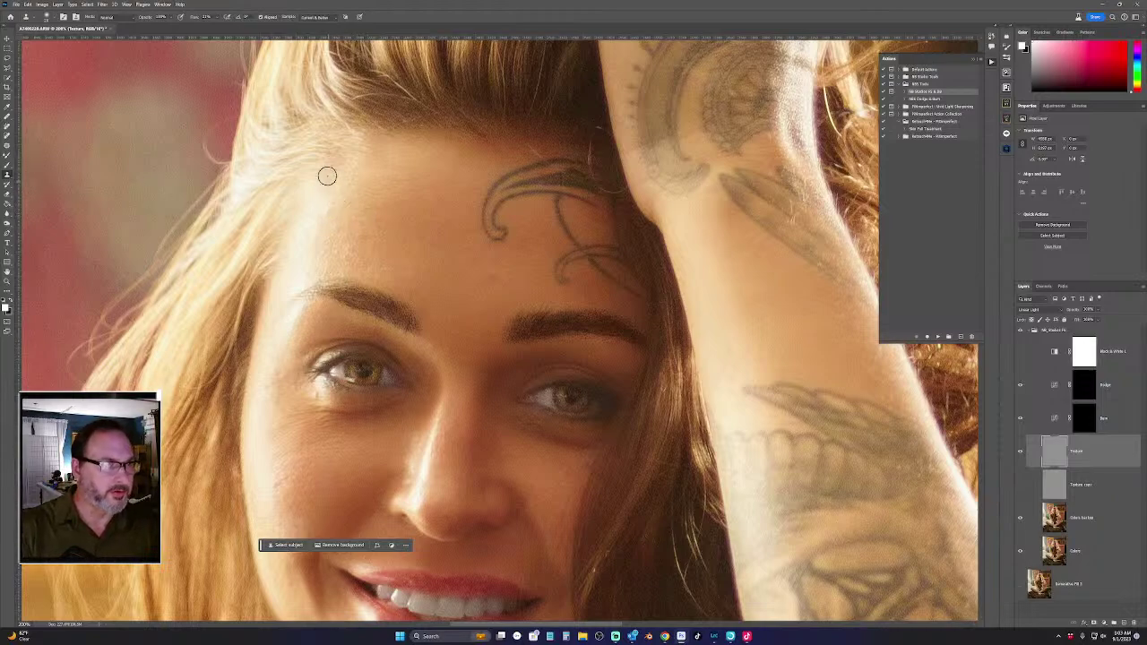
# Limit Clone Stamp sampling to the current layer and clone clean texture over the blemishes on the forehead
pyautogui.click(313, 17)
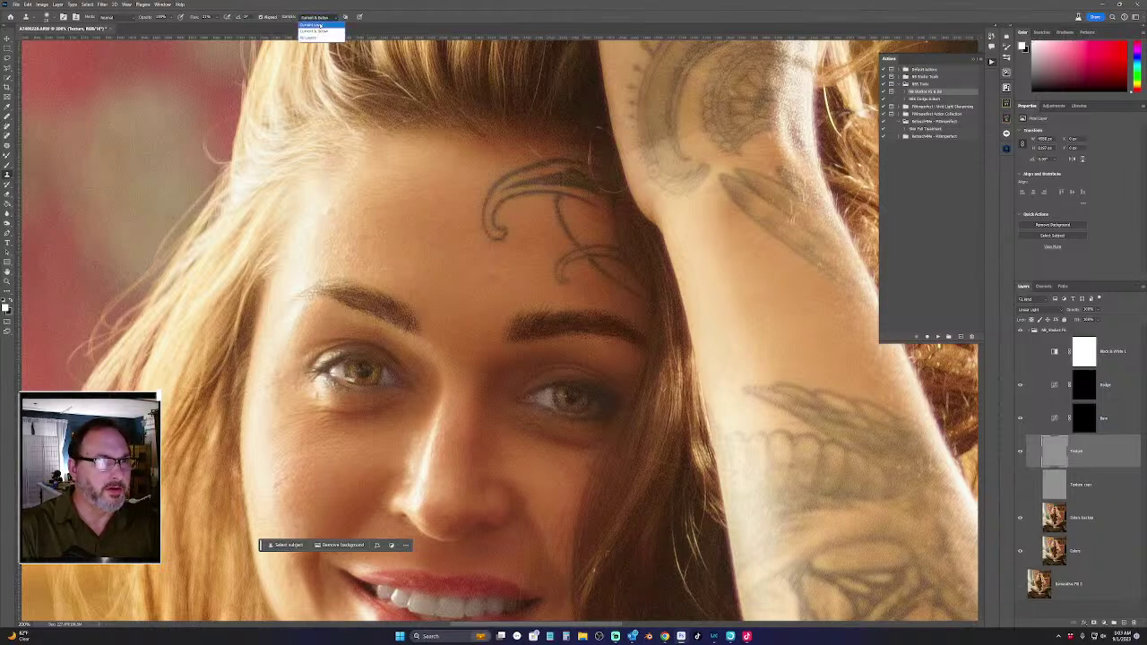
pyautogui.click(316, 20)
pyautogui.press('space')
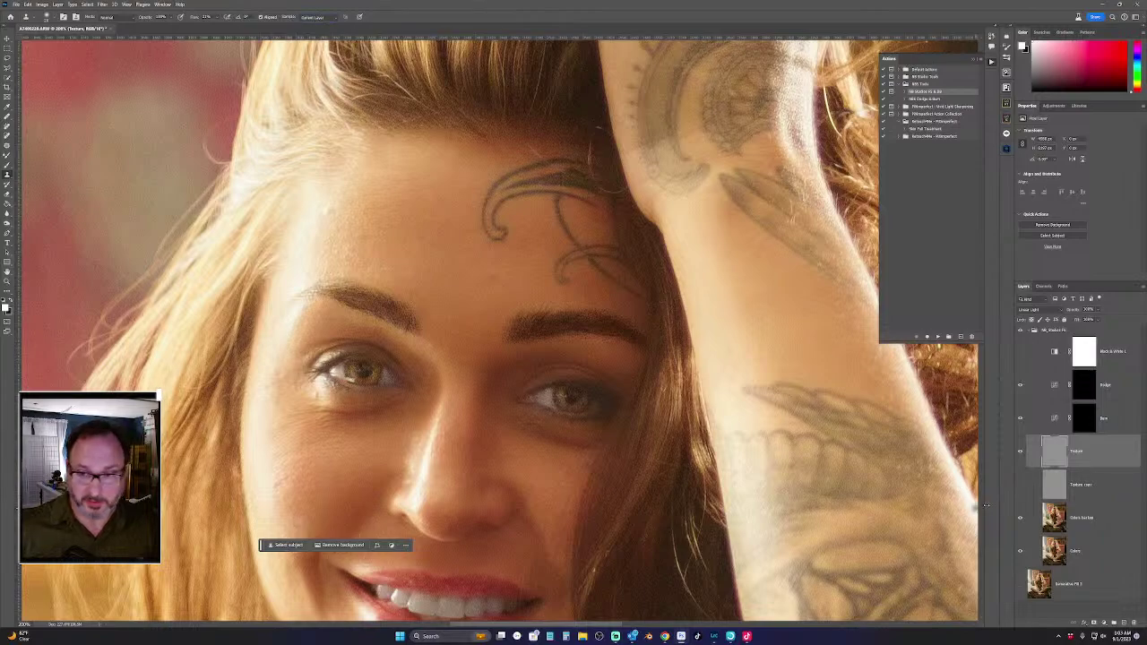
pyautogui.press('alt')
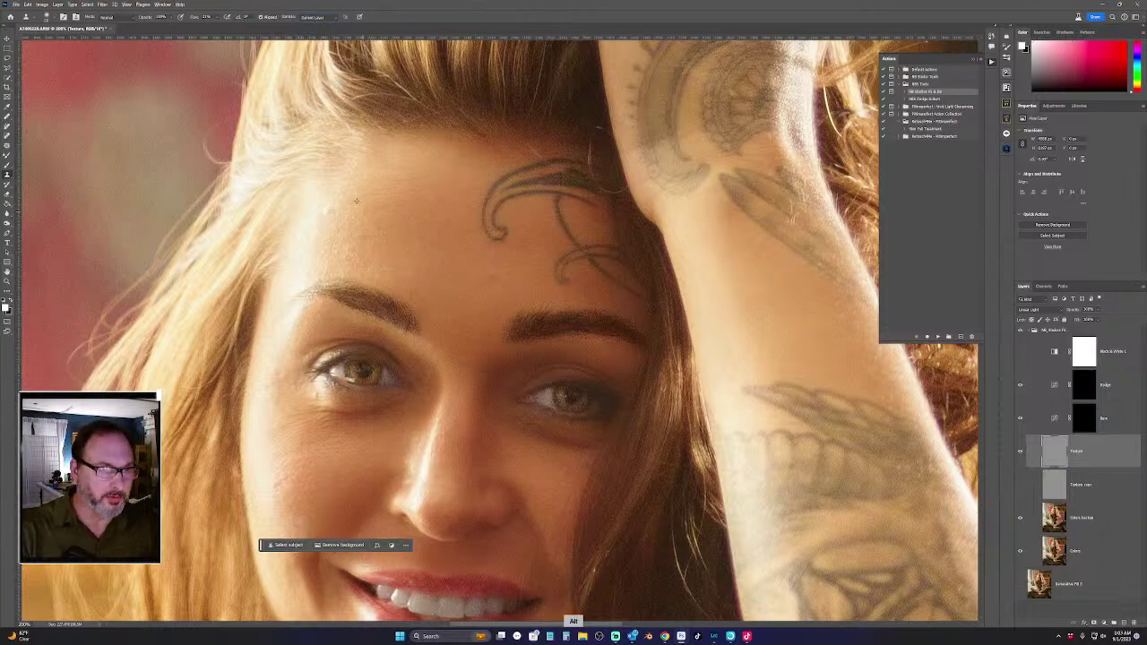
pyautogui.keyDown('alt'); pyautogui.click(356, 201); pyautogui.keyUp('alt')
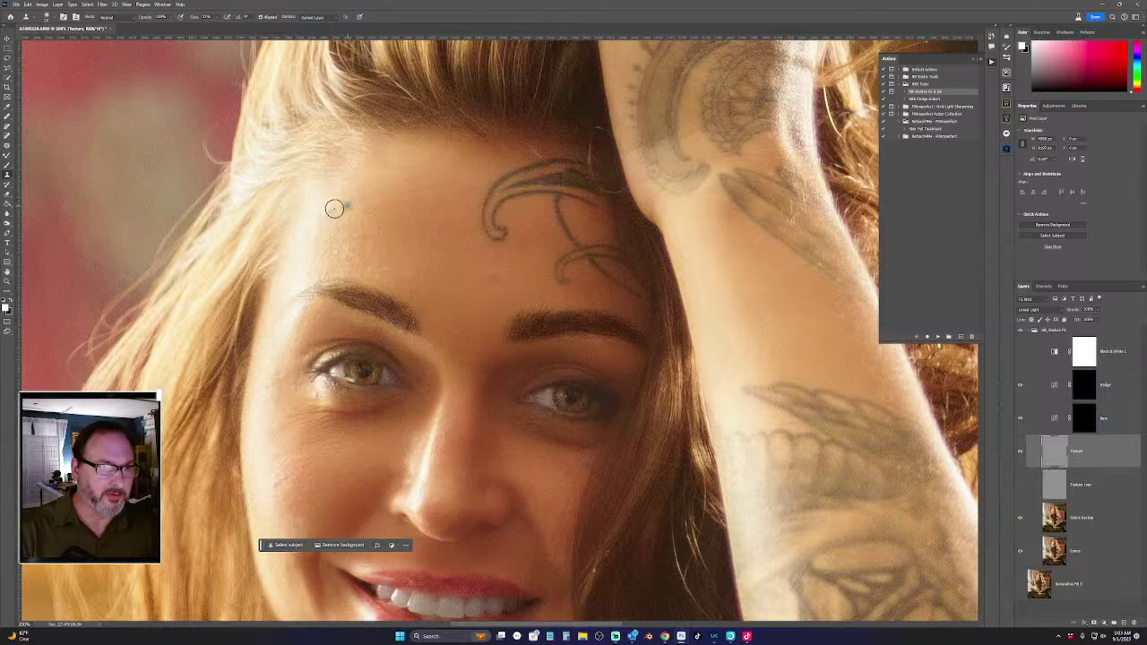
pyautogui.moveTo(326, 205); pyautogui.dragTo(333, 208)
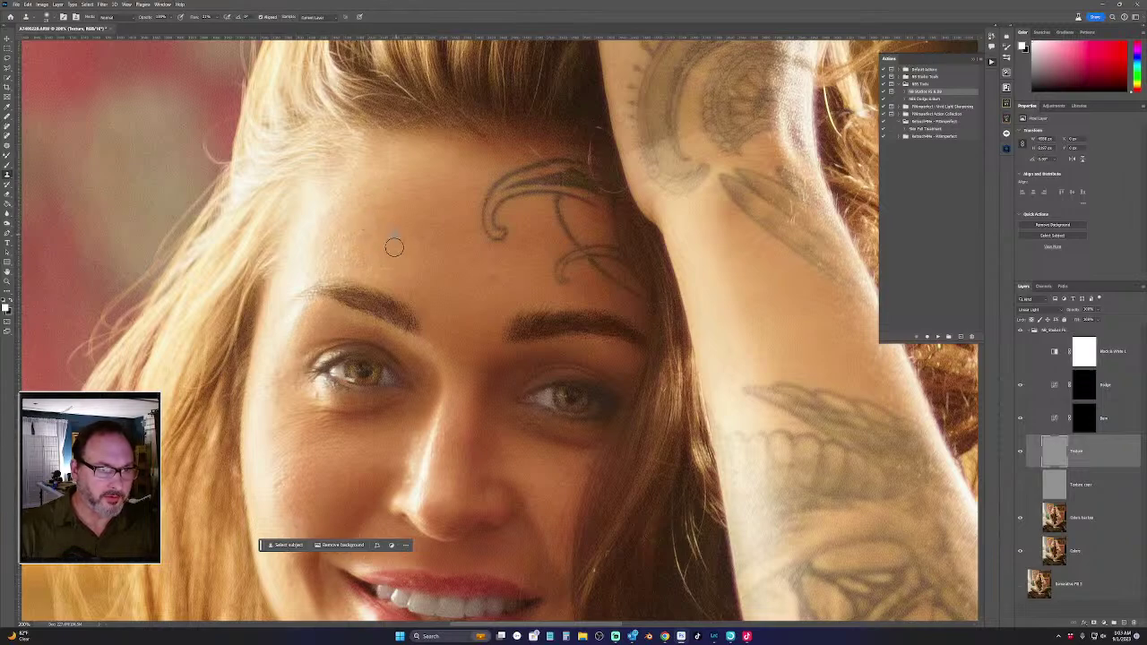
pyautogui.press('alt')
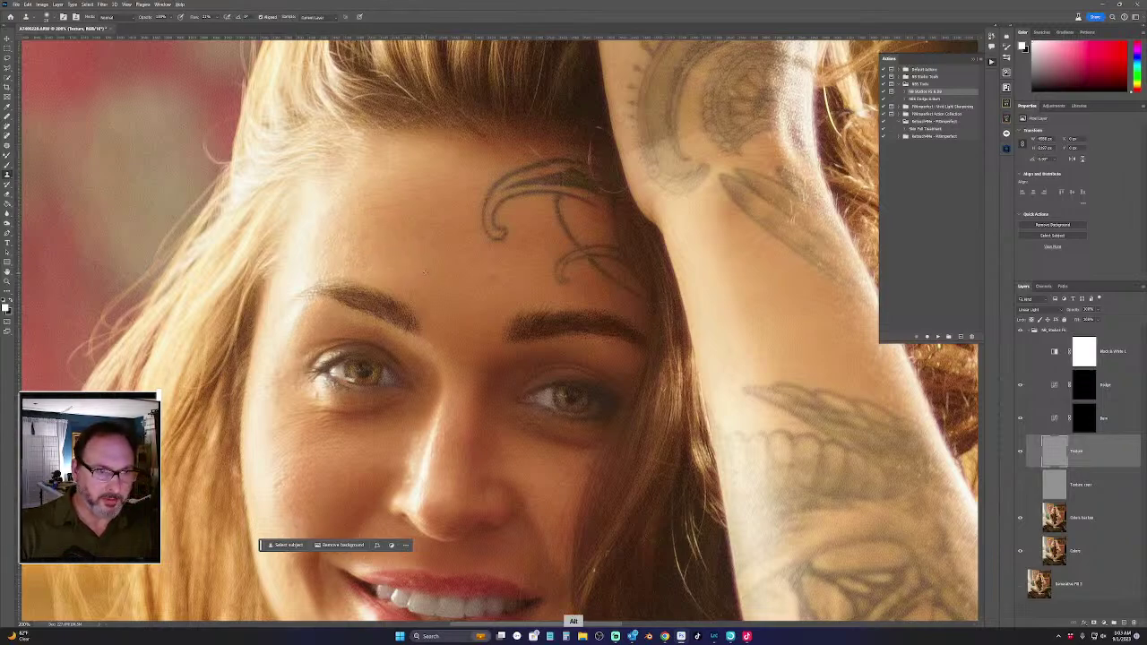
pyautogui.keyDown('alt'); pyautogui.click(425, 272); pyautogui.keyUp('alt')
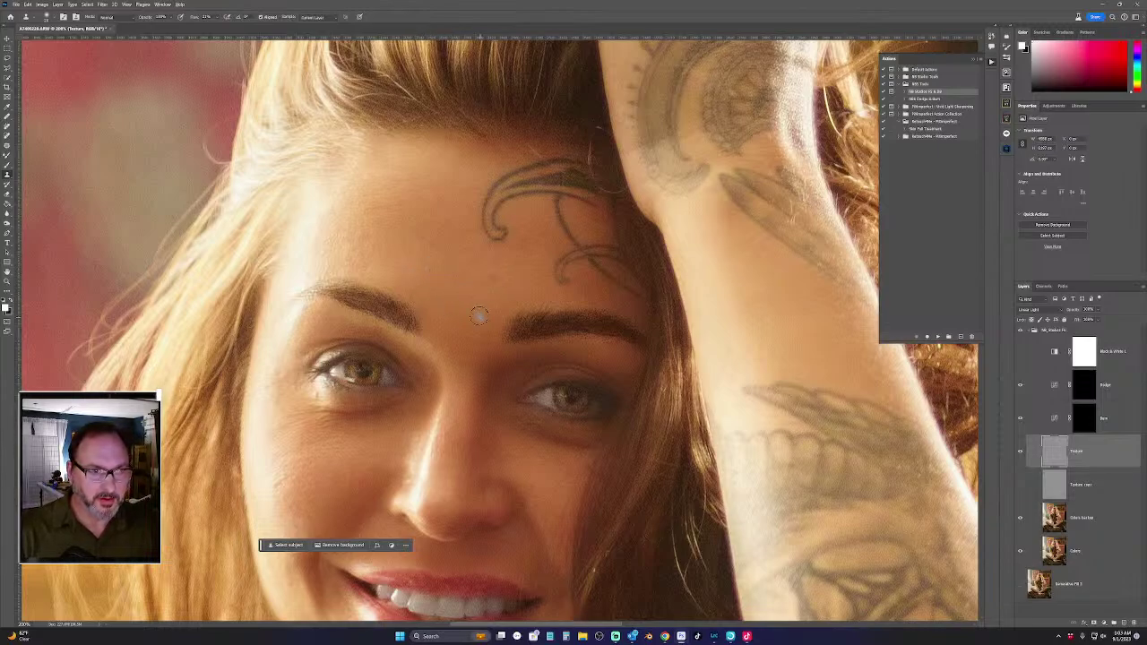
# Reduce the Clone Stamp brush and clean the skin texture on the woman's right cheek, under that eye and around its brow
pyautogui.press('space')
pyautogui.moveTo(457, 359); pyautogui.dragTo(538, 202)
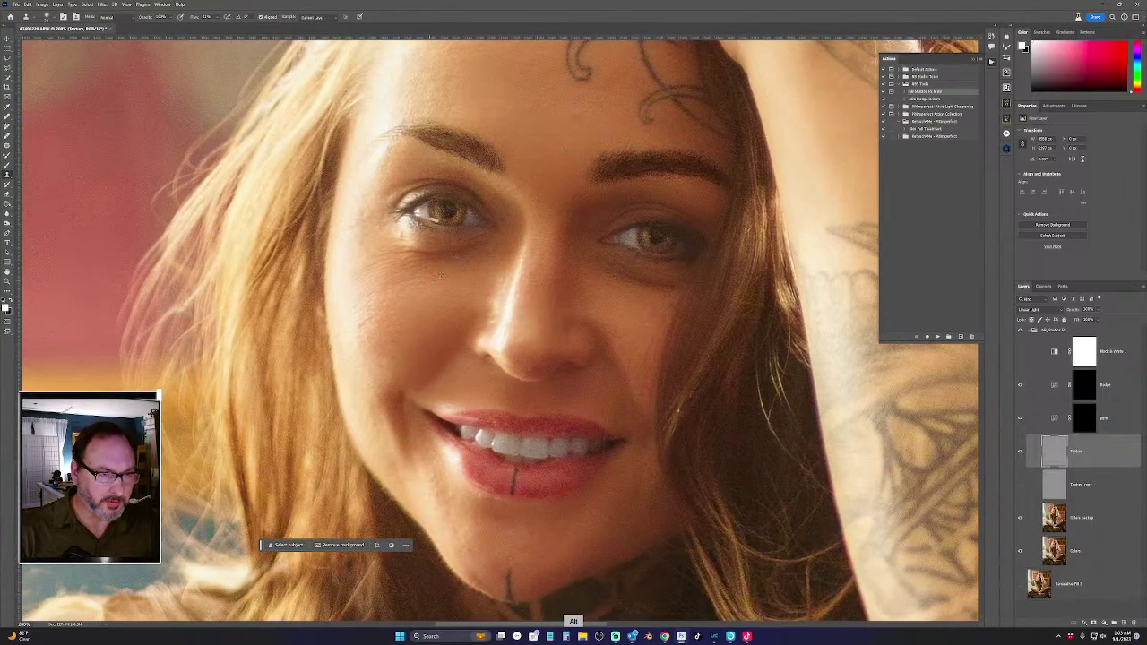
pyautogui.press('space')
pyautogui.moveTo(374, 318); pyautogui.dragTo(419, 289)
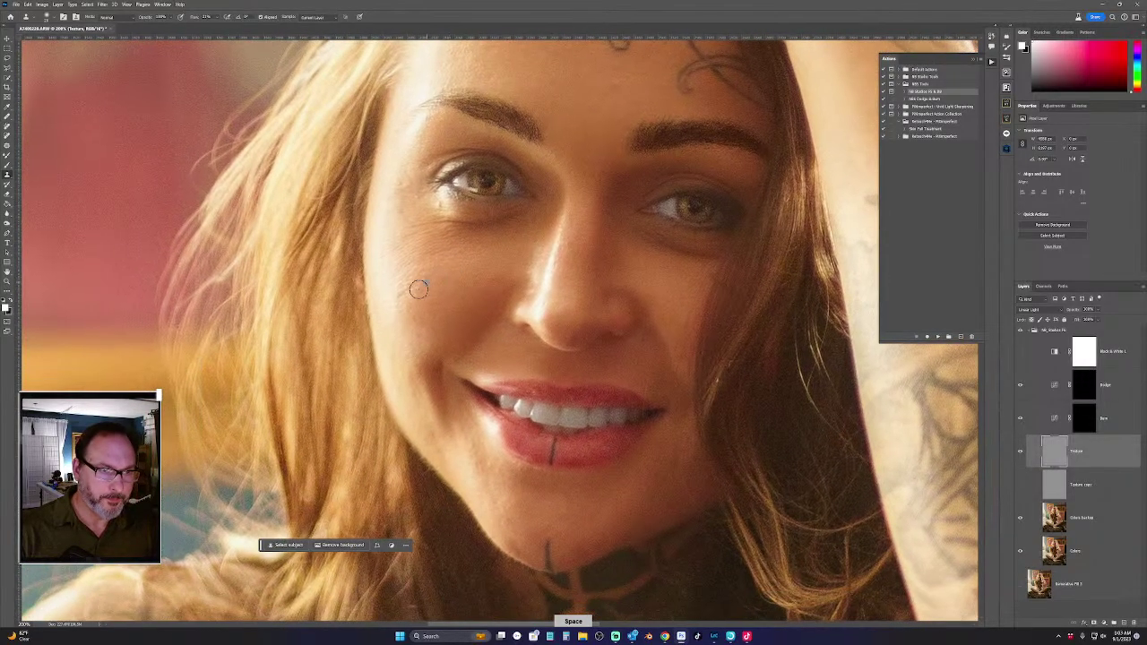
pyautogui.press('alt')
pyautogui.press(']')
pyautogui.press('[')
pyautogui.press('[')
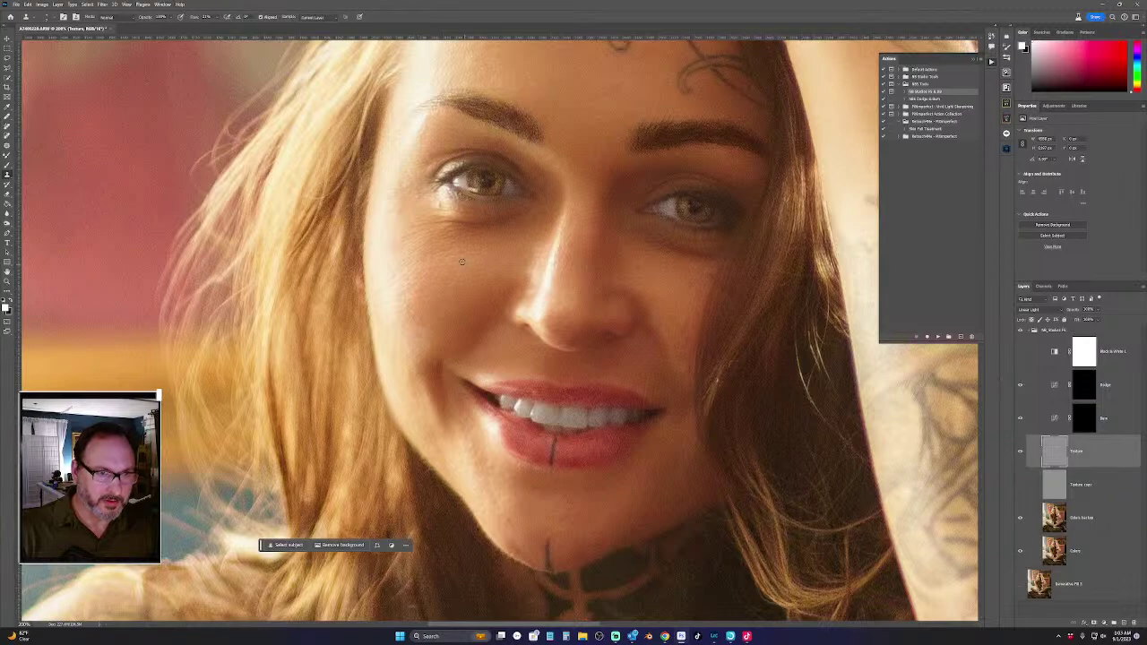
pyautogui.keyDown('alt'); pyautogui.click(446, 227); pyautogui.keyUp('alt')
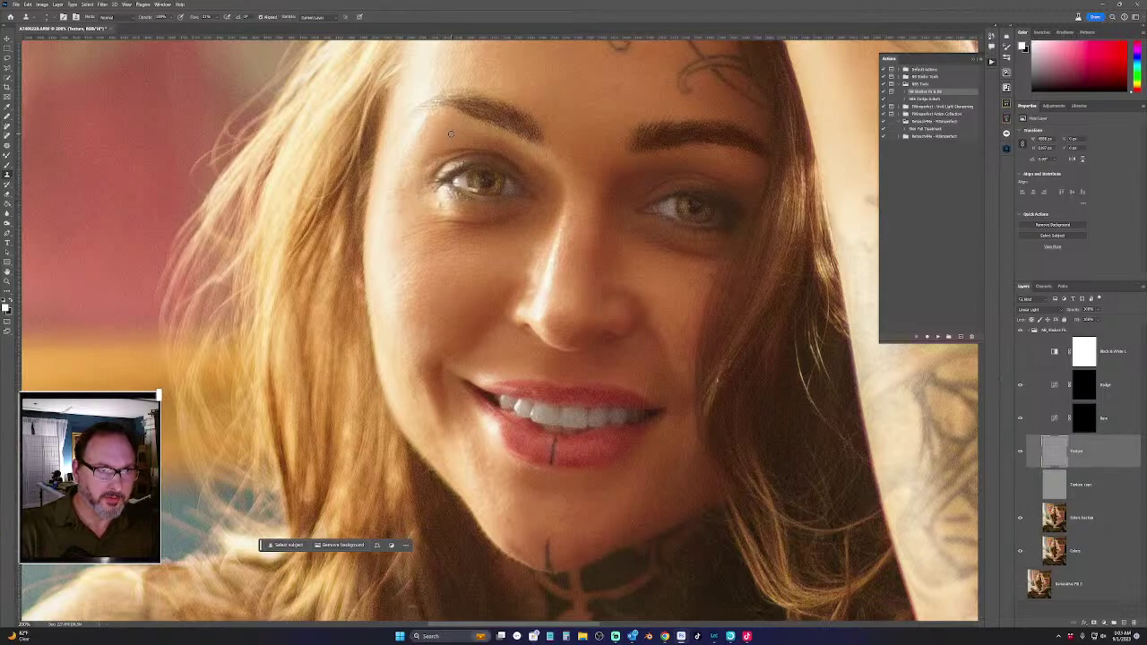
pyautogui.keyDown('alt'); pyautogui.click(488, 78); pyautogui.keyUp('alt')
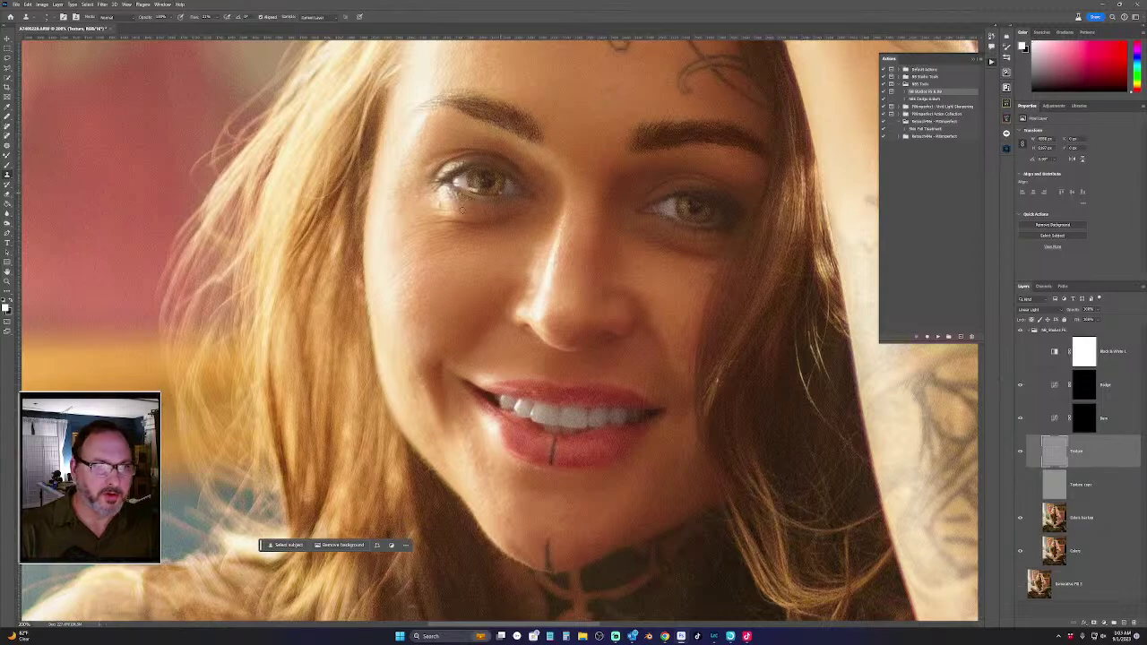
# Clone fresh texture samples over the small marks beside the outer corner of the woman's right eye
pyautogui.keyDown('alt'); pyautogui.click(421, 208); pyautogui.keyUp('alt')
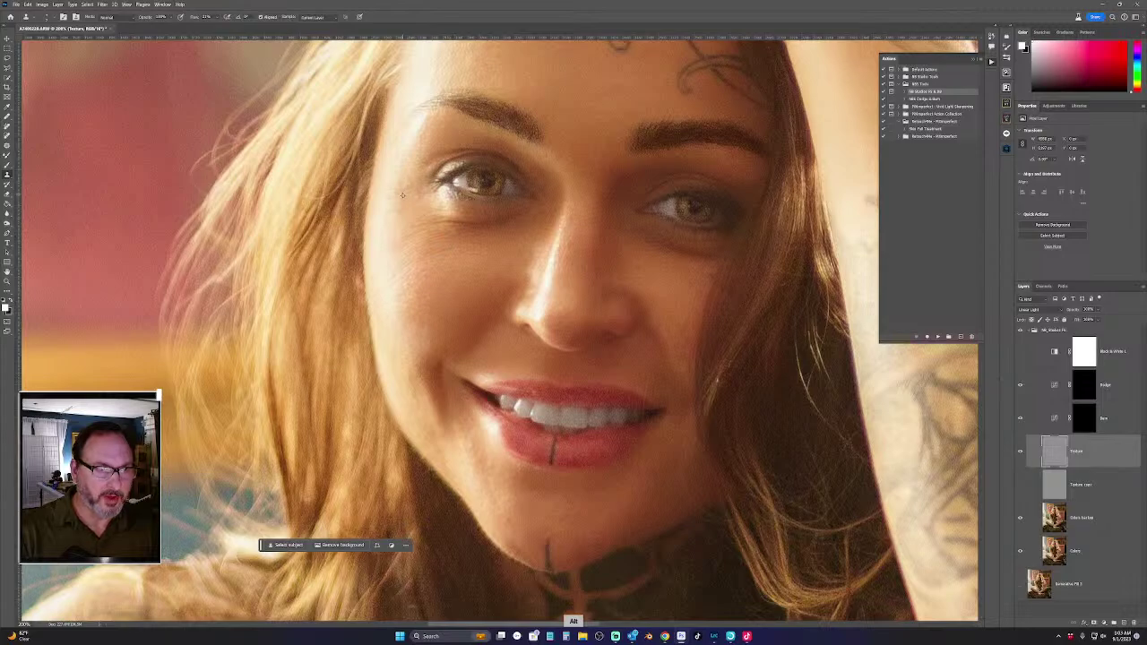
pyautogui.press('alt')
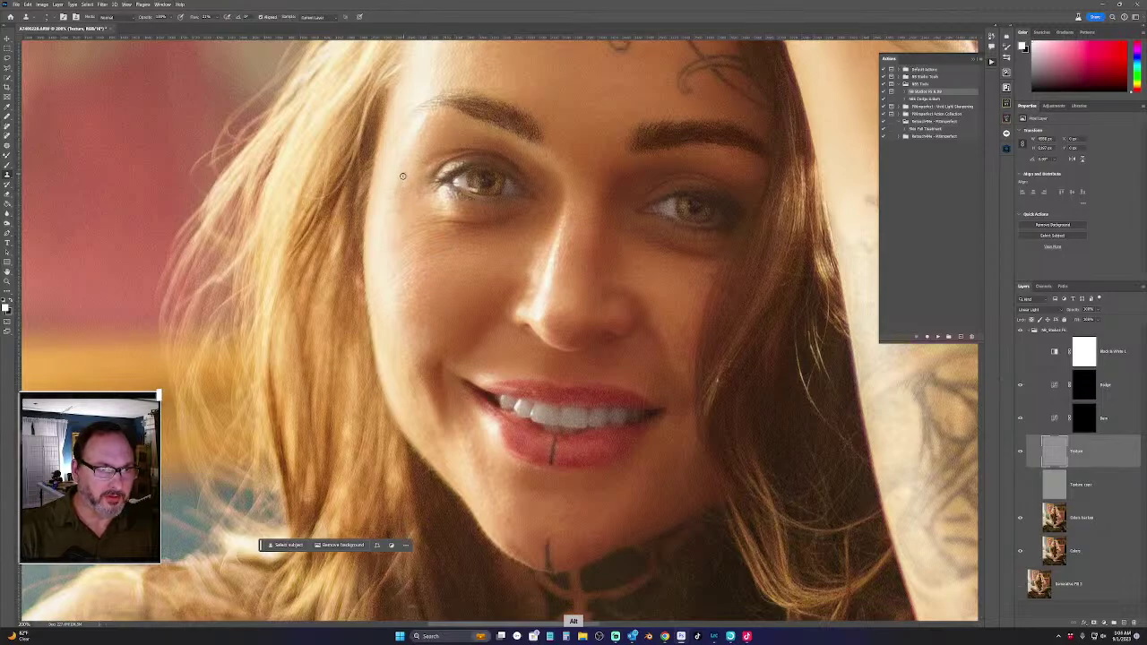
pyautogui.press('alt')
pyautogui.press('alt')
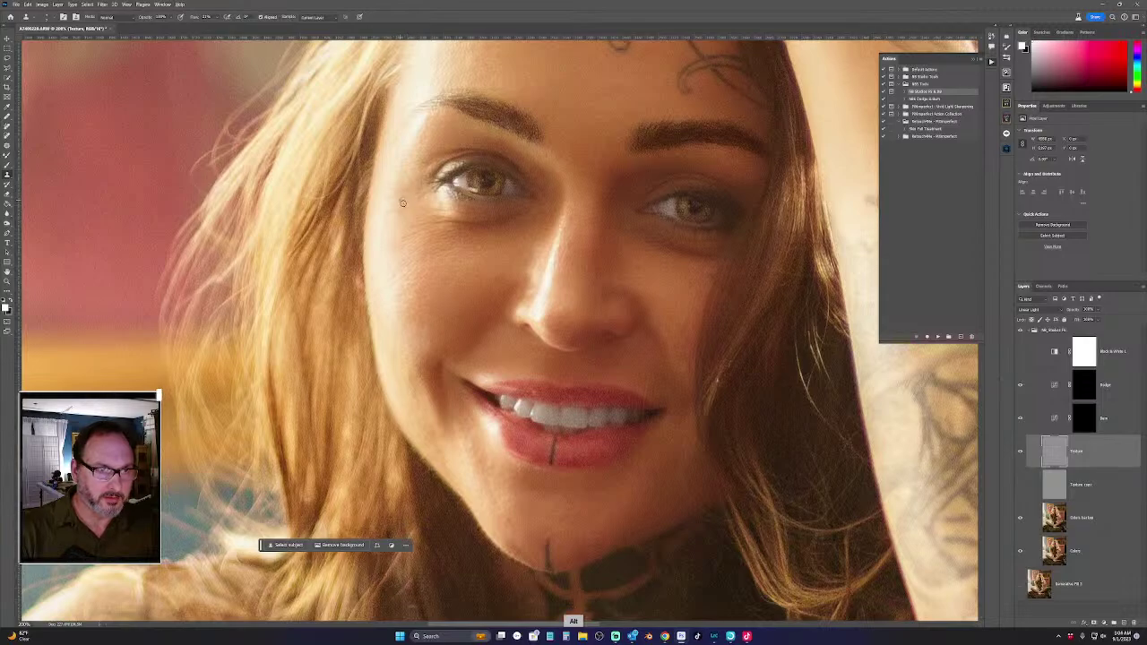
pyautogui.press('alt')
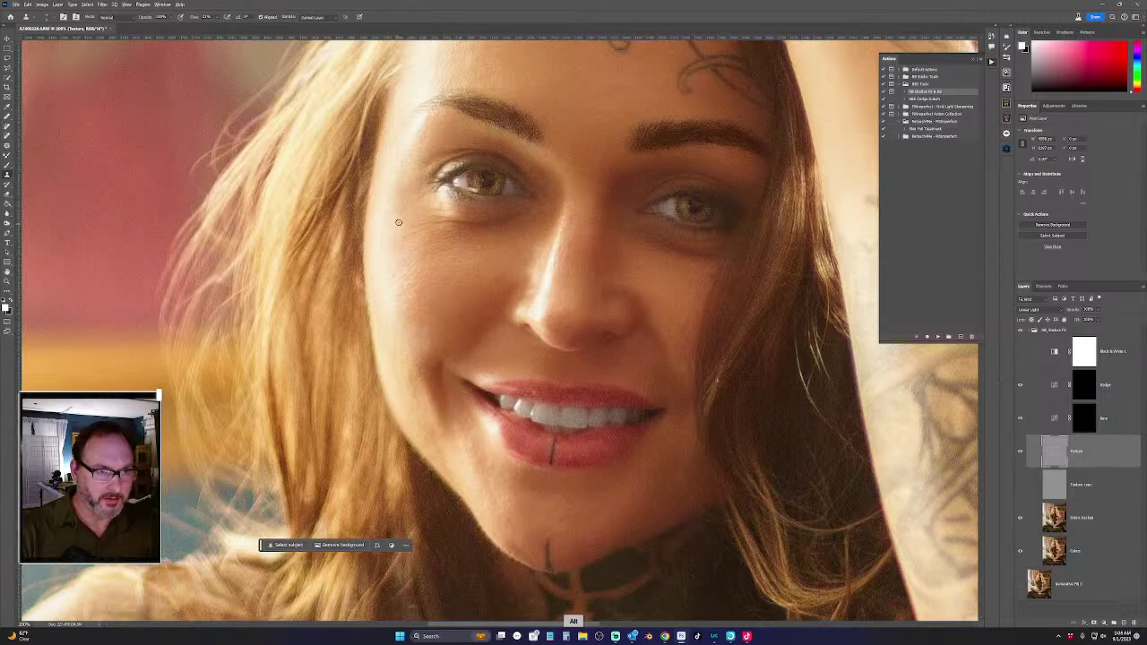
pyautogui.press('alt')
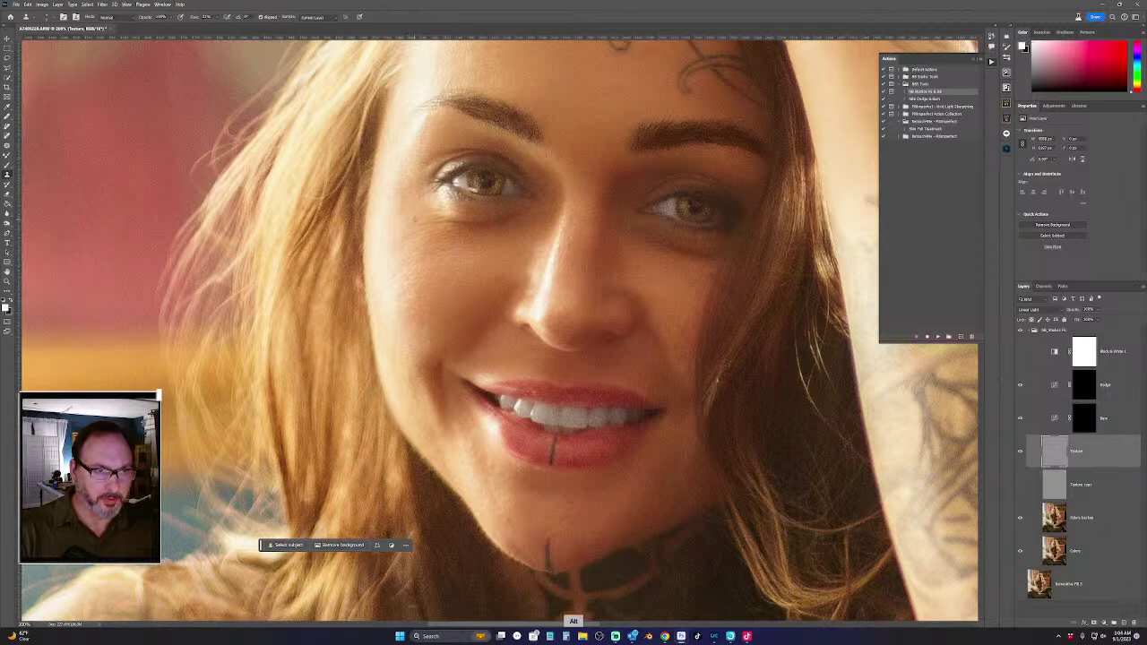
# Clone out texture flaws across the woman's right cheek, from the under-eye area and side of the nose to the jaw
pyautogui.keyDown('alt'); pyautogui.click(408, 282); pyautogui.keyUp('alt')
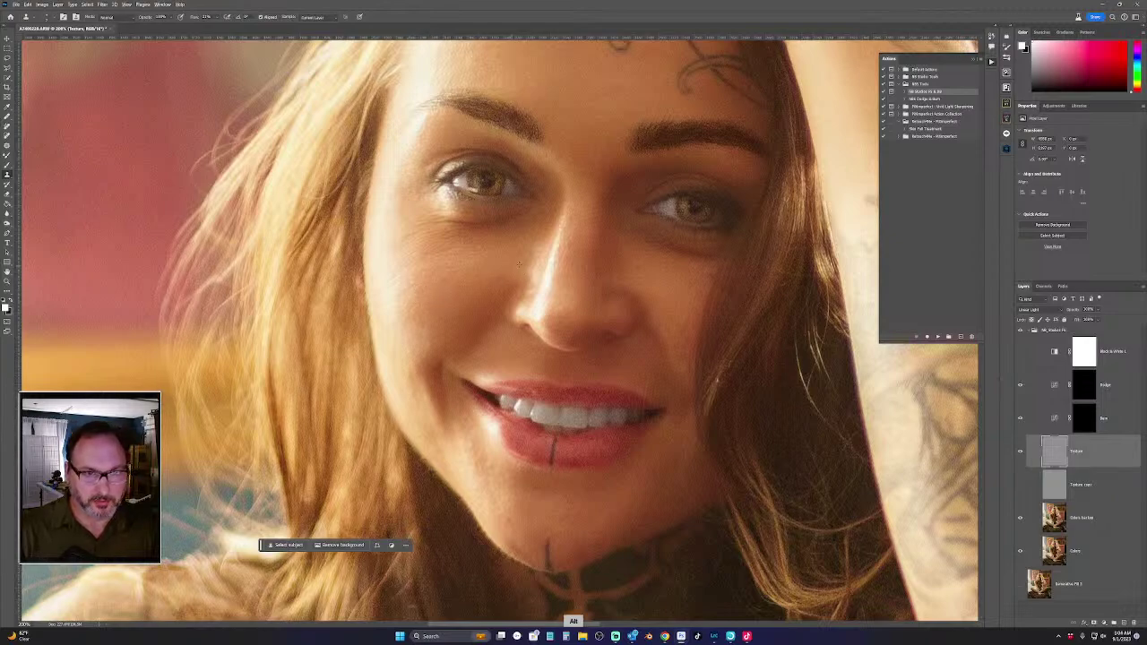
pyautogui.keyDown('alt'); pyautogui.click(539, 256); pyautogui.keyUp('alt')
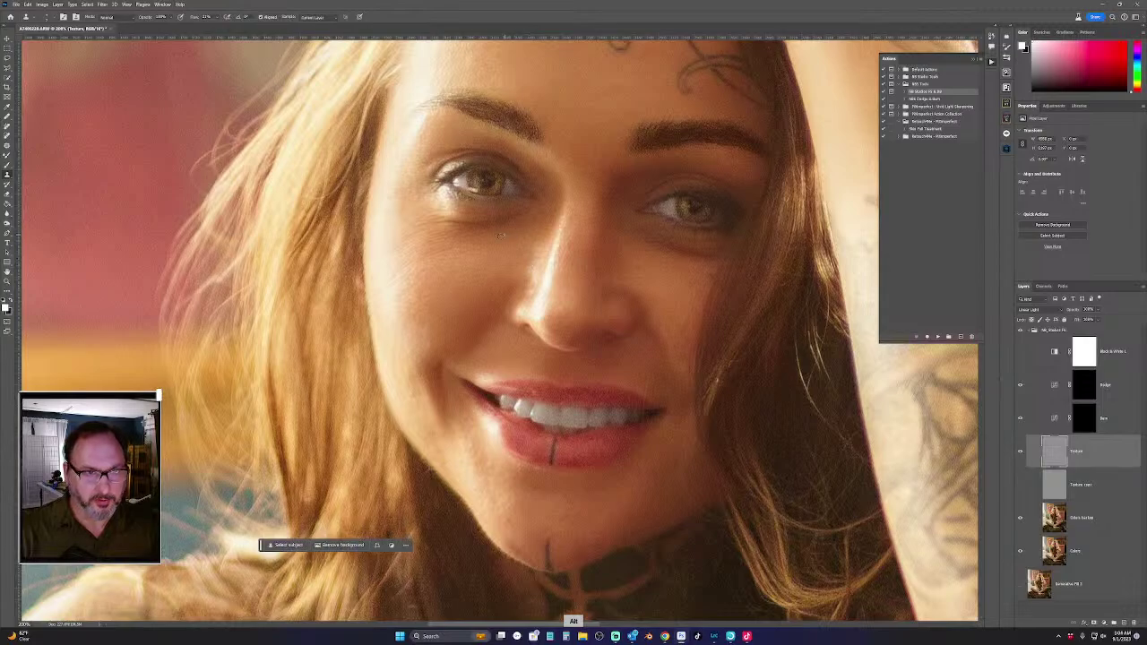
pyautogui.keyDown('alt'); pyautogui.click(420, 226); pyautogui.keyUp('alt')
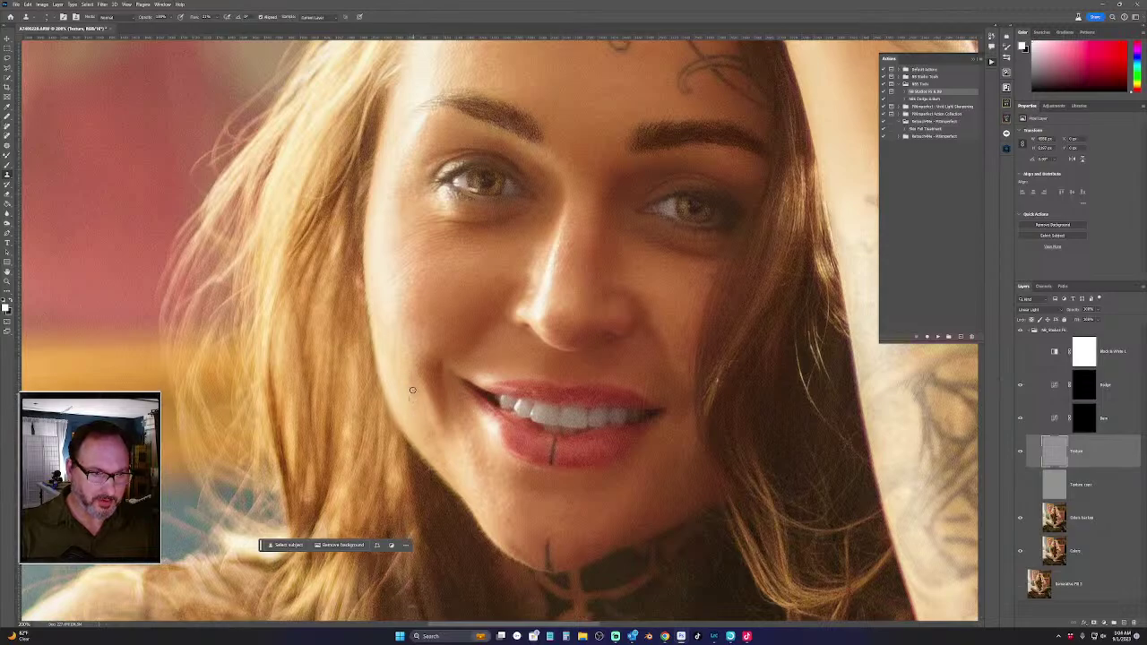
pyautogui.press('alt')
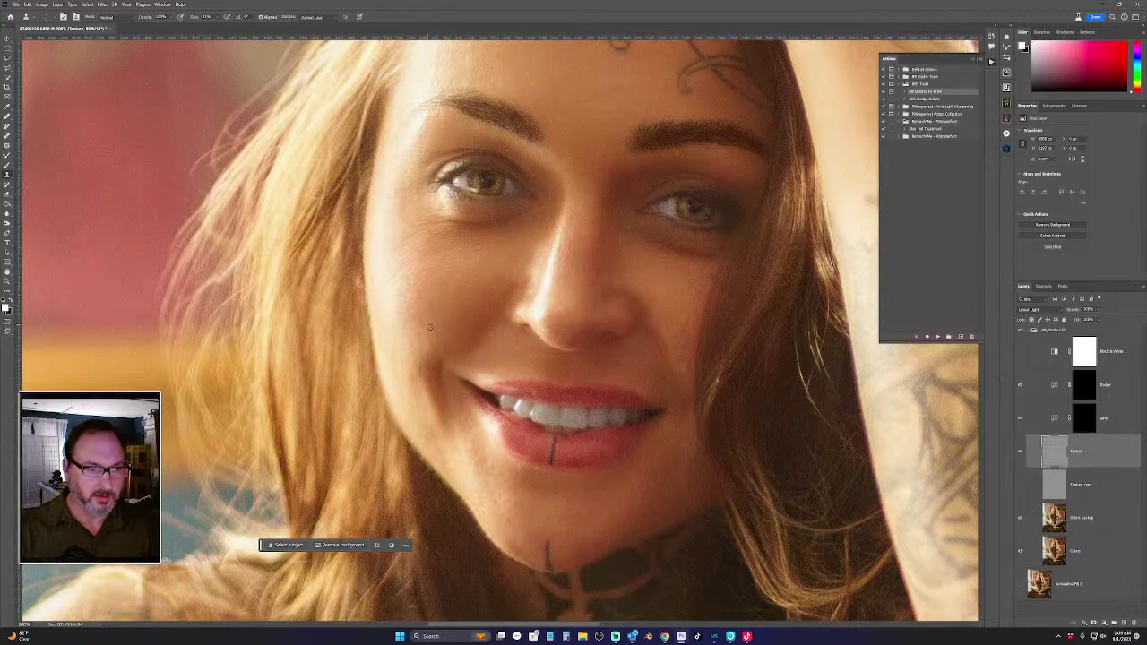
pyautogui.press('alt')
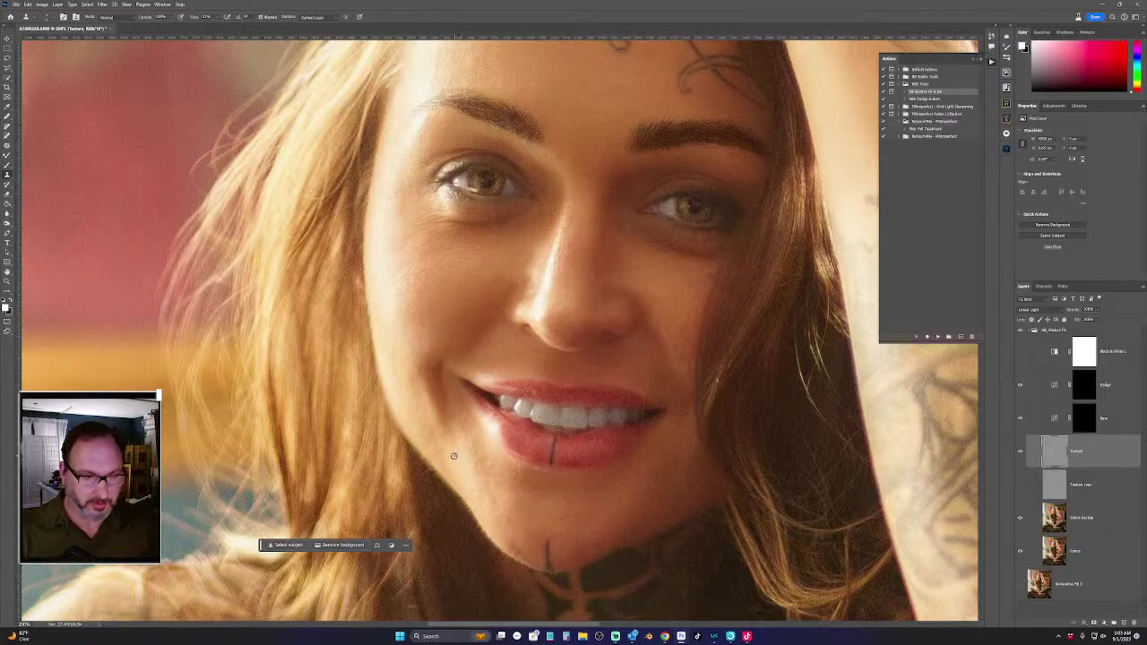
# Clone clean texture over the blemishes between the right corner of the woman's mouth, her jawline and chin
pyautogui.hotkey('ctrl', '+')
pyautogui.moveTo(454, 541); pyautogui.dragTo(440, 333)
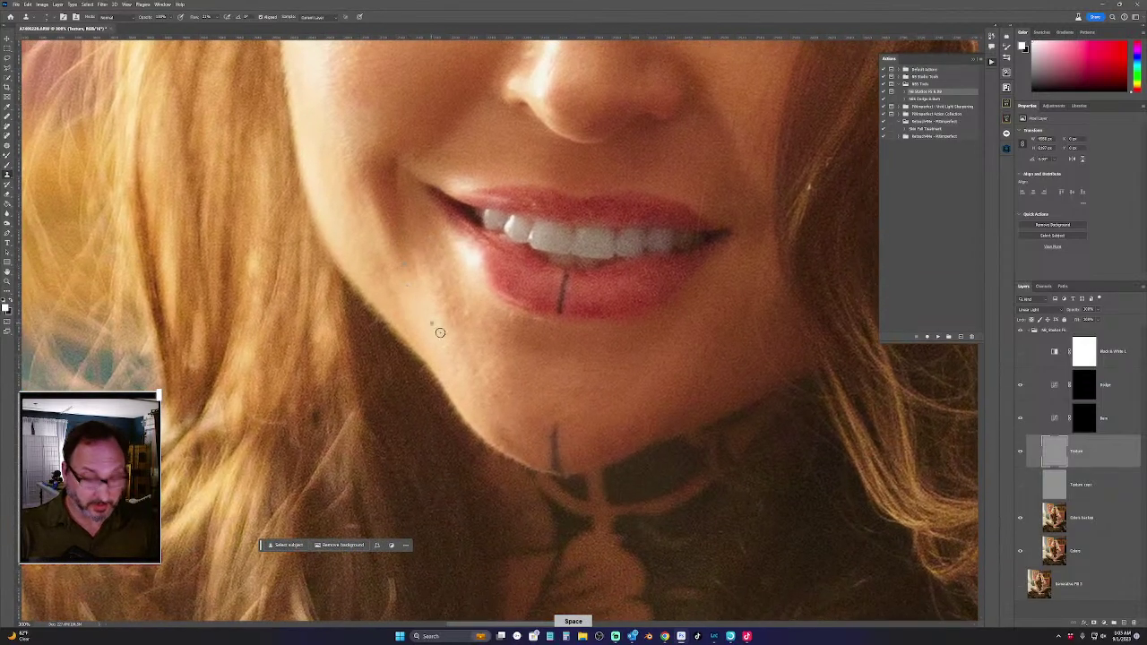
pyautogui.press('alt')
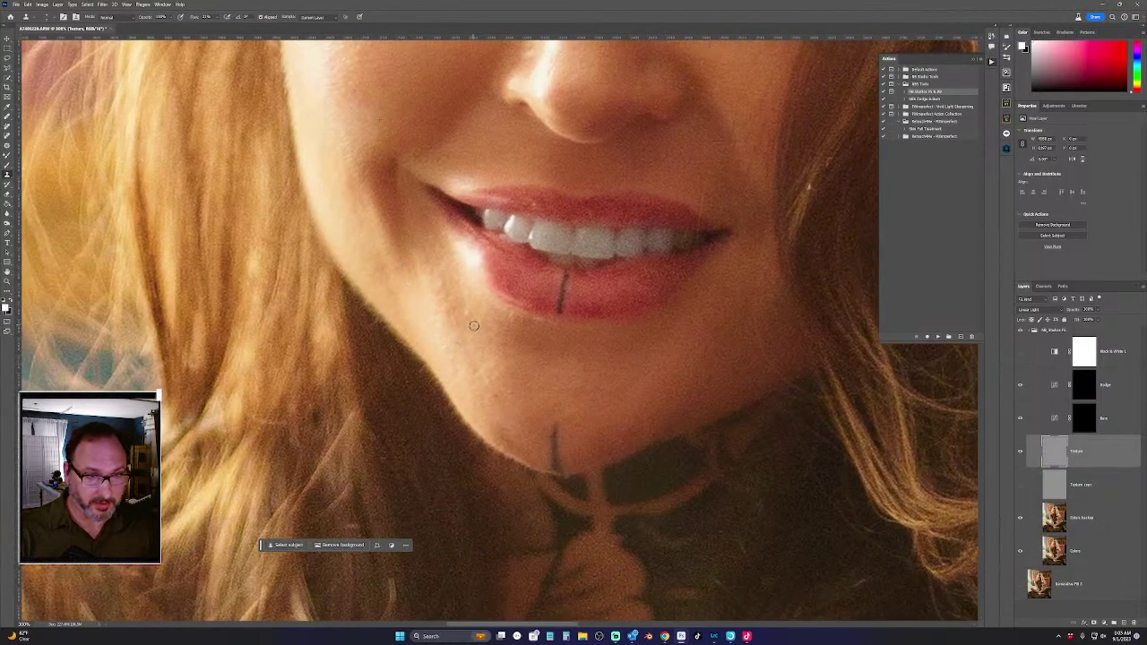
pyautogui.keyDown('alt'); pyautogui.click(484, 338); pyautogui.keyUp('alt')
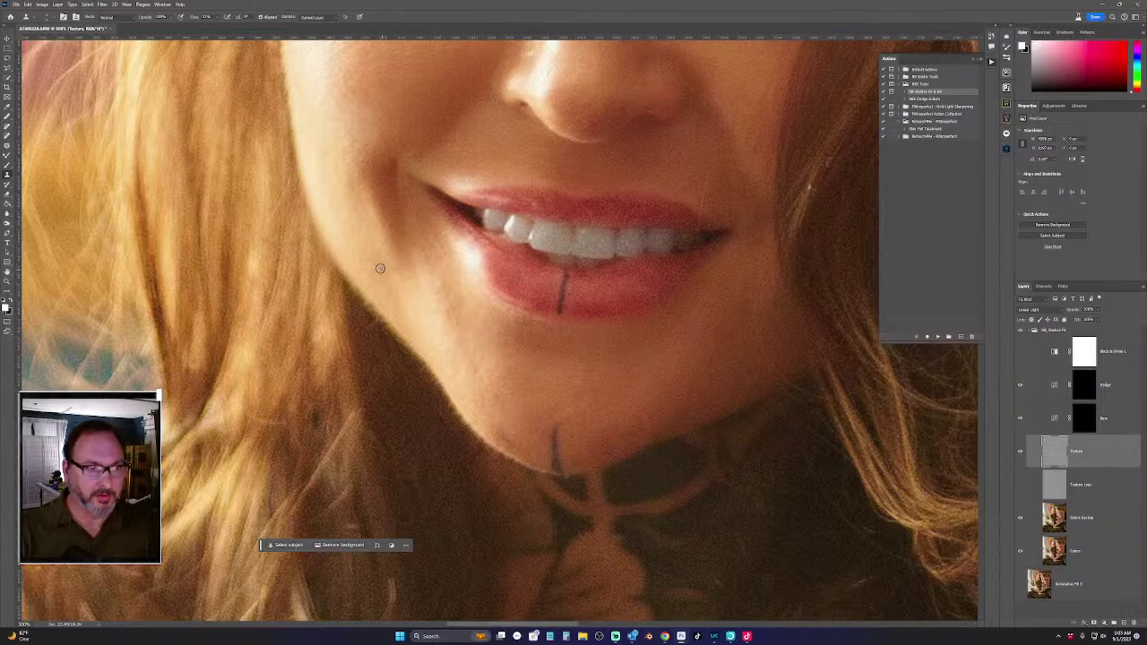
# Clone fresh texture samples over the remaining marks on the woman's lower right cheek, beside her mouth and across her chin
pyautogui.press('alt')
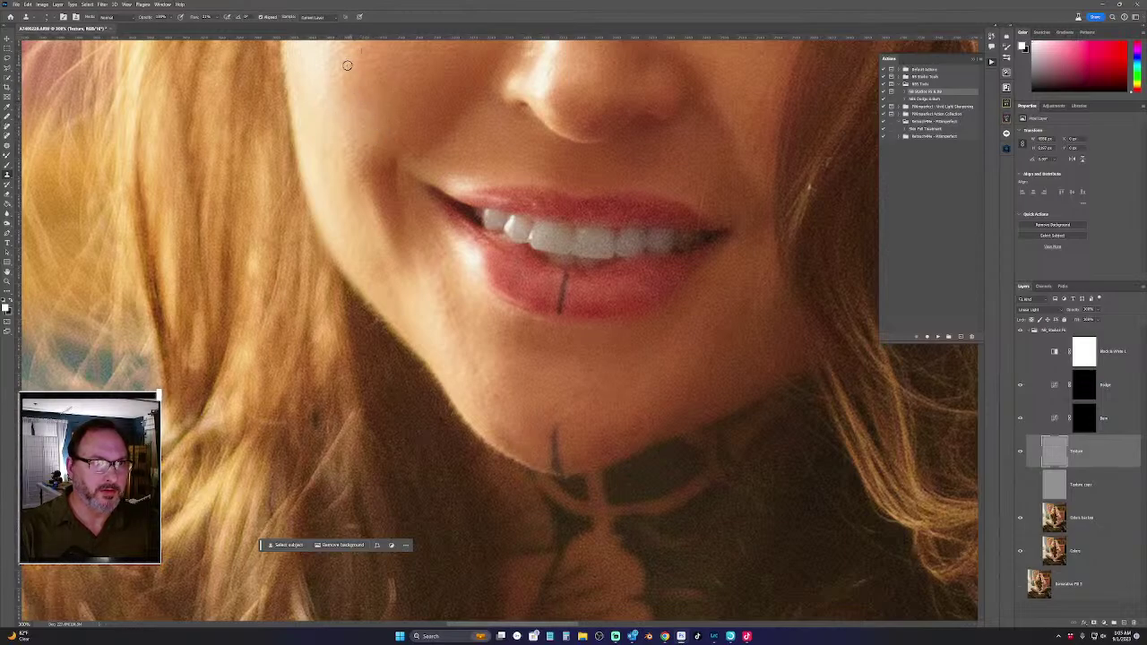
pyautogui.press('alt')
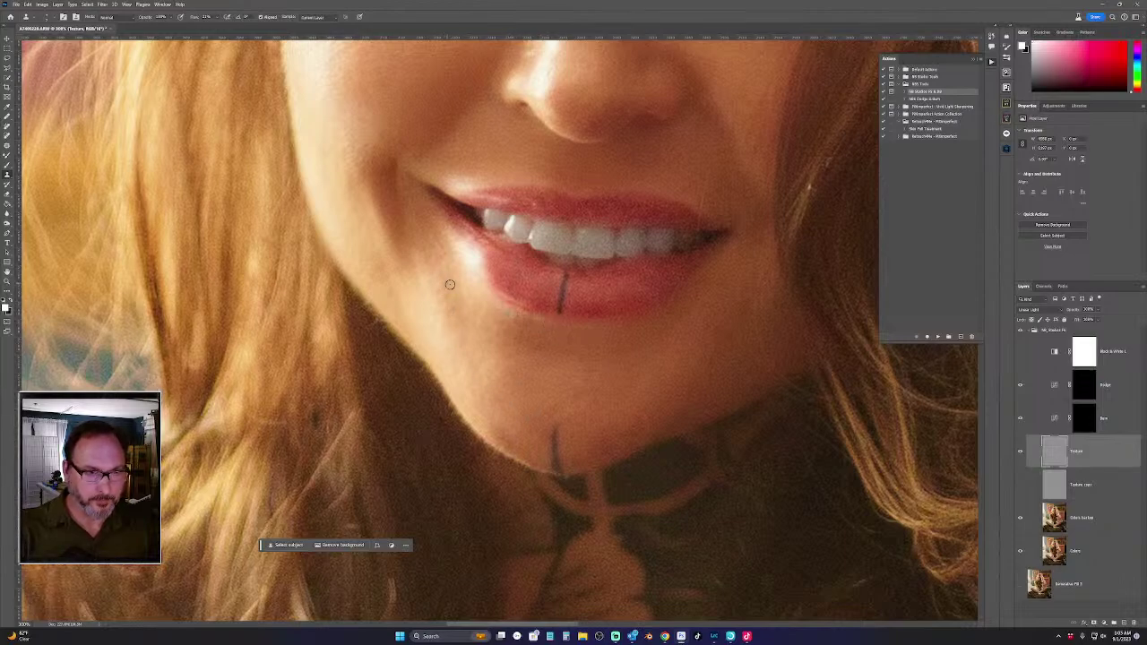
pyautogui.press('alt')
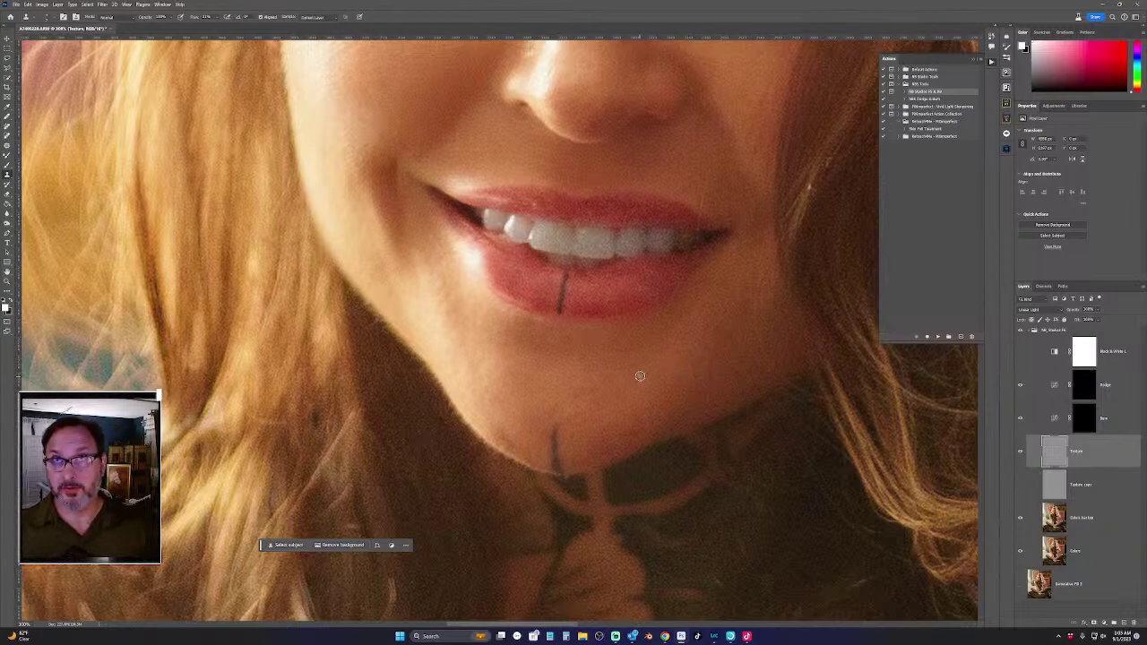
pyautogui.press('alt')
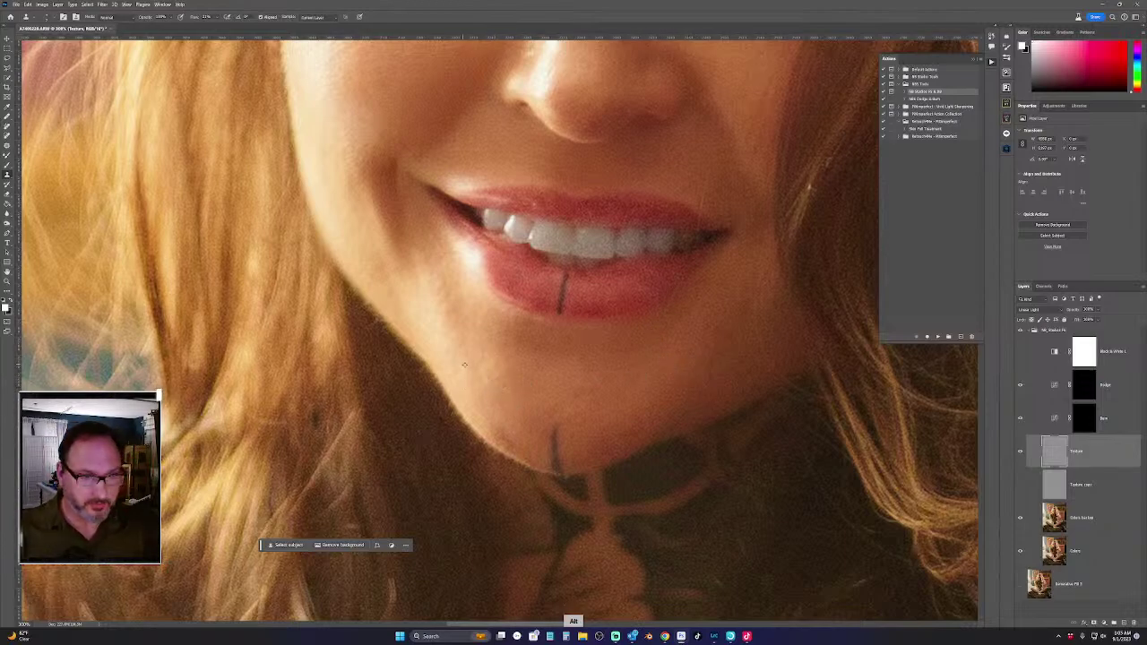
pyautogui.keyDown('alt'); pyautogui.click(450, 347); pyautogui.keyUp('alt')
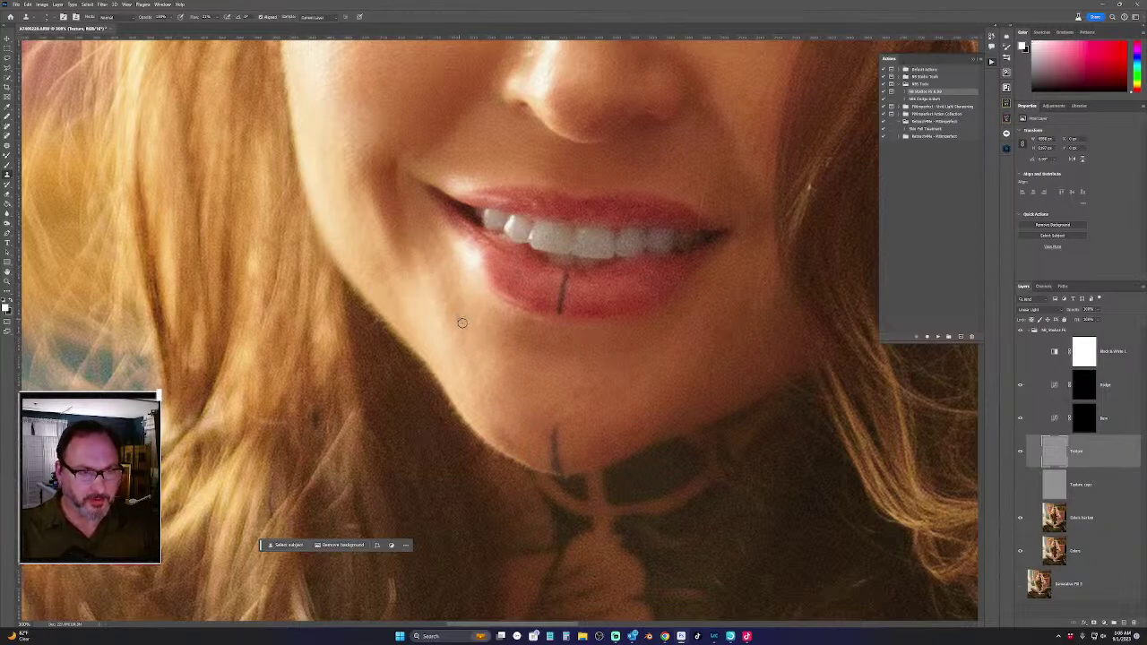
# Check the retouched skin texture around the woman's mouth, forehead, eyes and nose at different magnifications
pyautogui.moveTo(681, 291); pyautogui.dragTo(538, 359)
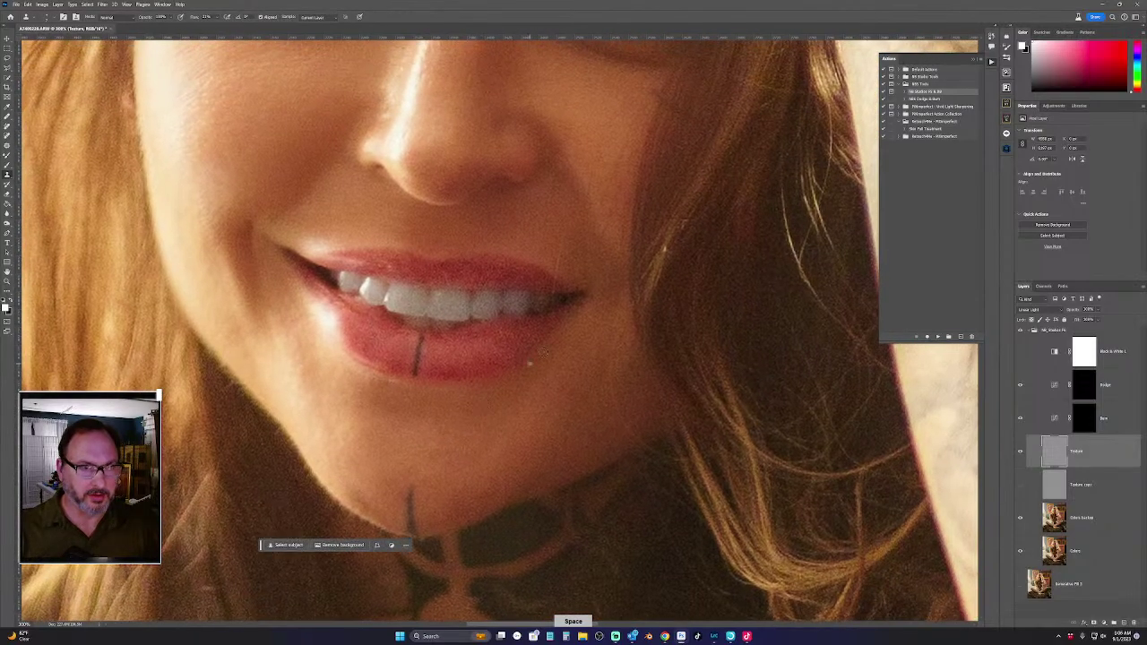
pyautogui.scroll(-3, 538, 359)
pyautogui.moveTo(494, 152); pyautogui.dragTo(441, 265)
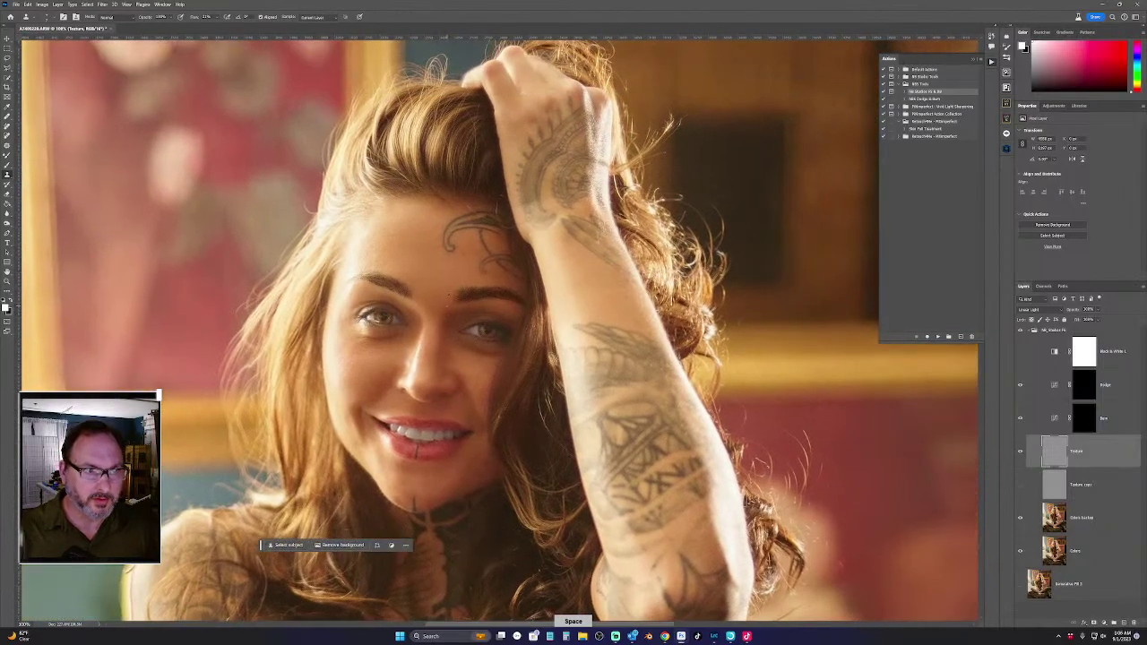
pyautogui.scroll(3, 444, 269)
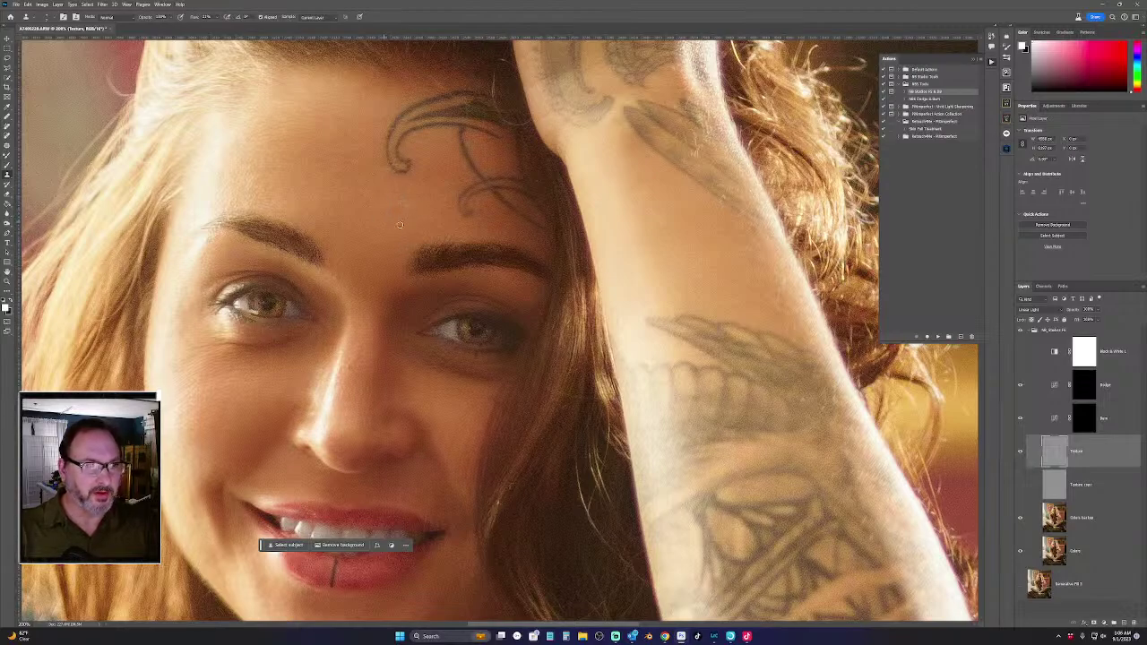
pyautogui.moveTo(330, 244); pyautogui.dragTo(446, 217)
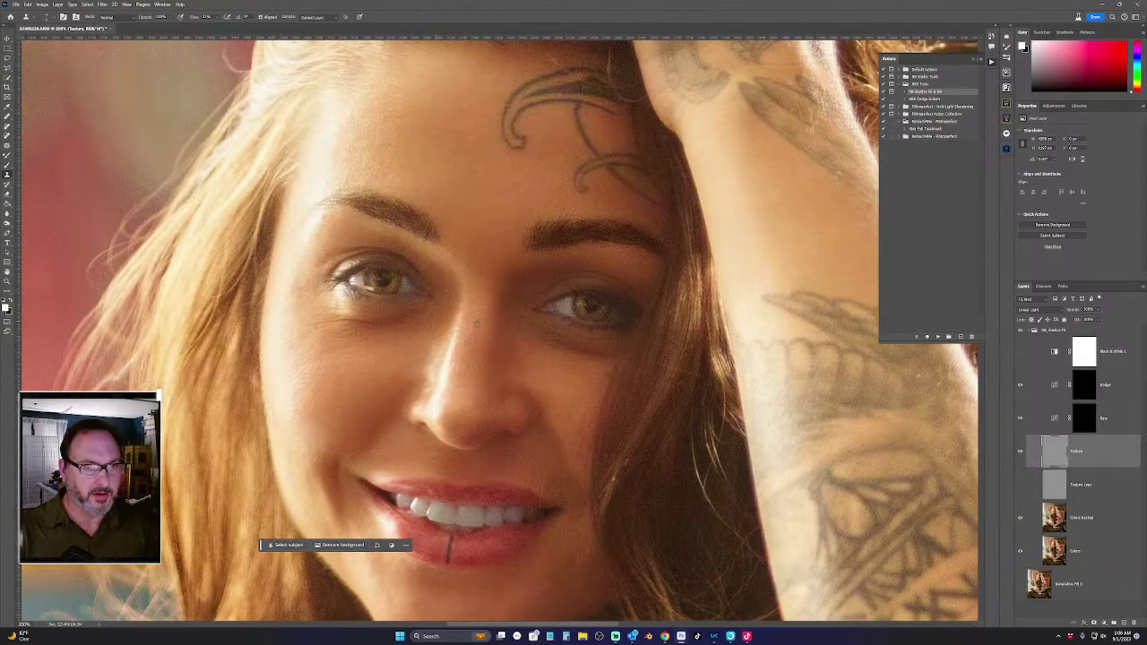
pyautogui.press('space')
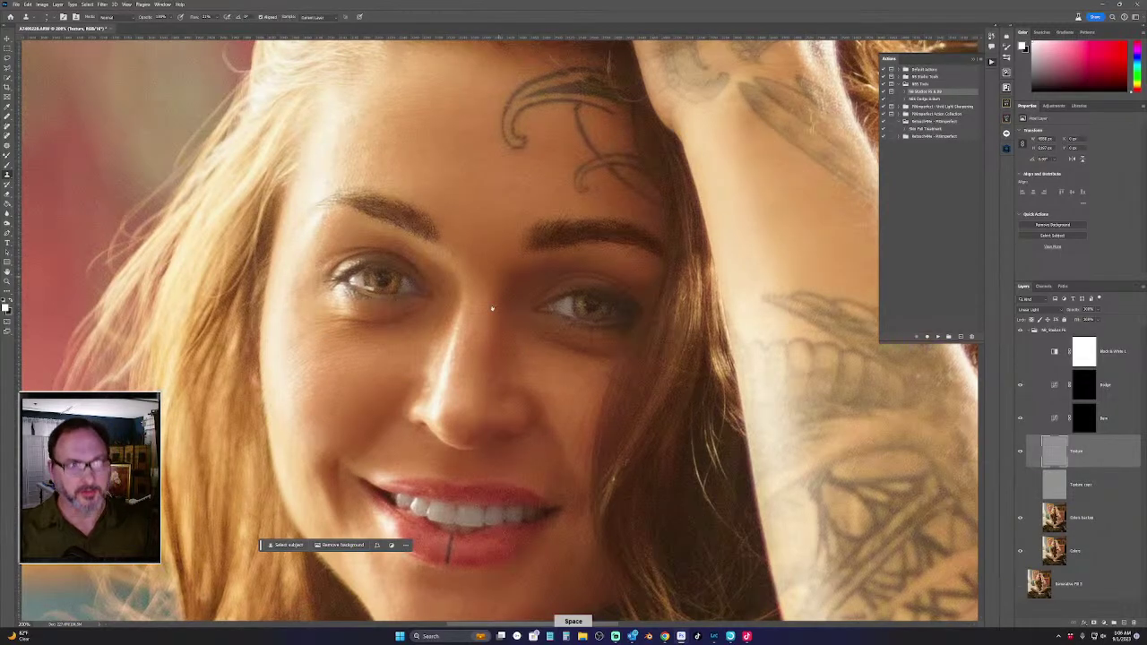
pyautogui.moveTo(492, 309); pyautogui.dragTo(439, 356)
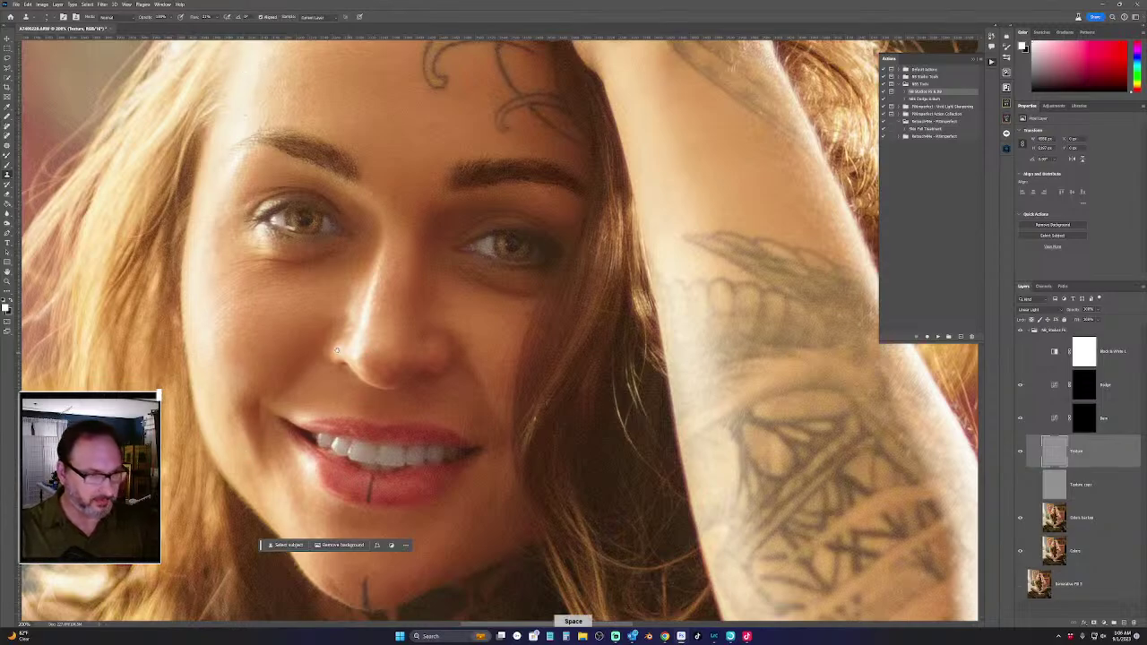
# Clone clean texture over the small marks along the bridge and tip of the woman's nose
pyautogui.scroll(-3, 353, 379)
pyautogui.scroll(3, 497, 291)
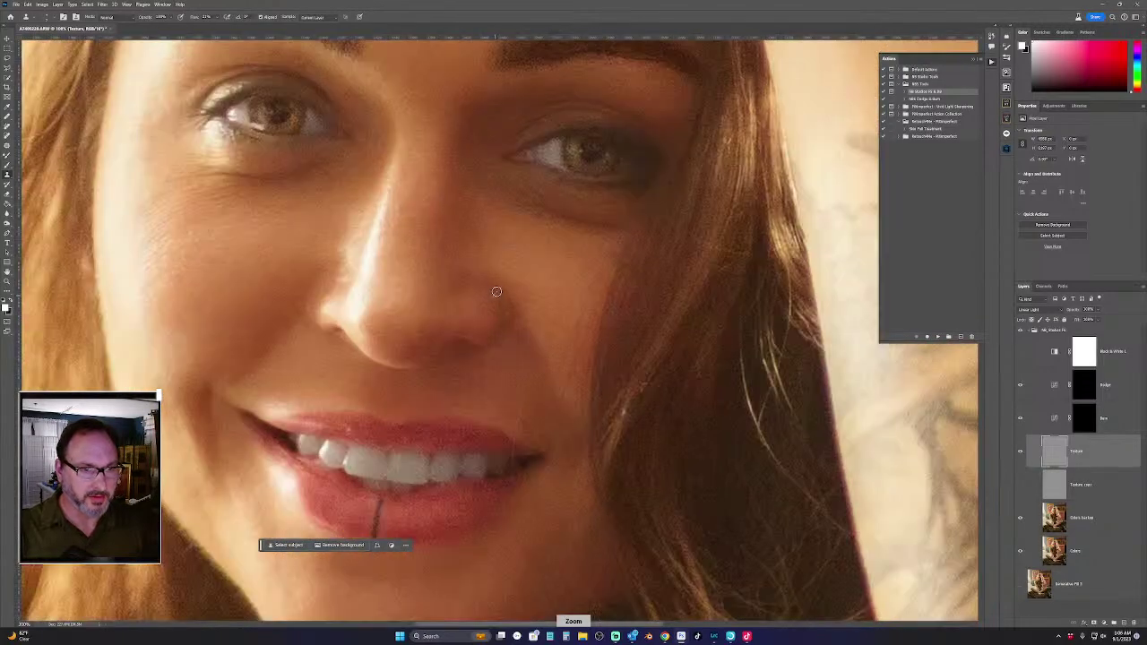
pyautogui.press('alt')
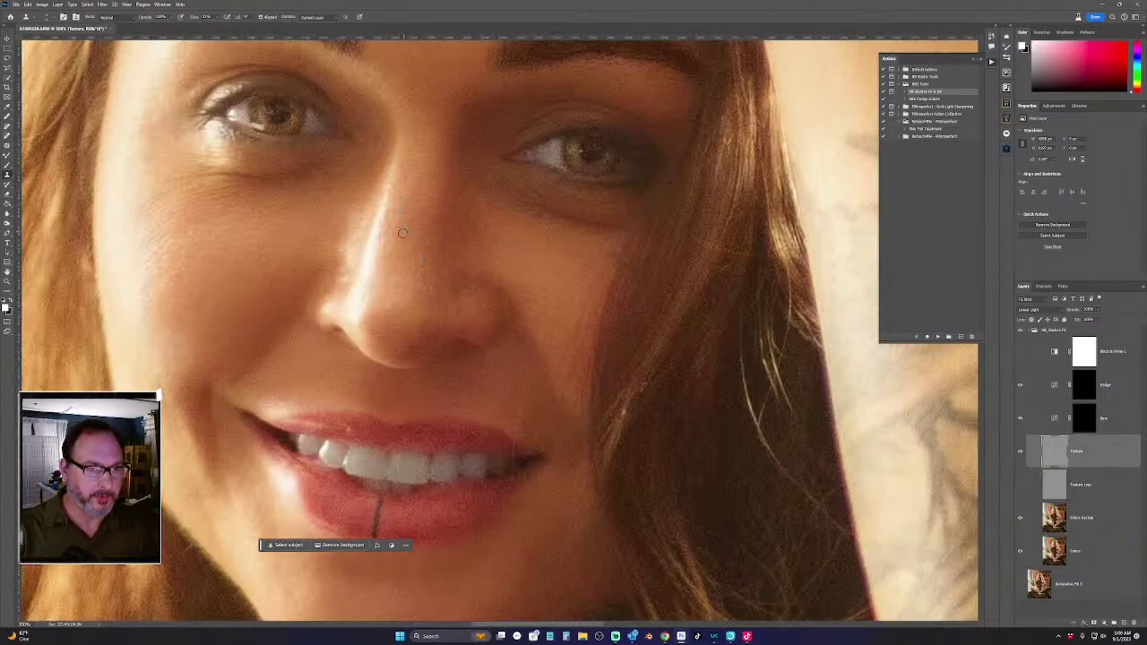
pyautogui.press('alt')
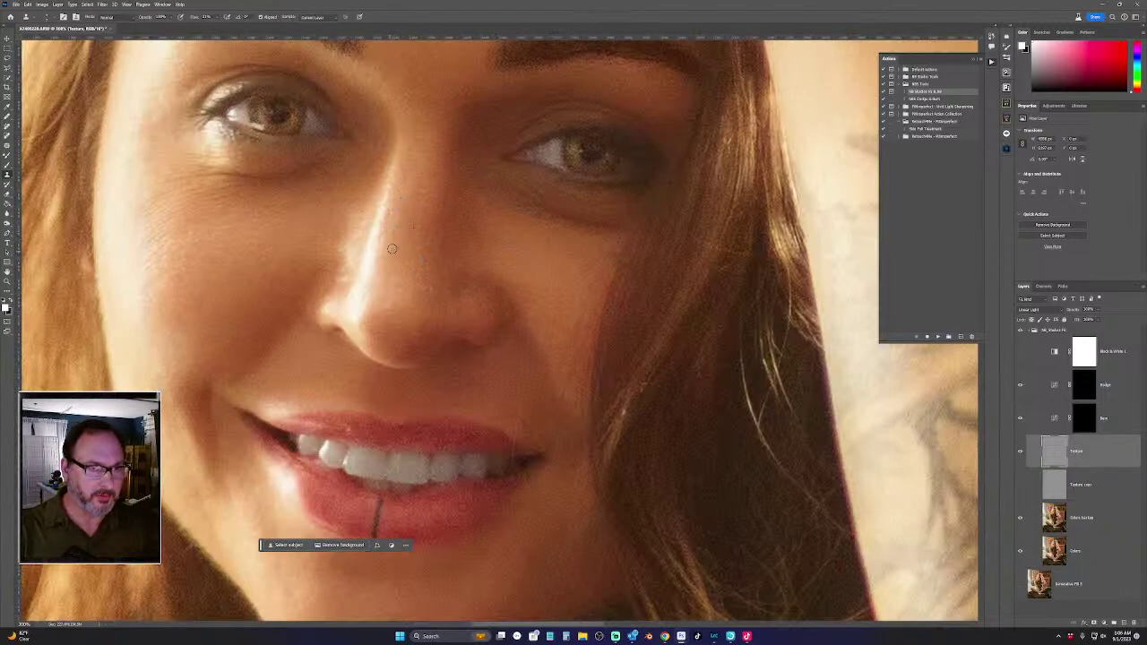
pyautogui.press('alt')
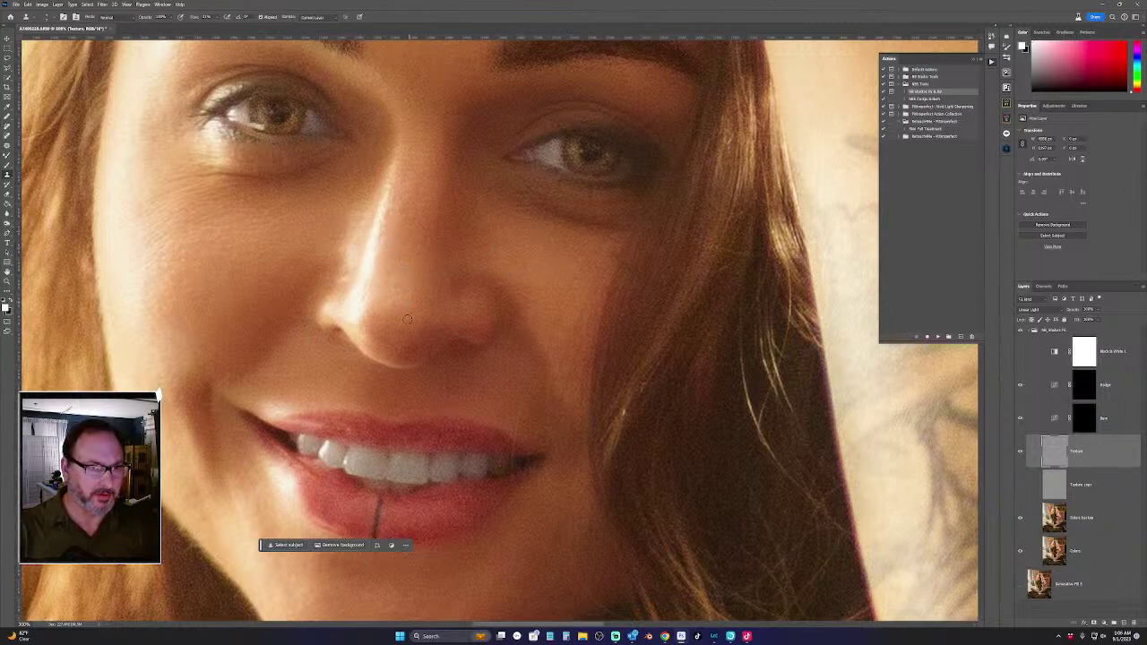
pyautogui.press('alt')
# Inspect the skin texture on the woman's chest, torso, lowered arm and tattooed legs for remaining flaws
pyautogui.scroll(-4, 460, 420)
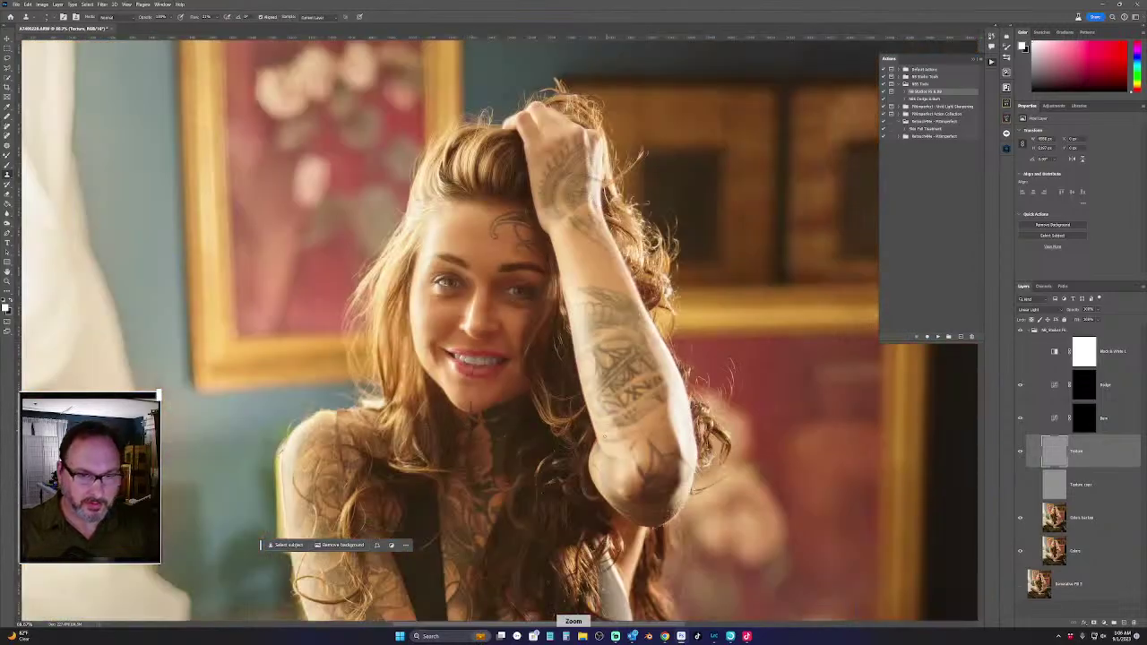
pyautogui.hotkey('ctrl', '+')
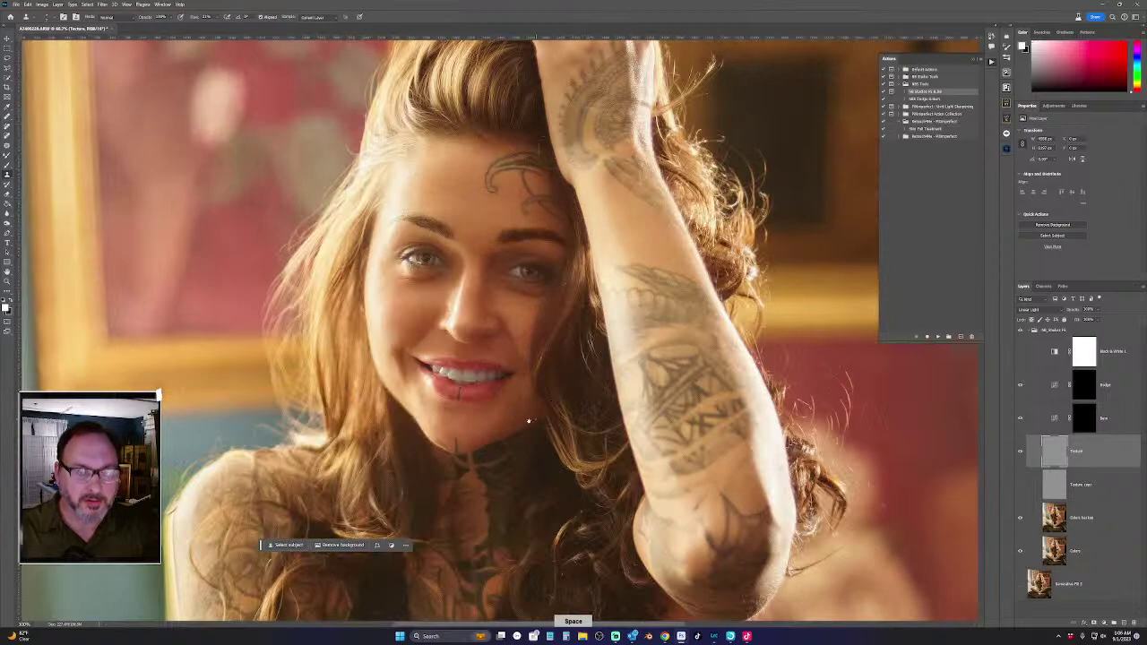
pyautogui.scroll(-5, 448, 212)
pyautogui.scroll(-6, 447, 212)
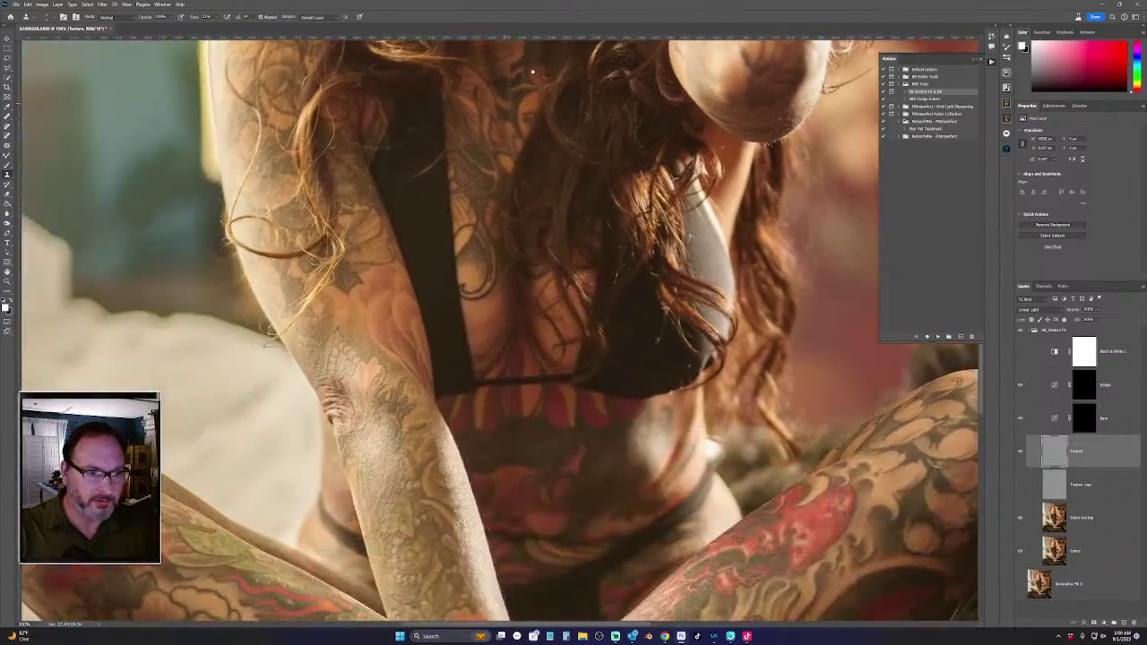
pyautogui.scroll(2, 342, 264)
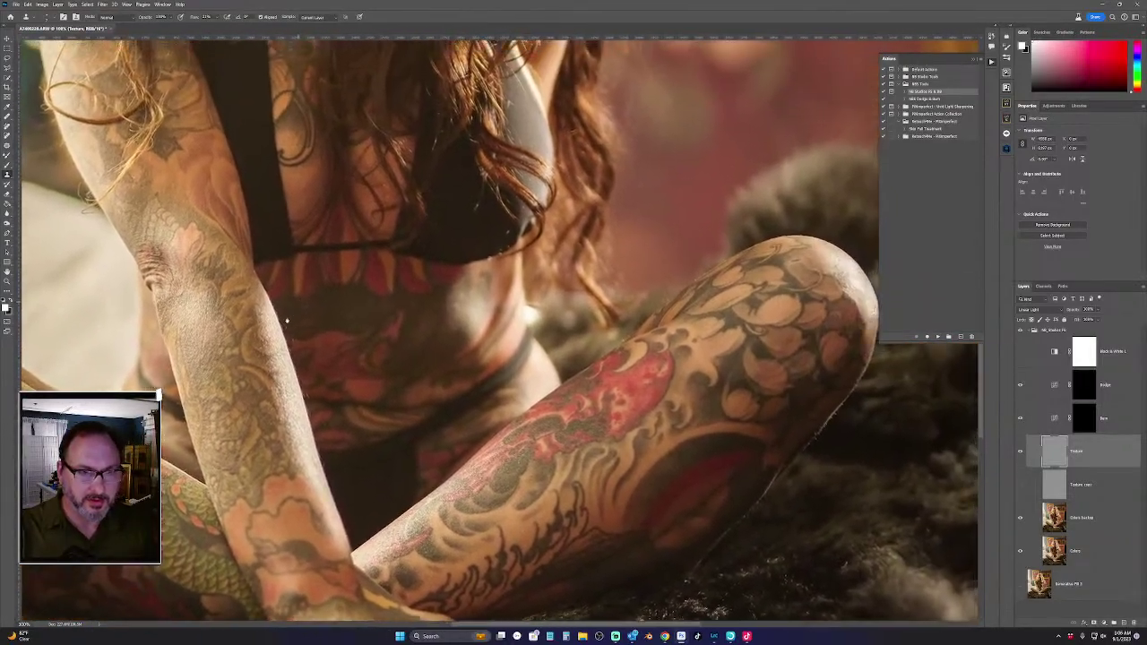
pyautogui.scroll(-3, 358, 267)
pyautogui.scroll(3, 400, 271)
pyautogui.hscroll(-3, 400, 271)
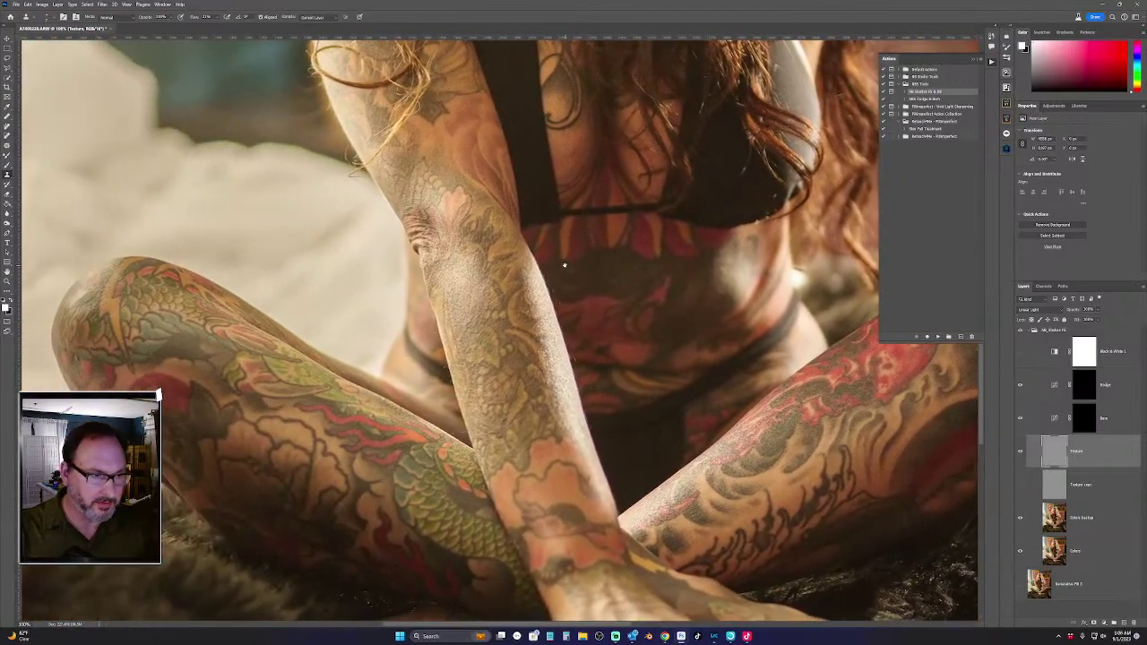
pyautogui.scroll(4, 548, 275)
pyautogui.scroll(1, 452, 240)
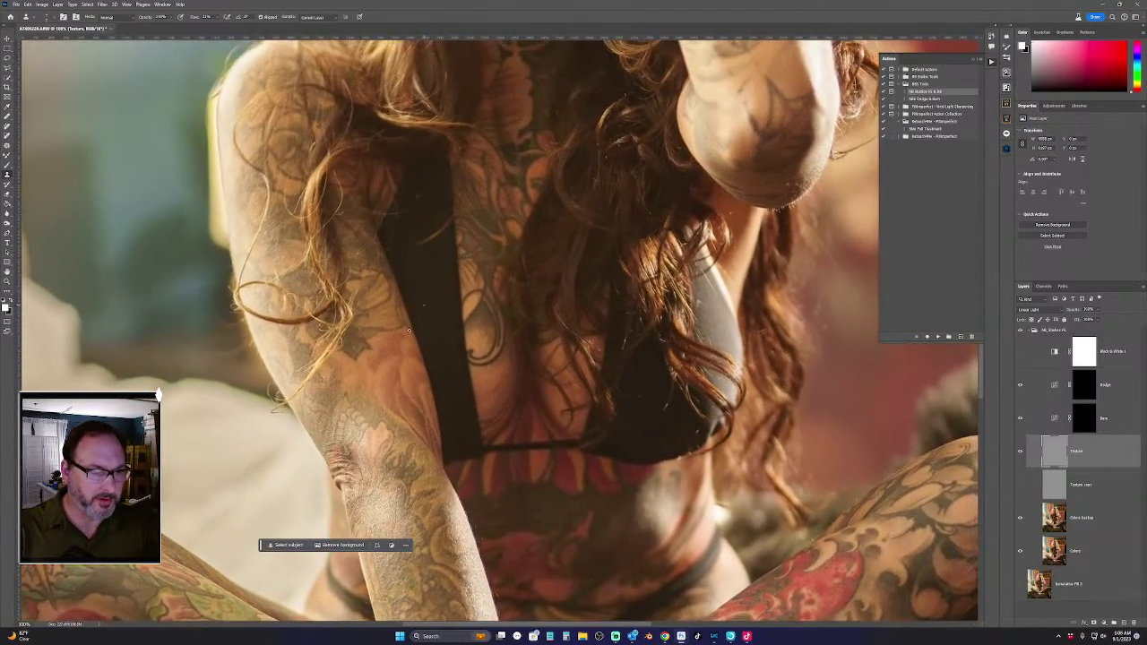
pyautogui.scroll(8, 463, 238)
pyautogui.scroll(-5, 404, 285)
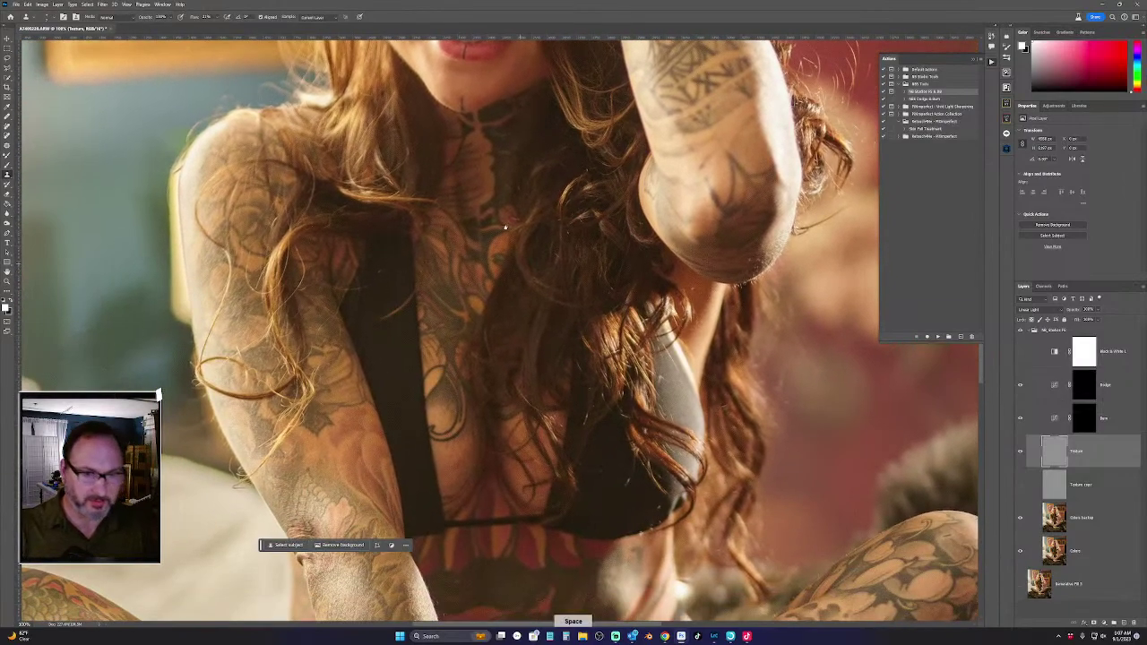
pyautogui.scroll(7, 506, 368)
pyautogui.scroll(2, 429, 377)
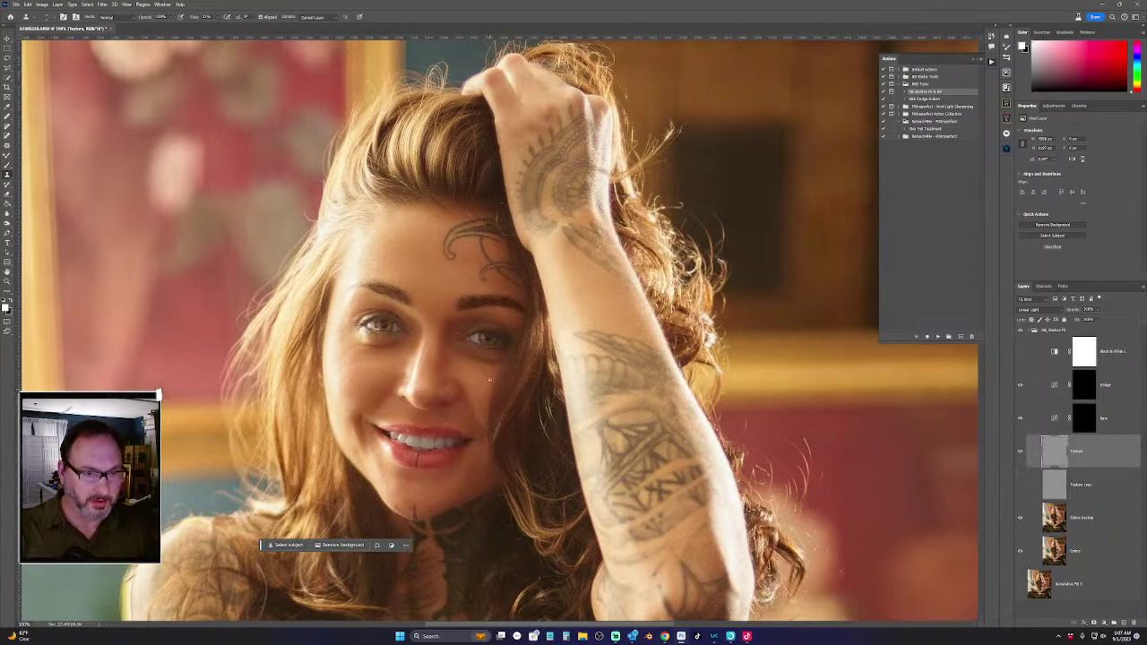
# Inspect the skin on the woman's raised forearm, wrist and hand up close
pyautogui.moveTo(489, 381); pyautogui.dragTo(403, 333)
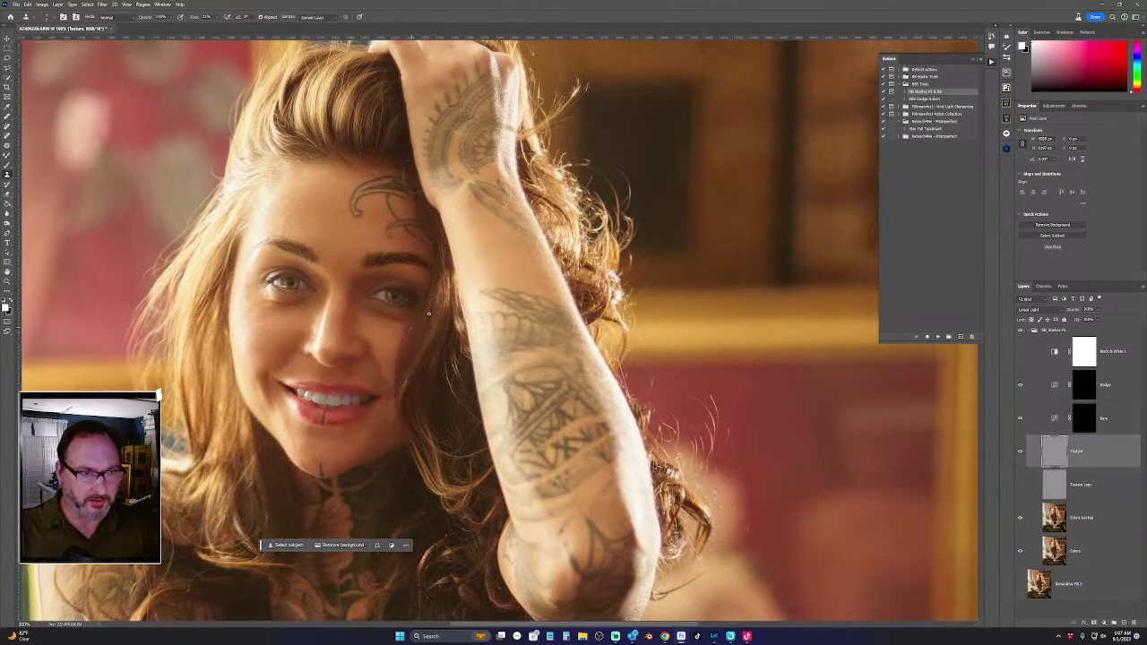
pyautogui.scroll(-2, 481, 354)
pyautogui.scroll(8, 481, 354)
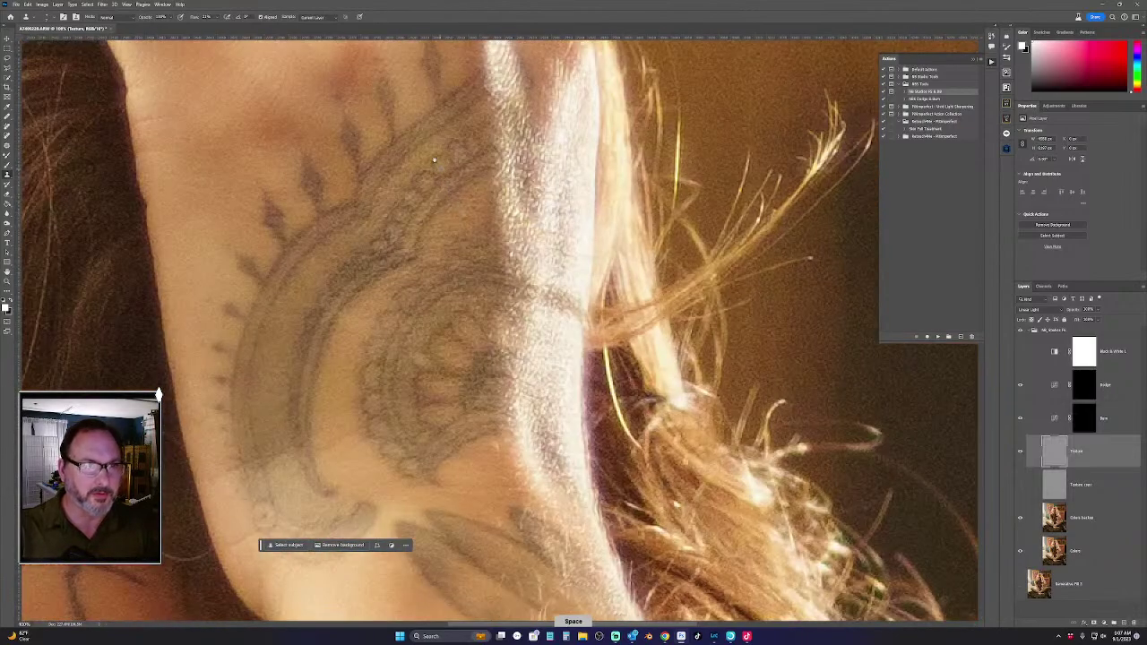
pyautogui.scroll(-2, 481, 354)
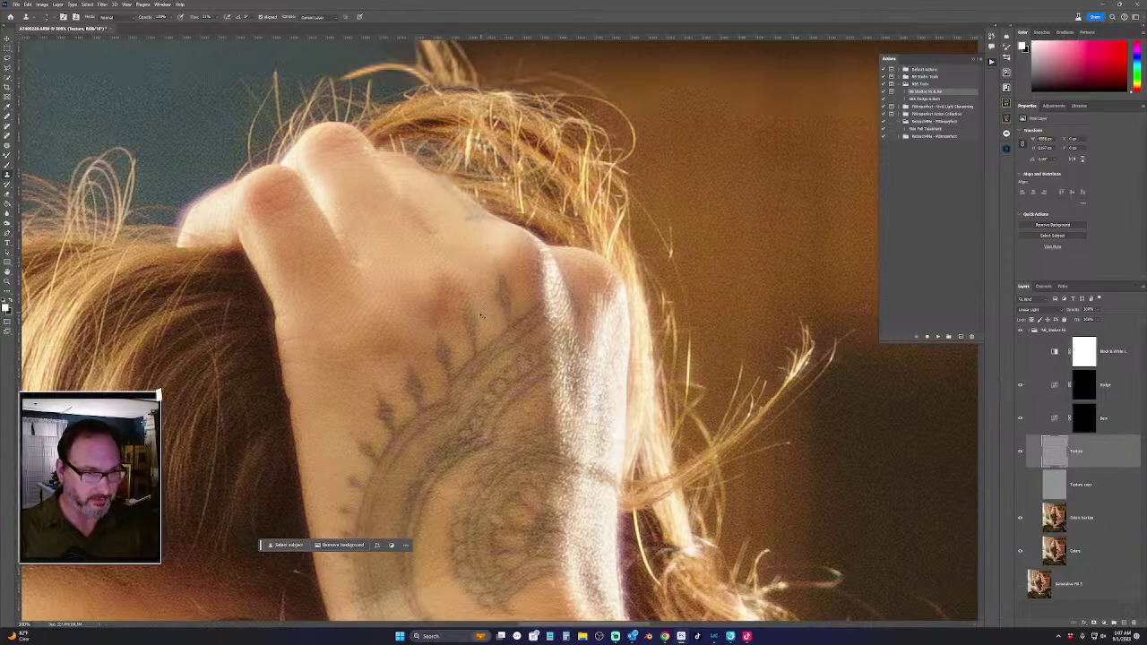
pyautogui.hotkey('ctrl', '-')
pyautogui.hotkey('ctrl', '-')
pyautogui.hotkey('ctrl', '-')
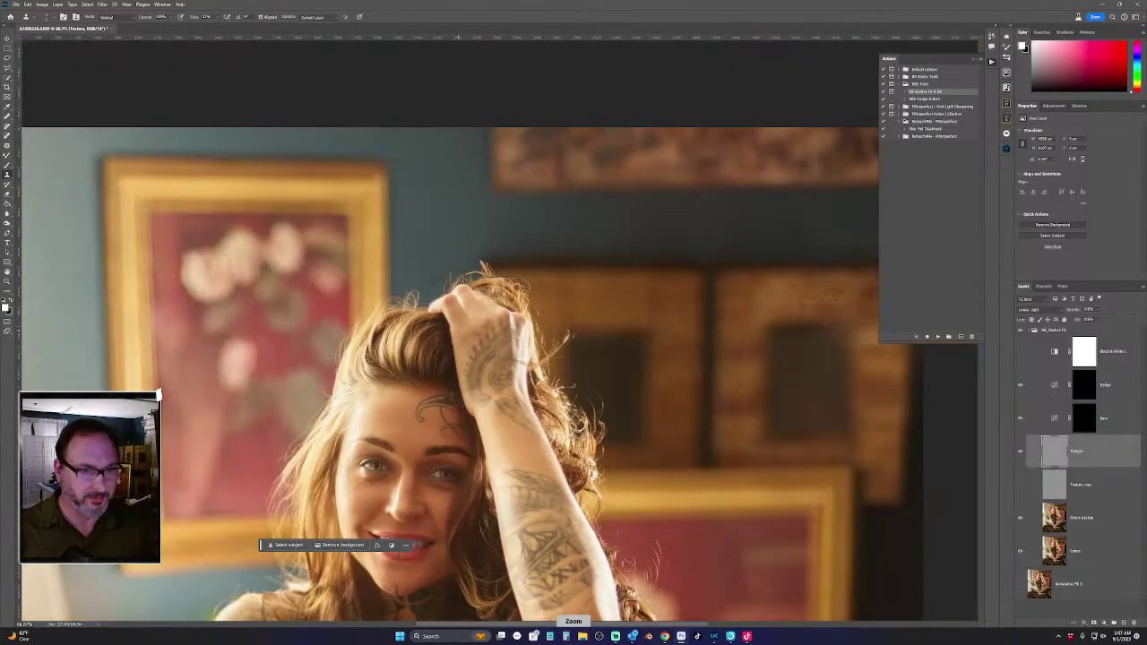
# Sample clean texture and touch up the skin between the woman's eyebrows with the Clone Stamp
pyautogui.moveTo(419, 414); pyautogui.dragTo(441, 293)
pyautogui.hotkey('ctrl', '+')
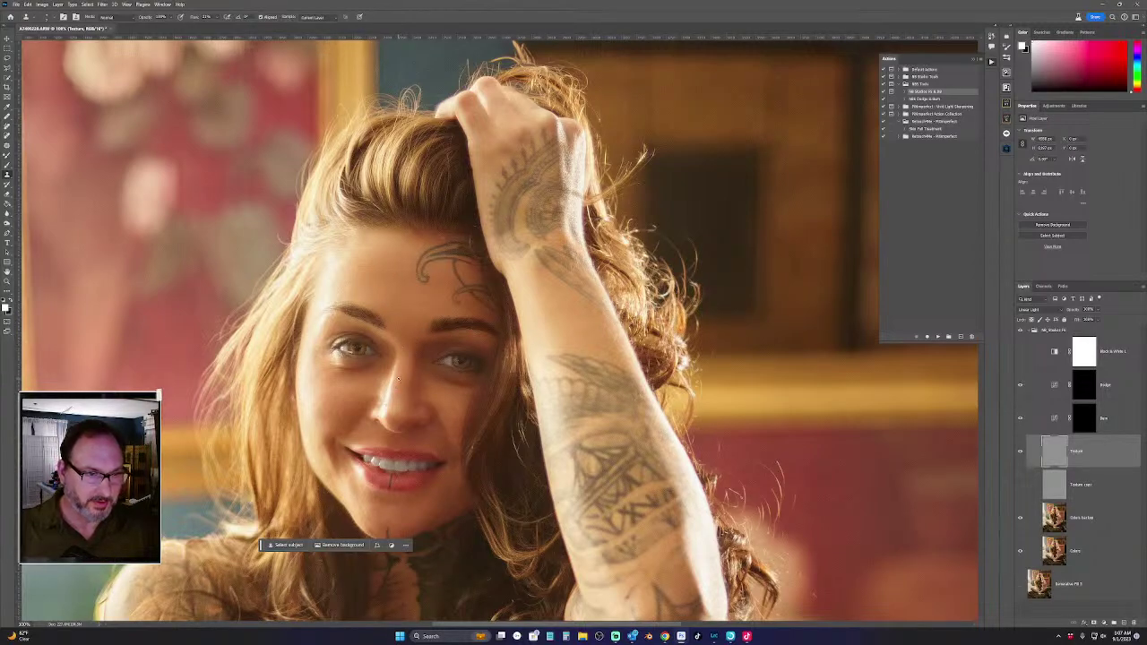
pyautogui.hotkey('ctrl', '+')
pyautogui.press('alt')
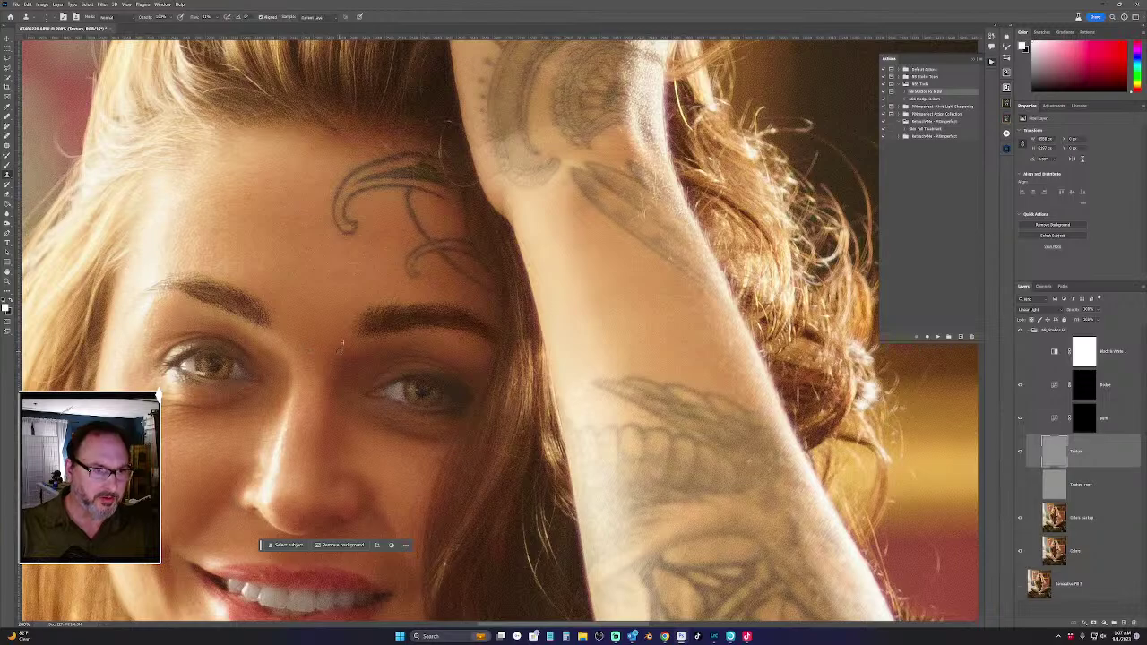
pyautogui.hotkey('ctrl', '-')
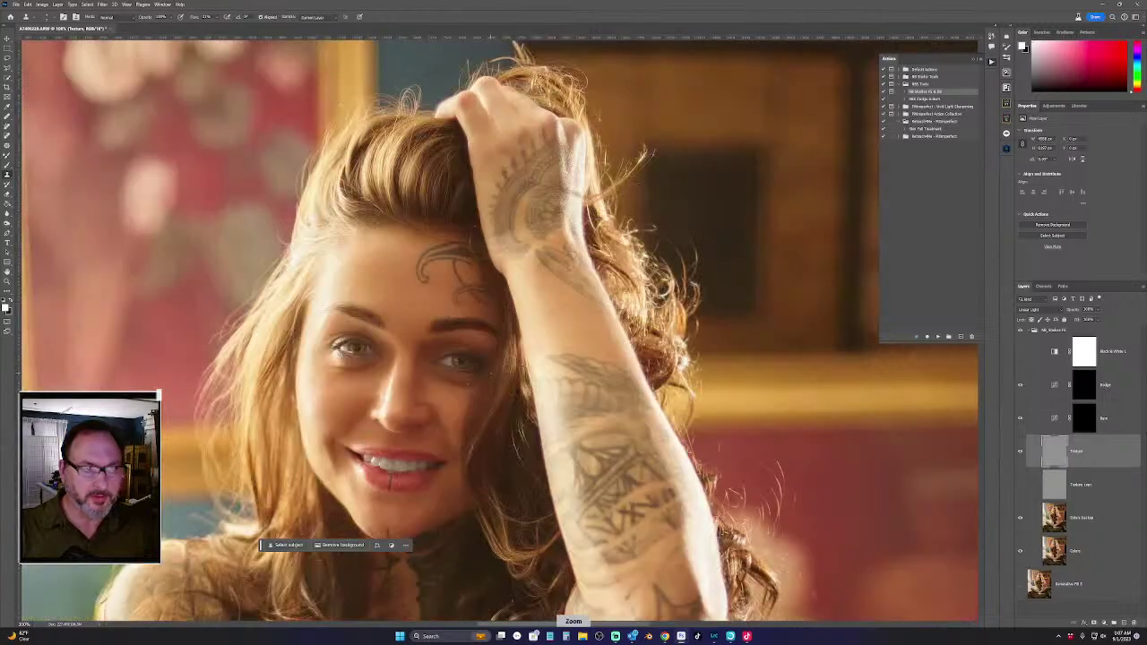
pyautogui.moveTo(481, 385); pyautogui.dragTo(491, 314)
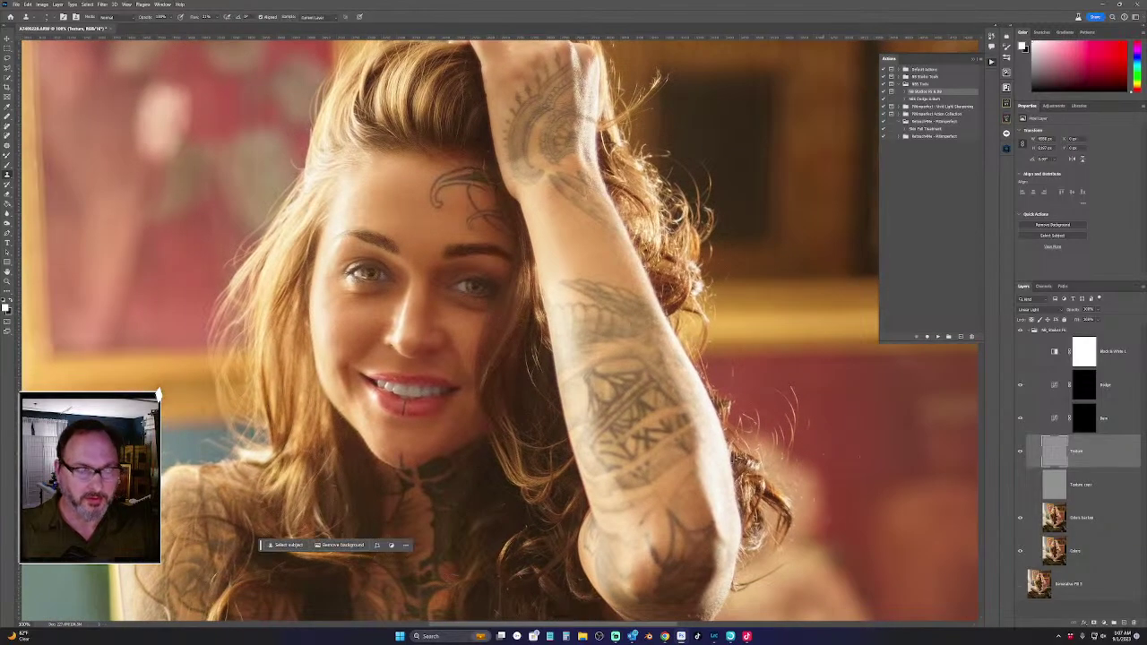
# Select the Colors backup layer and prepare the Mixer Brush, sized to roughly span the gap between the woman's eyebrows
pyautogui.hotkey('alt', '[')
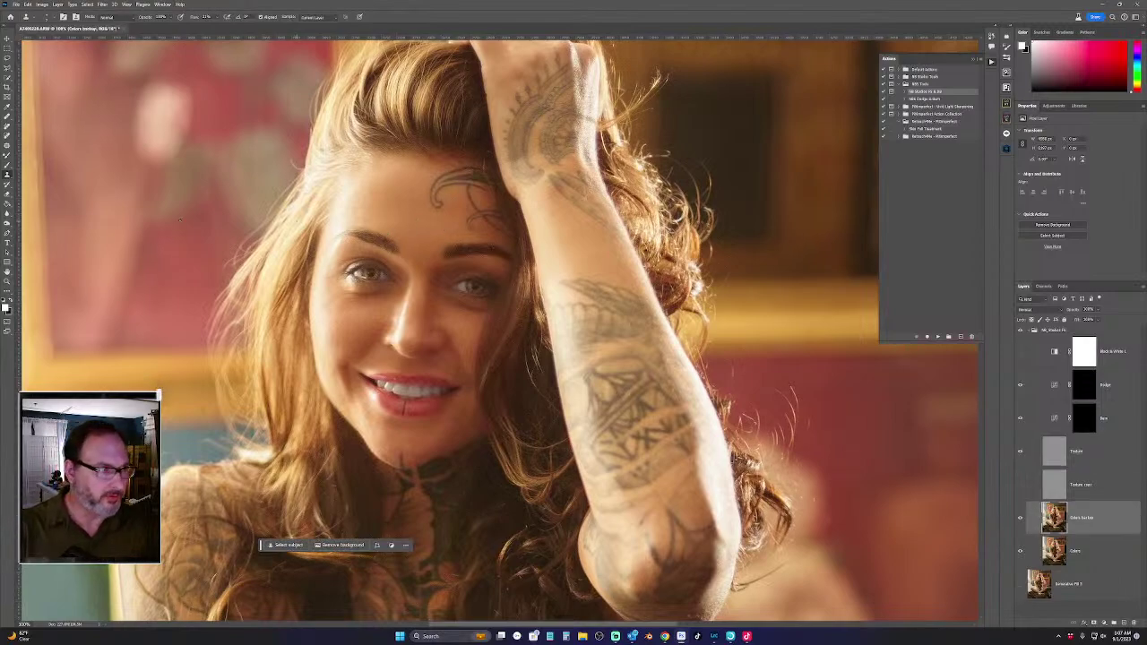
pyautogui.press('j')
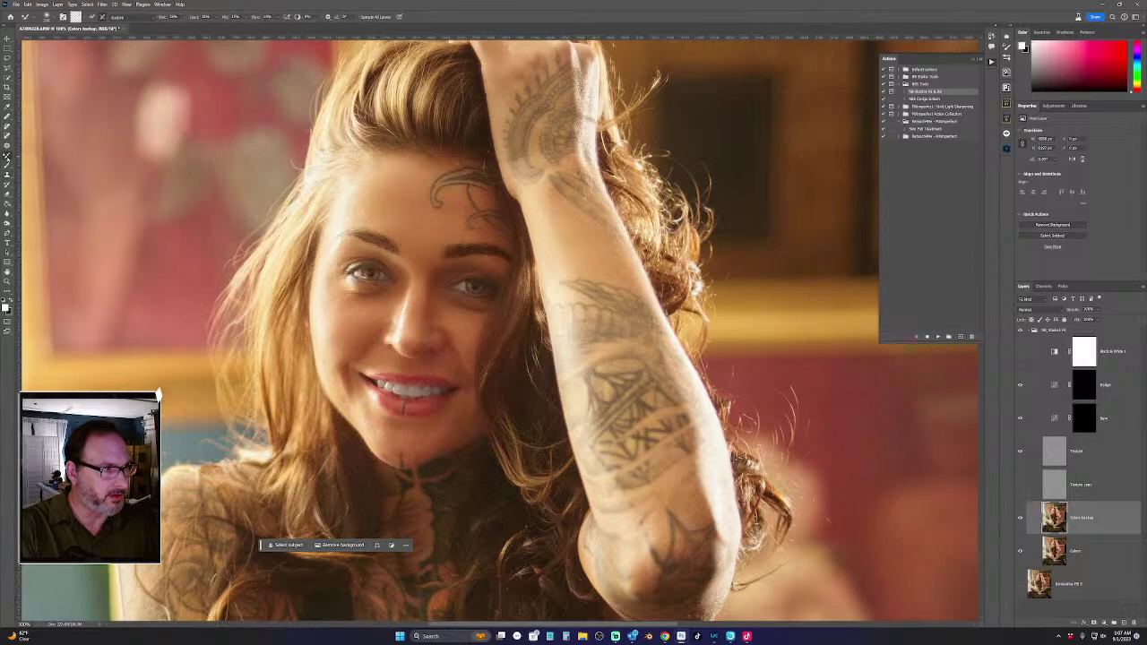
pyautogui.press(']')
pyautogui.press(']')
pyautogui.press(']')
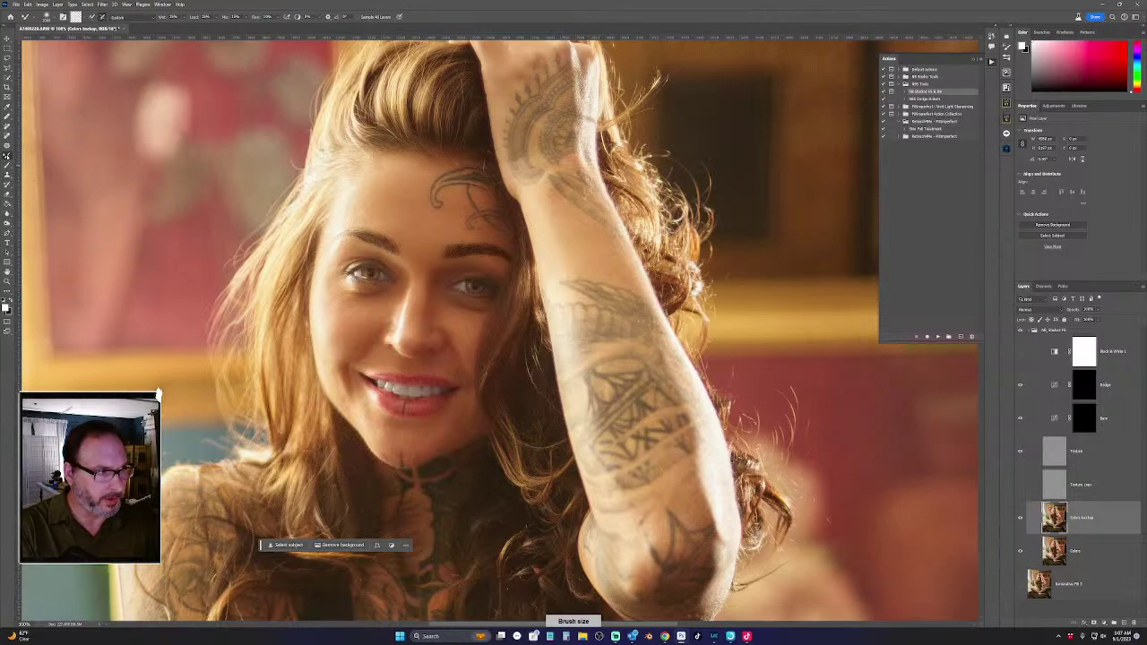
pyautogui.press('[')
pyautogui.press('[')
pyautogui.press('[')
pyautogui.press('[')
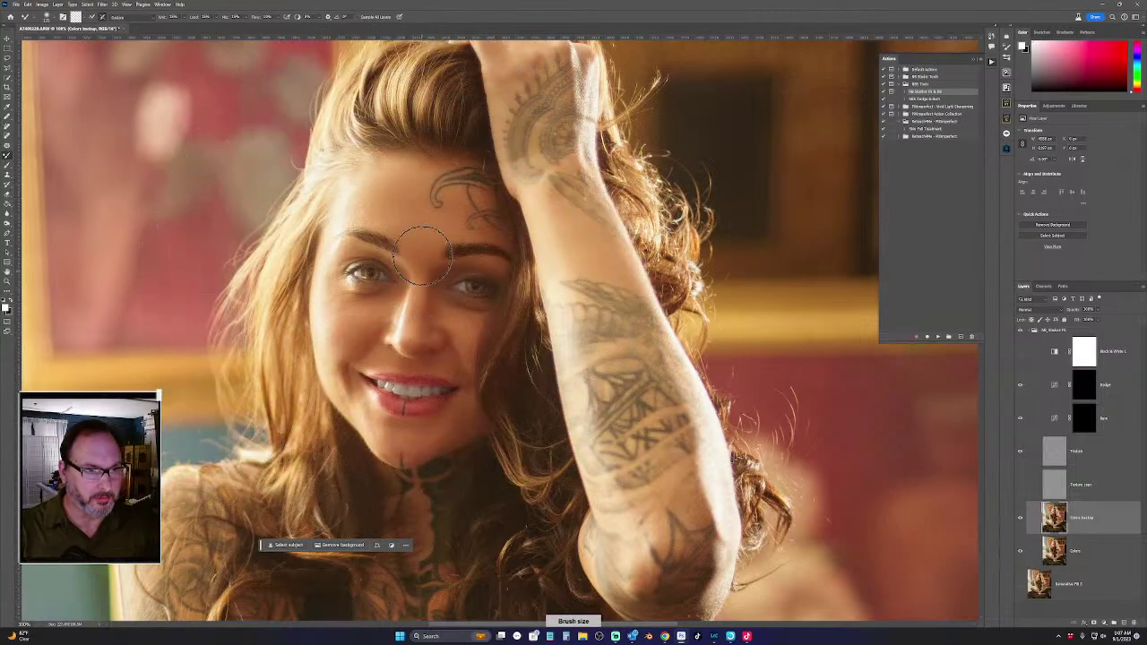
# Shrink the Mixer Brush to a small tip that fits the forehead skin between the tattoo and the eyebrows
pyautogui.press('[')
pyautogui.press('[')
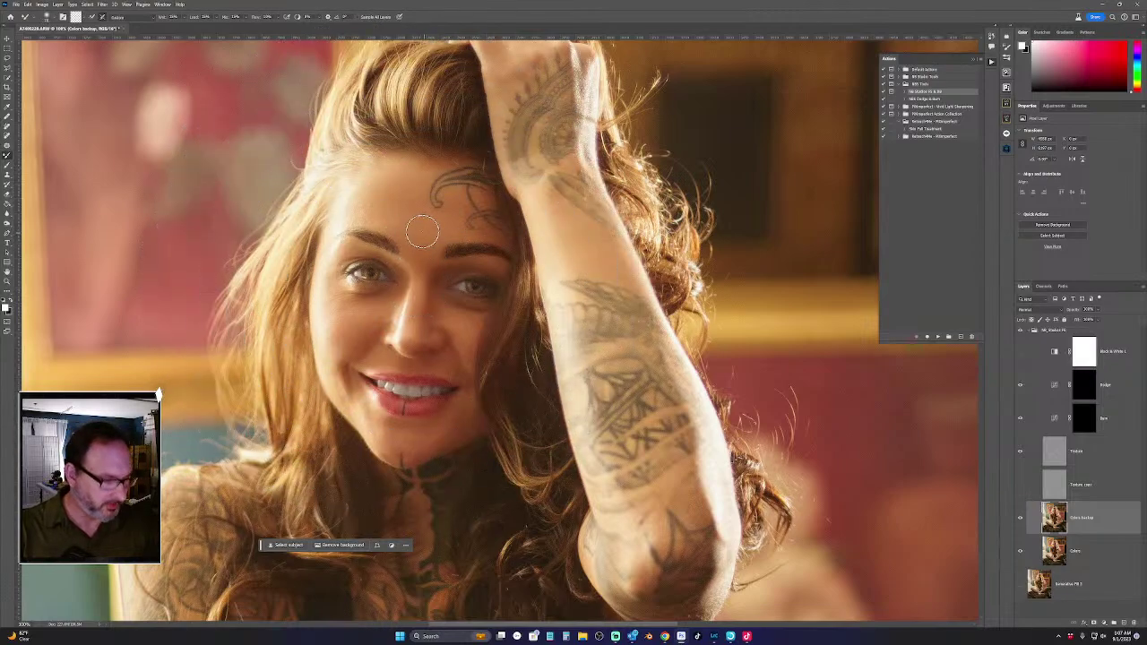
pyautogui.moveTo(422, 232); pyautogui.dragTo(433, 268)
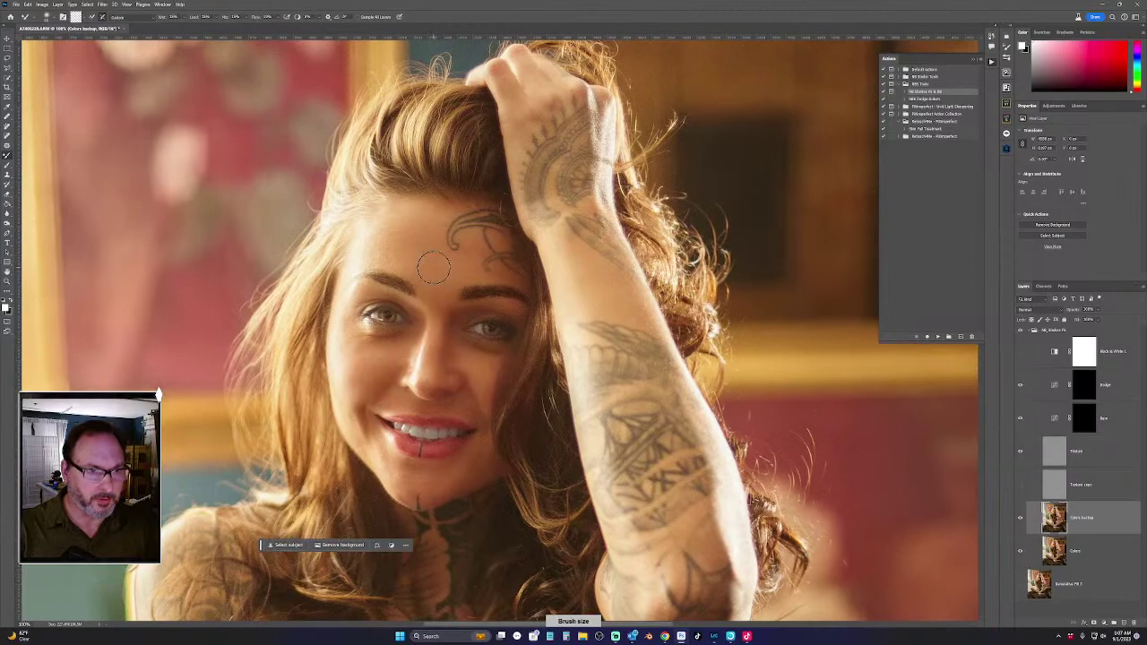
pyautogui.press(']')
pyautogui.press(']')
pyautogui.press(']')
pyautogui.press(']')
pyautogui.press(']')
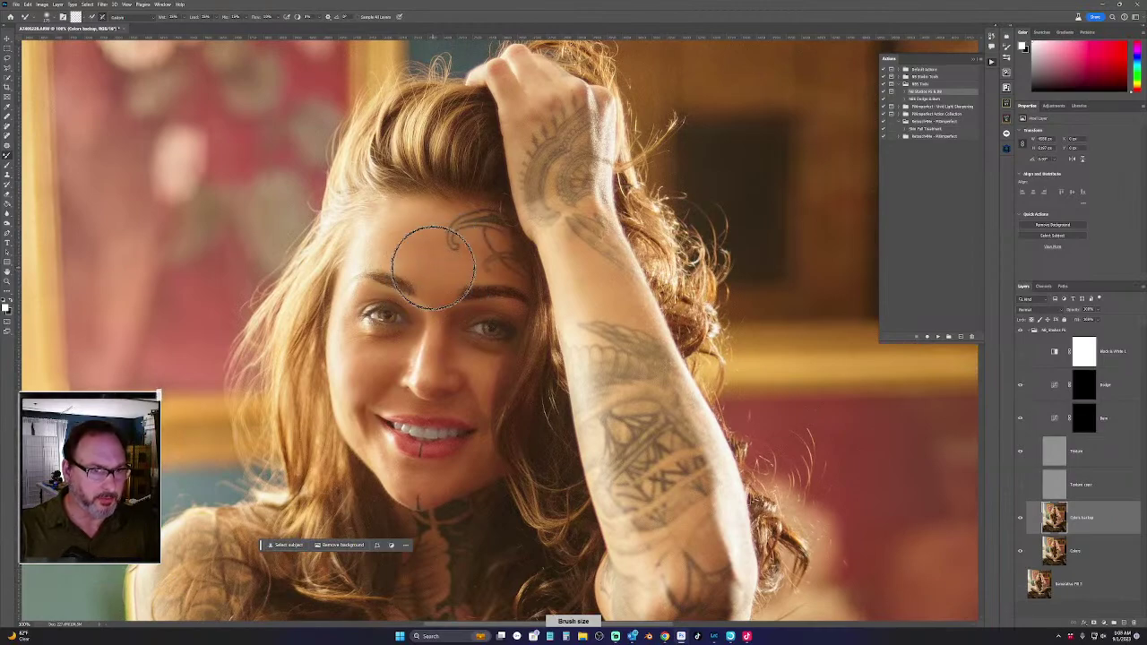
pyautogui.press('[')
pyautogui.press('[')
pyautogui.press('[')
pyautogui.press('[')
pyautogui.press('[')
pyautogui.press('[')
pyautogui.moveTo(479, 264); pyautogui.dragTo(446, 305)
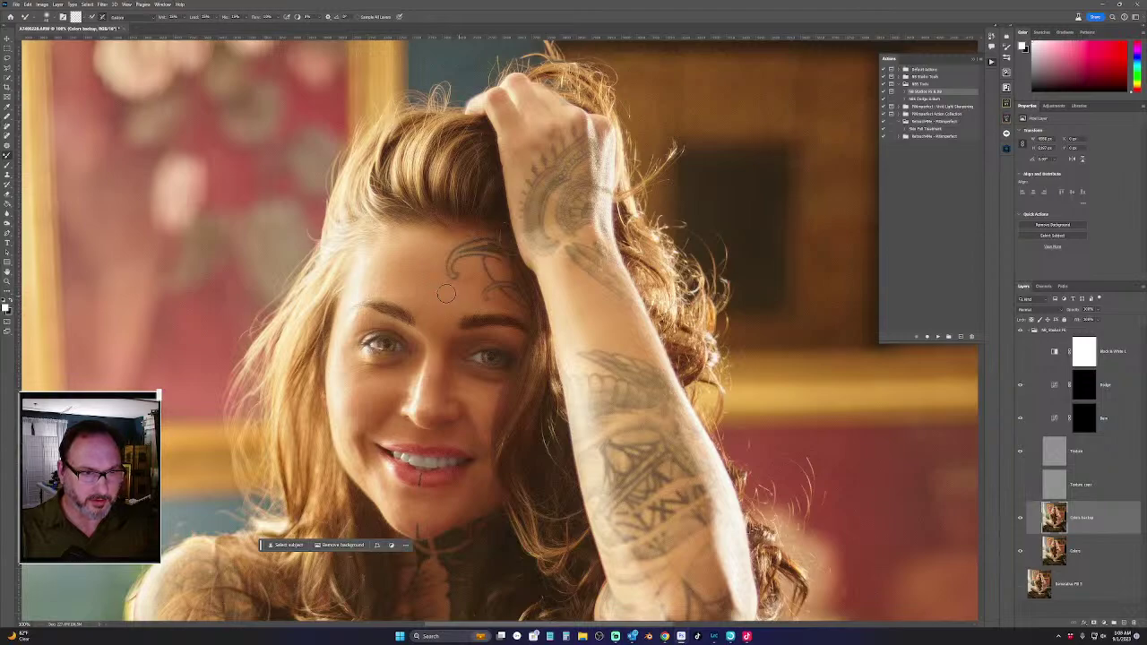
# Examine the skin tones on the woman's forehead and between her eyebrows up close
pyautogui.scroll(2, 458, 308)
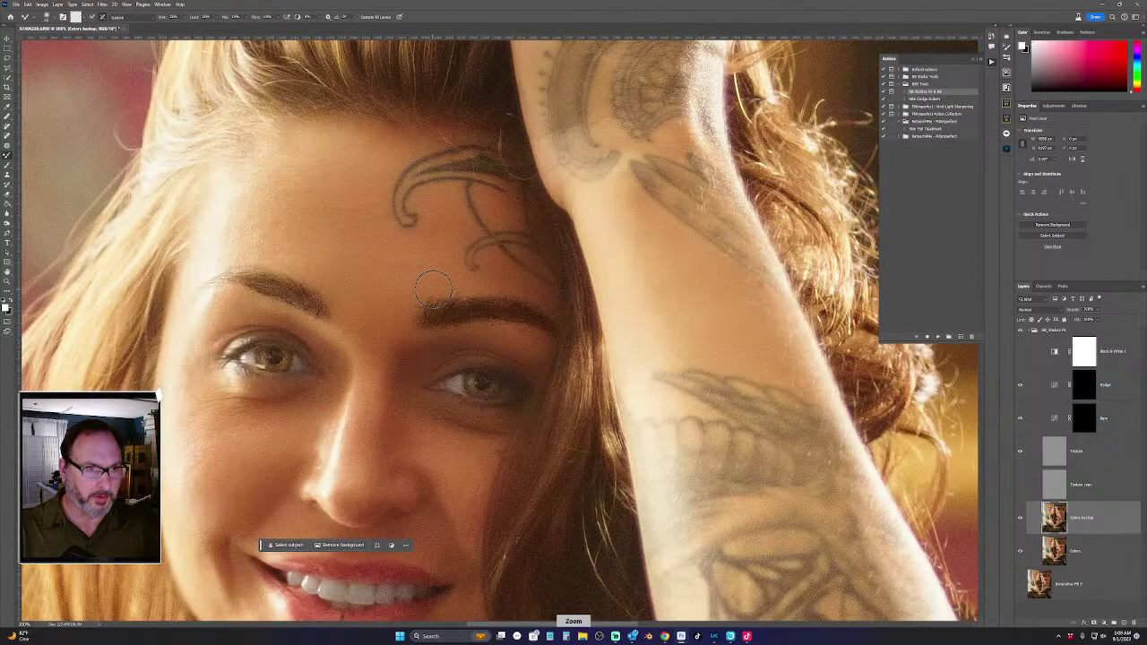
pyautogui.hscroll(-1, 431, 292)
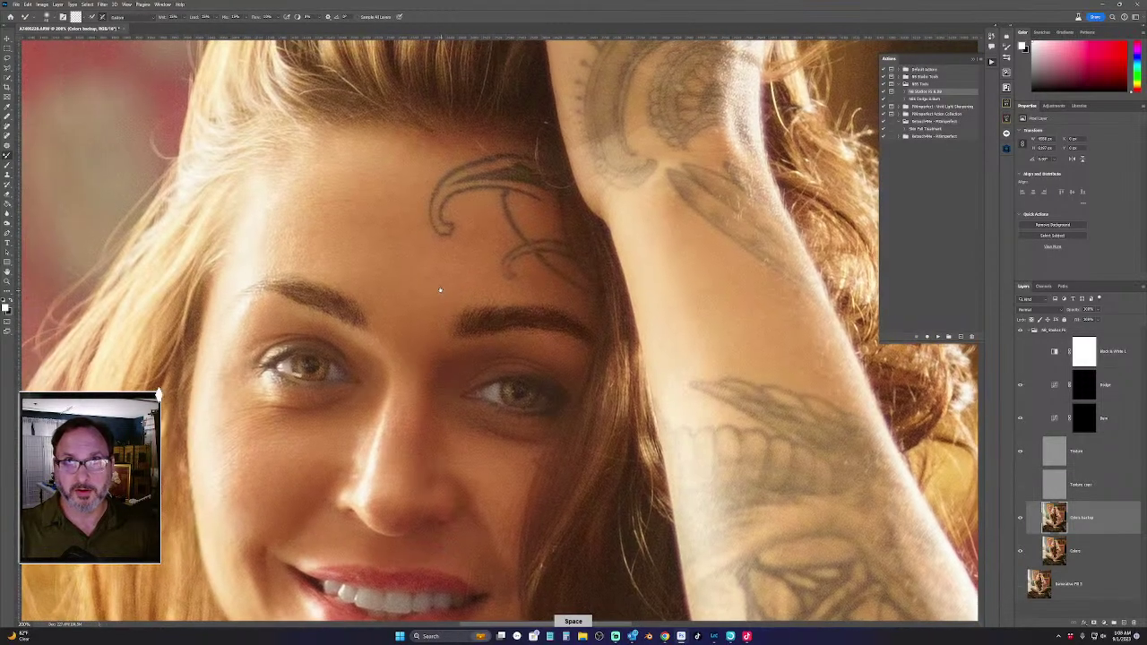
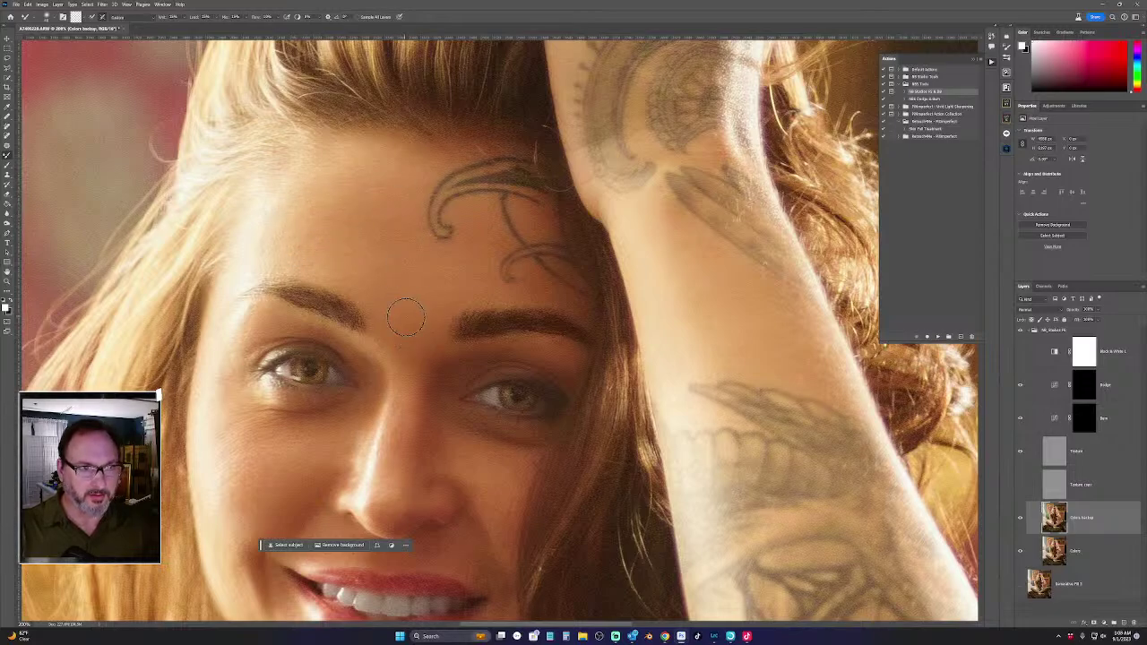
pyautogui.hotkey('ctrl', '-')
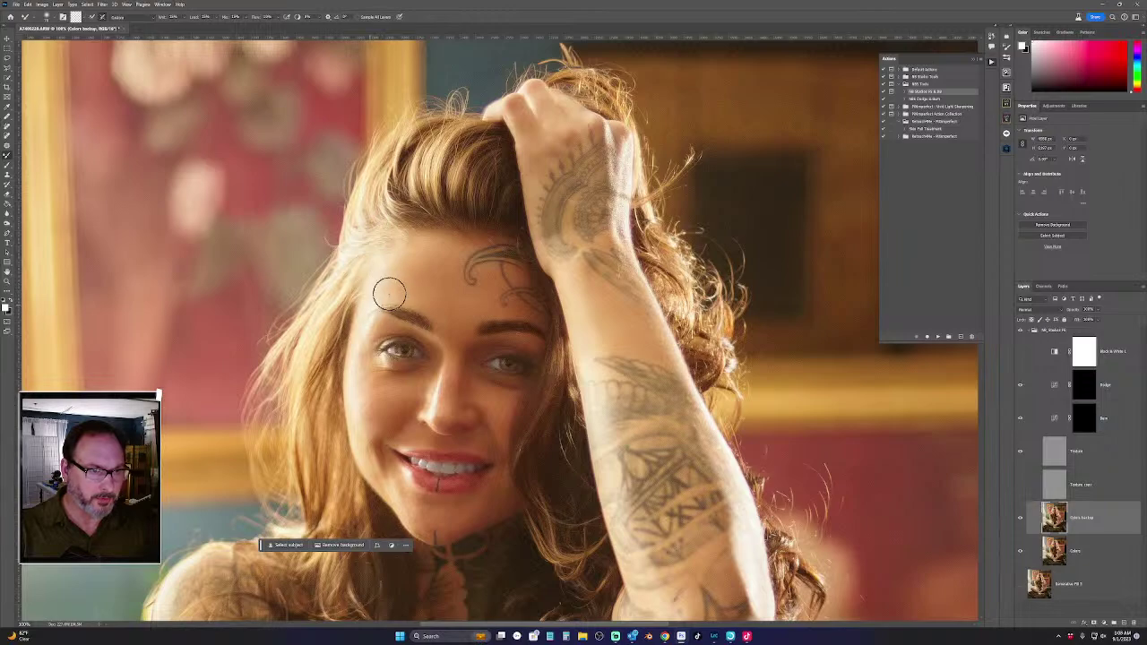
# Smooth the skin tones on the forehead and around the brow with the Mixer Brush, adjusting the brush size to each area
pyautogui.press('[')
pyautogui.press('[')
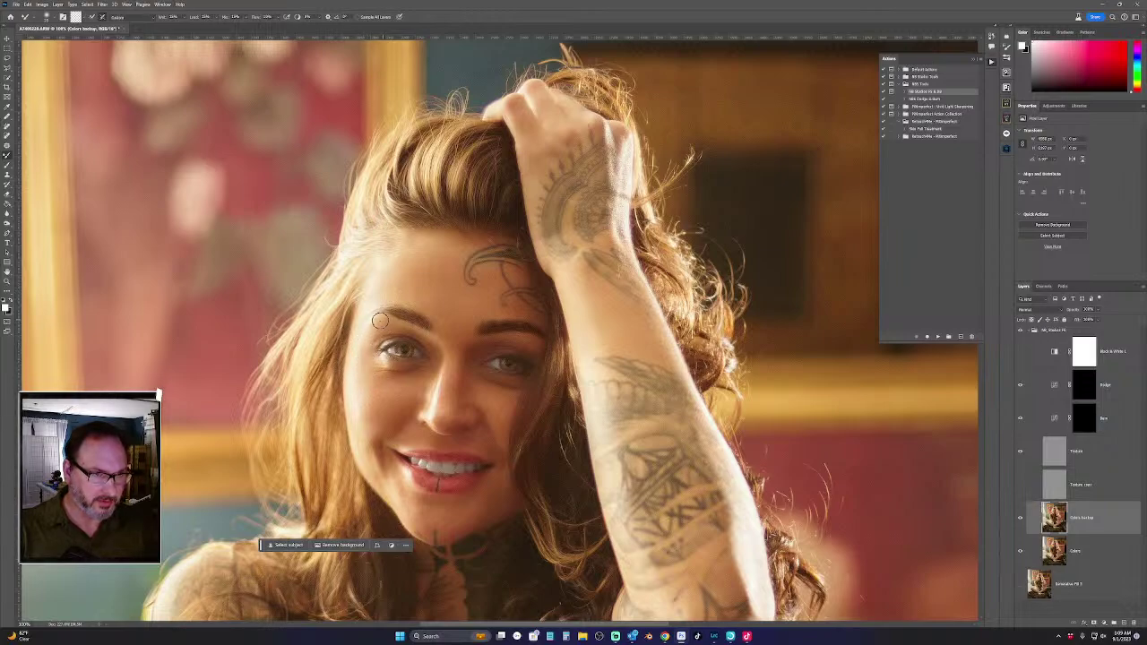
pyautogui.press(']')
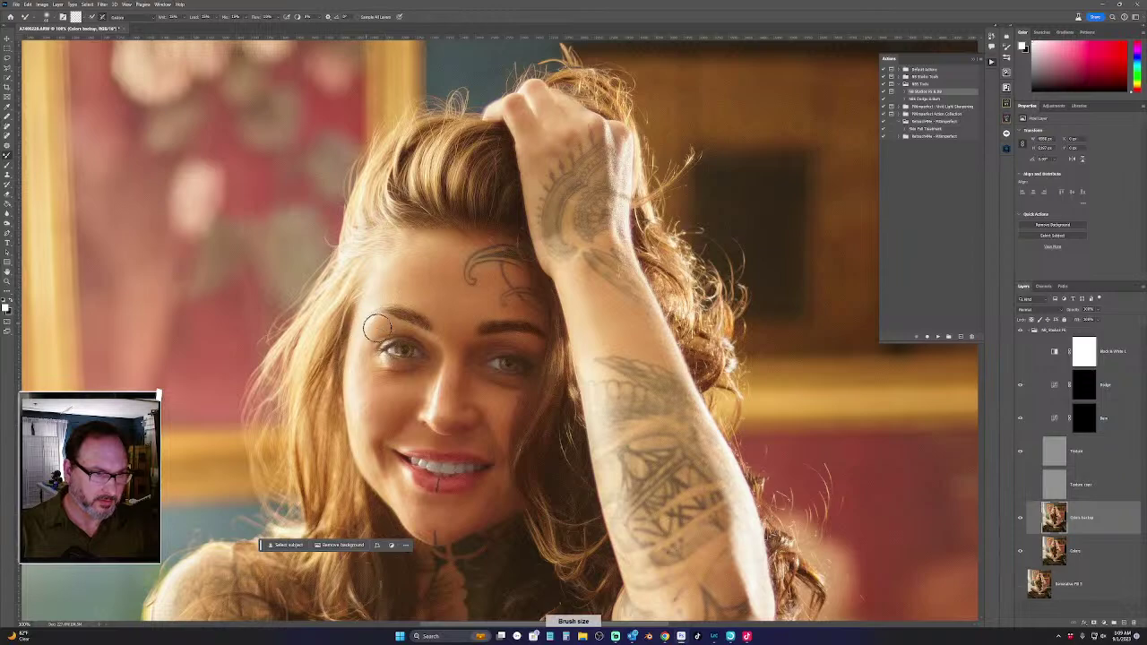
pyautogui.press(']')
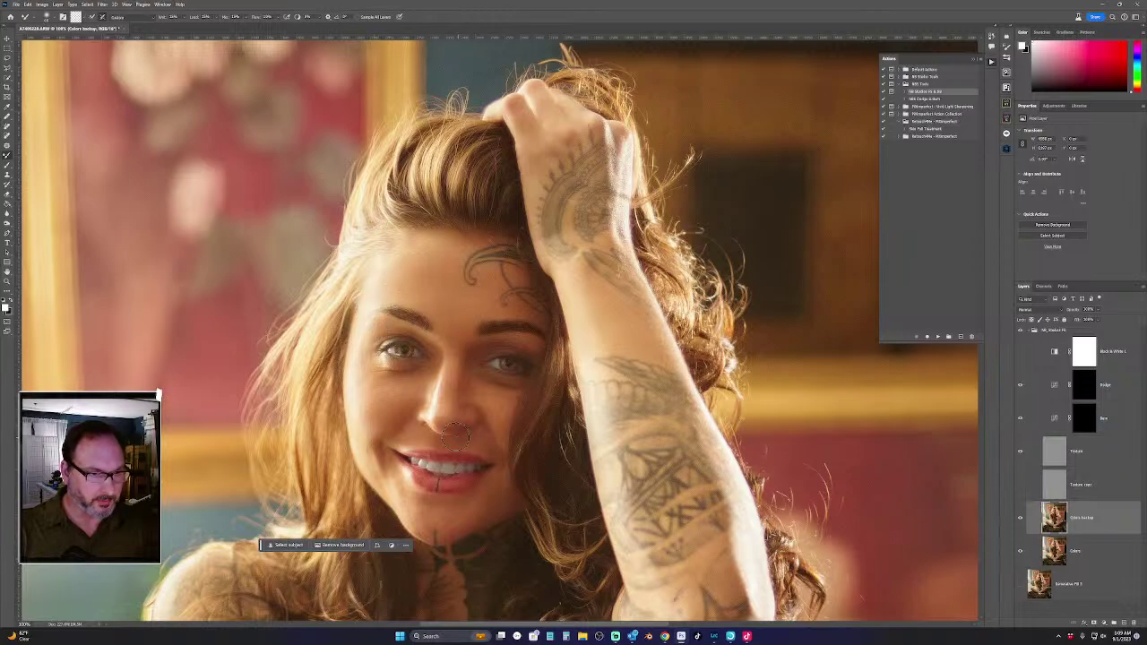
# Blend the skin tones on the cheeks, around the mouth and on the chin with the Mixer Brush, varying the brush size
pyautogui.scroll(-2, 427, 427)
pyautogui.hscroll(-1, 428, 427)
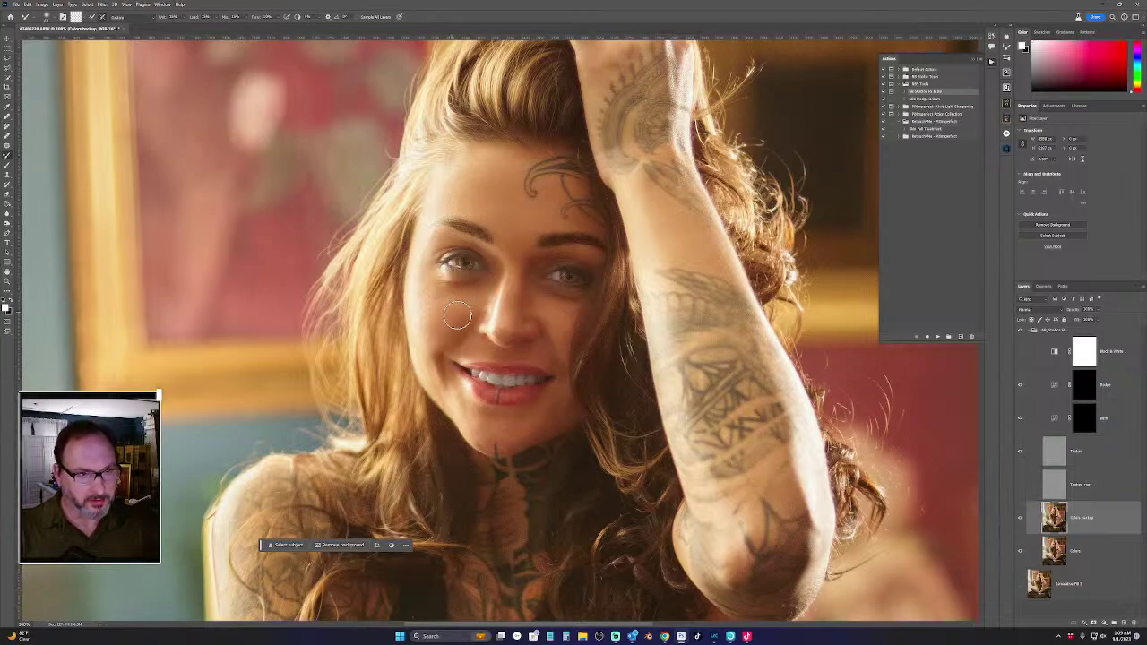
pyautogui.press(']')
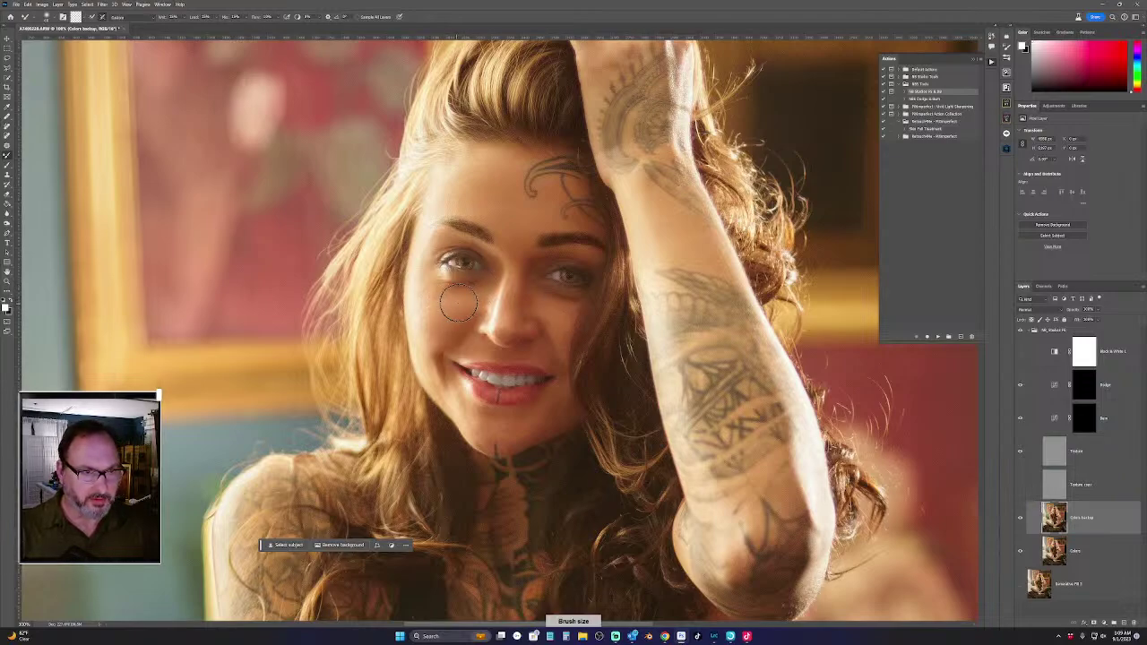
pyautogui.press('[')
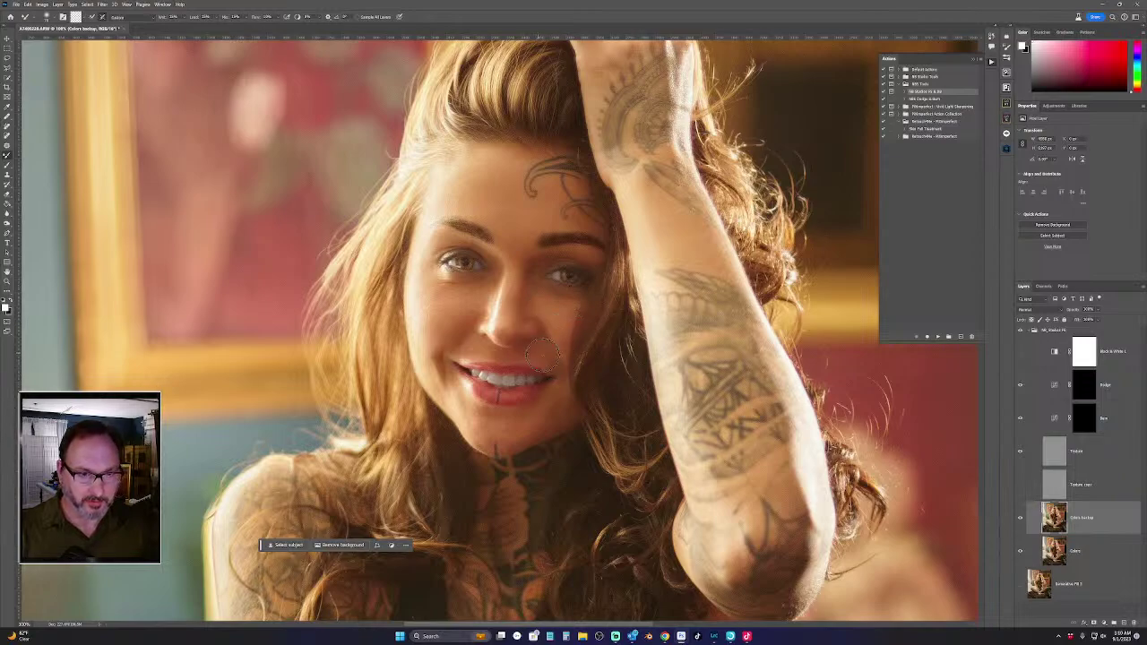
pyautogui.press('[')
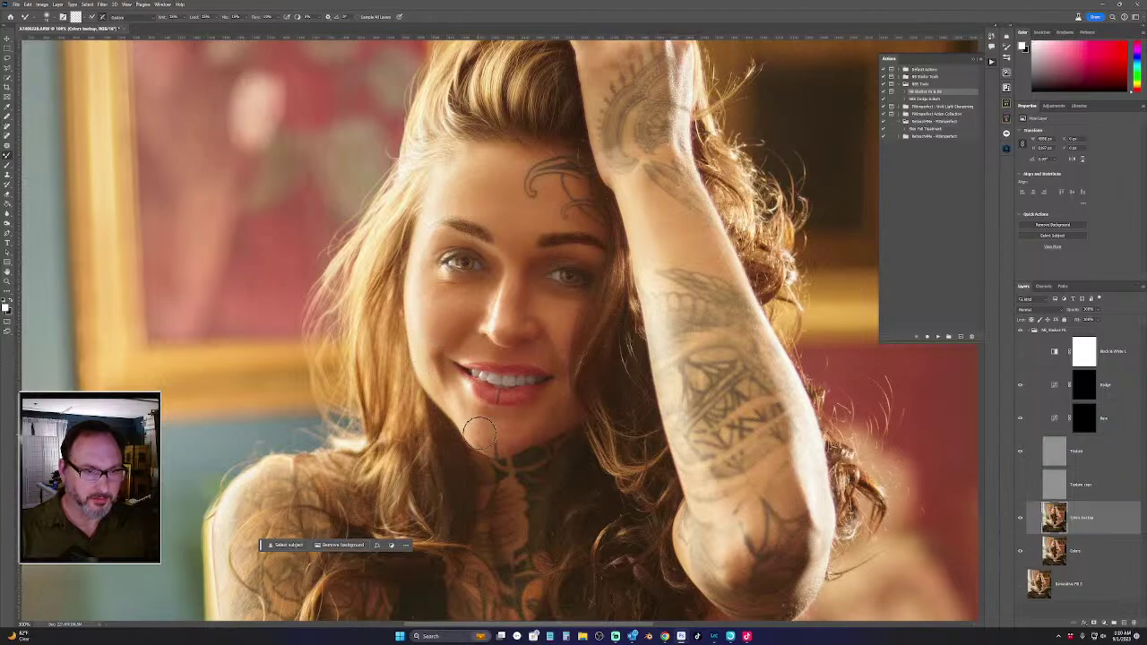
pyautogui.press('[')
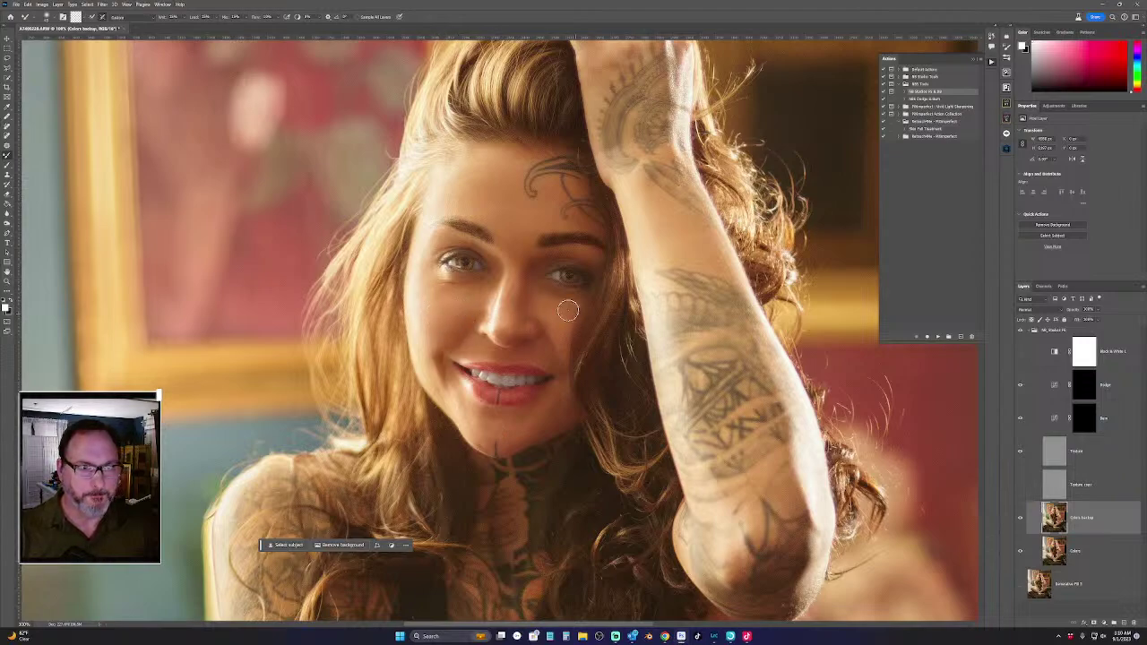
# Compare the portrait with and without the Colors backup layer to judge the blended skin tones
pyautogui.moveTo(569, 310); pyautogui.dragTo(487, 294)
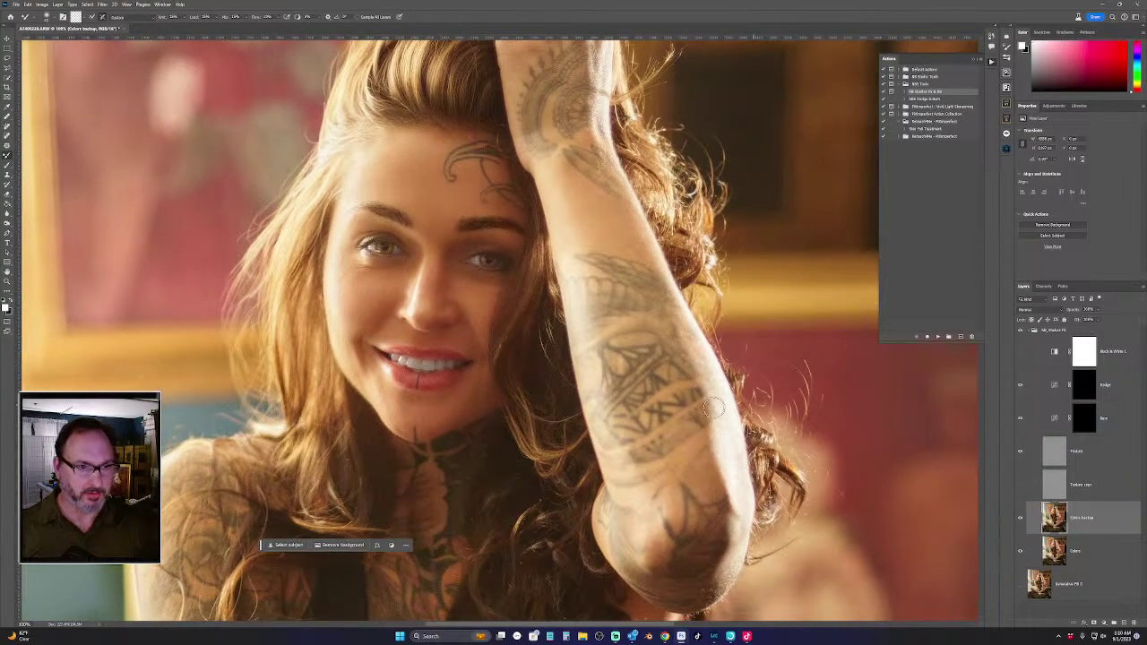
pyautogui.moveTo(566, 356)
pyautogui.mouseDown()
pyautogui.moveTo(600, 360)
pyautogui.moveTo(607, 381)
pyautogui.moveTo(609, 367)
pyautogui.mouseUp()
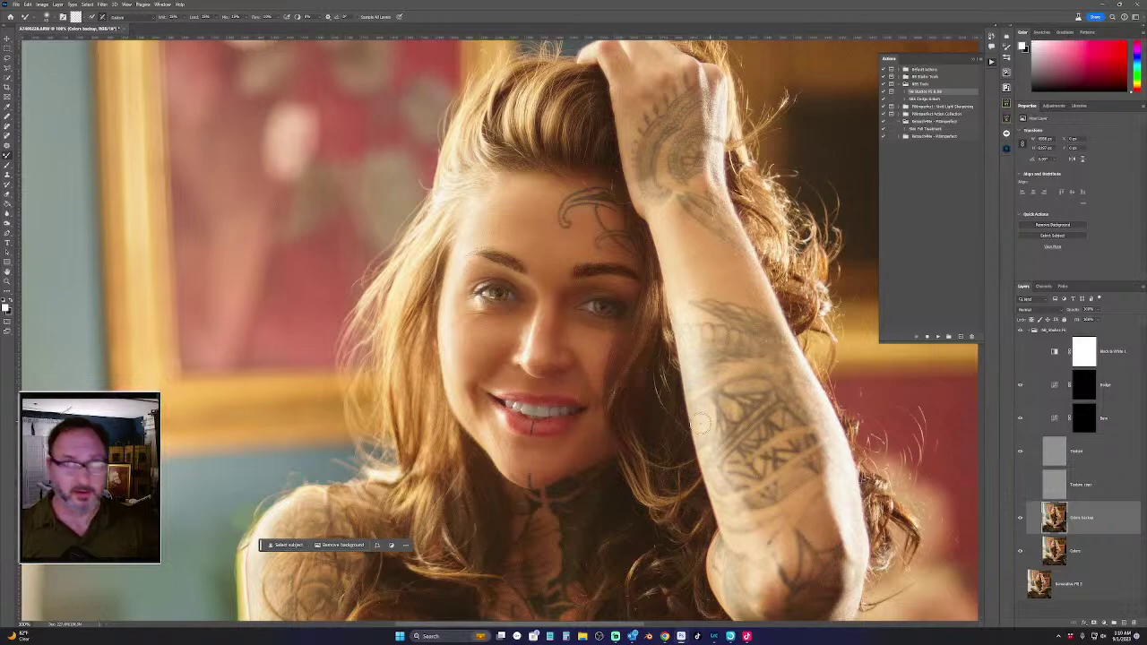
pyautogui.click(1020, 519)
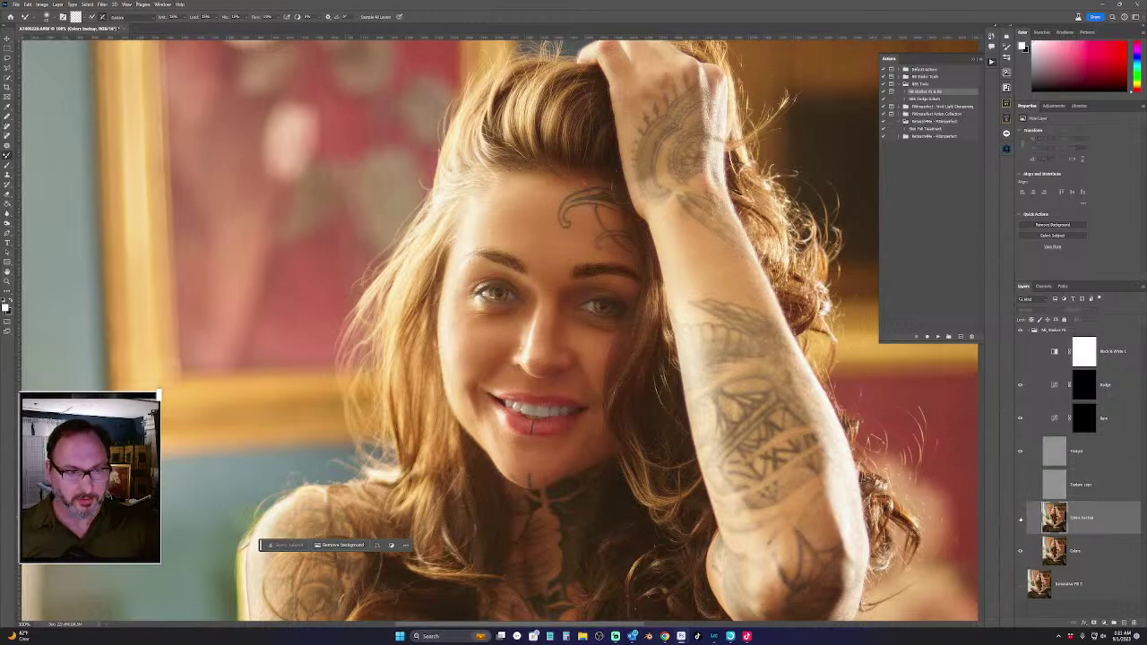
pyautogui.click(1021, 519)
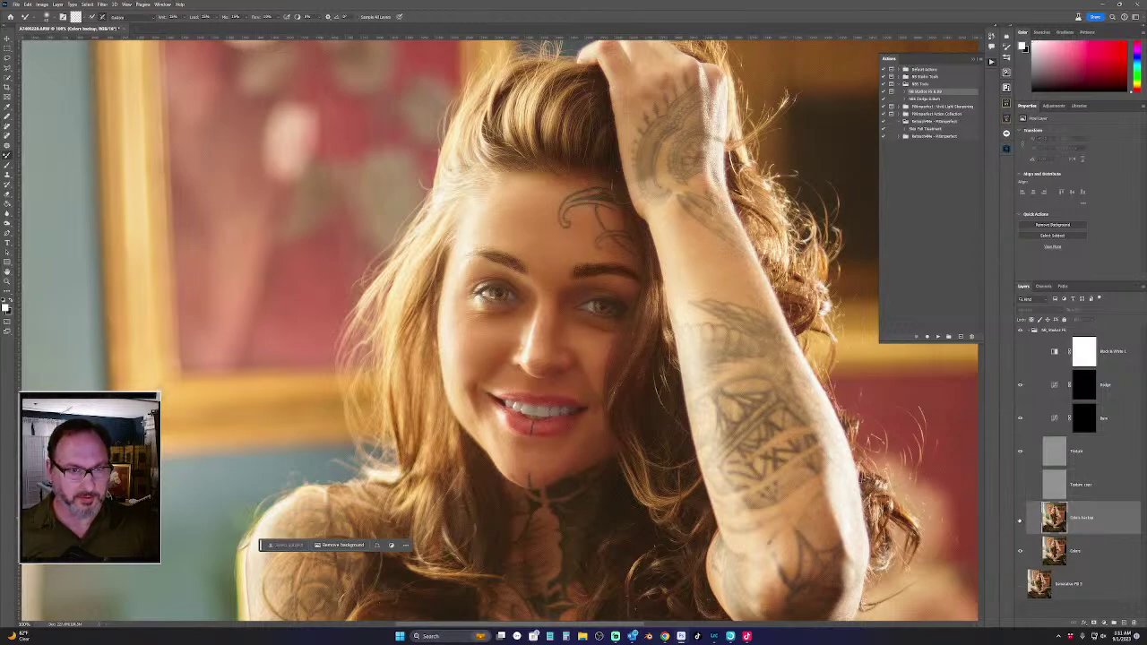
pyautogui.click(1020, 519)
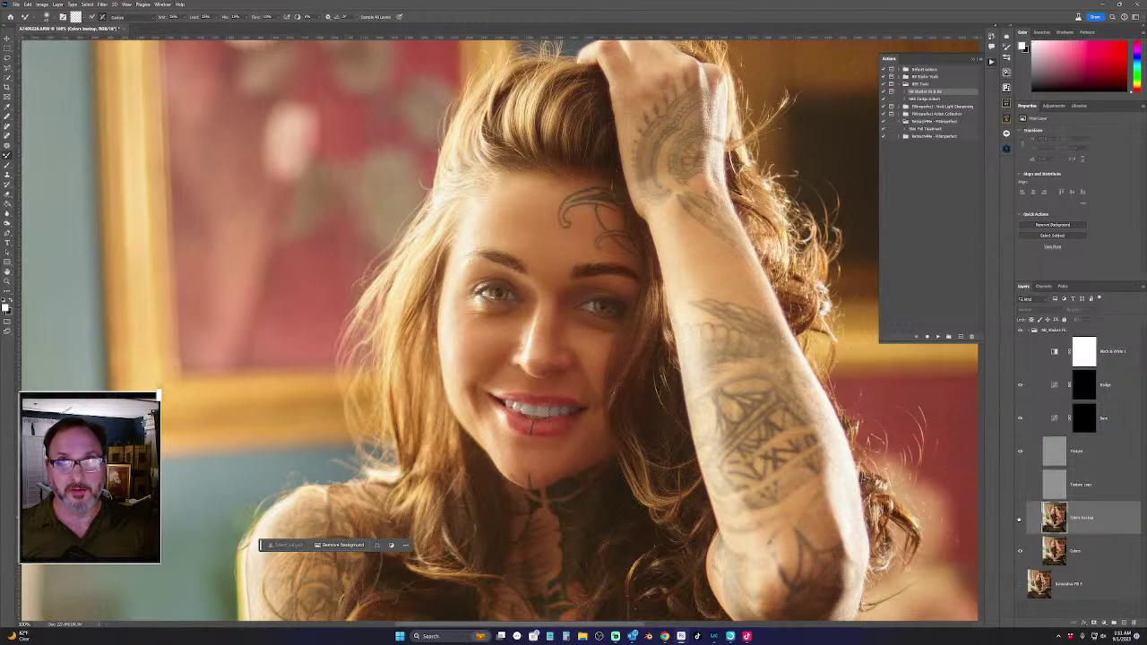
pyautogui.click(1020, 519)
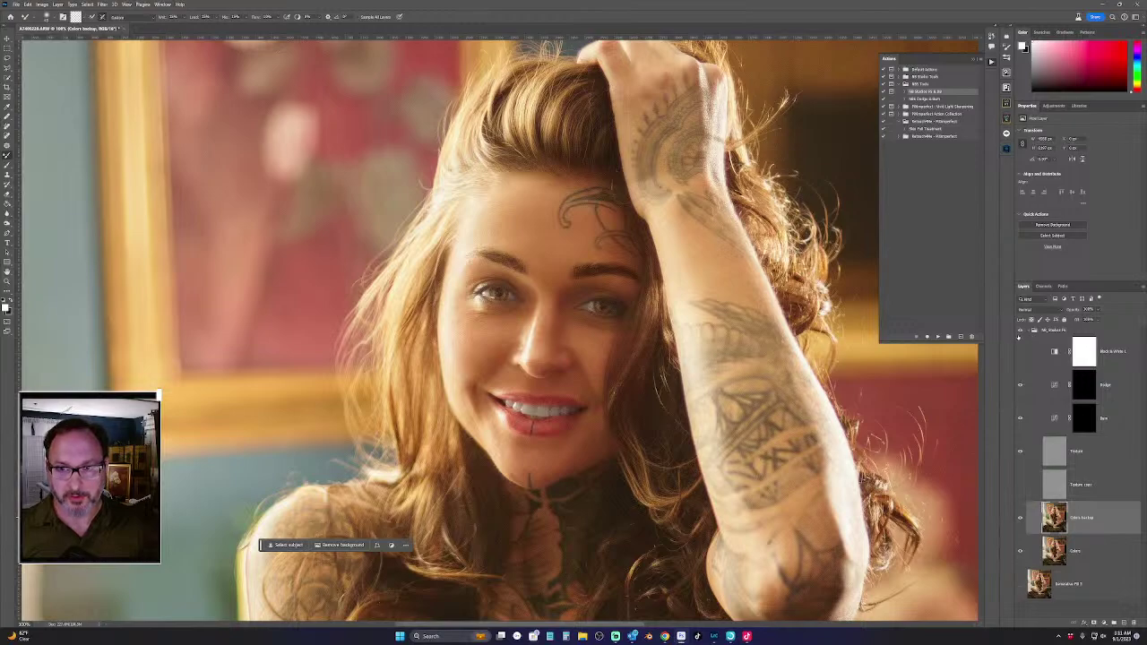
# Compare the portrait before and after the whole retouching group, examining the forehead, eyes and cheeks up close
pyautogui.click(1021, 331)
pyautogui.click(1021, 331)
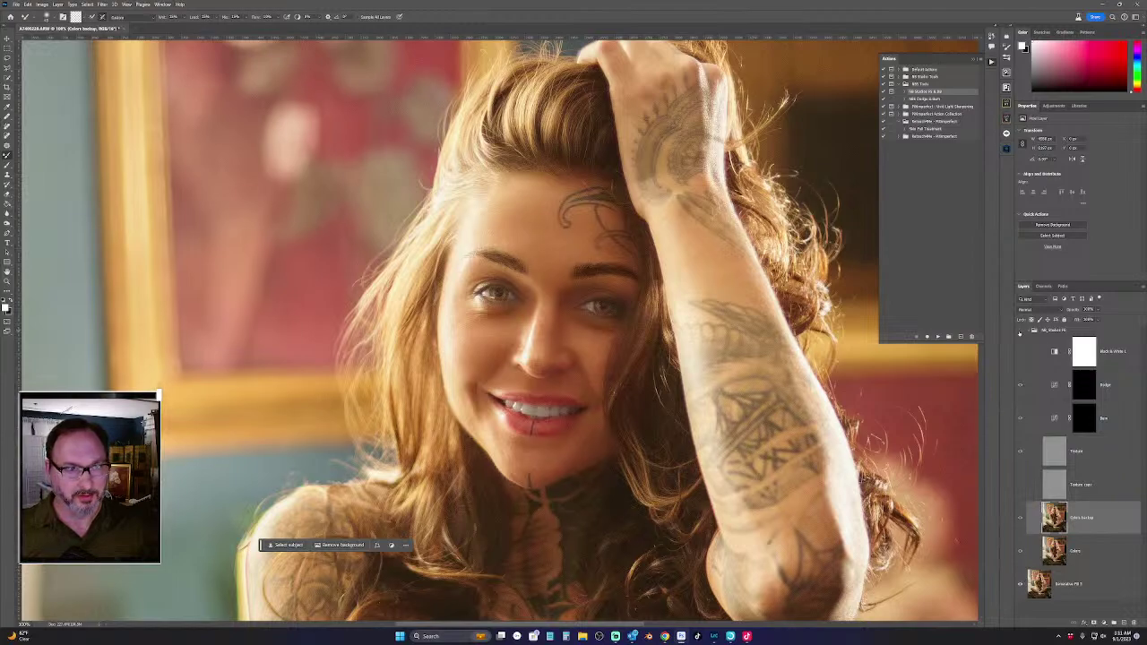
pyautogui.scroll(5, 556, 249)
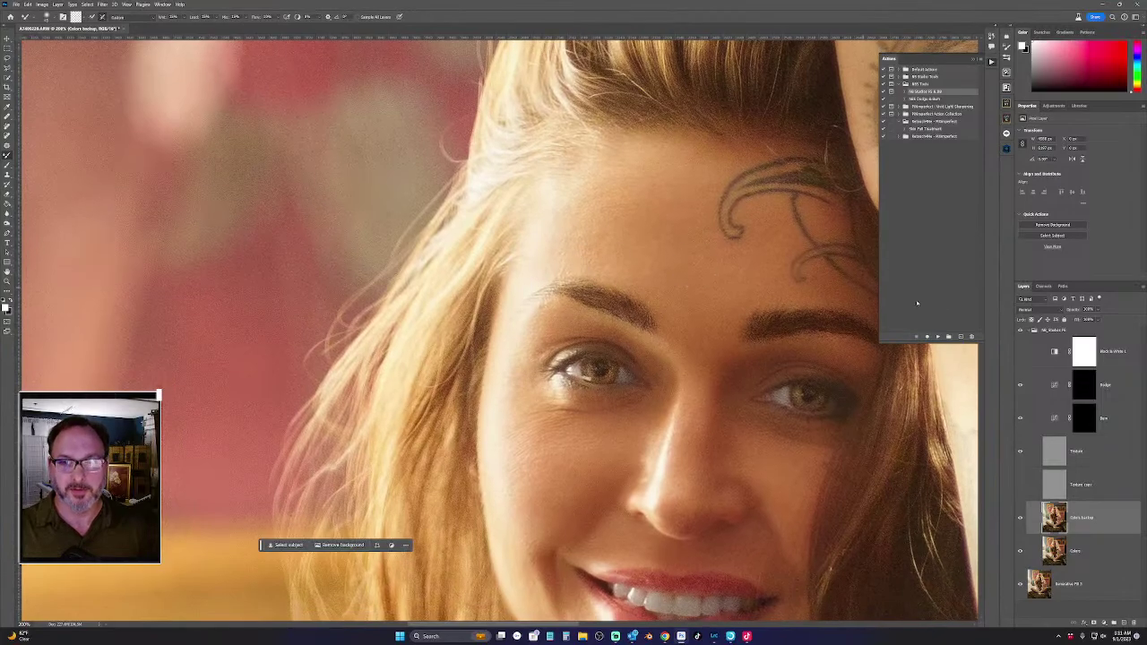
pyautogui.click(1021, 330)
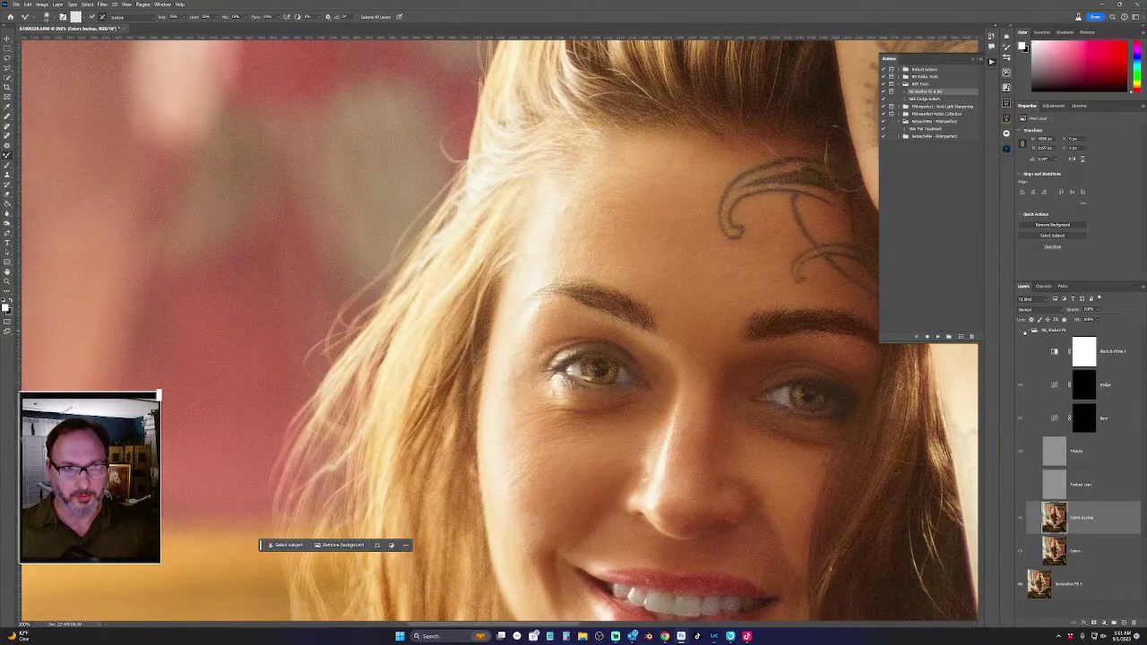
pyautogui.click(1021, 330)
pyautogui.click(1021, 330)
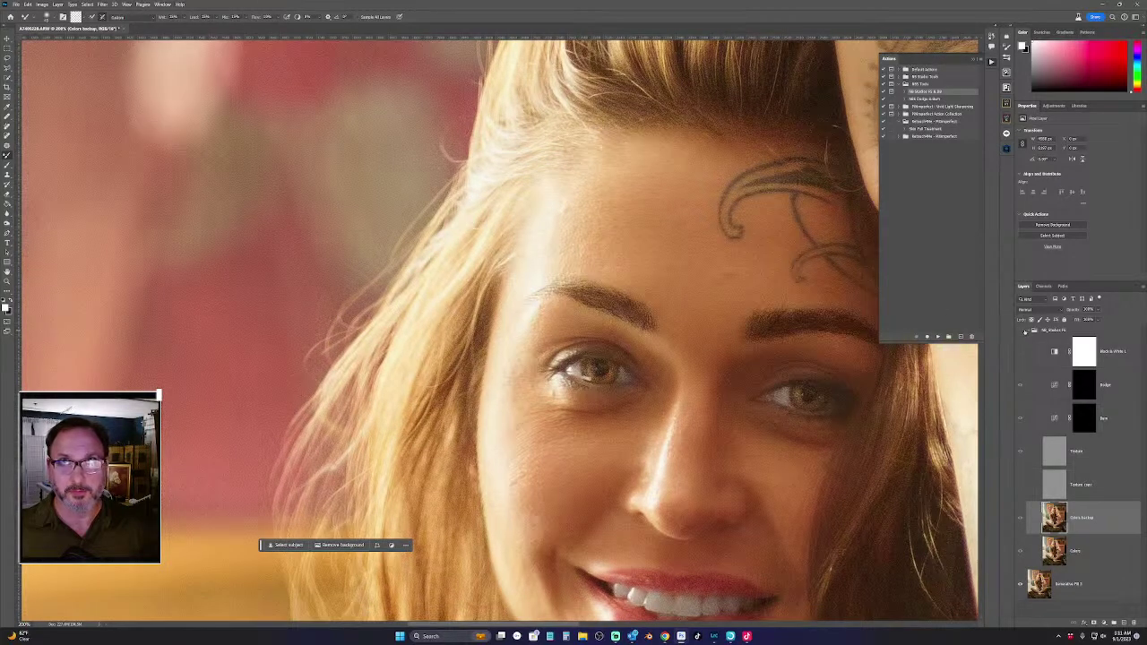
pyautogui.click(1021, 330)
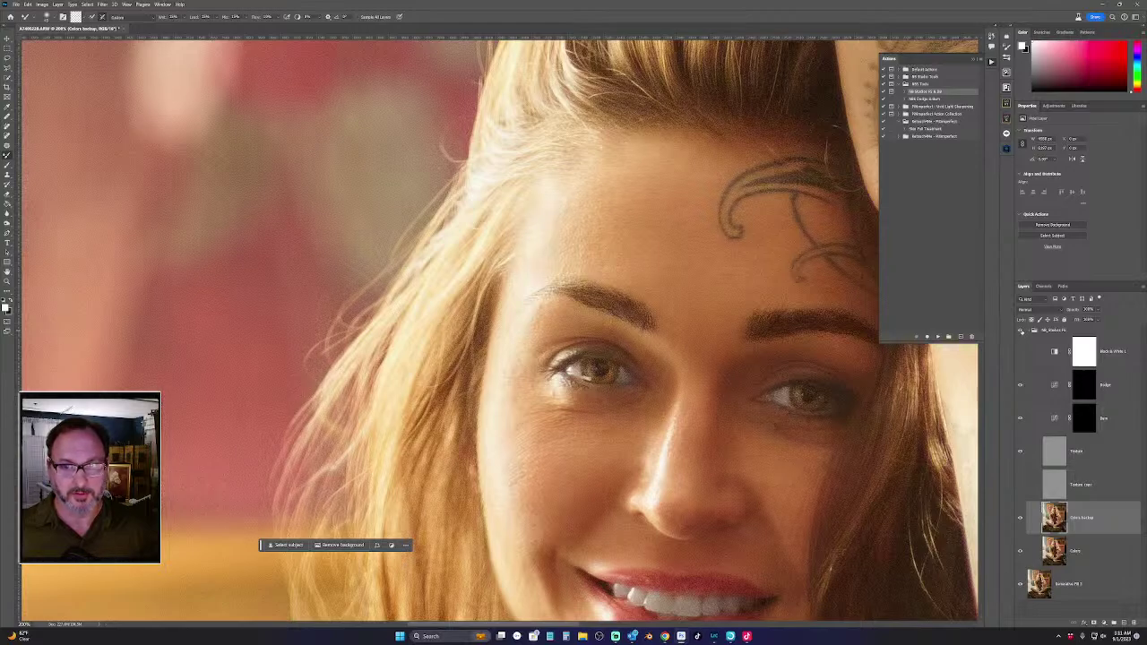
pyautogui.click(1021, 330)
pyautogui.click(1021, 330)
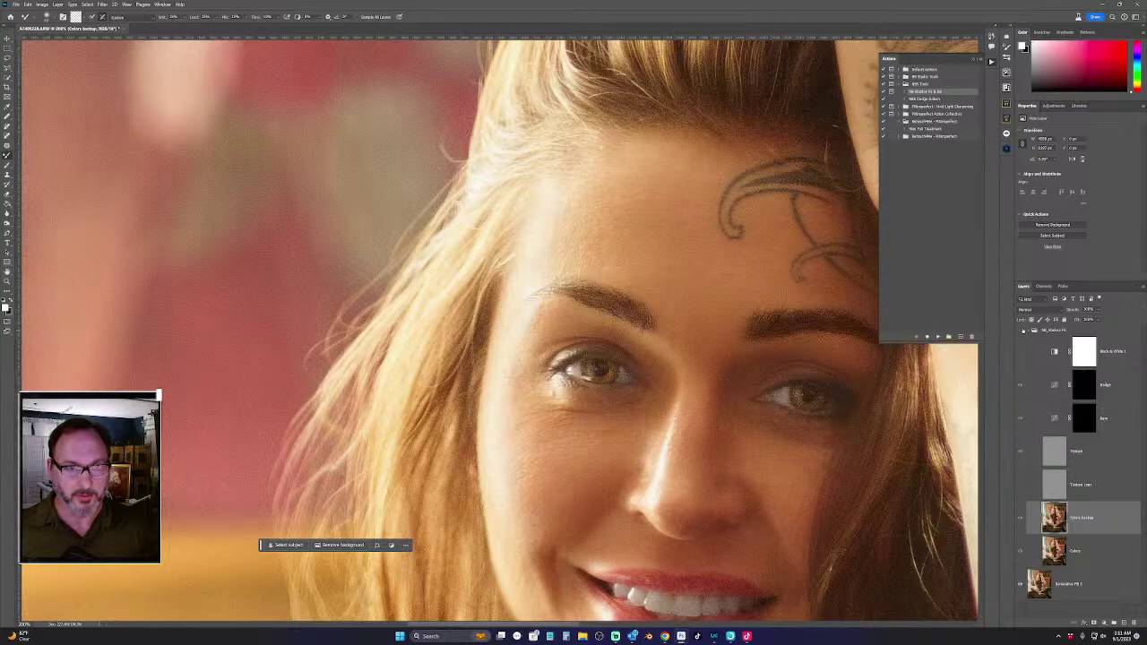
pyautogui.click(1022, 330)
pyautogui.click(1022, 330)
pyautogui.click(1022, 330)
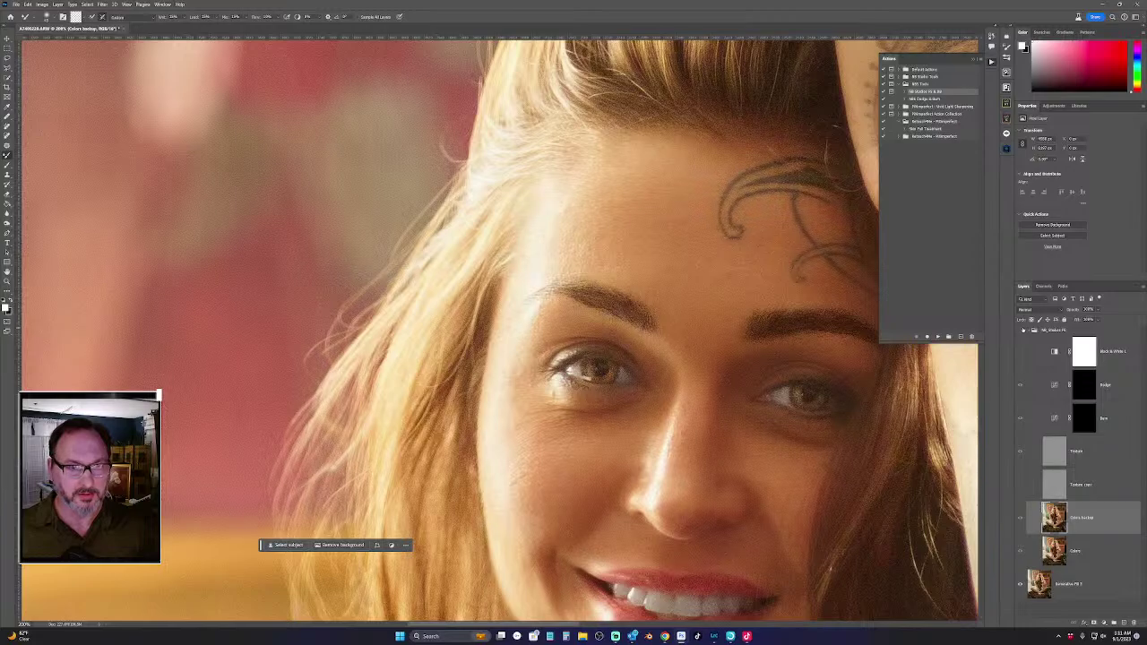
pyautogui.click(1022, 330)
pyautogui.click(1022, 330)
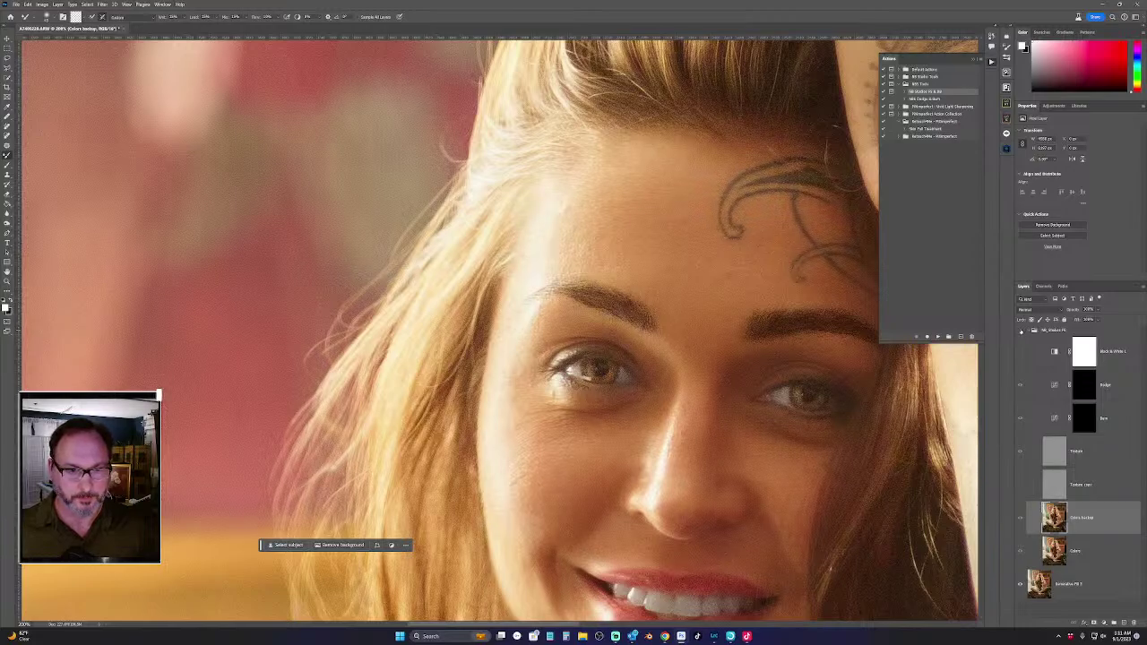
pyautogui.click(1022, 330)
pyautogui.click(1022, 330)
pyautogui.click(1022, 329)
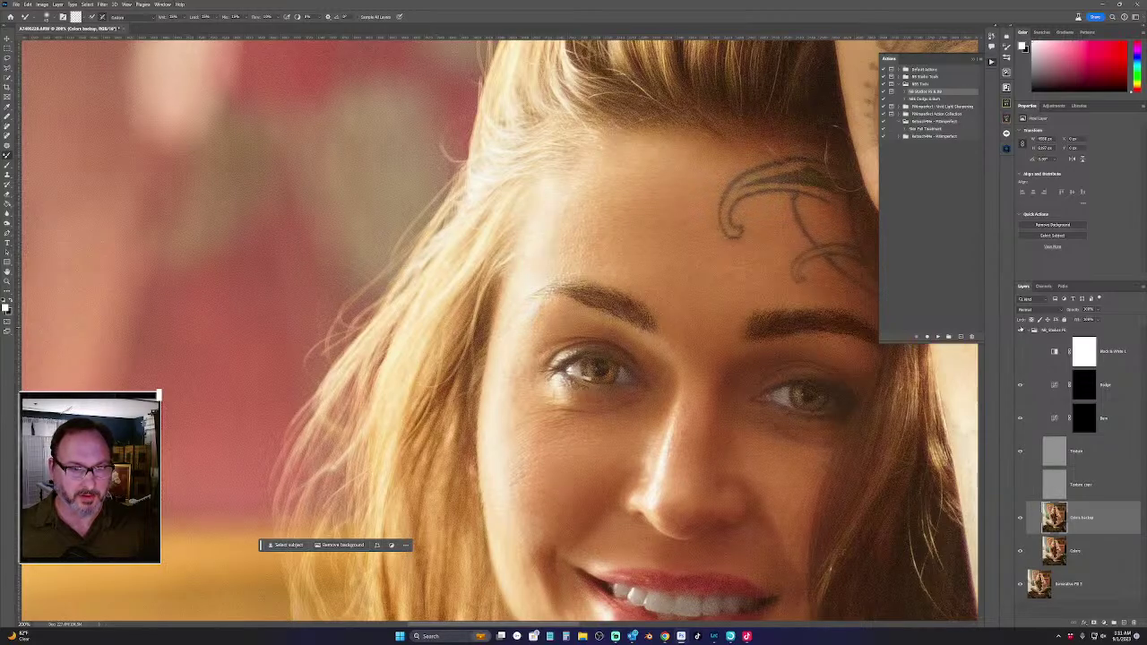
pyautogui.click(1021, 330)
pyautogui.click(1022, 330)
pyautogui.click(1022, 330)
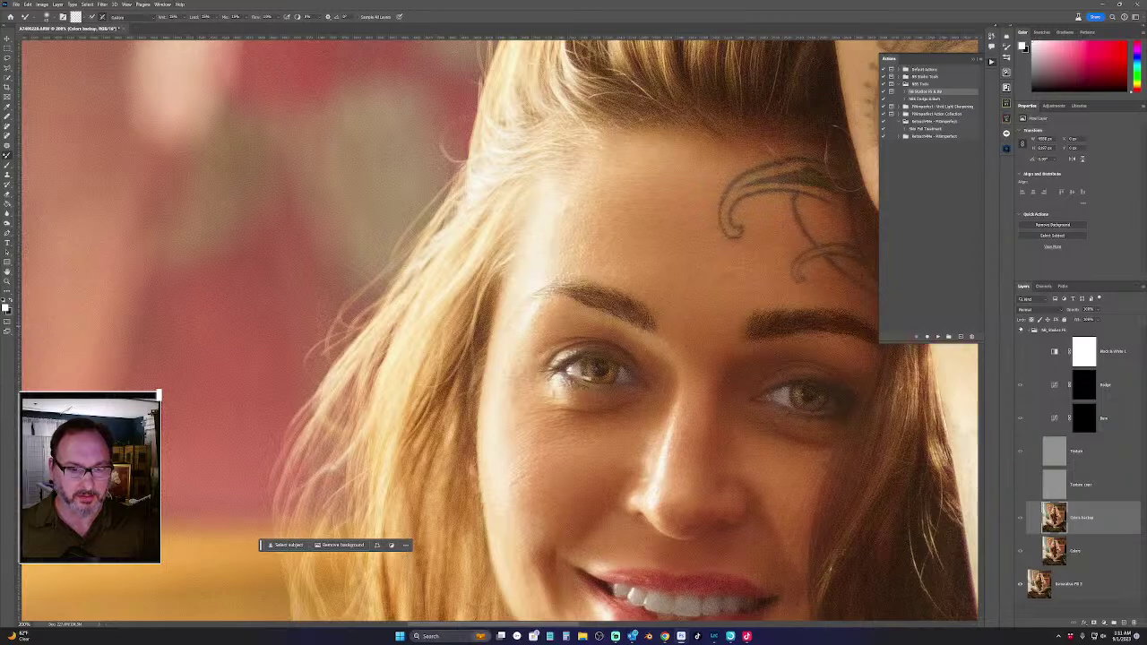
pyautogui.click(1022, 330)
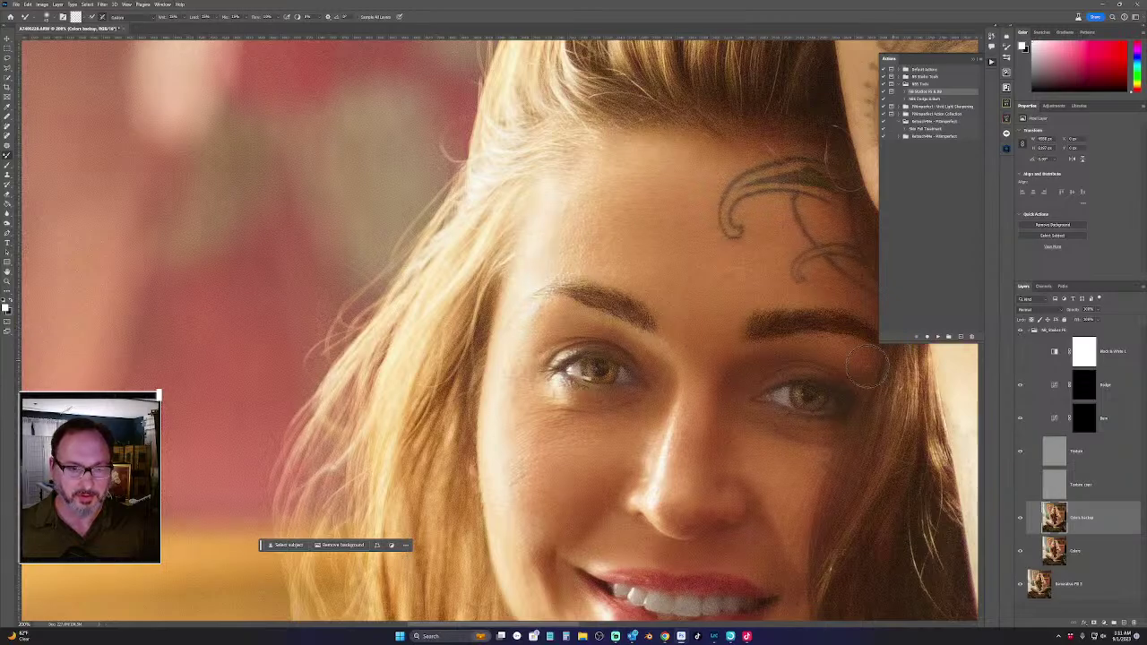
# Compare the retouching group's before and after in a wider view of the head, arm and background
pyautogui.hotkey('ctrl', '0')
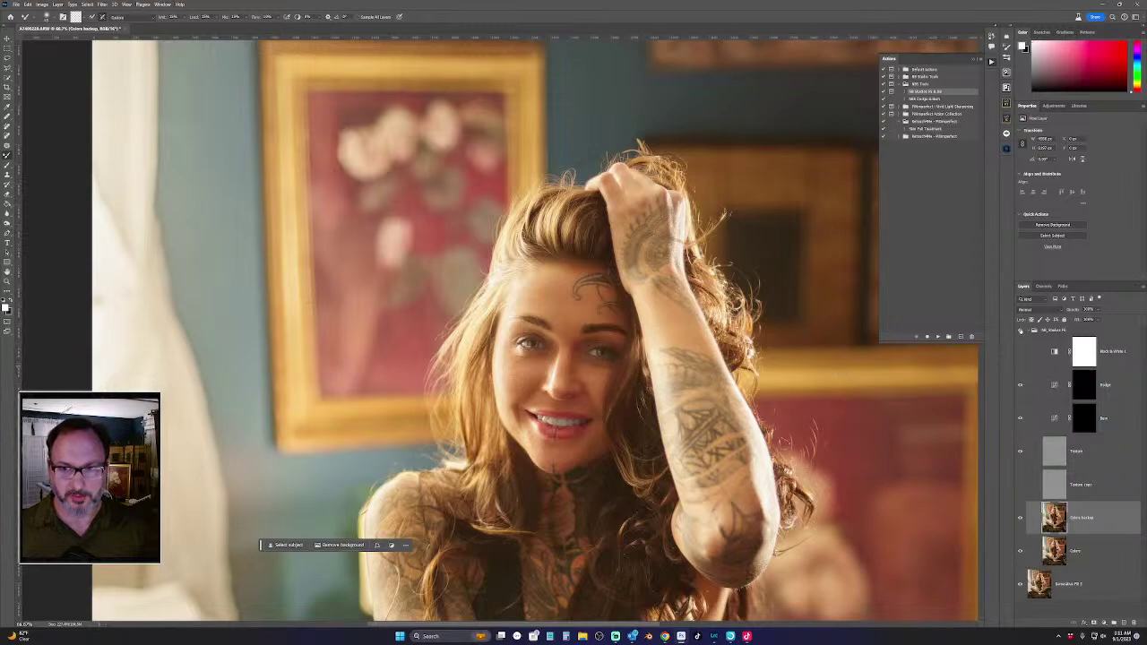
pyautogui.click(1022, 329)
pyautogui.click(1023, 332)
# Examine the retouched skin at several magnifications, from the full figure to a close view of the mouth and chin
pyautogui.press('space')
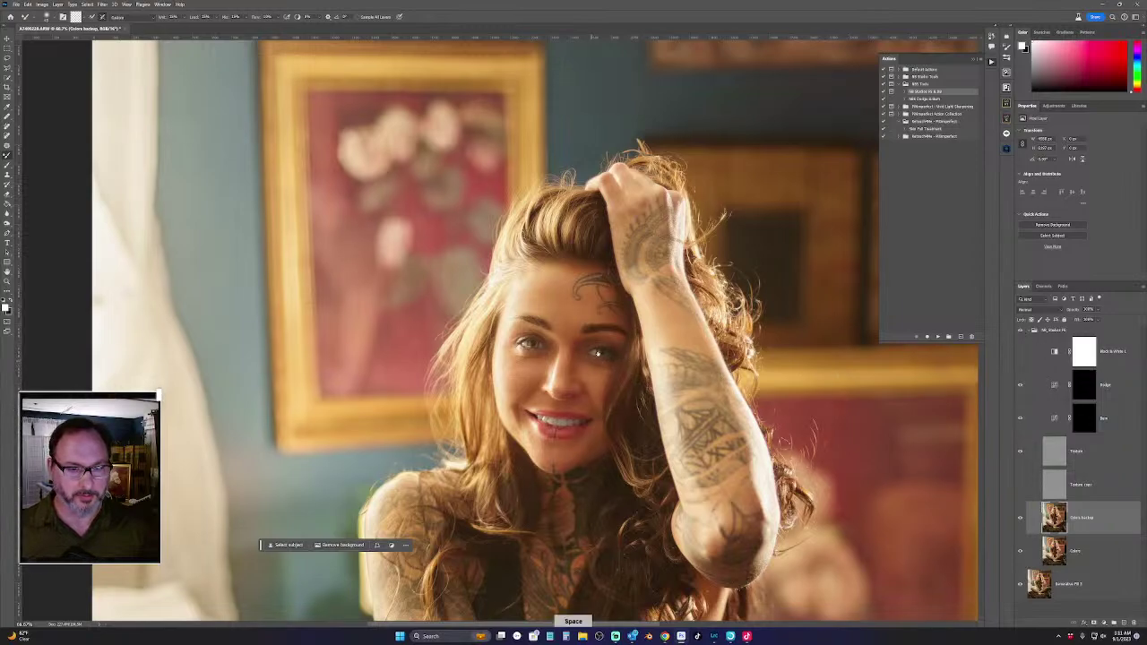
pyautogui.moveTo(590, 364); pyautogui.dragTo(520, 231)
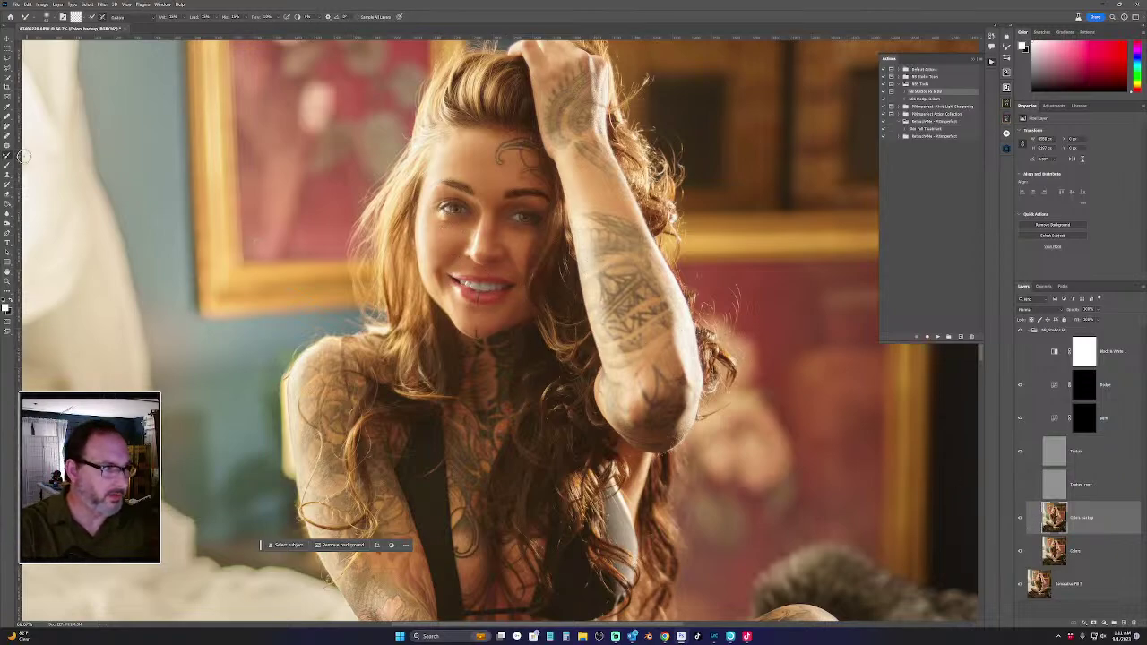
pyautogui.press(']')
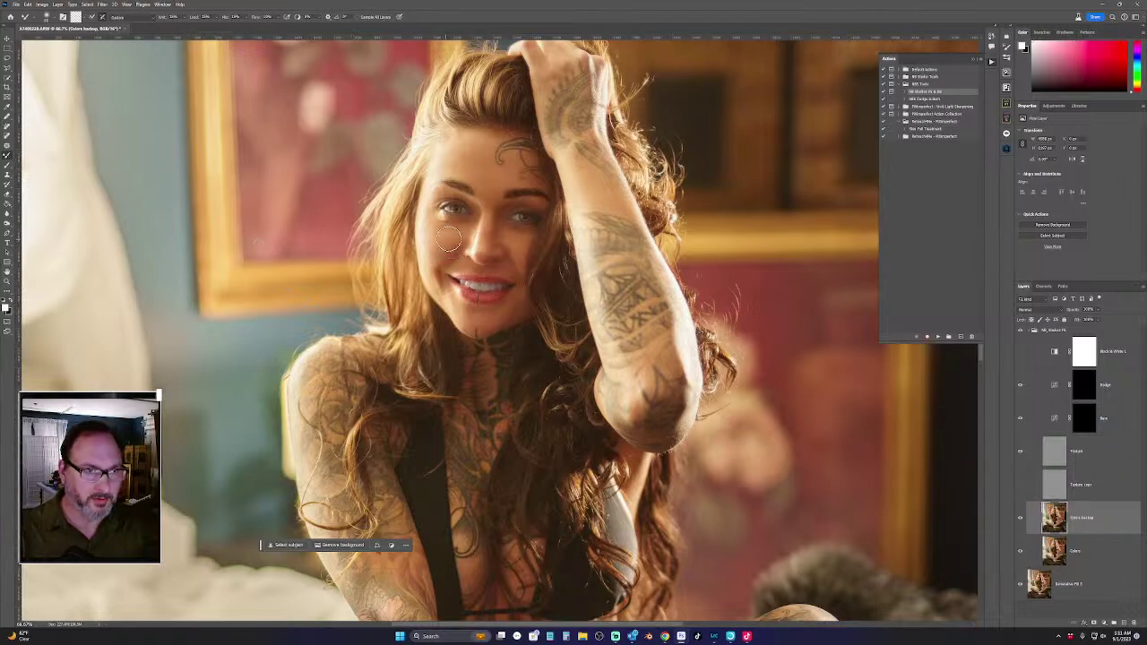
pyautogui.hotkey('ctrl', '-')
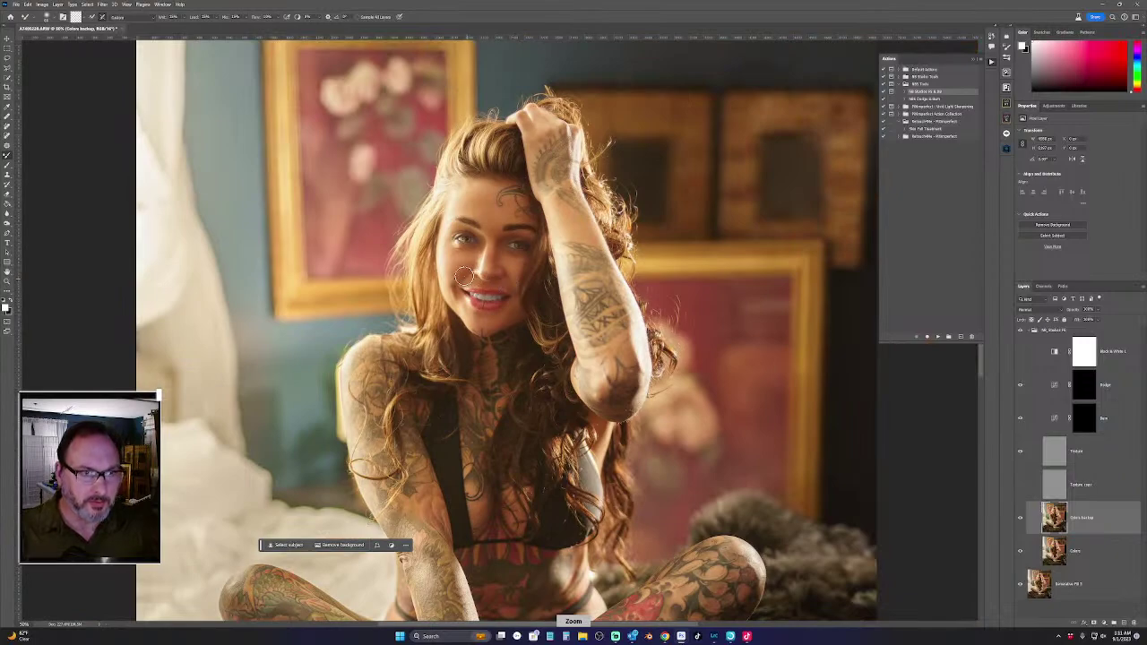
pyautogui.hotkey('ctrl', '-')
pyautogui.hotkey('ctrl', '-')
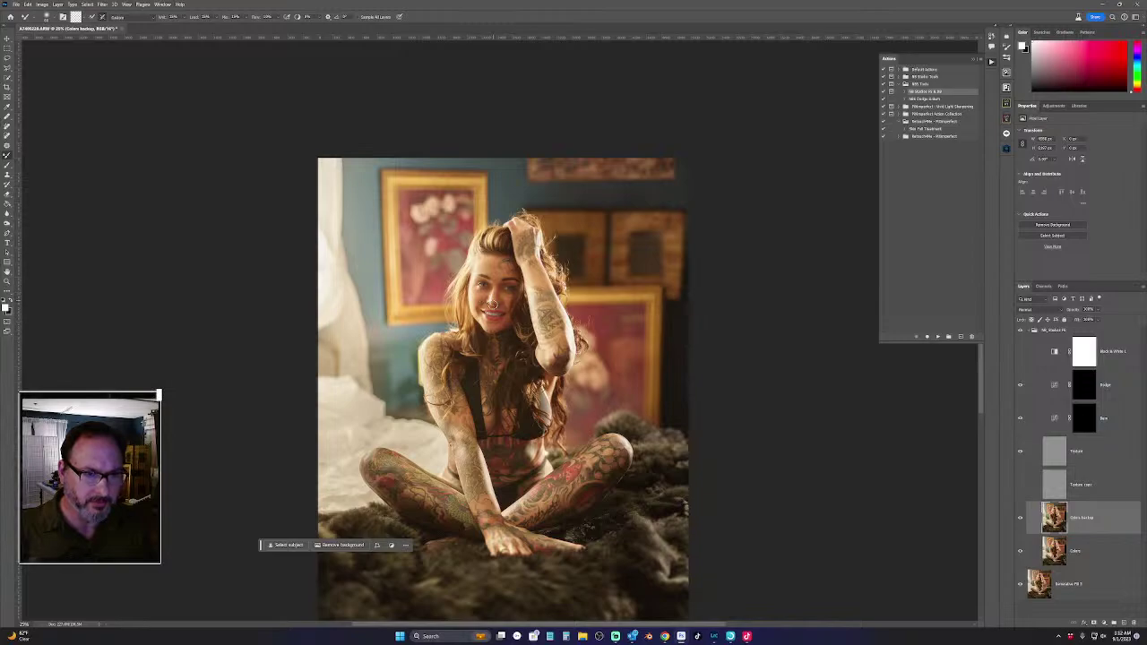
pyautogui.scroll(-1, 492, 305)
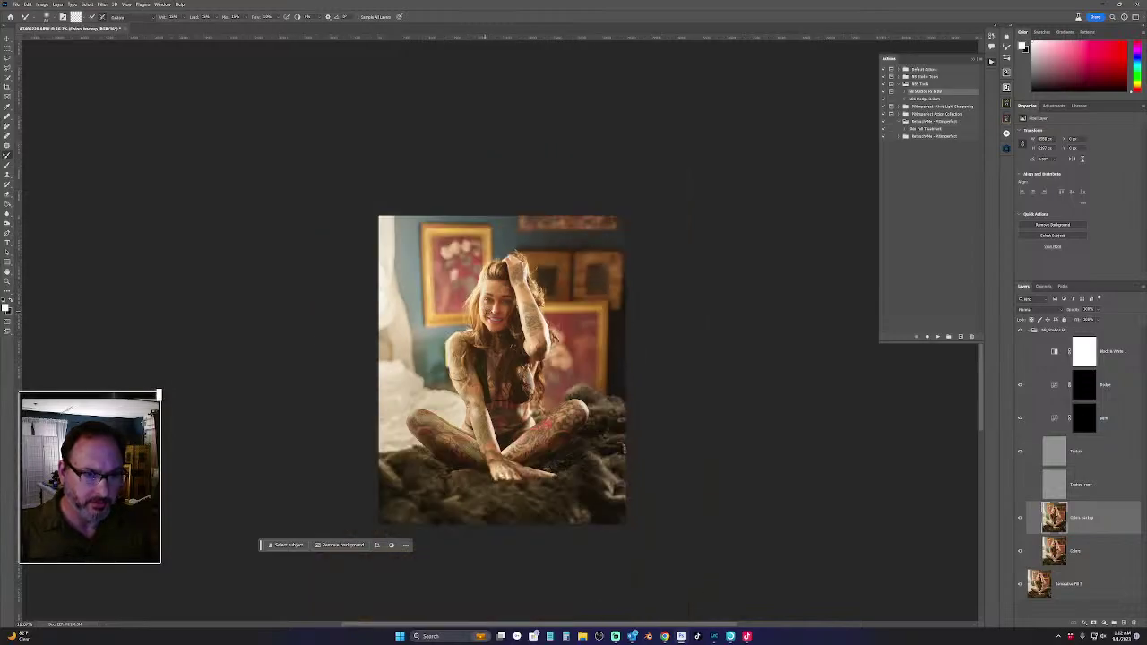
pyautogui.scroll(2, 485, 308)
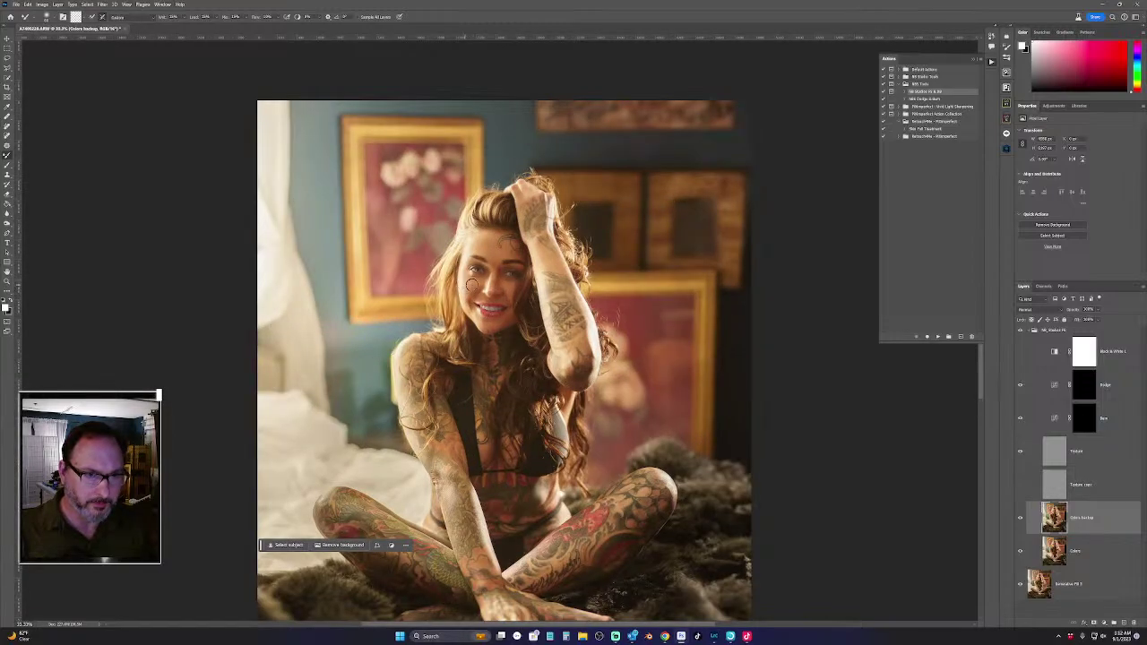
pyautogui.scroll(-1, 480, 307)
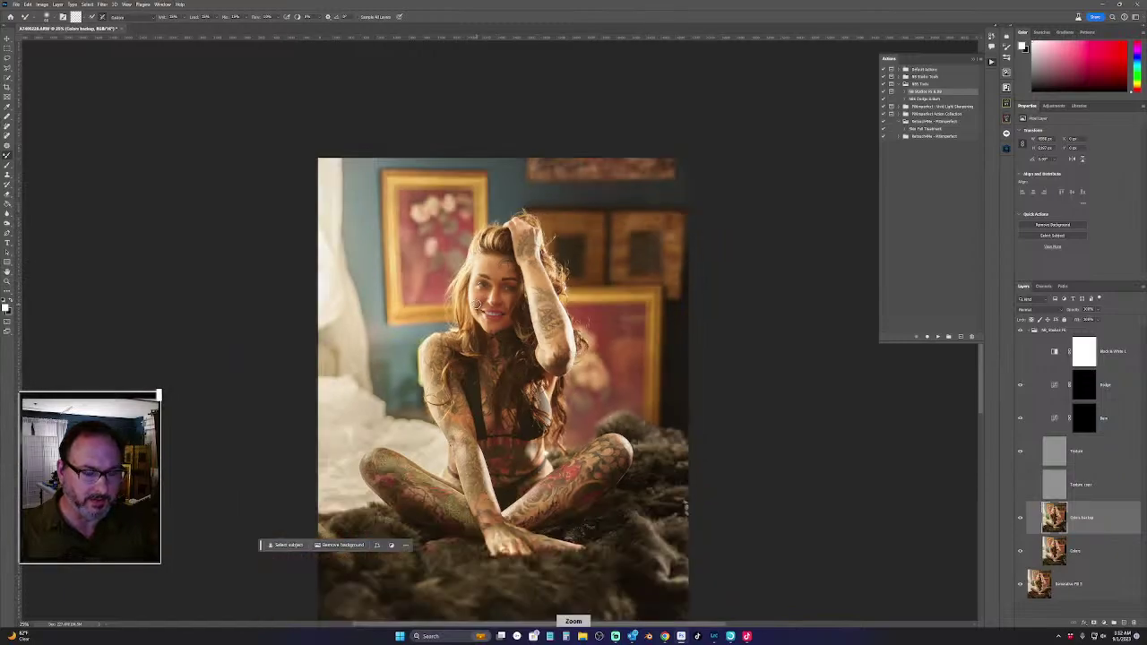
pyautogui.scroll(7, 470, 303)
pyautogui.scroll(-5, 491, 271)
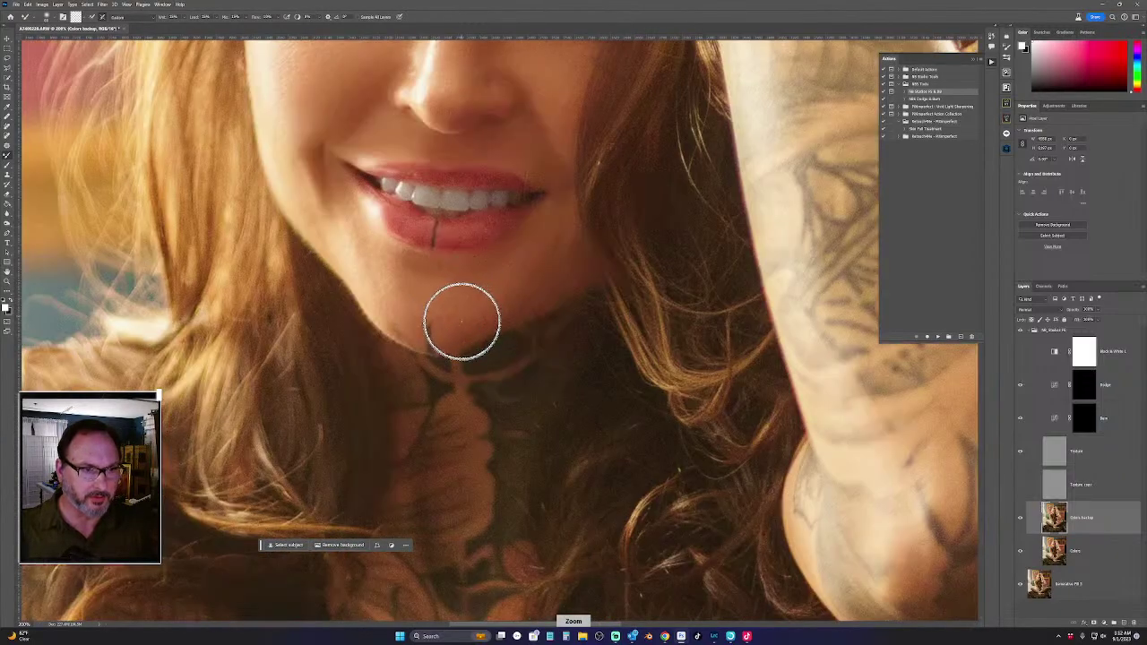
# Compare the whole portrait before and after the retouching group in a wider view
pyautogui.press('[')
pyautogui.press('[')
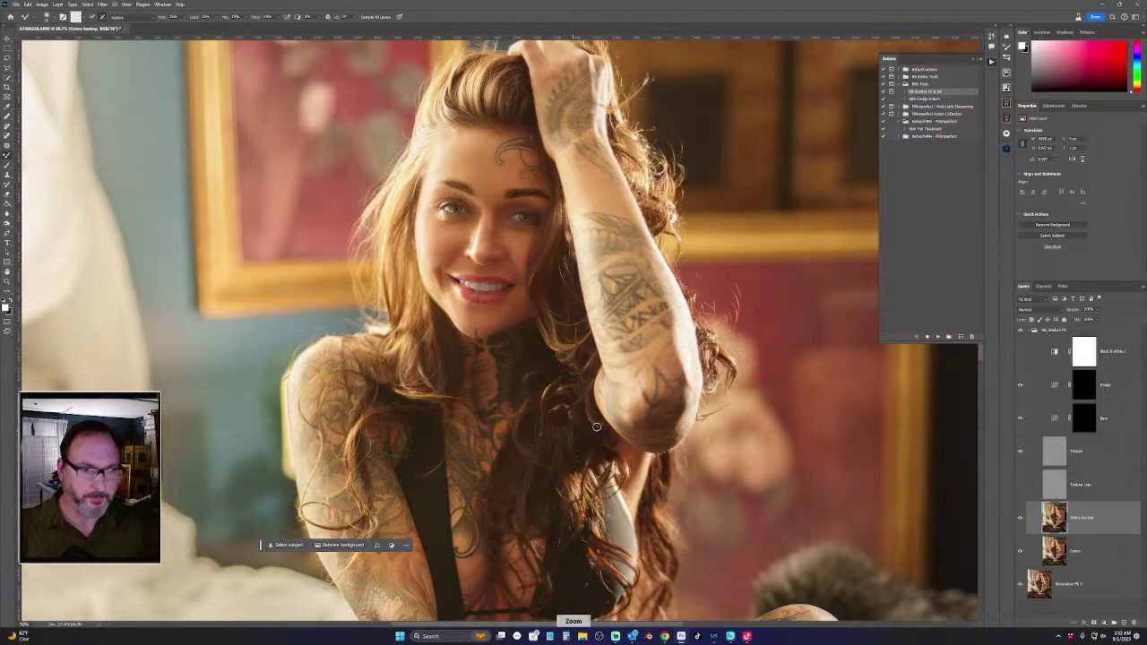
pyautogui.scroll(-1, 527, 439)
pyautogui.moveTo(542, 381); pyautogui.dragTo(528, 360)
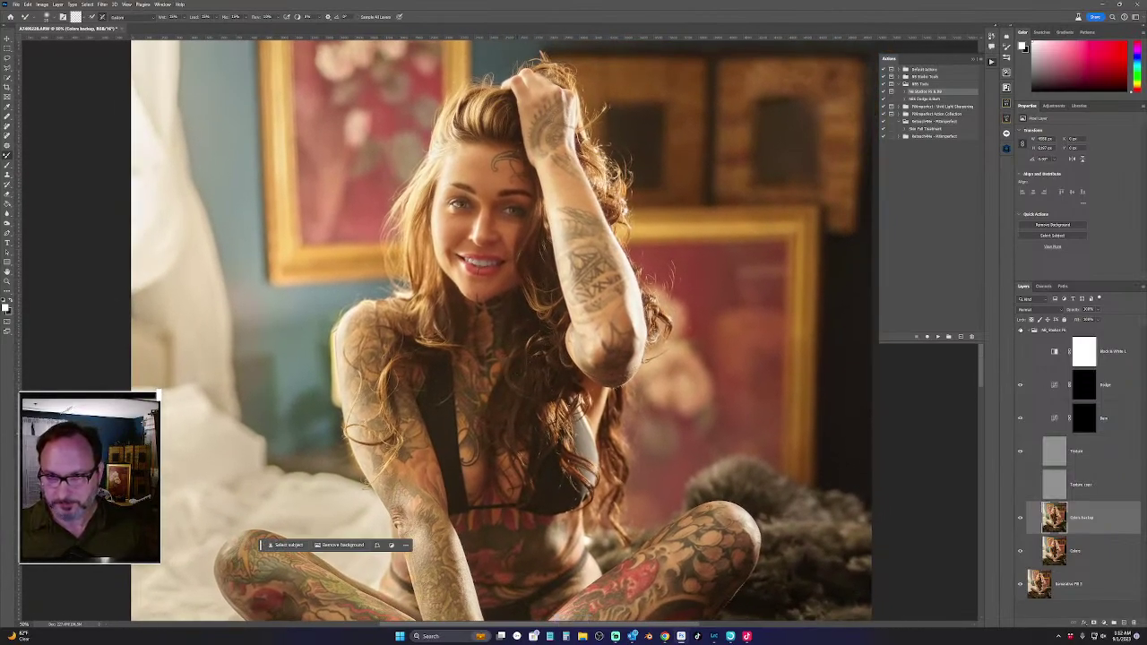
pyautogui.click(1021, 331)
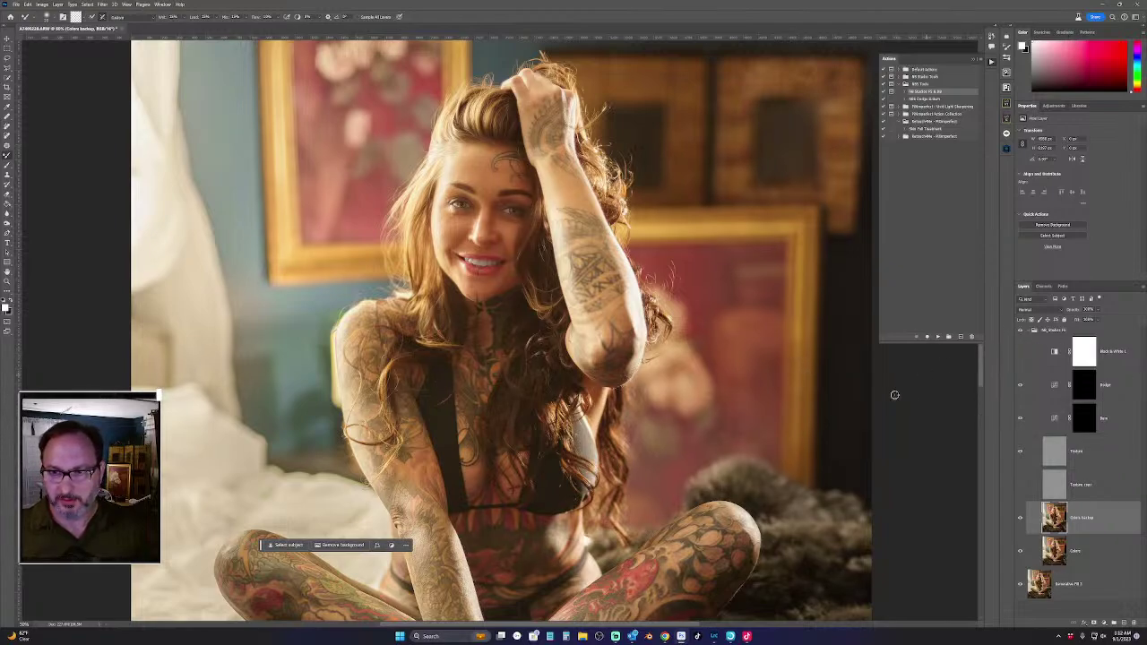
# Target the Dodge layer's mask and switch from the Mixer Brush to the regular Brush tool
pyautogui.click(1084, 387)
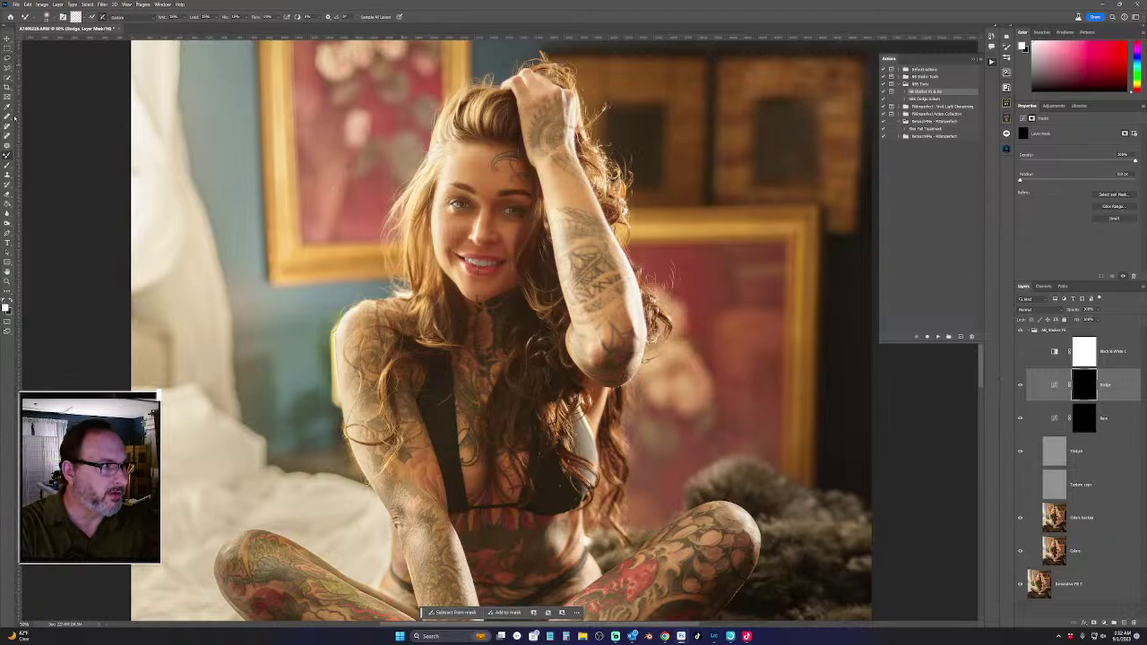
pyautogui.press('b')
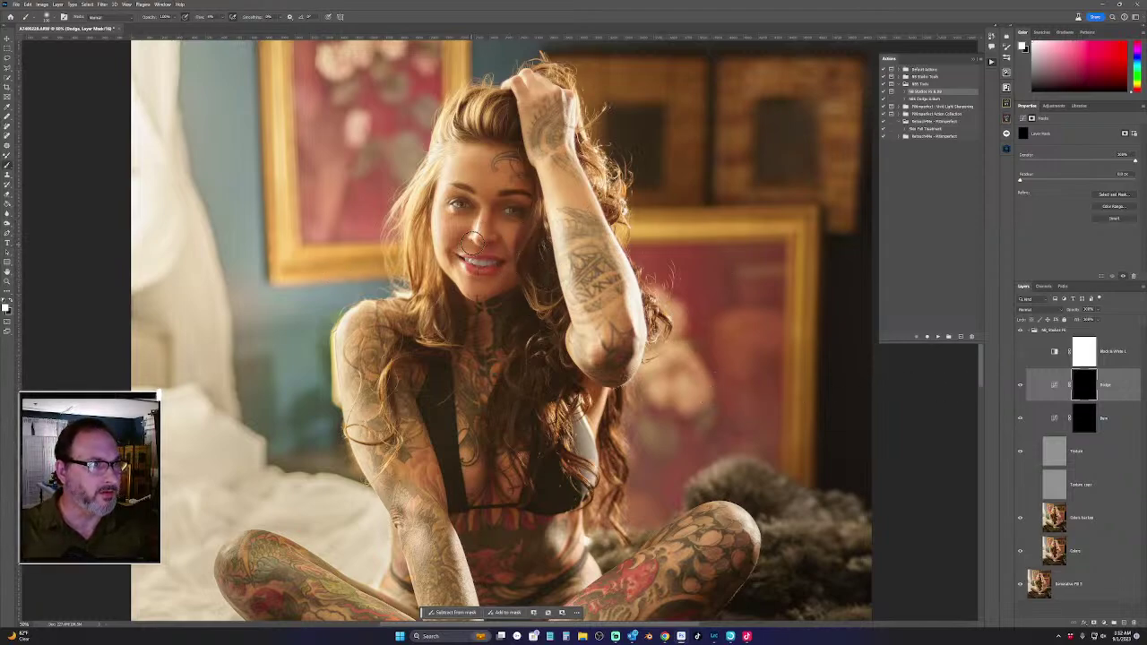
pyautogui.press('space')
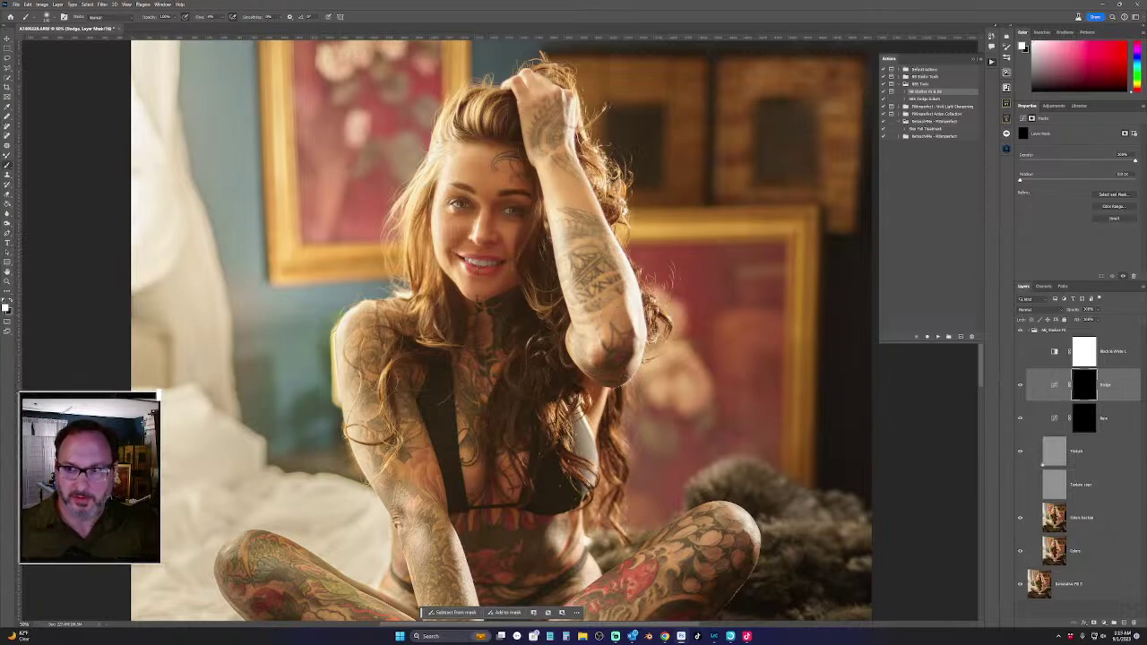
# Add a Curves adjustment layer above the Black & White layer in the retouching group
pyautogui.click(1085, 331)
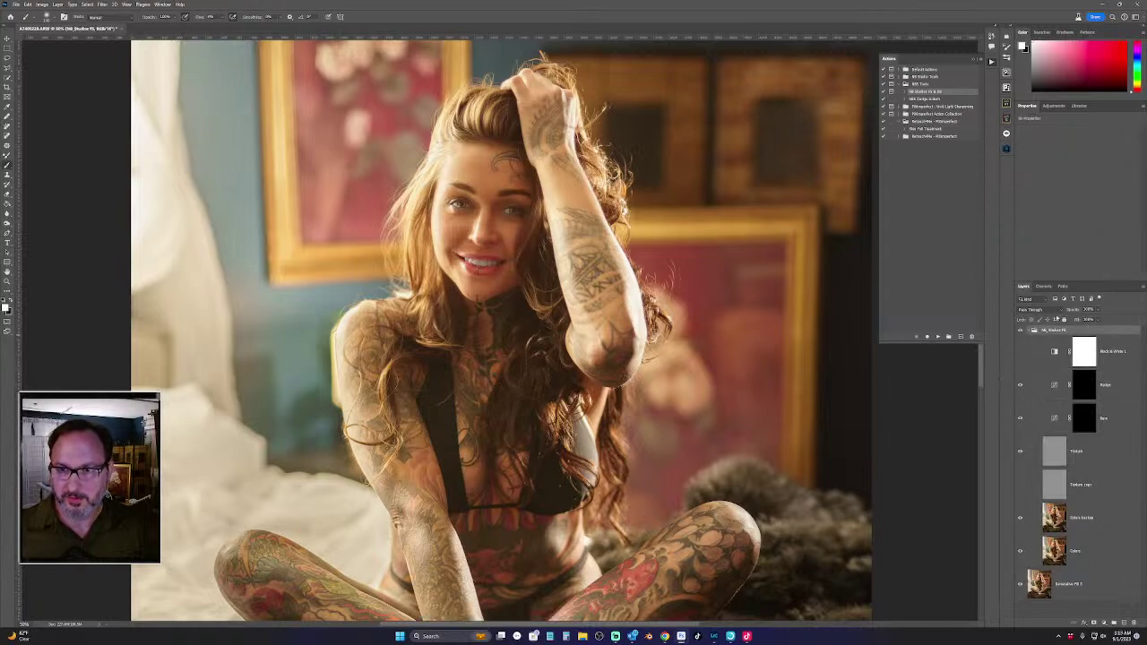
pyautogui.click(1054, 106)
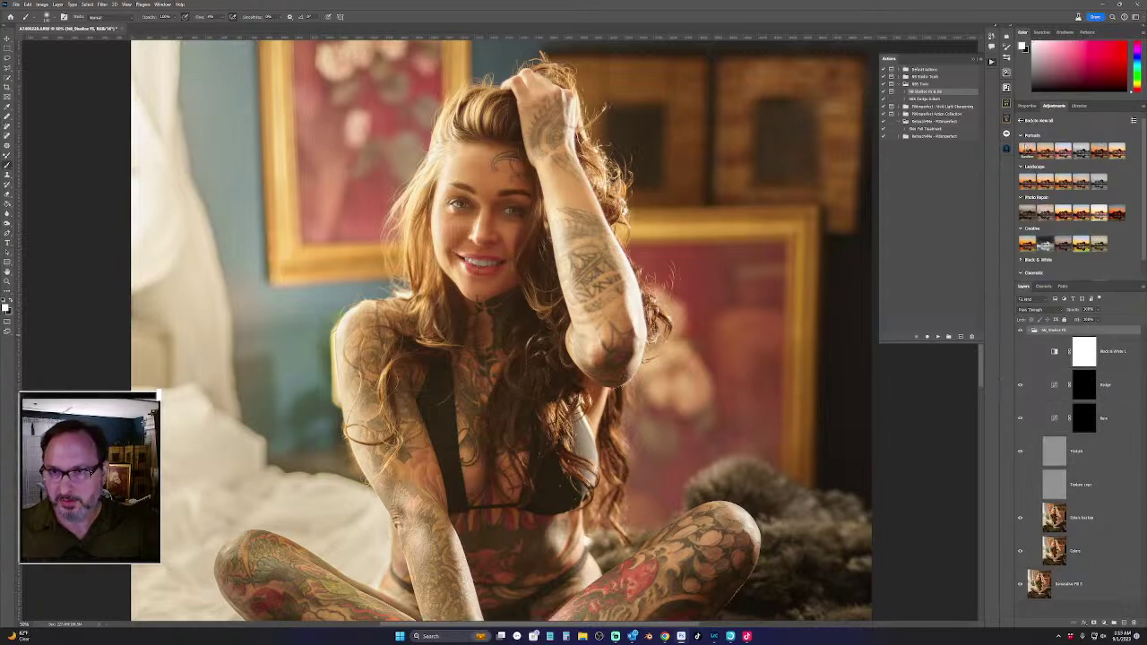
pyautogui.click(1021, 136)
pyautogui.click(1021, 135)
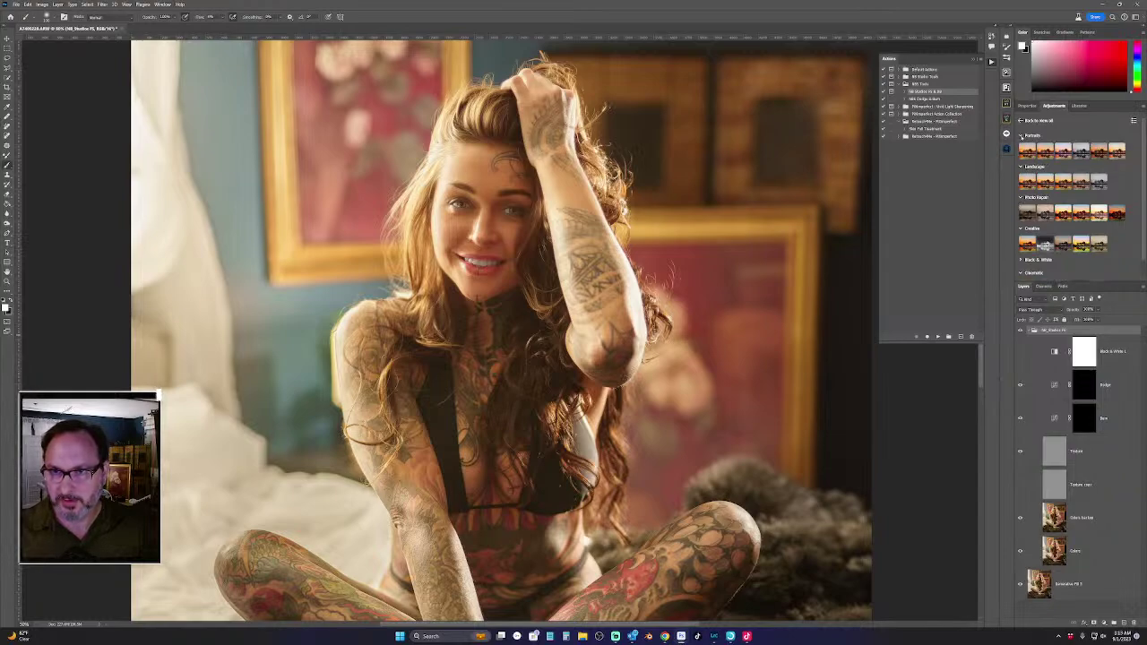
pyautogui.scroll(-1, 1132, 276)
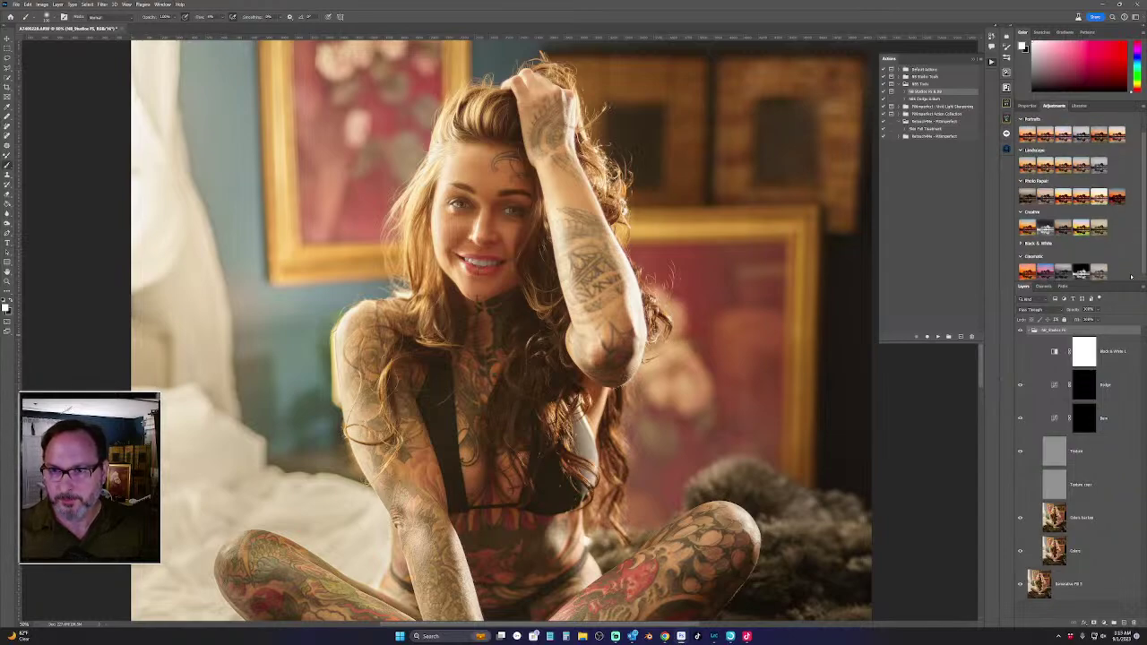
pyautogui.click(1028, 106)
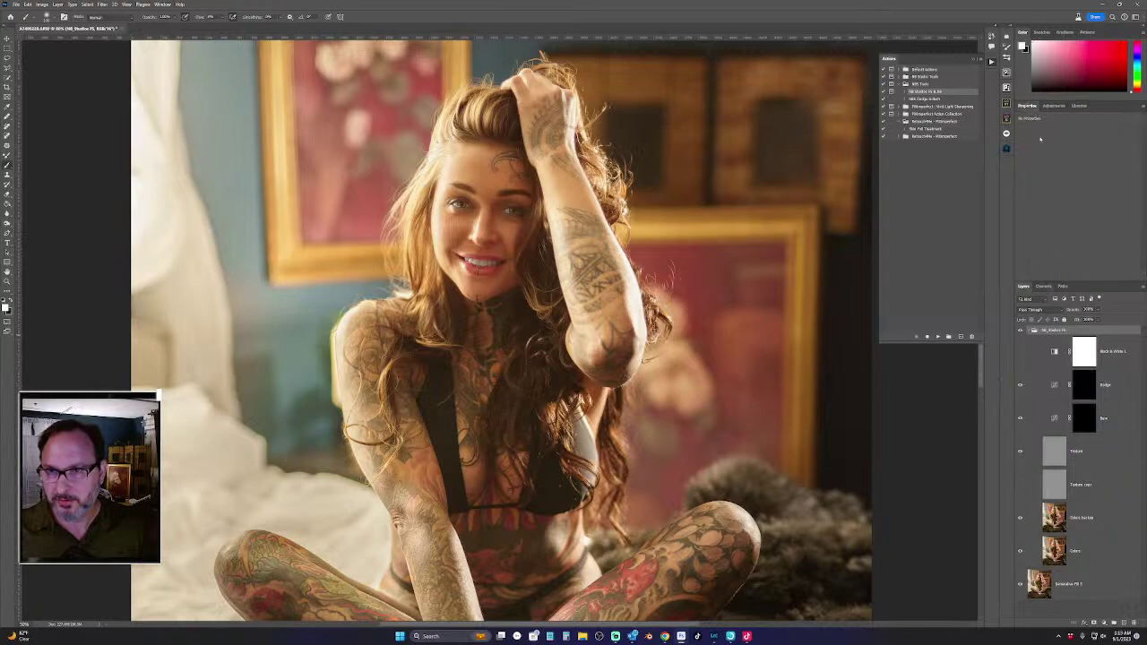
pyautogui.click(1063, 107)
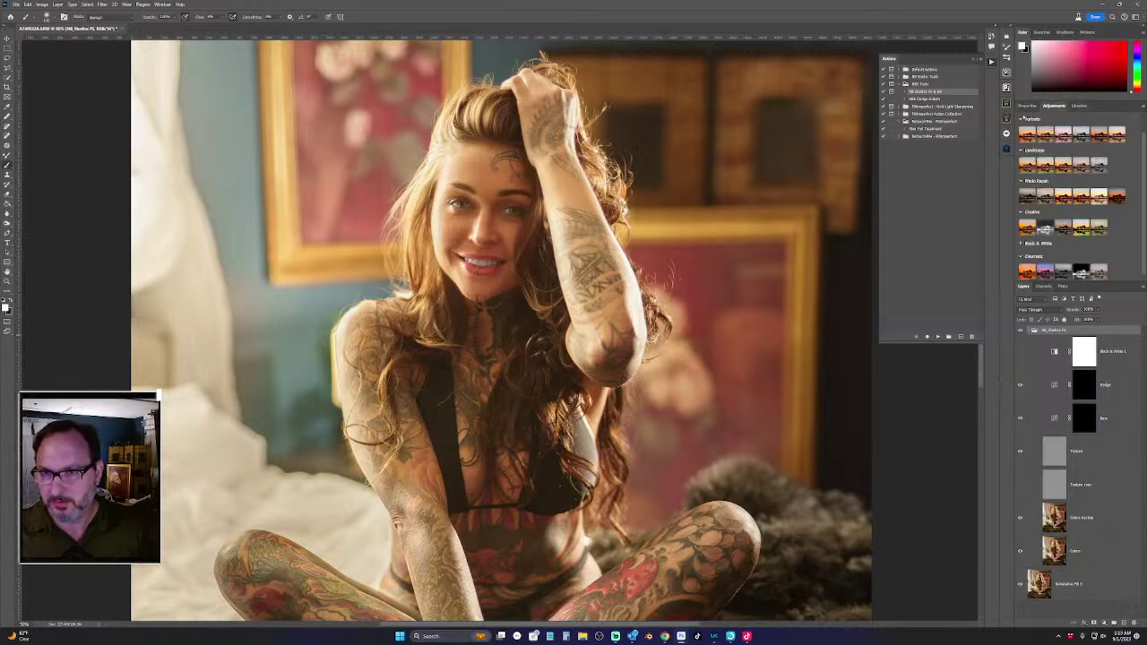
pyautogui.click(1021, 120)
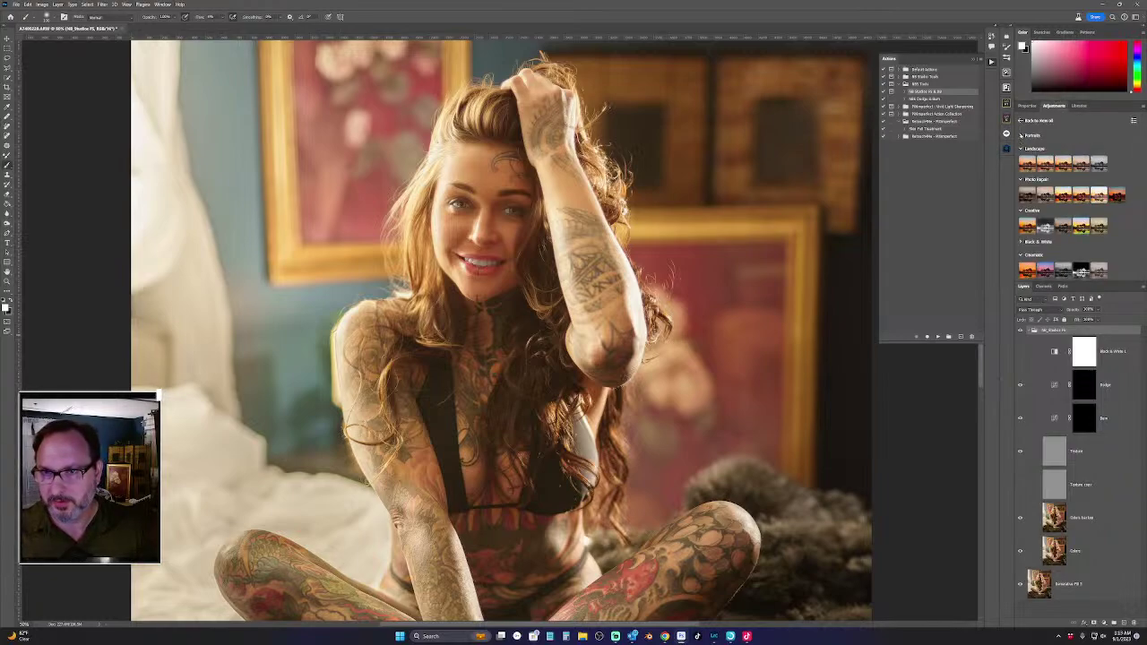
pyautogui.click(1021, 120)
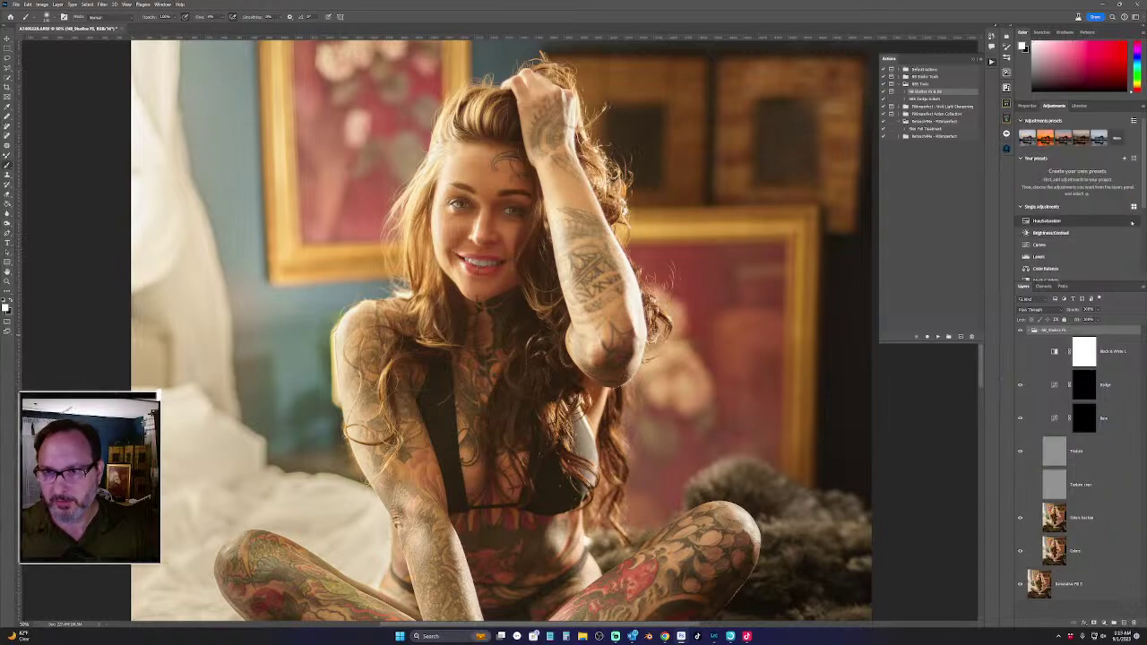
pyautogui.scroll(2, 1142, 211)
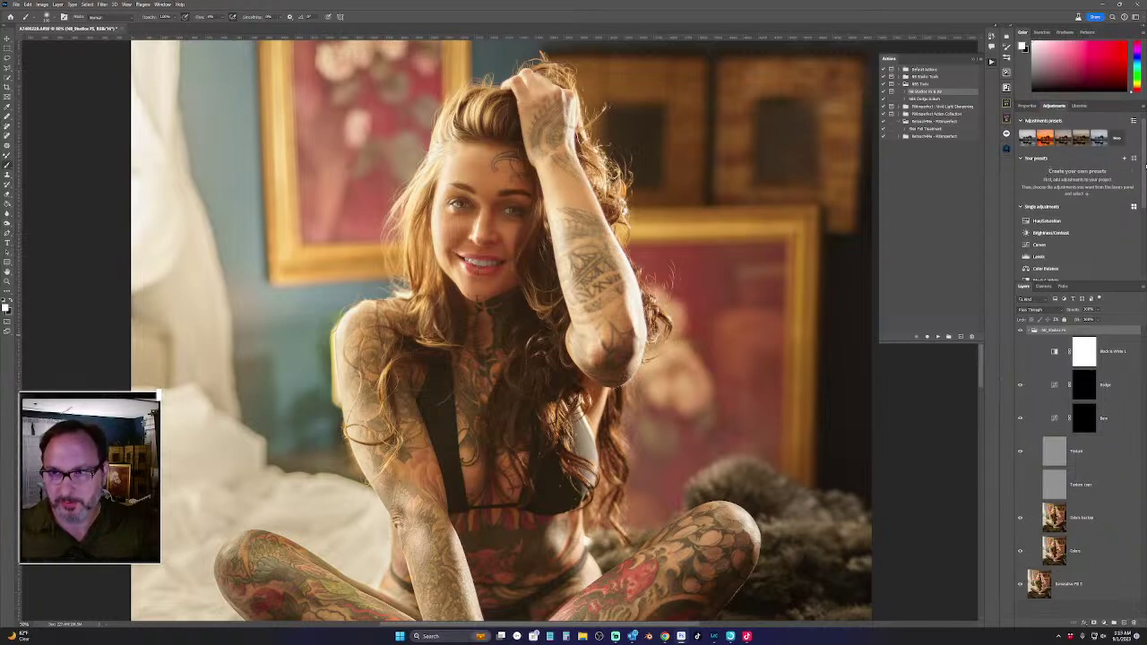
pyautogui.click(1040, 203)
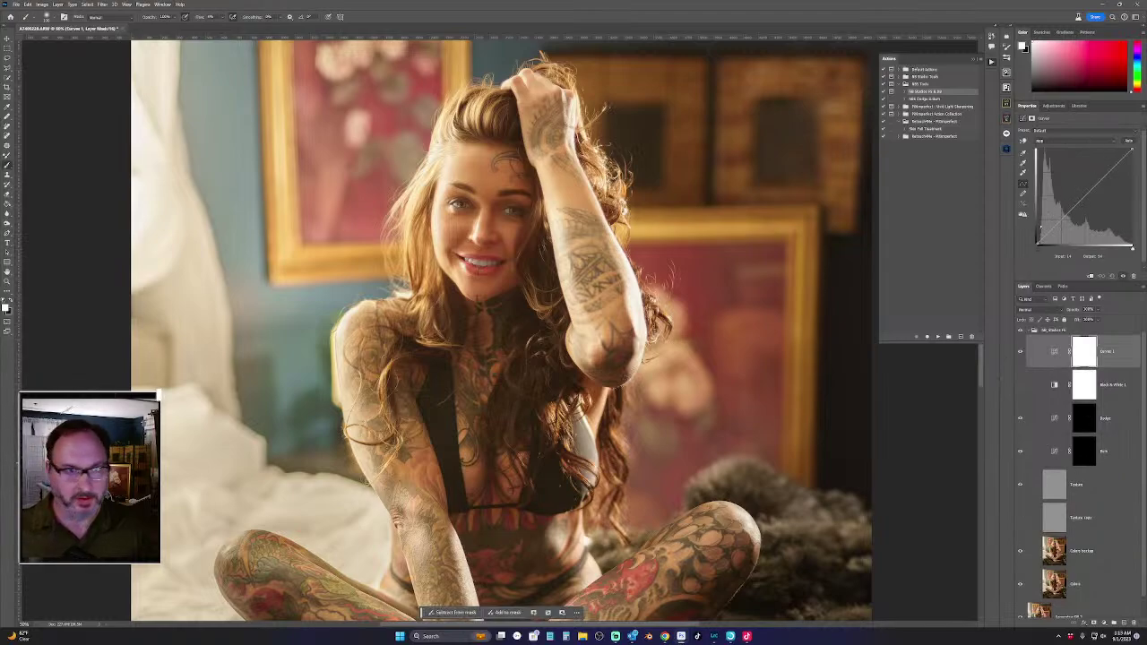
# Raise the midtones of the new curve to demonstrate brightening, and delete that Curves layer
pyautogui.moveTo(1069, 213); pyautogui.dragTo(1077, 188)
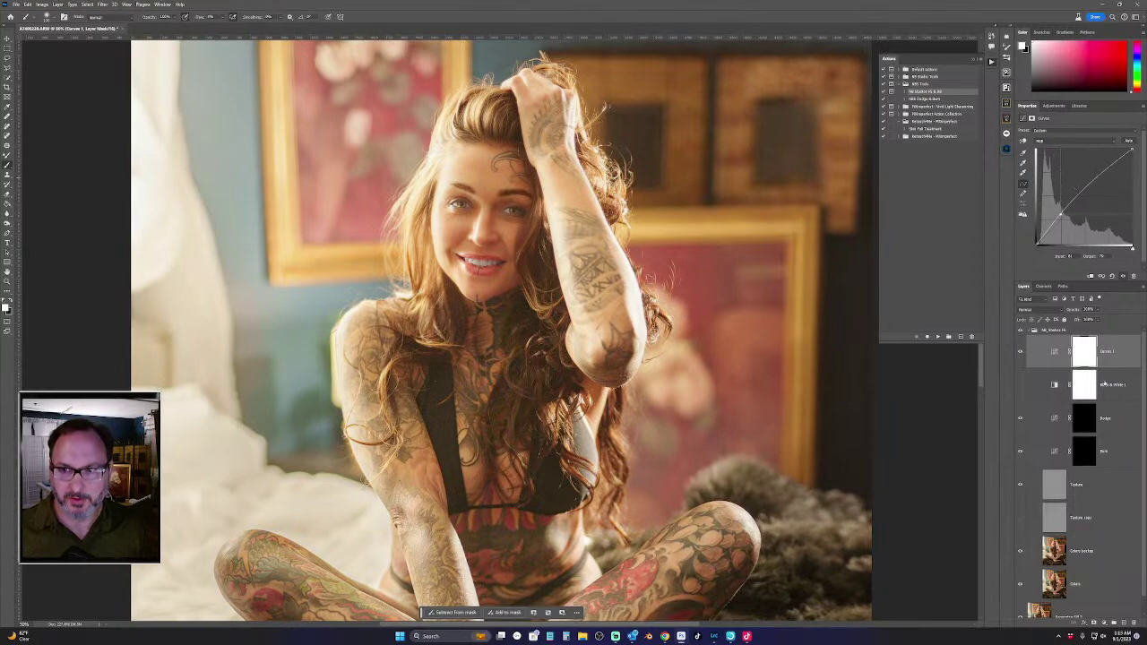
pyautogui.moveTo(1131, 355); pyautogui.dragTo(1134, 623)
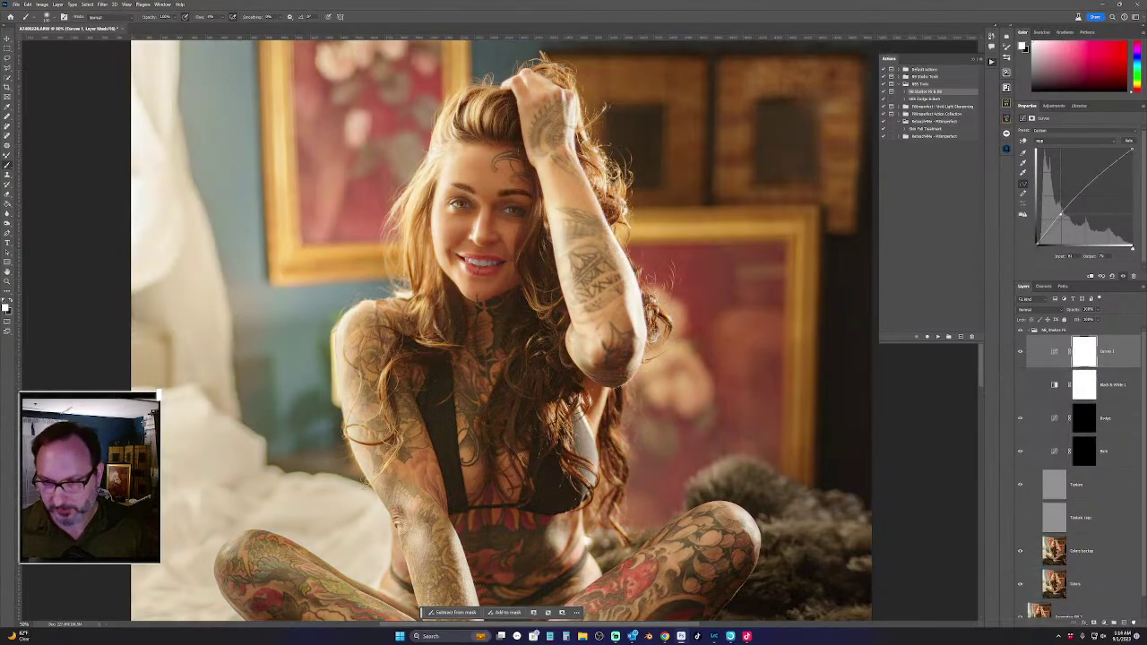
# Examine the curve shapes of the Dodge and Burn adjustment layers
pyautogui.click(1087, 385)
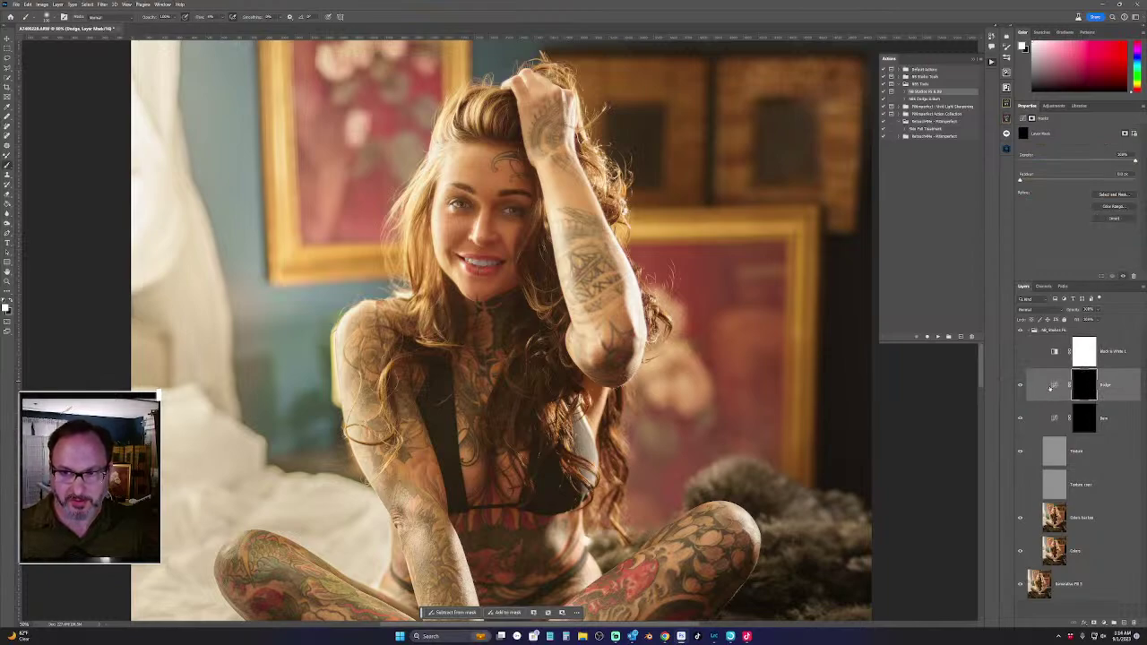
pyautogui.click(1055, 386)
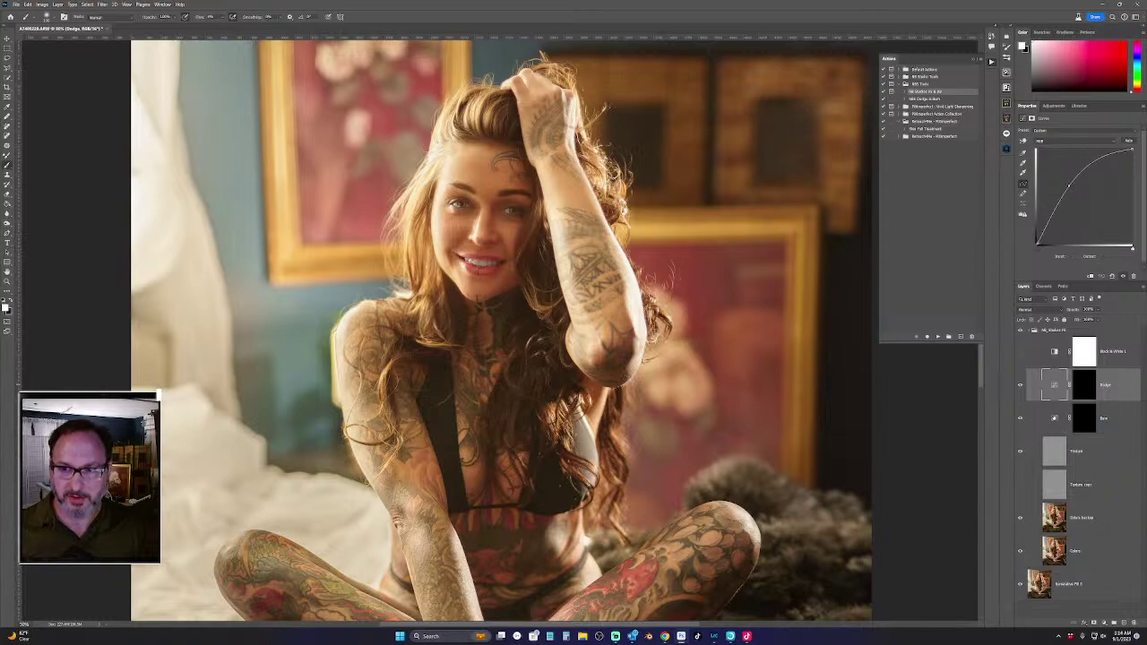
pyautogui.click(1055, 419)
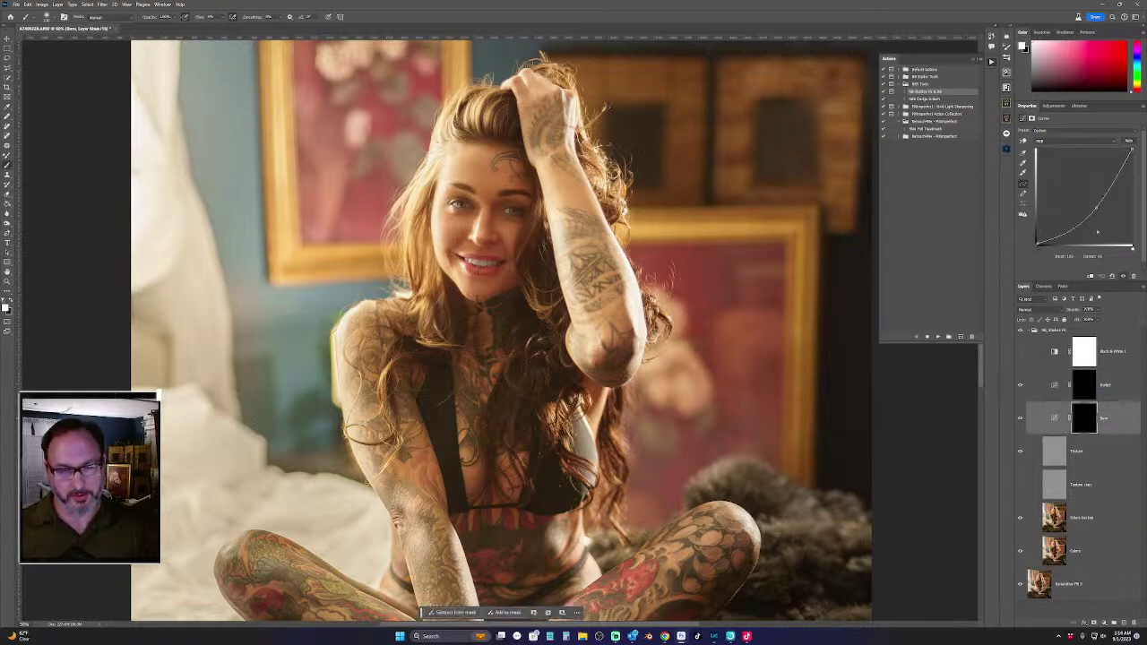
# Invert the Dodge layer's mask to preview its full brightening on the portrait, and restore the black mask
pyautogui.click(1082, 389)
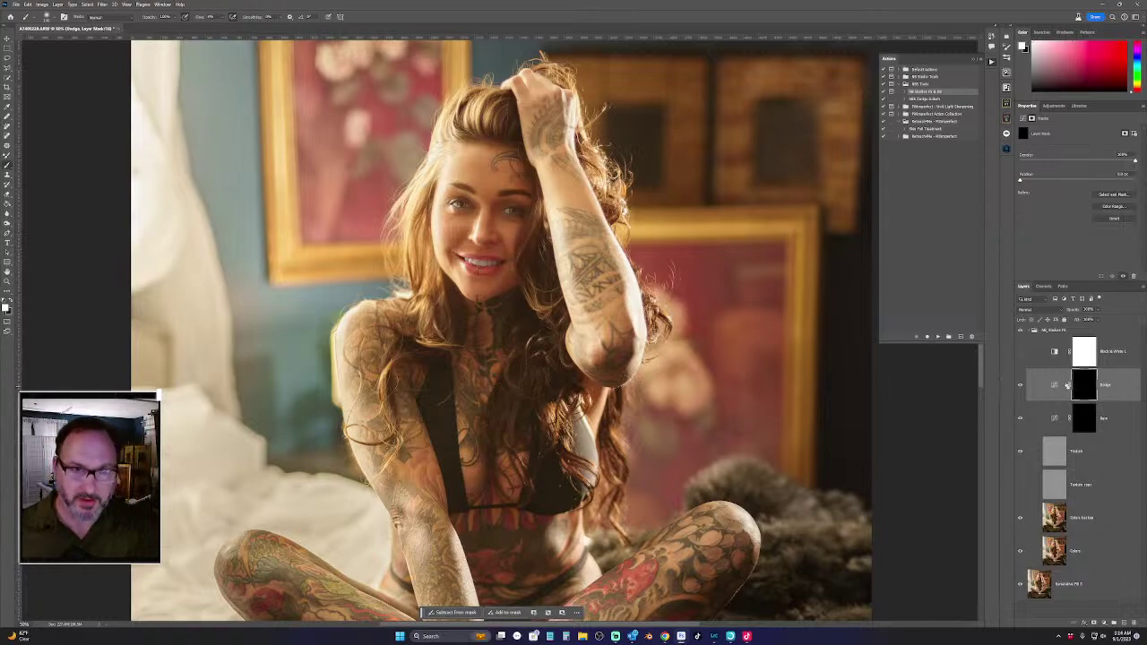
pyautogui.hotkey('ctrl', 'i')
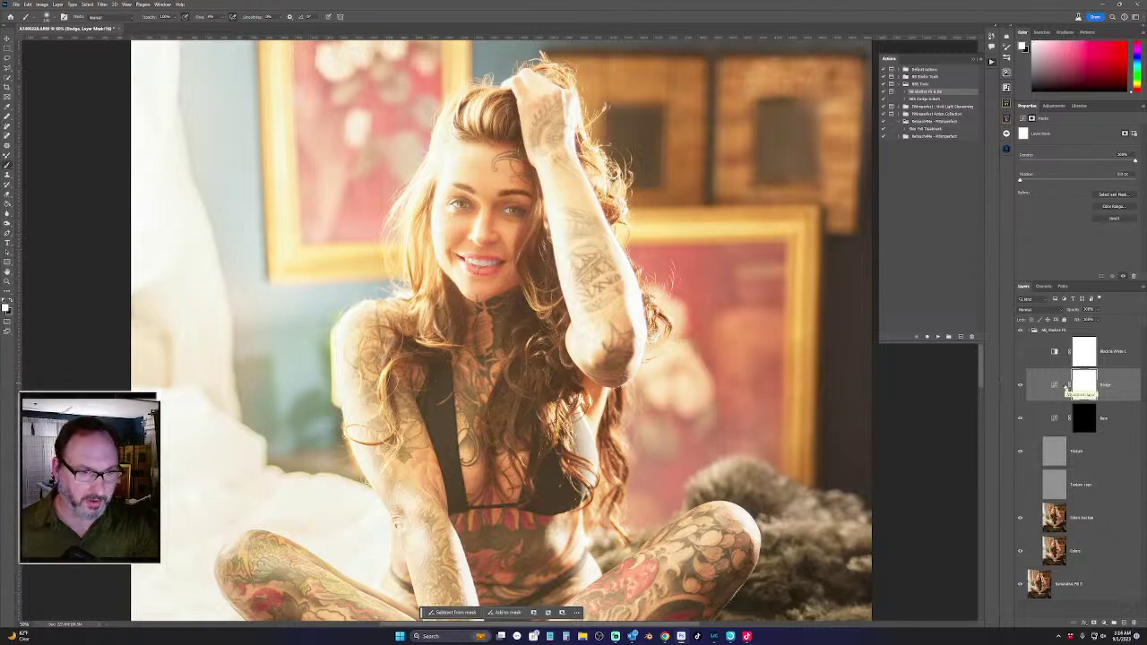
pyautogui.keyDown('shift'); pyautogui.click(1065, 388); pyautogui.keyUp('shift')
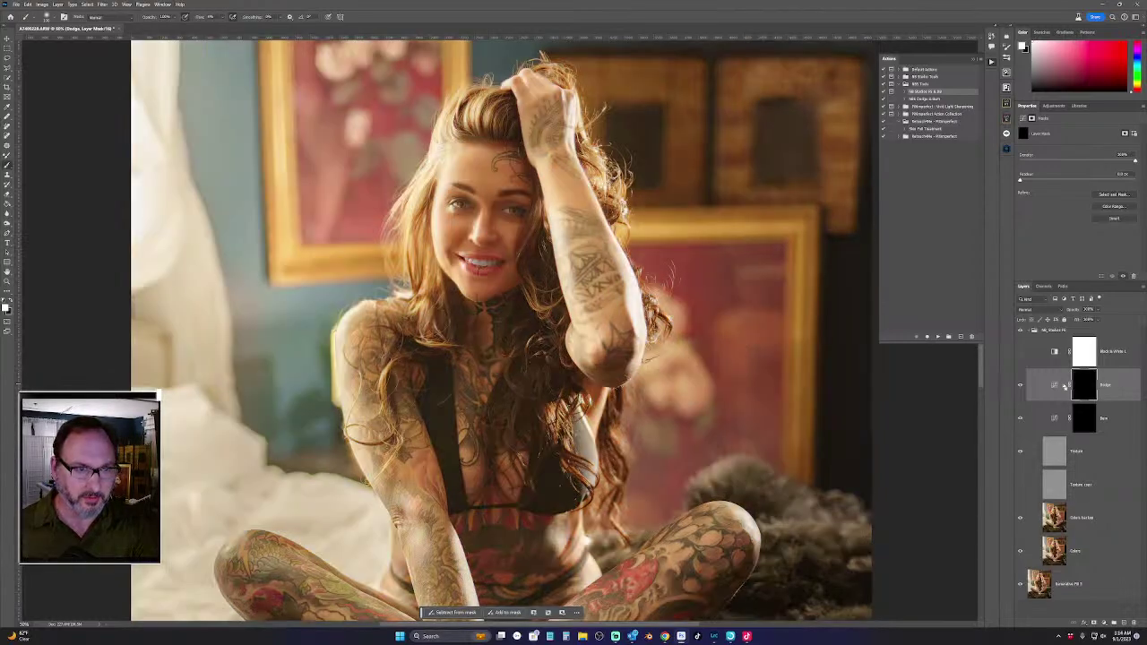
pyautogui.keyDown('shift'); pyautogui.click(1065, 386); pyautogui.keyUp('shift')
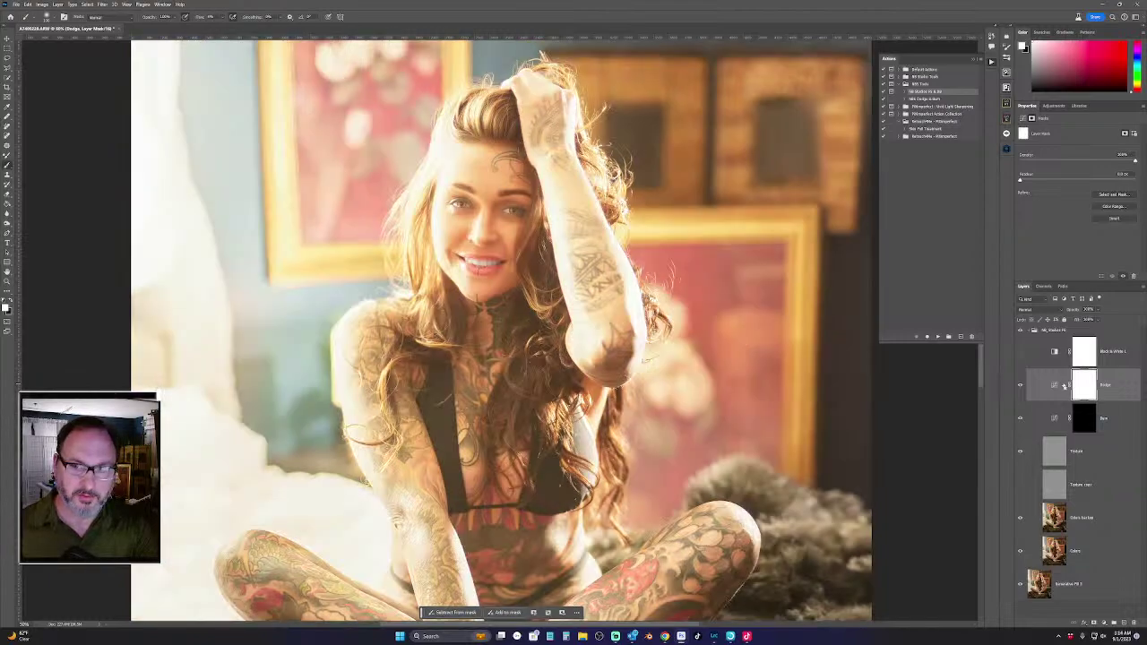
pyautogui.hotkey('ctrl', 'i')
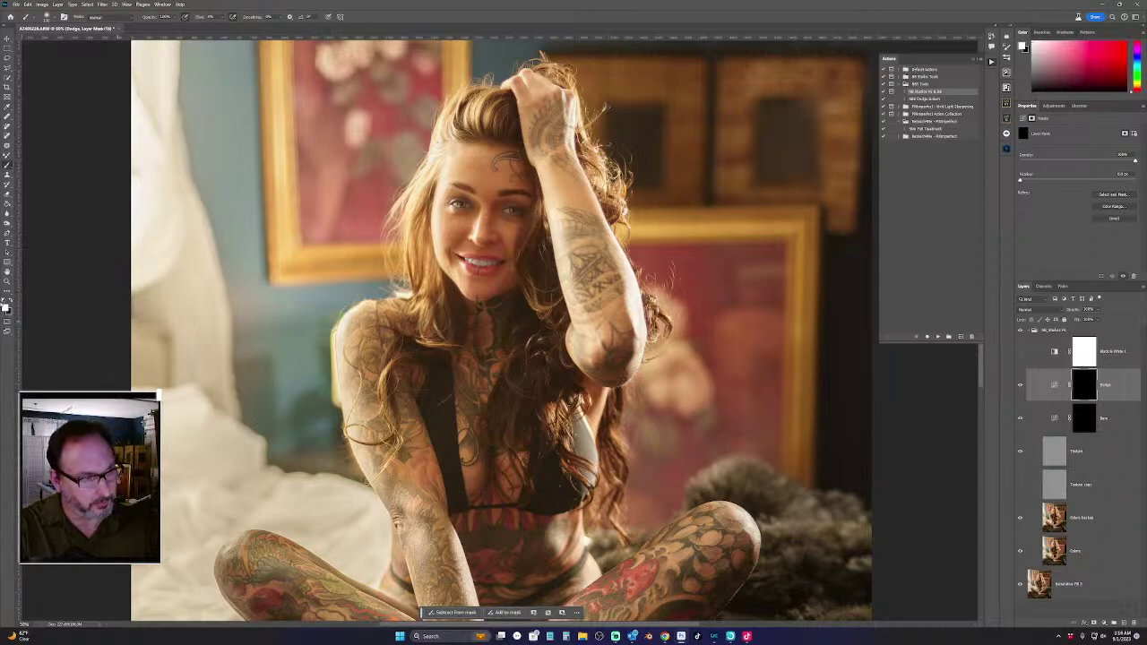
# Keep white as the foreground color, adjust the brush size and brighten both eyes on the Dodge mask
pyautogui.click(5, 305)
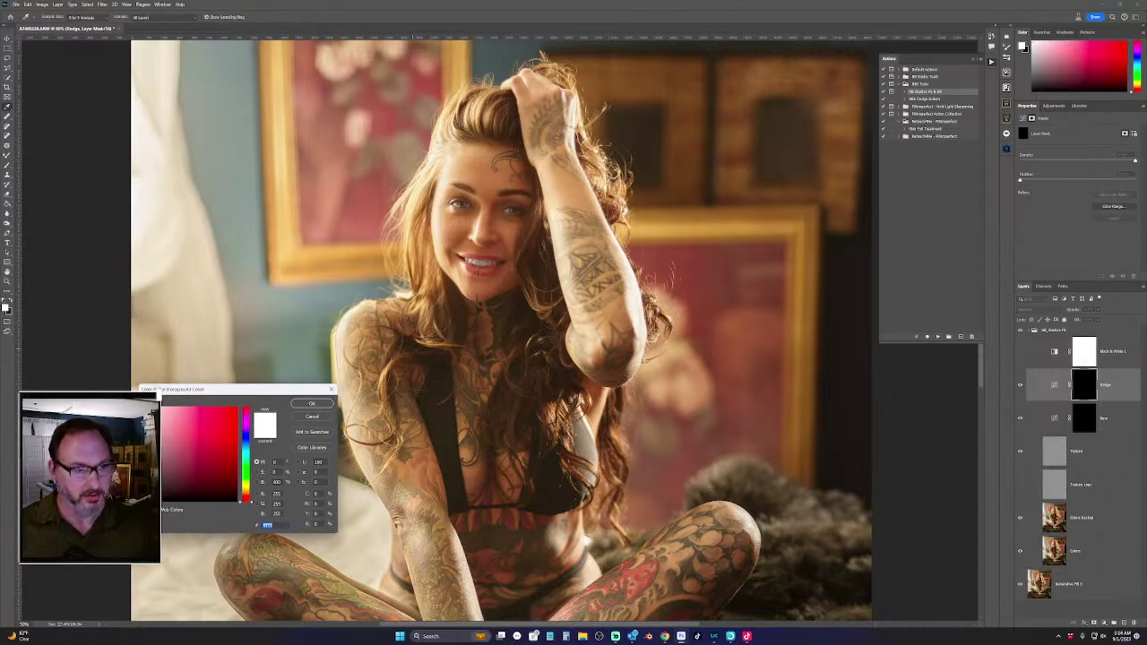
pyautogui.click(310, 405)
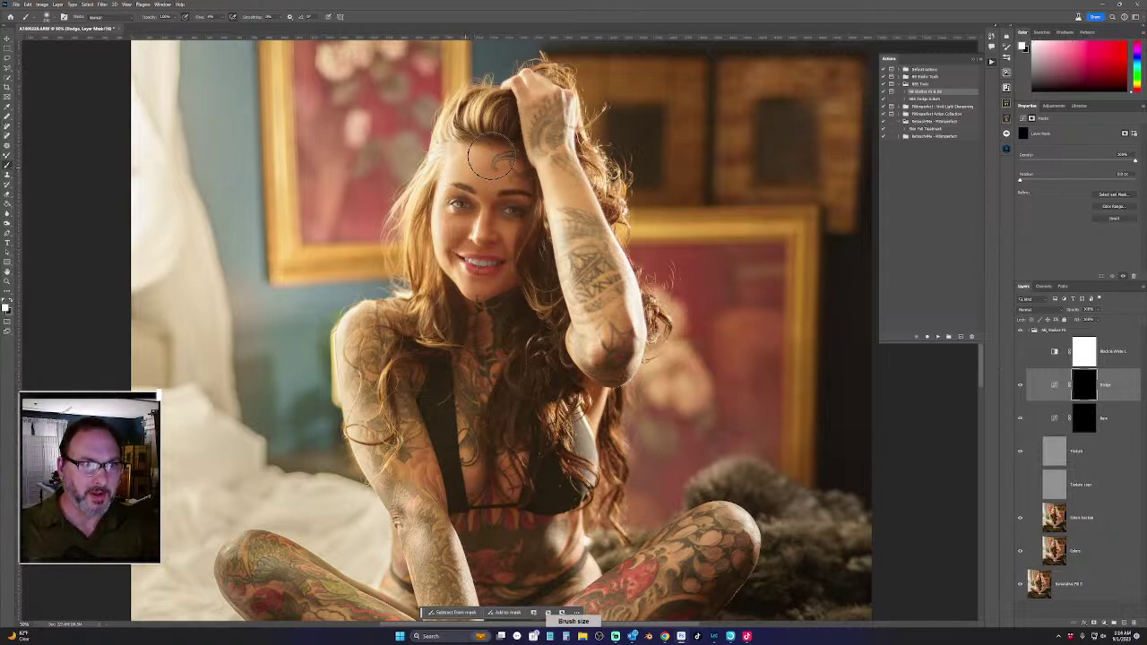
pyautogui.press(']')
pyautogui.press(']')
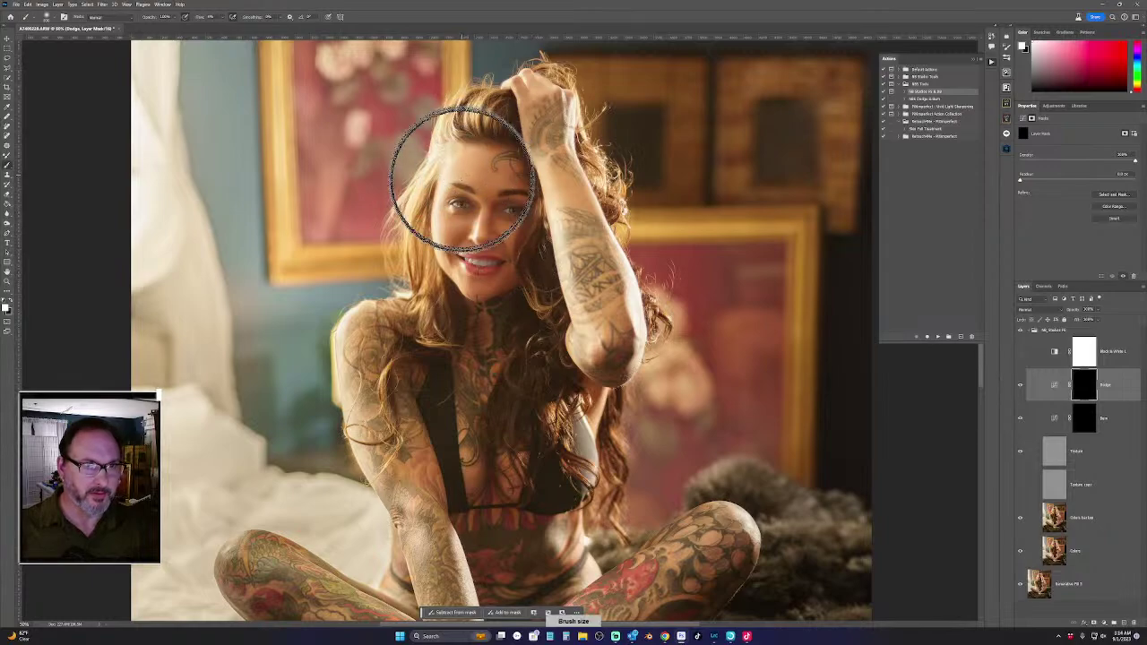
pyautogui.press('[')
pyautogui.press('[')
pyautogui.press('[')
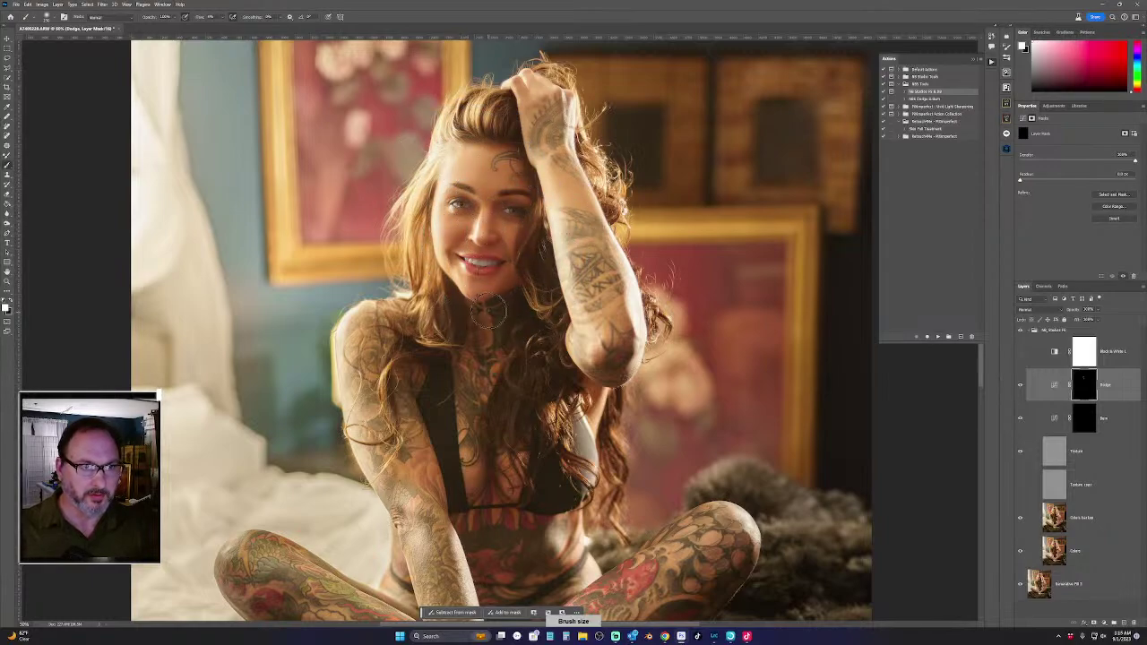
pyautogui.moveTo(515, 201)
pyautogui.mouseDown()
pyautogui.moveTo(514, 231)
pyautogui.moveTo(462, 206)
pyautogui.mouseUp()
# Brighten the teeth on the Dodge mask with a smaller white brush
pyautogui.press('[')
pyautogui.press('[')
pyautogui.press('[')
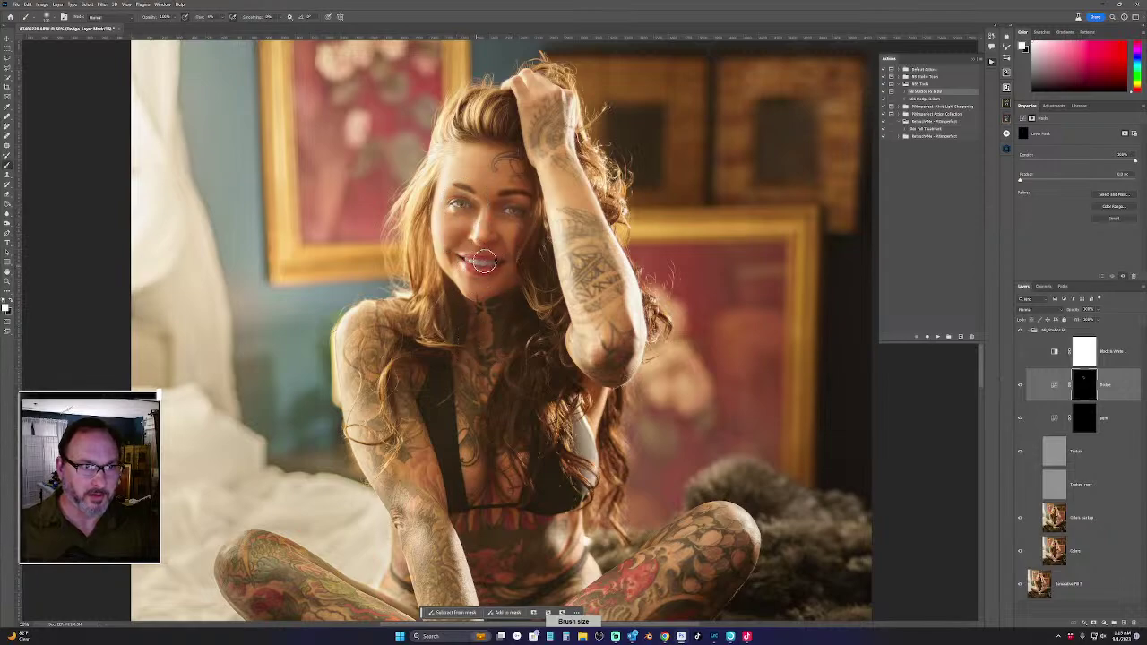
pyautogui.moveTo(488, 255); pyautogui.dragTo(473, 267)
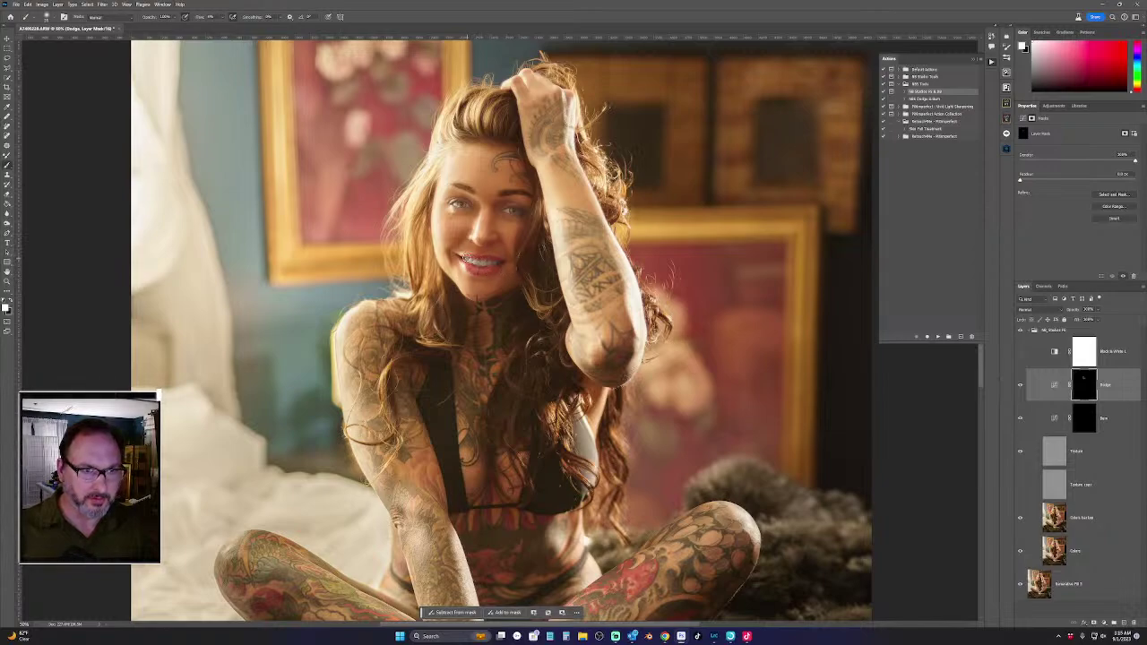
# Brighten the neck, chest and nearby hair on the Dodge mask, adjusting the size of the white brush
pyautogui.press(']')
pyautogui.press(']')
pyautogui.press(']')
pyautogui.press(']')
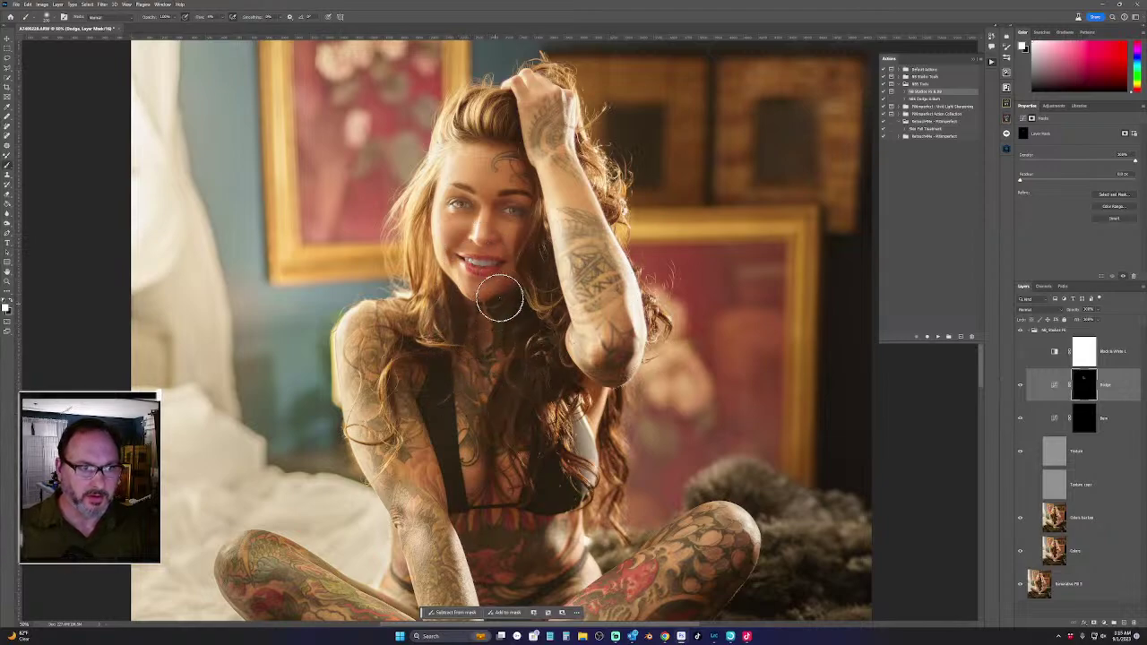
pyautogui.press('[')
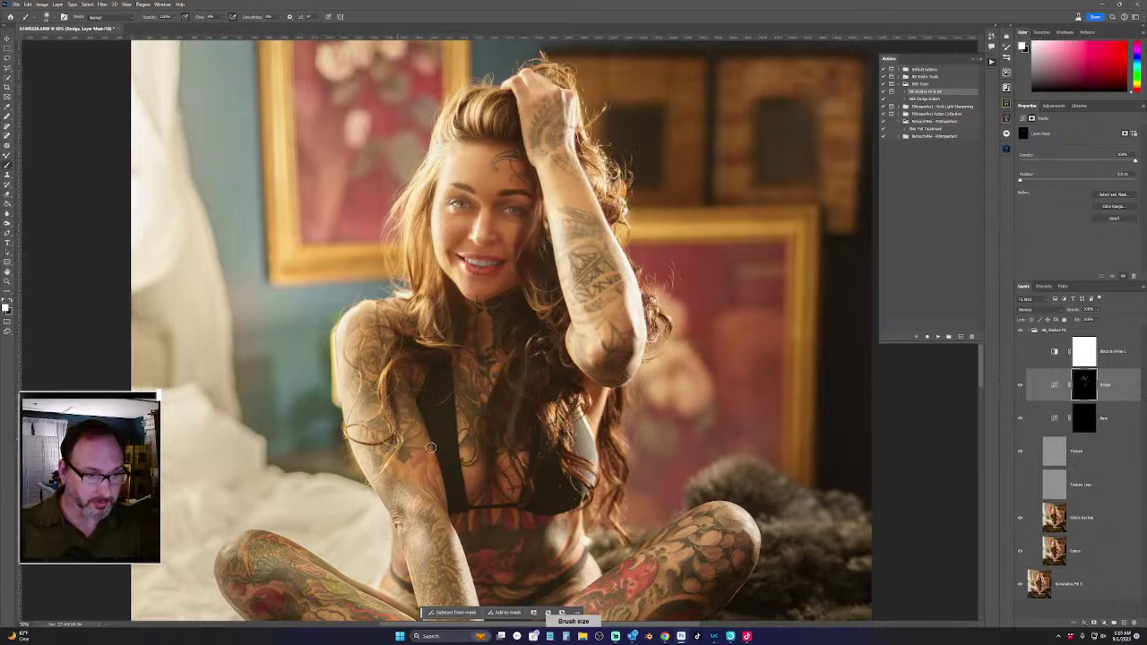
# Enlarge the white brush and brighten the torso and lower arm on the Dodge mask
pyautogui.scroll(-2, 538, 376)
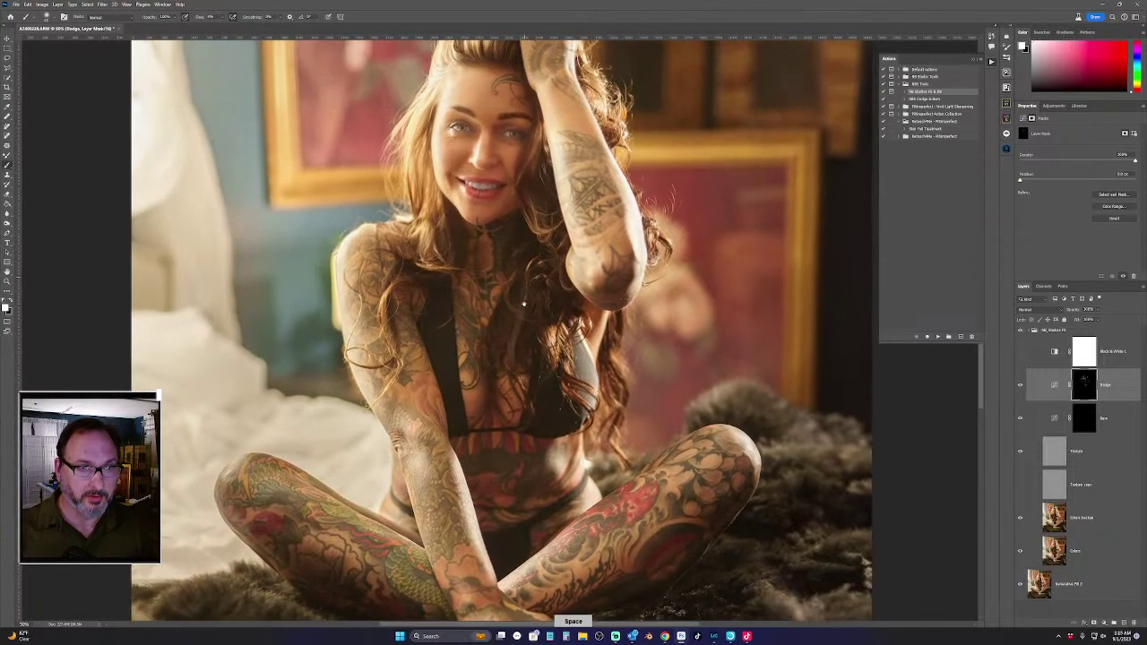
pyautogui.scroll(1, 513, 285)
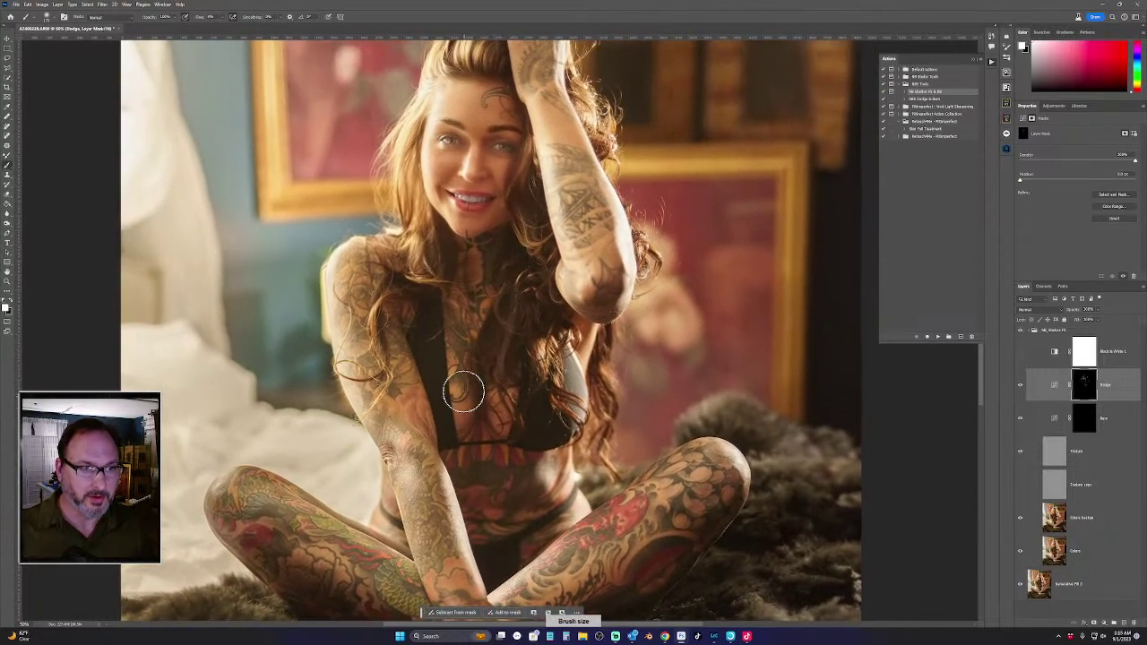
pyautogui.press(']')
pyautogui.press(']')
pyautogui.press(']')
pyautogui.press(']')
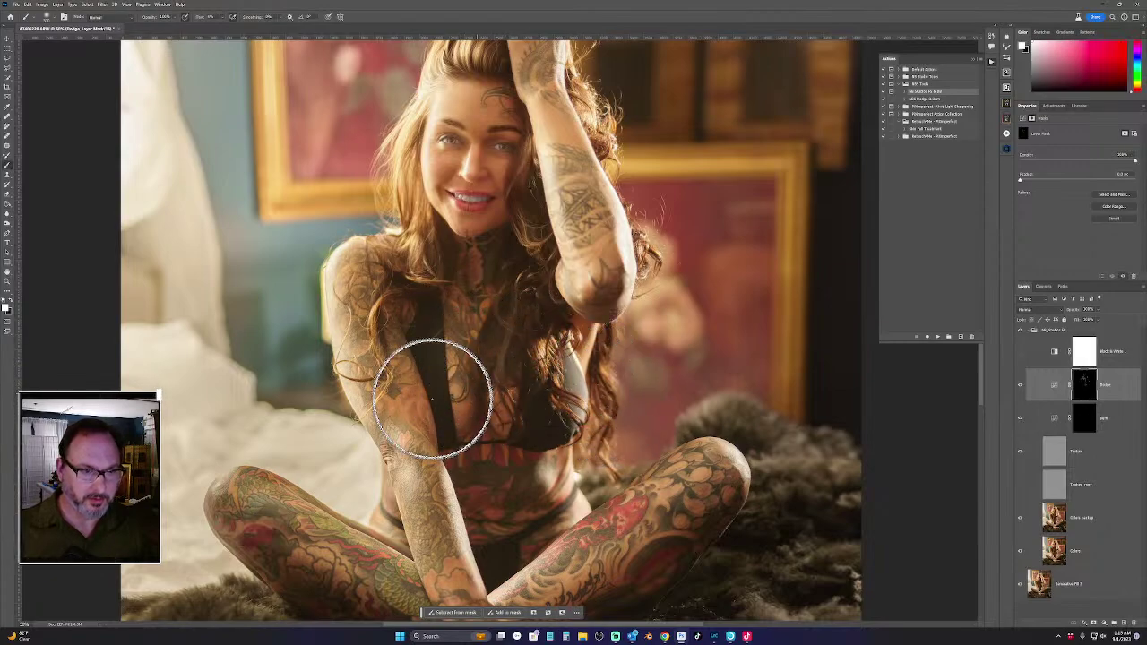
# Brighten the tattooed legs and supporting forearm on the Dodge mask with a smaller white brush
pyautogui.moveTo(431, 367); pyautogui.dragTo(459, 196)
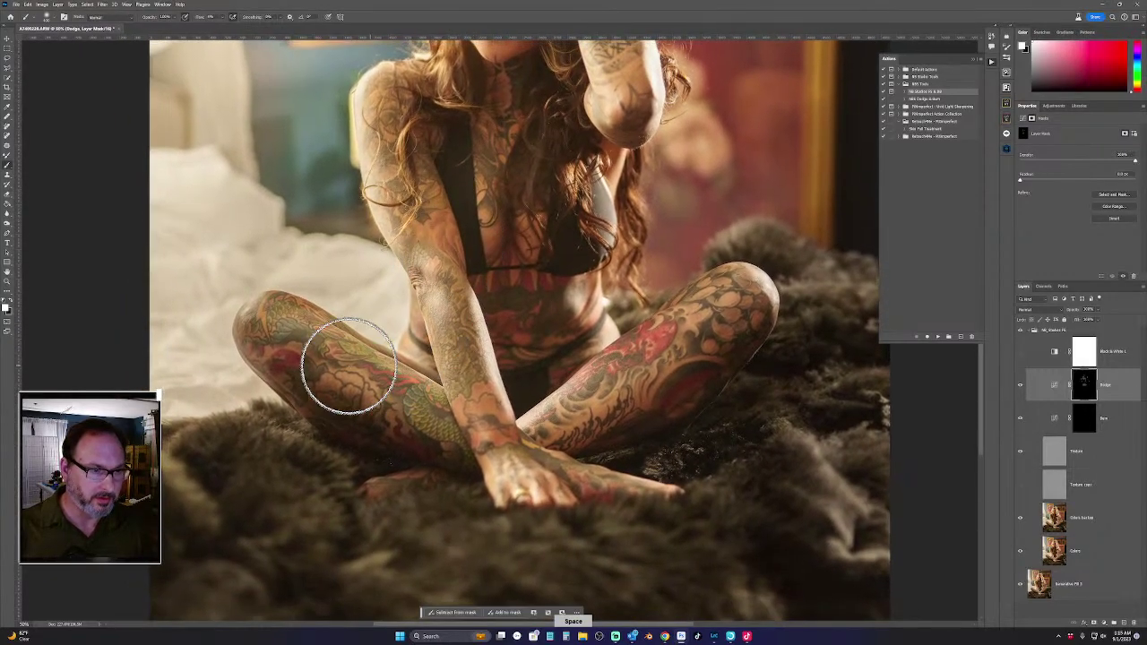
pyautogui.press('[')
pyautogui.press('[')
pyautogui.press('[')
pyautogui.press('[')
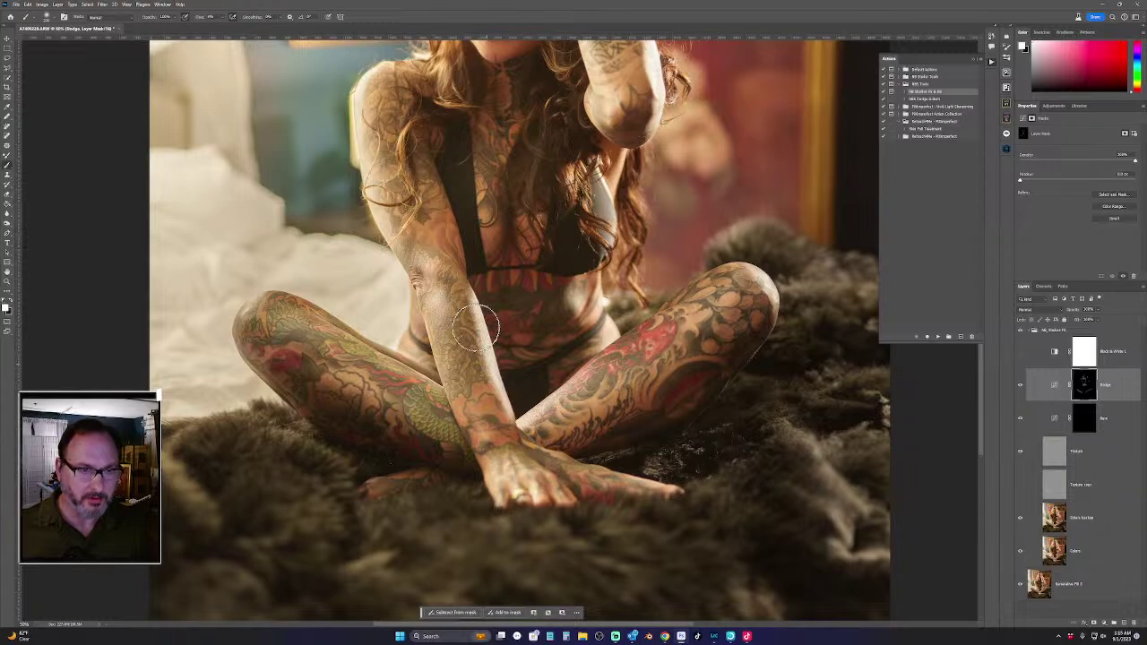
pyautogui.press('[')
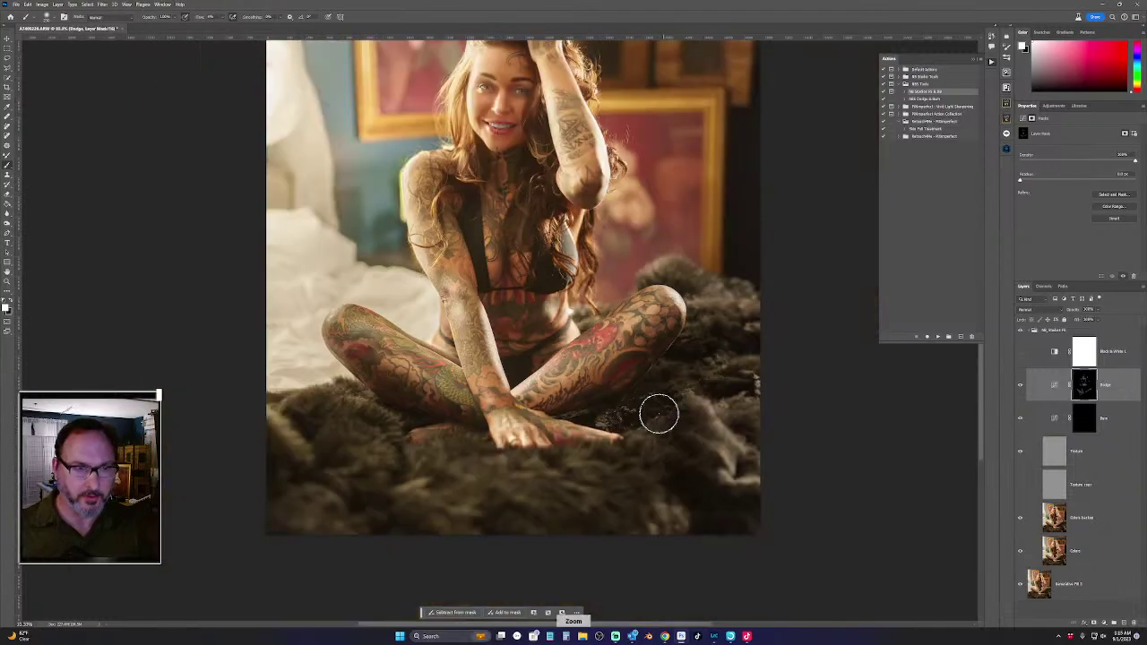
# Toggle the Dodge layer's visibility to compare the whole portrait with and without the brightening
pyautogui.hotkey('ctrl', '-')
pyautogui.moveTo(548, 226); pyautogui.dragTo(525, 320)
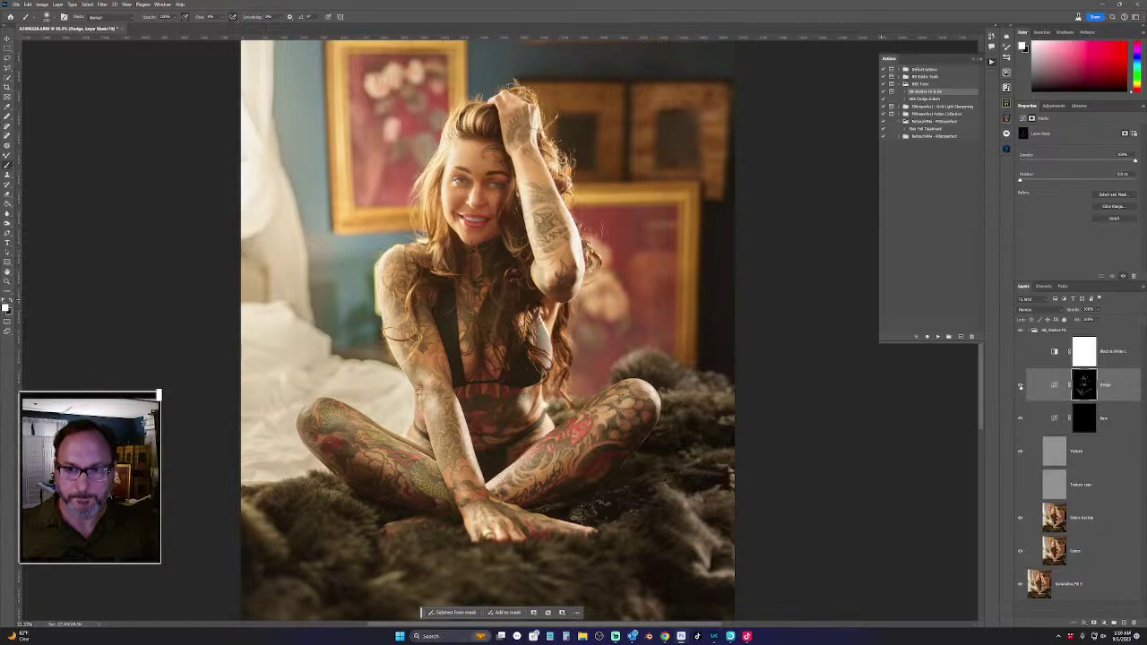
pyautogui.click(1020, 385)
pyautogui.click(1020, 386)
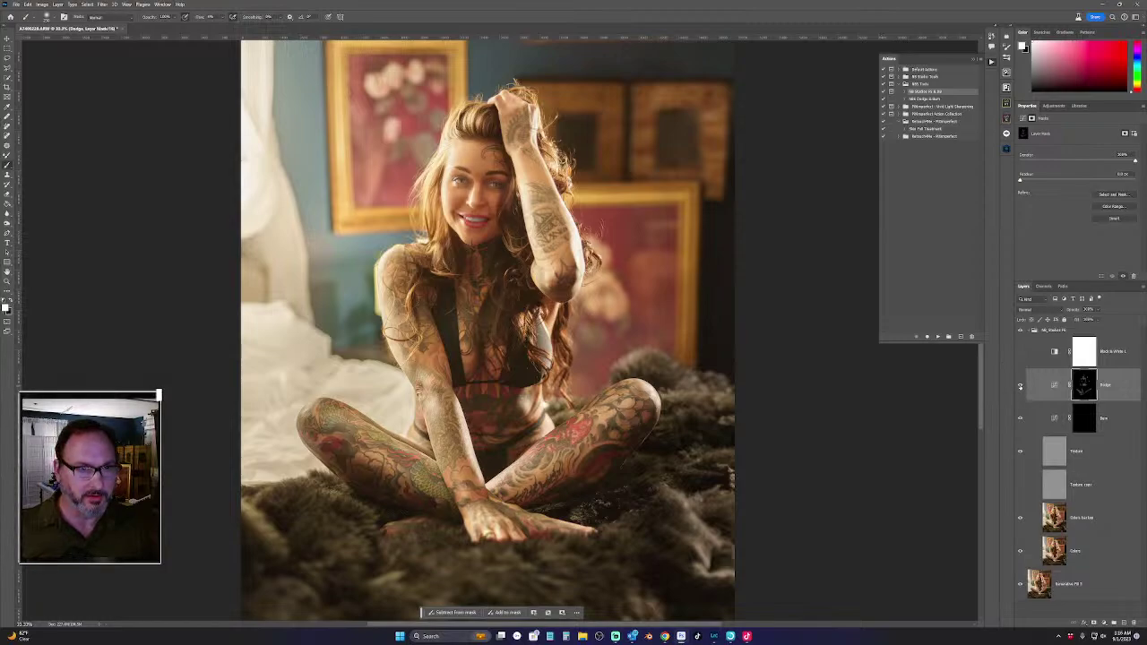
pyautogui.click(1020, 386)
pyautogui.click(1020, 385)
pyautogui.click(1019, 387)
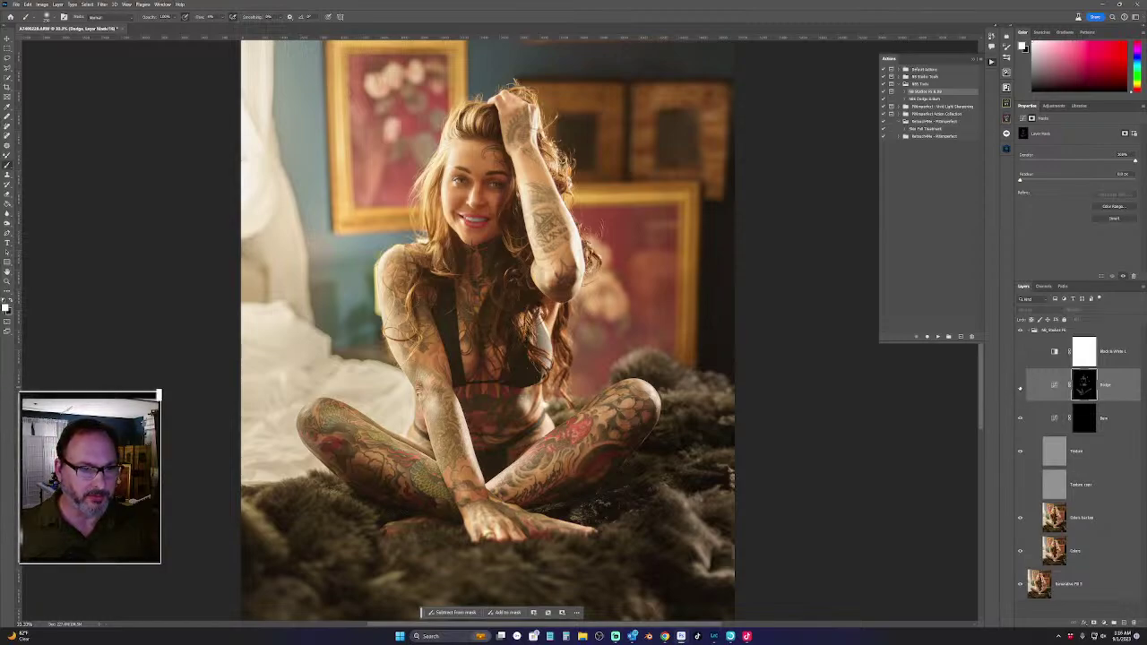
pyautogui.click(1020, 387)
pyautogui.click(1021, 387)
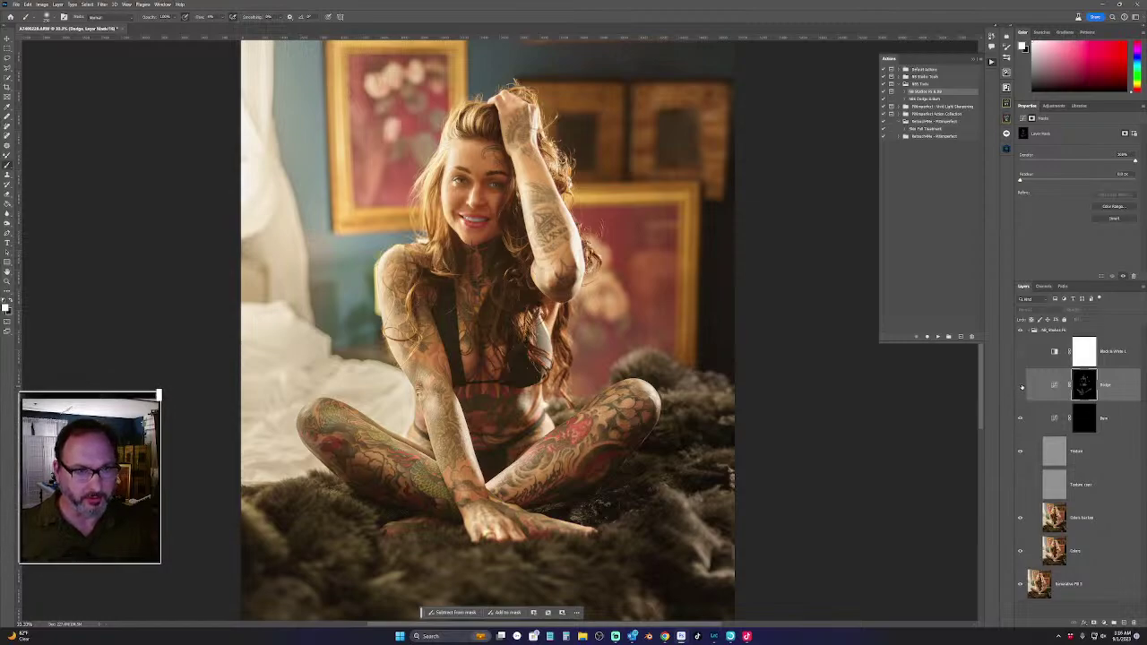
pyautogui.click(1021, 387)
pyautogui.click(1021, 387)
pyautogui.click(1021, 387)
pyautogui.click(1020, 386)
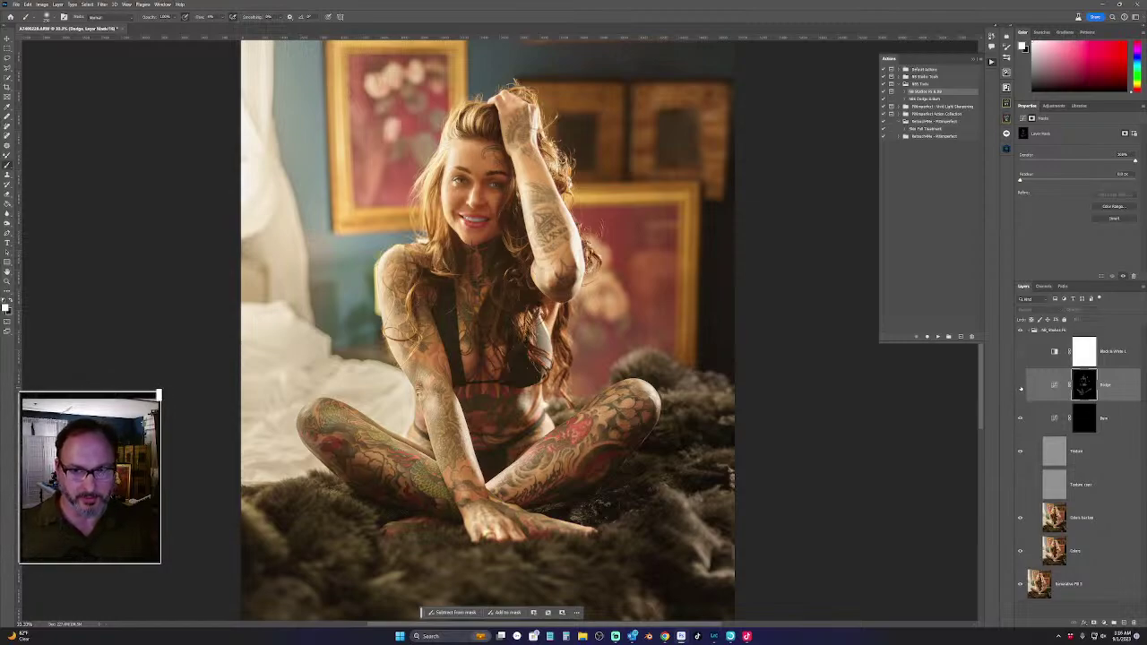
pyautogui.click(1020, 386)
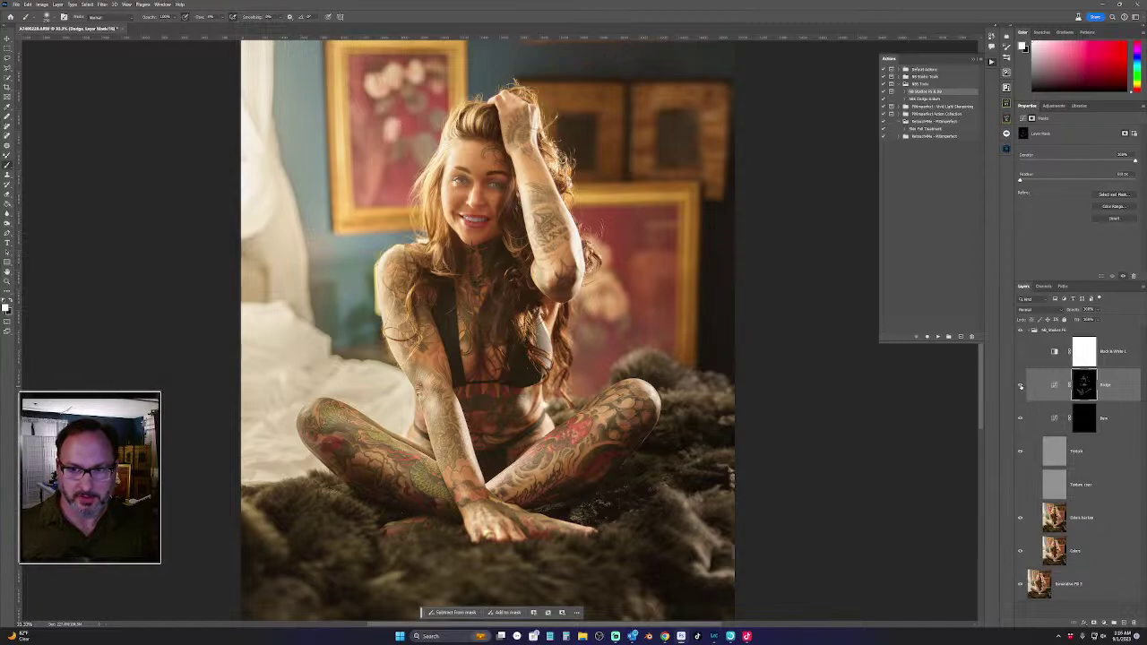
pyautogui.click(1021, 386)
pyautogui.click(1021, 386)
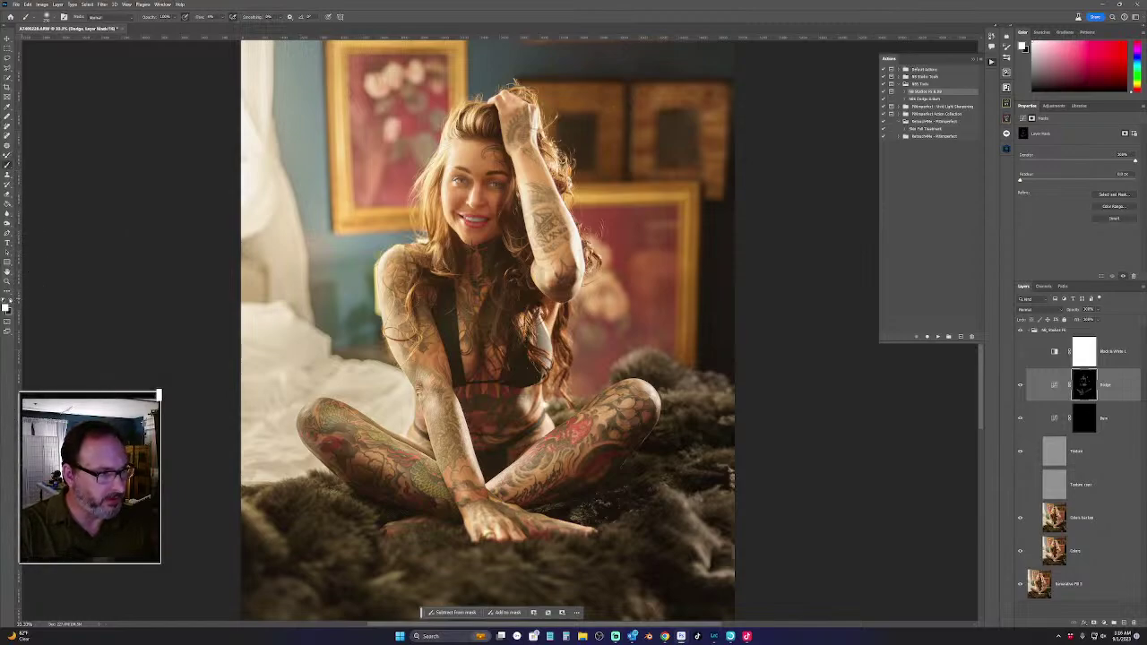
# Make black the foreground color and adjust to a larger brush for reducing the dodging around the face and chest
pyautogui.click(11, 300)
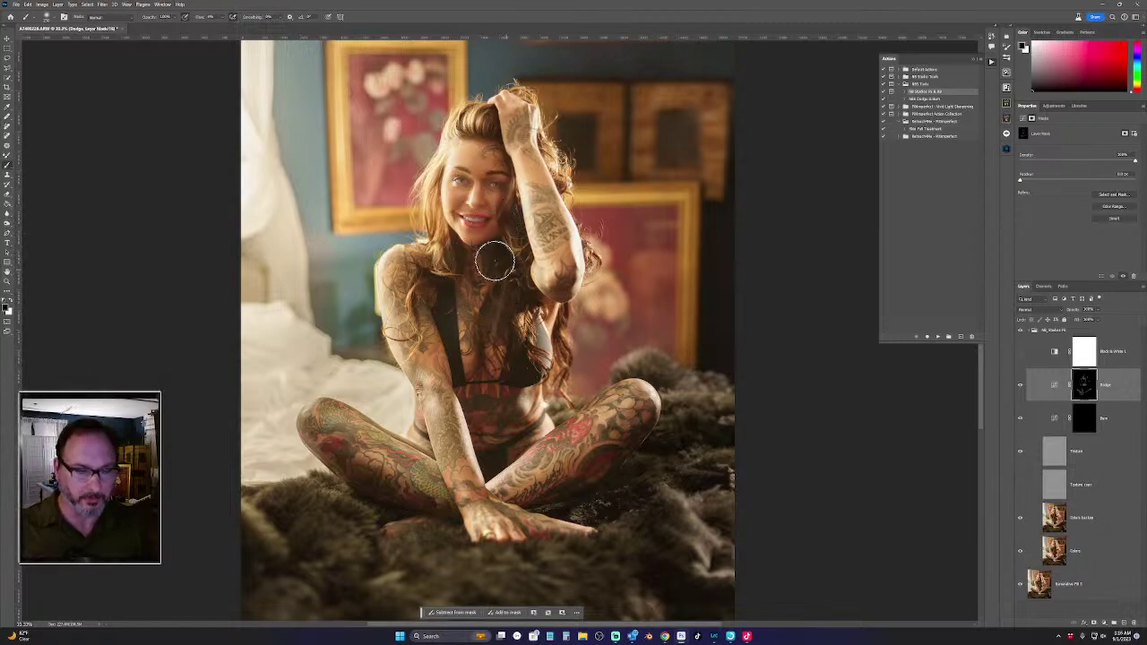
pyautogui.press(']')
pyautogui.press(']')
pyautogui.press(']')
pyautogui.press(']')
pyautogui.press(']')
pyautogui.press(']')
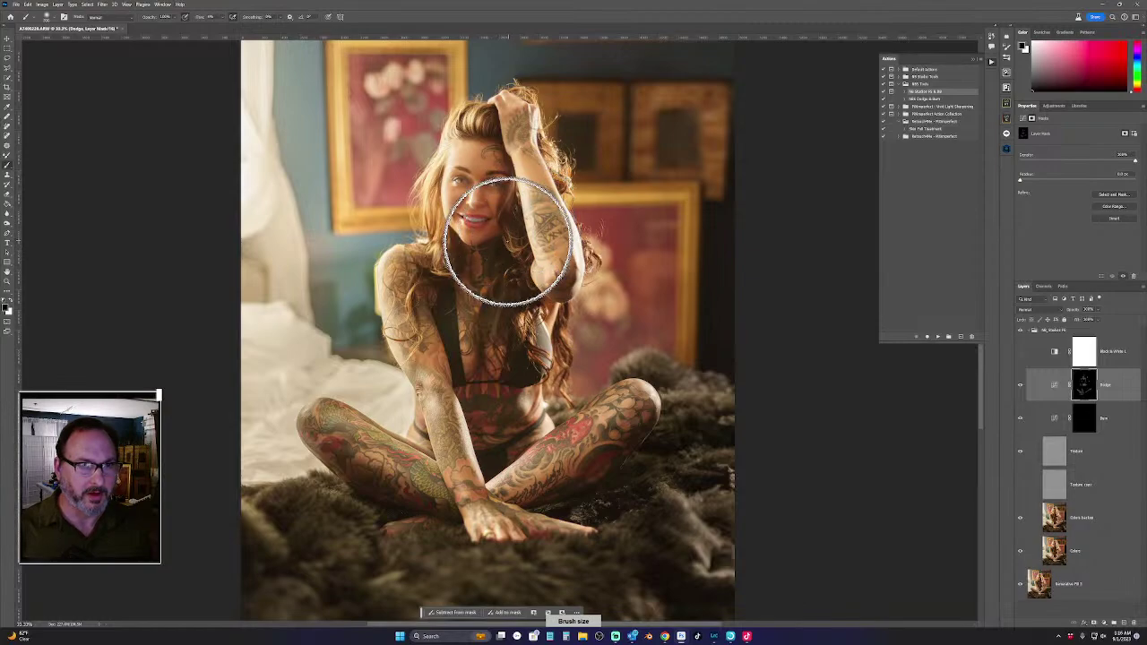
pyautogui.press('[')
pyautogui.press('[')
pyautogui.press(']')
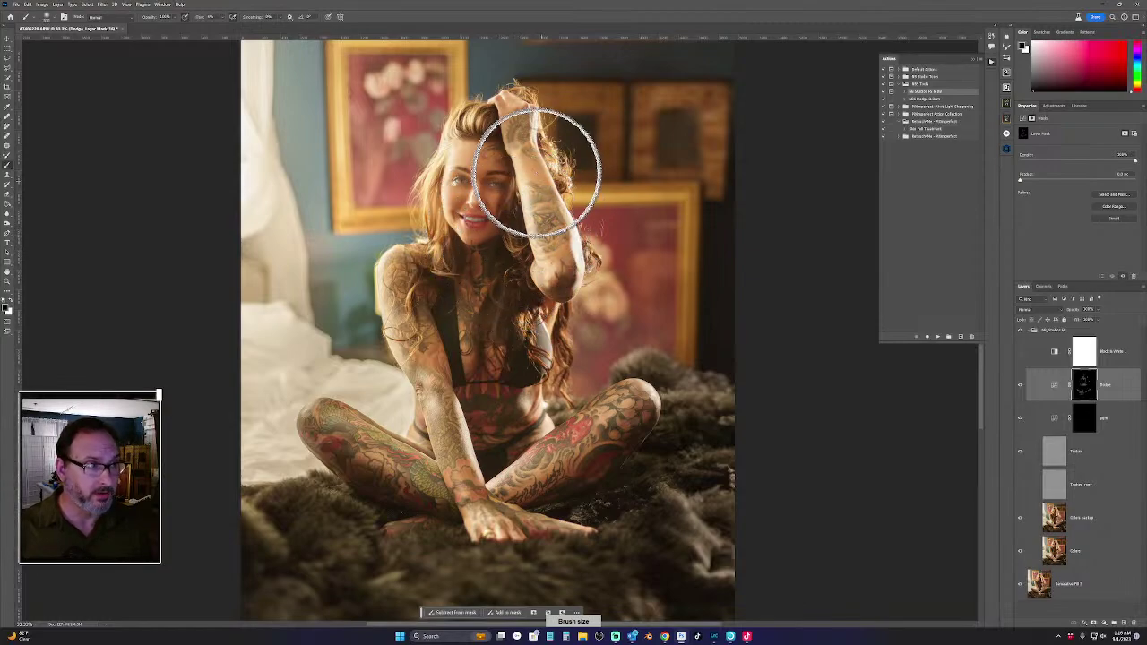
pyautogui.press('[')
pyautogui.press('[')
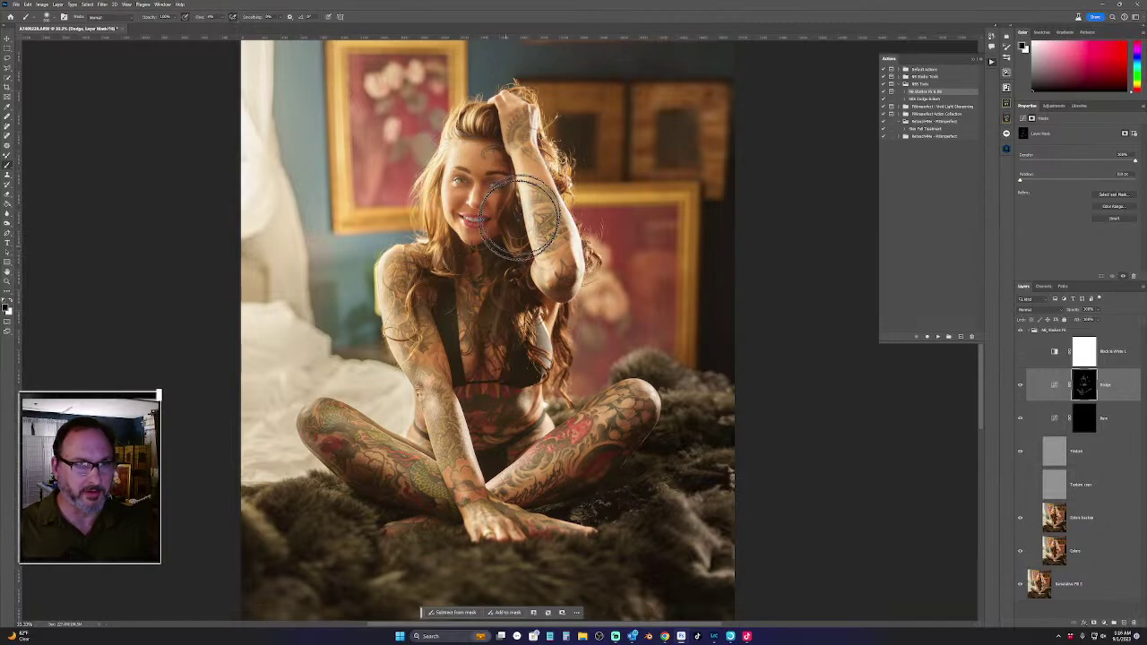
pyautogui.hotkey('ctrl', '-')
pyautogui.hotkey('ctrl', '-')
pyautogui.hotkey('ctrl', '+')
pyautogui.hotkey('ctrl', '+')
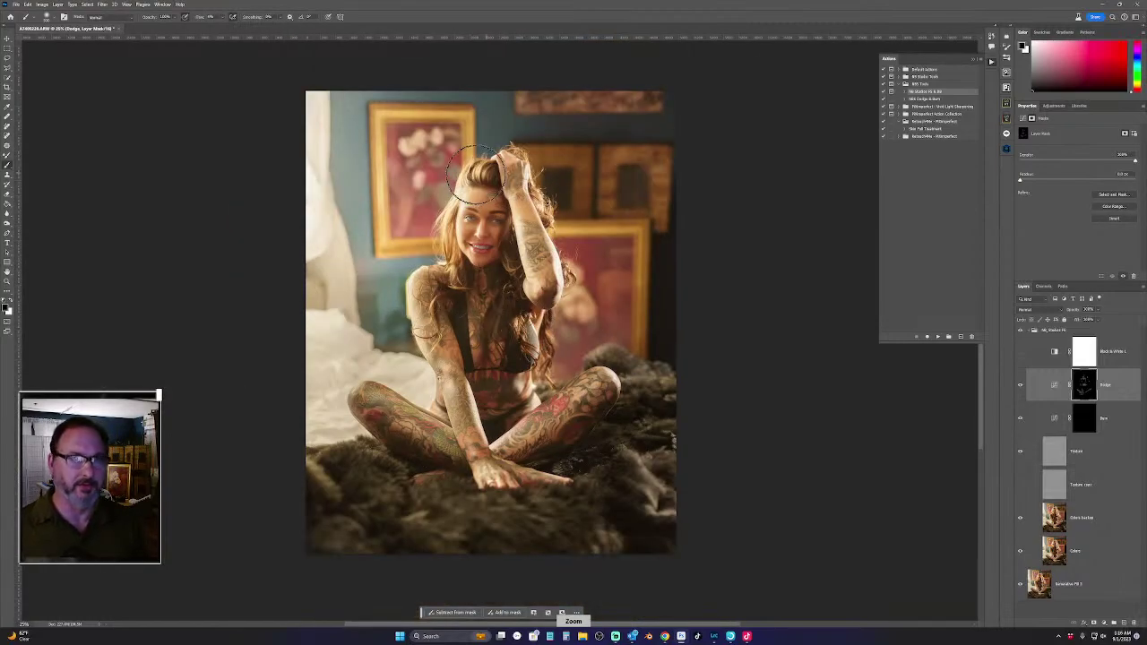
pyautogui.hotkey('ctrl', '+')
pyautogui.hotkey('ctrl', '+')
pyautogui.hotkey('ctrl', '+')
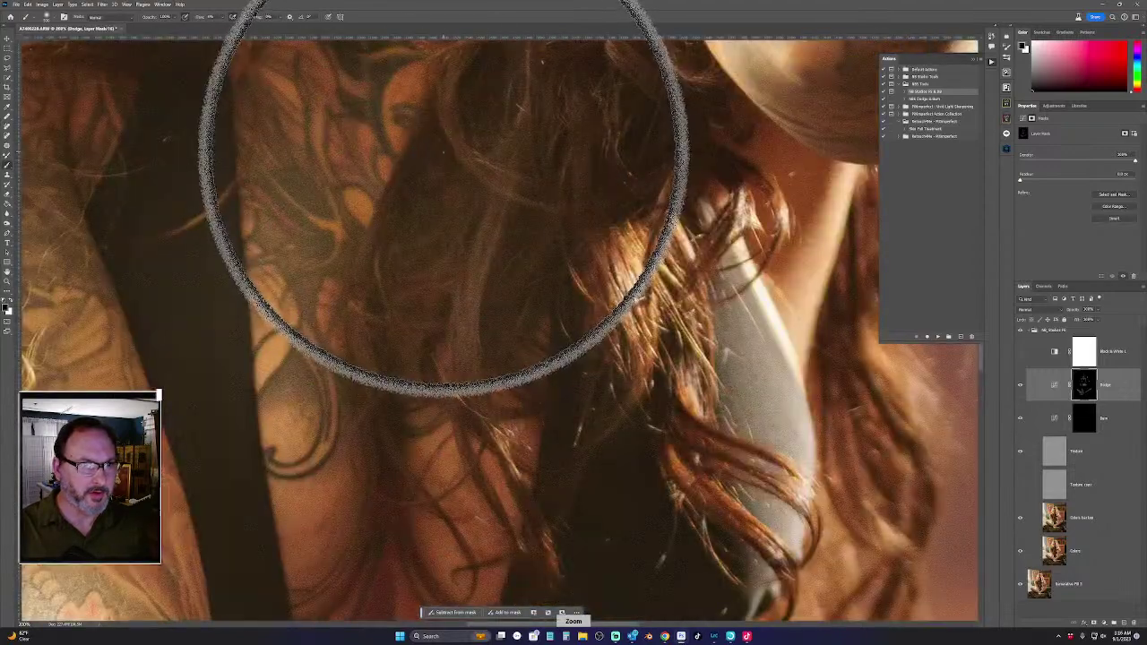
pyautogui.hotkey('ctrl', '-')
pyautogui.hotkey('ctrl', '-')
pyautogui.hotkey('ctrl', '-')
pyautogui.hotkey('ctrl', '-')
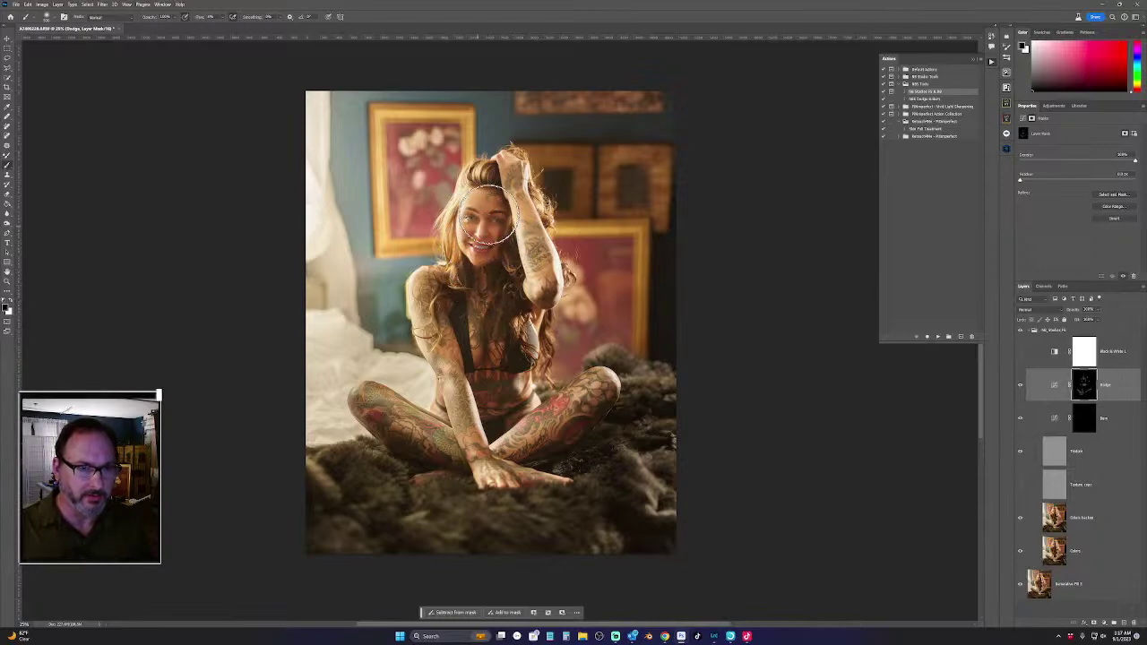
# Resize the black brush and tone down the dodging from the face to the crossed legs on the Dodge mask
pyautogui.press('[')
pyautogui.press('[')
pyautogui.press('[')
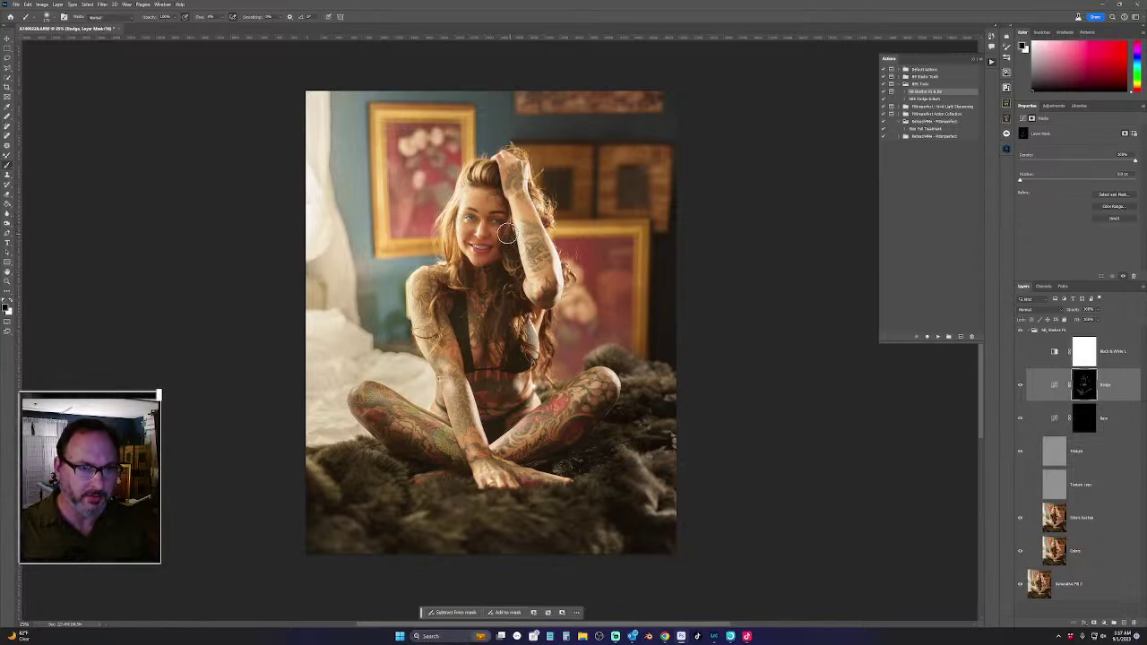
pyautogui.press(']')
pyautogui.press(']')
pyautogui.press(']')
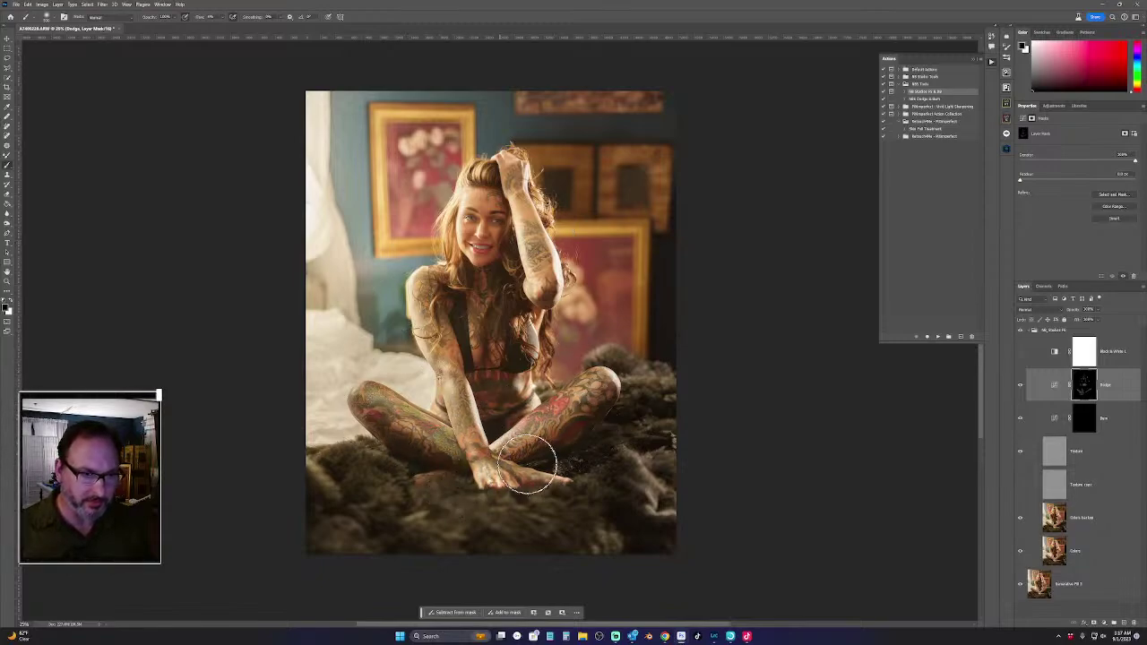
# Show the Dodge layer's curve and toggle the layer's visibility to examine the toned-down brightening
pyautogui.click(1055, 388)
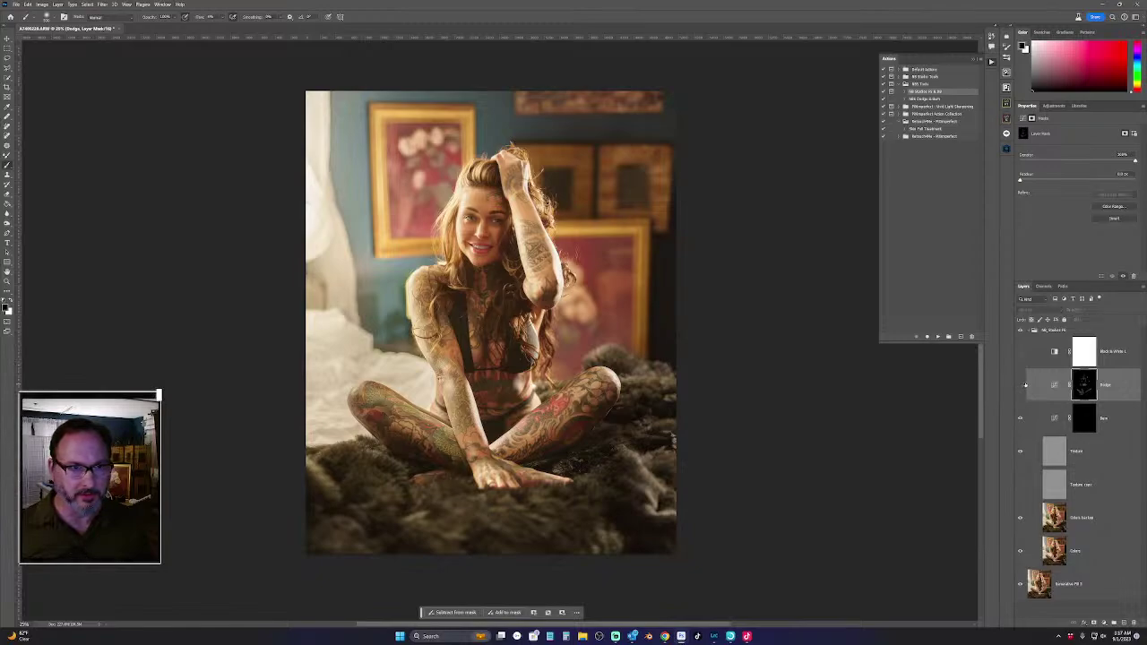
pyautogui.click(1021, 386)
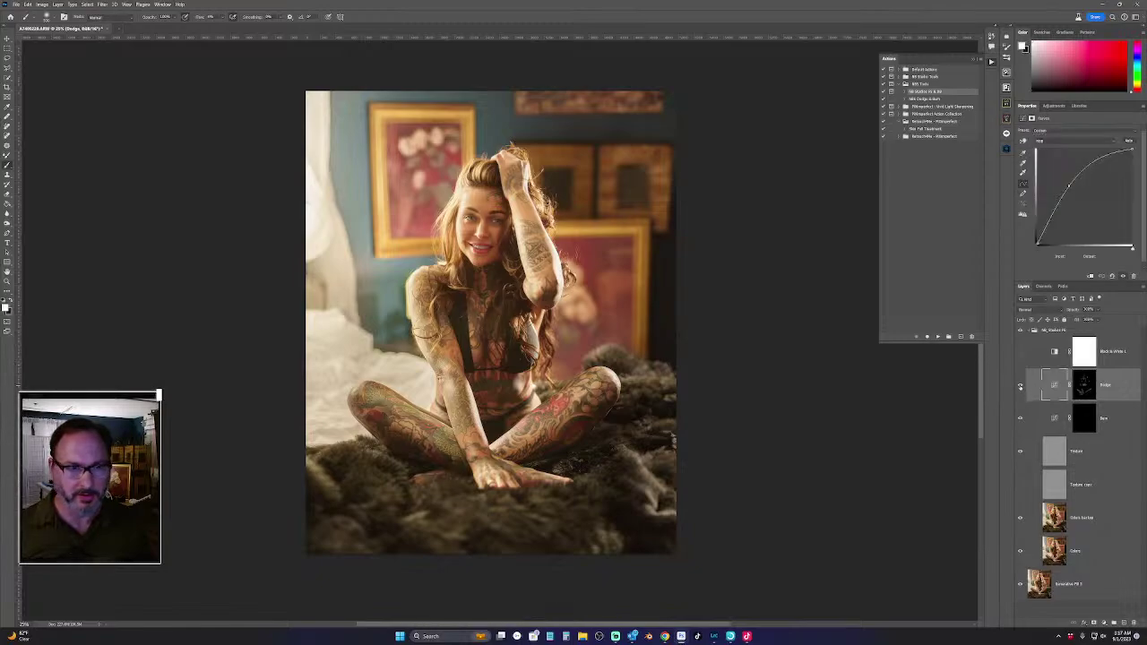
pyautogui.click(1021, 386)
pyautogui.click(1020, 386)
pyautogui.click(1021, 386)
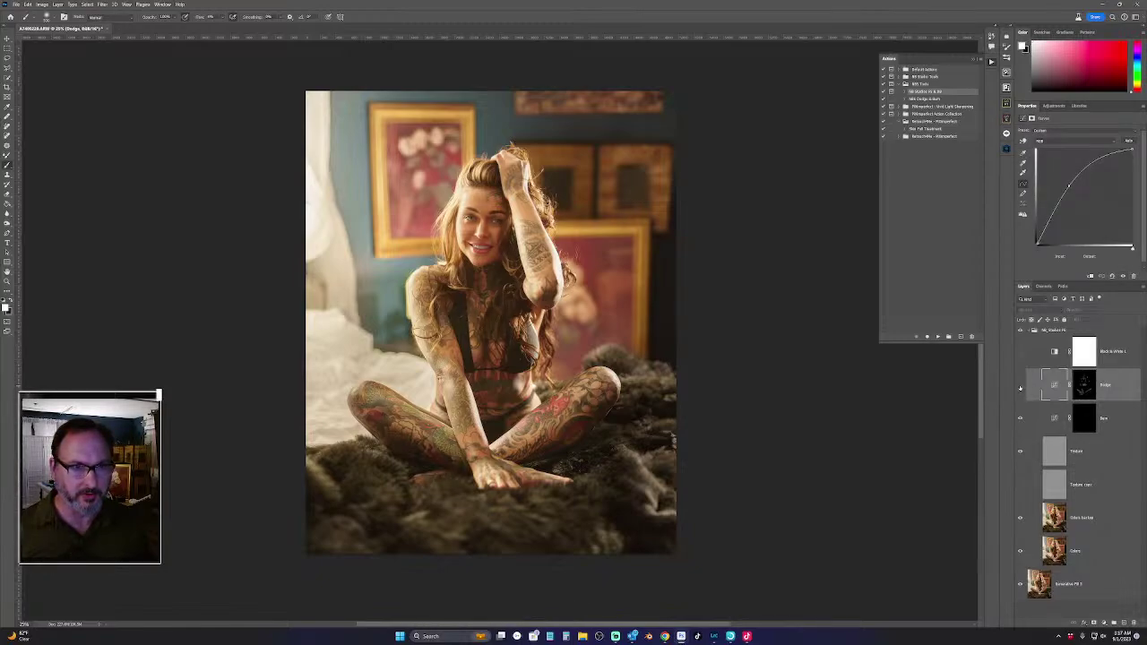
pyautogui.click(1021, 386)
pyautogui.click(1021, 387)
pyautogui.click(1021, 386)
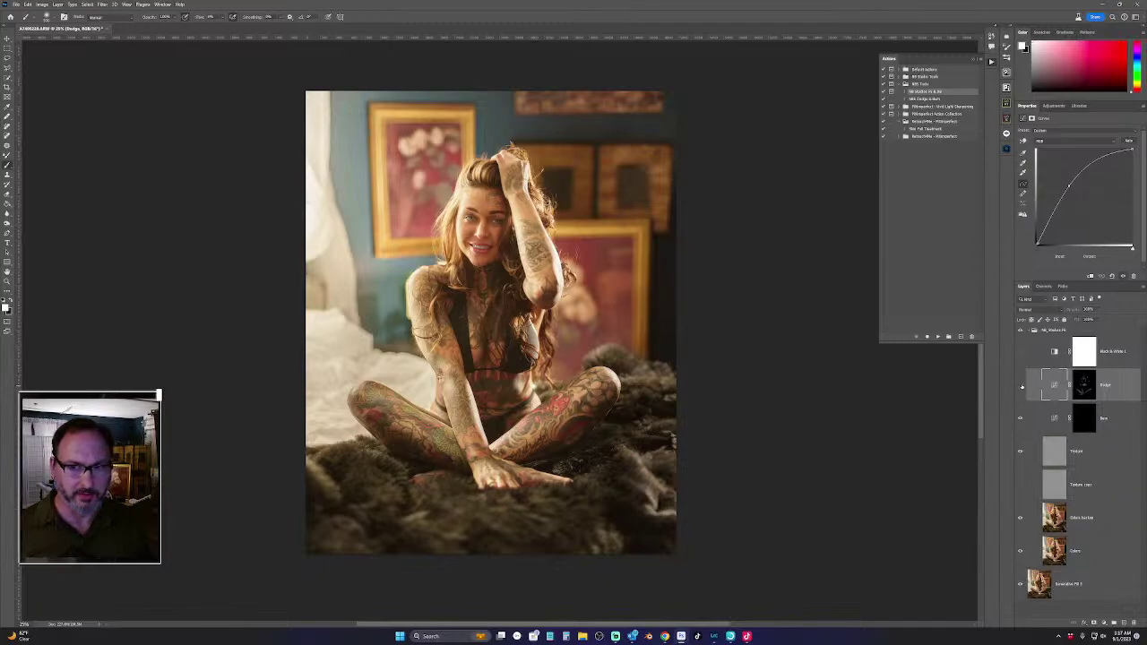
pyautogui.click(1021, 386)
pyautogui.click(1021, 387)
pyautogui.click(1021, 386)
pyautogui.click(1021, 387)
pyautogui.click(1020, 387)
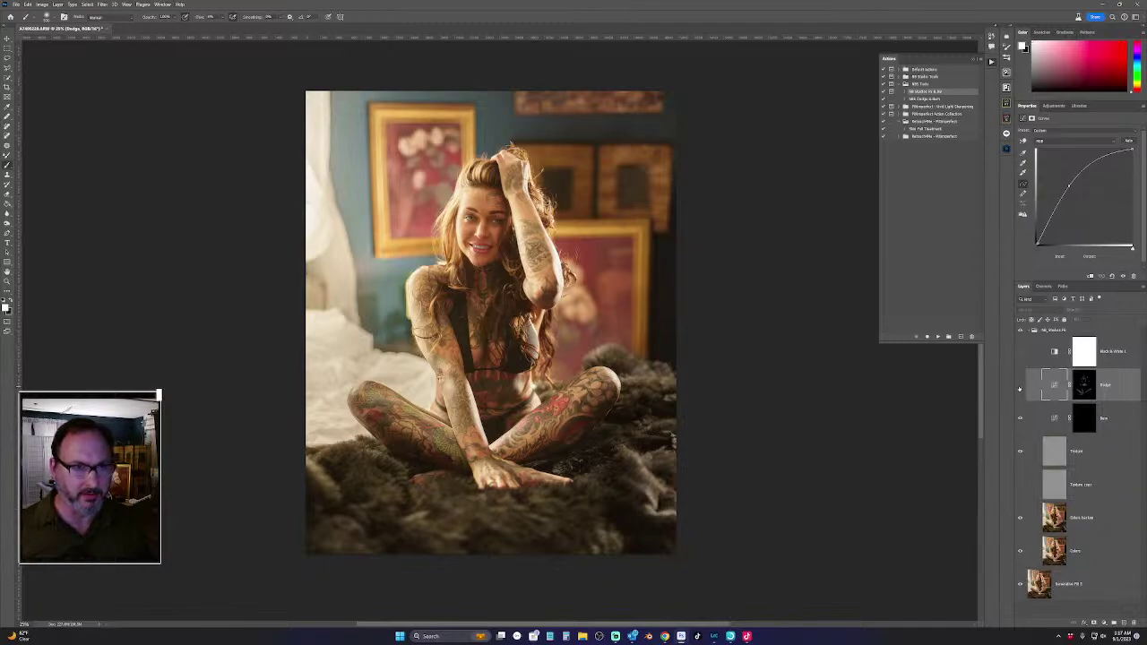
pyautogui.click(1021, 386)
pyautogui.click(1021, 387)
pyautogui.click(1021, 386)
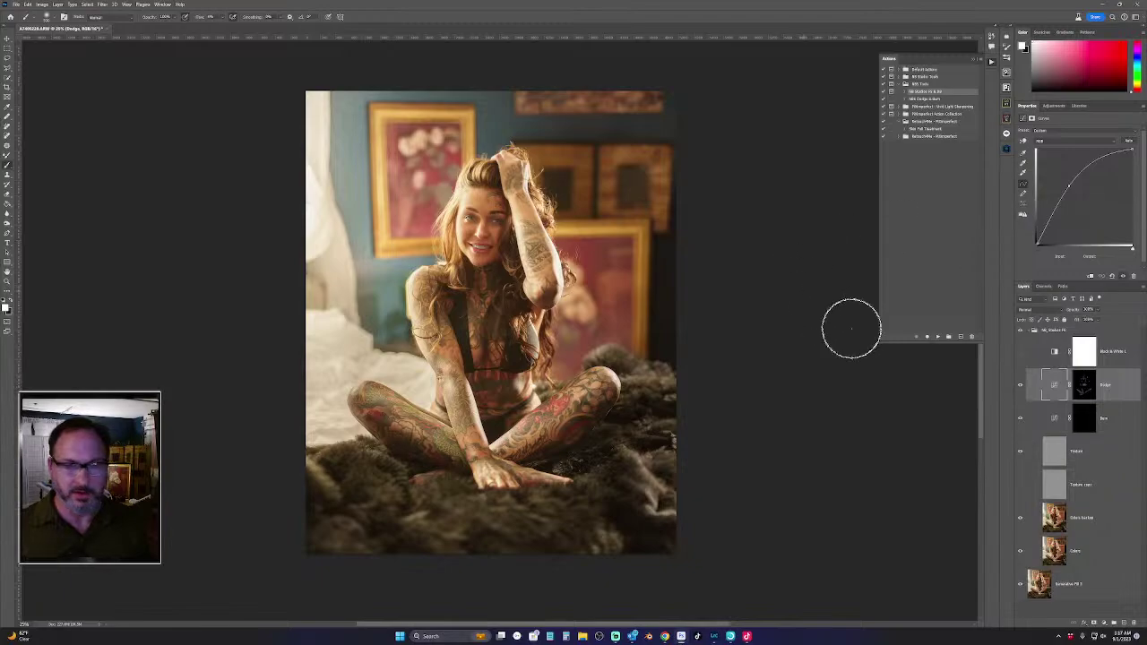
# Return to the Dodge mask and brighten the irises of both eyes with a very small white brush
pyautogui.click(1090, 392)
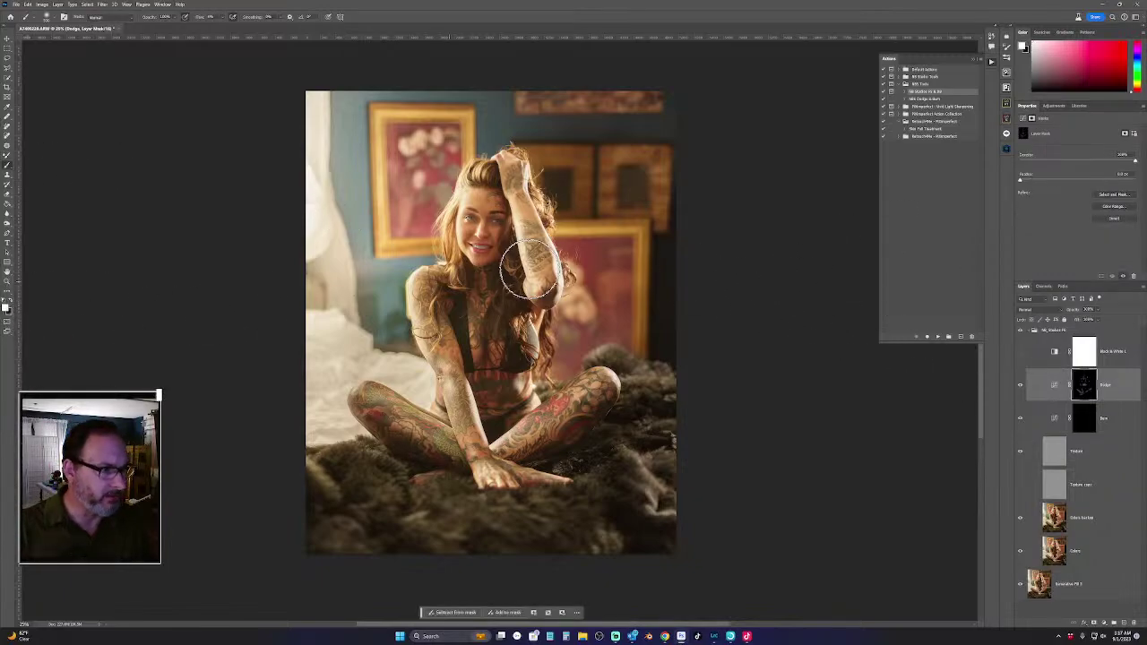
pyautogui.hotkey('ctrl', '+')
pyautogui.hotkey('ctrl', '+')
pyautogui.hotkey('ctrl', '+')
pyautogui.hotkey('ctrl', '+')
pyautogui.scroll(5, 502, 269)
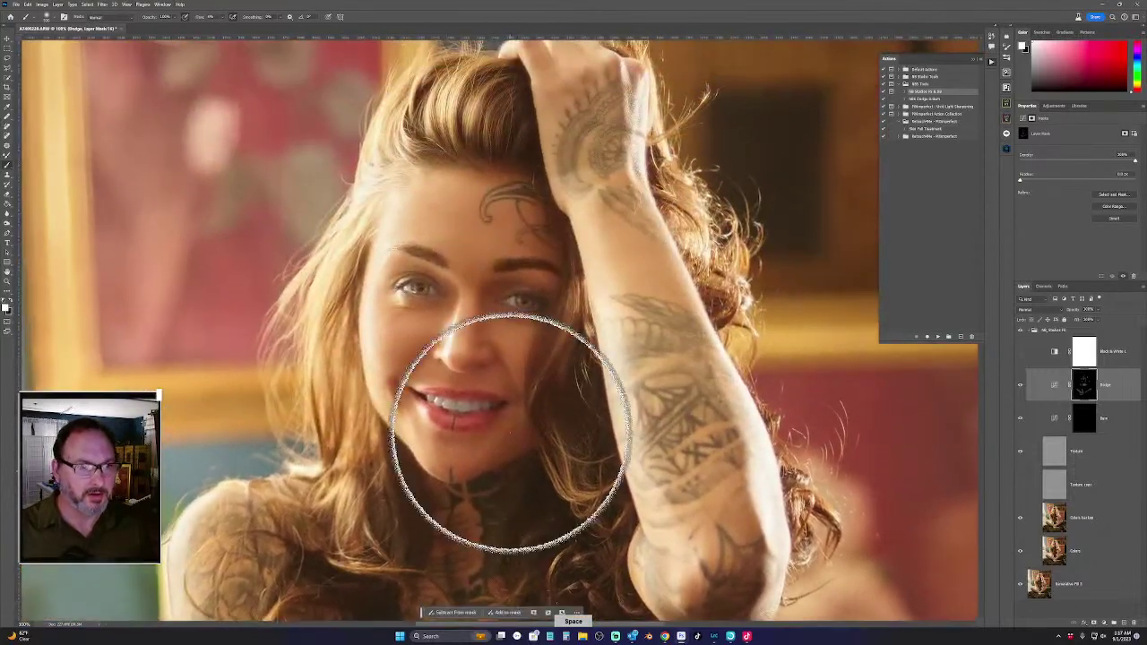
pyautogui.hotkey('ctrl', '+')
pyautogui.hotkey('ctrl', '+')
pyautogui.press('[')
pyautogui.press('[')
pyautogui.press('[')
pyautogui.press('[')
pyautogui.press('[')
pyautogui.press('[')
pyautogui.press('[')
pyautogui.press('[')
pyautogui.press('[')
pyautogui.press('[')
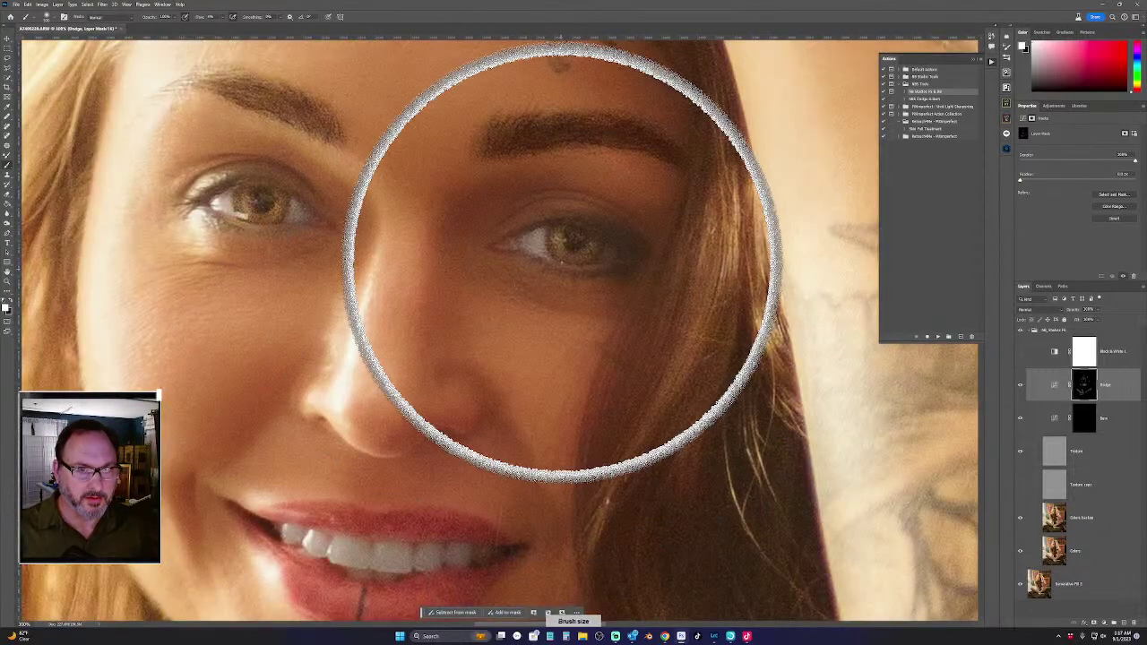
pyautogui.press('[')
pyautogui.press('[')
pyautogui.press('[')
pyautogui.press('[')
pyautogui.press('[')
pyautogui.press('[')
pyautogui.press('[')
pyautogui.press('[')
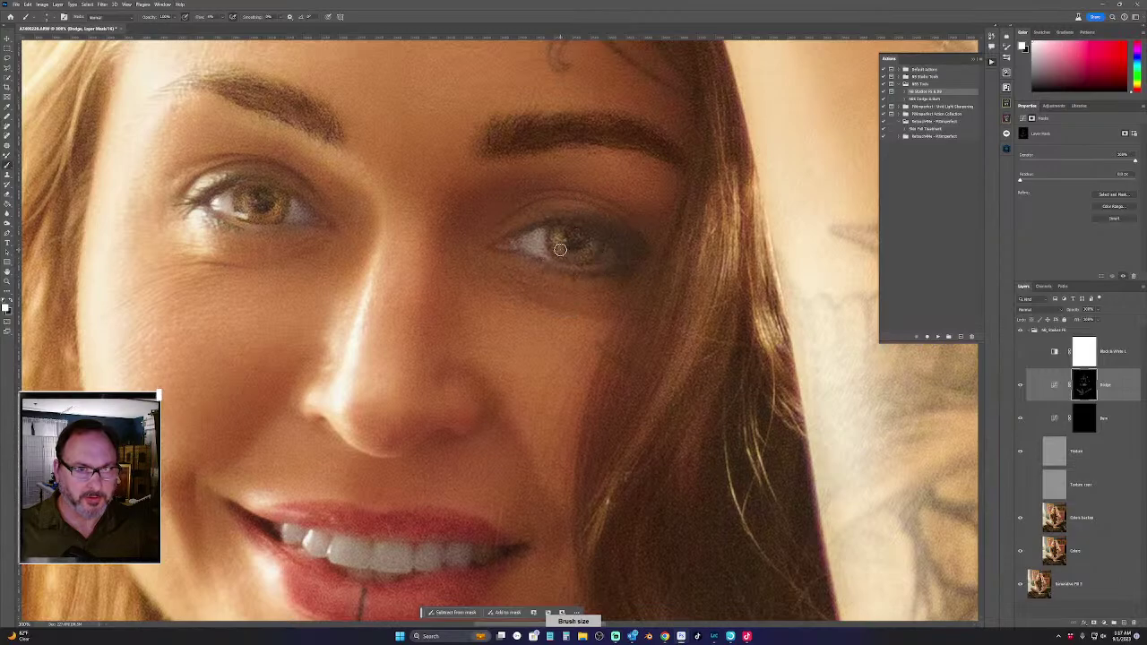
pyautogui.moveTo(558, 241); pyautogui.dragTo(561, 252)
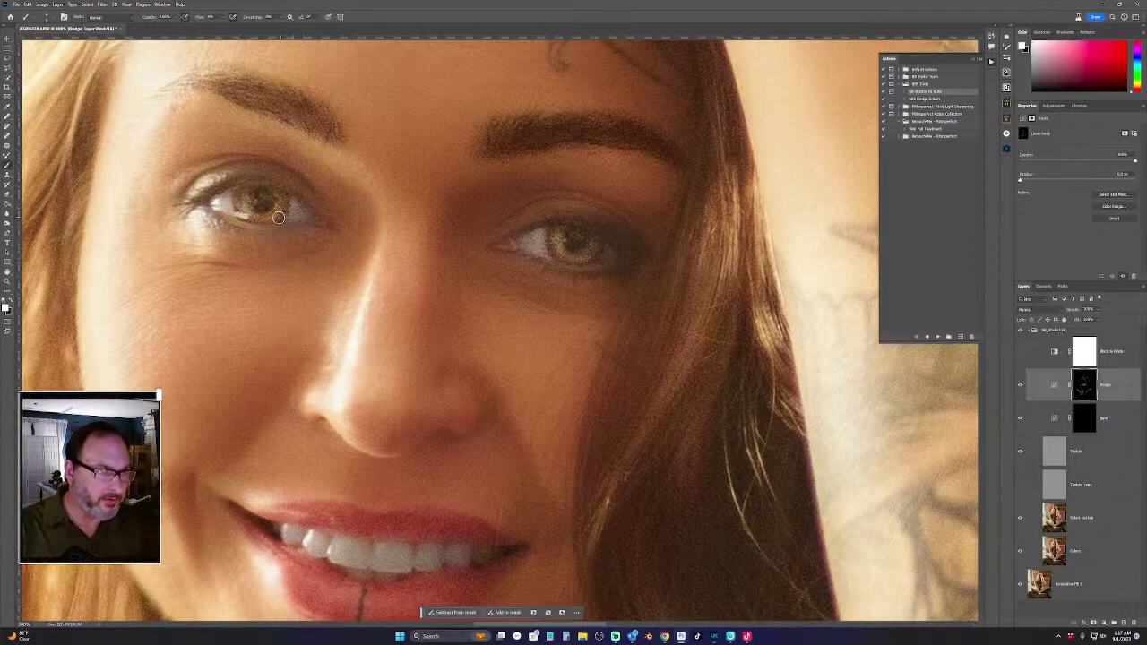
# Toggle the Dodge layer's visibility to compare the portrait with and without the brightening
pyautogui.hotkey('ctrl', '-')
pyautogui.hotkey('ctrl', '-')
pyautogui.hotkey('ctrl', '-')
pyautogui.hotkey('ctrl', '-')
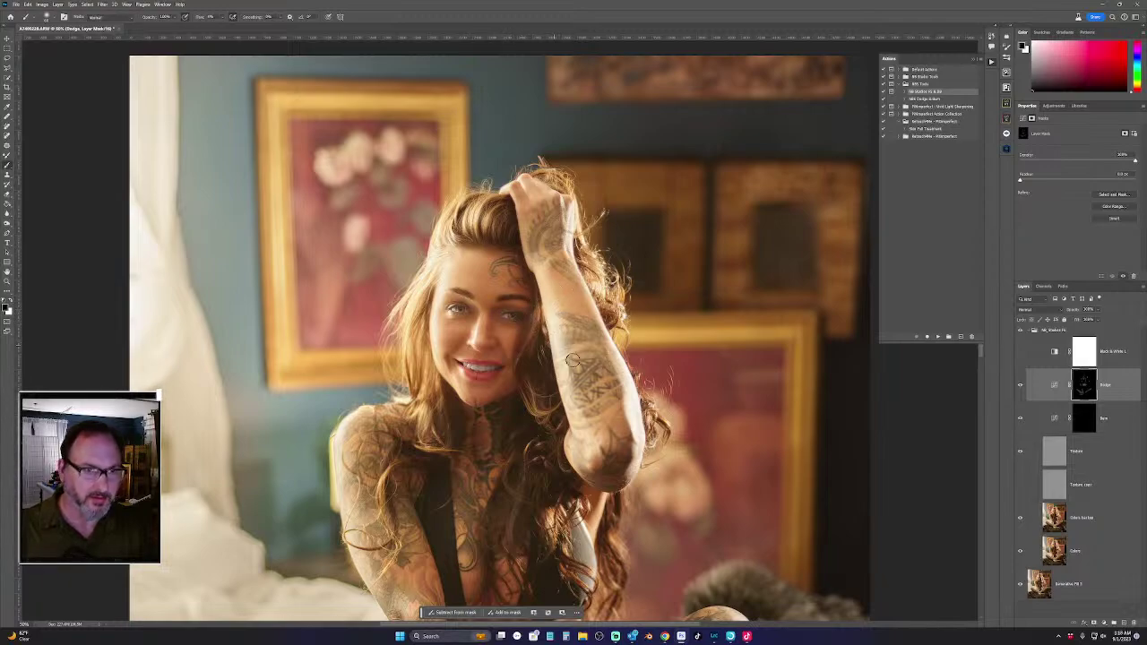
pyautogui.click(1020, 386)
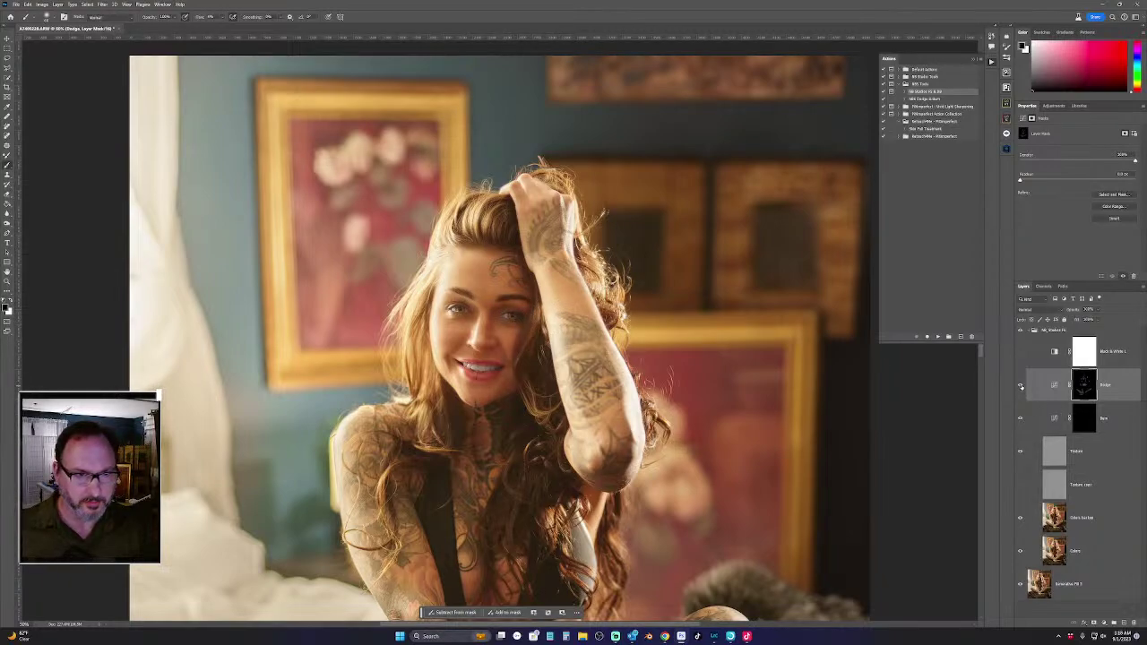
pyautogui.click(1020, 386)
pyautogui.click(1020, 386)
pyautogui.click(1020, 385)
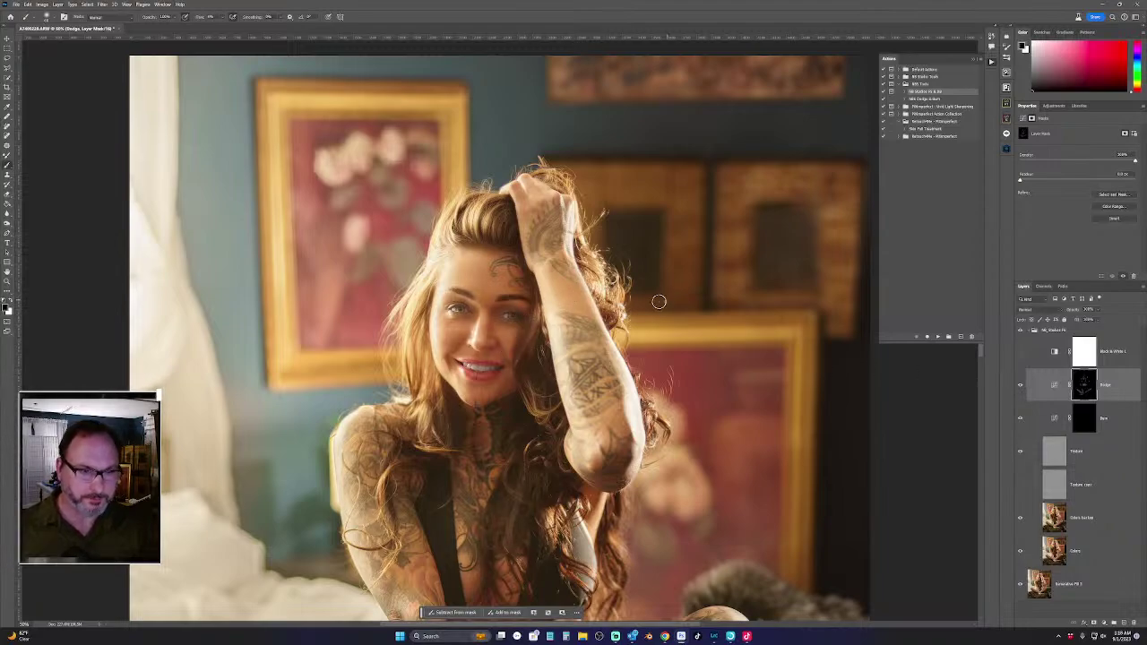
# Select the Burn layer's mask and darken the contours of the face, neck, arms and torso with a resized white brush
pyautogui.press('h')
pyautogui.moveTo(659, 302); pyautogui.dragTo(603, 325)
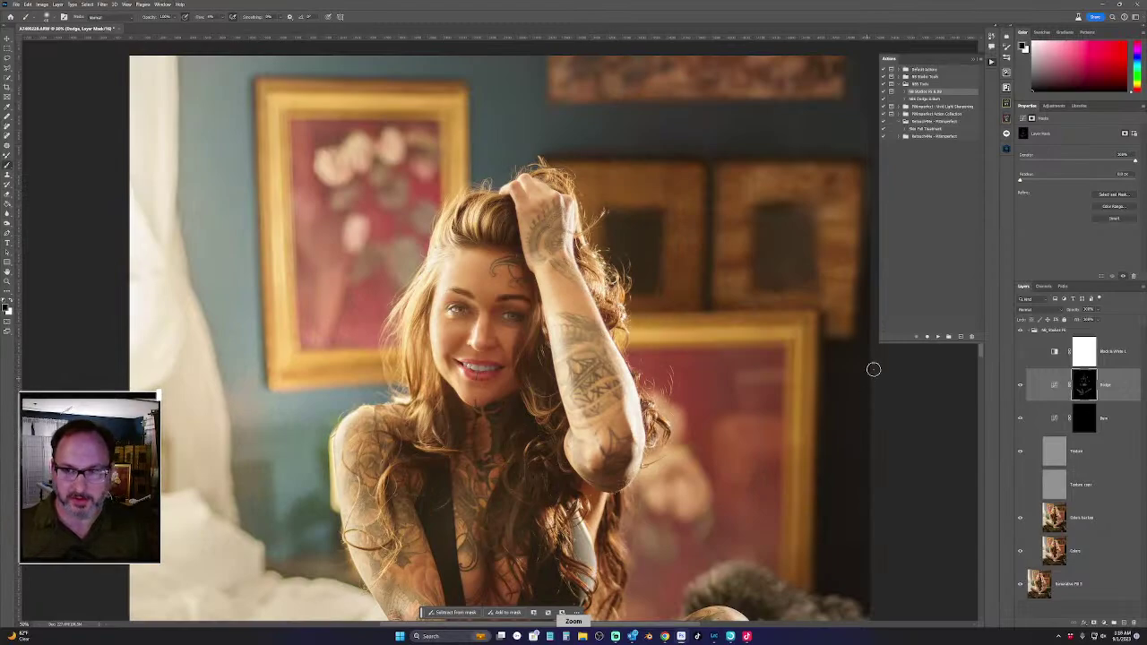
pyautogui.press('space')
pyautogui.moveTo(747, 397); pyautogui.dragTo(720, 299)
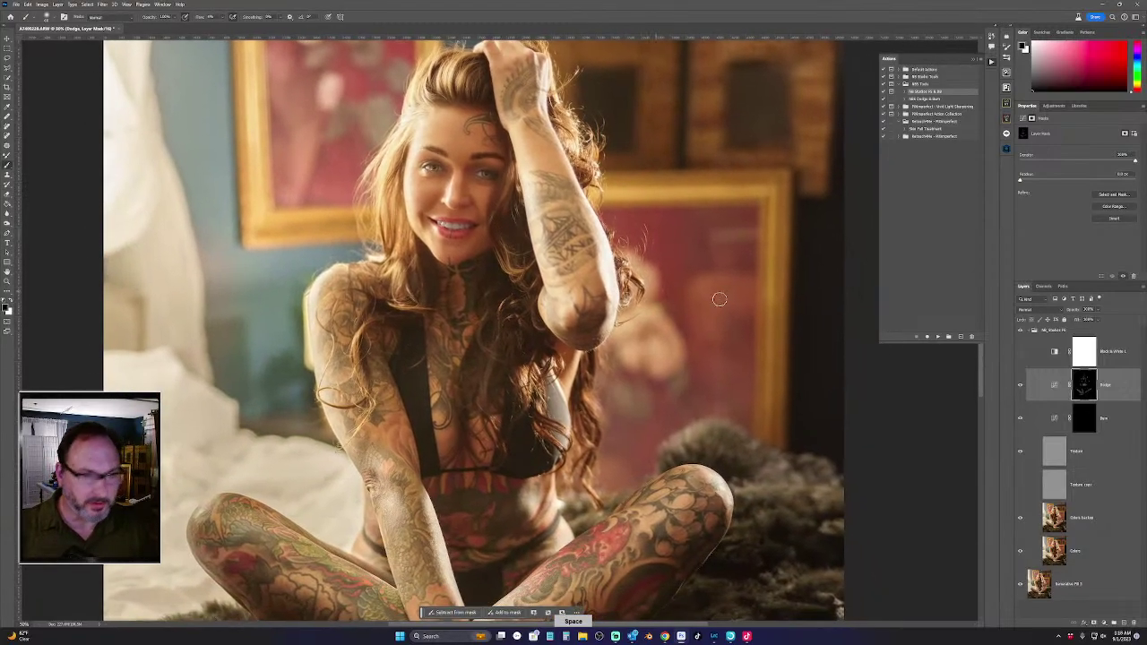
pyautogui.click(1085, 421)
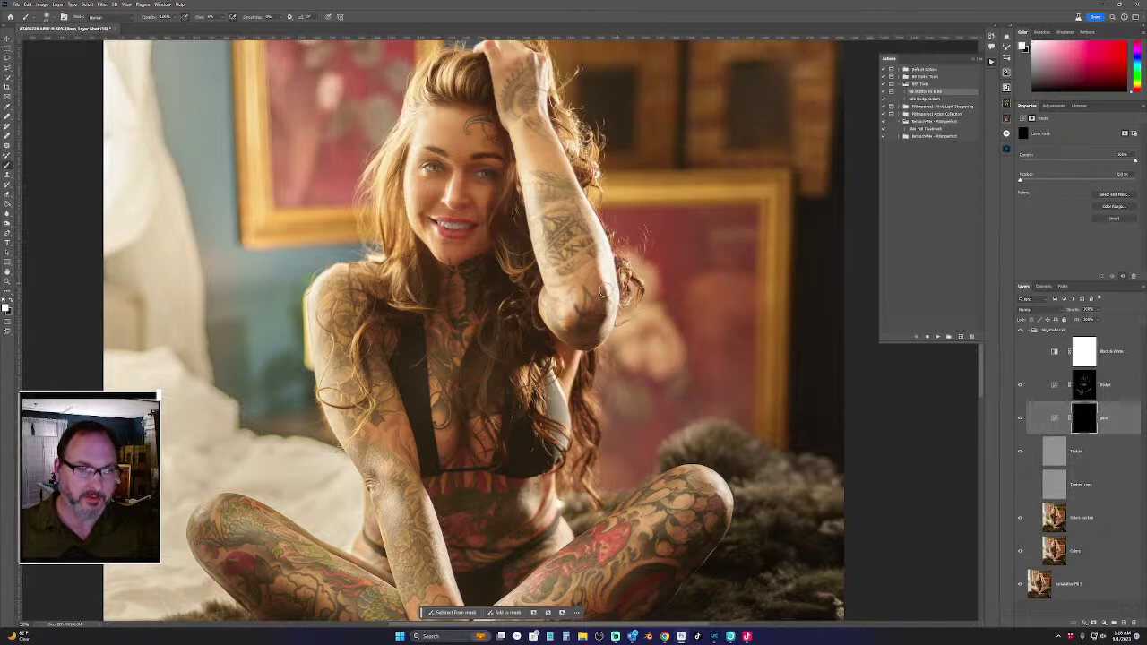
pyautogui.hotkey('ctrl', '-')
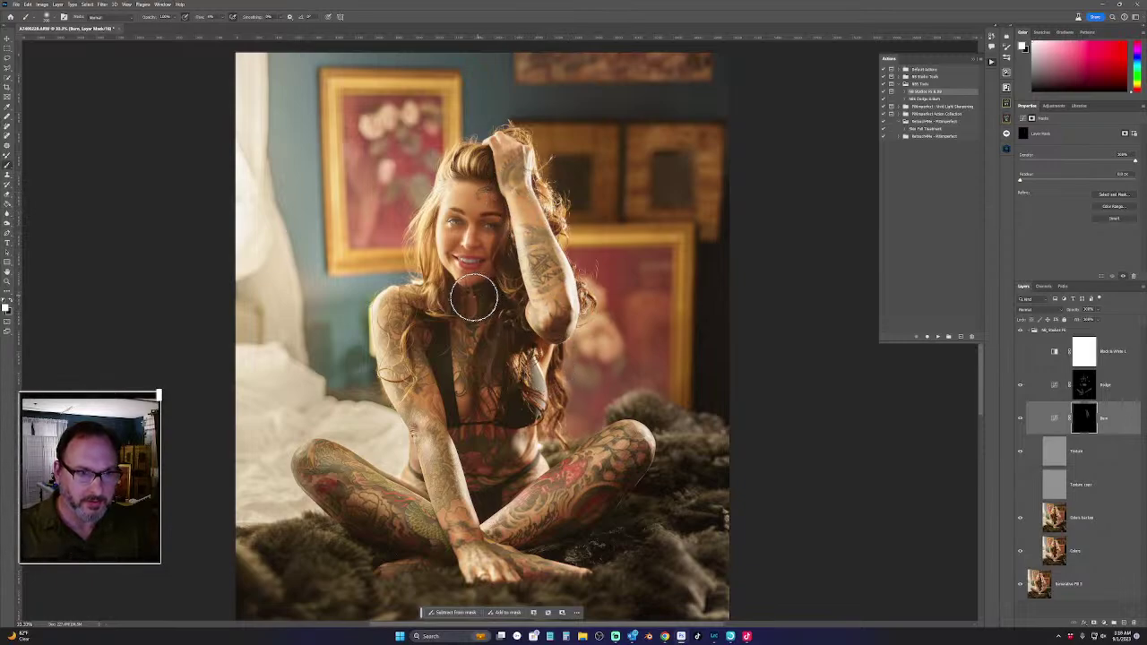
pyautogui.moveTo(462, 291)
pyautogui.mouseDown()
pyautogui.moveTo(431, 240)
pyautogui.moveTo(433, 258)
pyautogui.moveTo(439, 187)
pyautogui.moveTo(492, 158)
pyautogui.moveTo(433, 233)
pyautogui.mouseUp()
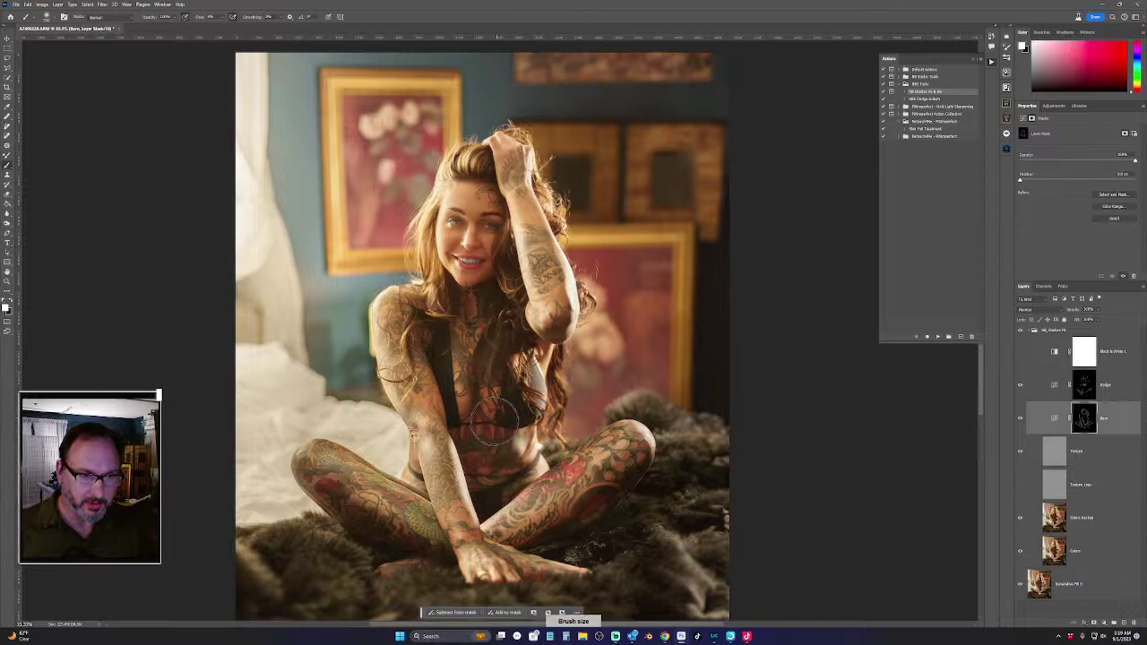
pyautogui.press(']')
pyautogui.press(']')
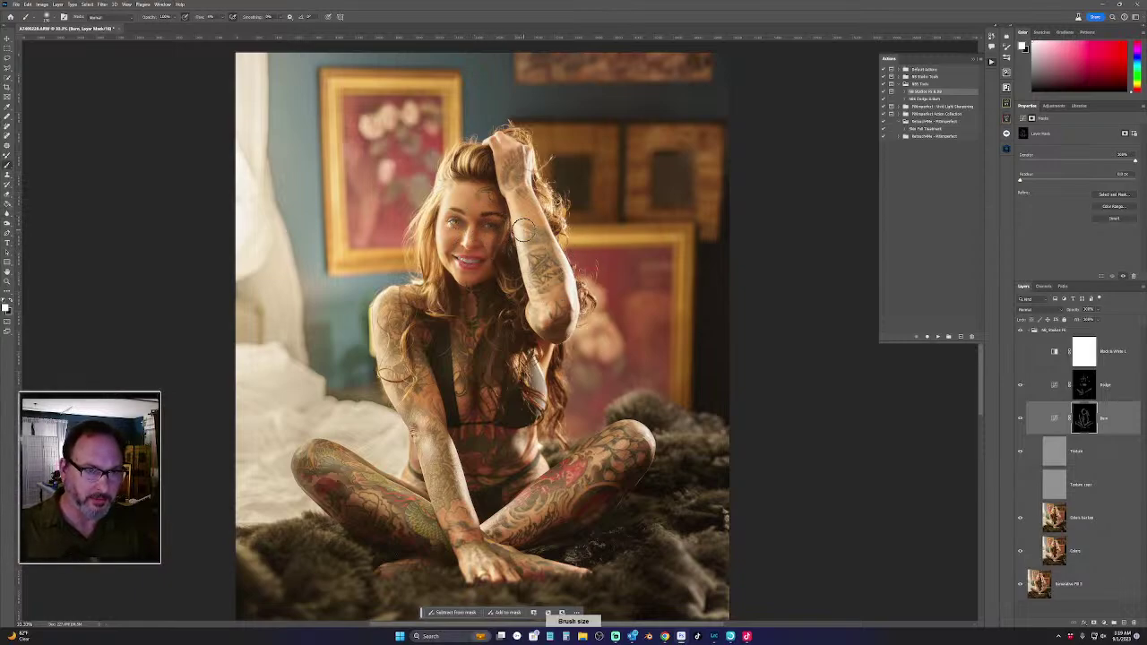
# Examine the burned areas of the face and raised arm, toggling the Burn layer's visibility repeatedly to compare the darkening
pyautogui.hotkey('ctrl', '+')
pyautogui.hotkey('ctrl', '+')
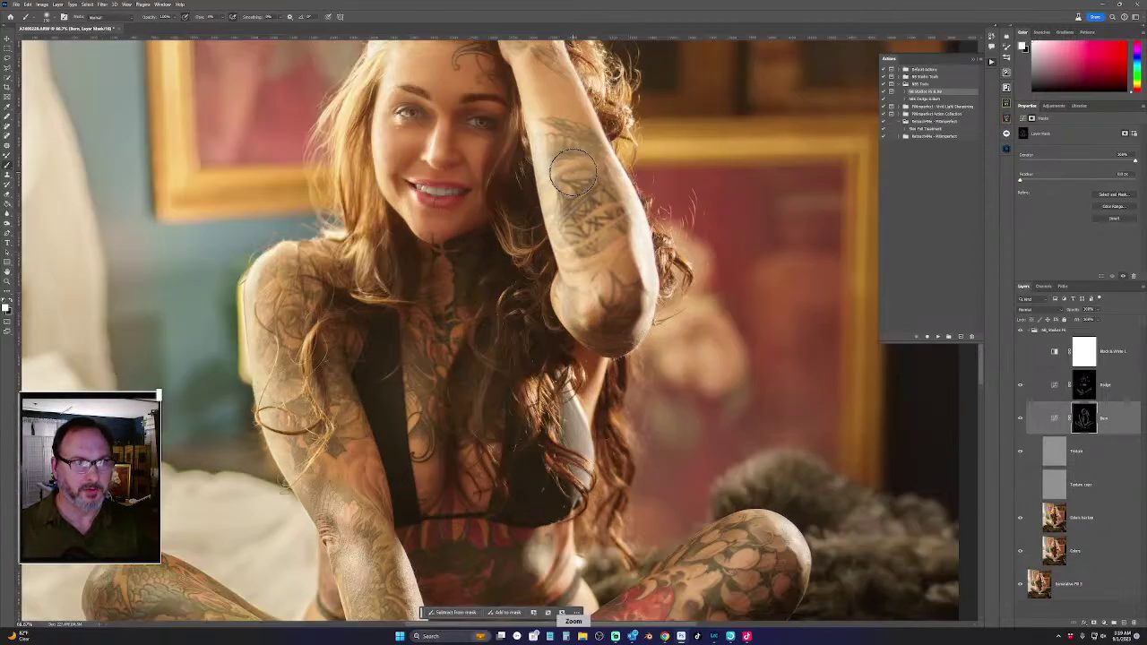
pyautogui.hotkey('ctrl', '+')
pyautogui.hotkey('ctrl', '-')
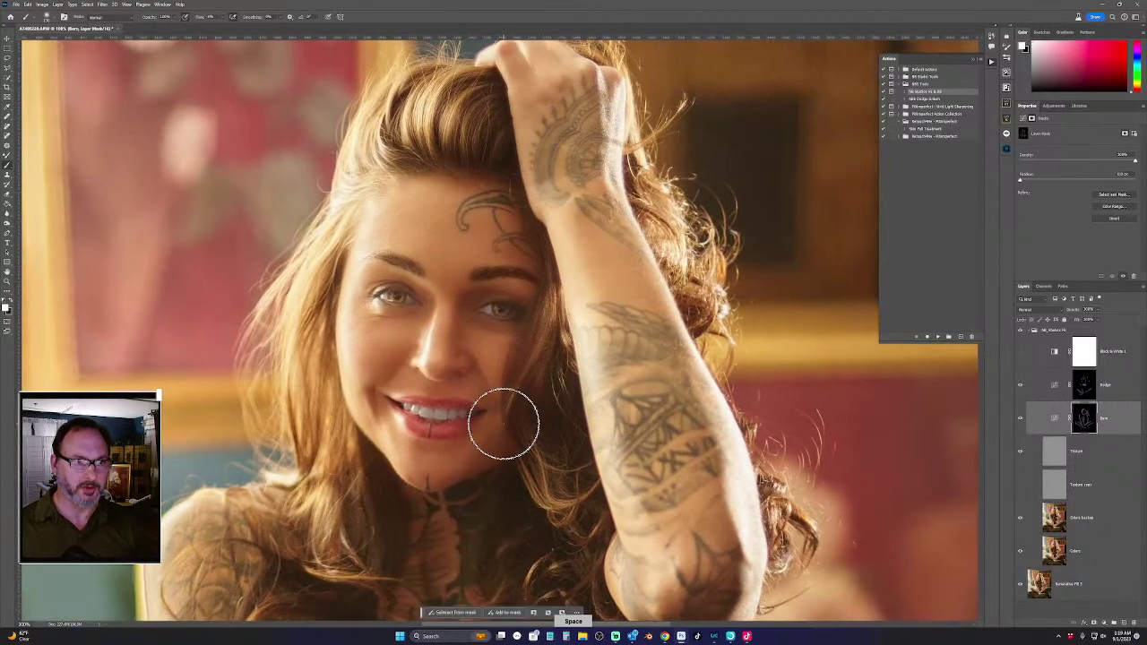
pyautogui.hotkey('ctrl', '-')
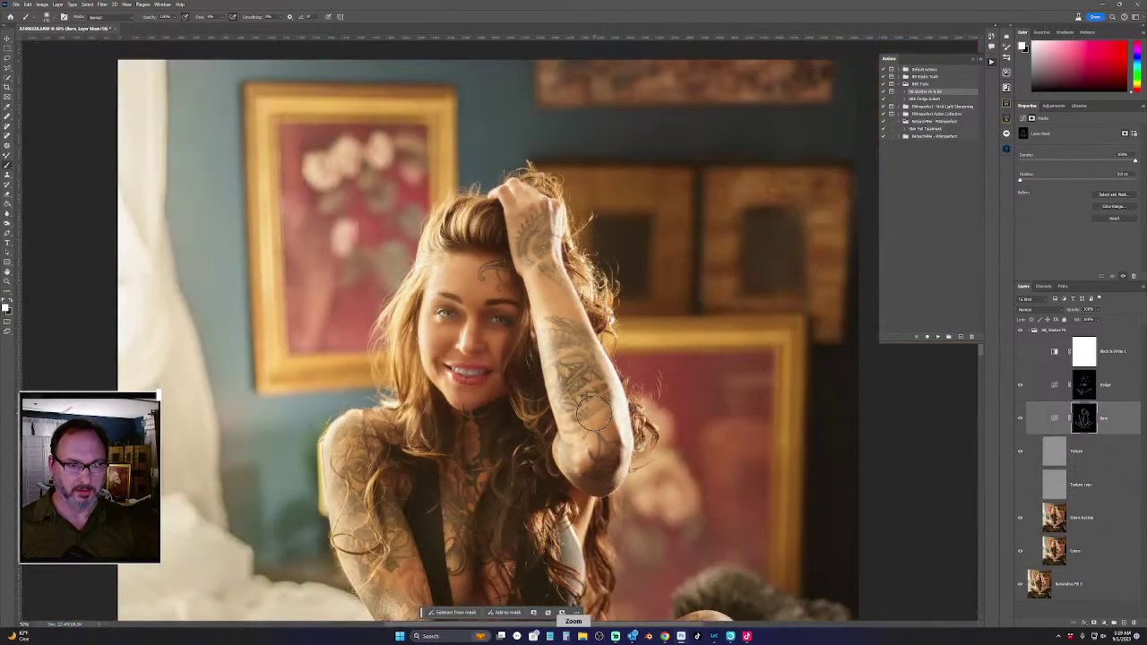
pyautogui.moveTo(505, 323); pyautogui.dragTo(467, 233)
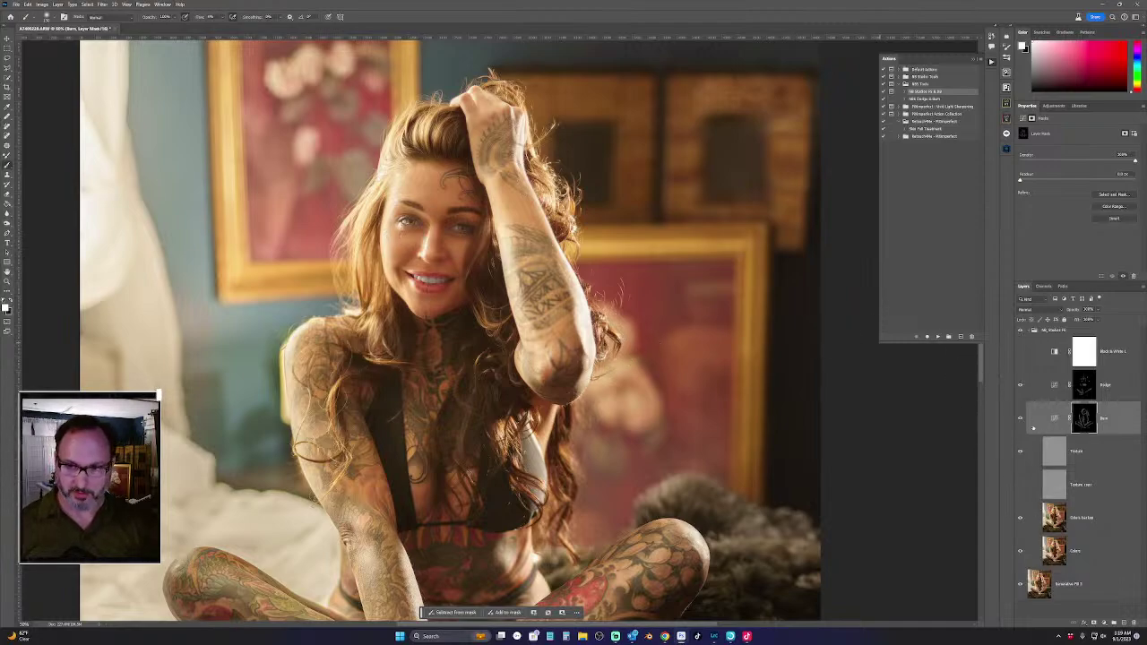
pyautogui.click(1020, 418)
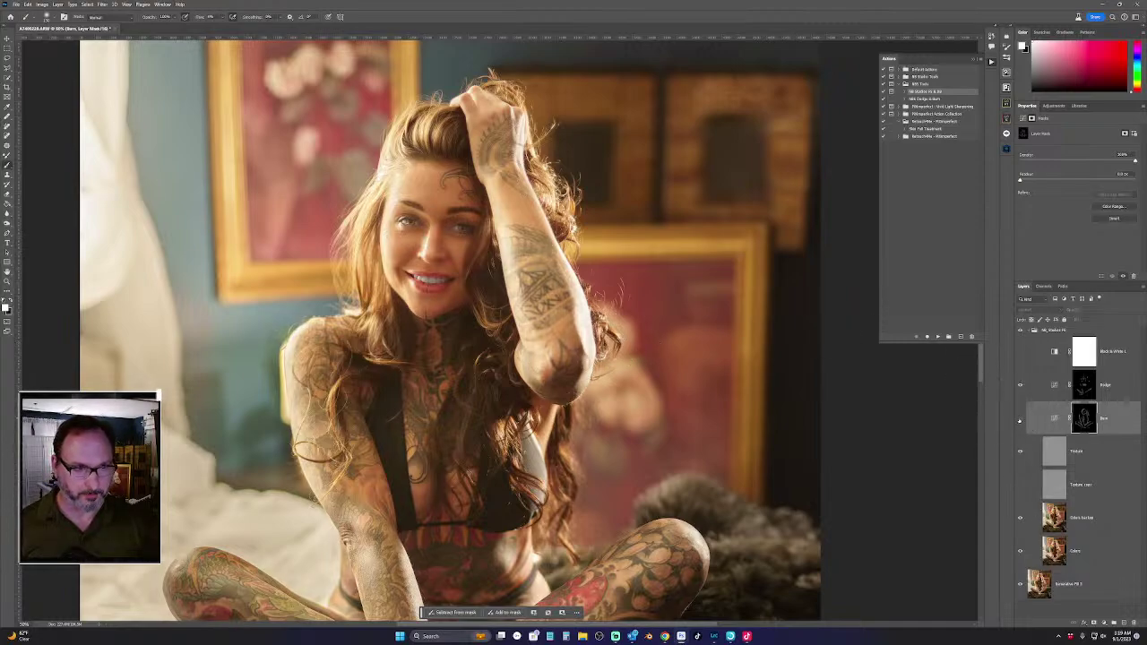
pyautogui.click(1020, 419)
pyautogui.click(1020, 419)
pyautogui.click(1021, 418)
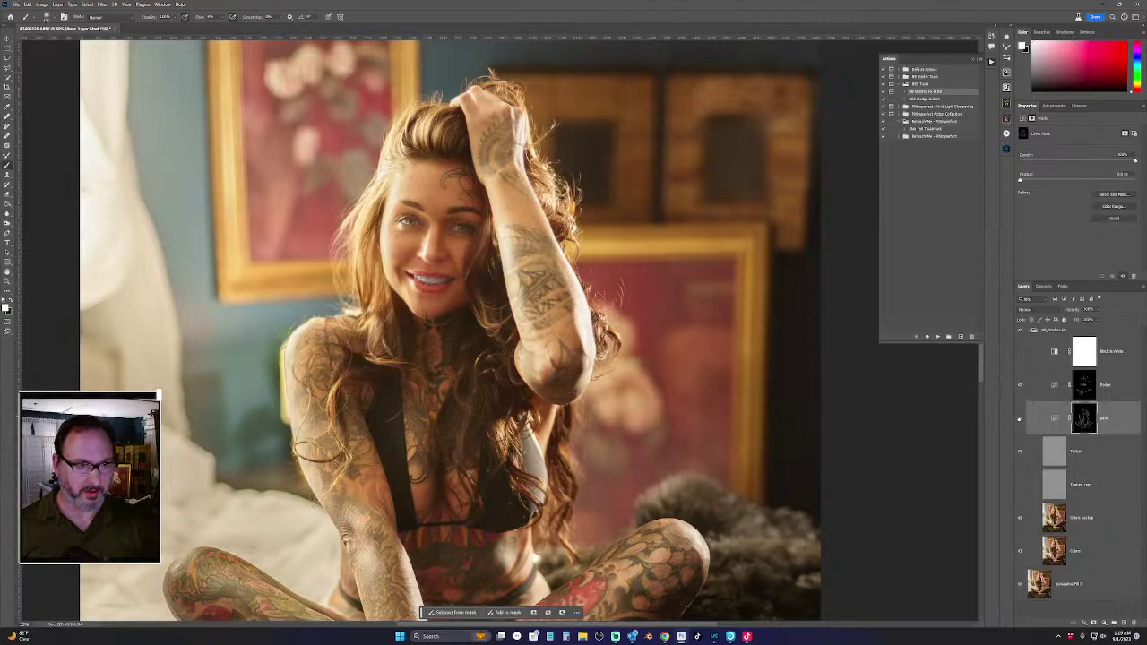
pyautogui.click(1020, 419)
pyautogui.click(1020, 418)
pyautogui.click(1020, 418)
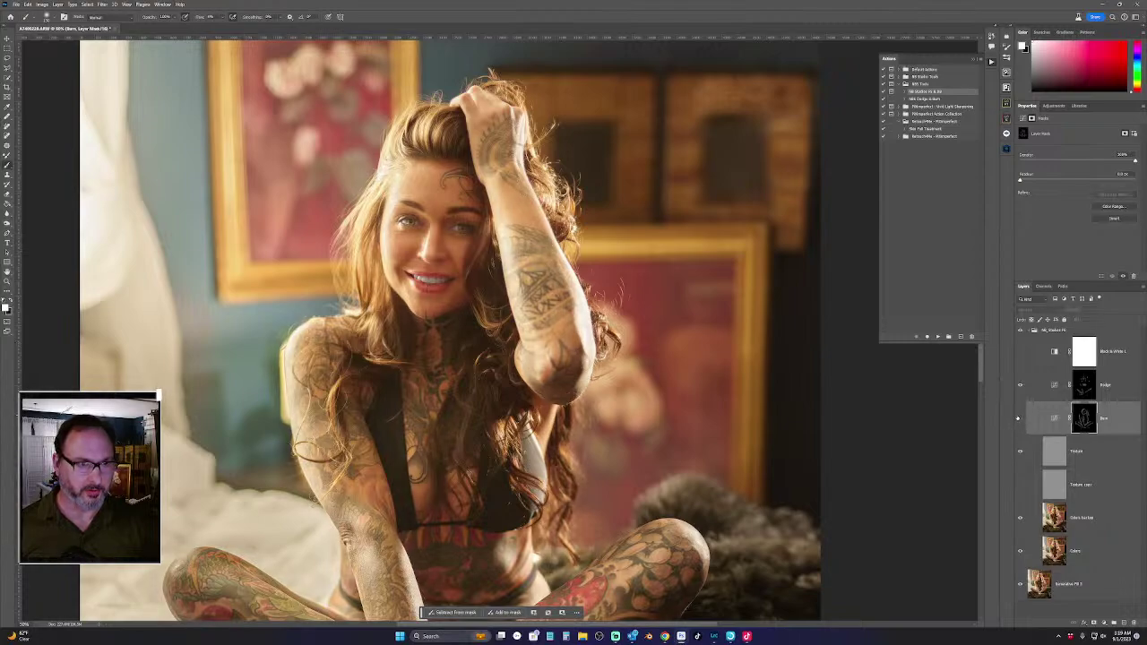
pyautogui.click(1020, 418)
pyautogui.click(1020, 419)
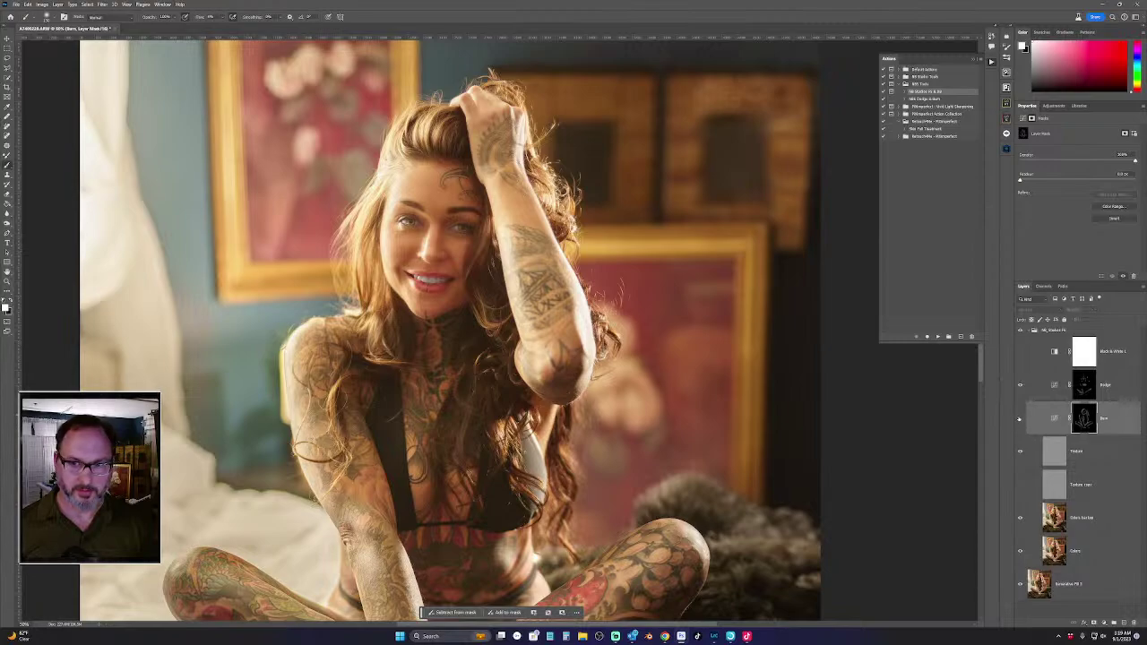
pyautogui.click(1020, 419)
pyautogui.click(1020, 386)
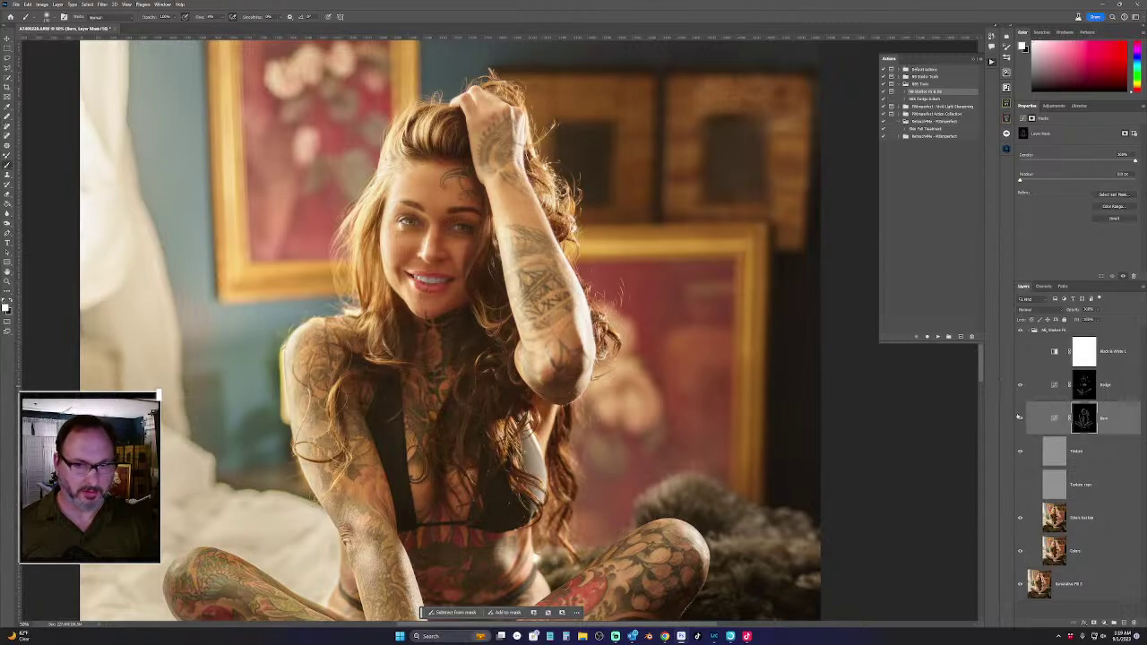
pyautogui.click(1020, 418)
pyautogui.click(1020, 419)
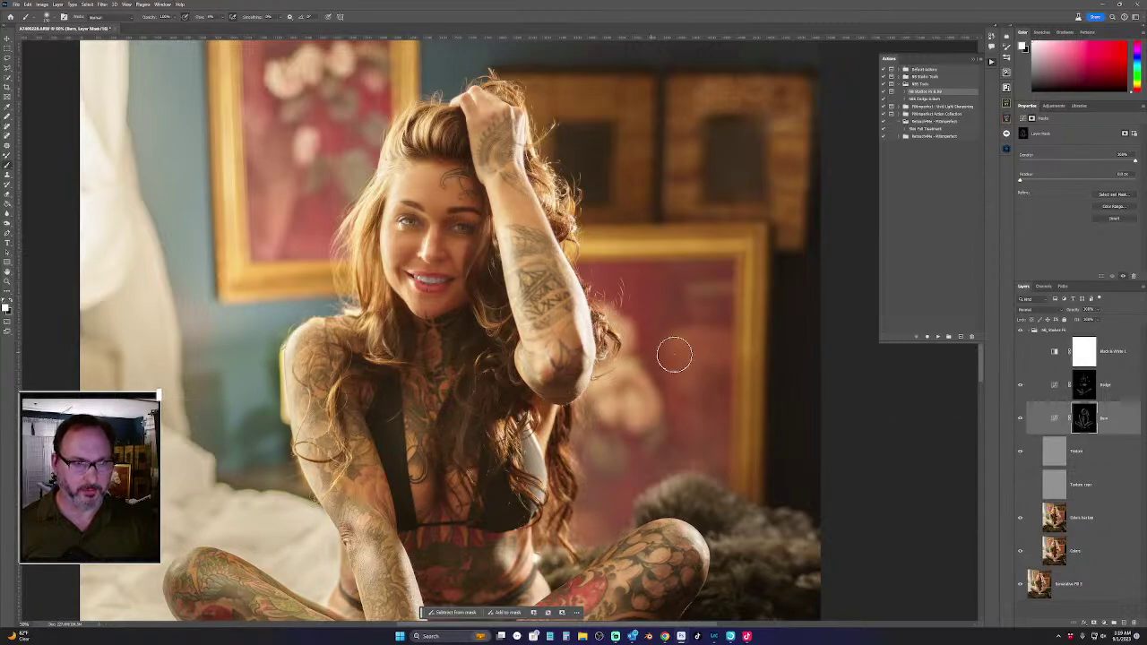
# Toggle the visibility of the whole retouching layer group to compare the portrait before and after retouching
pyautogui.click(1020, 331)
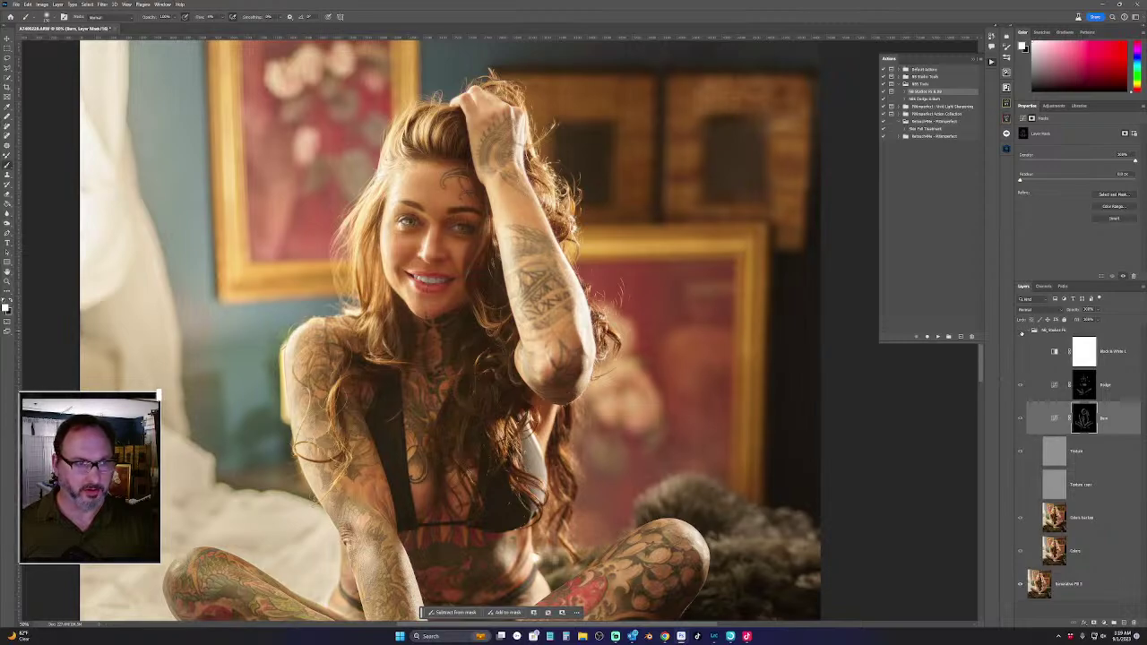
pyautogui.click(1021, 330)
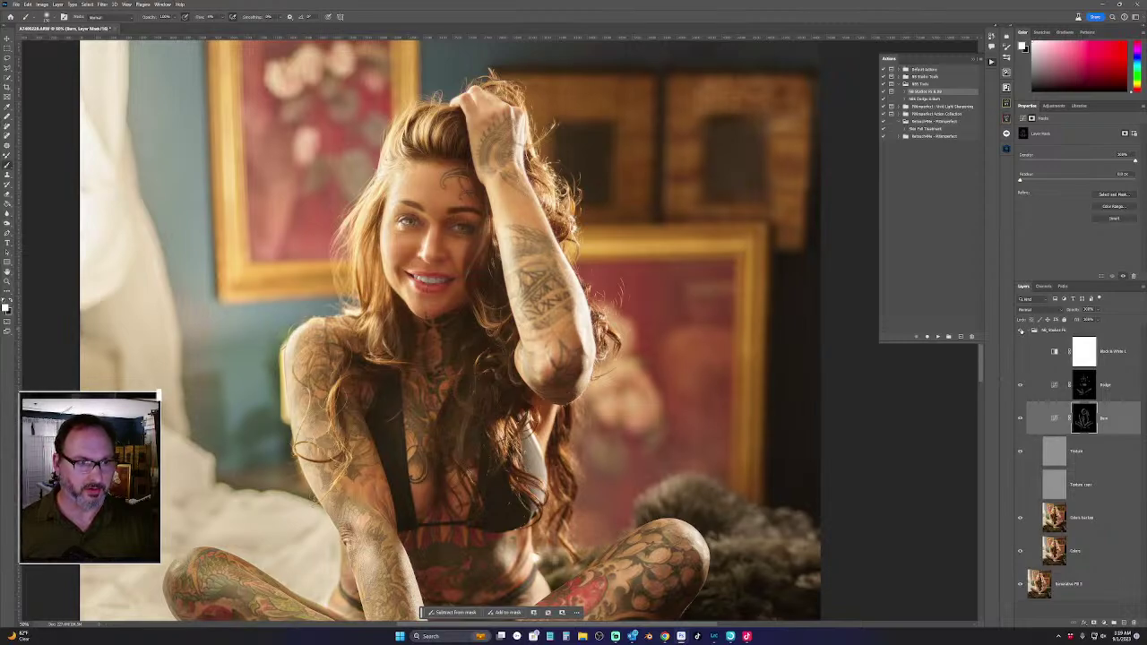
pyautogui.click(1021, 331)
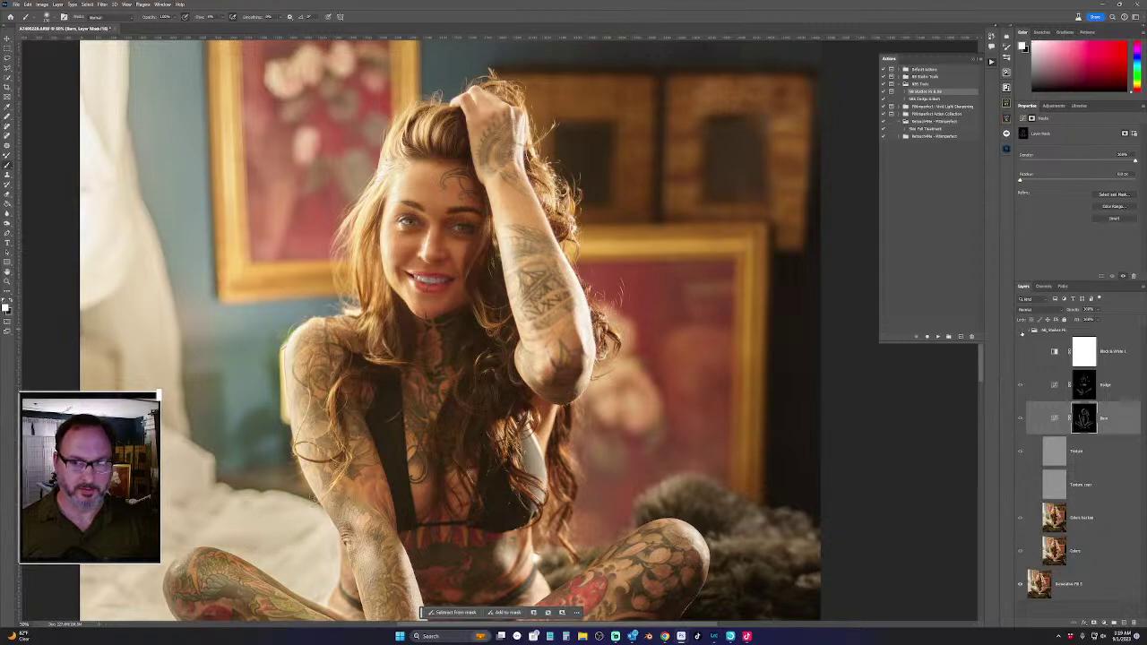
pyautogui.click(1021, 331)
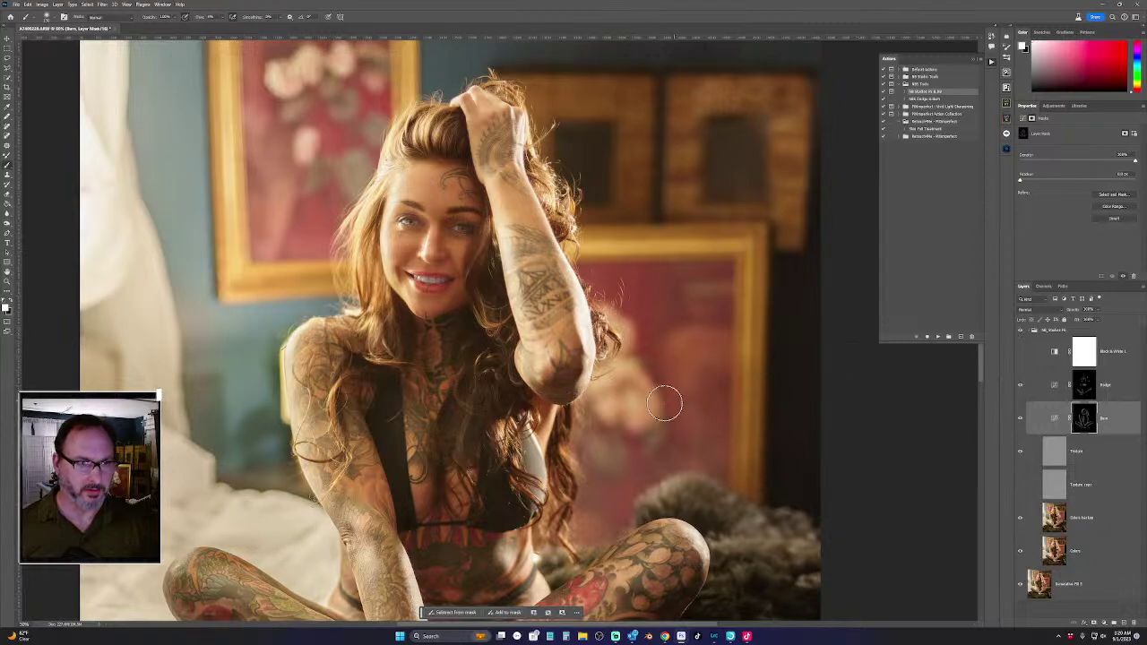
# Blend the skin tones on the cheek below the darker eye with an enlarged Mixer Brush on the Colors backup layer
pyautogui.hotkey('ctrl', '-')
pyautogui.click(1054, 518)
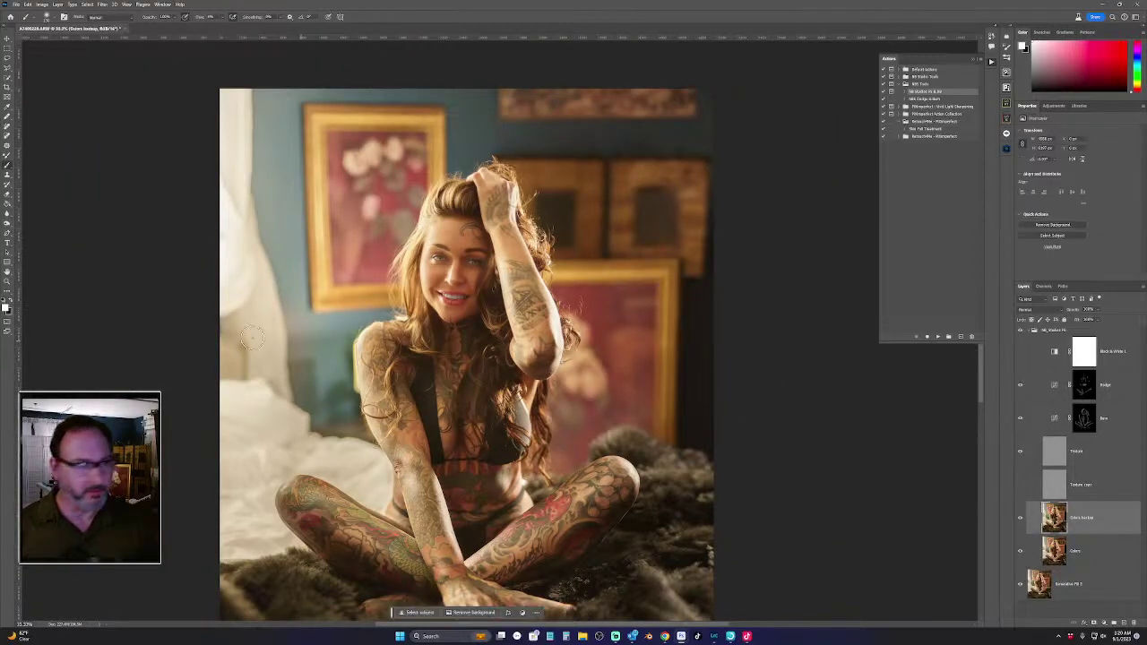
pyautogui.press('j')
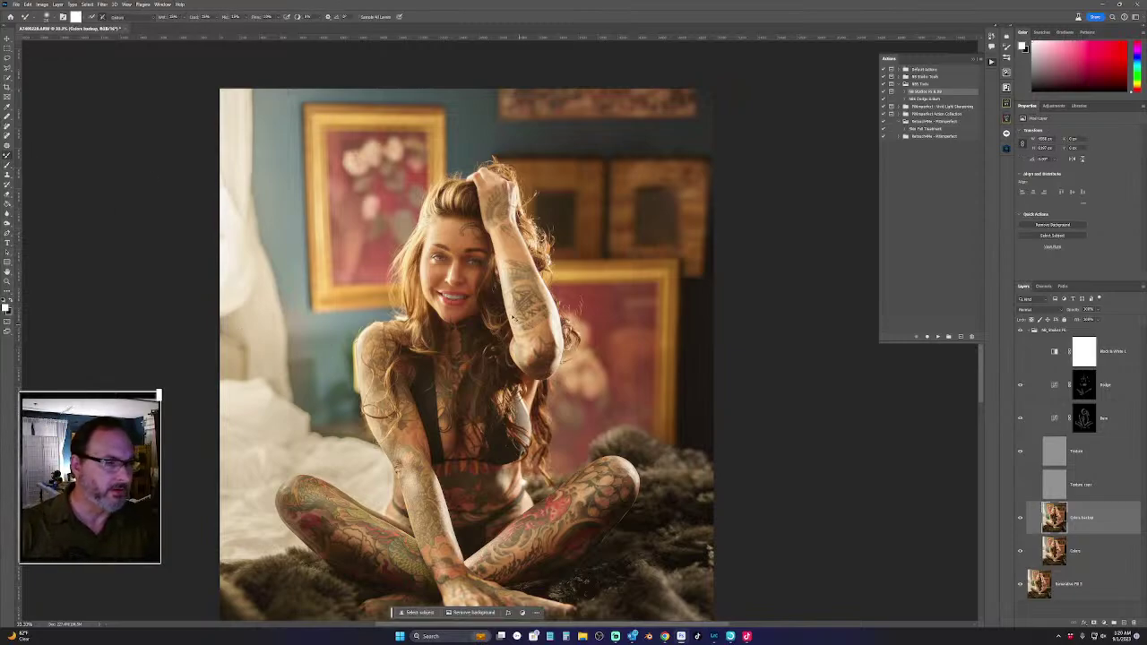
pyautogui.hotkey('ctrl', '+')
pyautogui.hotkey('ctrl', '+')
pyautogui.hotkey('ctrl', '+')
pyautogui.hotkey('ctrl', '+')
pyautogui.moveTo(330, 90)
pyautogui.mouseDown()
pyautogui.moveTo(402, 505)
pyautogui.moveTo(408, 493)
pyautogui.mouseUp()
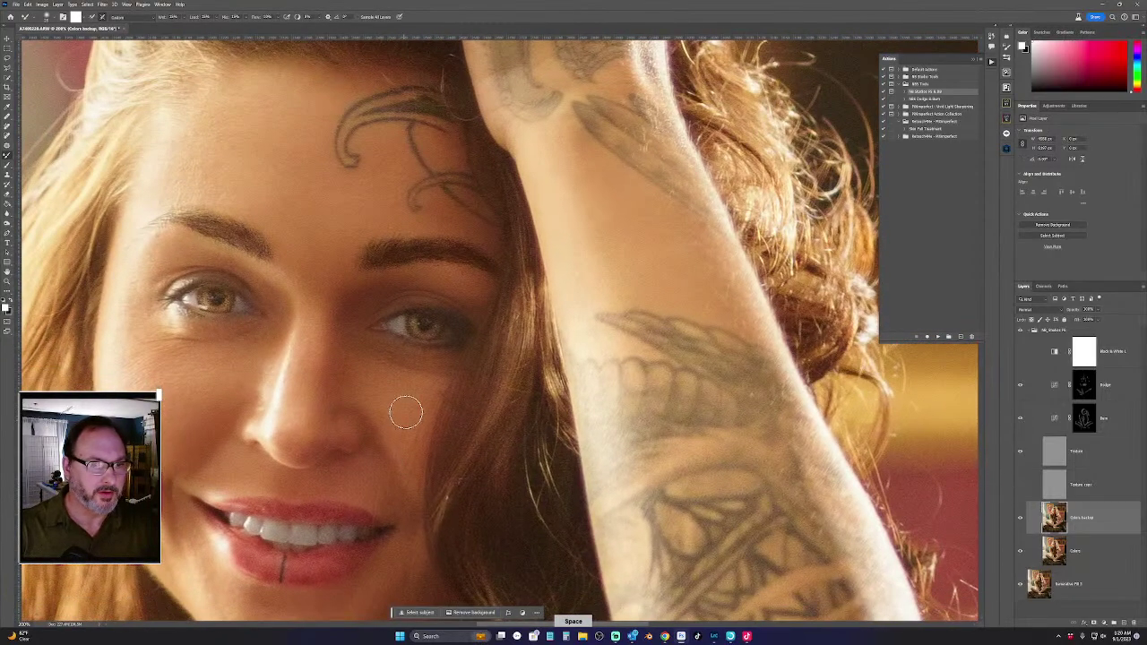
pyautogui.press(']')
pyautogui.press(']')
pyautogui.moveTo(411, 391); pyautogui.dragTo(423, 381)
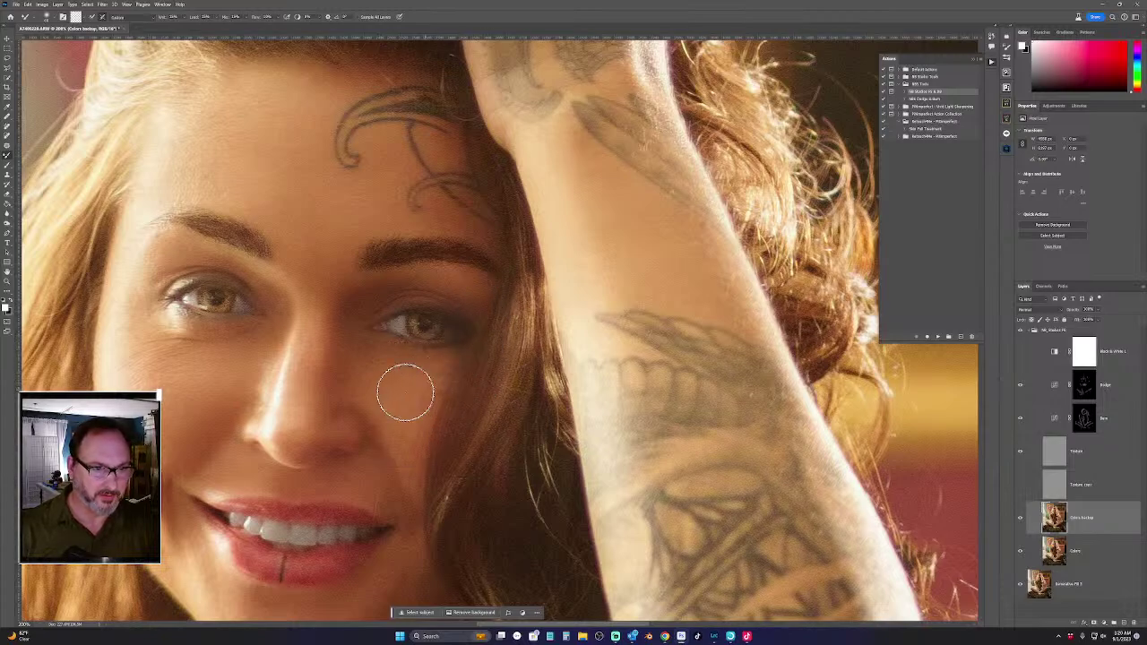
# Toggle the Colors backup layer's visibility and examine the blended cheek at several magnifications
pyautogui.hotkey('ctrl', '-')
pyautogui.hotkey('ctrl', '-')
pyautogui.hotkey('ctrl', '-')
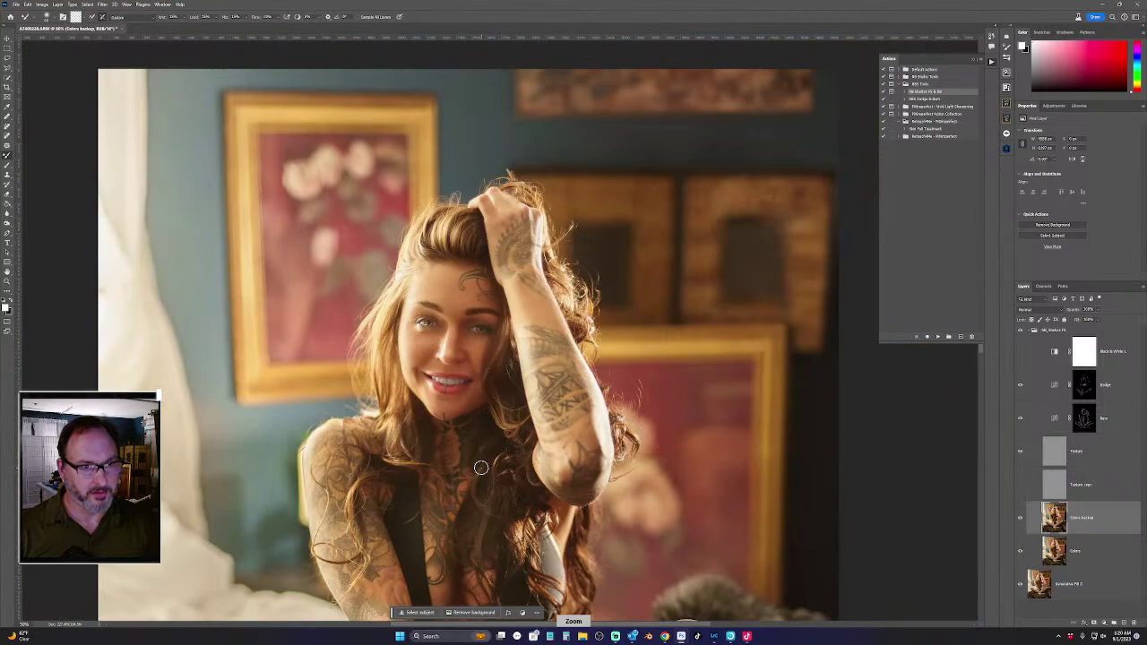
pyautogui.click(1020, 519)
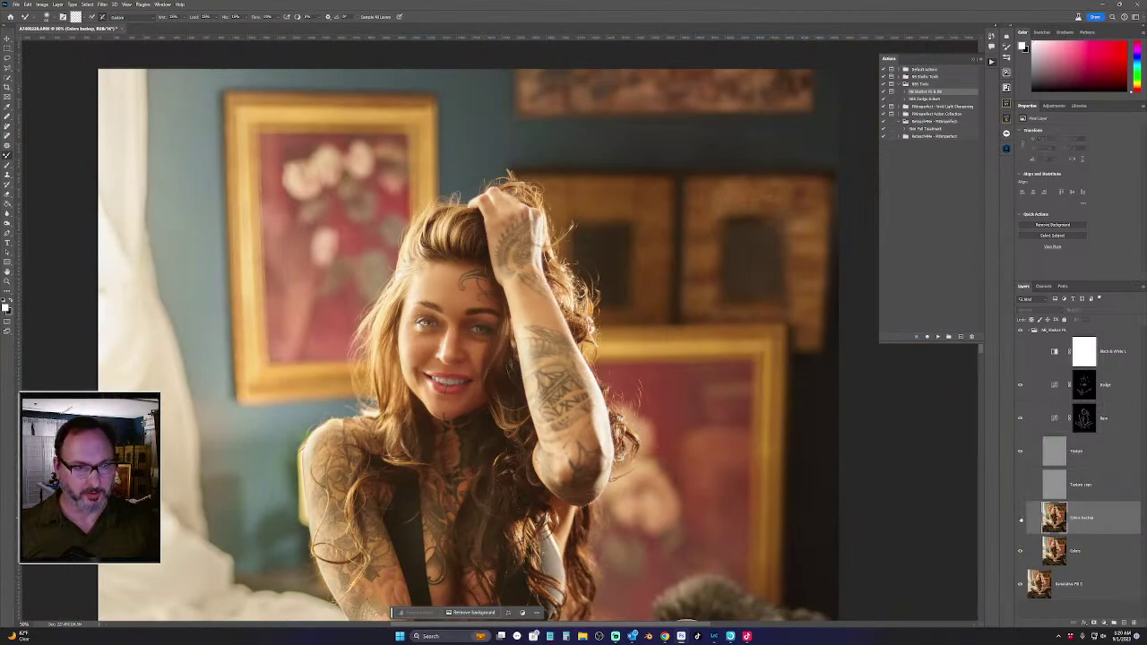
pyautogui.click(1020, 518)
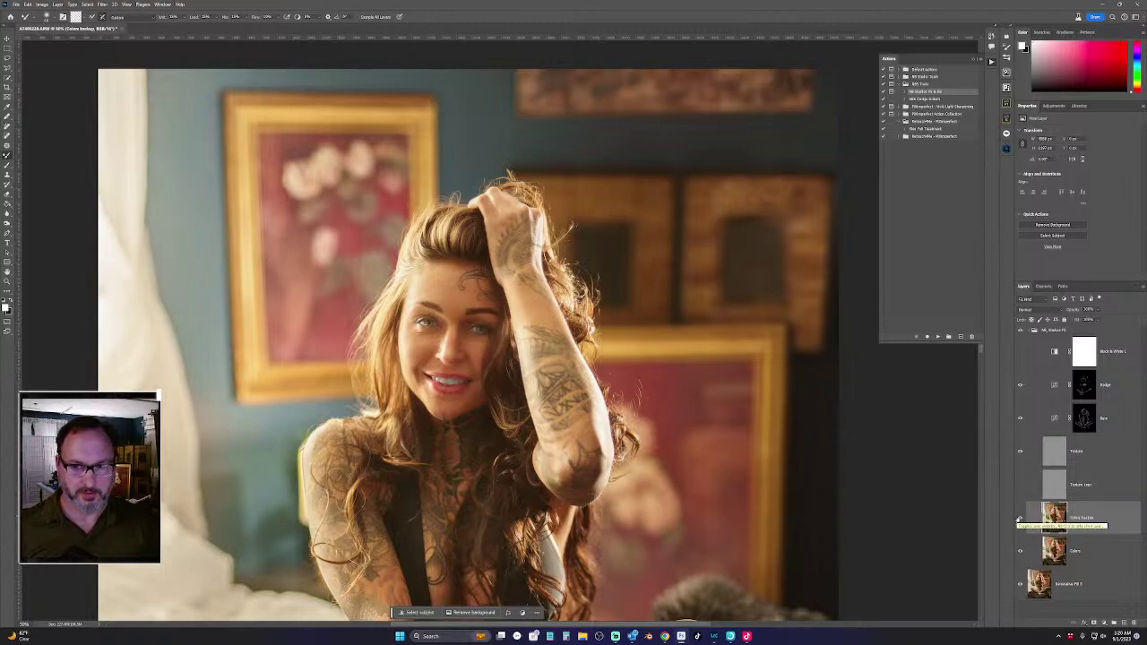
pyautogui.scroll(1, 494, 355)
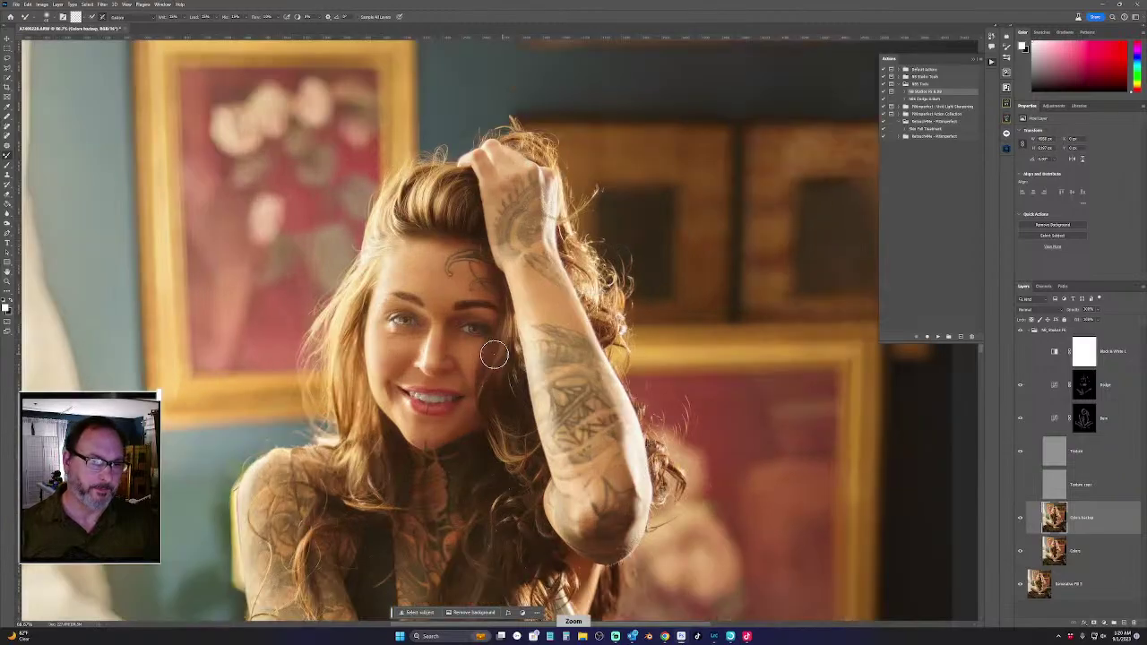
pyautogui.scroll(1, 494, 355)
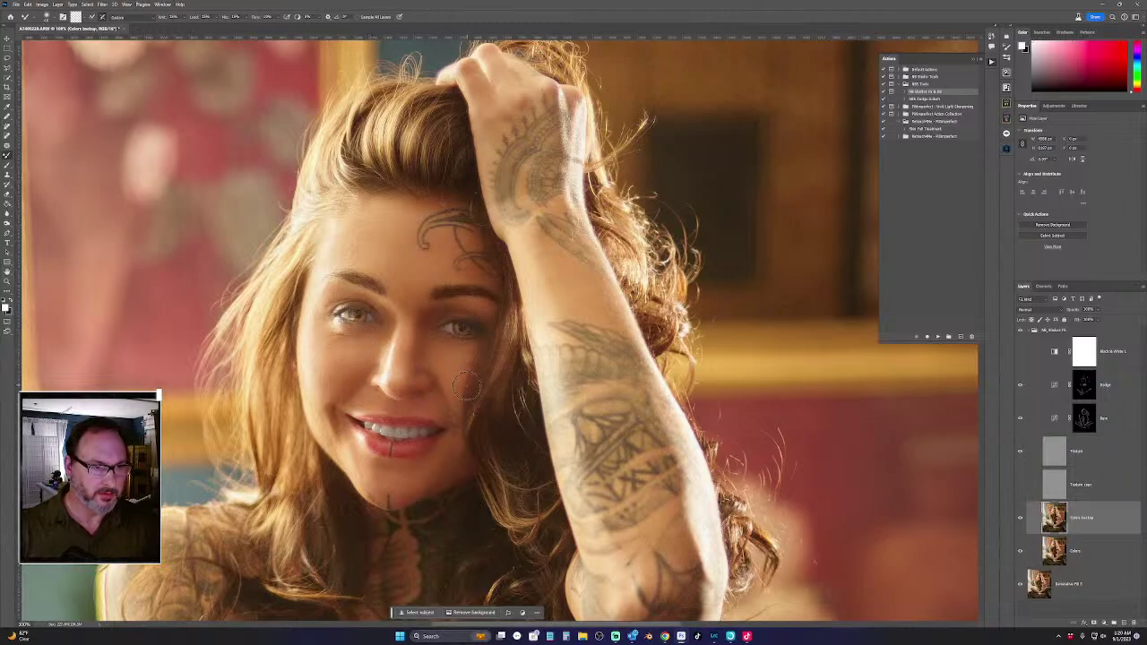
pyautogui.scroll(-3, 517, 365)
pyautogui.scroll(2, 596, 381)
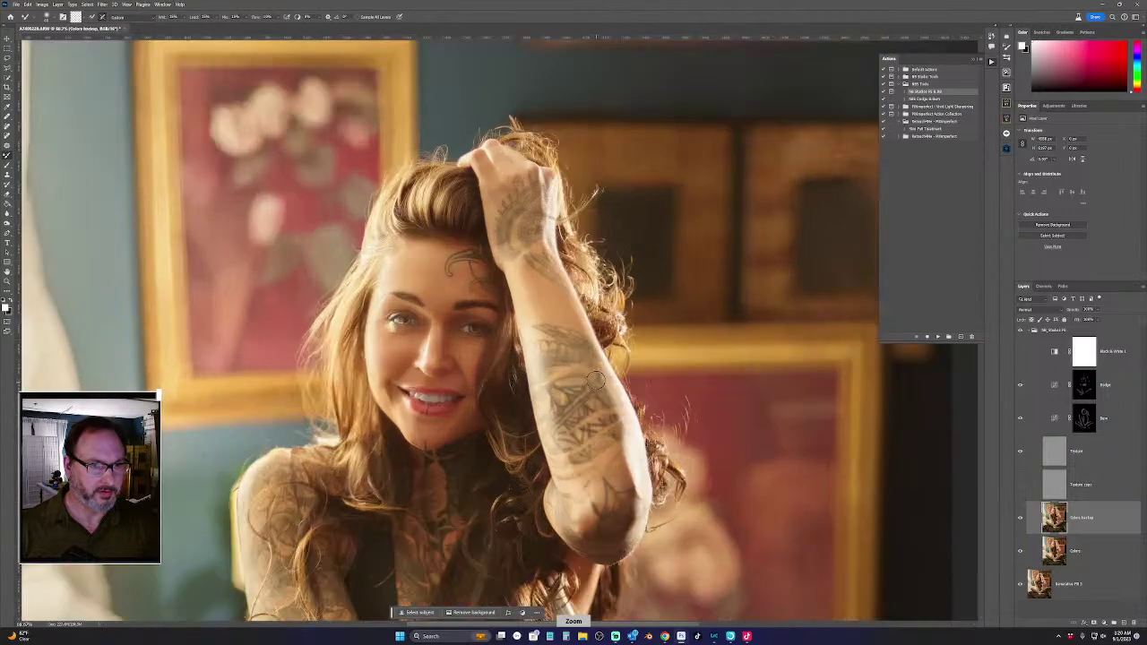
# Switch to the Clone Stamp on the Texture layer, sample skin on the forehead, and examine the portrait at several magnifications
pyautogui.click(1084, 451)
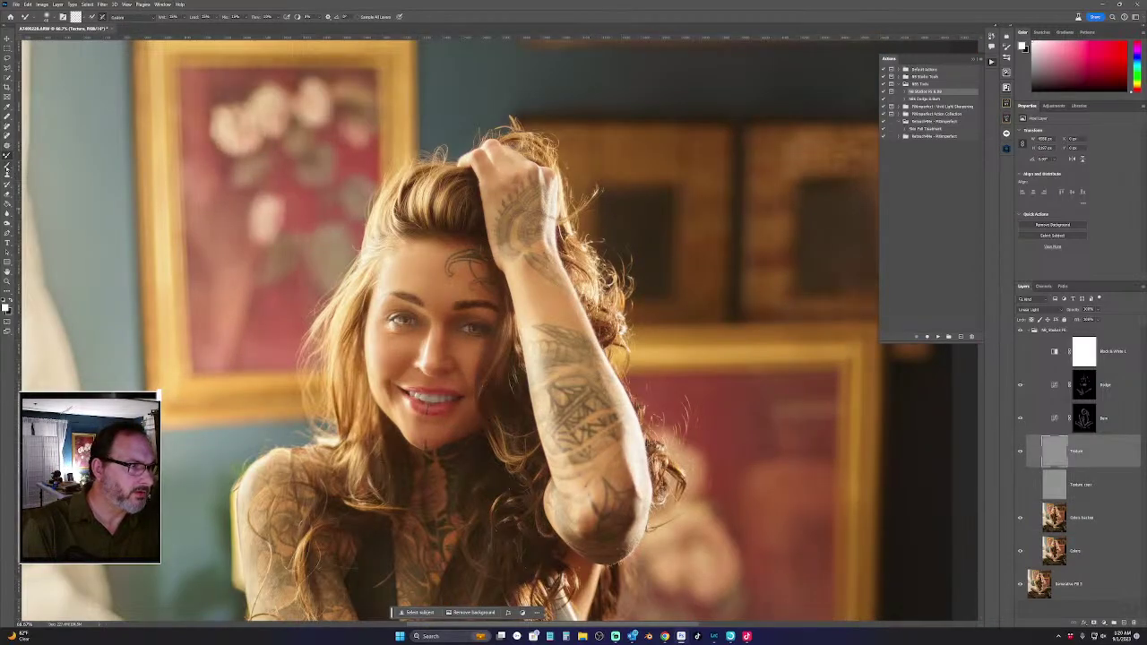
pyautogui.press('s')
pyautogui.scroll(3, 493, 327)
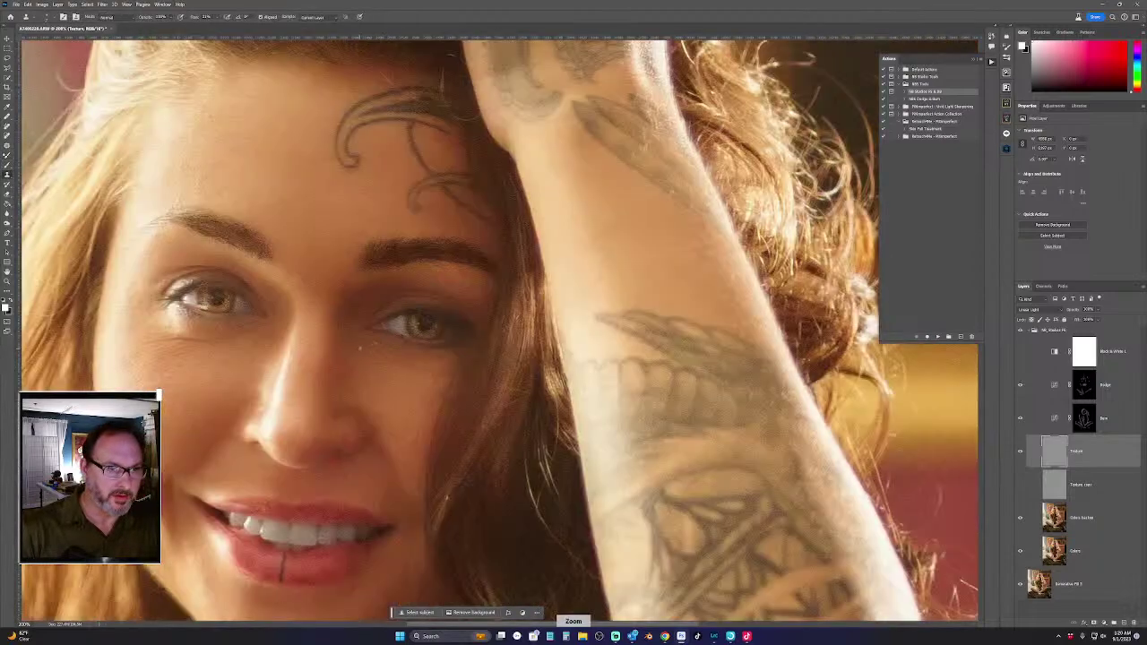
pyautogui.moveTo(201, 371)
pyautogui.mouseDown()
pyautogui.moveTo(541, 379)
pyautogui.moveTo(490, 335)
pyautogui.moveTo(412, 350)
pyautogui.mouseUp()
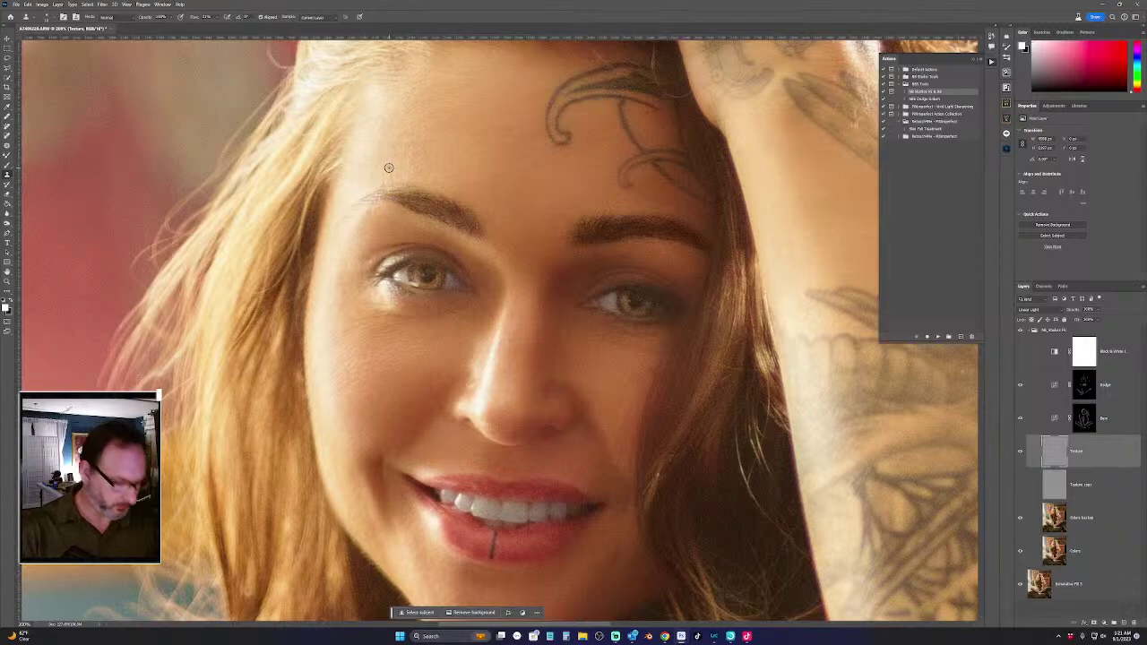
pyautogui.press('alt')
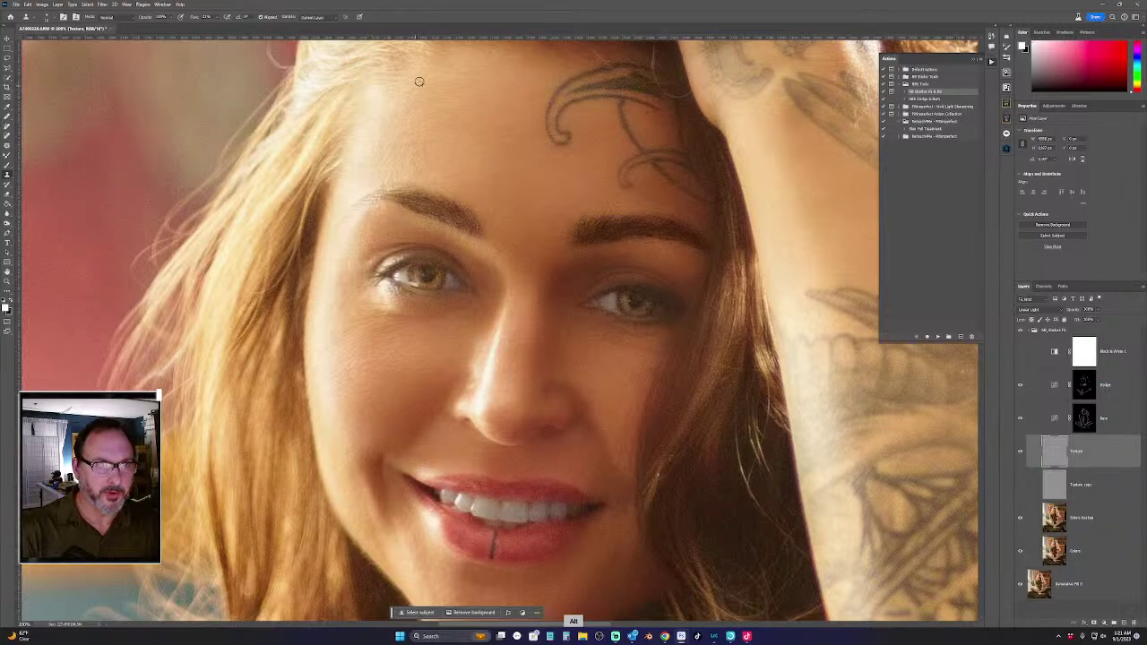
pyautogui.hotkey('ctrl', '0')
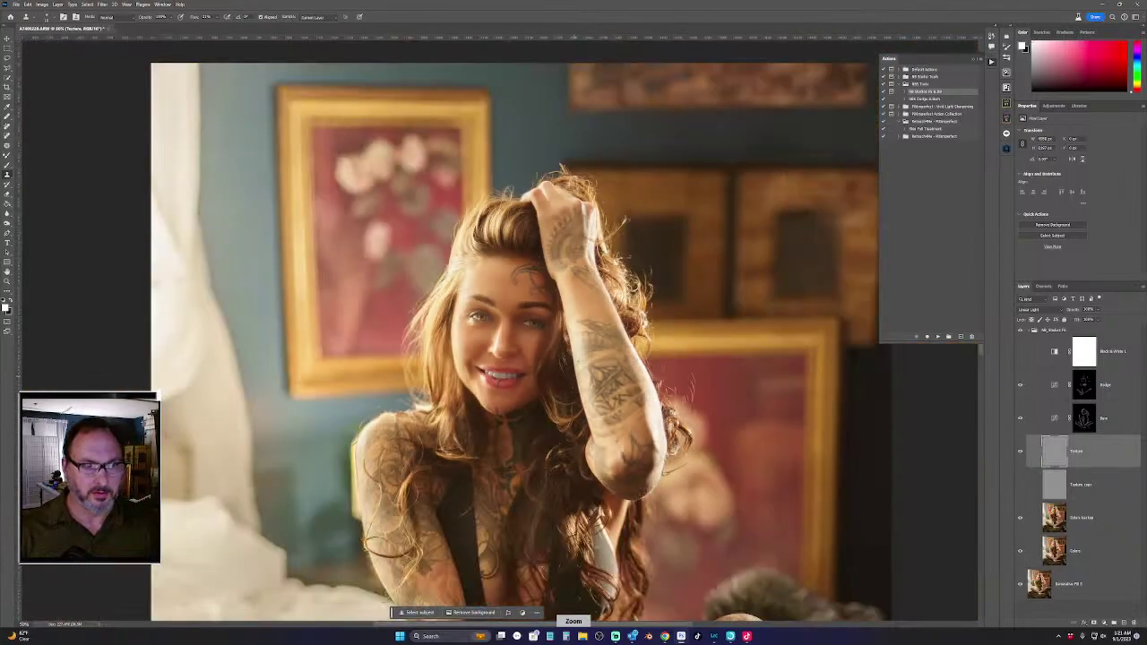
pyautogui.hotkey('ctrl', '-')
pyautogui.hotkey('ctrl', '-')
pyautogui.moveTo(538, 332); pyautogui.dragTo(433, 217)
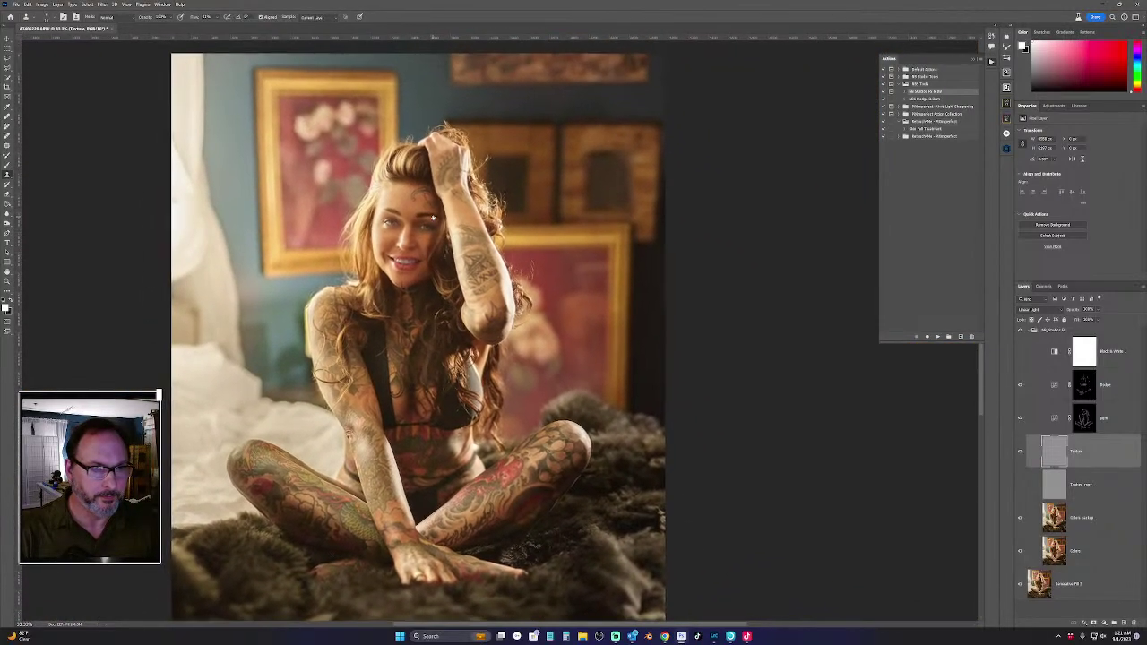
pyautogui.hotkey('ctrl', '+')
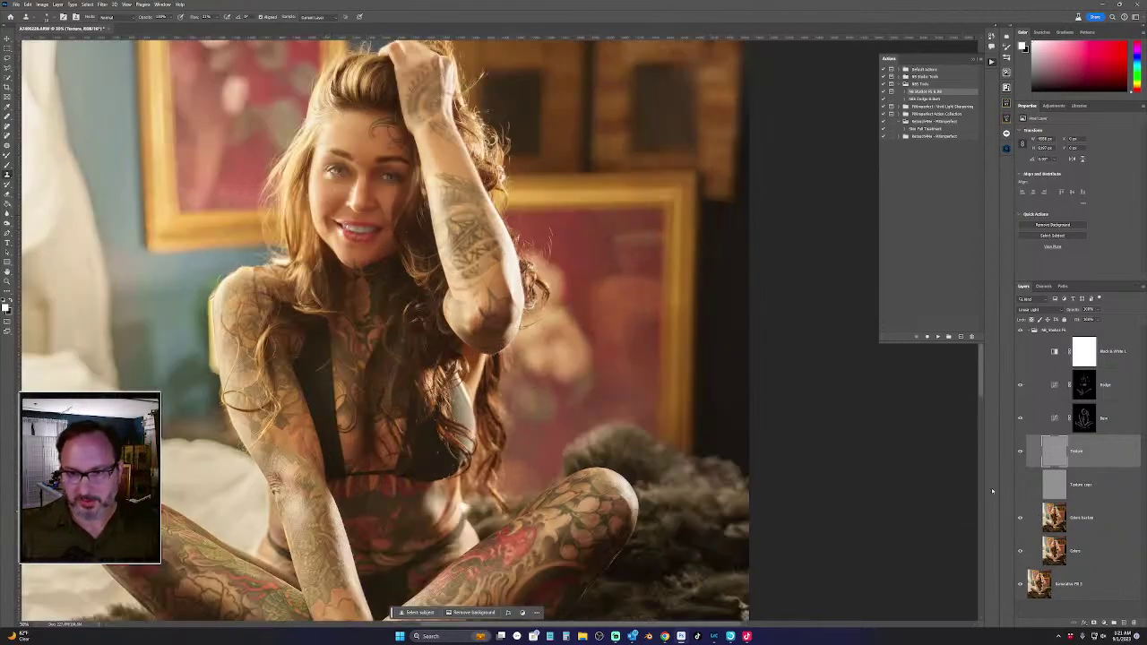
# Activate the Mixer Brush on the Colors backup layer and examine the face, raised arm and entire portrait
pyautogui.click(1080, 518)
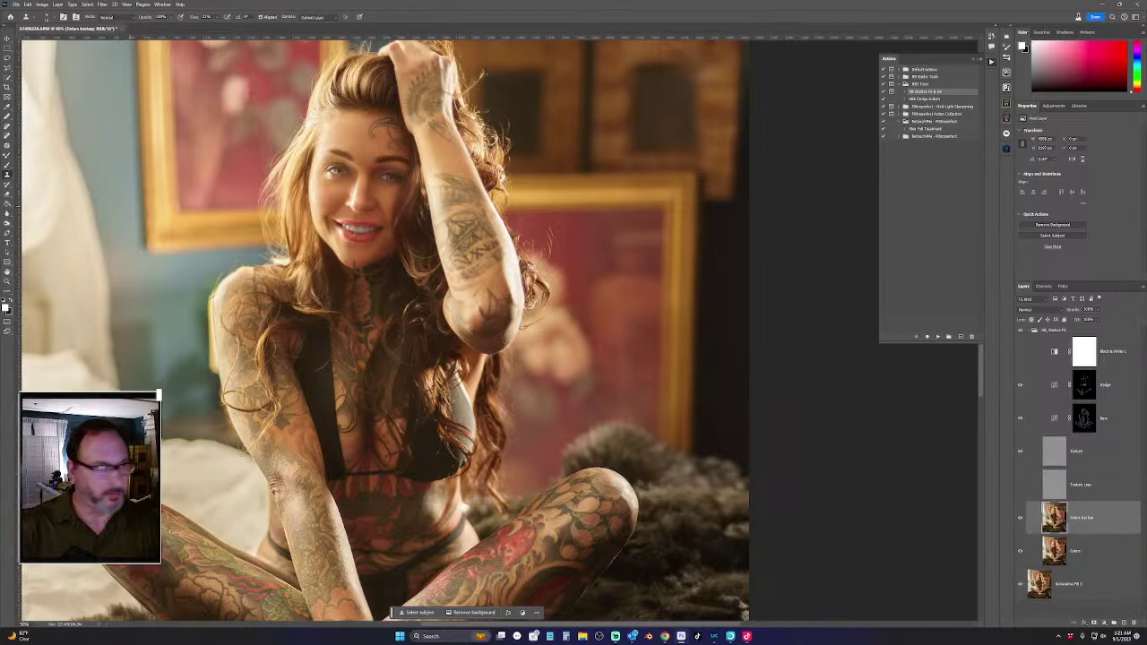
pyautogui.press('j')
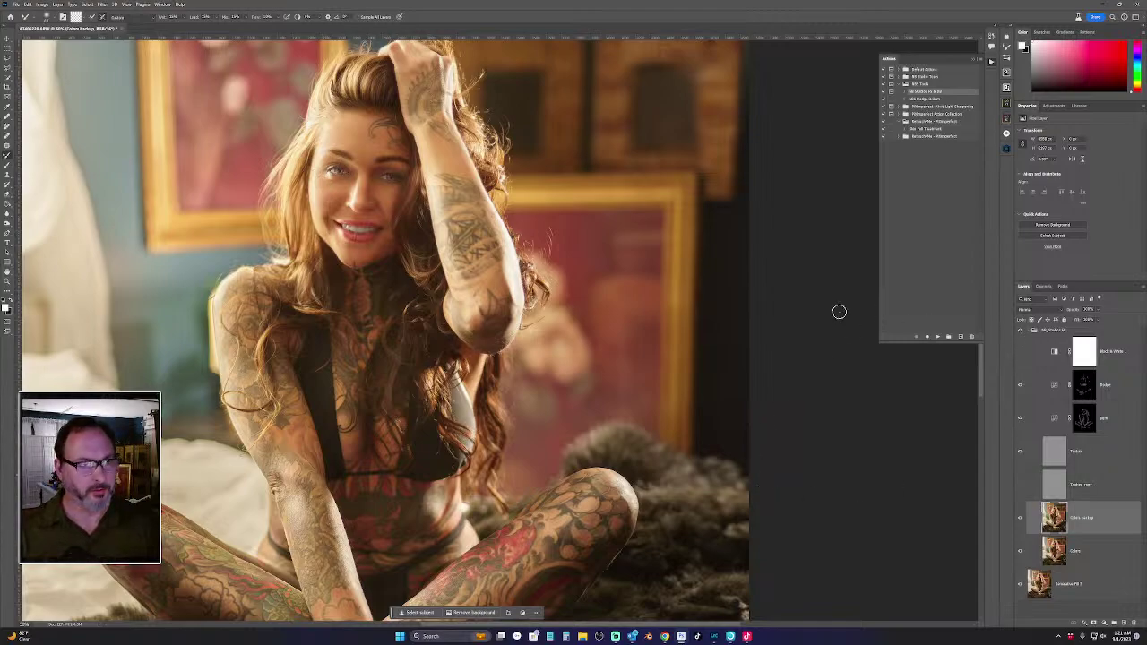
pyautogui.scroll(2, 618, 305)
pyautogui.scroll(-3, 627, 307)
pyautogui.scroll(3, 618, 310)
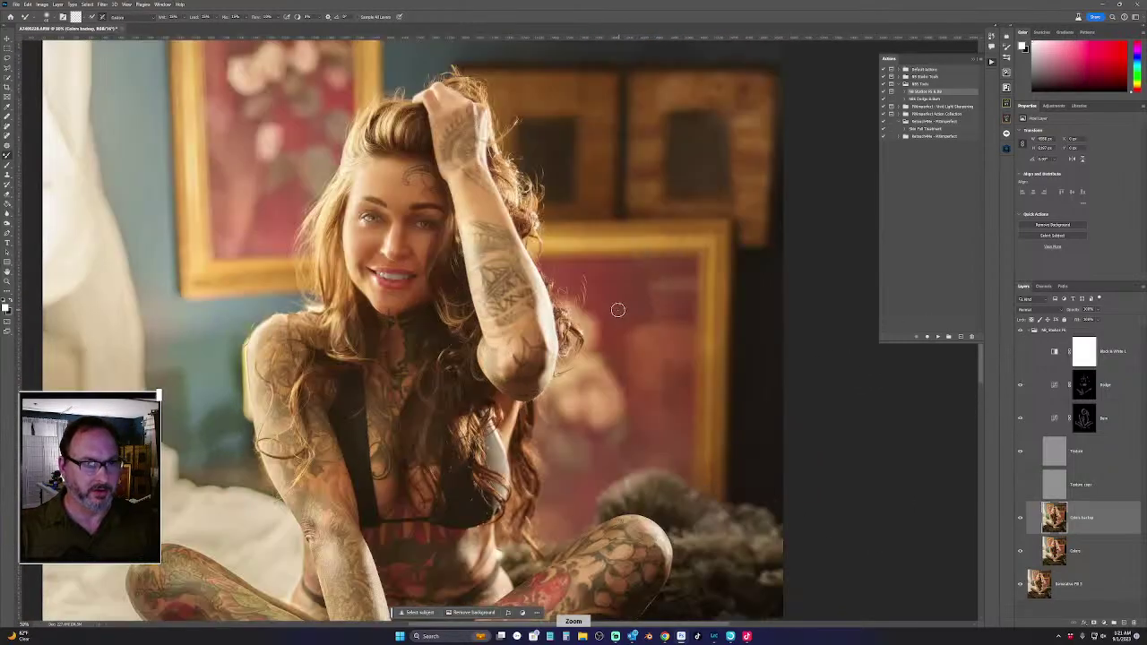
pyautogui.scroll(3, 627, 311)
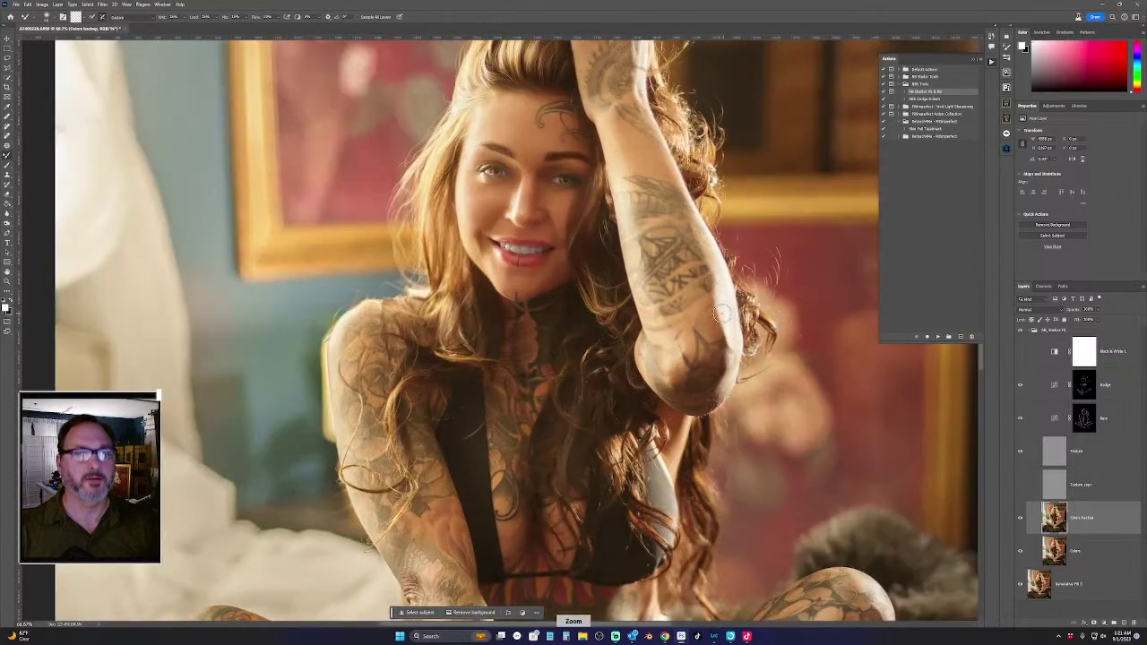
pyautogui.scroll(2, 717, 322)
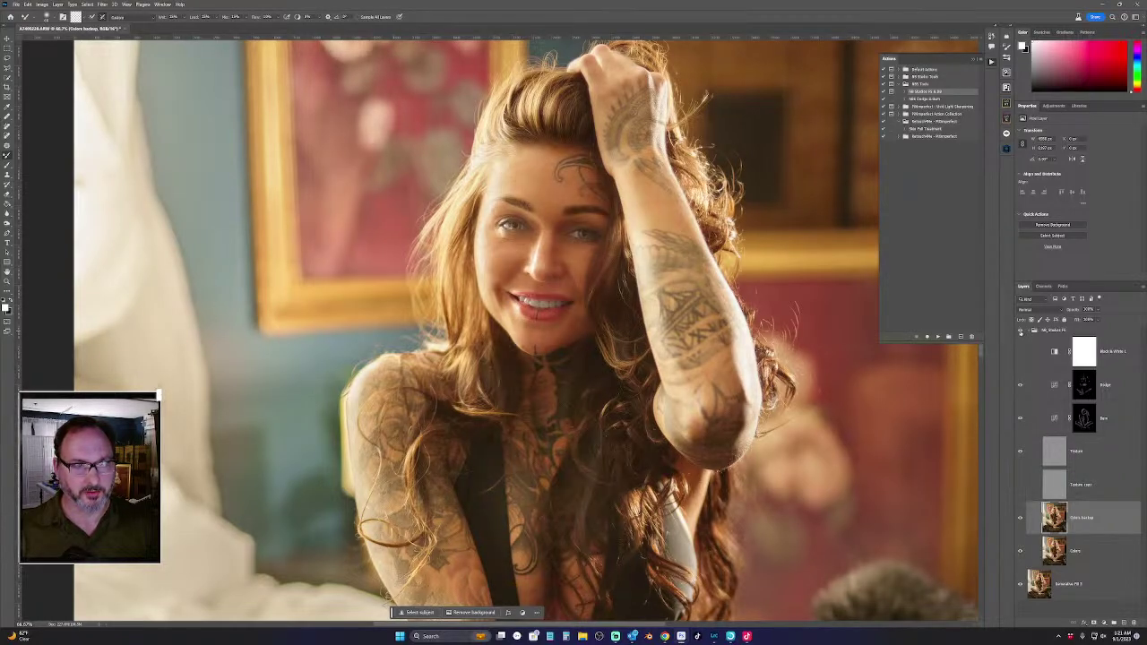
pyautogui.hotkey('ctrl', '-')
pyautogui.hotkey('ctrl', '-')
pyautogui.hotkey('ctrl', '-')
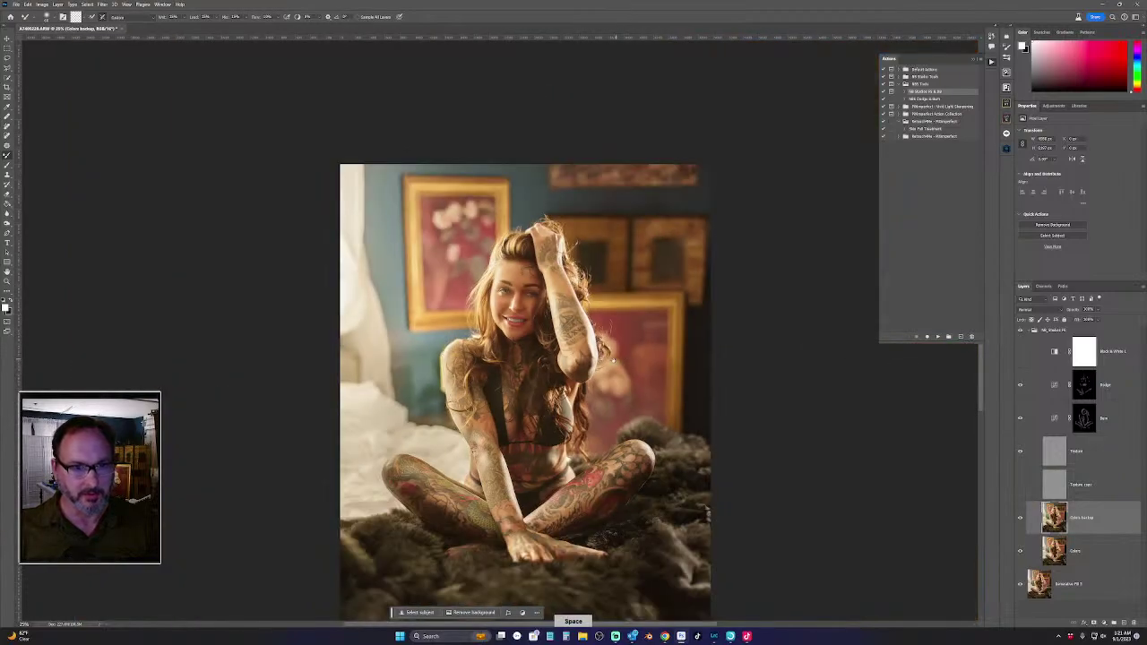
pyautogui.moveTo(652, 402); pyautogui.dragTo(606, 340)
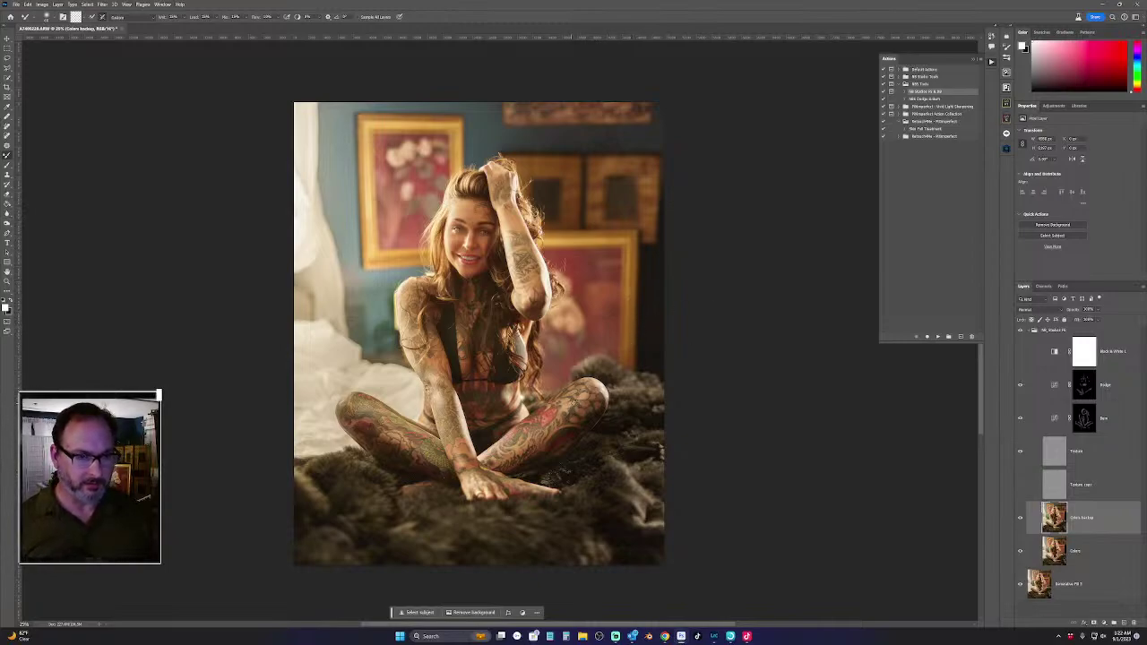
# Close Photoshop and save the changes to the retouched document
pyautogui.click(1137, 5)
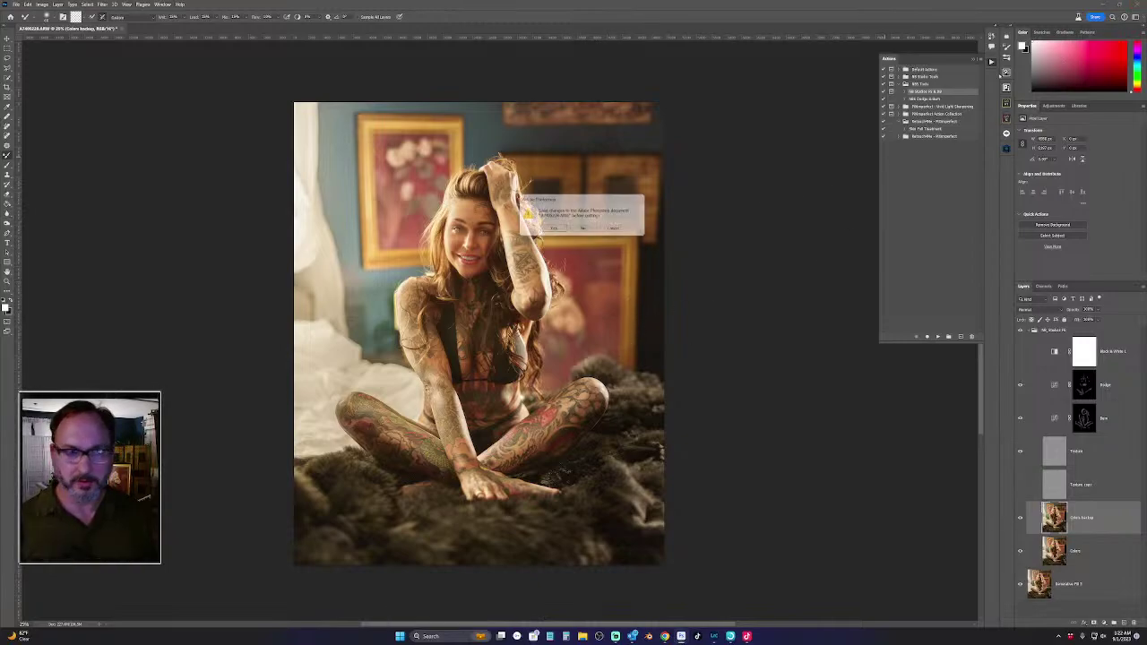
pyautogui.click(554, 232)
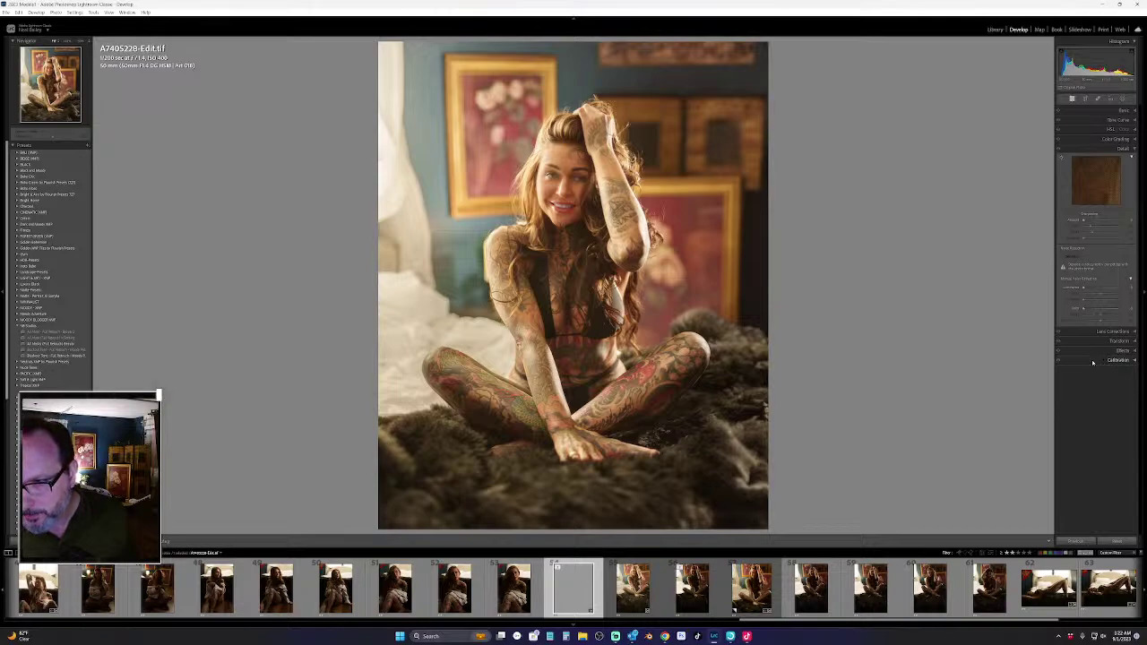
# View the retouched A7405228-Edit.tif in Lightroom's Library and Develop modules and compare it with the original A7405228.ARW
pyautogui.click(1089, 150)
pyautogui.click(1089, 149)
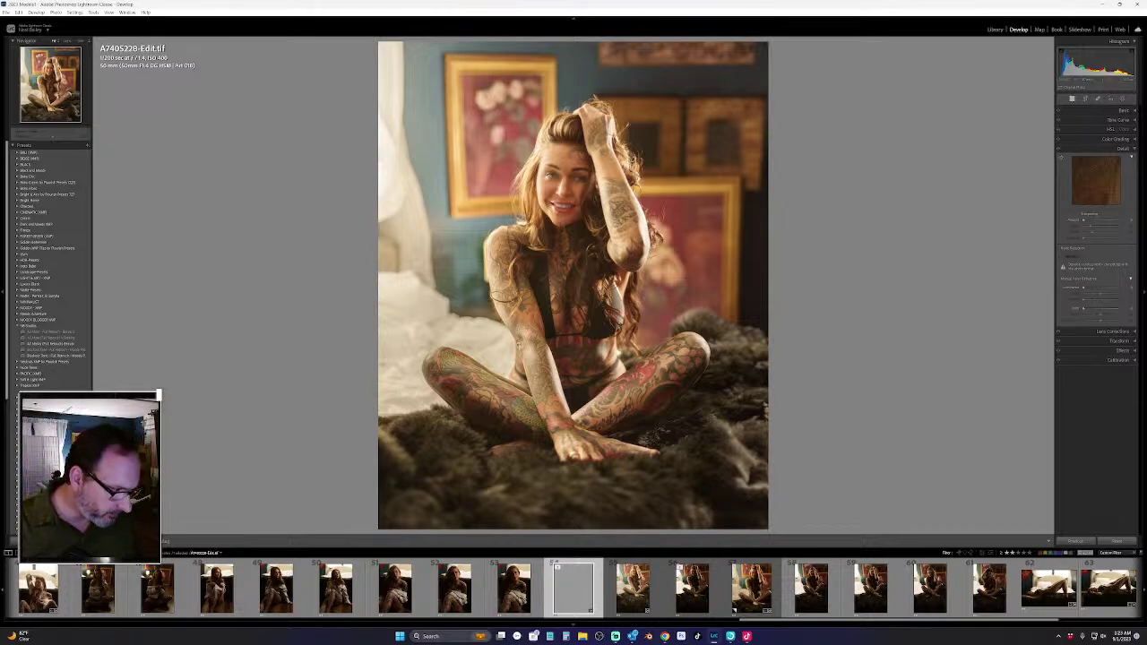
pyautogui.click(995, 30)
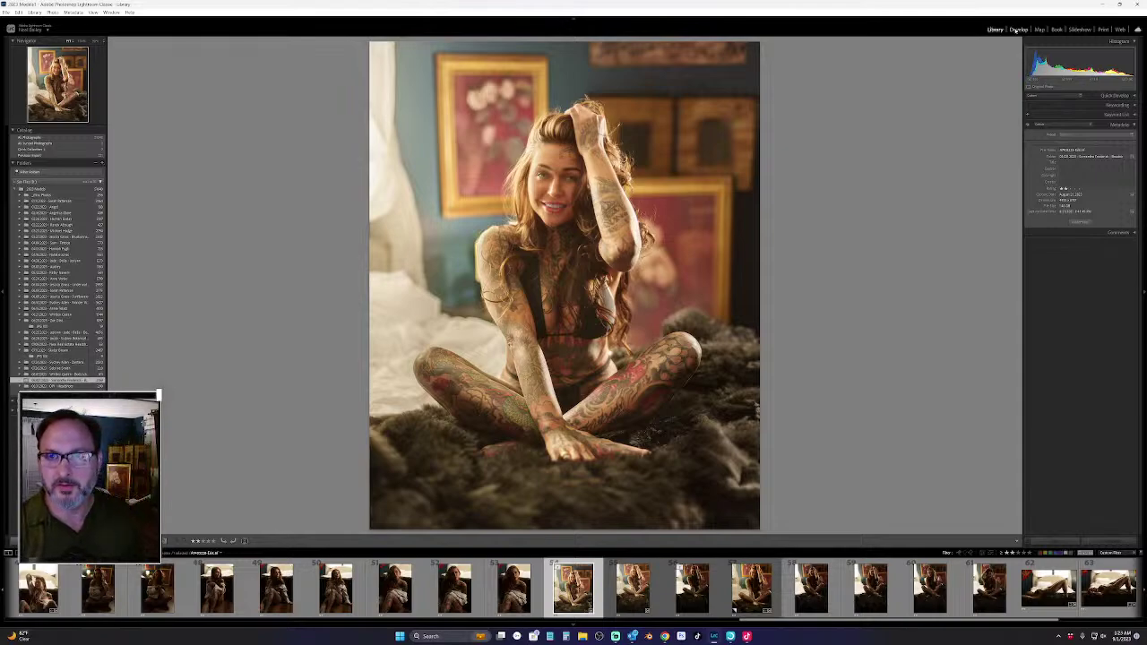
pyautogui.click(1018, 30)
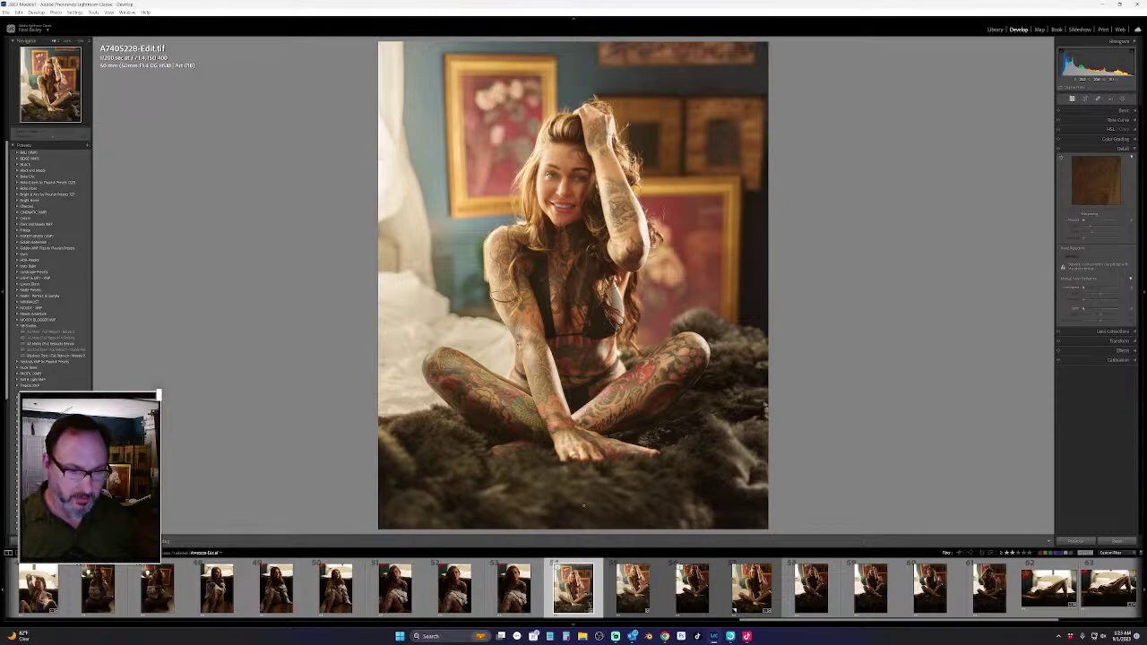
pyautogui.click(633, 590)
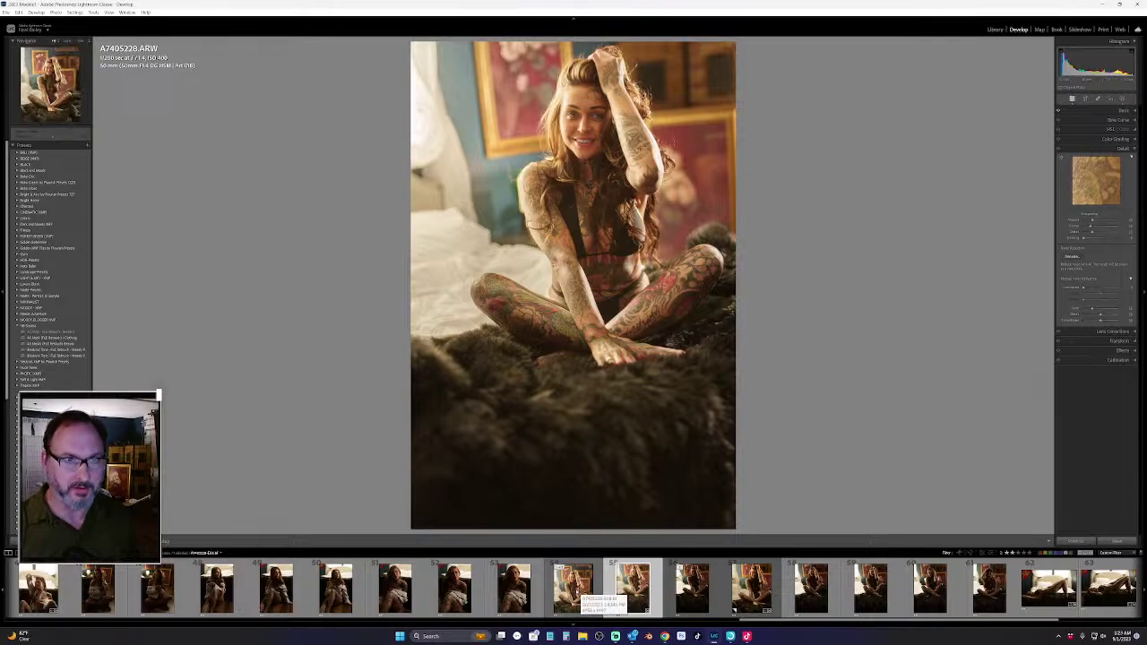
pyautogui.click(578, 591)
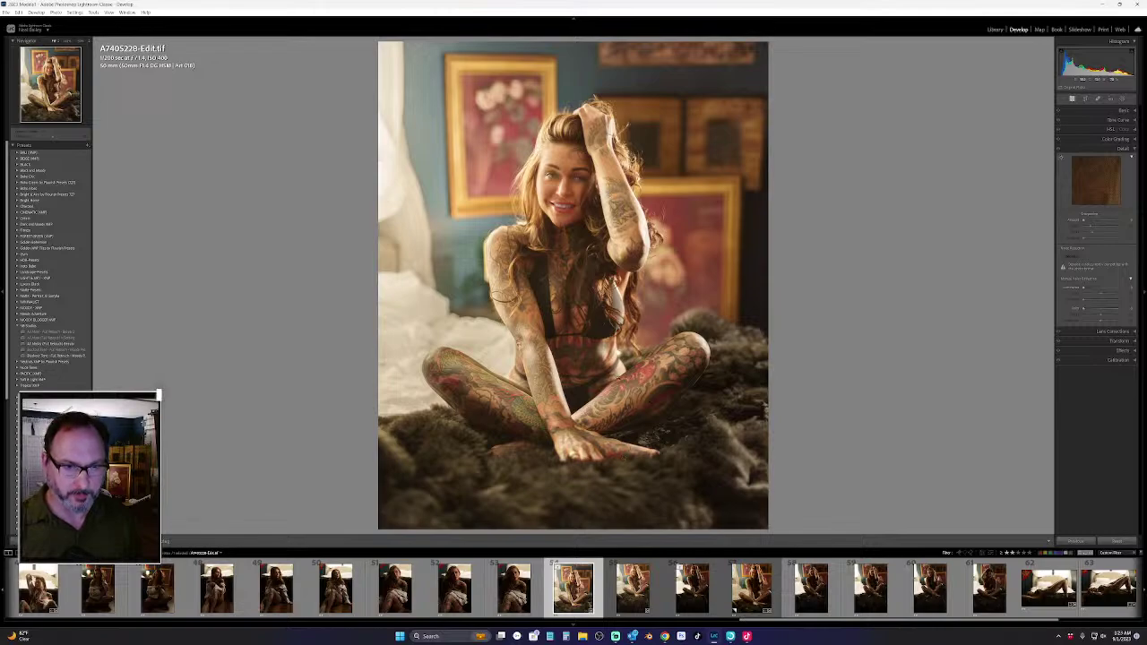
# Add film grain to A7405228-Edit.tif by adjusting its amount, size and roughness, and inspect the effect on the face
pyautogui.click(1112, 111)
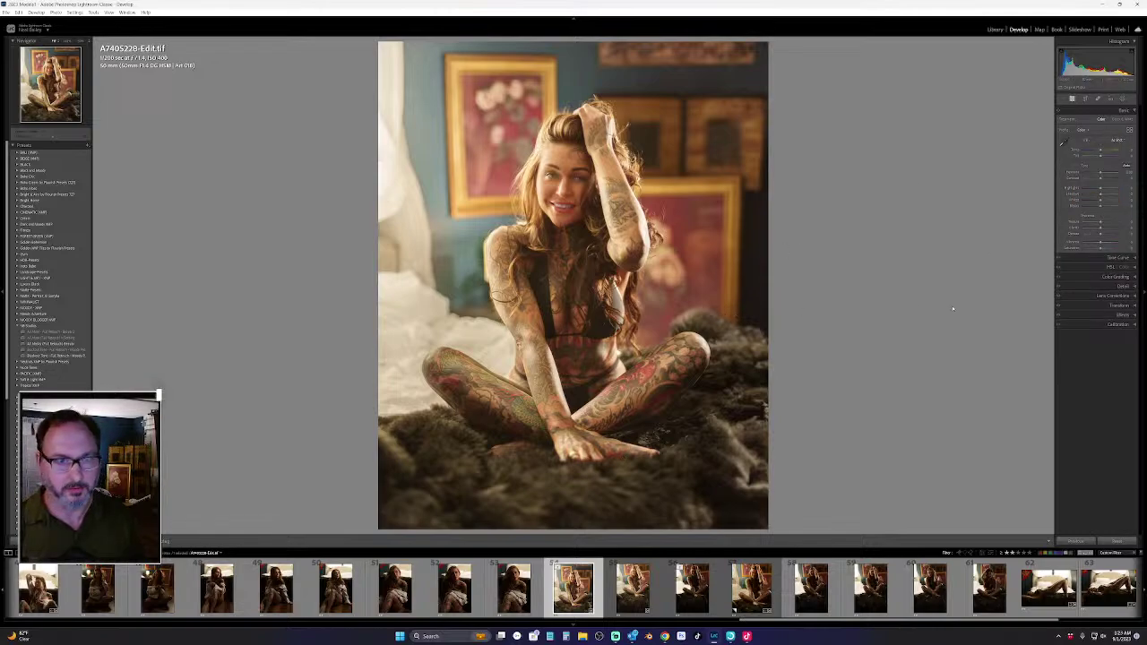
pyautogui.click(1096, 315)
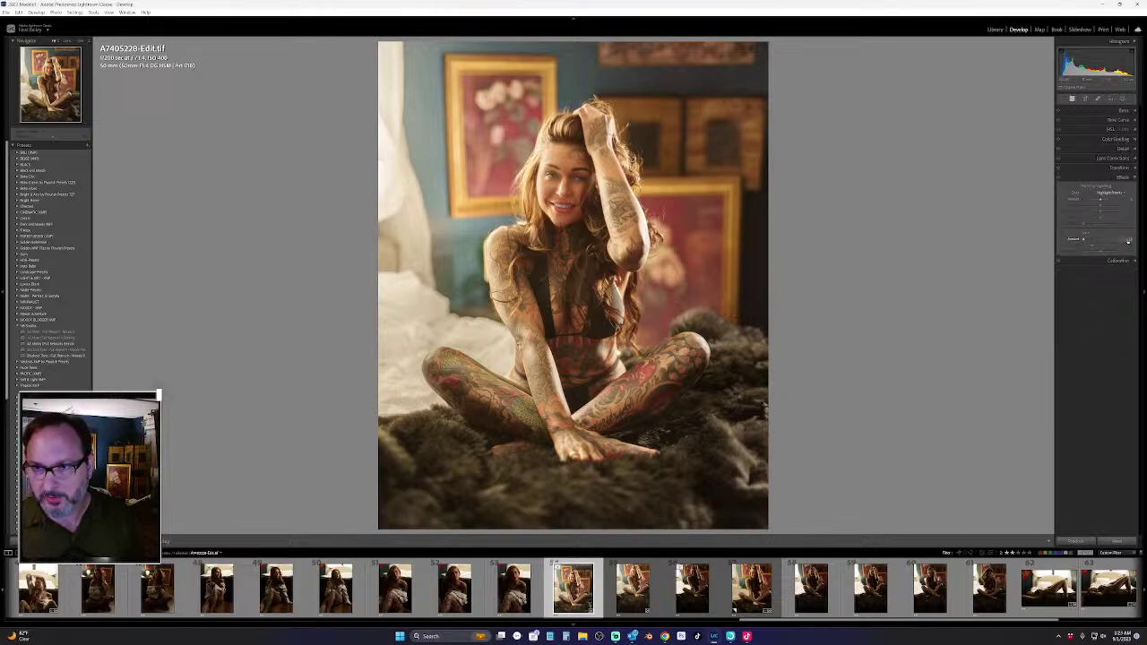
pyautogui.click(1127, 240)
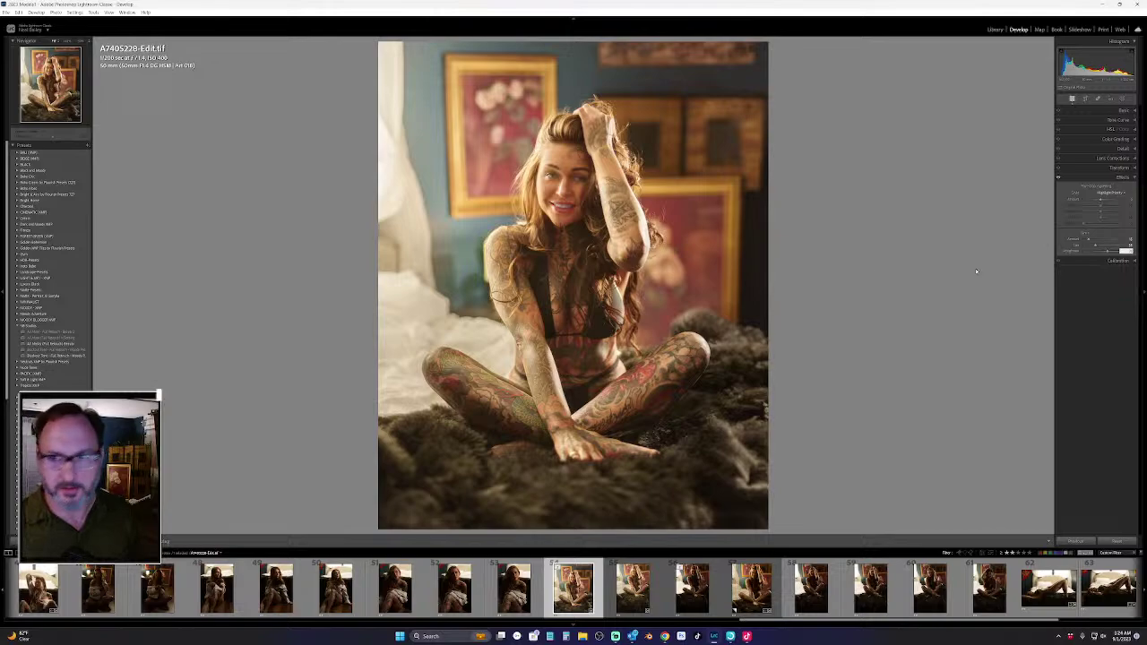
pyautogui.click(561, 188)
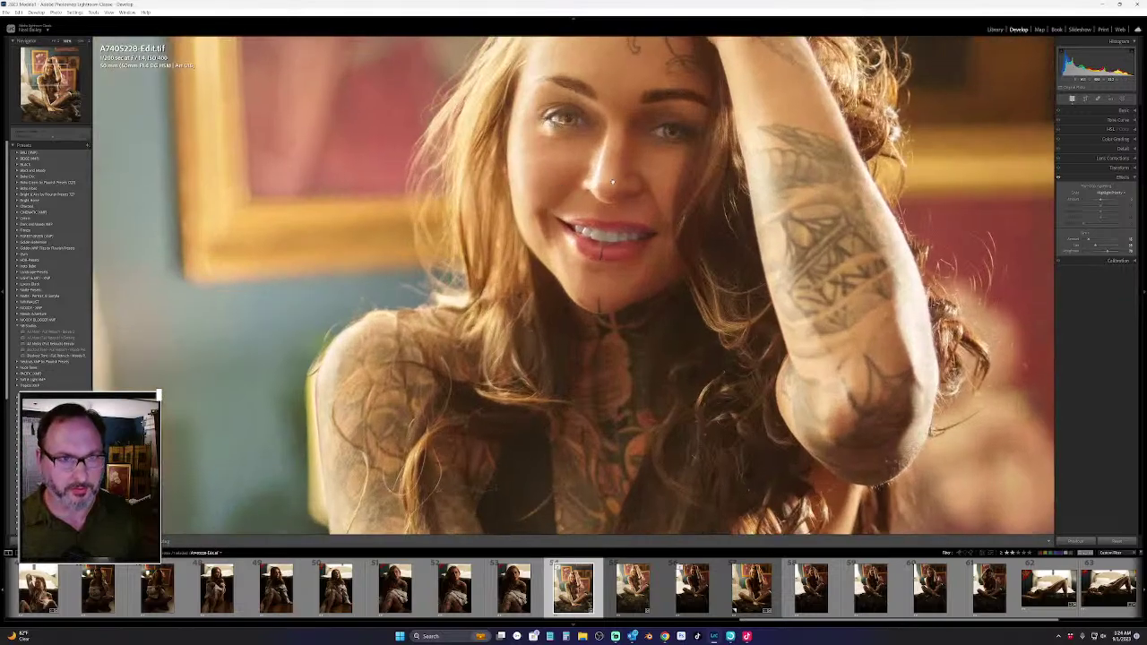
pyautogui.moveTo(622, 187)
pyautogui.mouseDown()
pyautogui.moveTo(462, 235)
pyautogui.moveTo(610, 323)
pyautogui.mouseUp()
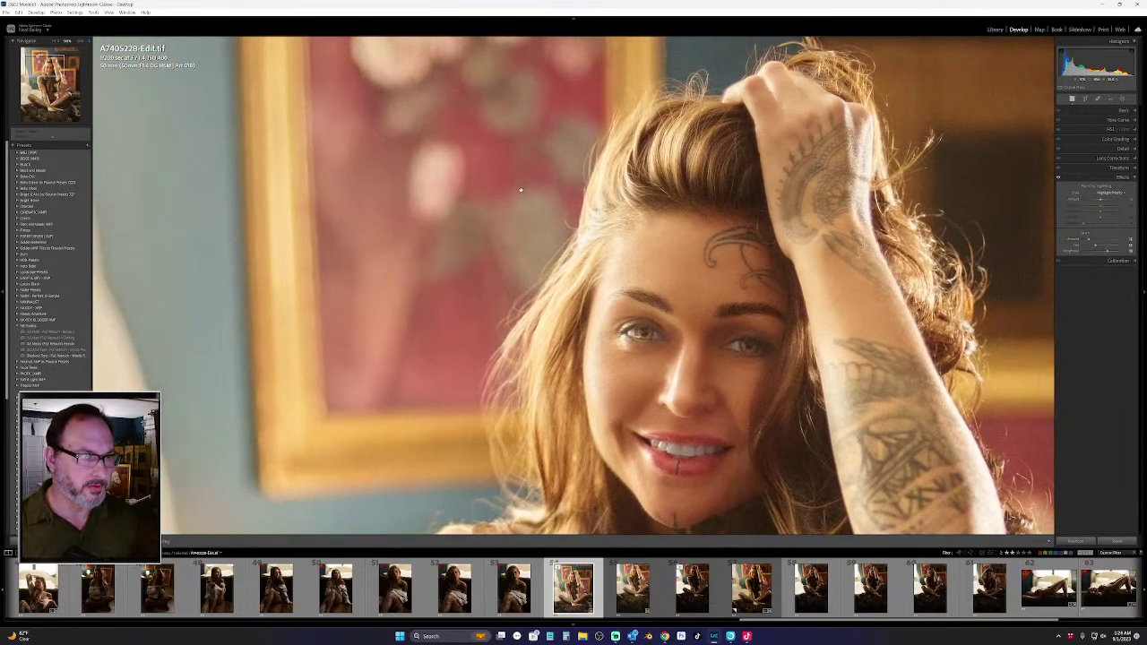
pyautogui.press('z')
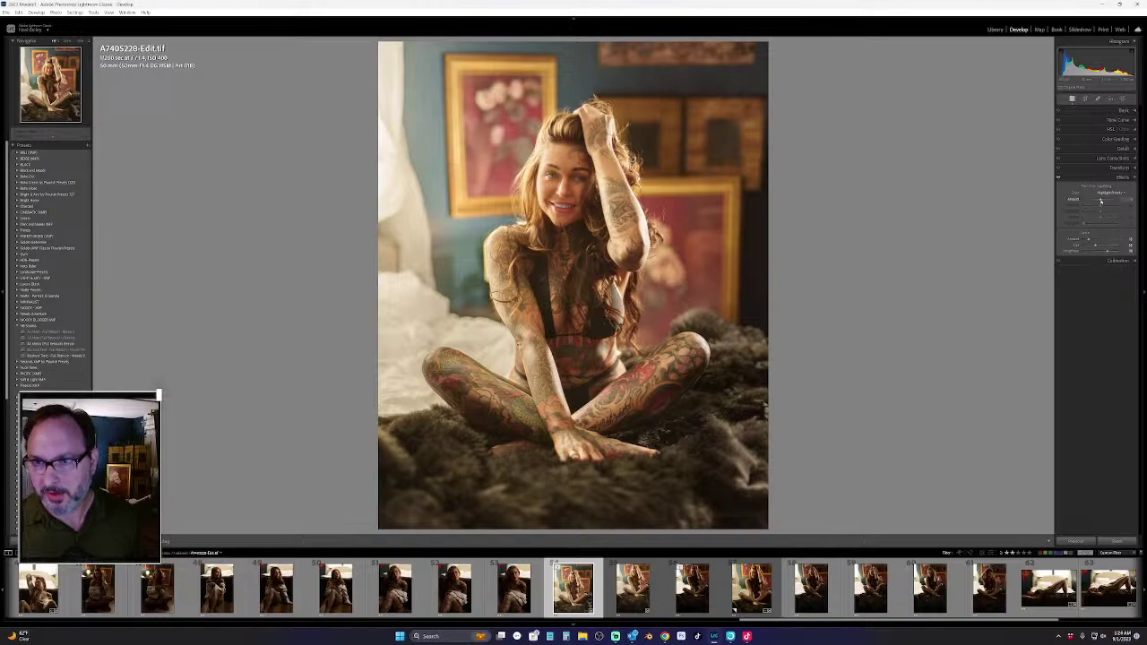
# Darken the photo's edges slightly with a Highlight Priority post-crop vignette
pyautogui.moveTo(1101, 201); pyautogui.dragTo(1095, 200)
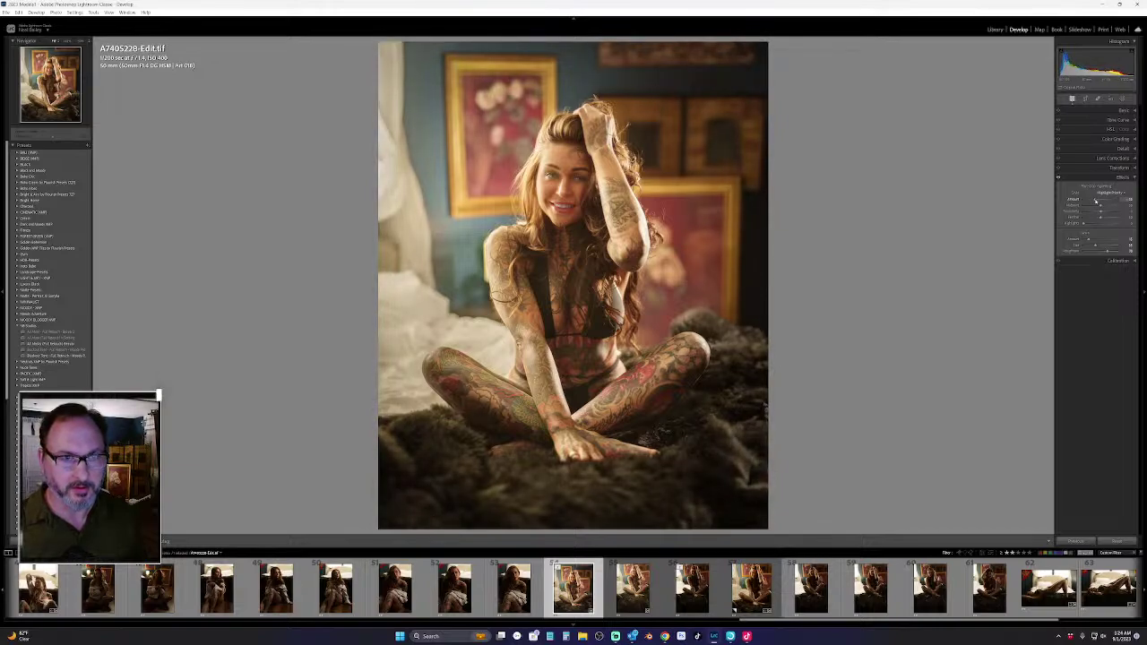
pyautogui.click(1123, 111)
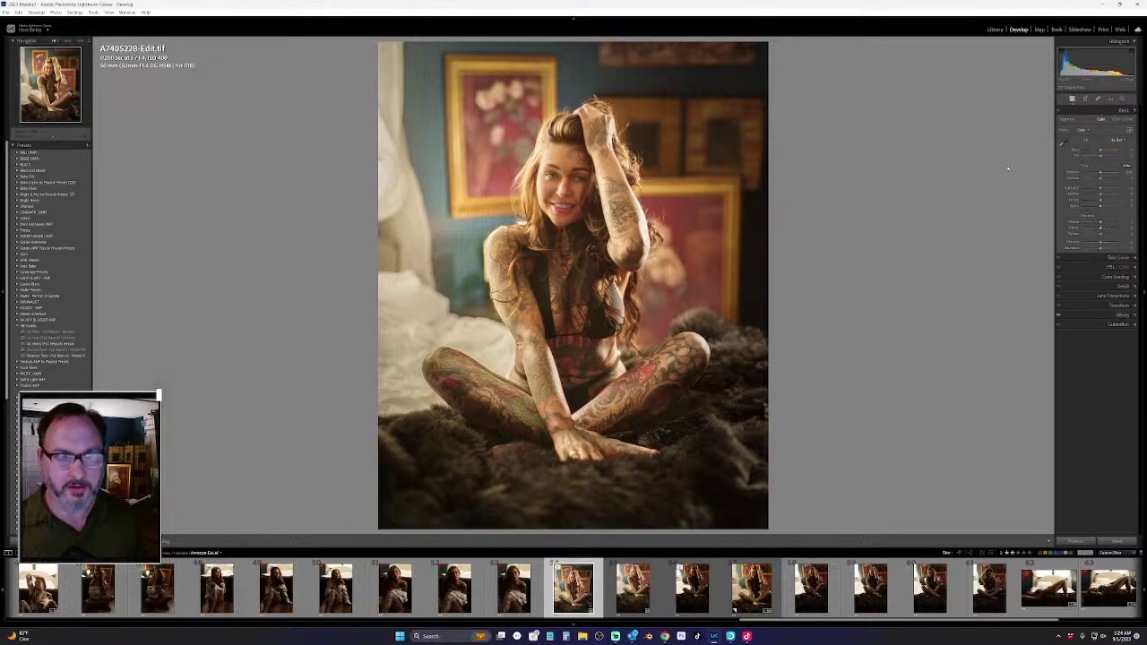
# Create a large radial gradient mask and center it over the woman's face and upper body
pyautogui.click(1122, 99)
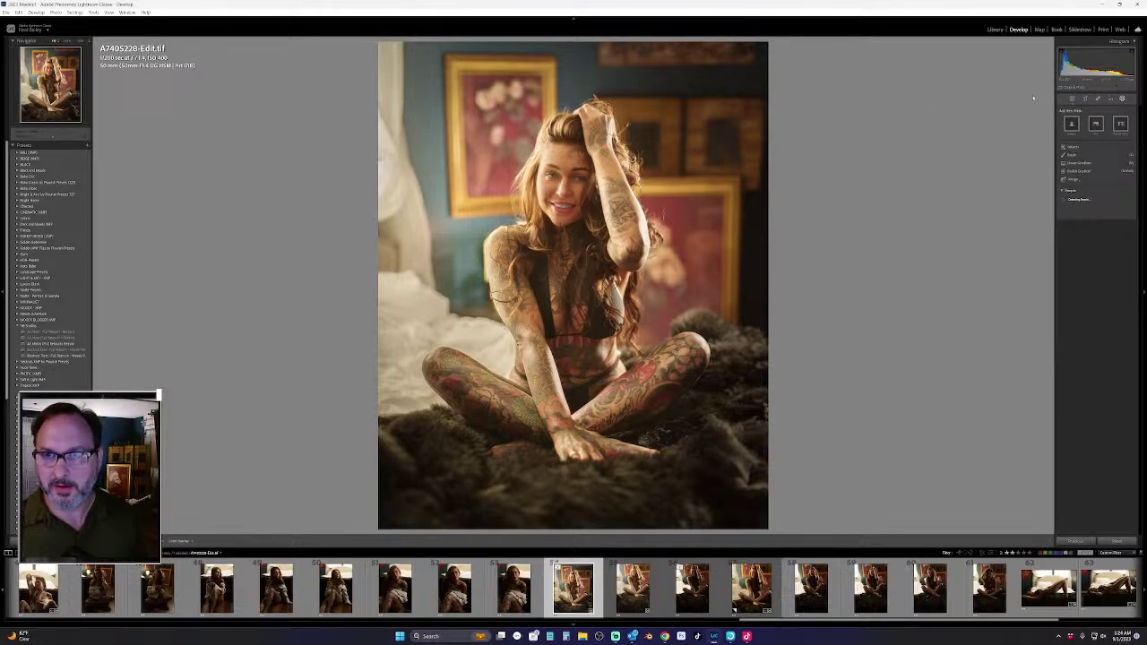
pyautogui.click(1076, 170)
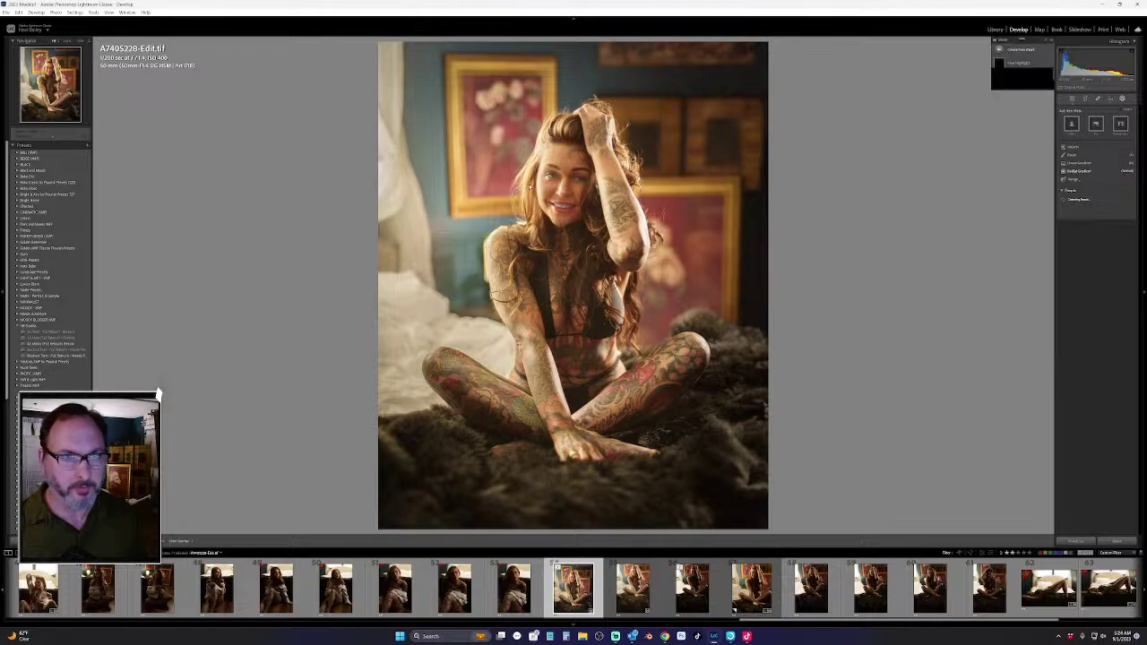
pyautogui.moveTo(529, 206); pyautogui.dragTo(627, 331)
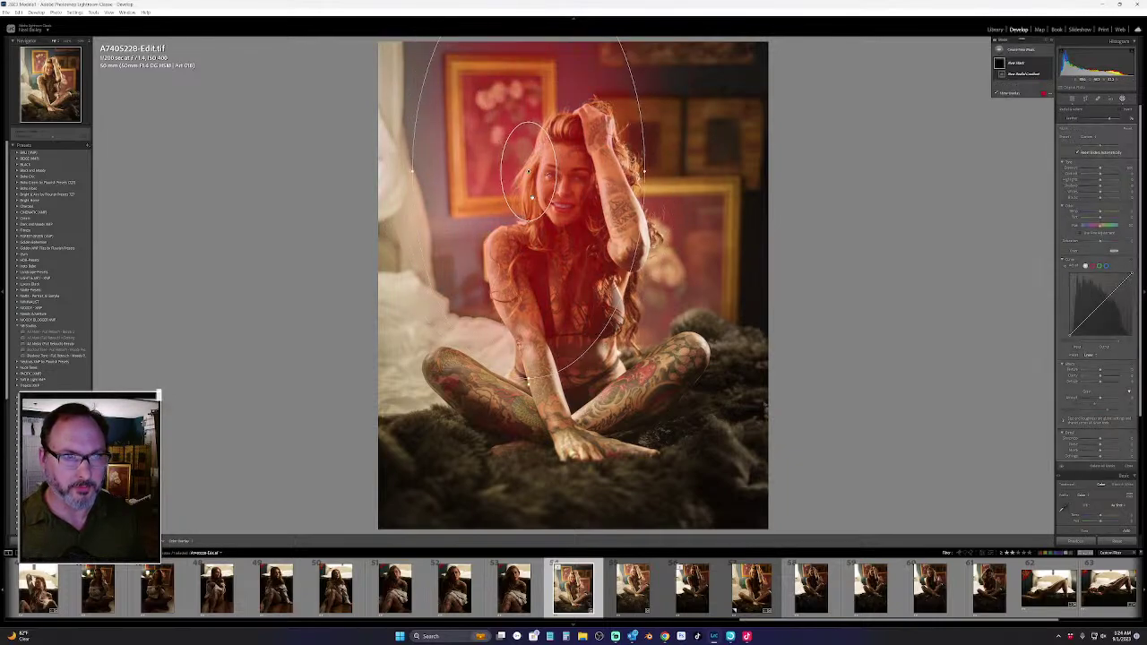
pyautogui.moveTo(531, 197); pyautogui.dragTo(576, 242)
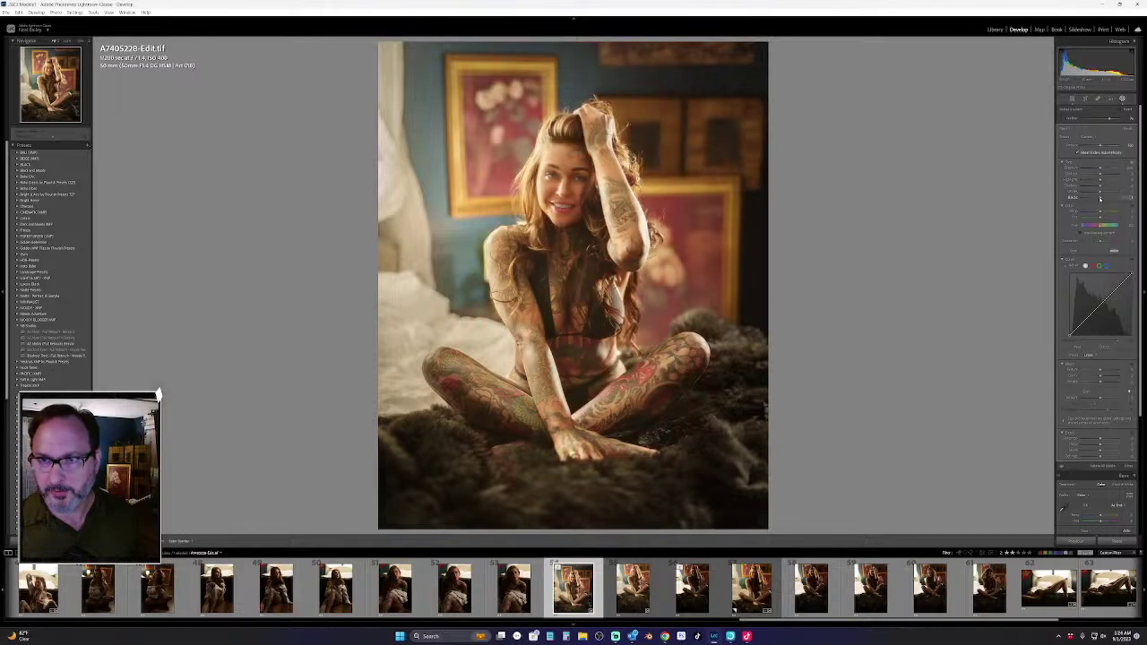
# Raise texture and clarity slightly and lower the shadows inside the radial mask, and finish masking
pyautogui.moveTo(1101, 199); pyautogui.dragTo(1102, 201)
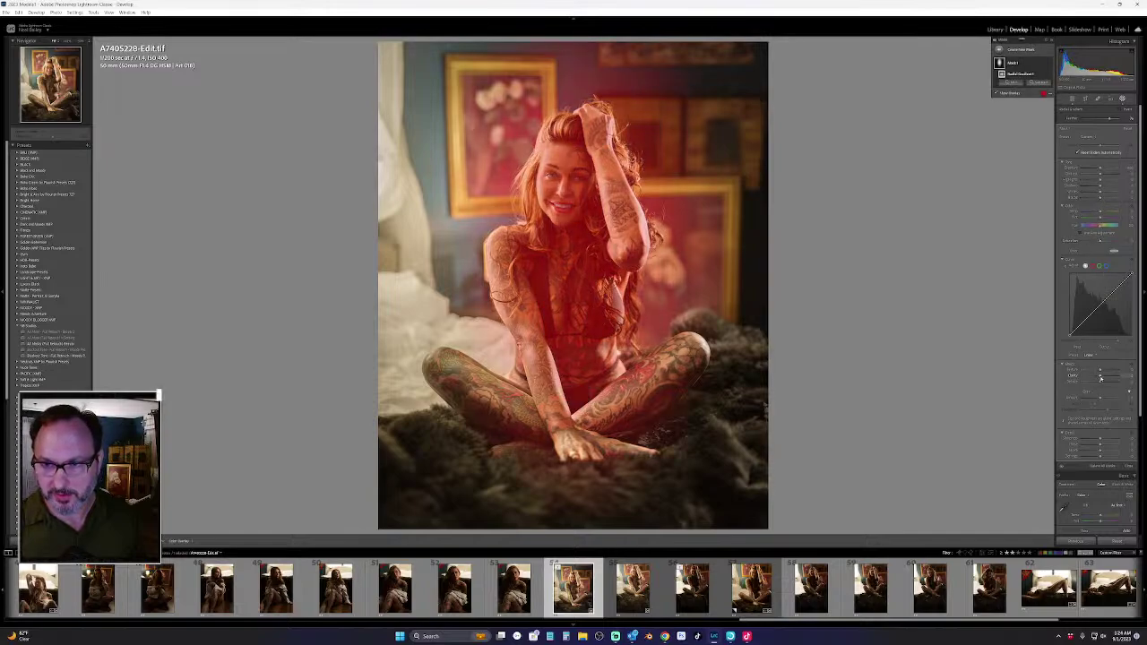
pyautogui.click(1101, 378)
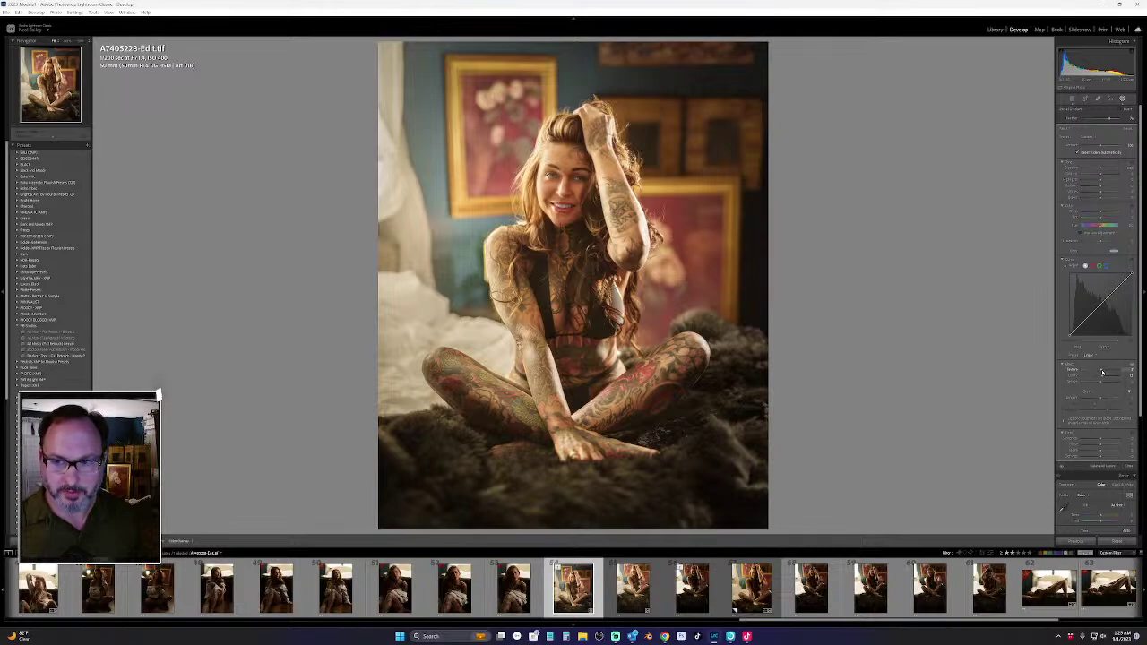
pyautogui.hotkey('shift', 'w')
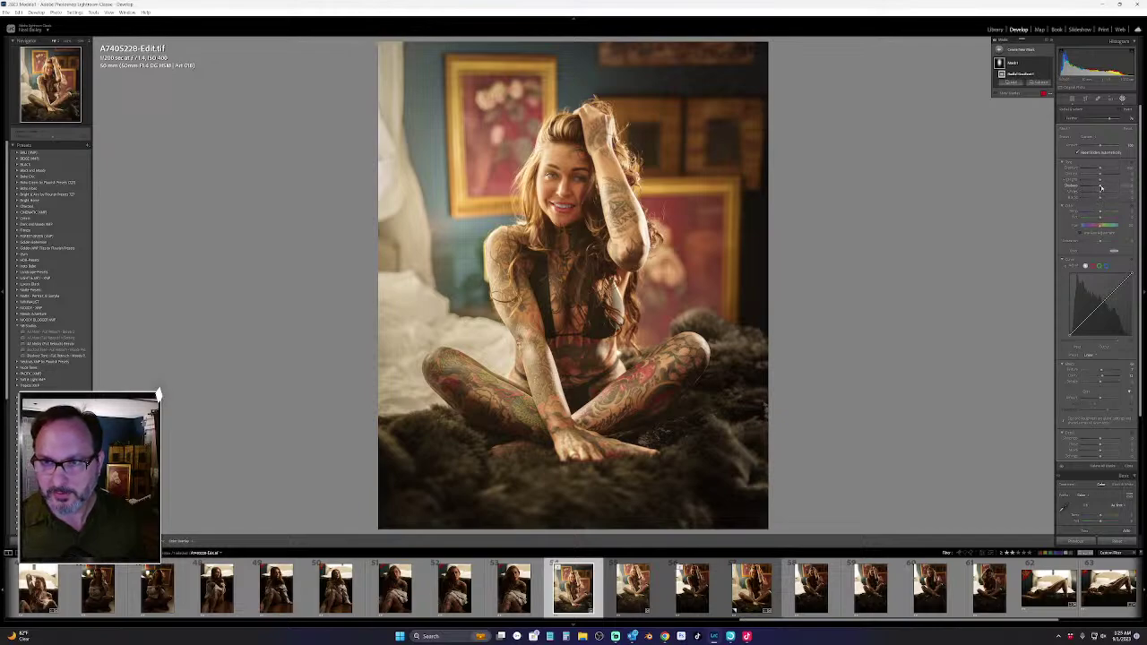
pyautogui.hotkey('shift', 'w')
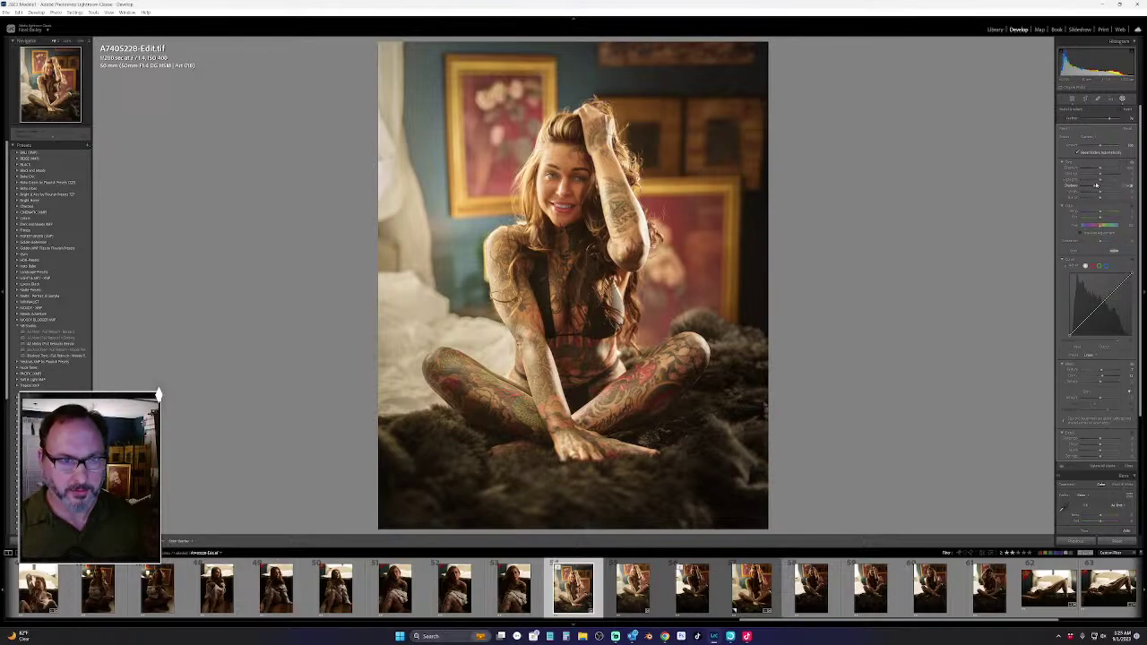
pyautogui.hotkey('shift', 'w')
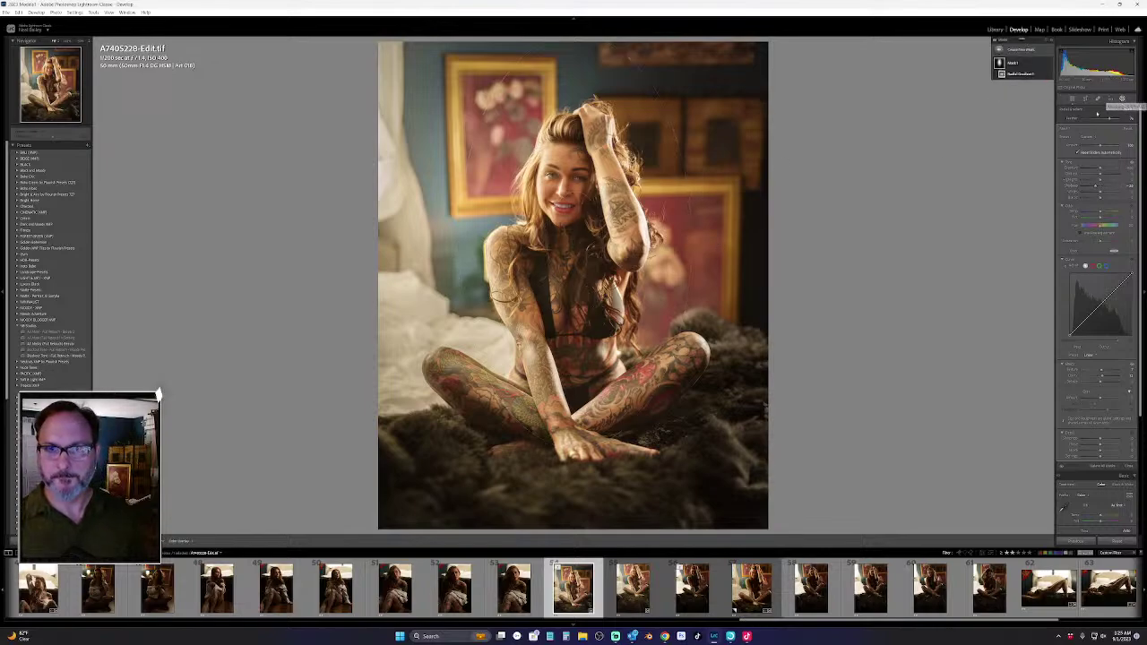
pyautogui.click(1123, 99)
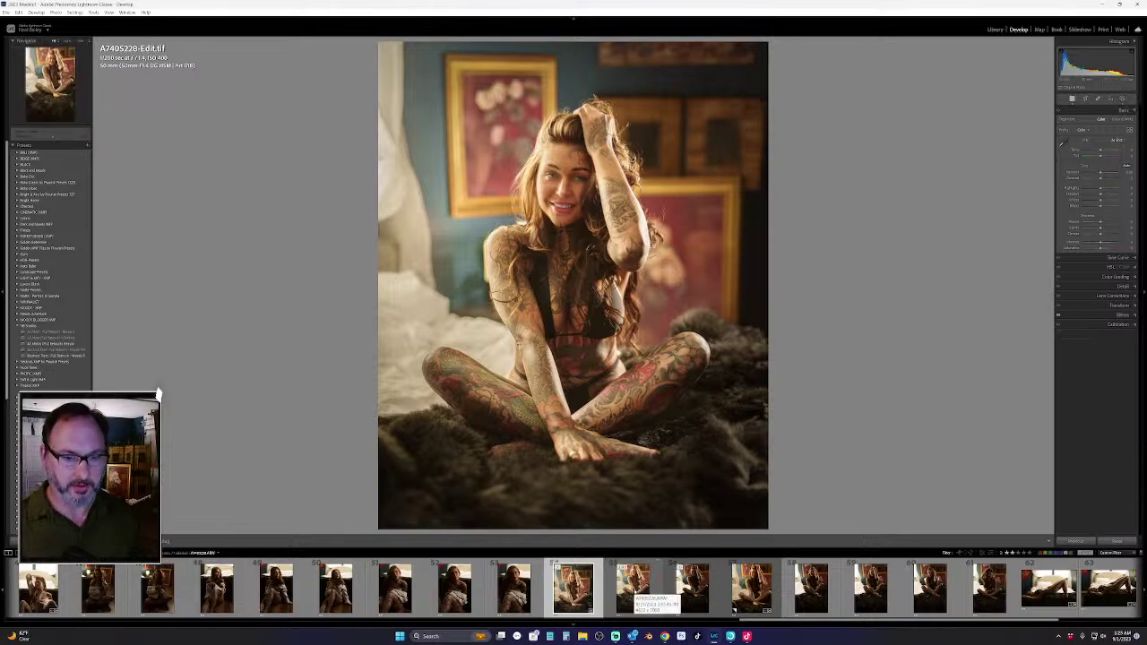
# Compare the finished A7405228-Edit.tif with the original A7405228.ARW, including the raw file's unedited before view
pyautogui.click(633, 587)
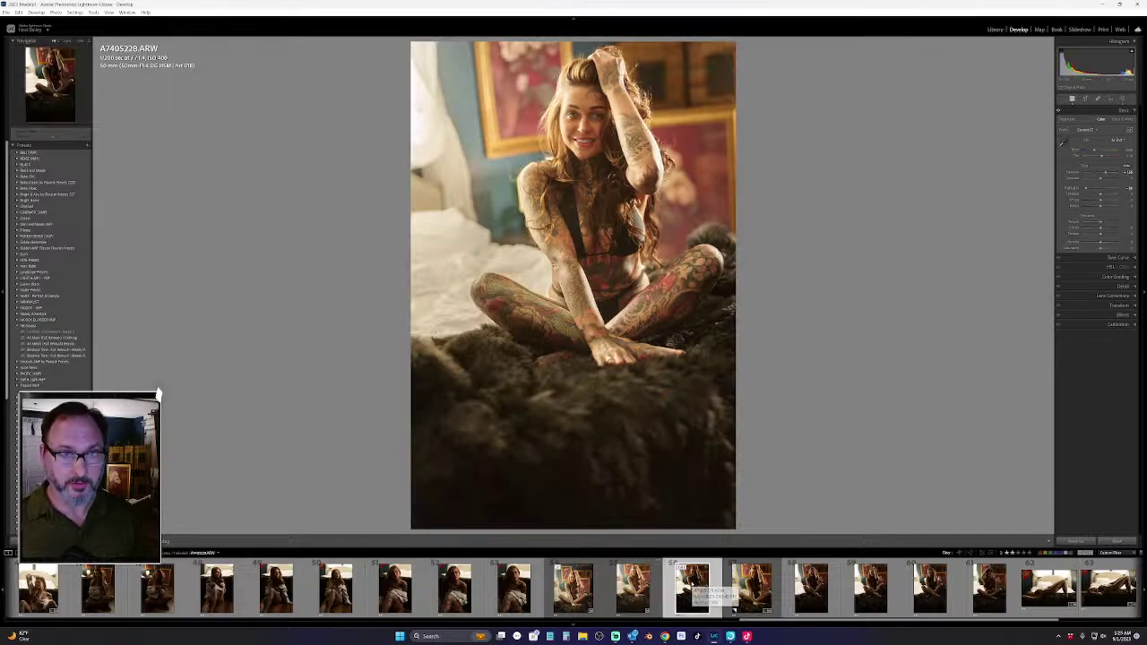
pyautogui.click(694, 588)
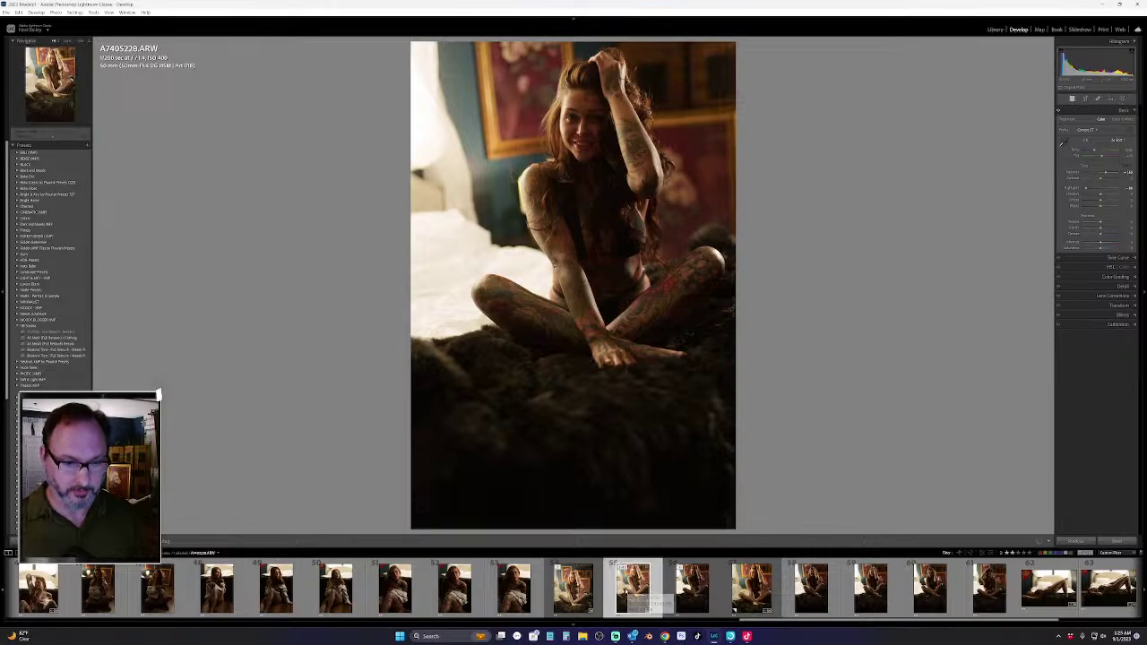
pyautogui.click(627, 590)
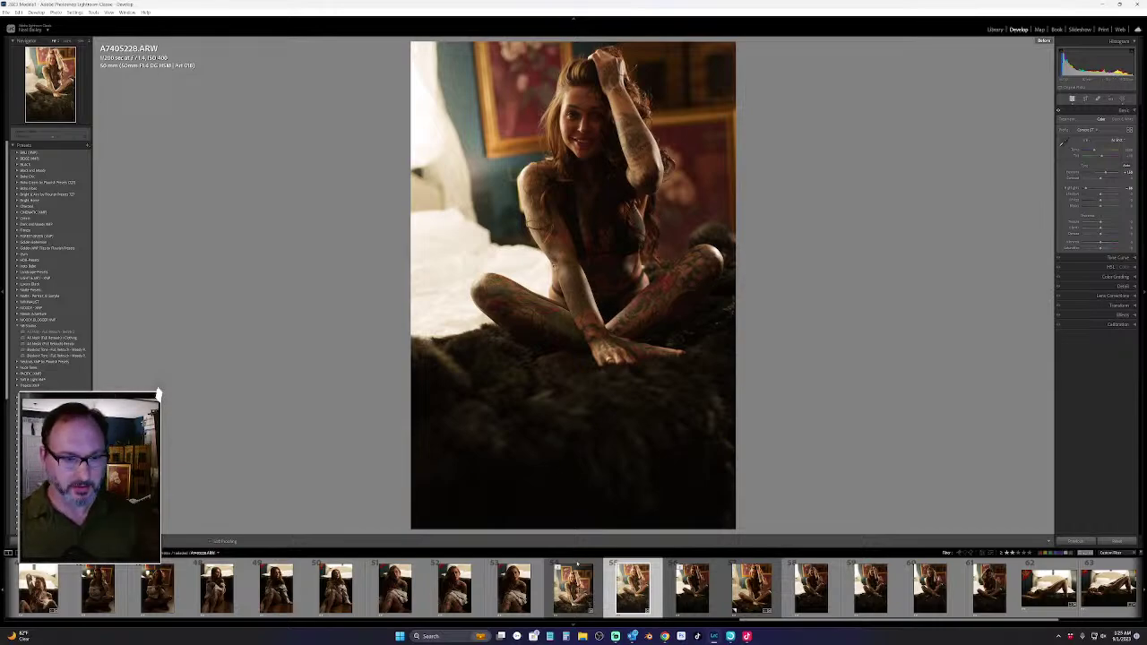
pyautogui.click(574, 590)
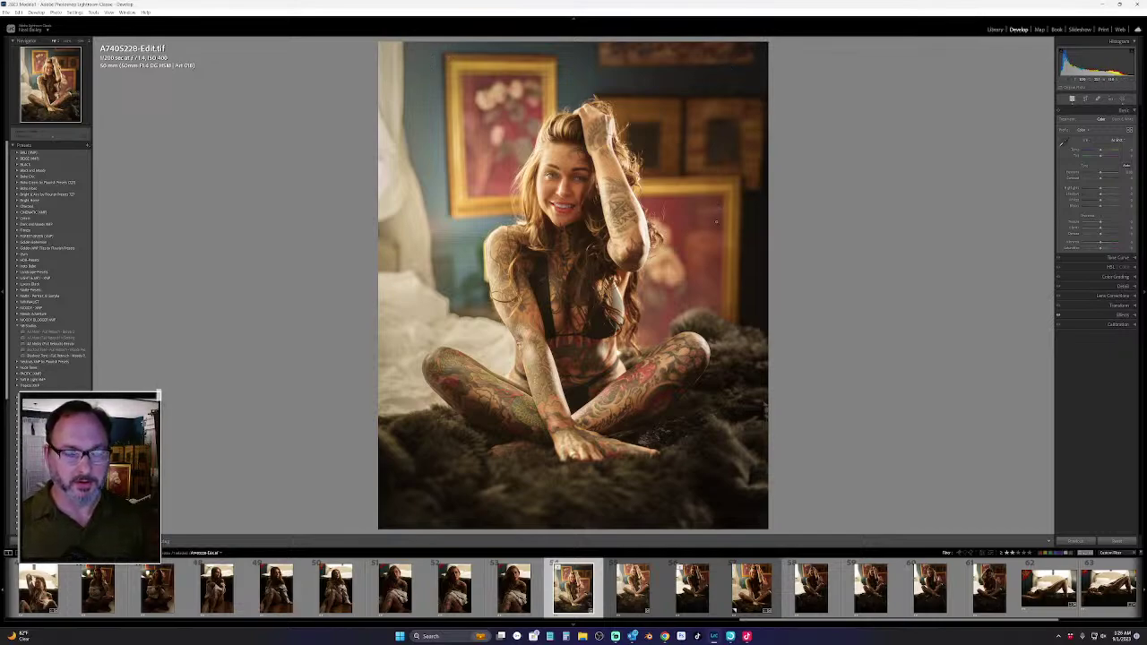
pyautogui.click(640, 590)
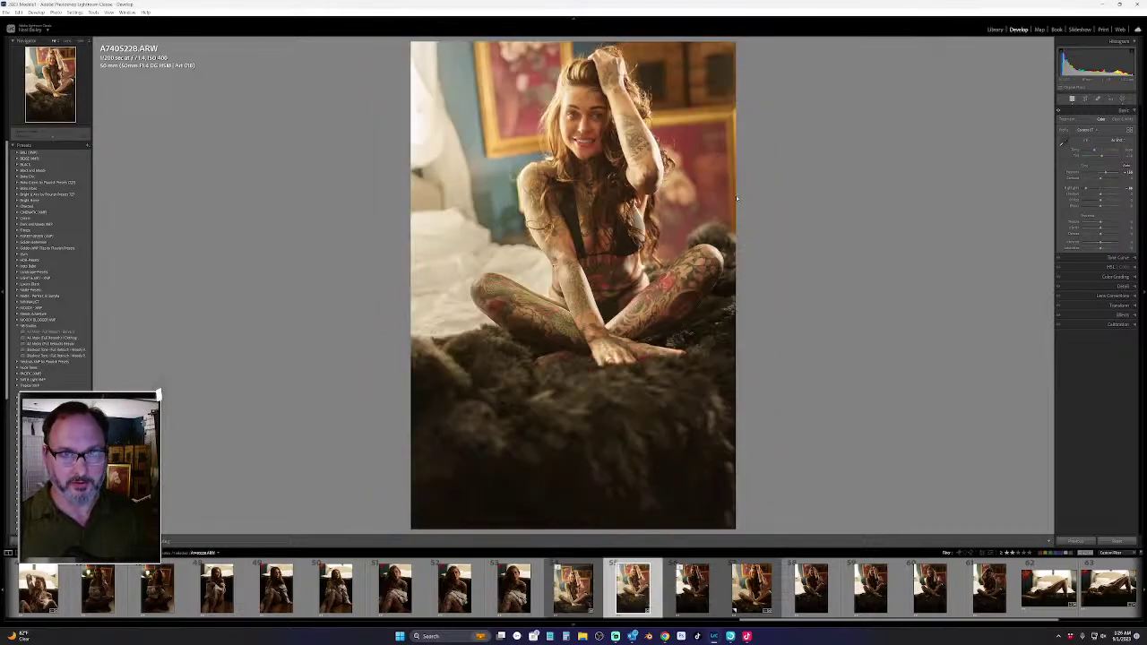
pyautogui.click(577, 567)
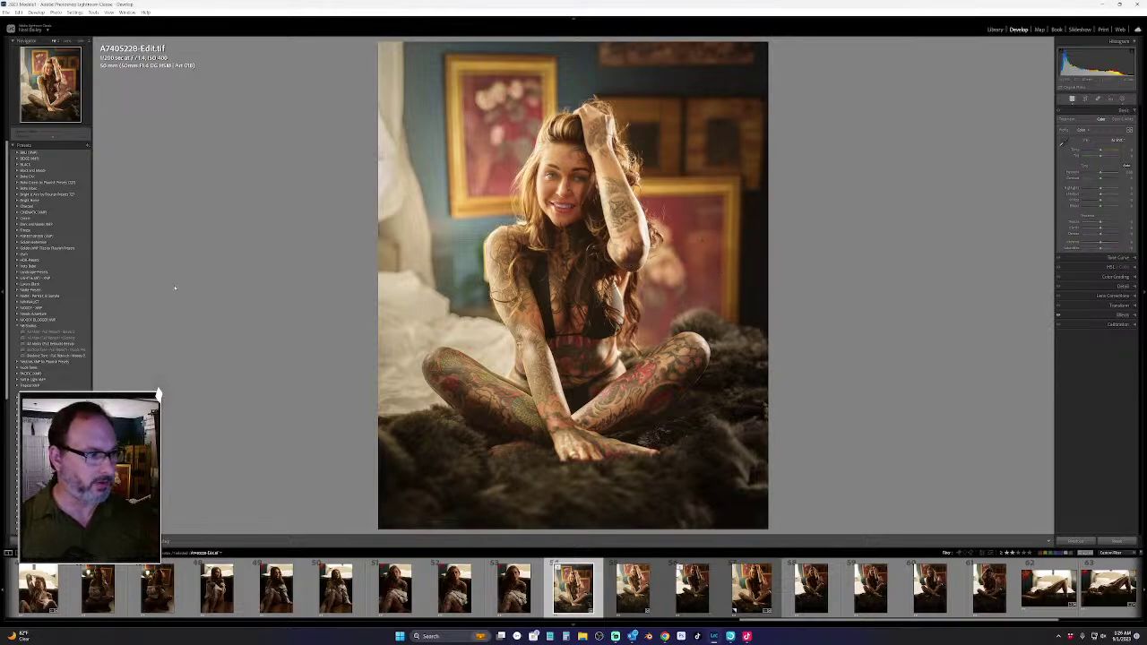
pyautogui.click(73, 333)
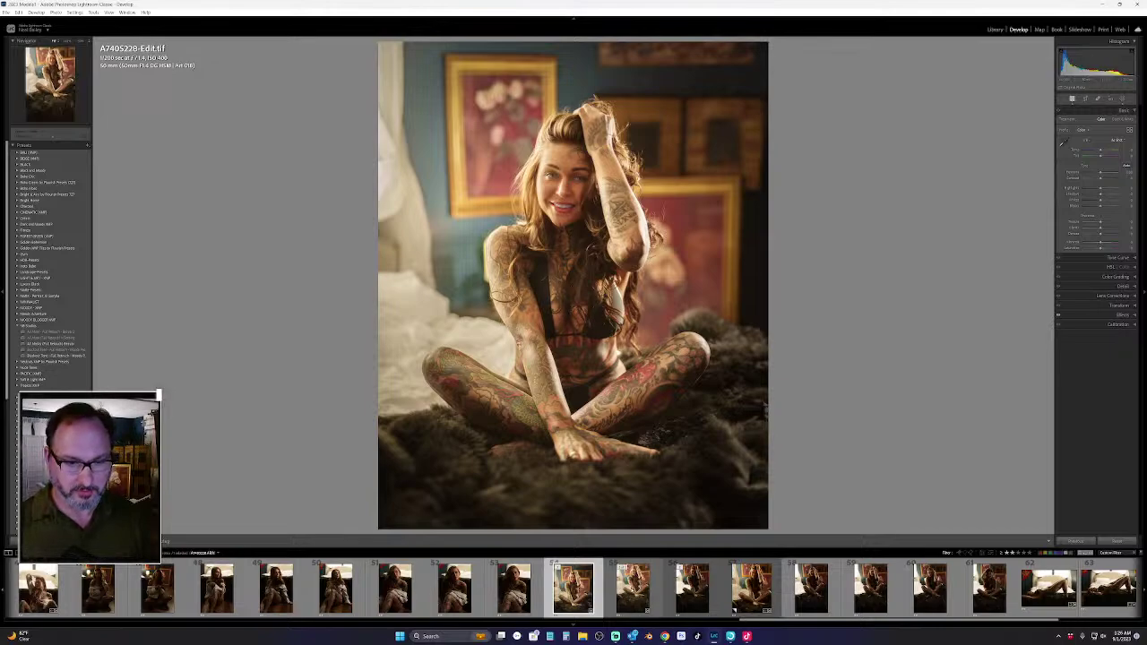
# Create a virtual copy of A7405228.ARW to preserve its edits, and reset the original raw photo's develop settings
pyautogui.click(633, 589)
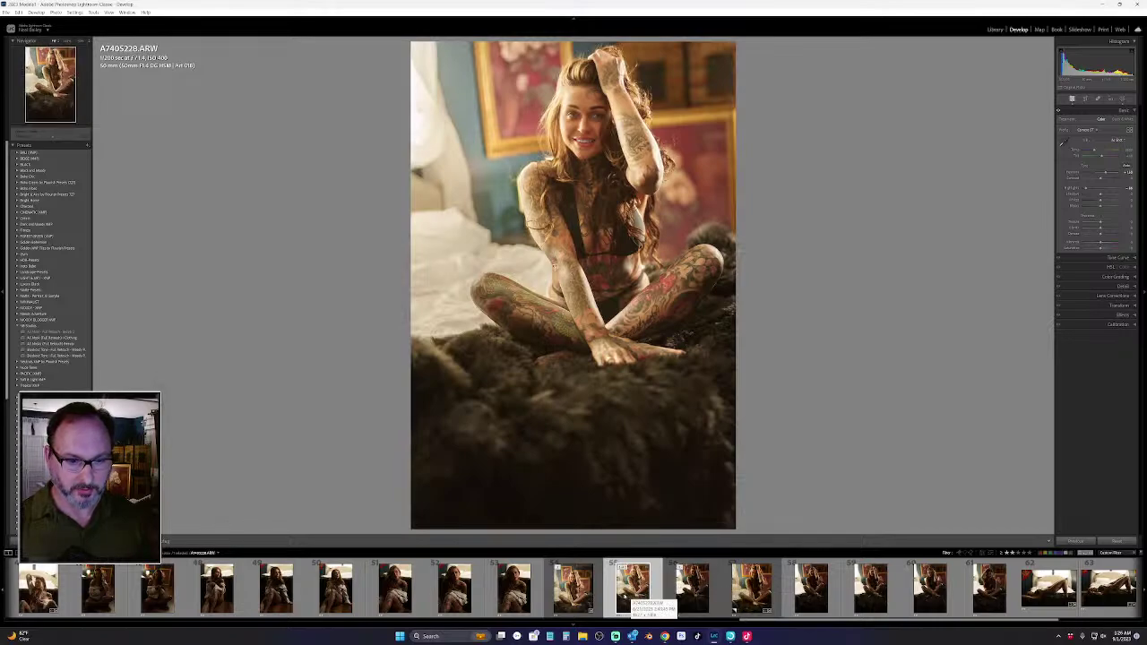
pyautogui.rightClick(615, 590)
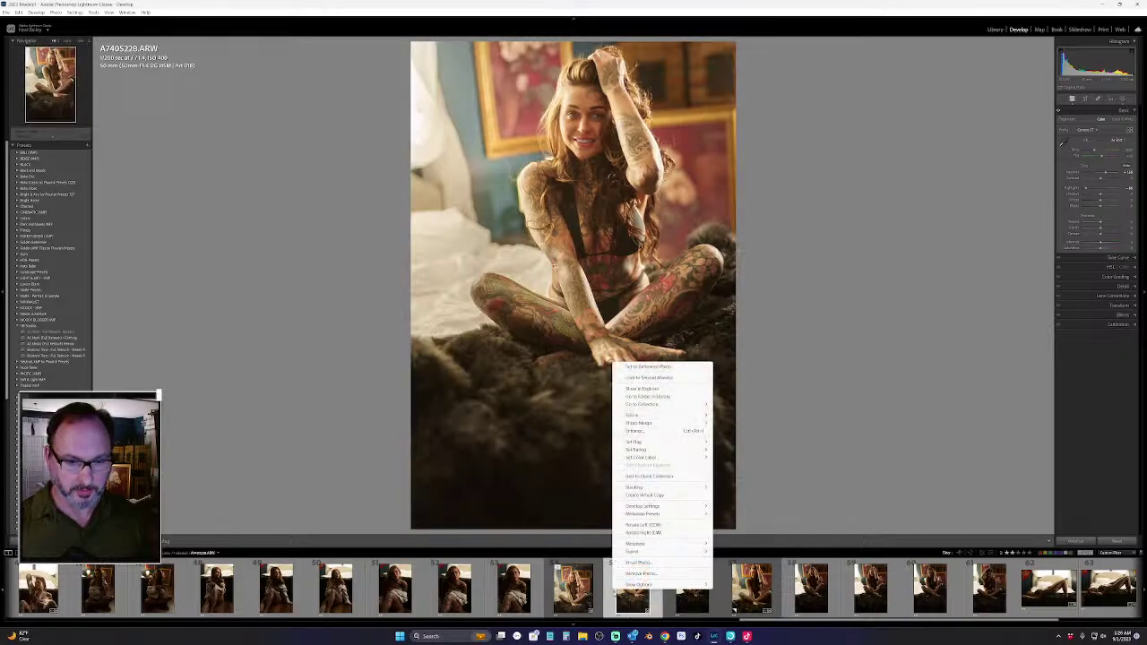
pyautogui.click(645, 495)
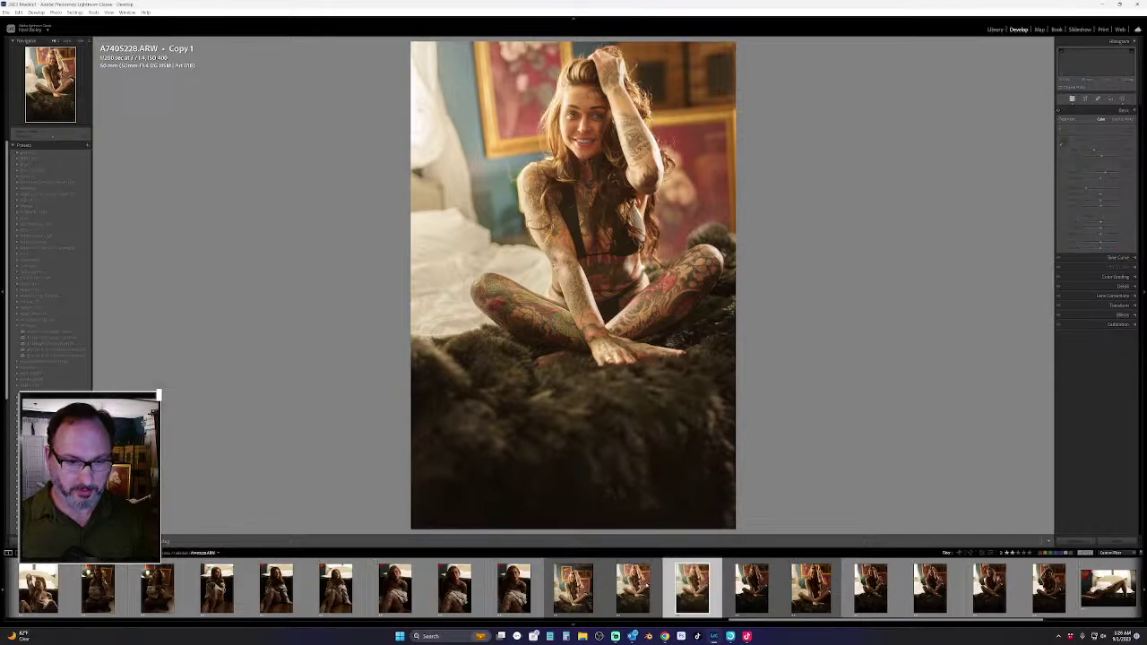
pyautogui.press('Right')
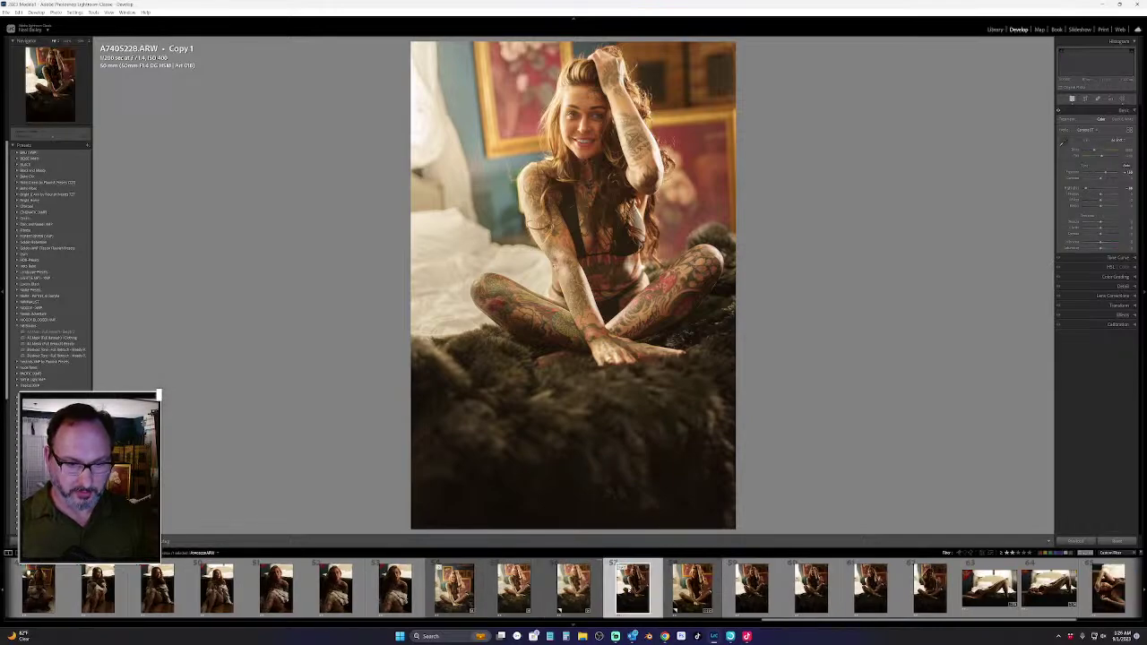
pyautogui.click(566, 573)
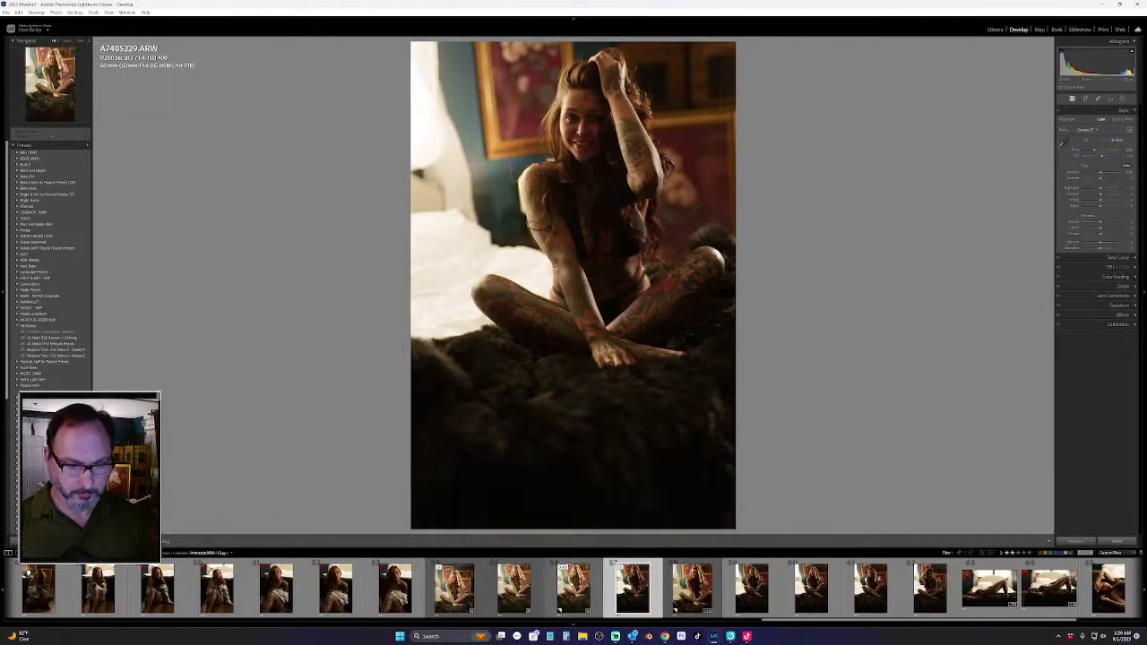
pyautogui.click(518, 590)
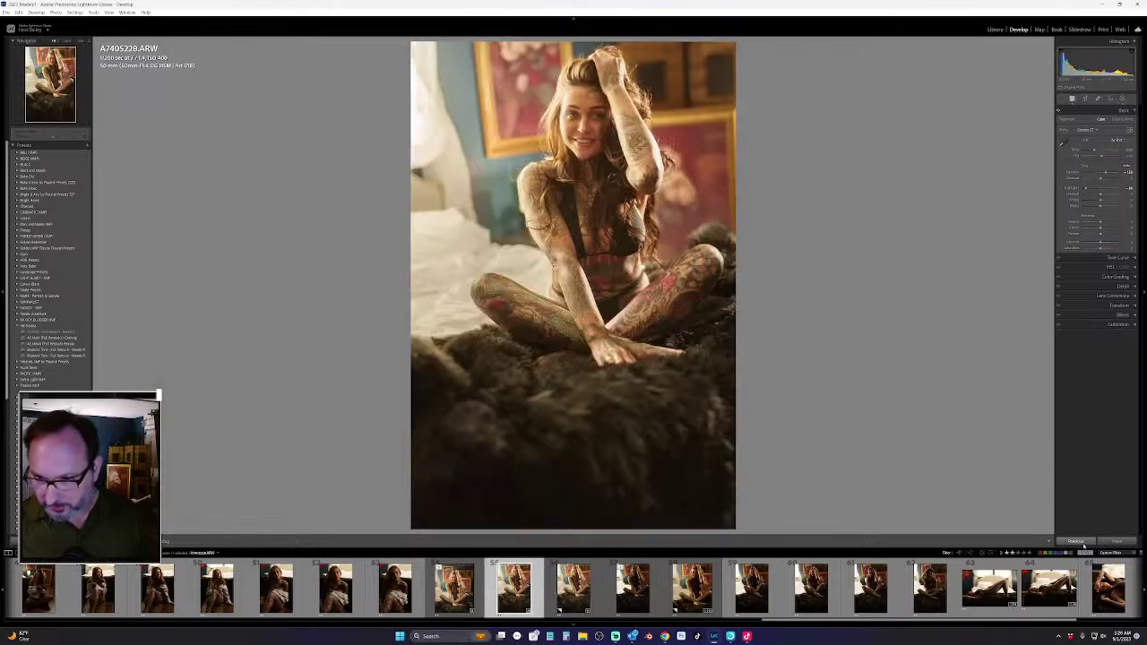
pyautogui.click(1115, 543)
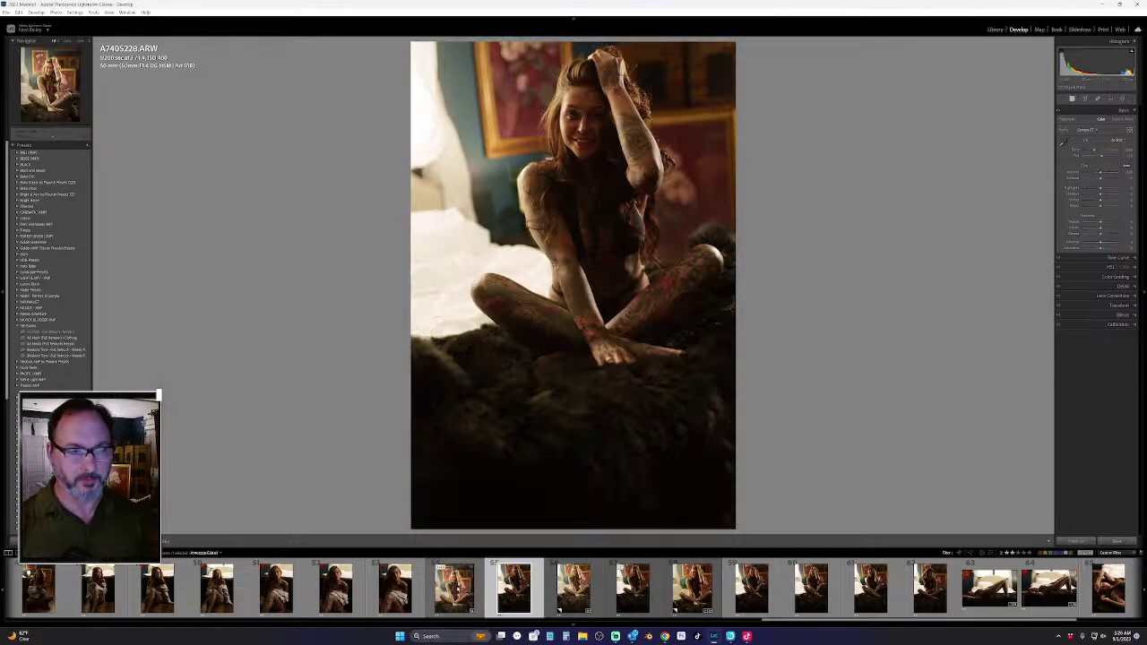
# Compare the retouched A7405228-Edit.tif with the reset A7405228.ARW
pyautogui.click(455, 589)
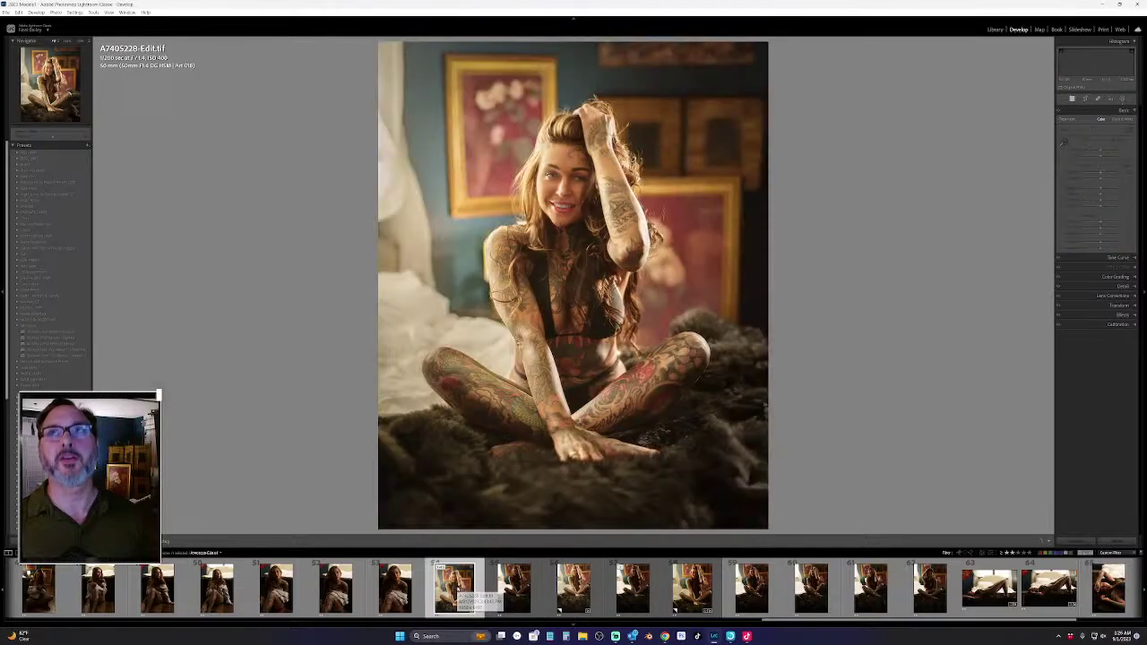
pyautogui.click(513, 596)
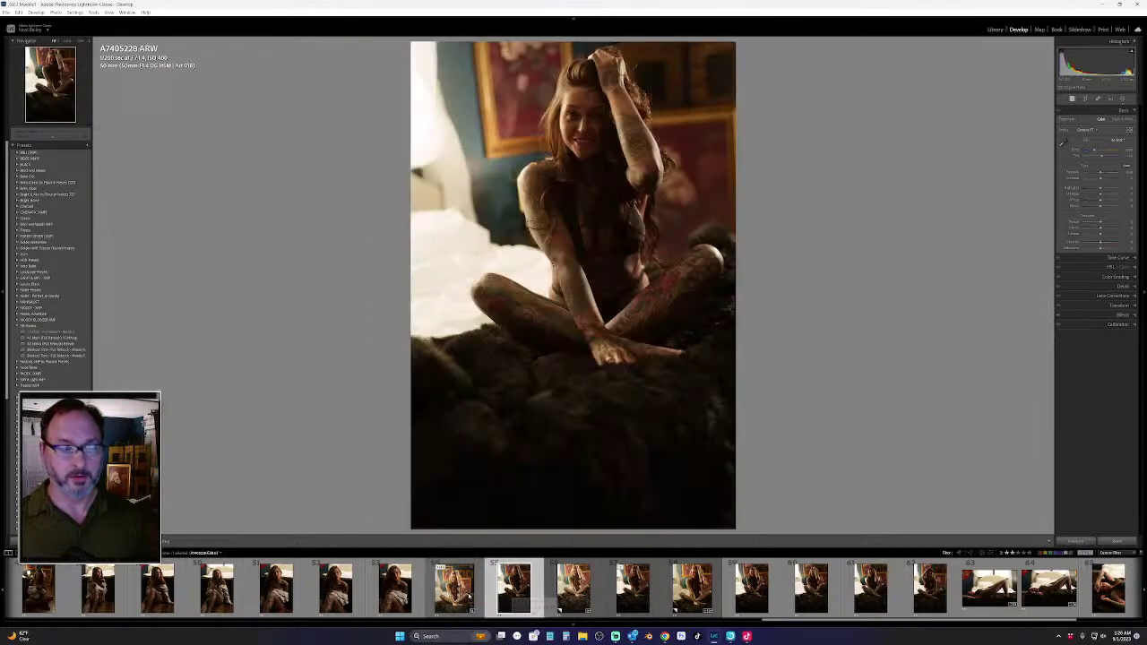
pyautogui.click(457, 585)
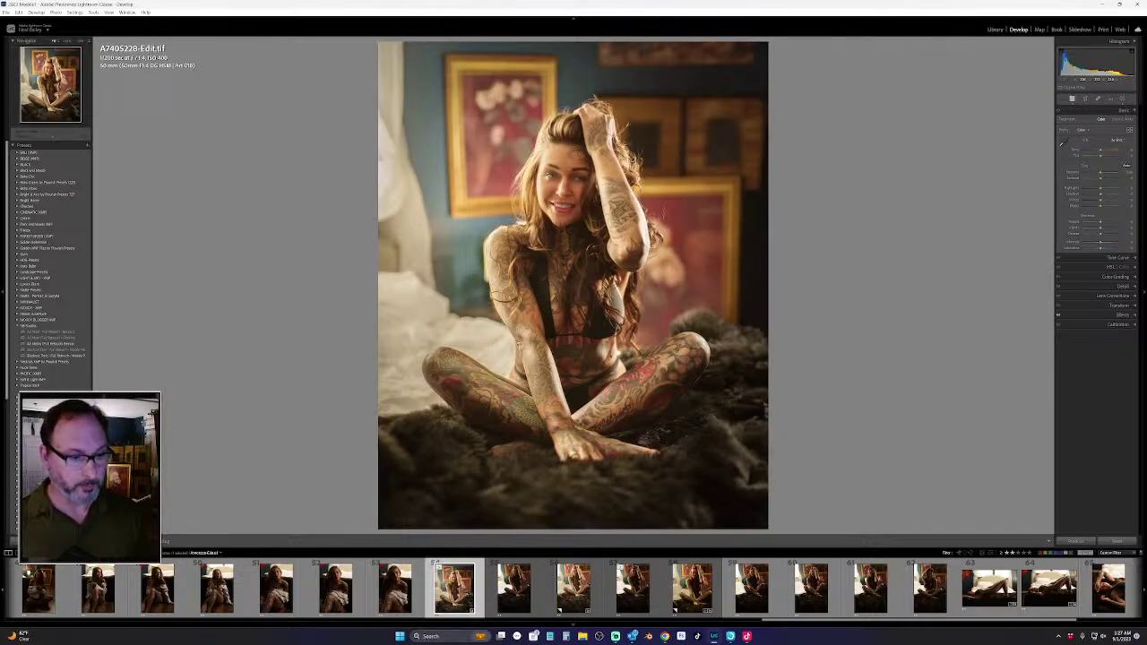
# Find the raw hat portrait A7403531.ARW near the start of the shoot and examine the skin on the woman's face
pyautogui.scroll(8, 537, 587)
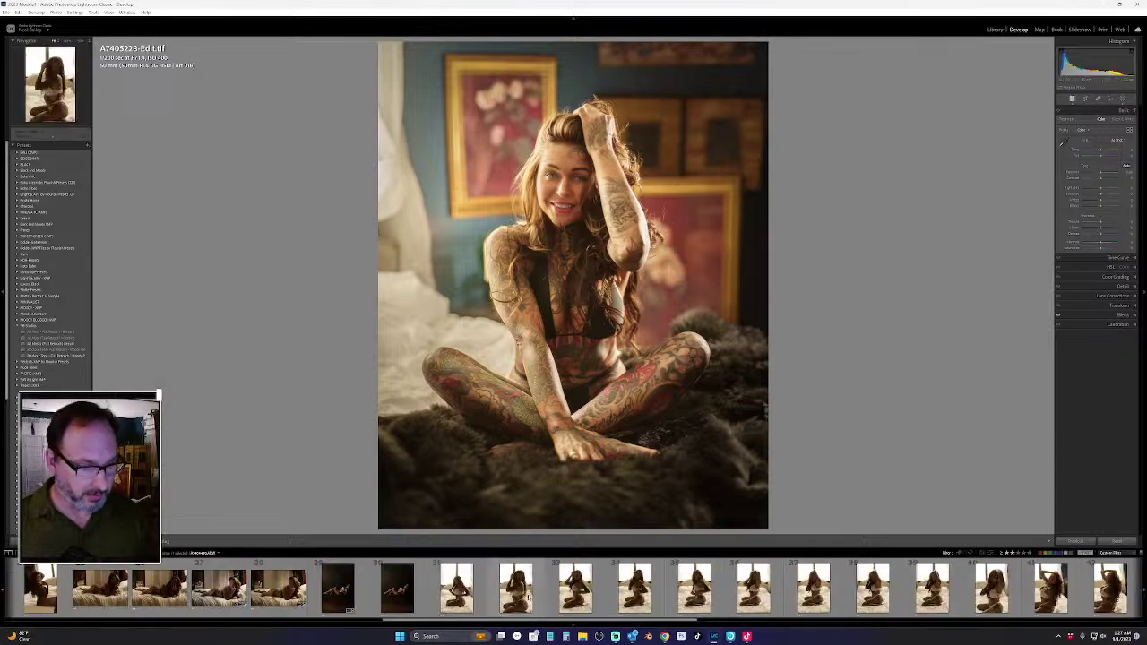
pyautogui.scroll(4, 528, 597)
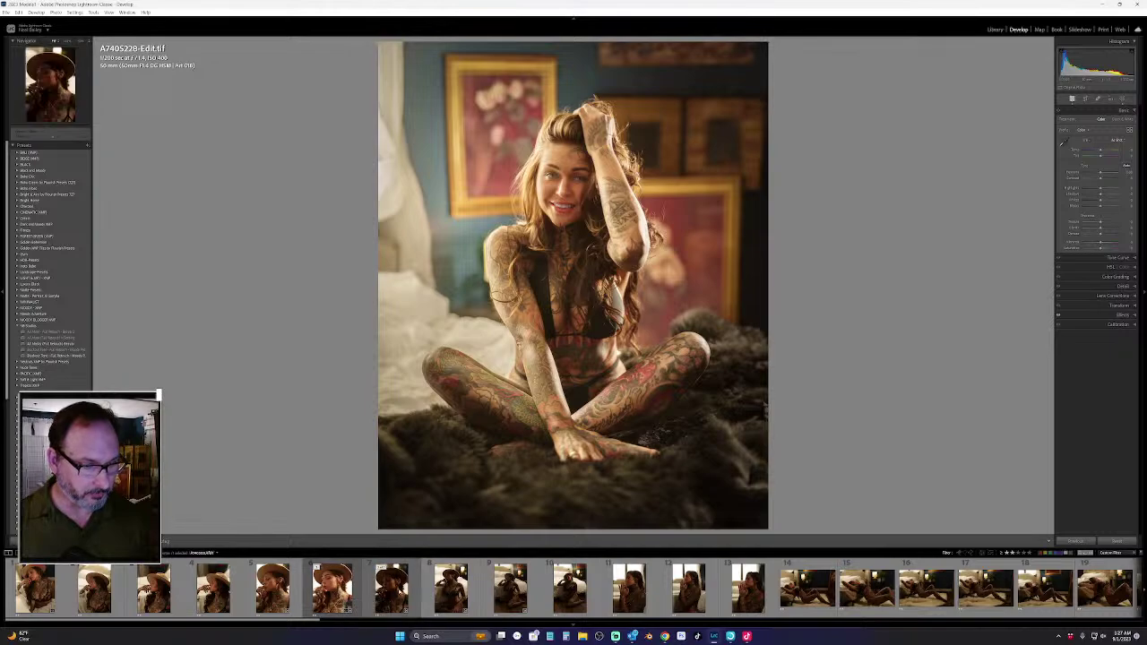
pyautogui.click(398, 594)
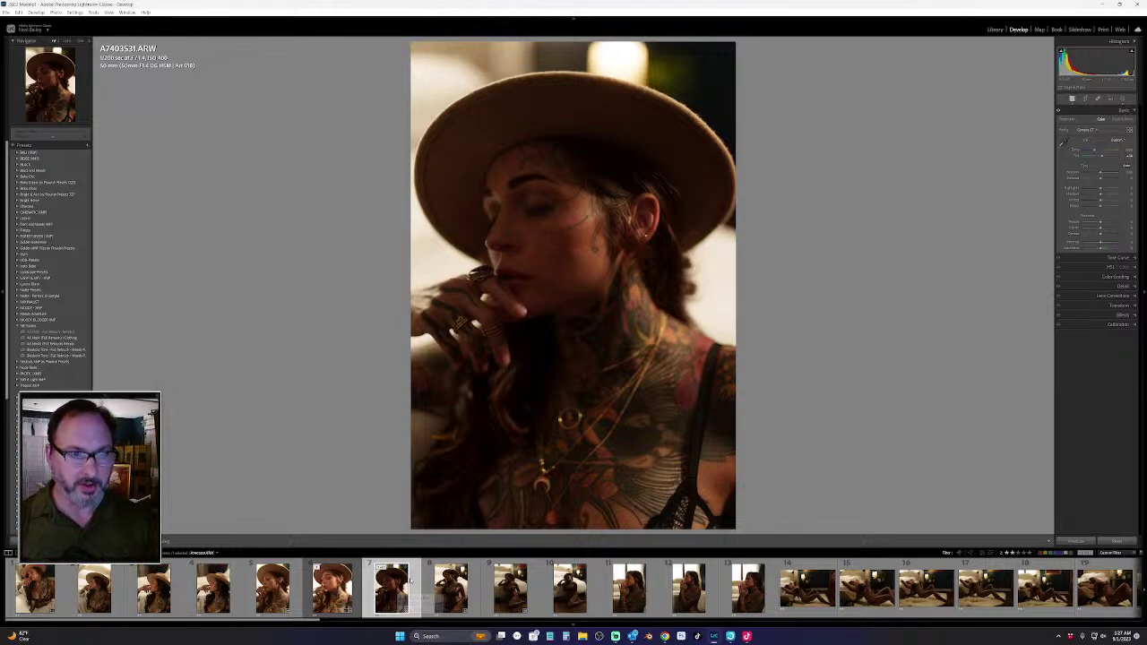
pyautogui.click(572, 255)
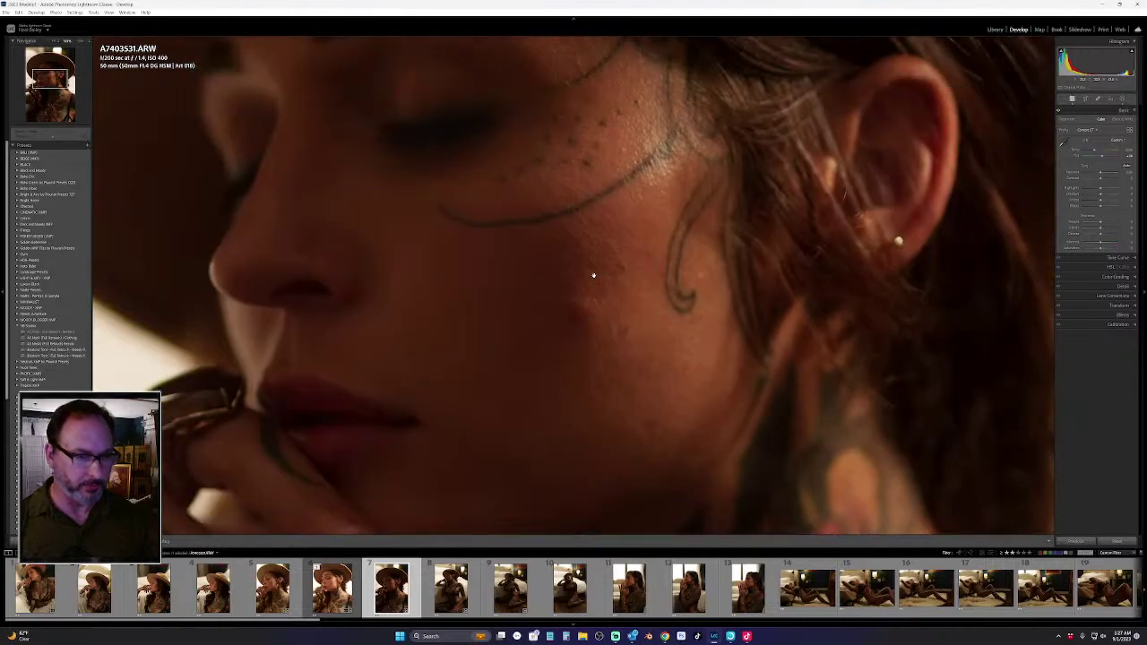
pyautogui.click(593, 275)
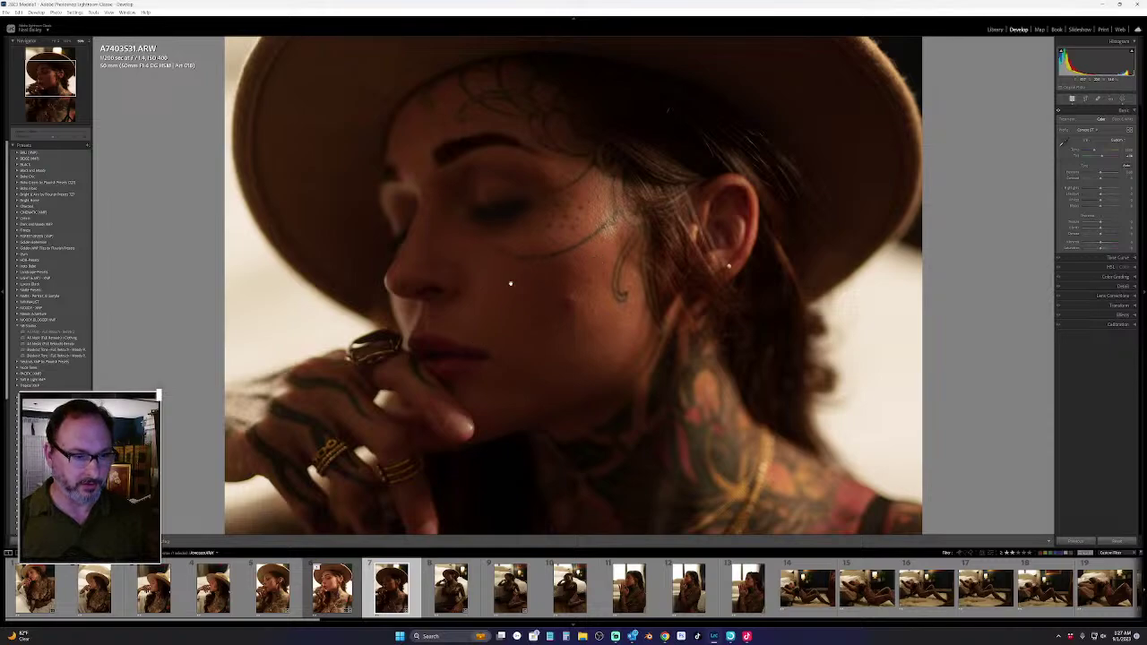
# Compare the retouched hat portrait A7403531-Edit-2.tif with its raw original A7403531.ARW, viewing the whole composition
pyautogui.press('Left')
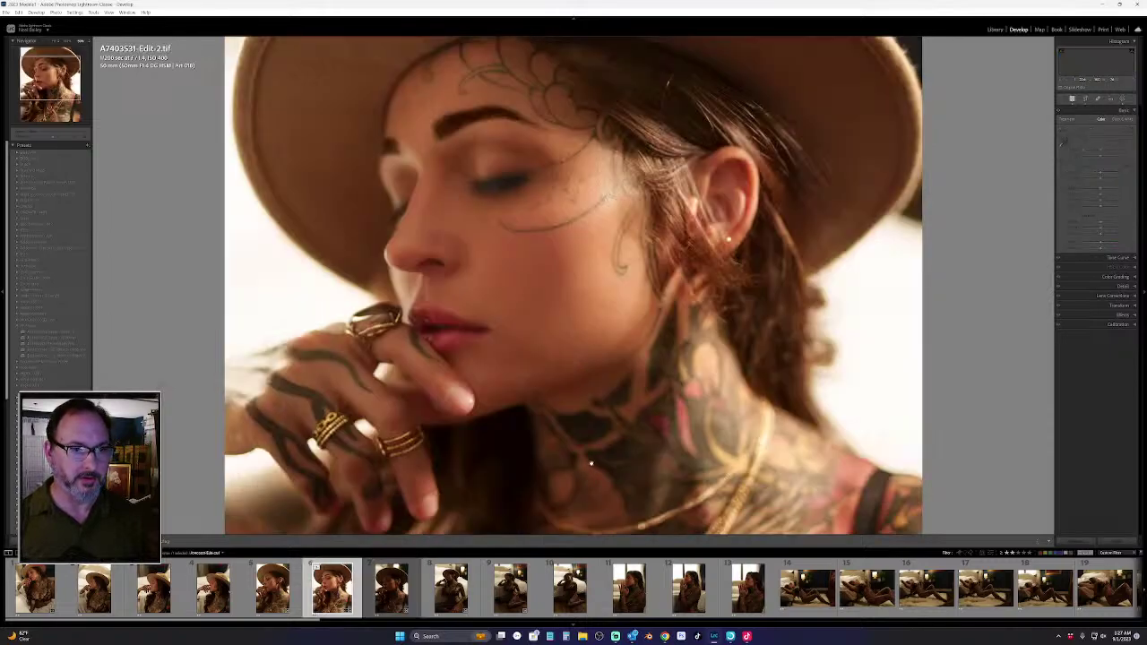
pyautogui.scroll(-5, 627, 309)
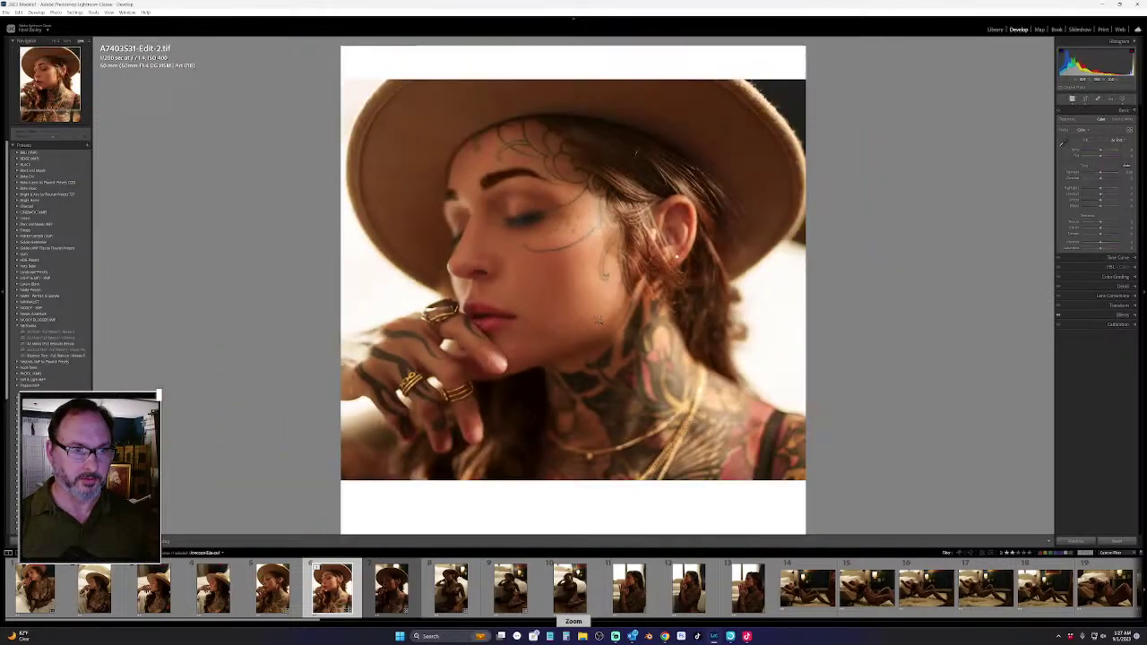
pyautogui.scroll(3, 595, 323)
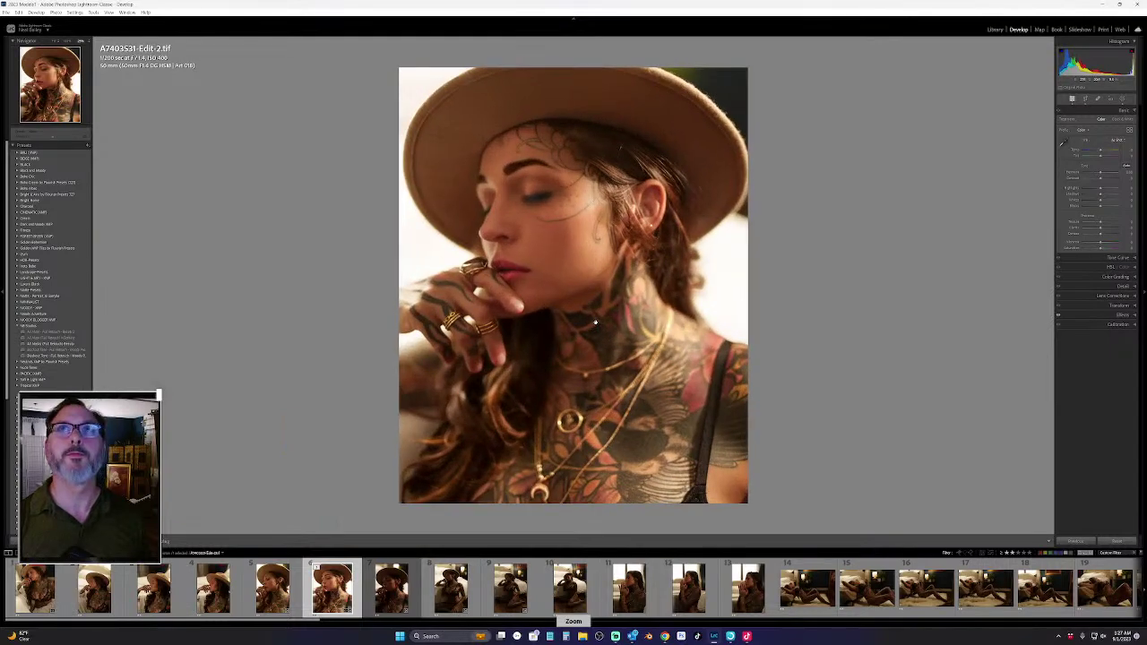
pyautogui.press('Right')
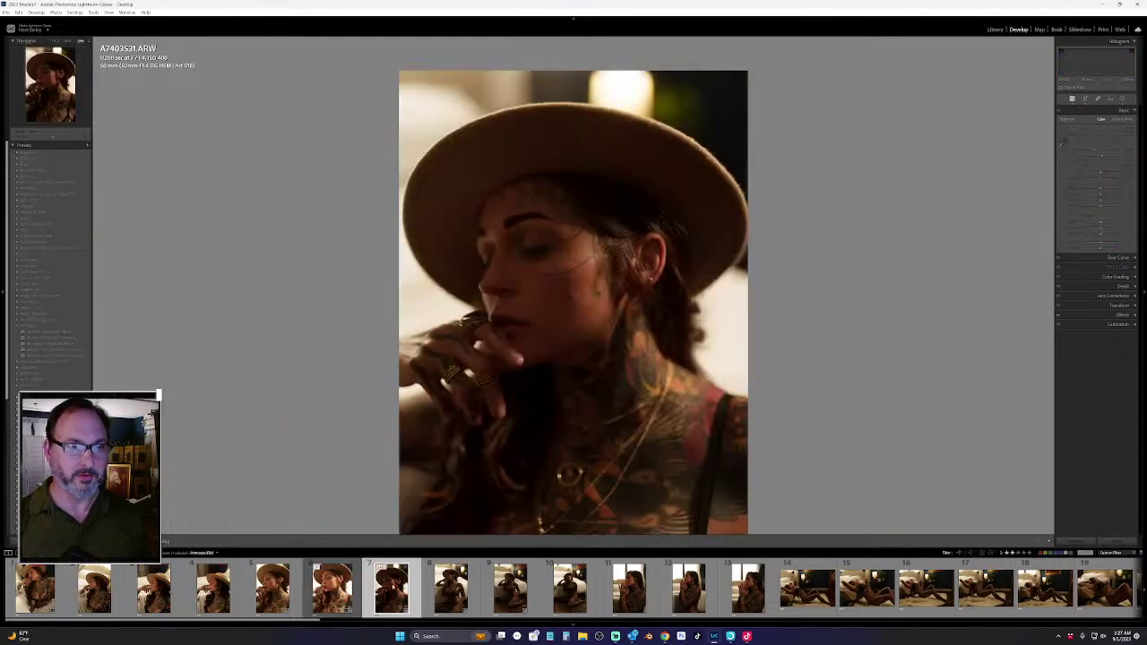
pyautogui.press('Left')
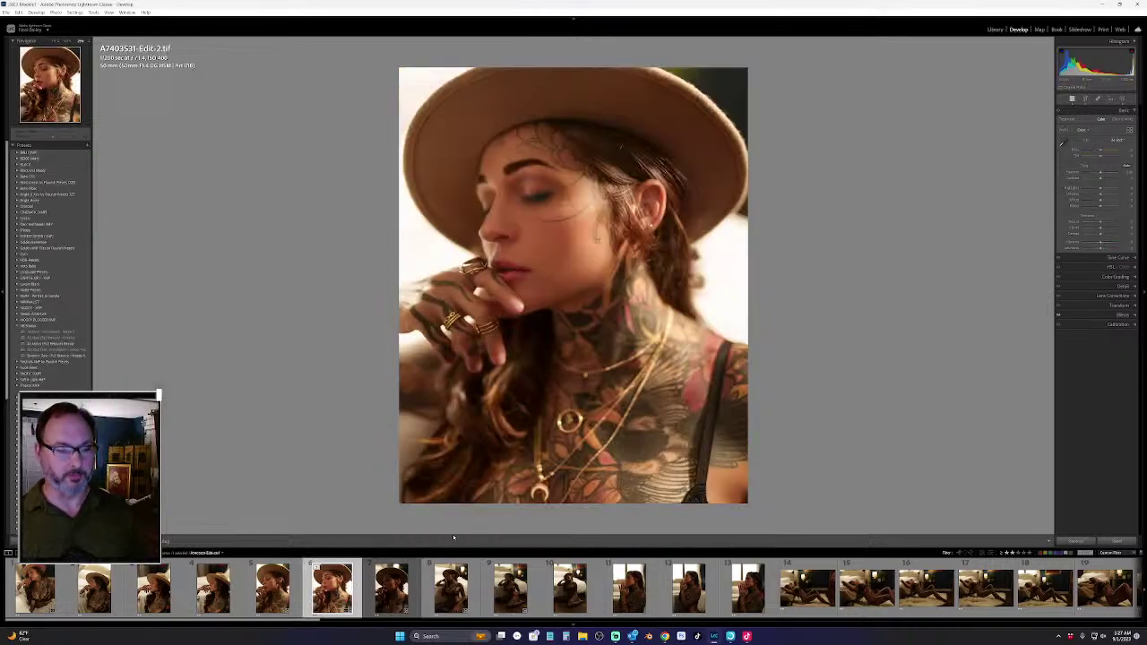
pyautogui.click(390, 589)
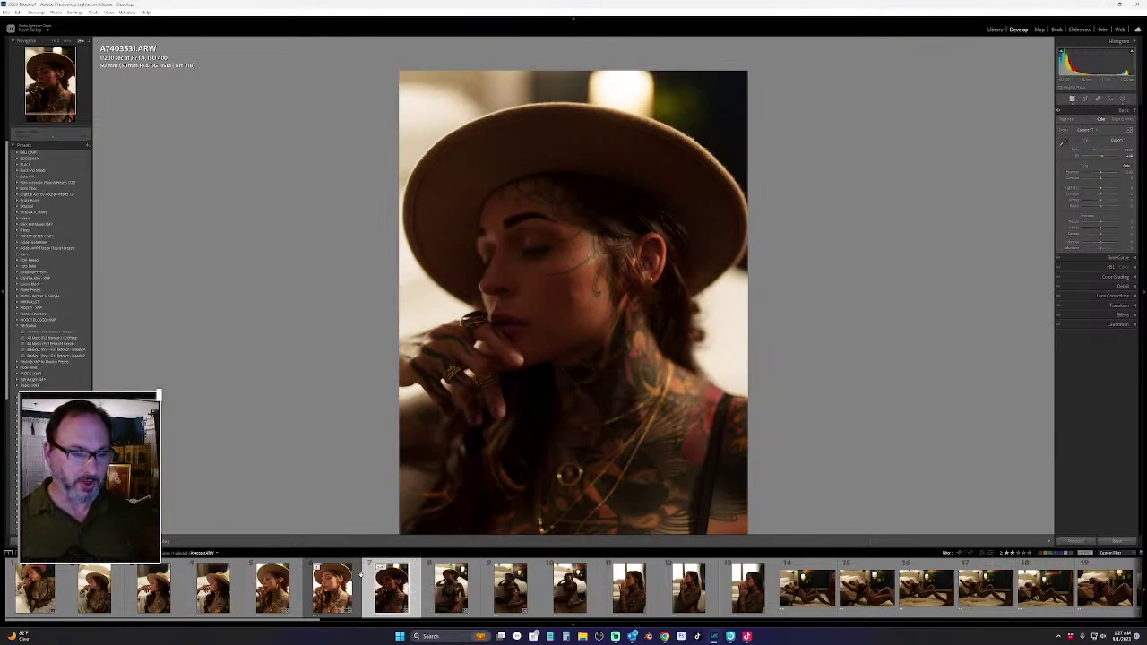
pyautogui.click(331, 590)
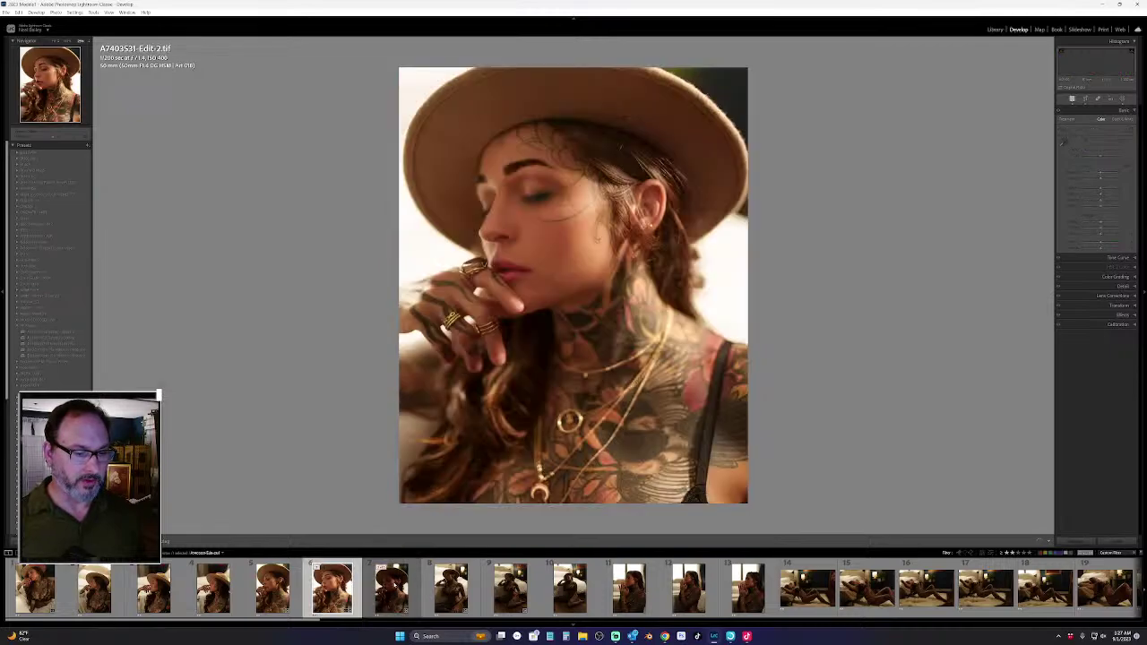
# View the raw hat portrait A7403531.ARW once more and return to its retouched version A7403531-Edit-2.tif
pyautogui.click(391, 589)
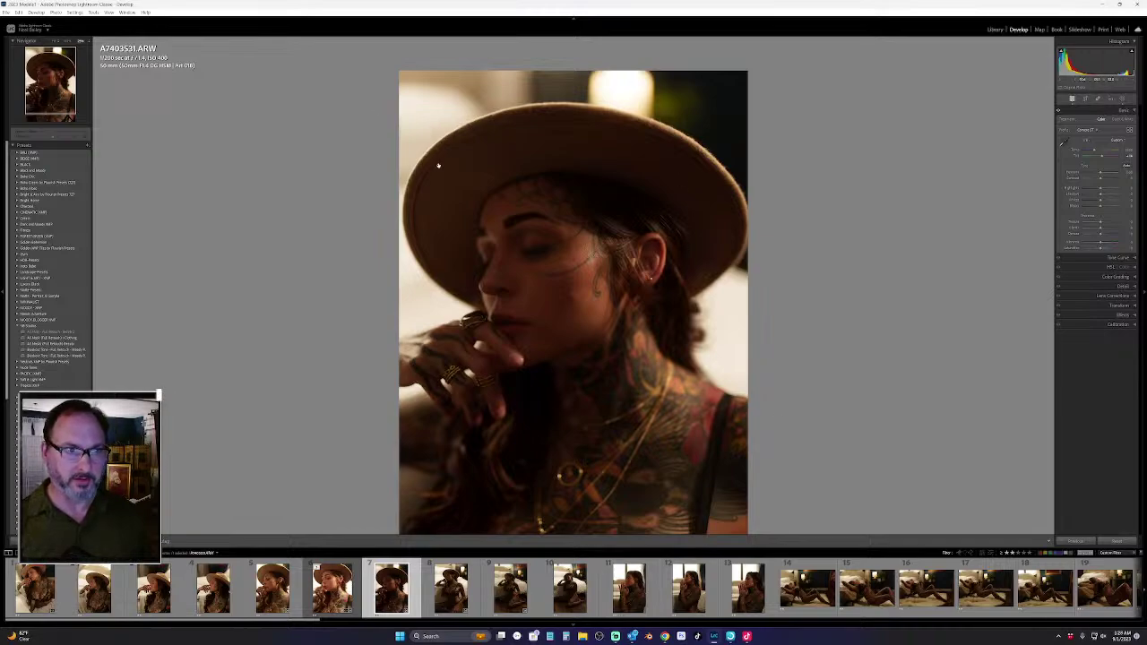
pyautogui.press('Left')
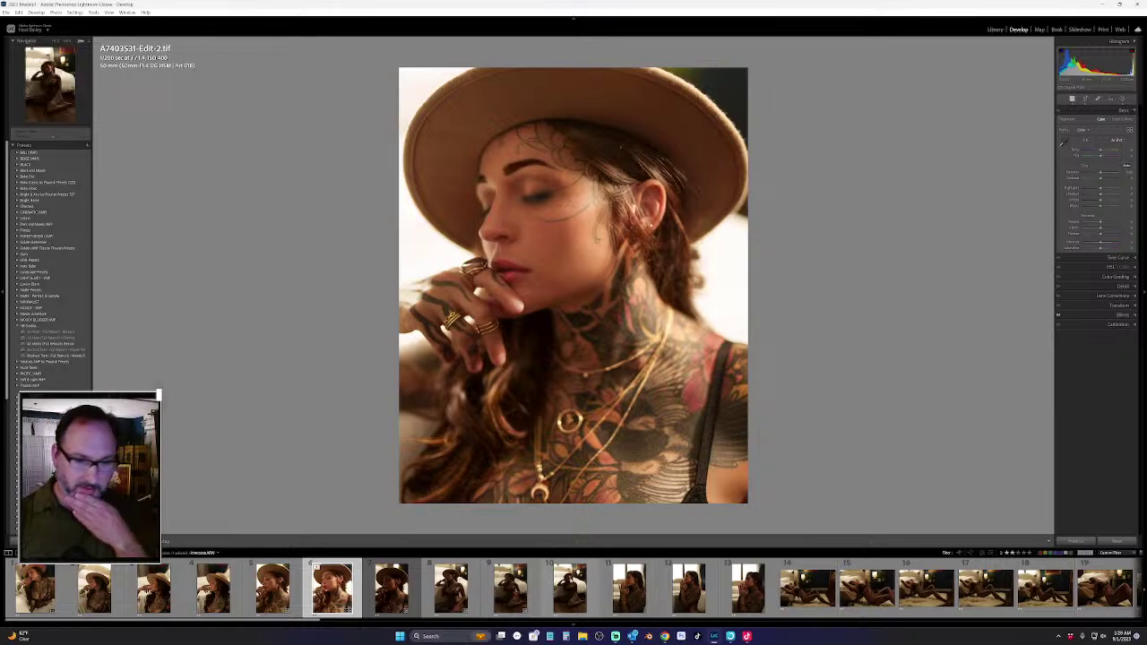
# Browse the bedroom shoot for another comparison photo and view the raw reclining shot A7403727.ARW
pyautogui.scroll(-10, 592, 593)
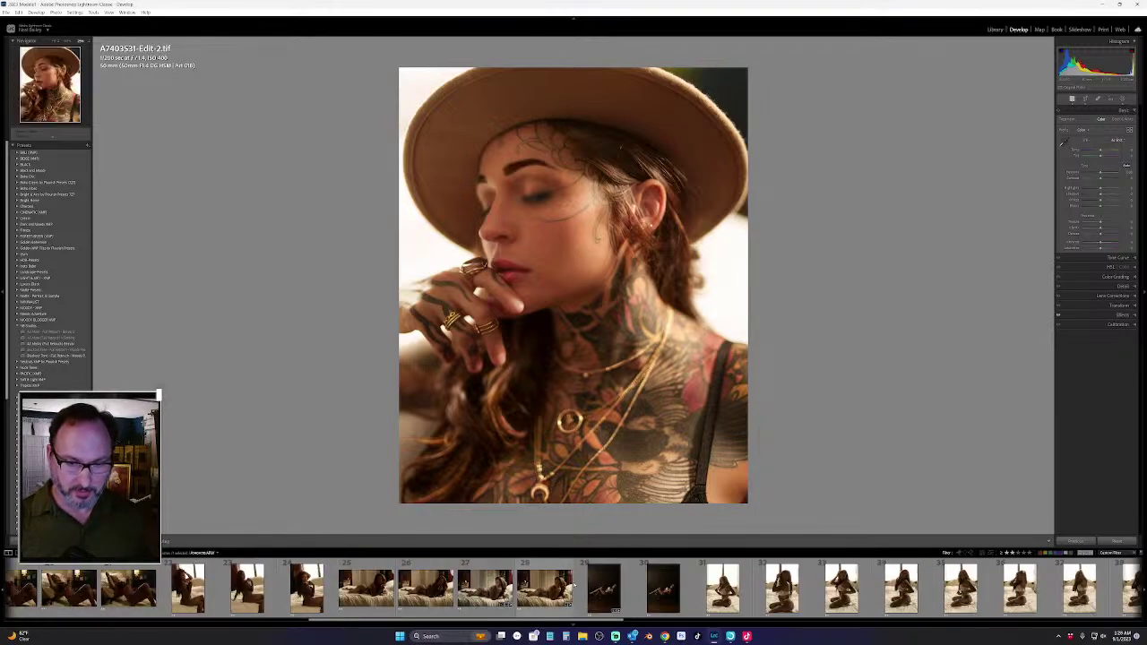
pyautogui.scroll(10, 525, 598)
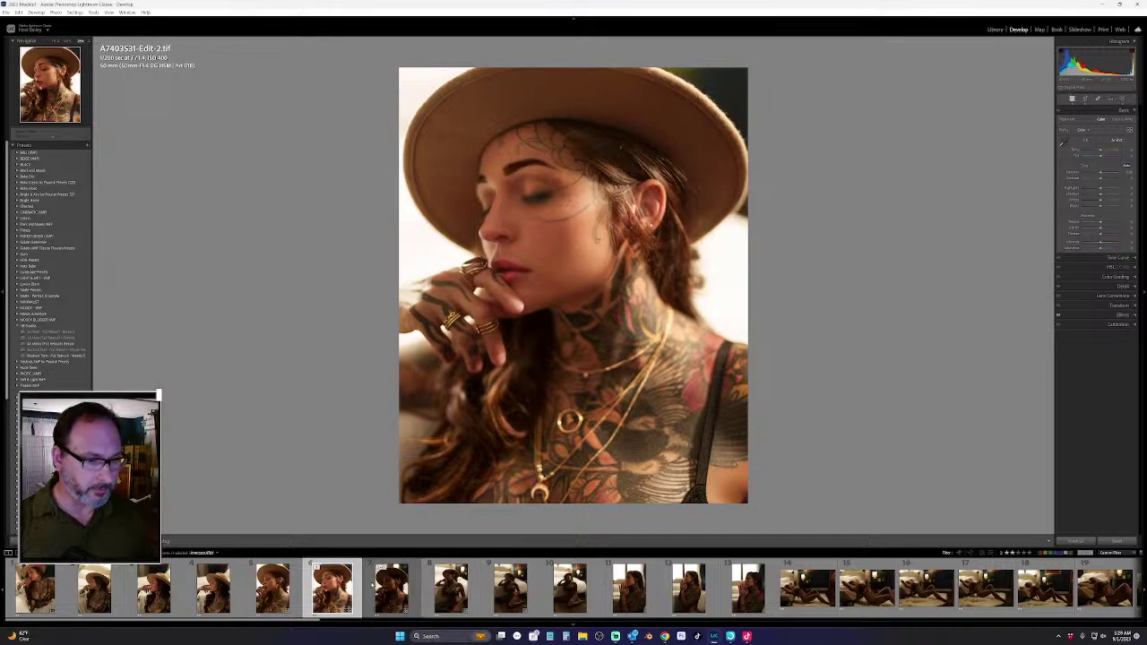
pyautogui.scroll(-4, 683, 602)
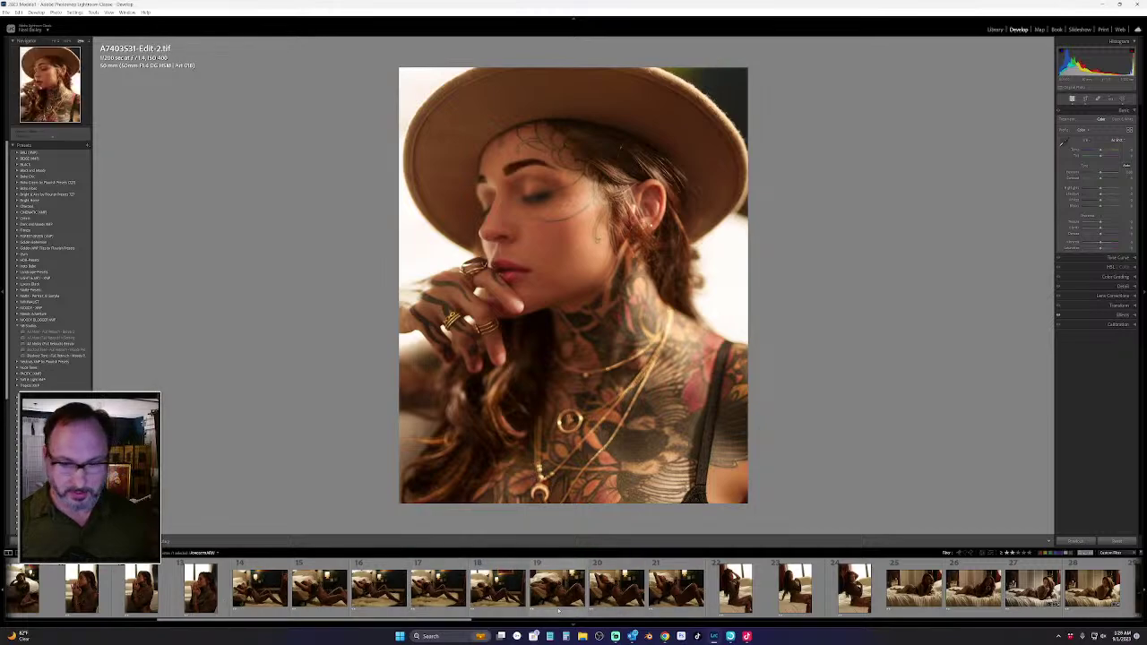
pyautogui.scroll(-3, 628, 601)
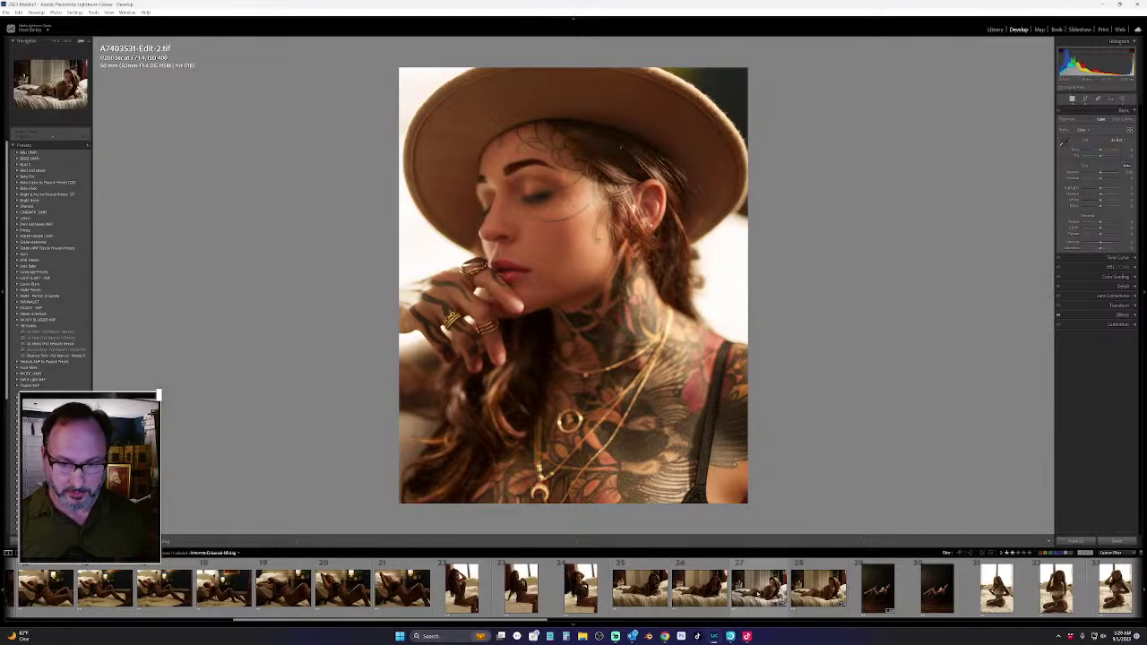
pyautogui.click(800, 592)
pyautogui.click(283, 592)
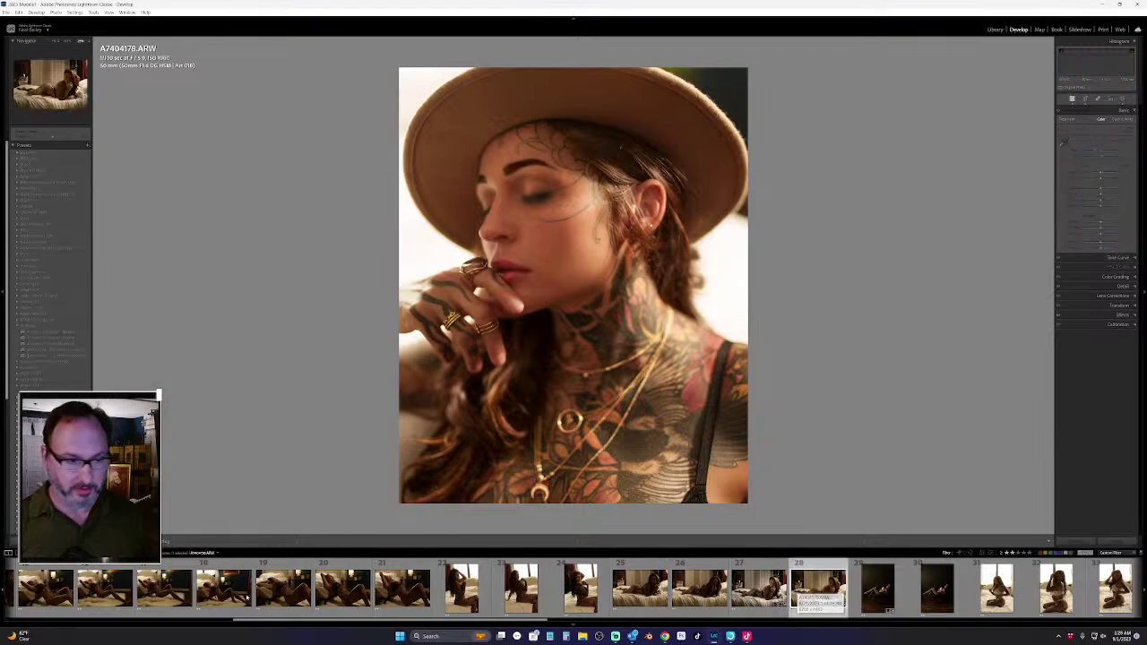
pyautogui.click(164, 592)
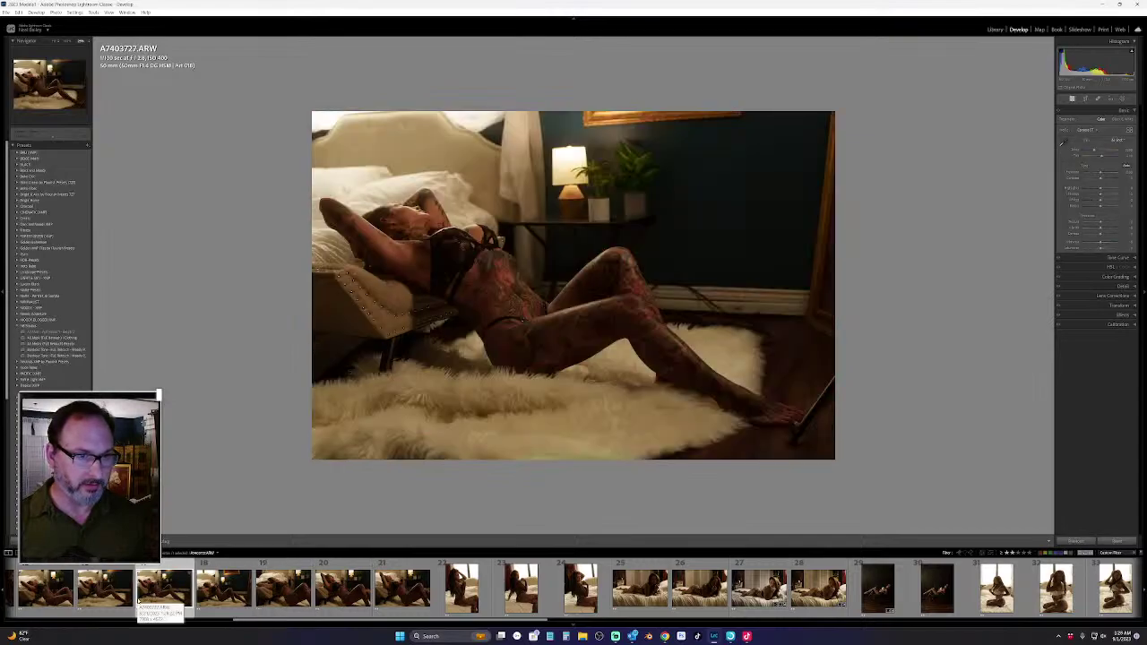
# View the seated shot A7403538.ARW and the hat portrait A7403531.ARW, and look through the rest of the shoot
pyautogui.scroll(5, 164, 593)
pyautogui.click(237, 589)
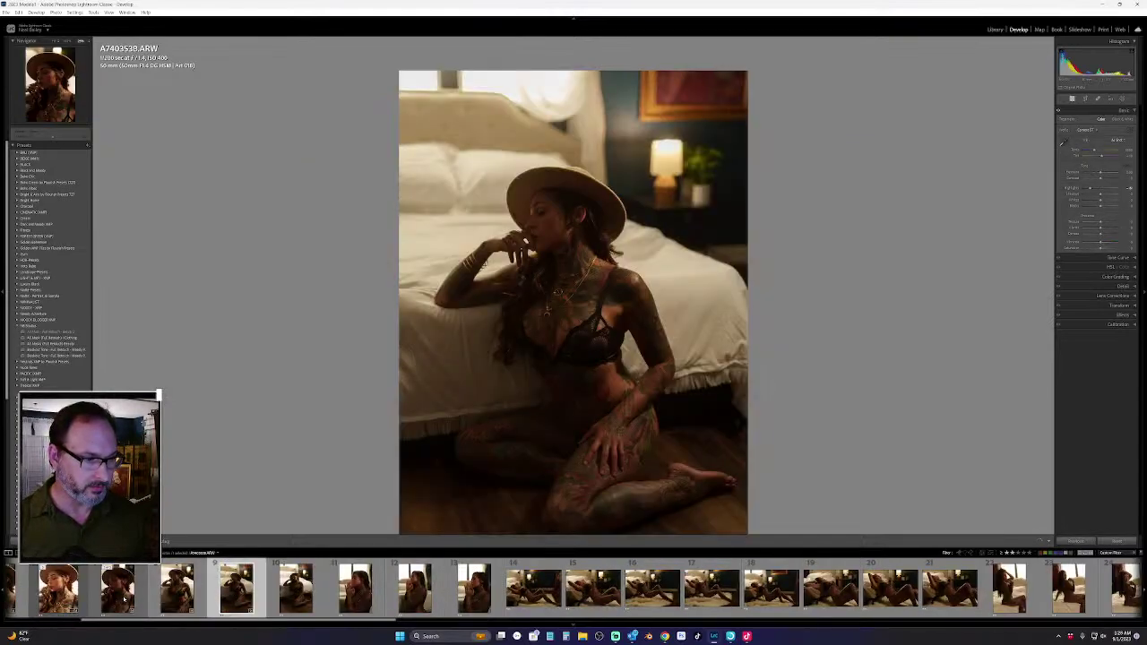
pyautogui.click(118, 589)
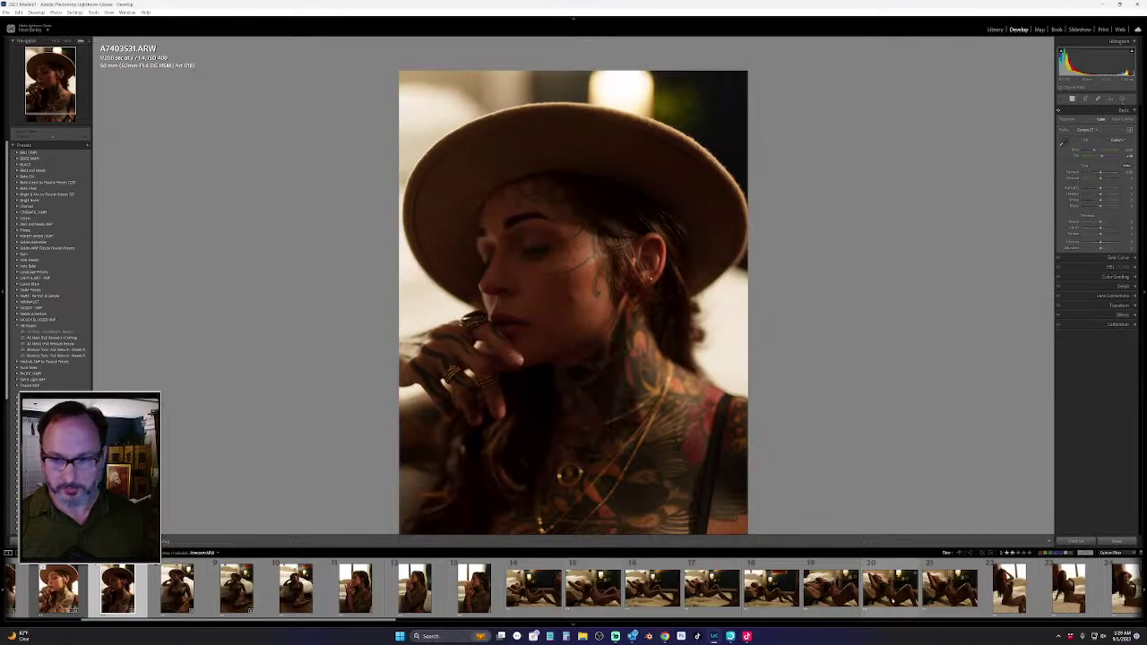
pyautogui.scroll(-10, 892, 601)
pyautogui.scroll(-4, 892, 603)
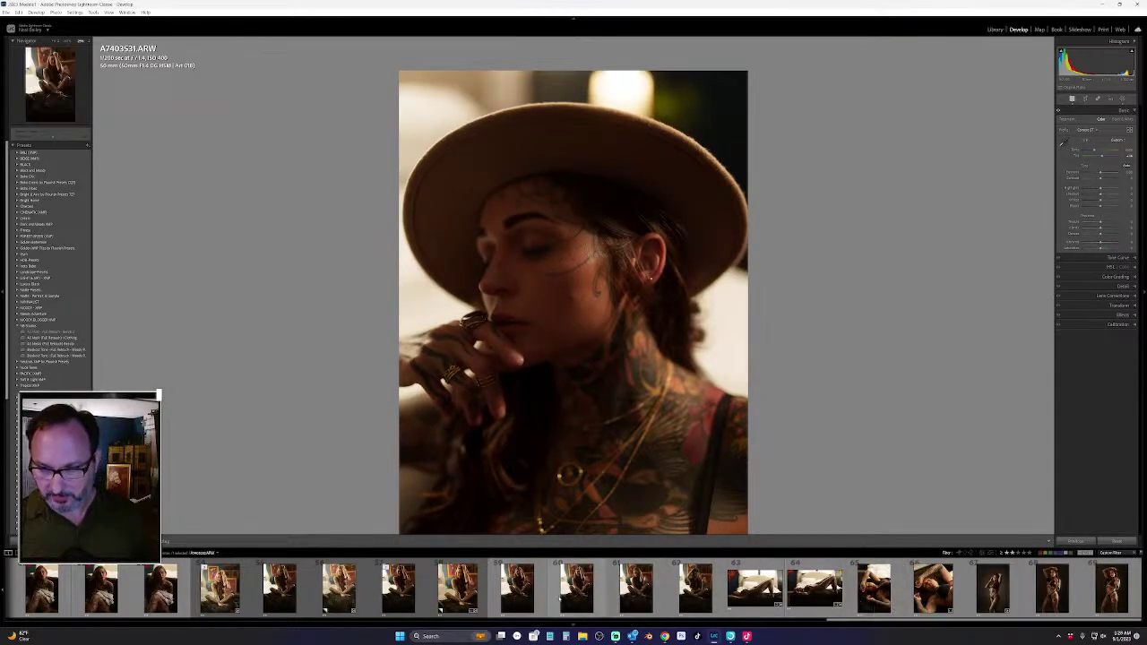
pyautogui.scroll(6, 502, 592)
pyautogui.scroll(10, 502, 592)
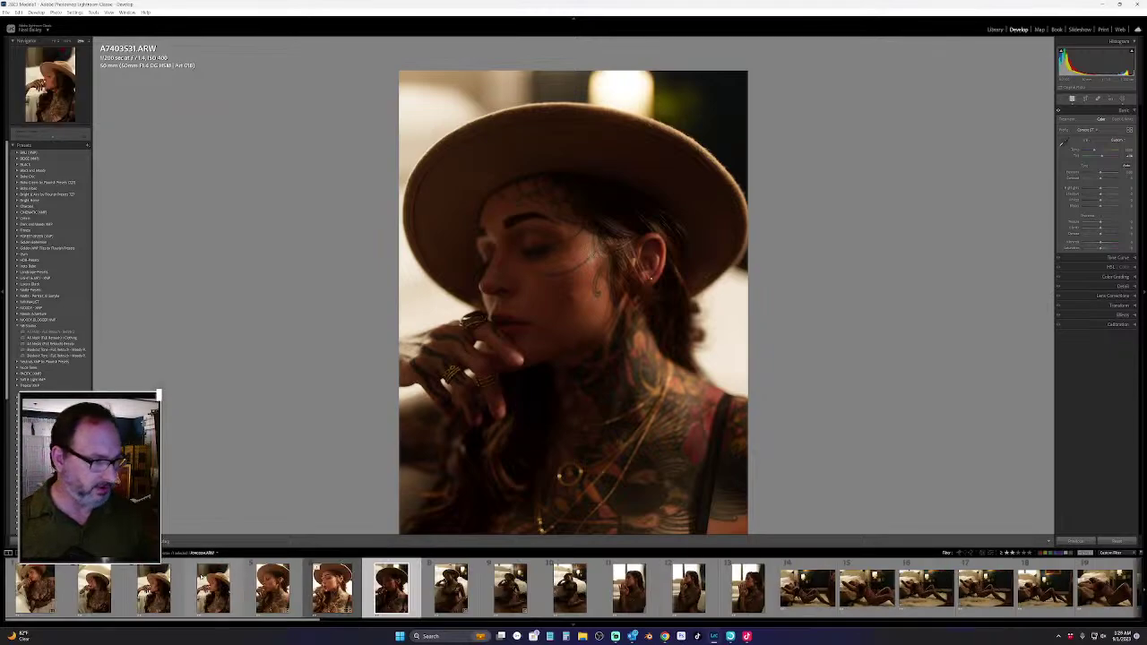
# Switch to the Library module, open the dark-background studio shoot's folder, and display its second photo, a black-and-white standing pose
pyautogui.click(995, 29)
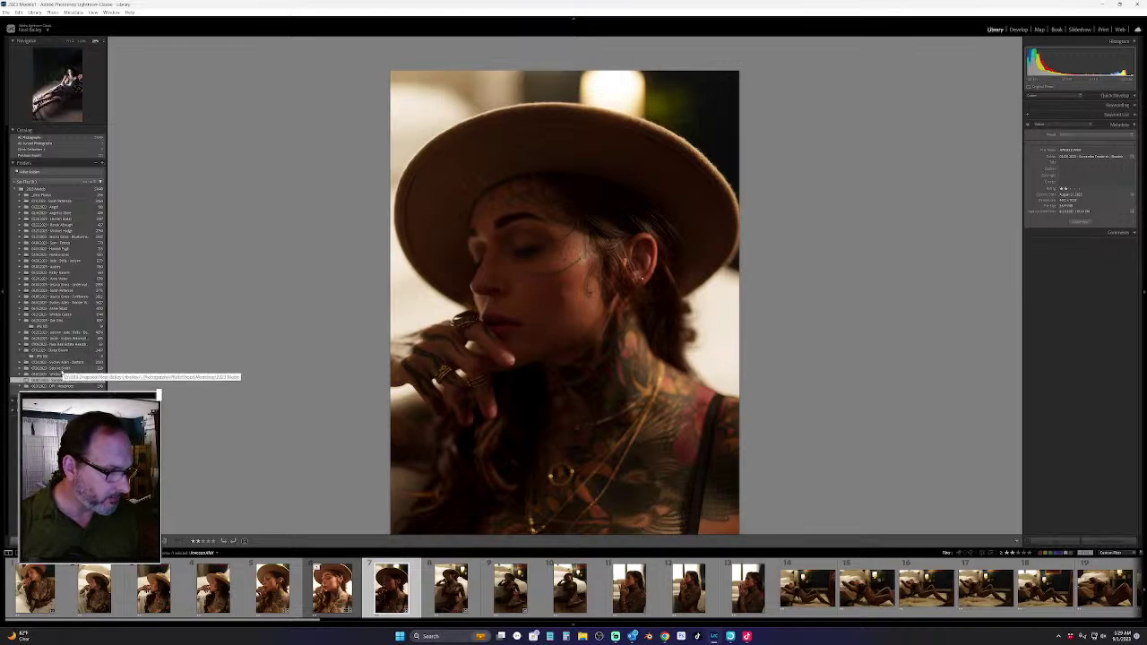
pyautogui.click(54, 373)
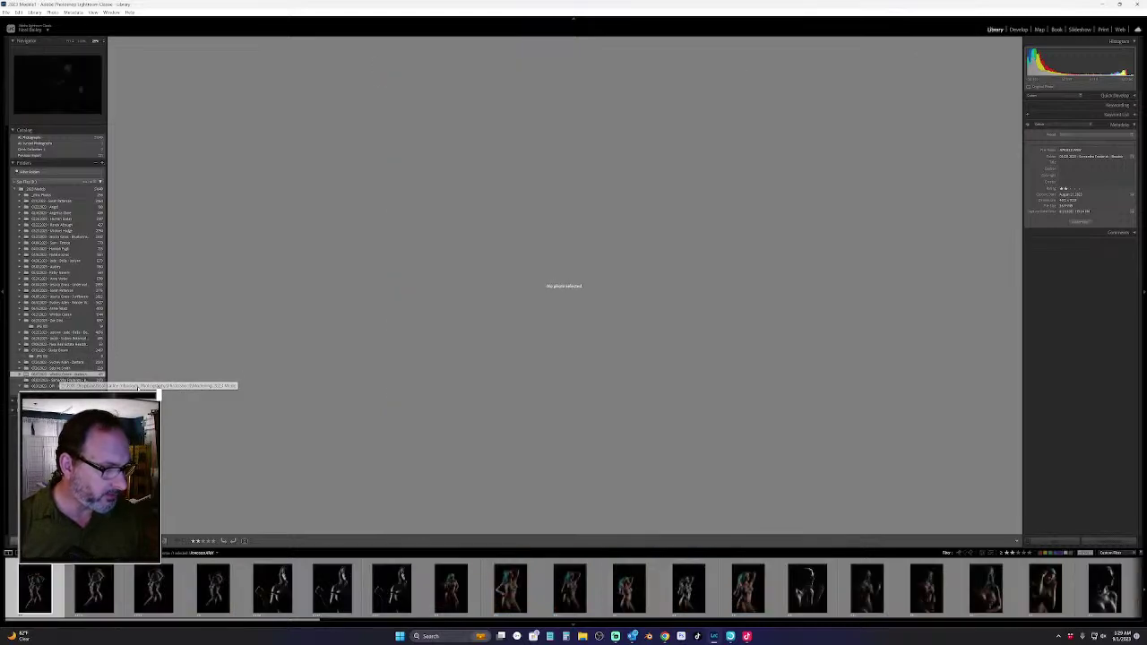
pyautogui.click(91, 606)
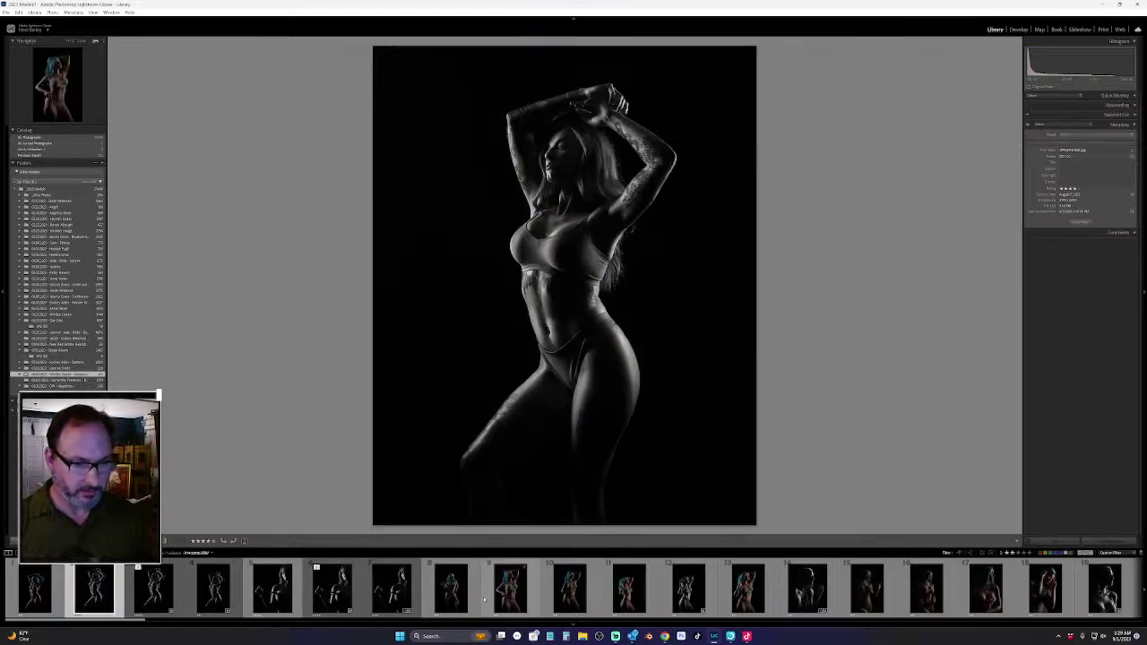
# Look through the studio shoot and view the retouched torso close-up with water droplets on the skin
pyautogui.scroll(-3, 719, 599)
pyautogui.scroll(-4, 719, 599)
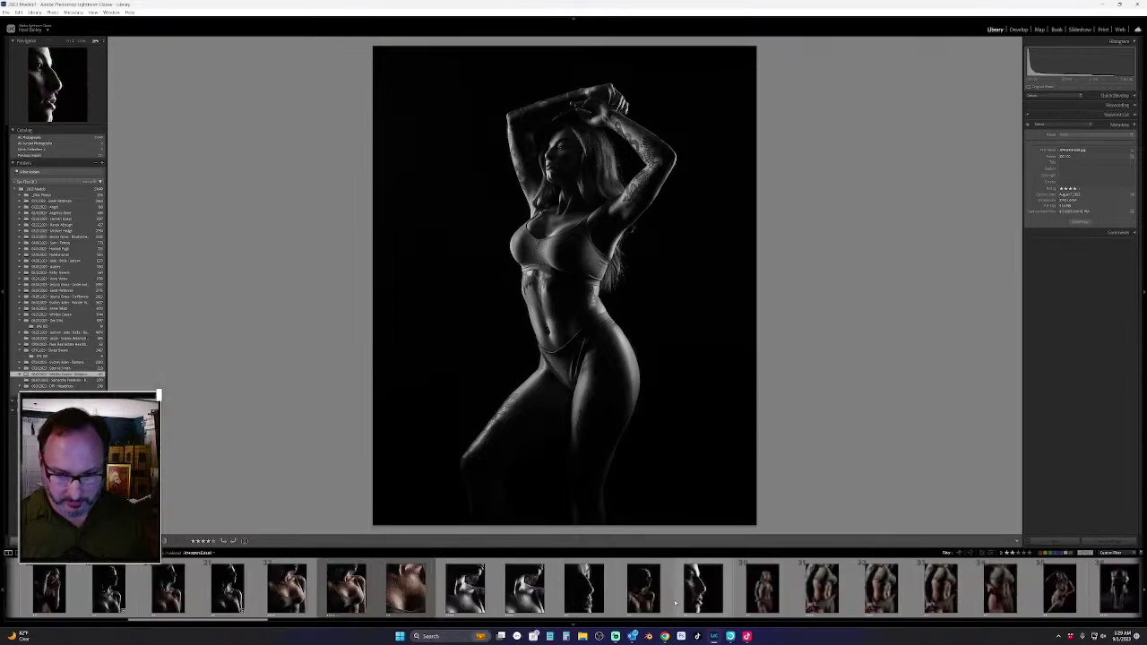
pyautogui.scroll(4, 662, 606)
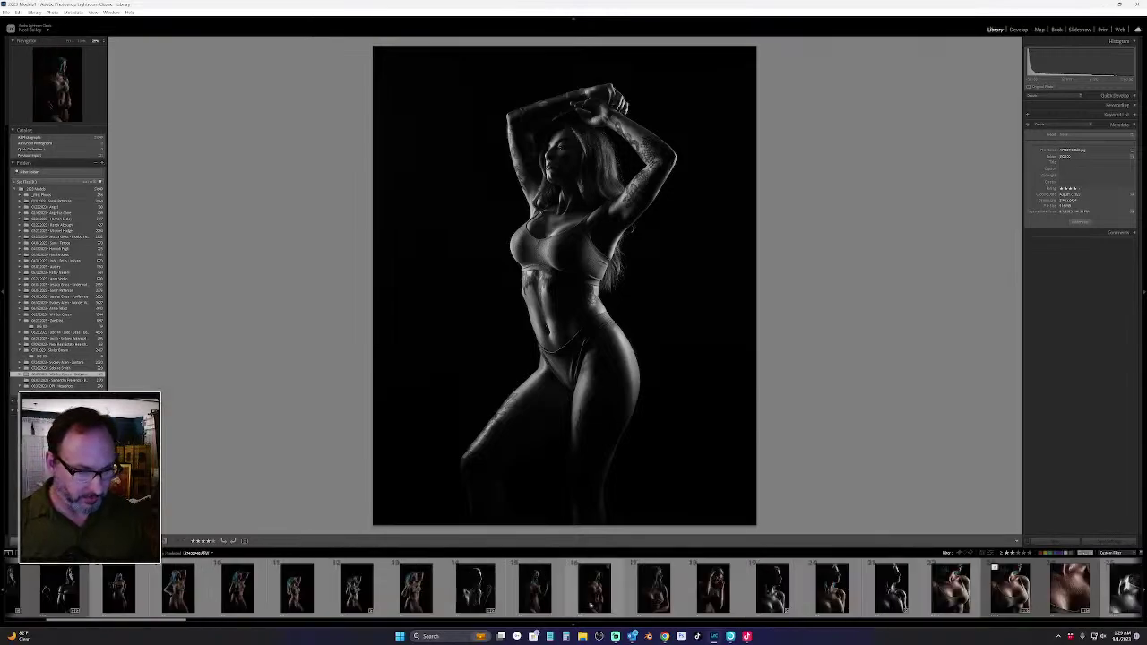
pyautogui.scroll(-6, 592, 606)
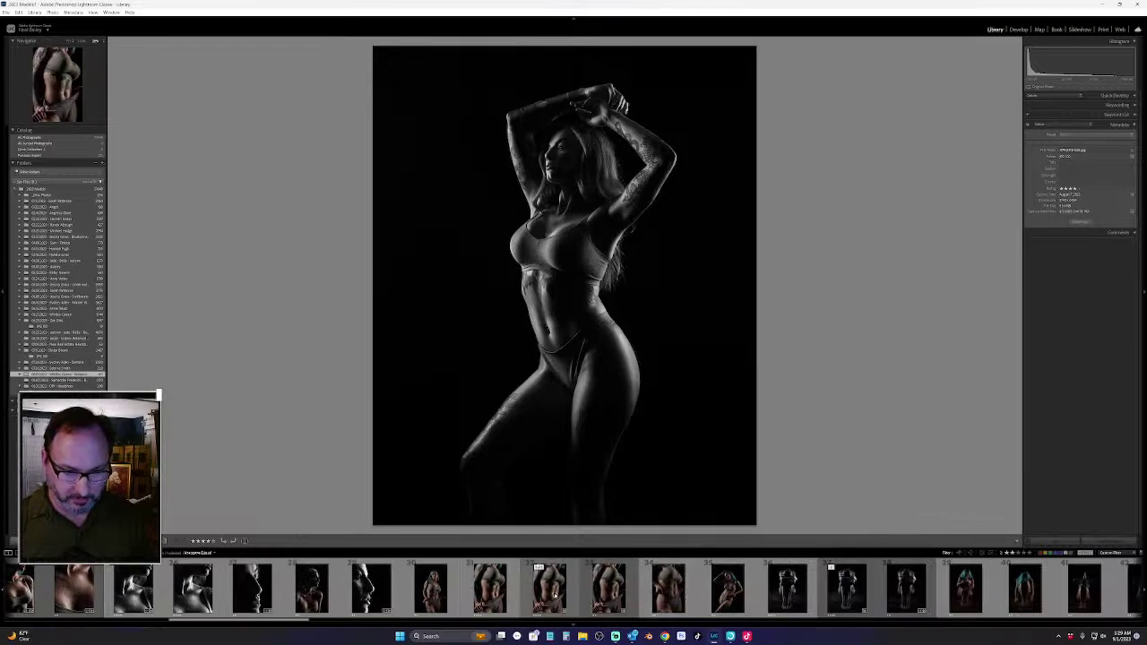
pyautogui.click(555, 594)
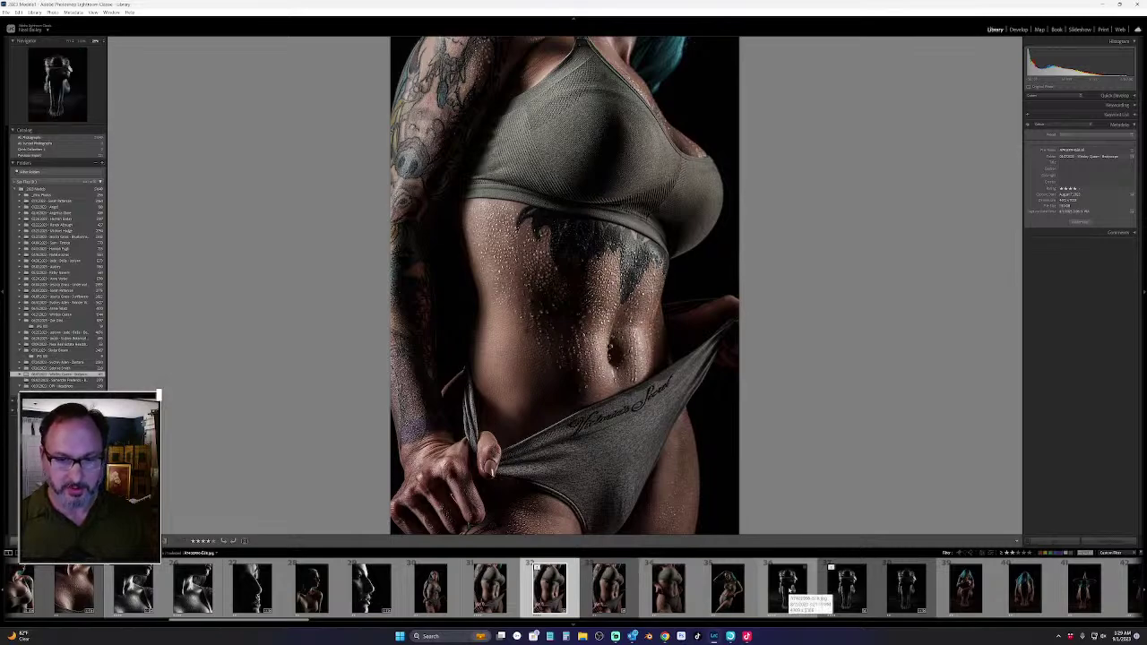
# Compare the finished black-and-white JPG of the crouched, head-down pose with its raw original
pyautogui.click(789, 598)
pyautogui.scroll(-3, 764, 603)
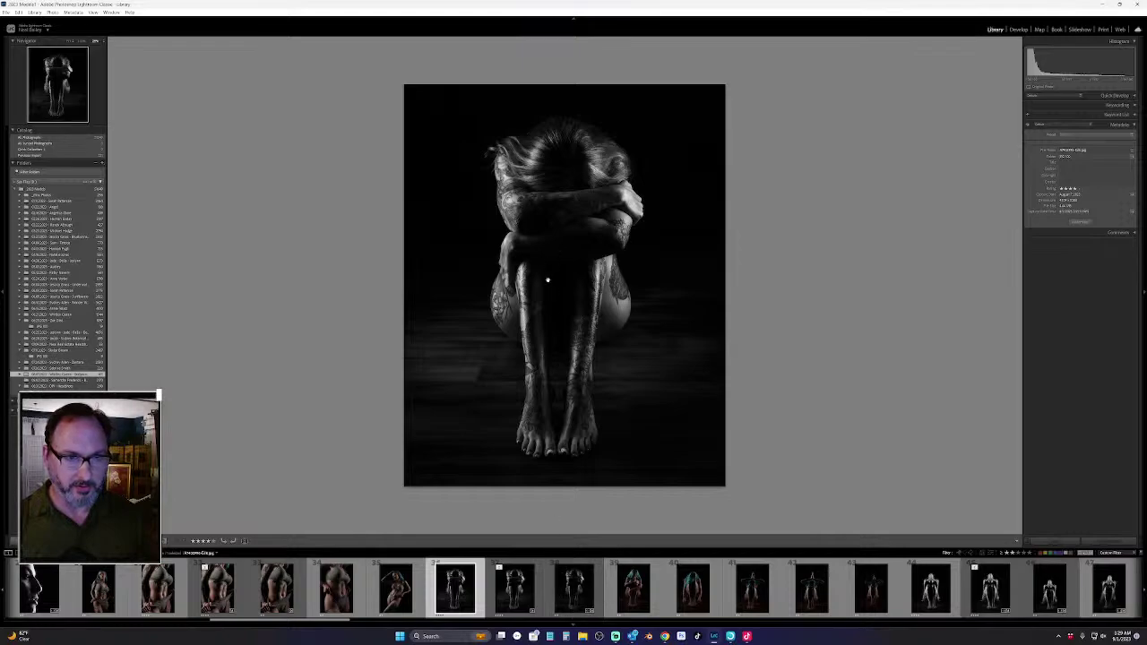
pyautogui.click(576, 589)
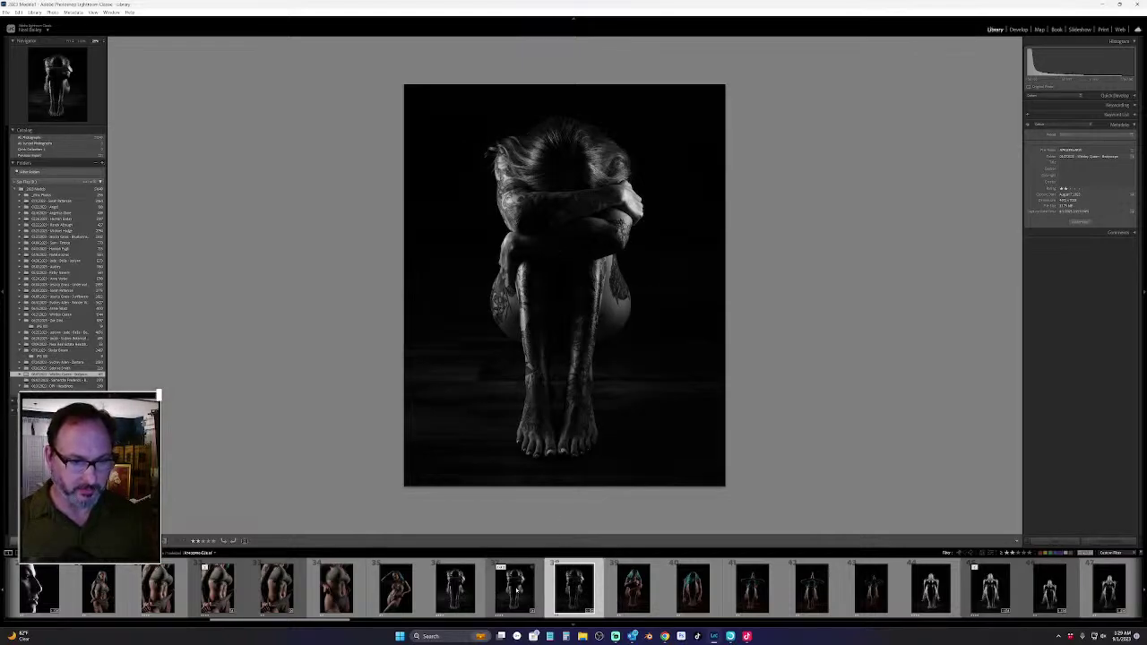
pyautogui.click(458, 592)
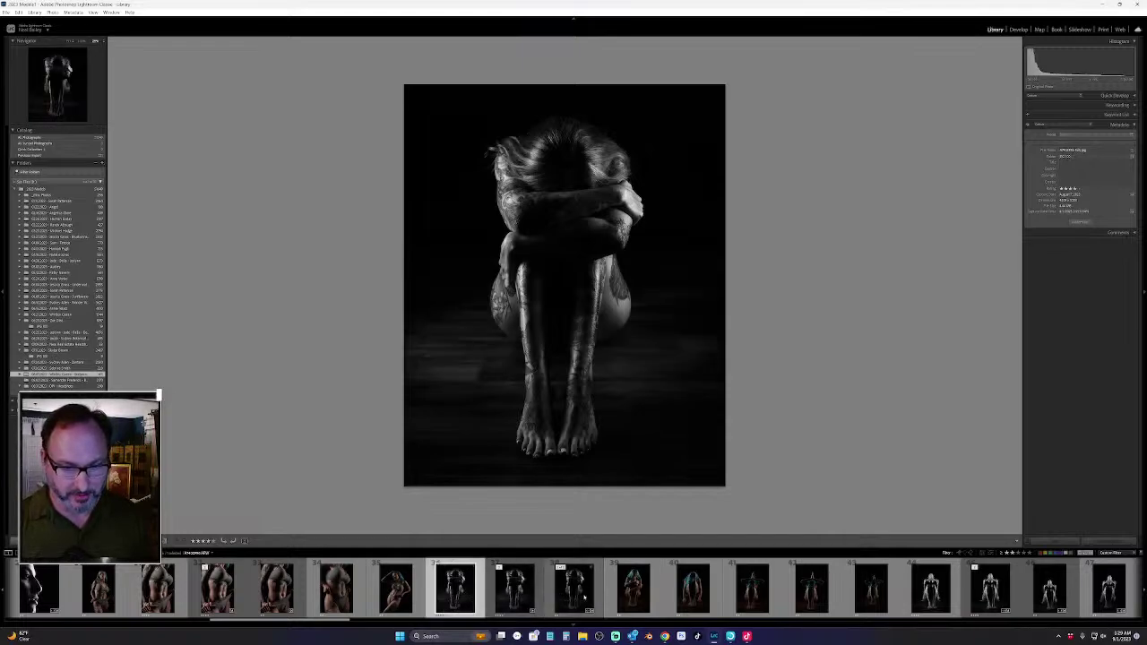
# View the black-and-white edits of the seated head-back pose and the seated crossed-legs pose
pyautogui.scroll(-3, 562, 596)
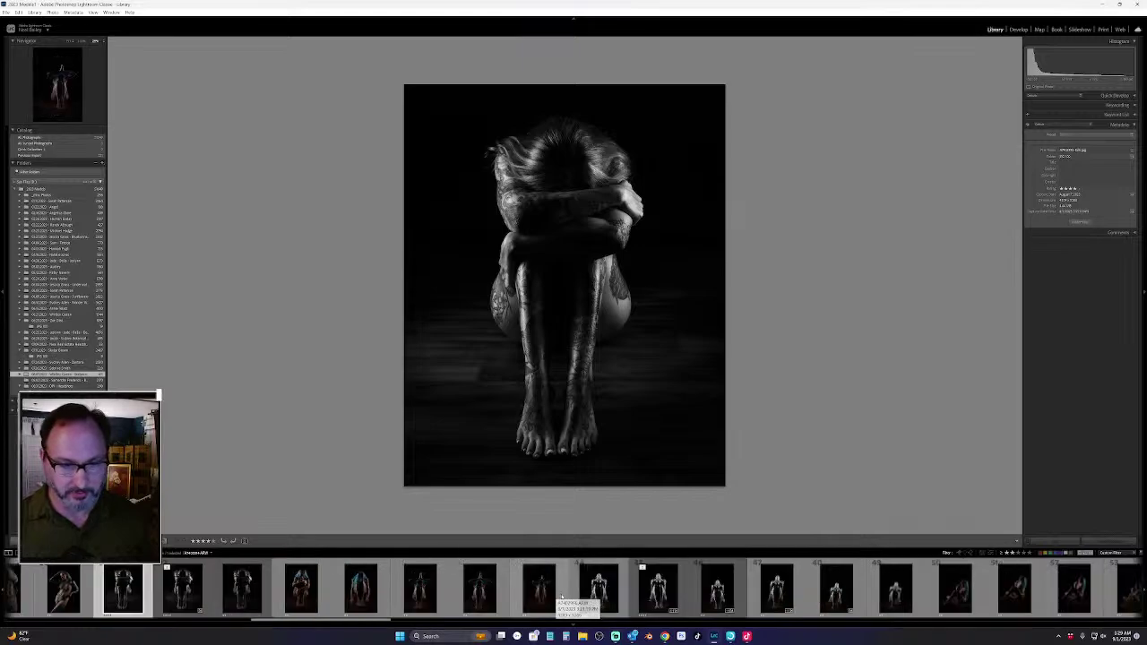
pyautogui.click(658, 589)
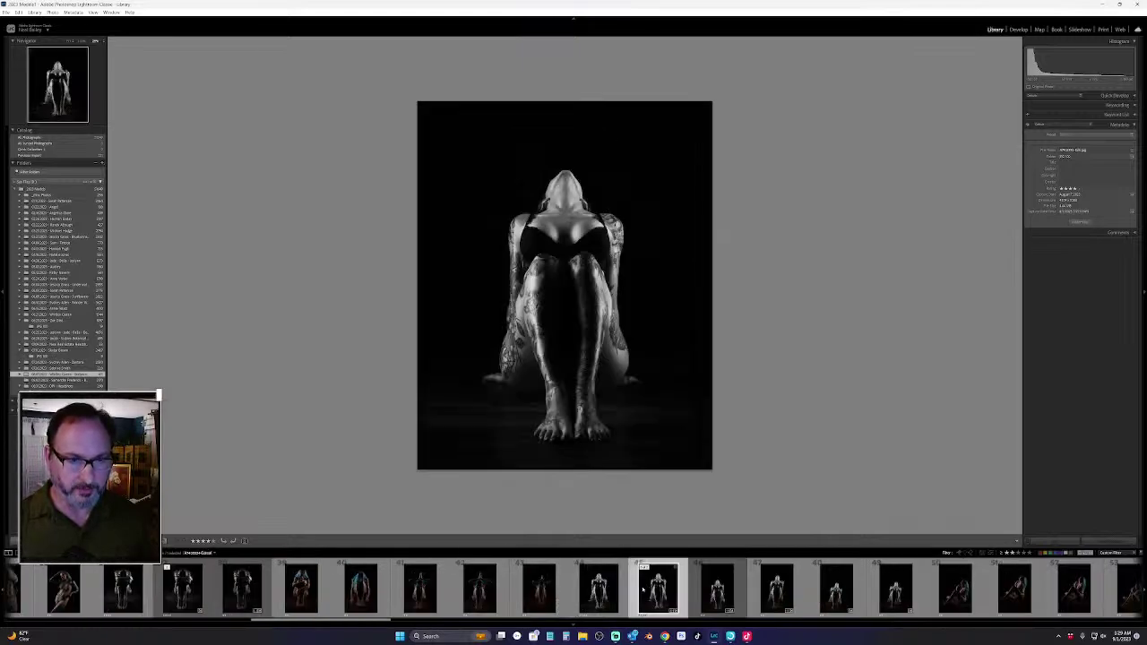
pyautogui.click(593, 591)
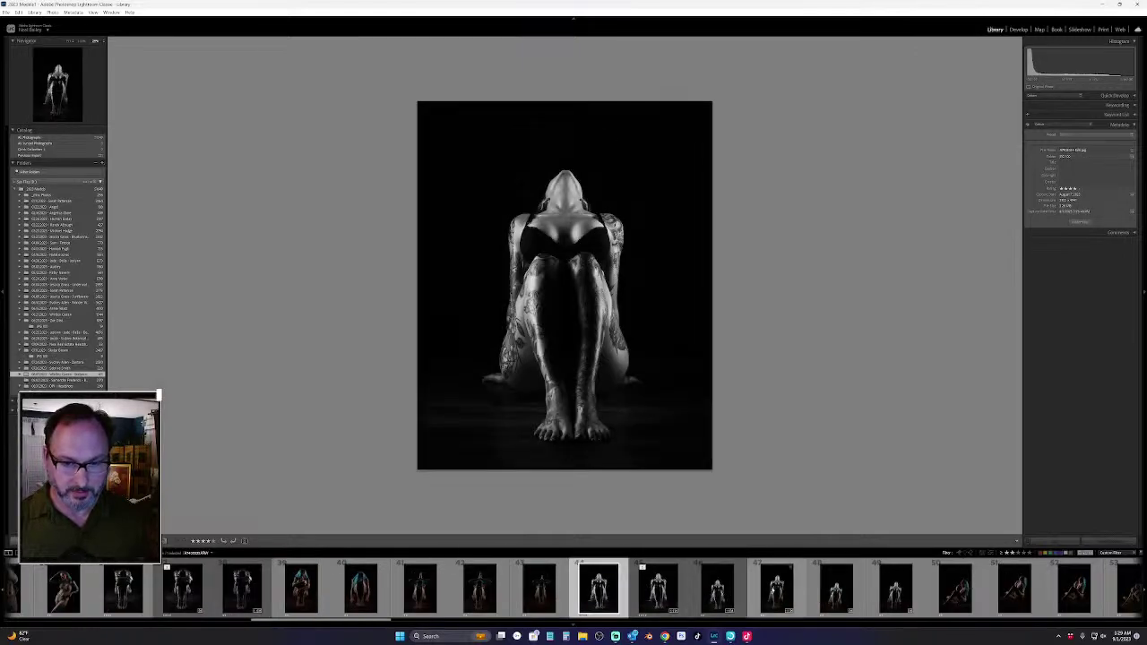
pyautogui.scroll(-5, 807, 589)
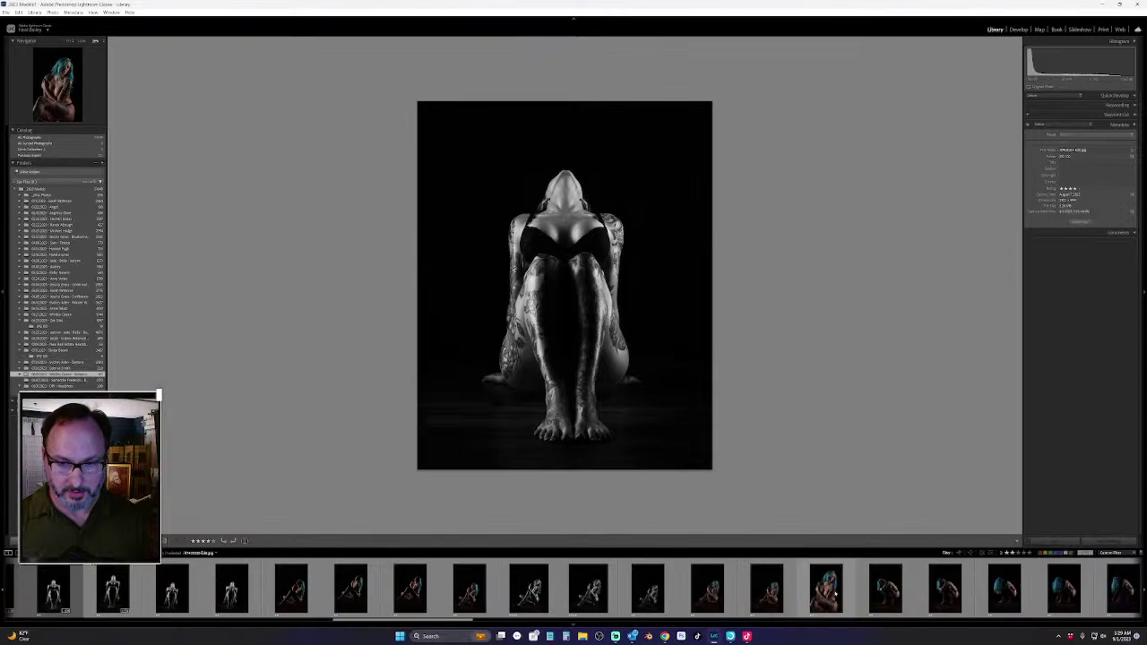
pyautogui.click(530, 590)
pyautogui.scroll(-3, 681, 596)
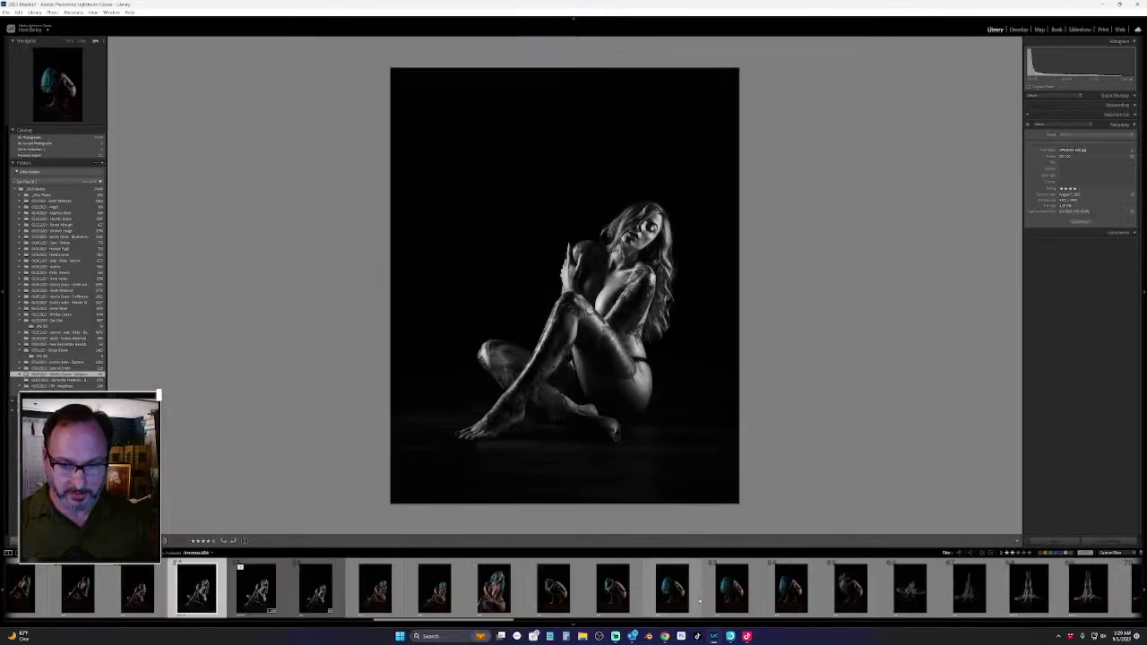
# Compare the finished black-and-white JPG of the raised-legs pose with its raw original, switching between them repeatedly
pyautogui.scroll(-3, 708, 598)
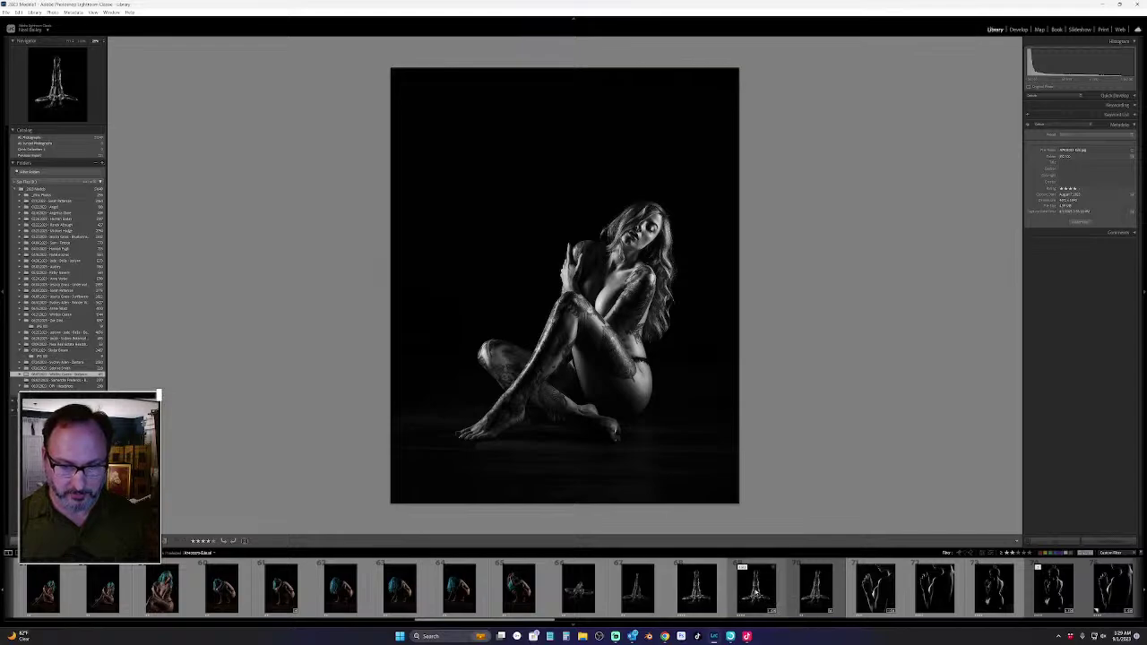
pyautogui.click(699, 596)
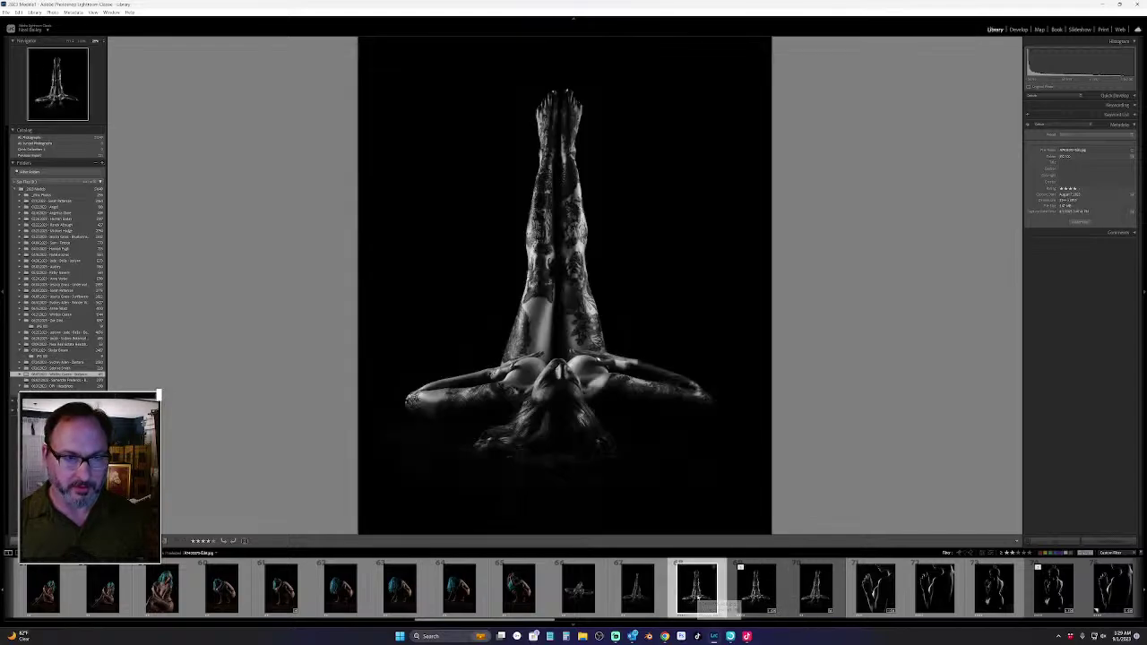
pyautogui.click(816, 592)
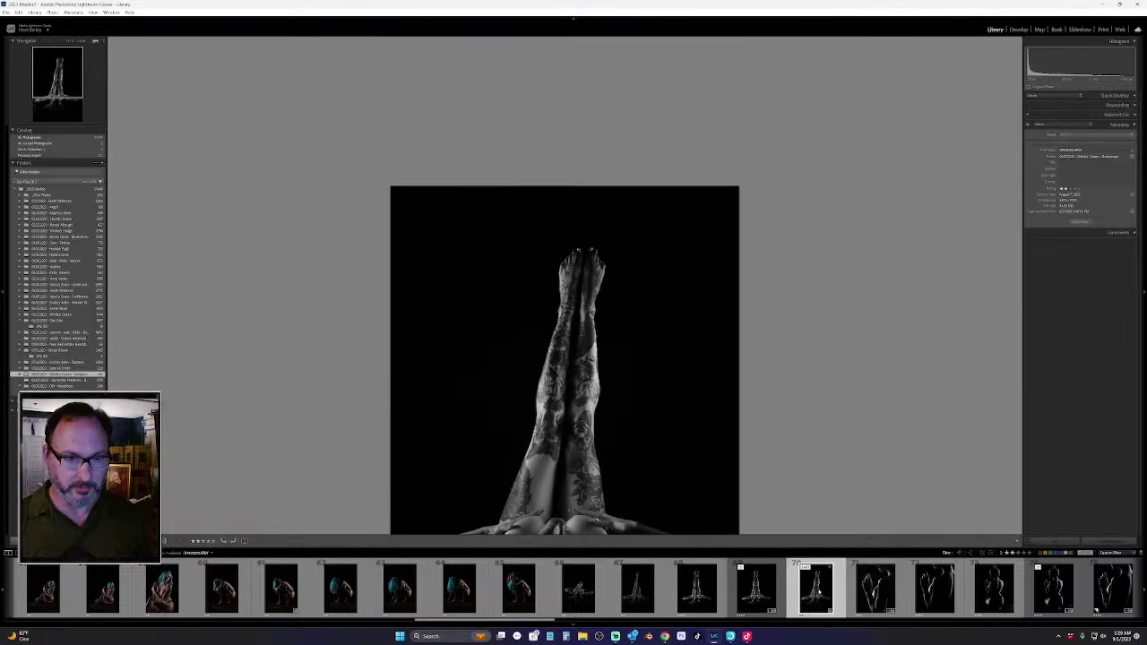
pyautogui.click(701, 595)
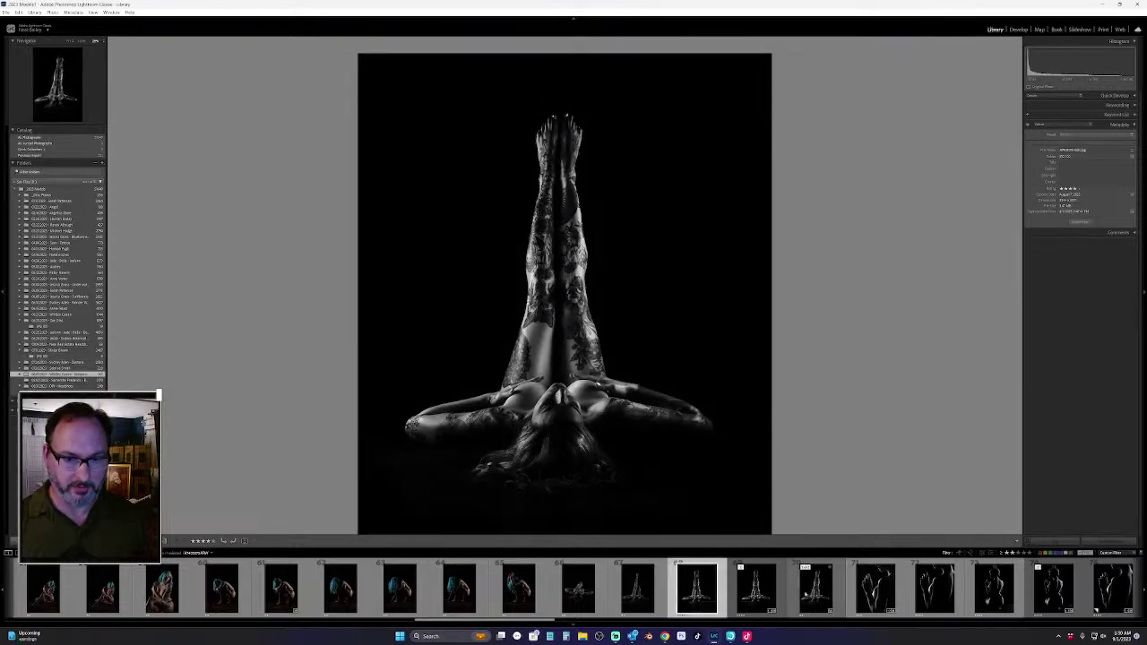
pyautogui.click(813, 592)
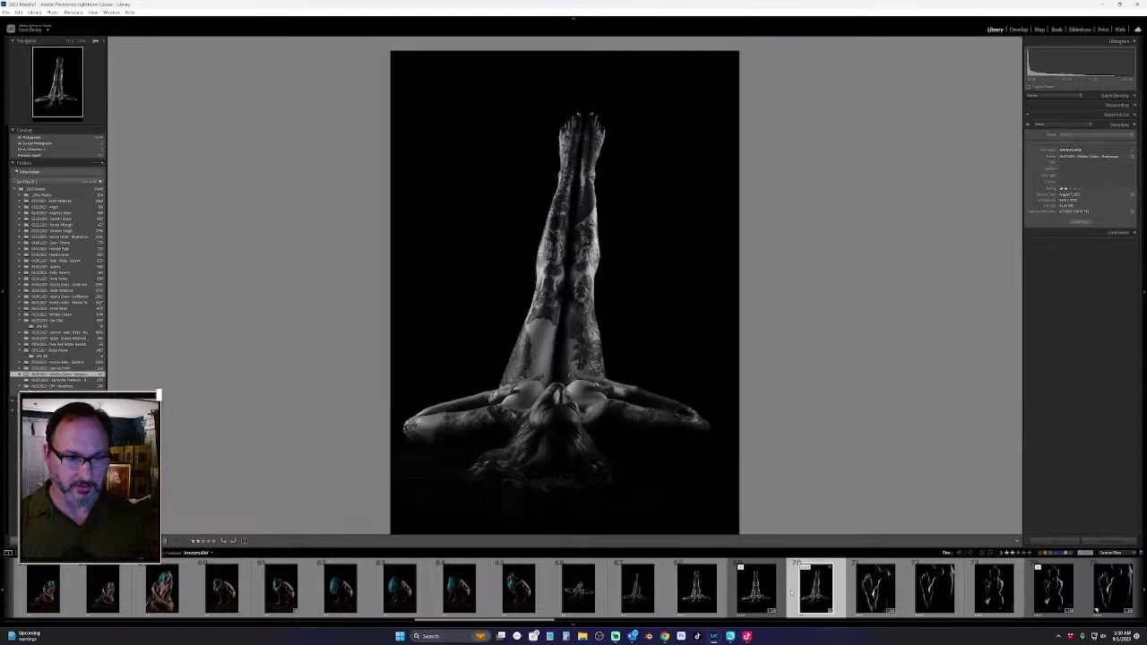
pyautogui.click(638, 593)
pyautogui.click(697, 594)
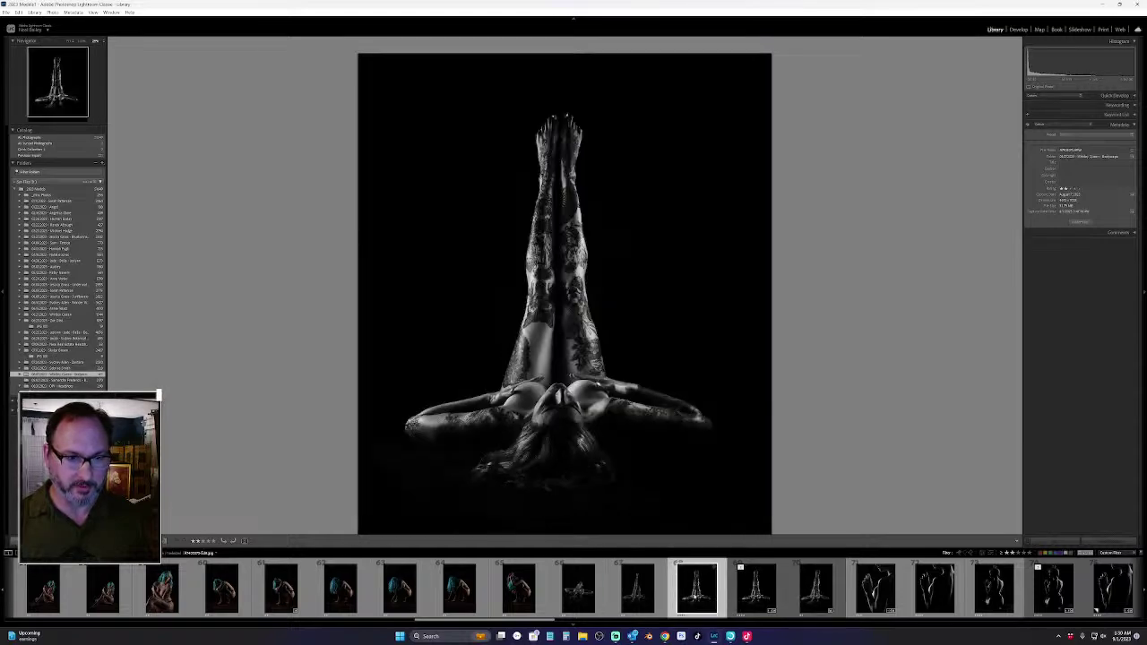
pyautogui.click(813, 591)
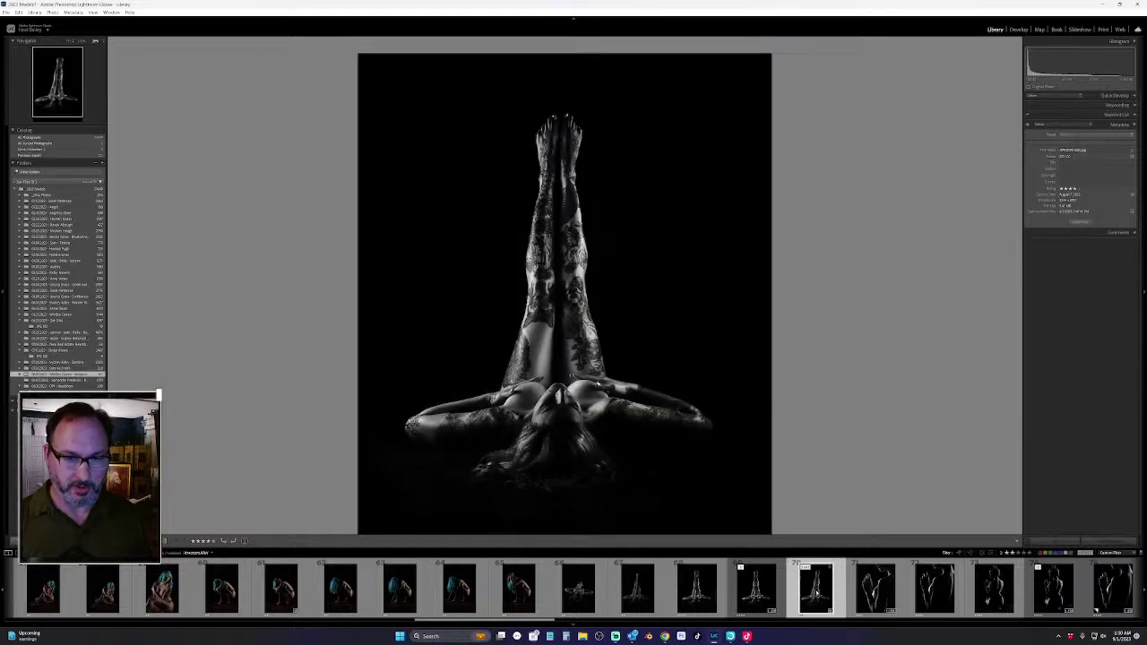
pyautogui.click(706, 595)
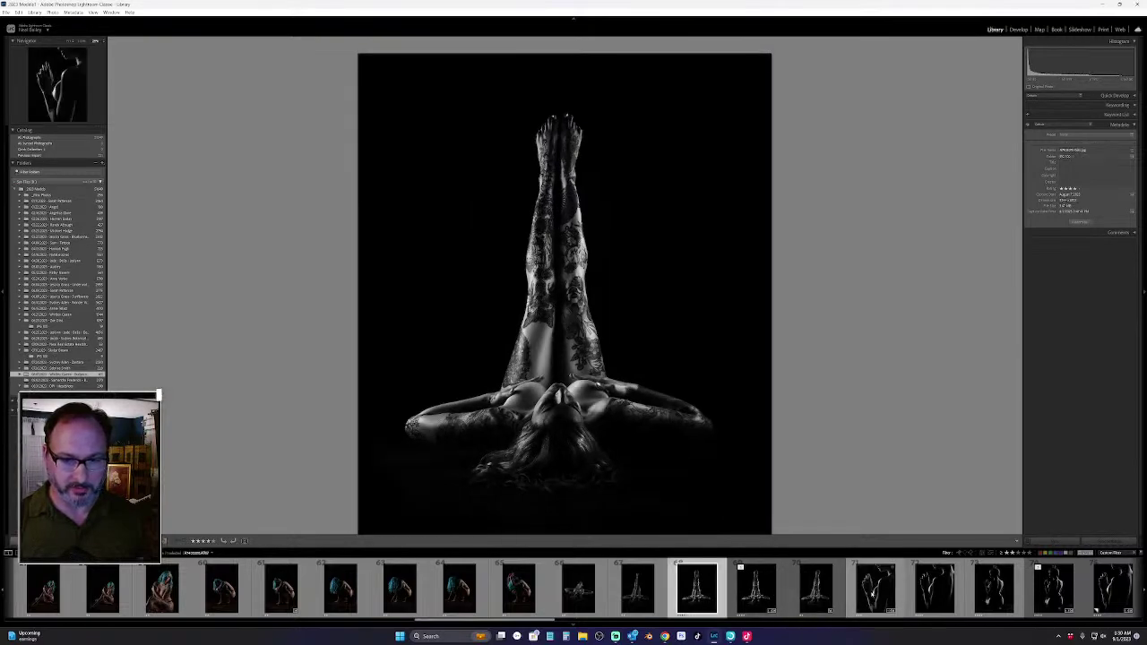
# Open the black-and-white photo of the seated, cross-legged pose with the head tilted back and examine the face zoomed in
pyautogui.scroll(-8, 807, 591)
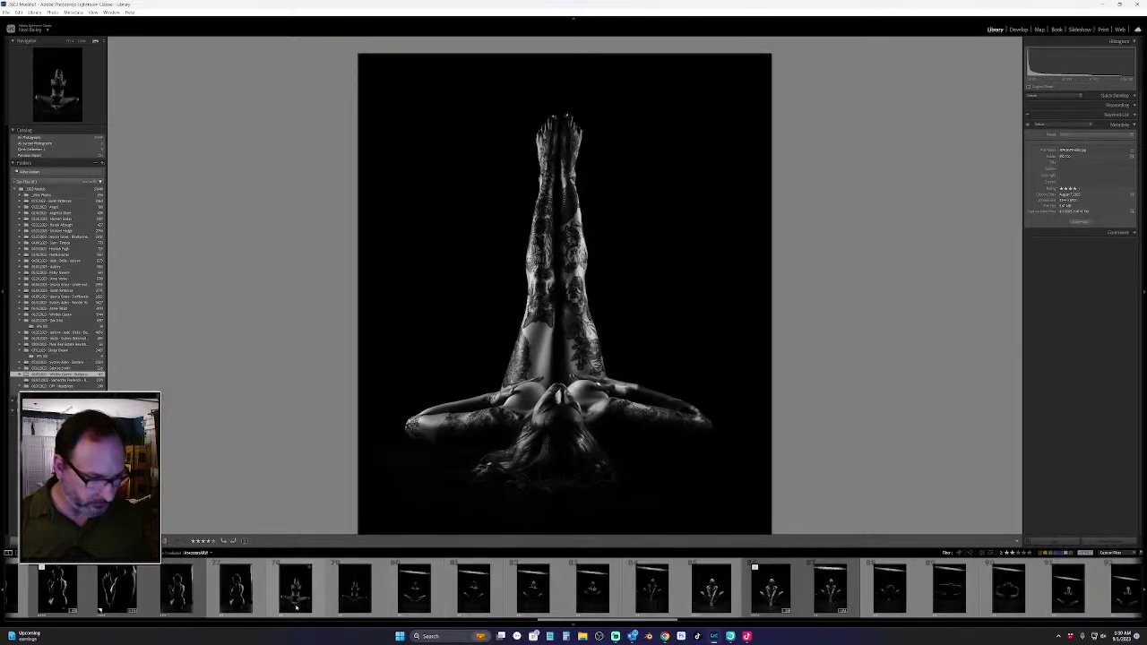
pyautogui.scroll(-3, 412, 592)
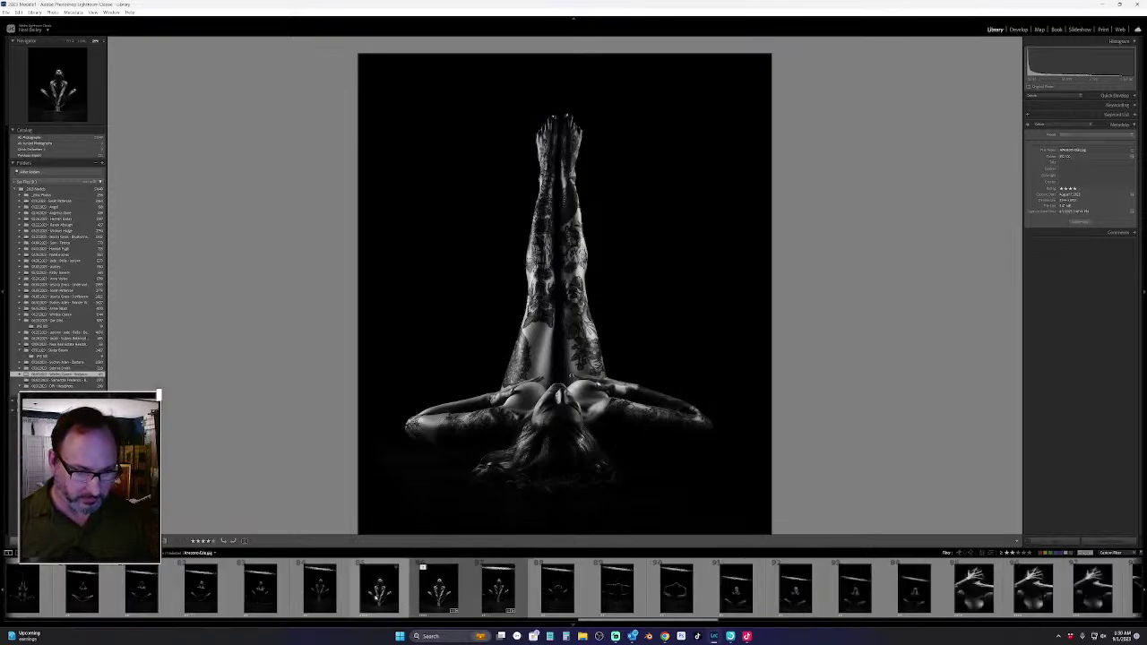
pyautogui.click(385, 588)
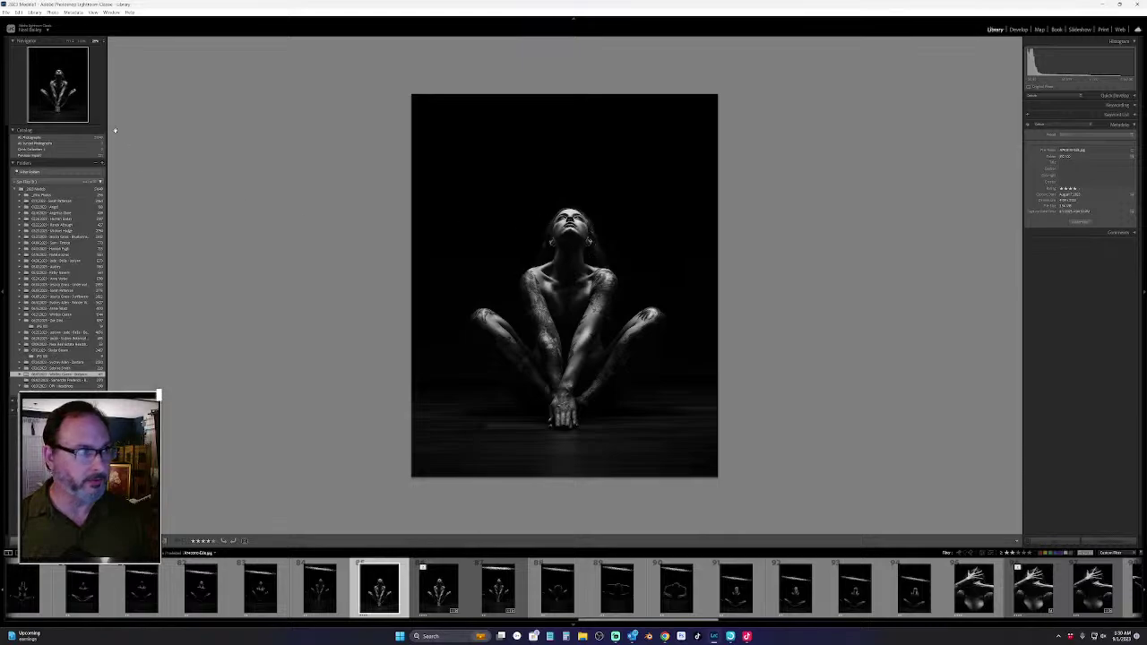
pyautogui.click(82, 42)
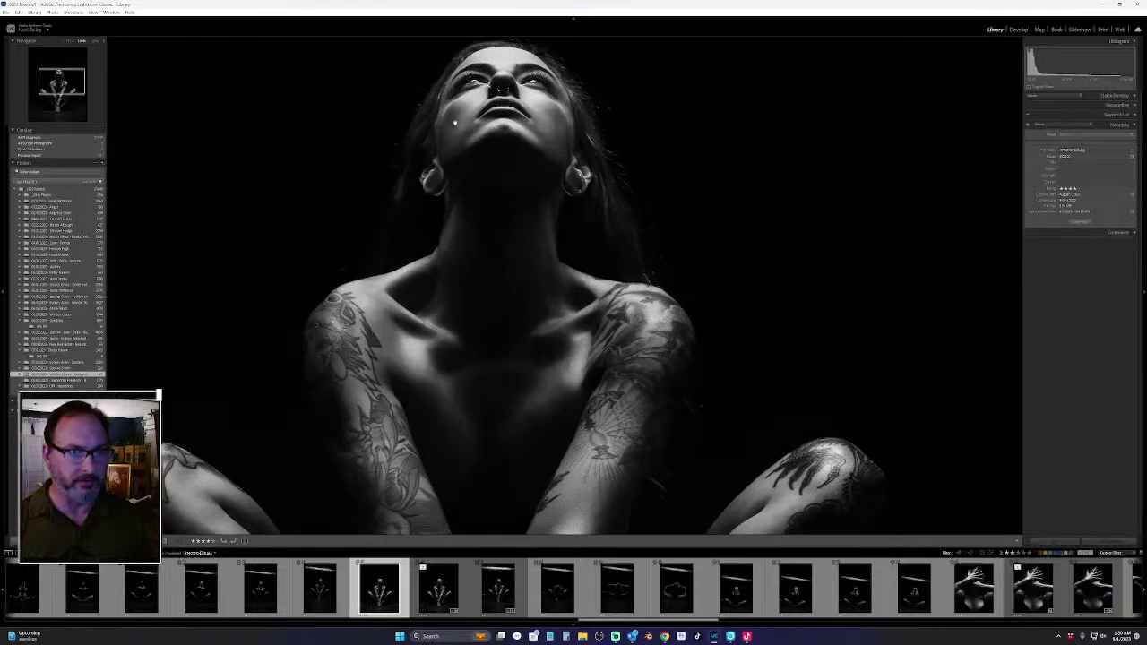
pyautogui.moveTo(455, 123); pyautogui.dragTo(320, 235)
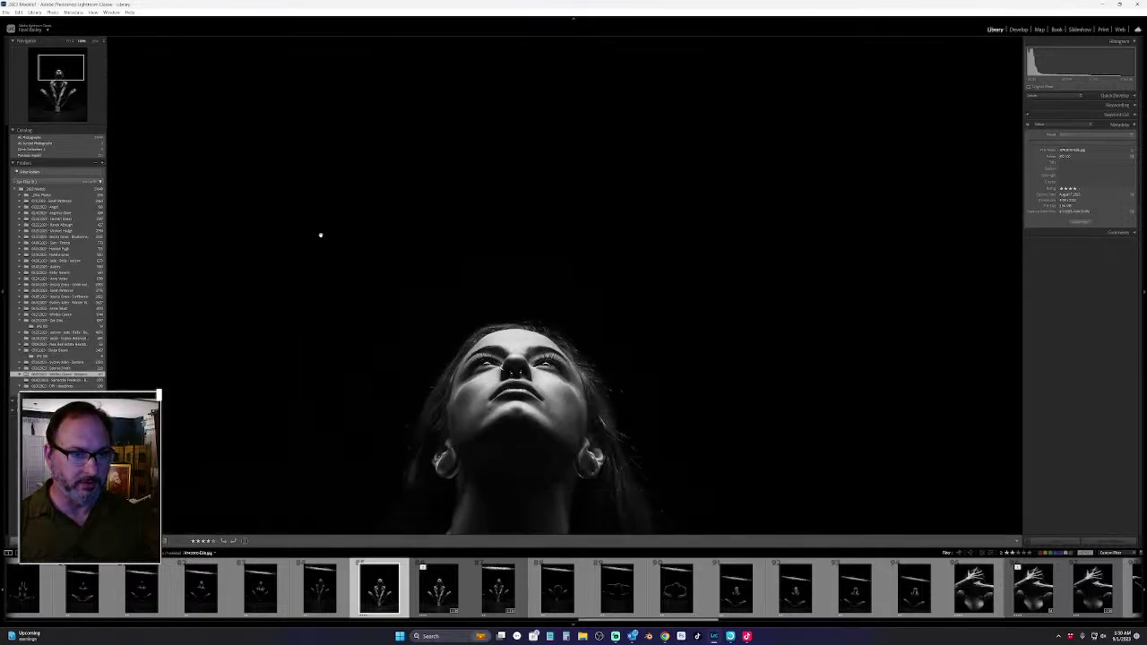
pyautogui.press('z')
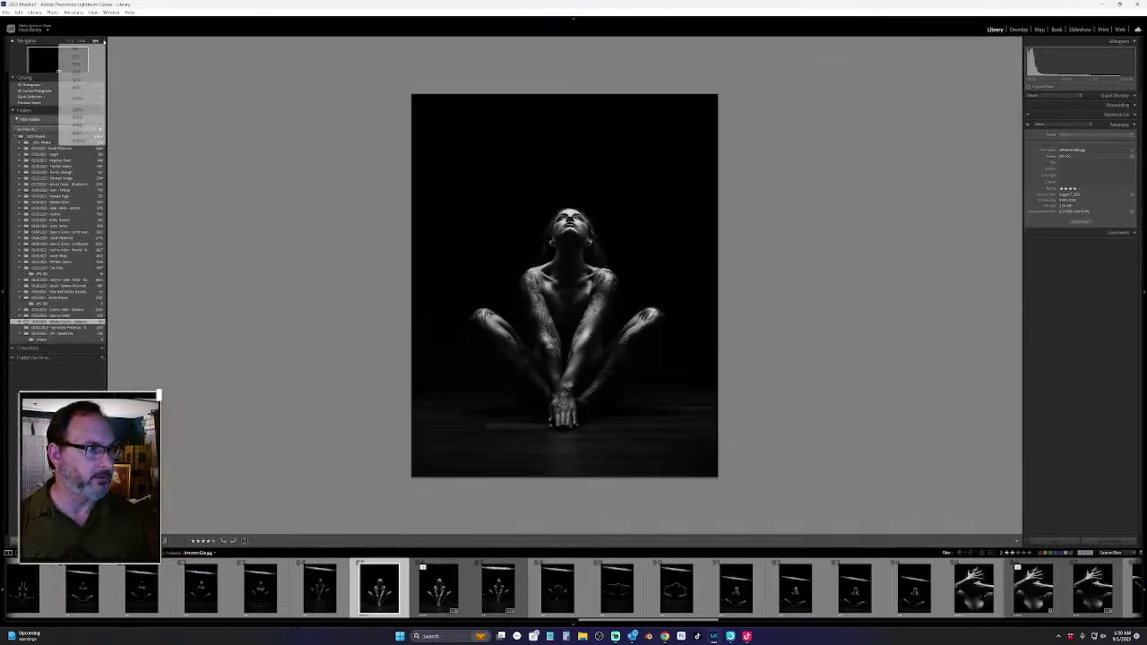
# Magnify the cross-legged pose further and examine the face, neck and tattooed shoulder before viewing the whole photo again
pyautogui.click(96, 42)
pyautogui.click(78, 112)
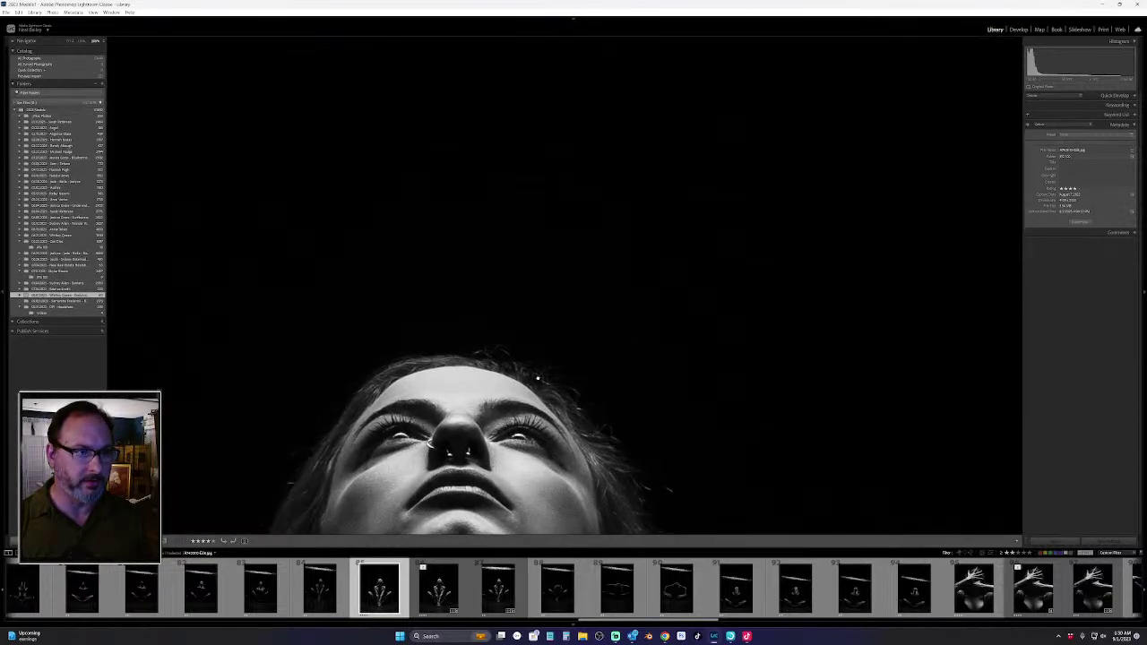
pyautogui.scroll(-3, 582, 134)
pyautogui.scroll(-5, 638, 132)
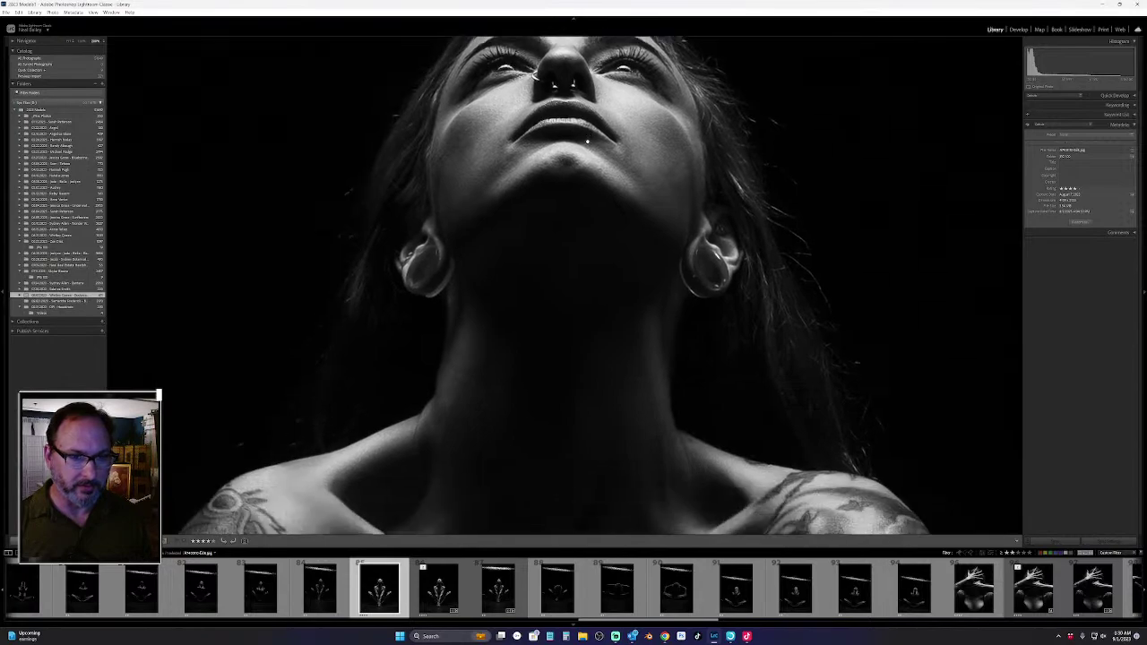
pyautogui.moveTo(523, 285); pyautogui.dragTo(639, 185)
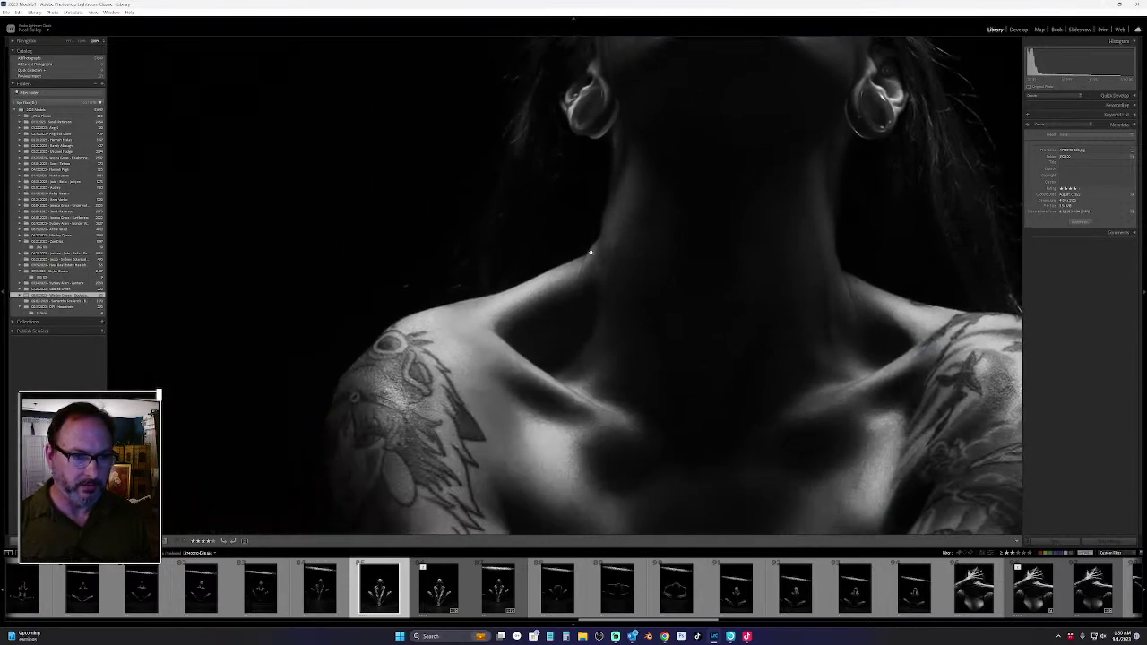
pyautogui.click(636, 276)
pyautogui.click(508, 312)
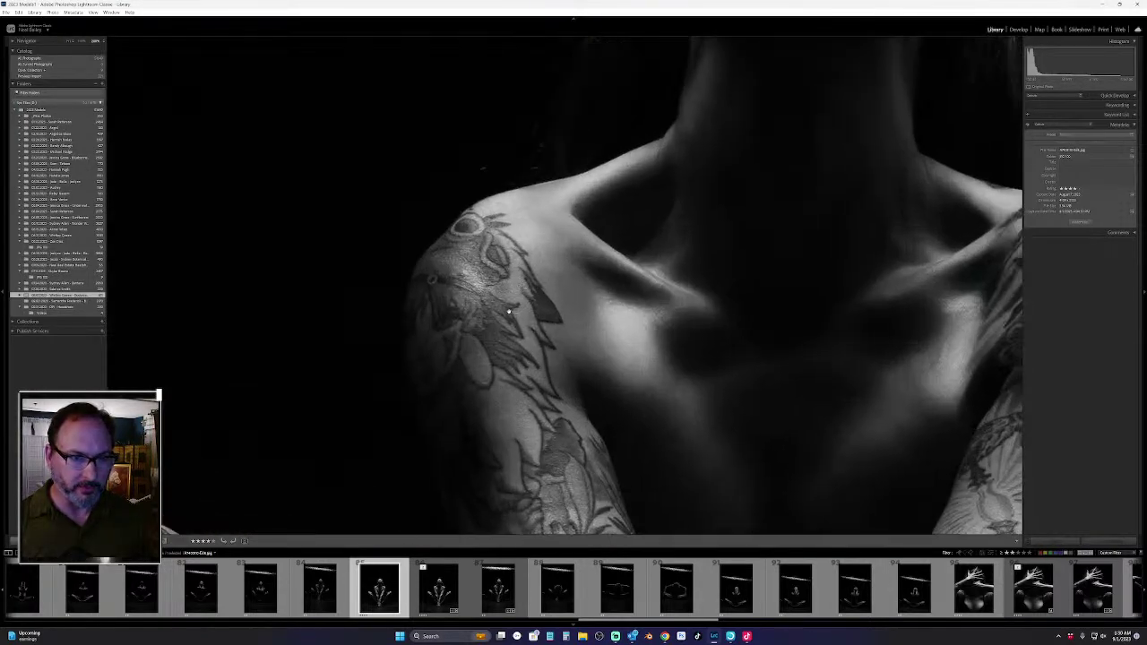
pyautogui.moveTo(479, 281); pyautogui.dragTo(724, 429)
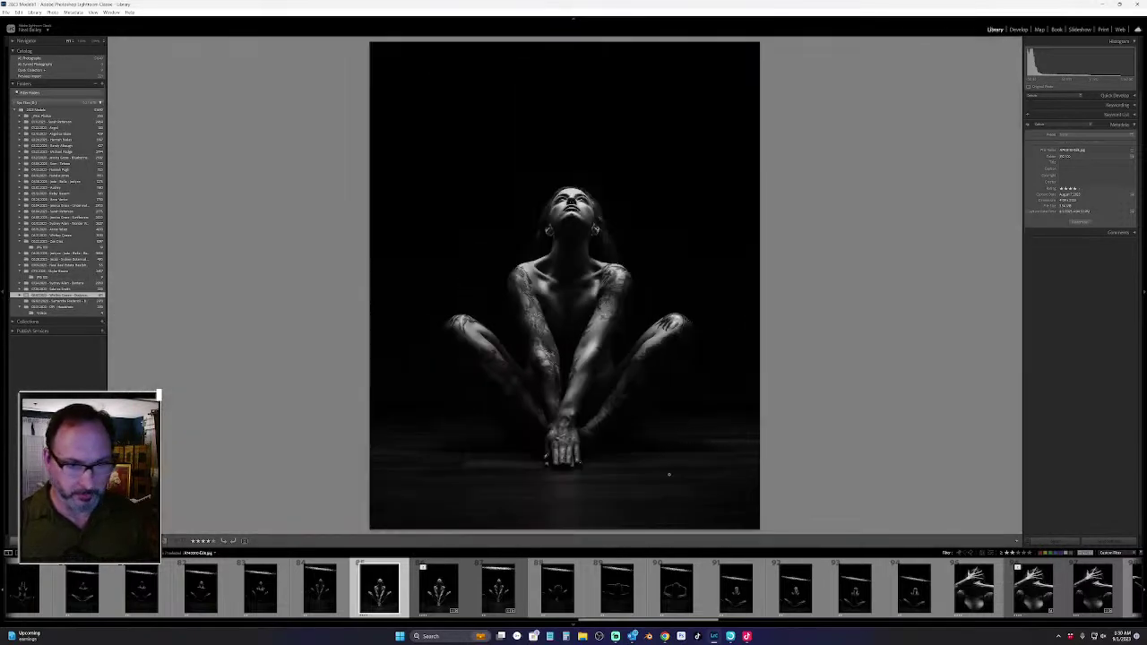
# View the black-and-white photo with both hands spread in front of the face and look through its neighbouring versions
pyautogui.scroll(-3, 855, 588)
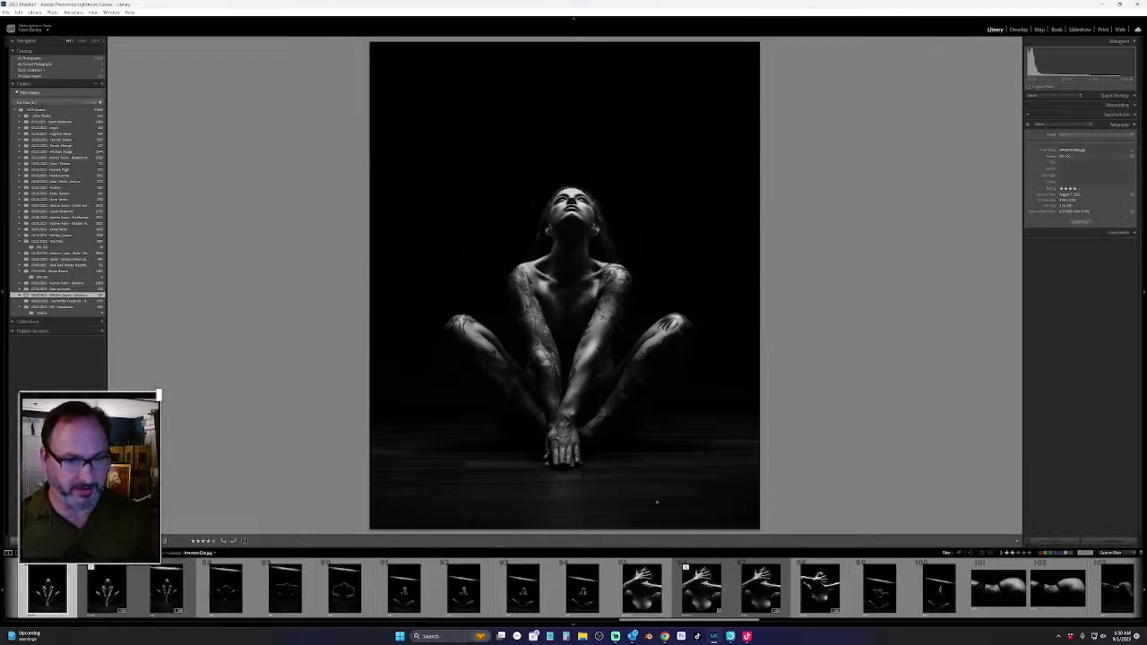
pyautogui.click(645, 592)
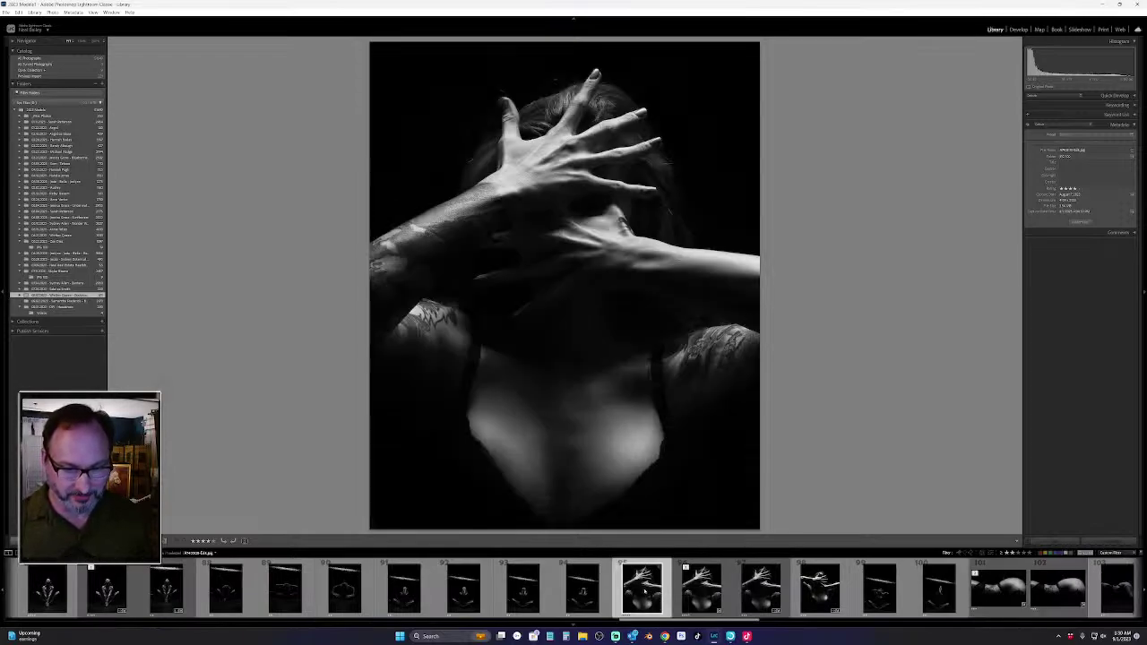
pyautogui.scroll(-3, 804, 591)
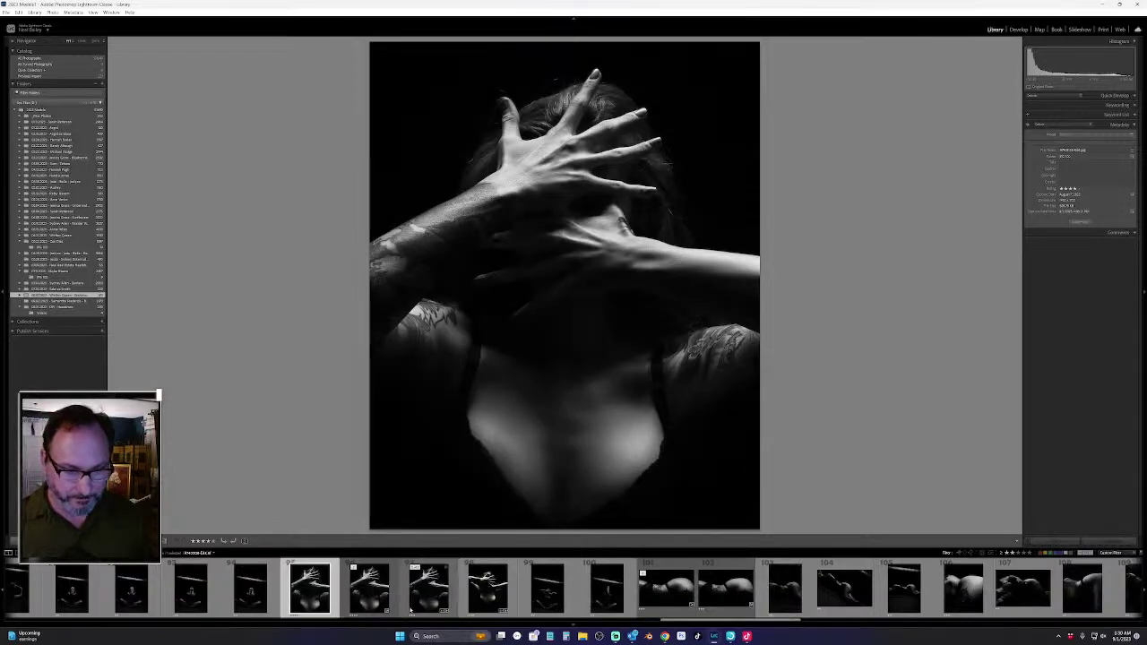
pyautogui.scroll(3, 430, 588)
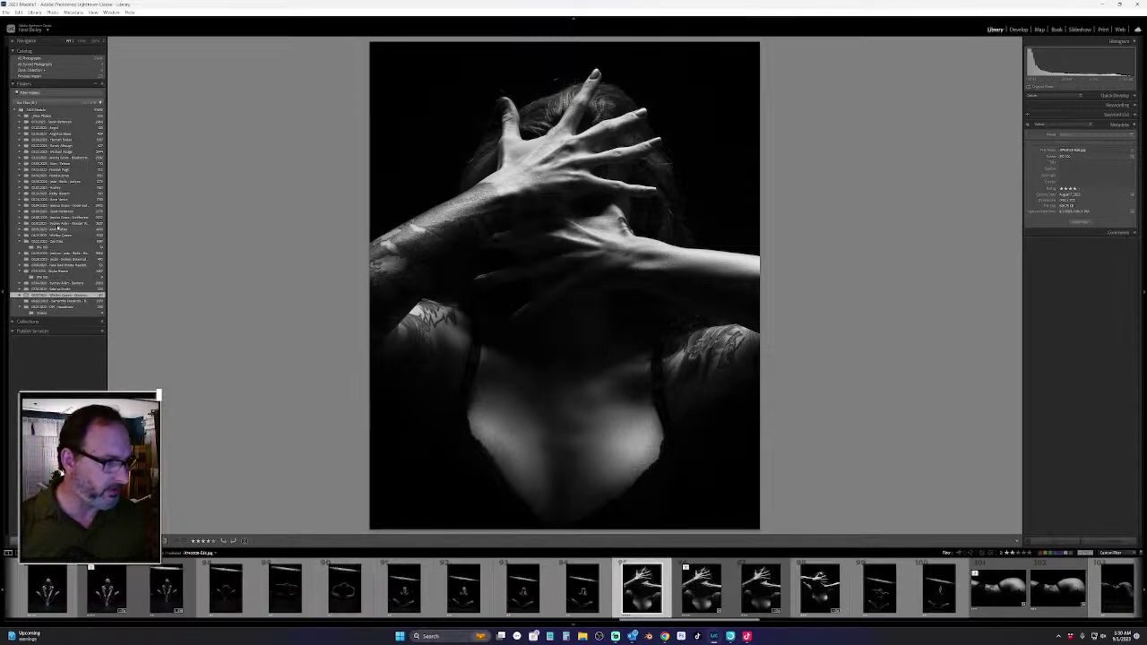
# Open the long-haired model's portrait shoot, filter it to four stars and higher, and view the windblown white tank-top portrait
pyautogui.click(60, 271)
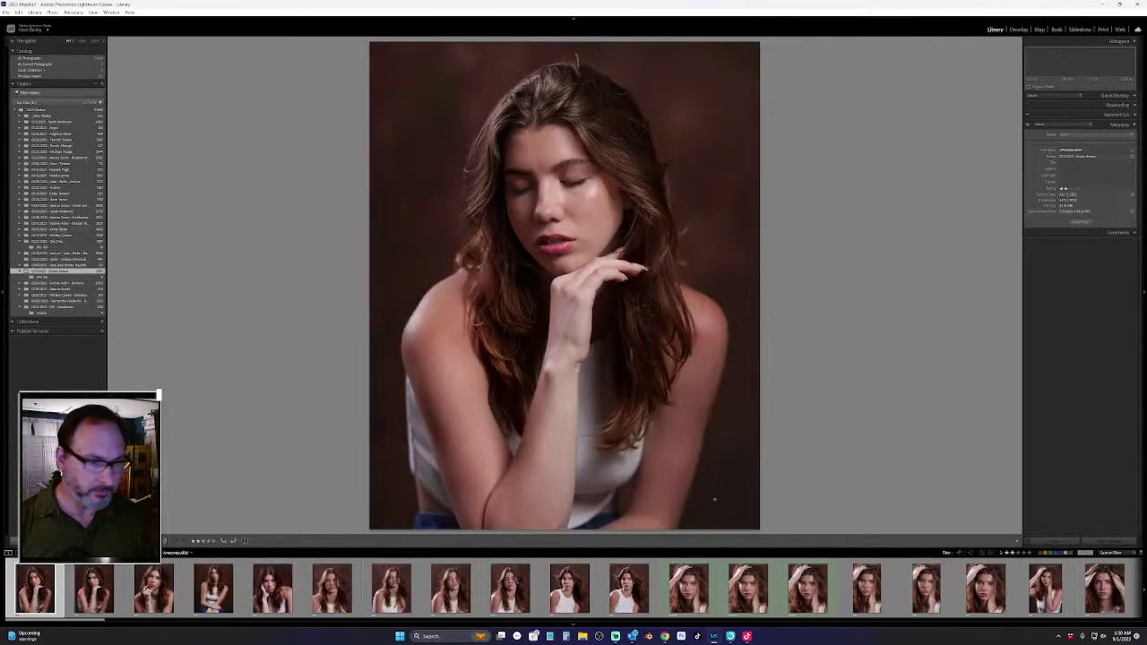
pyautogui.click(1023, 553)
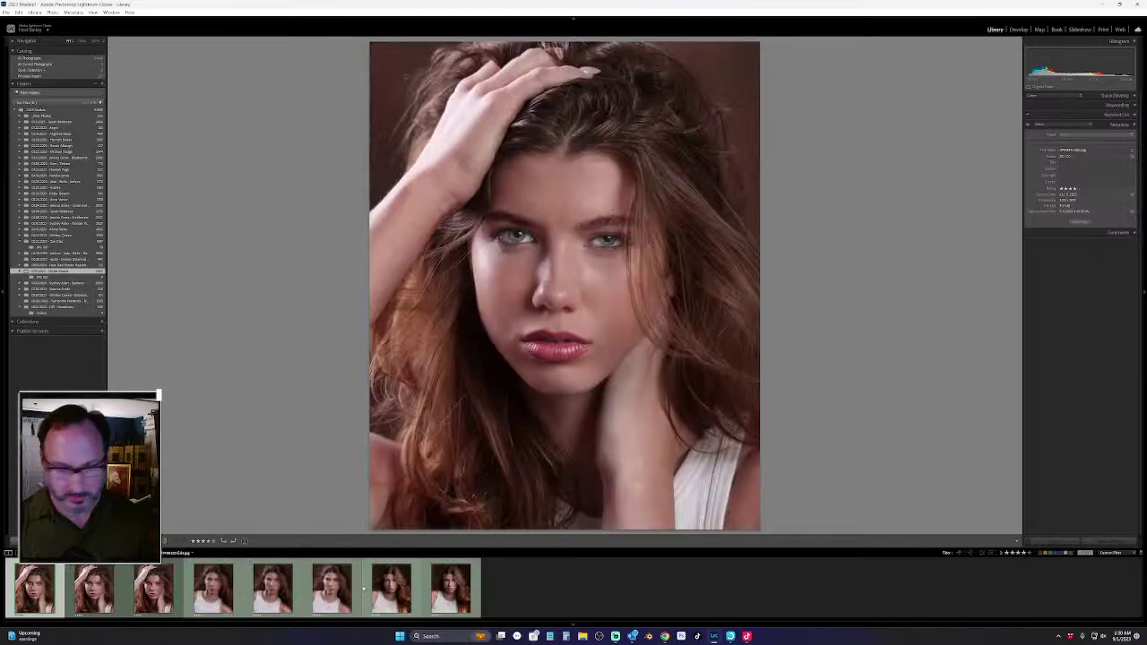
pyautogui.click(219, 592)
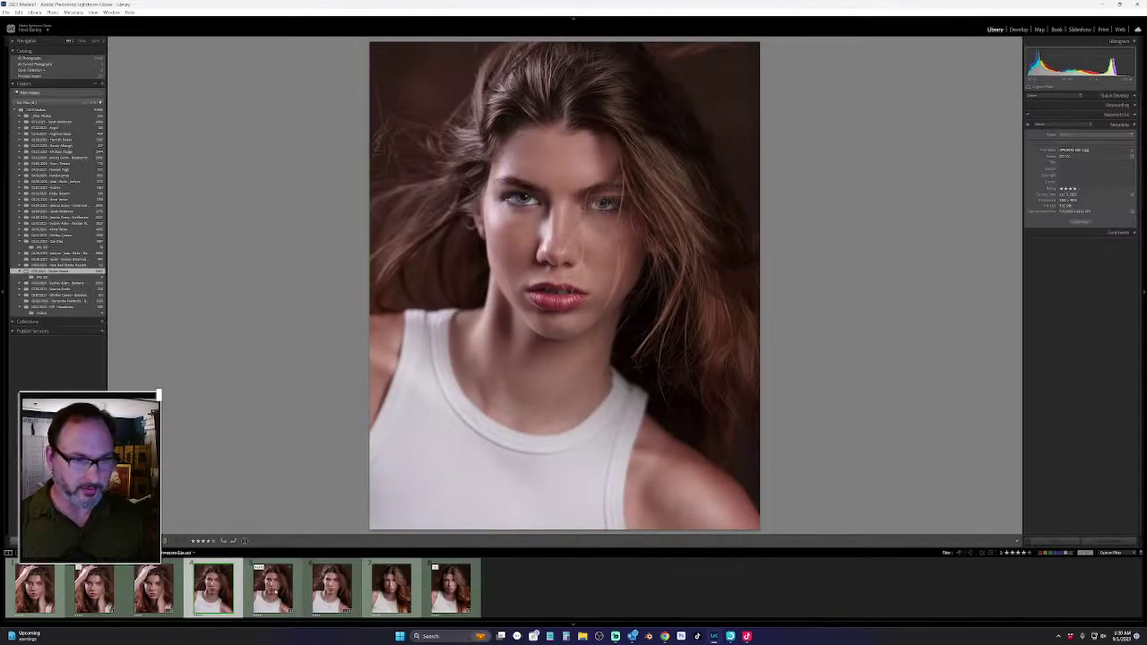
# Compare the versions of the windblown tank-top portrait, and view the darker swept-hair portrait and the hand-in-hair close-up
pyautogui.click(264, 591)
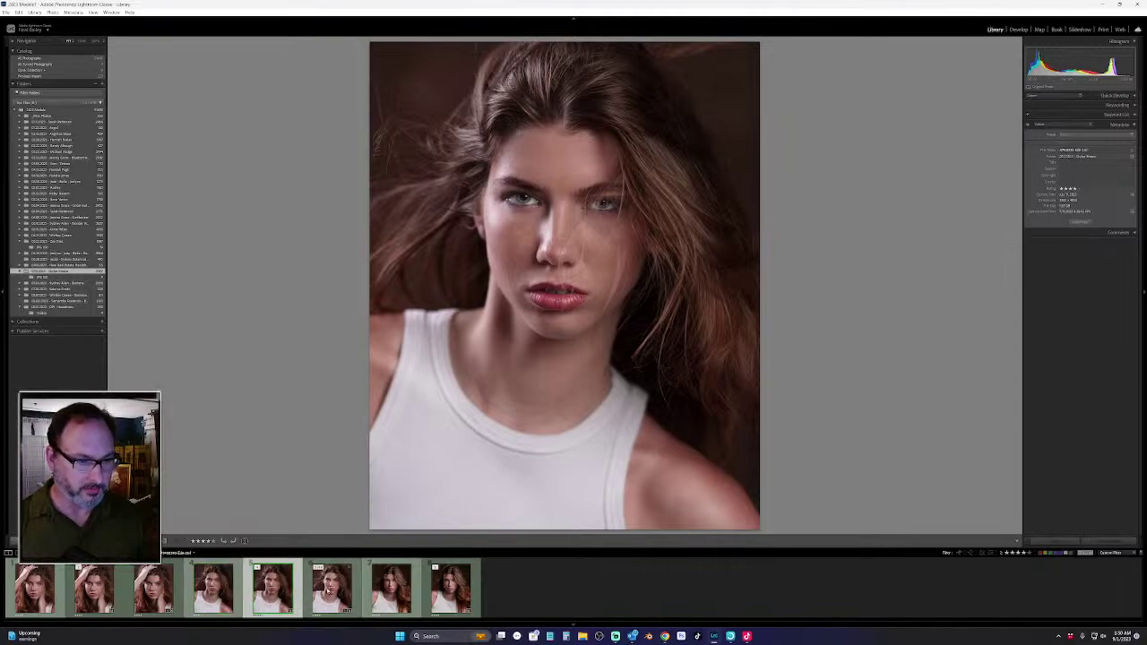
pyautogui.click(330, 590)
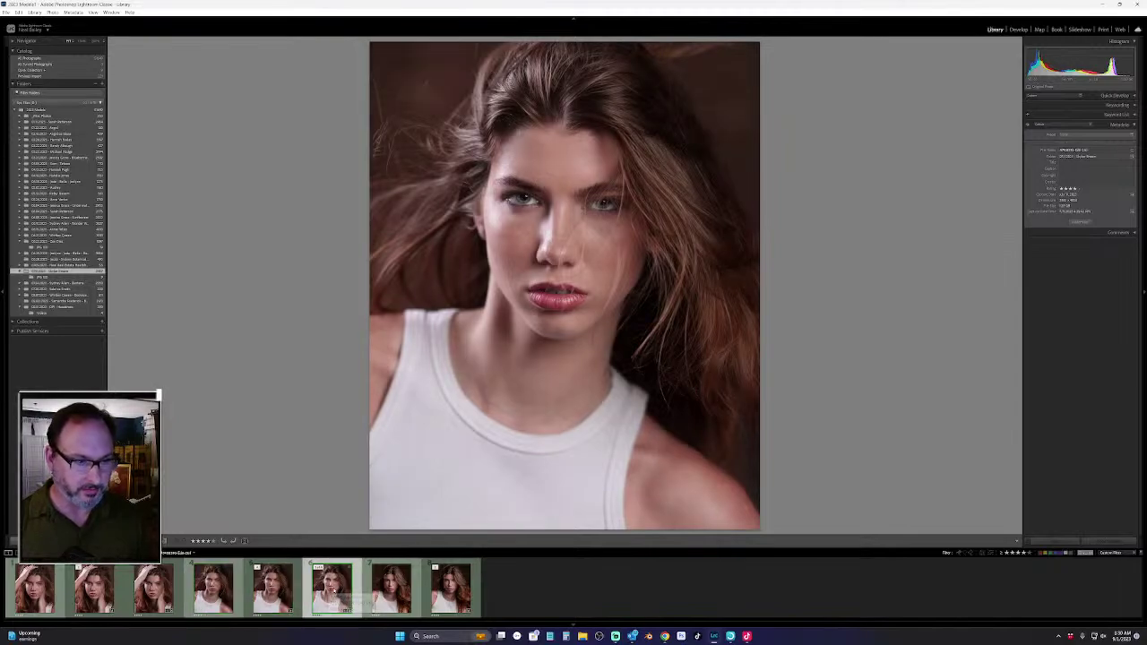
pyautogui.click(392, 593)
pyautogui.click(212, 596)
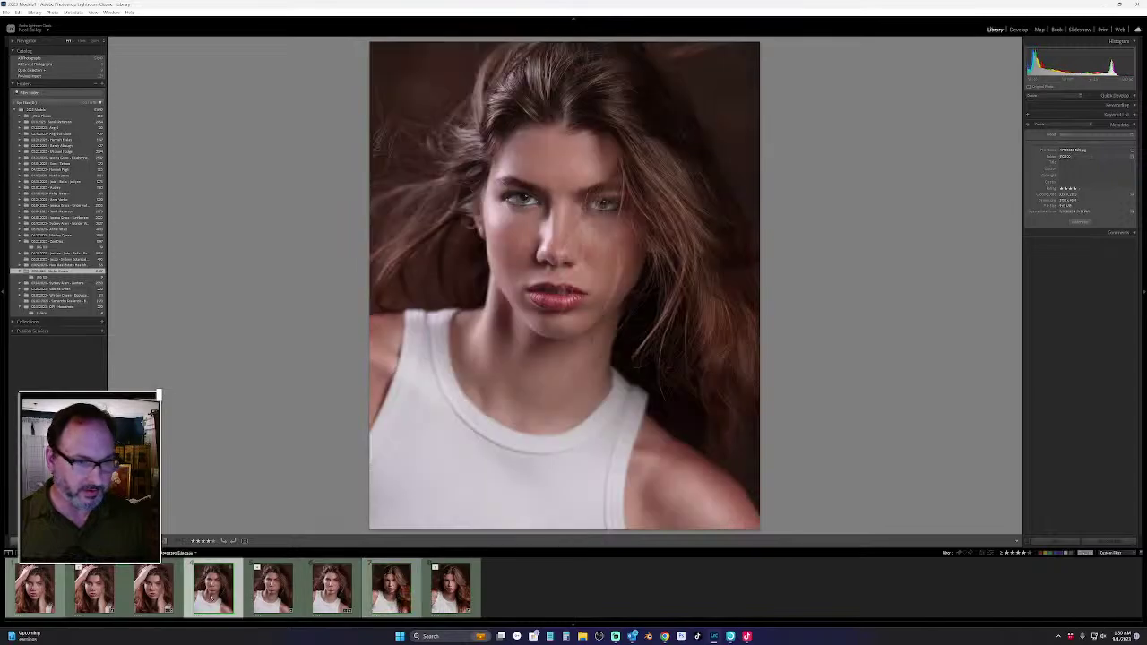
pyautogui.click(449, 588)
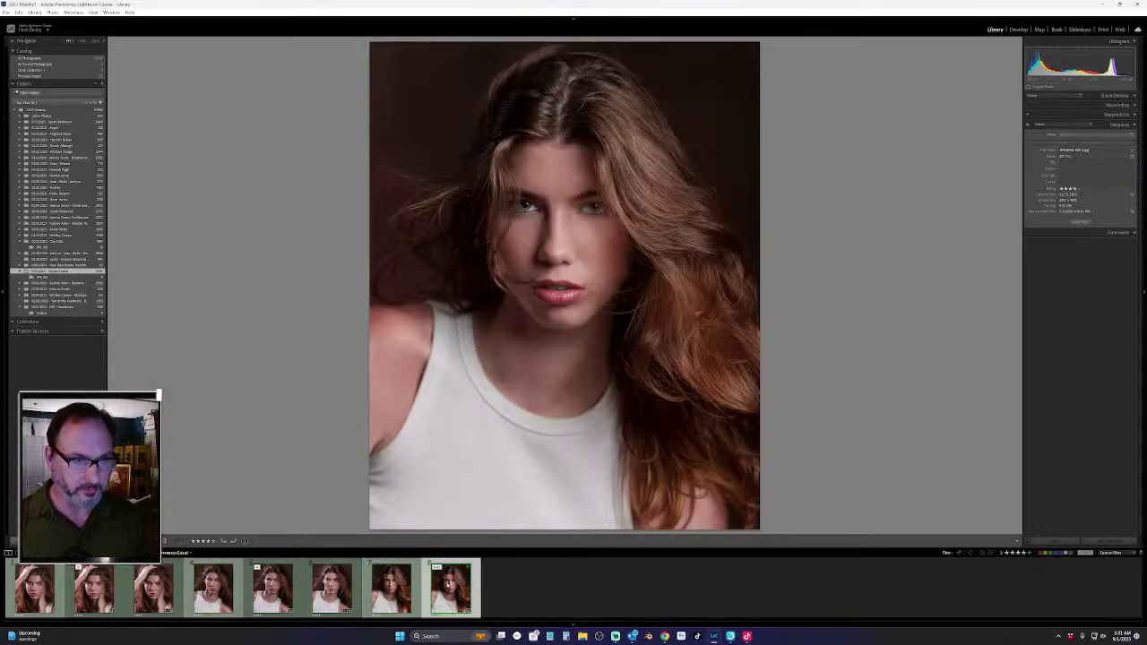
pyautogui.click(103, 592)
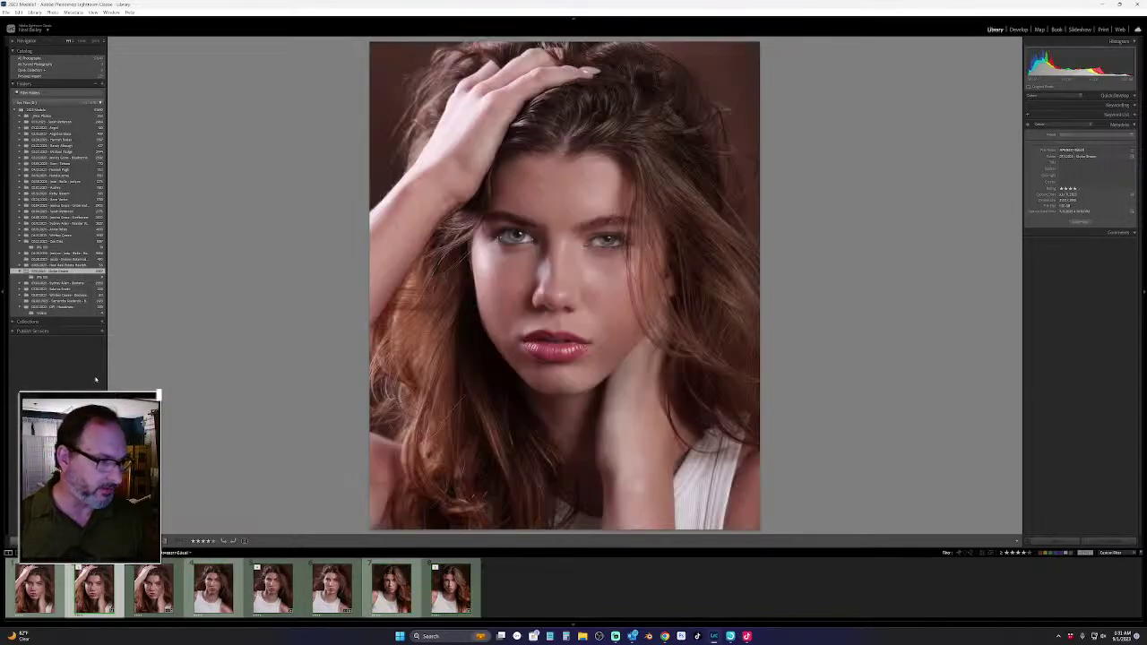
# Open the shoot containing the black-and-white rain photo, filter it to two stars and higher, and view two top-hat chair shots
pyautogui.click(64, 284)
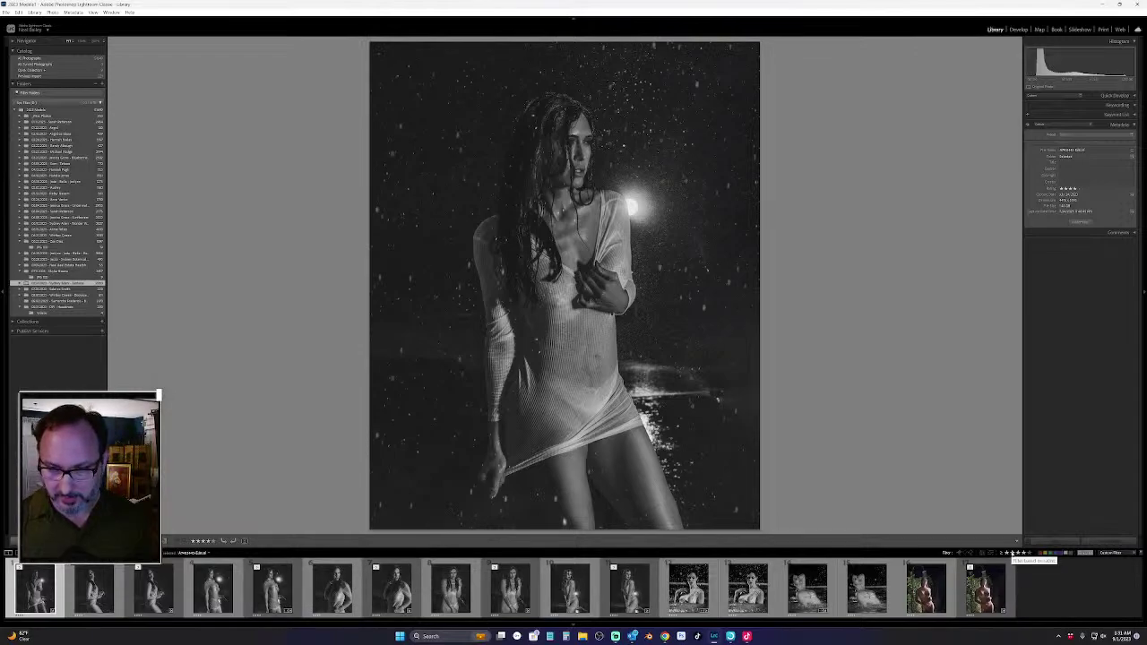
pyautogui.click(1009, 554)
pyautogui.scroll(10, 386, 601)
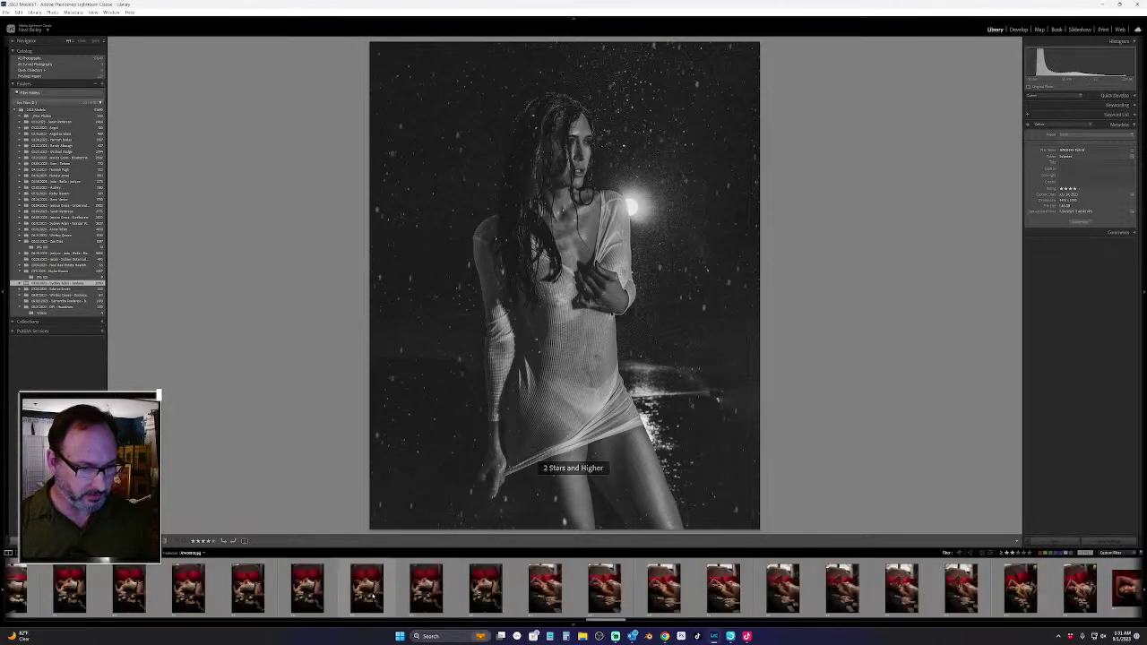
pyautogui.scroll(10, 359, 591)
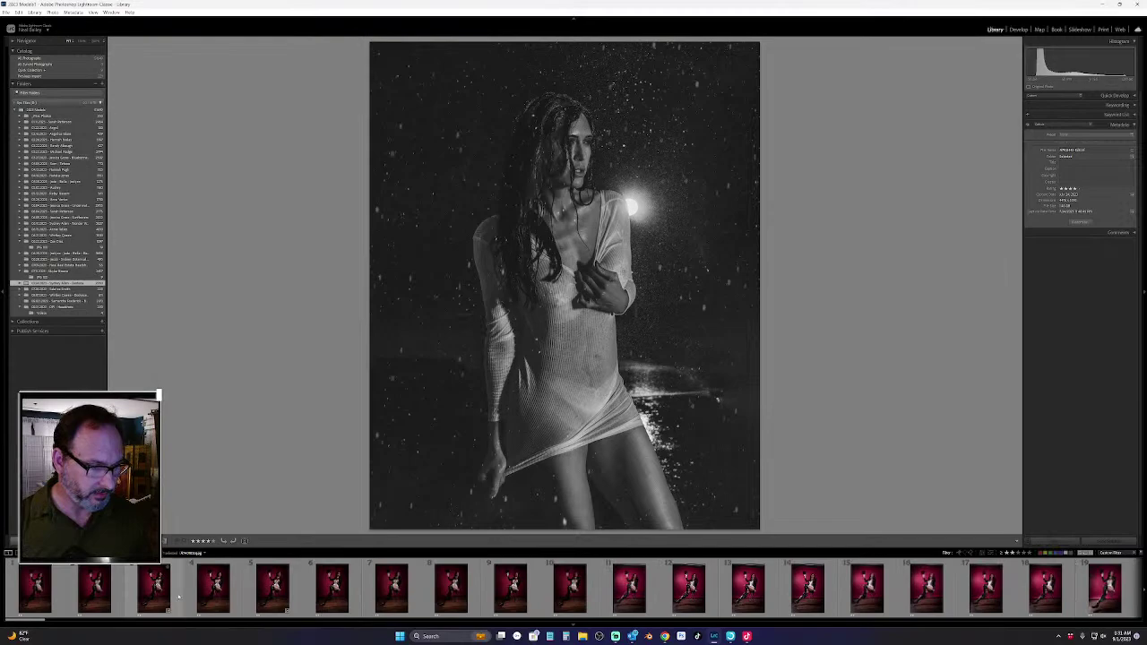
pyautogui.click(94, 590)
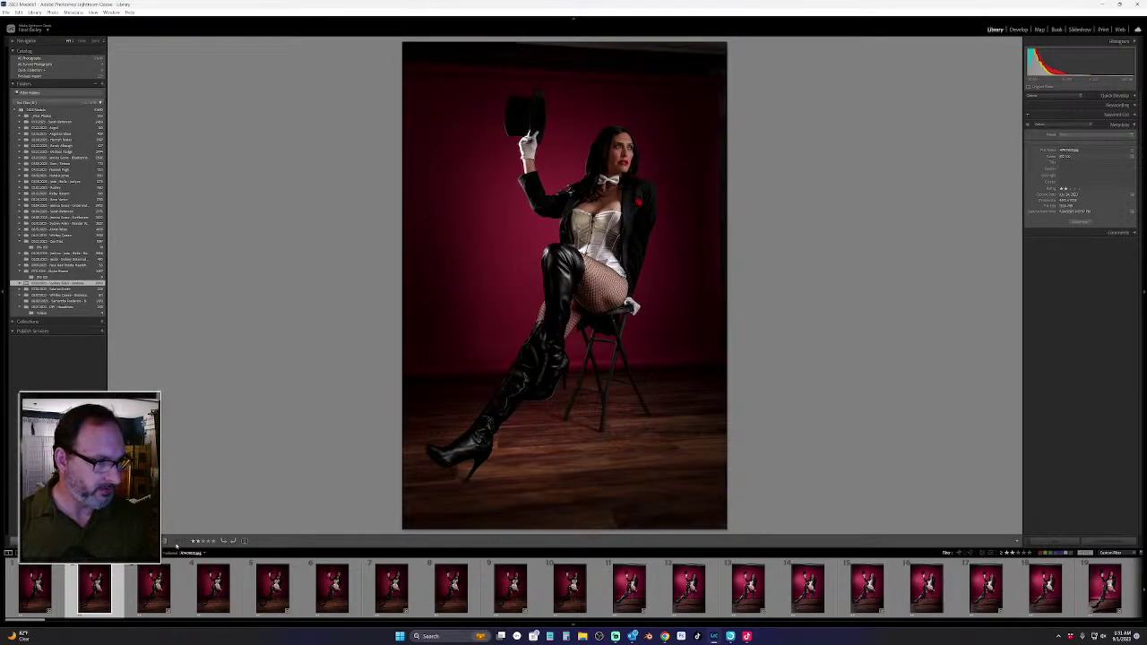
pyautogui.click(273, 589)
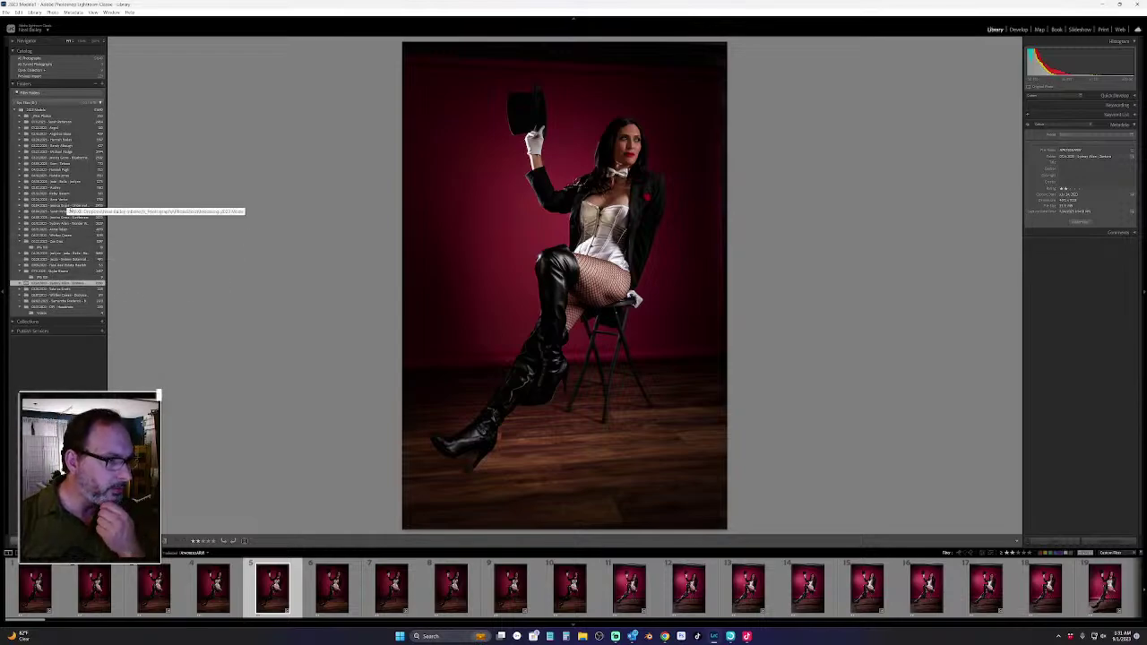
# Open the Wonder Woman shoot, filter it to its four-star photos, and view the plain studio shot and the teal composite
pyautogui.click(65, 223)
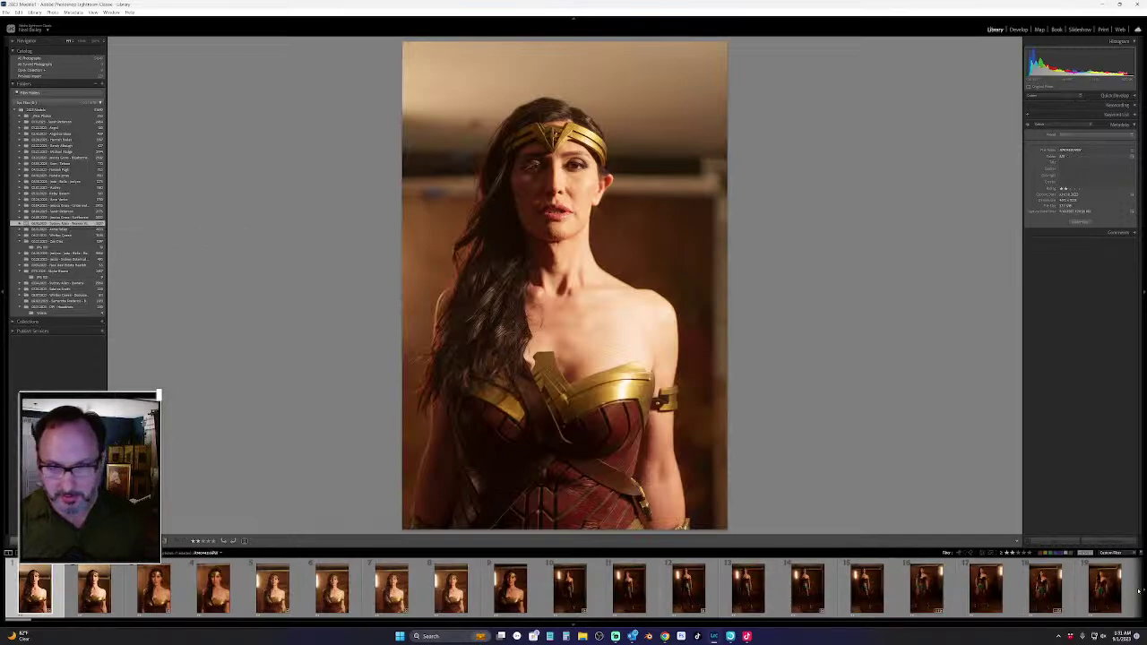
pyautogui.click(1014, 554)
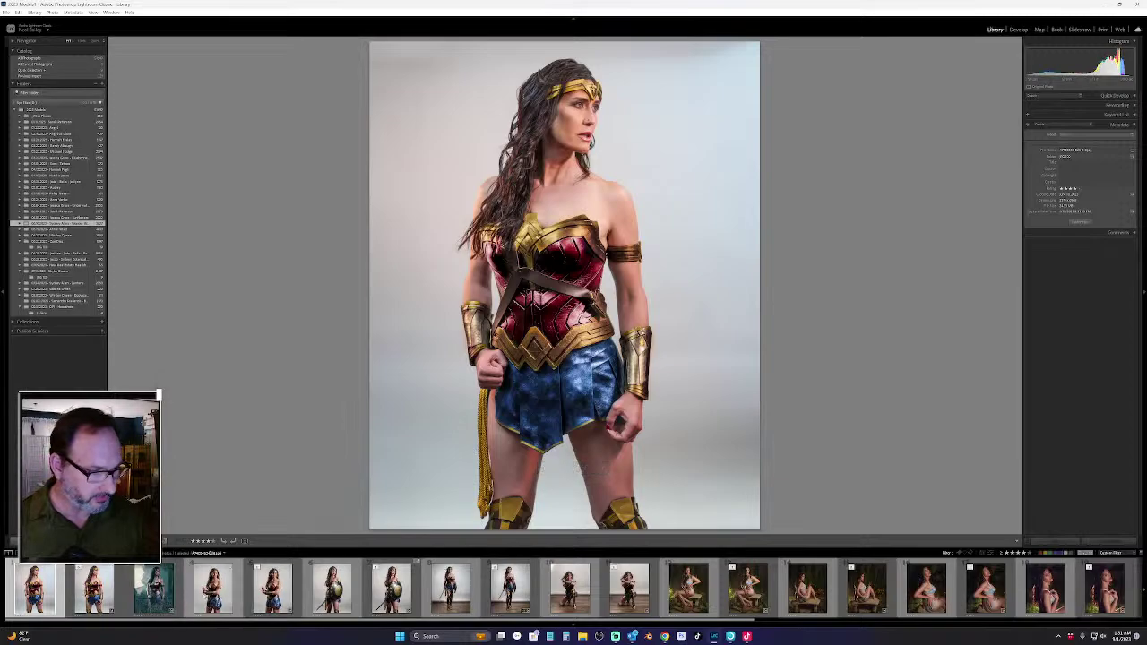
pyautogui.click(116, 595)
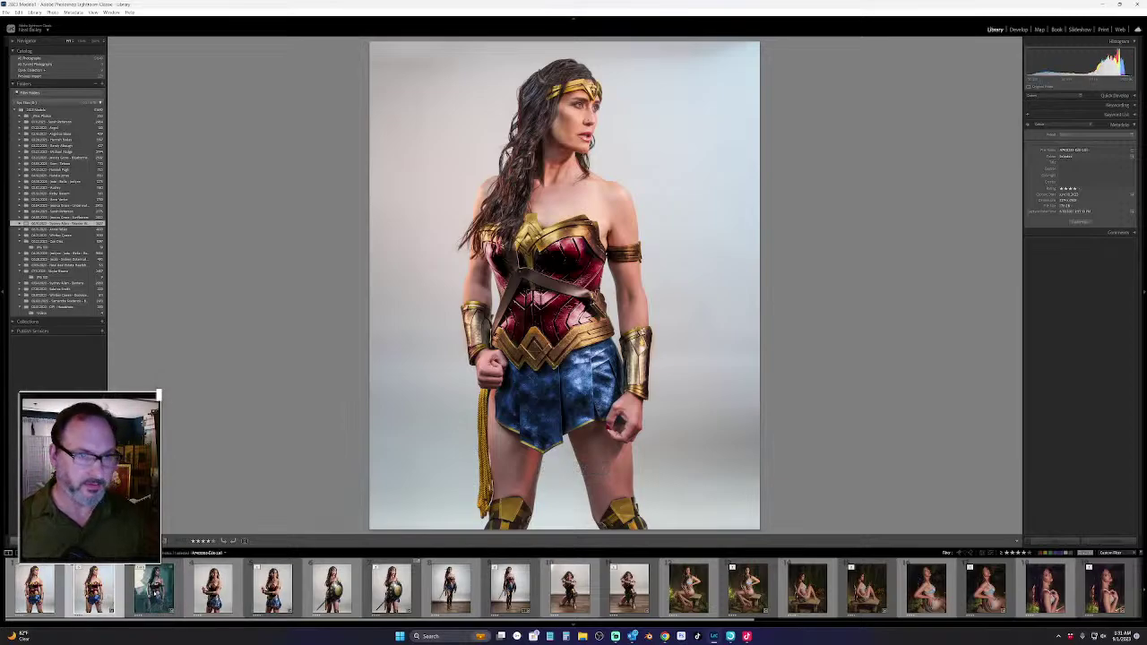
pyautogui.click(161, 596)
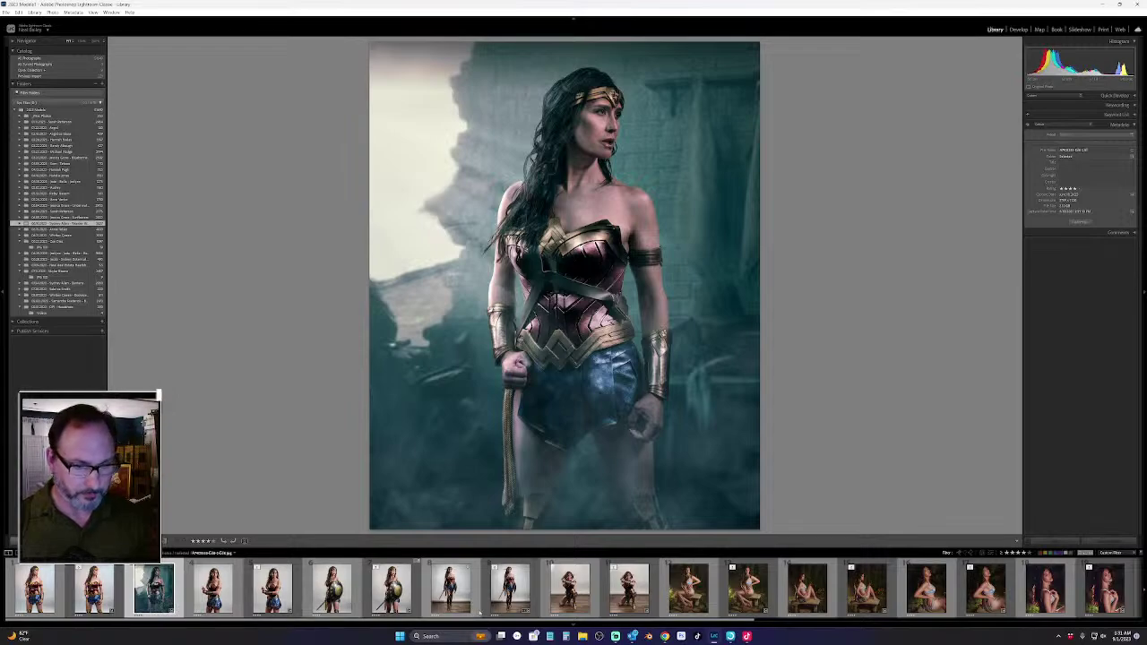
# Look through the remaining filtered photos of the Wonder Woman shoot and expand the shoot folder's subfolders
pyautogui.scroll(-2, 498, 610)
pyautogui.scroll(-2, 453, 607)
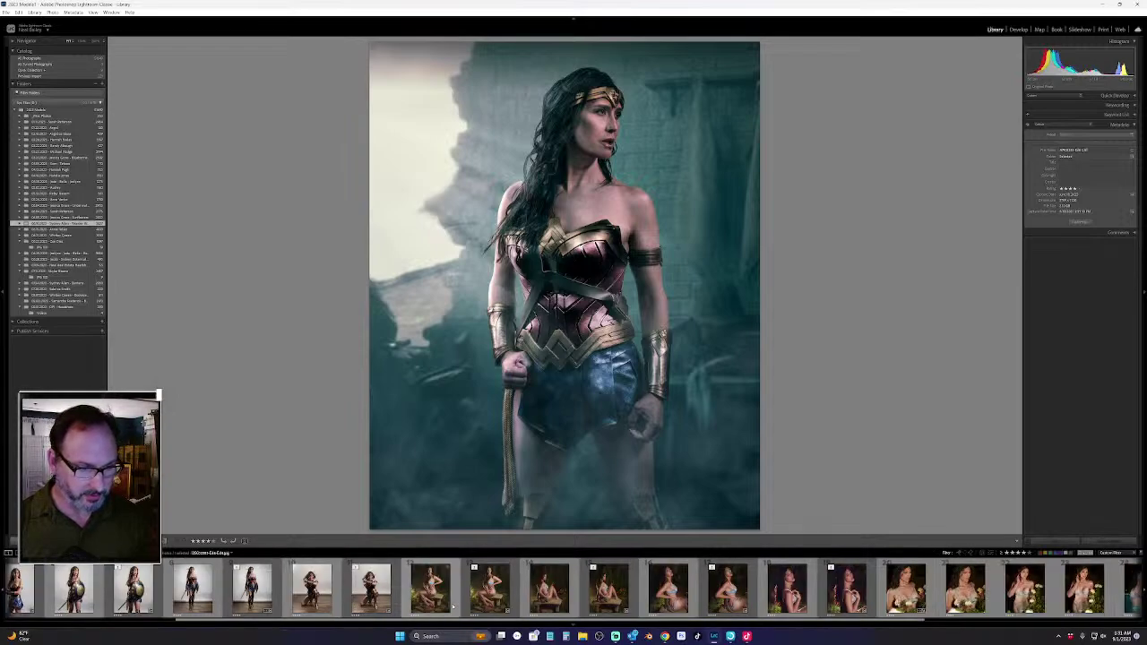
pyautogui.scroll(5, 453, 607)
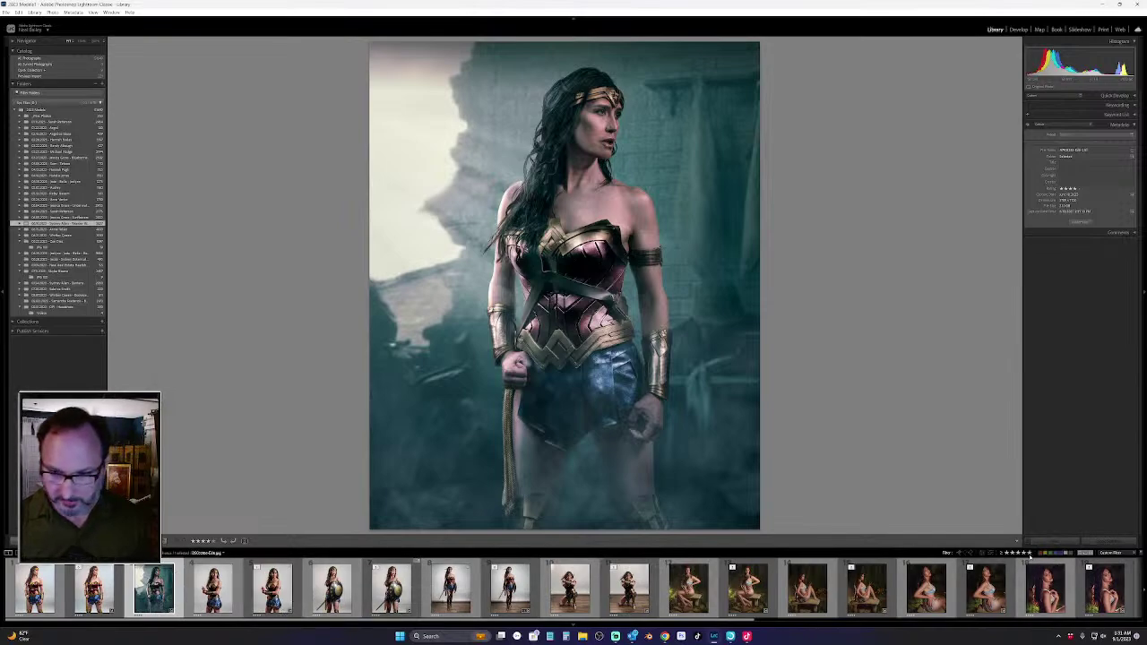
pyautogui.click(19, 224)
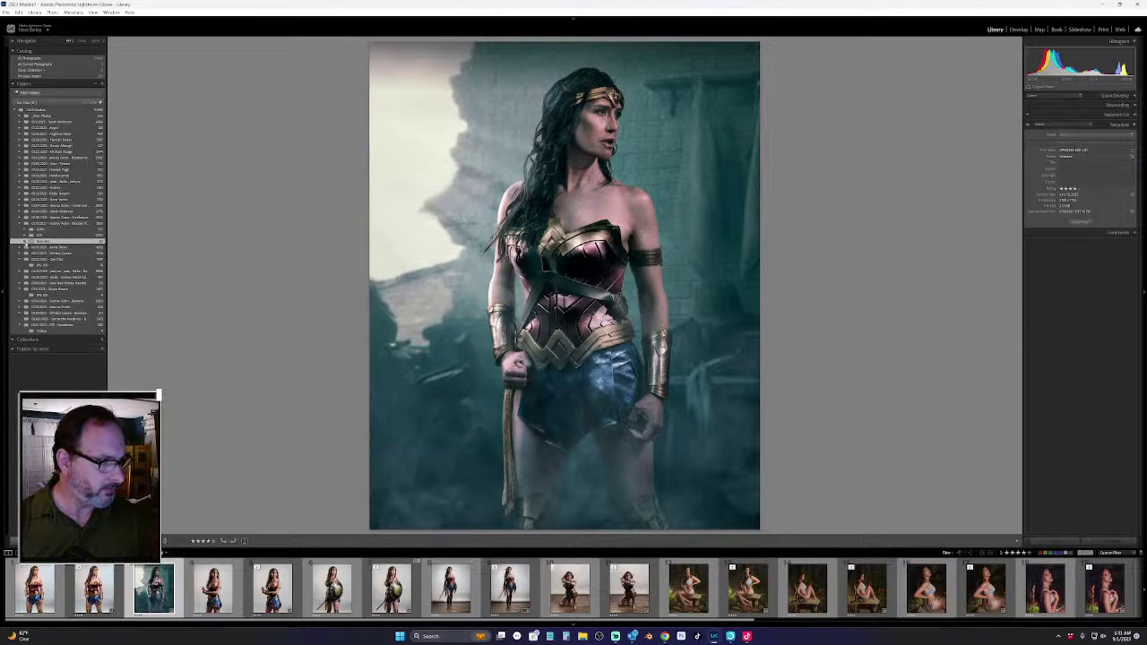
# Open the nested subfolder of finished images in the Wonder Woman shoot and view the plain-background shot with crossed forearms
pyautogui.click(26, 241)
pyautogui.click(40, 248)
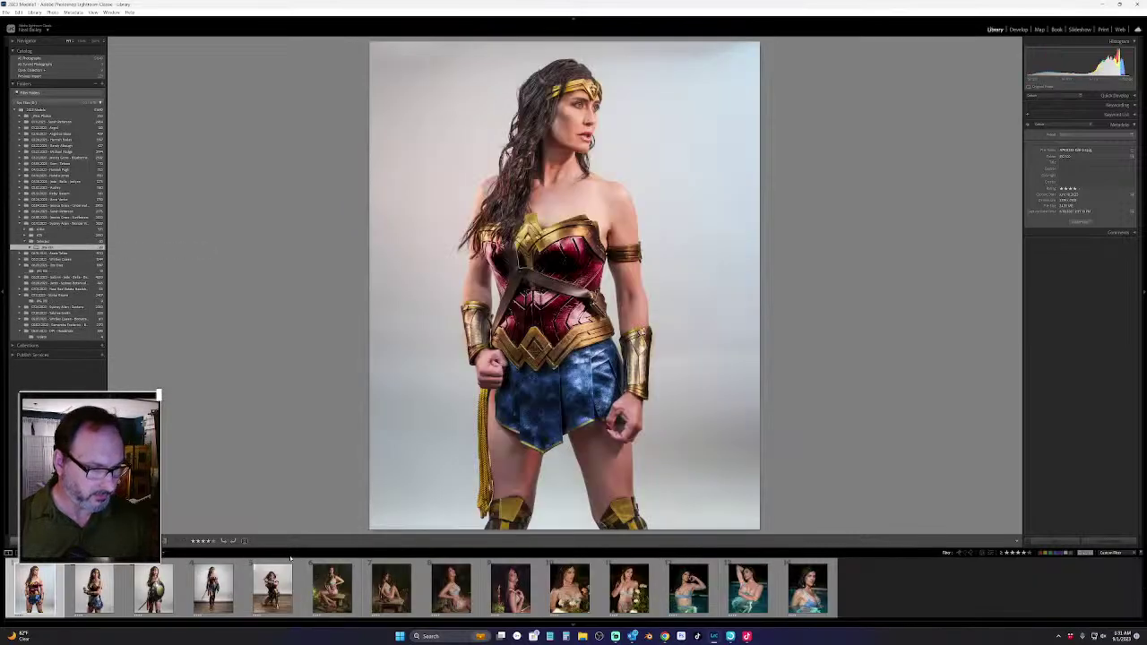
pyautogui.click(106, 592)
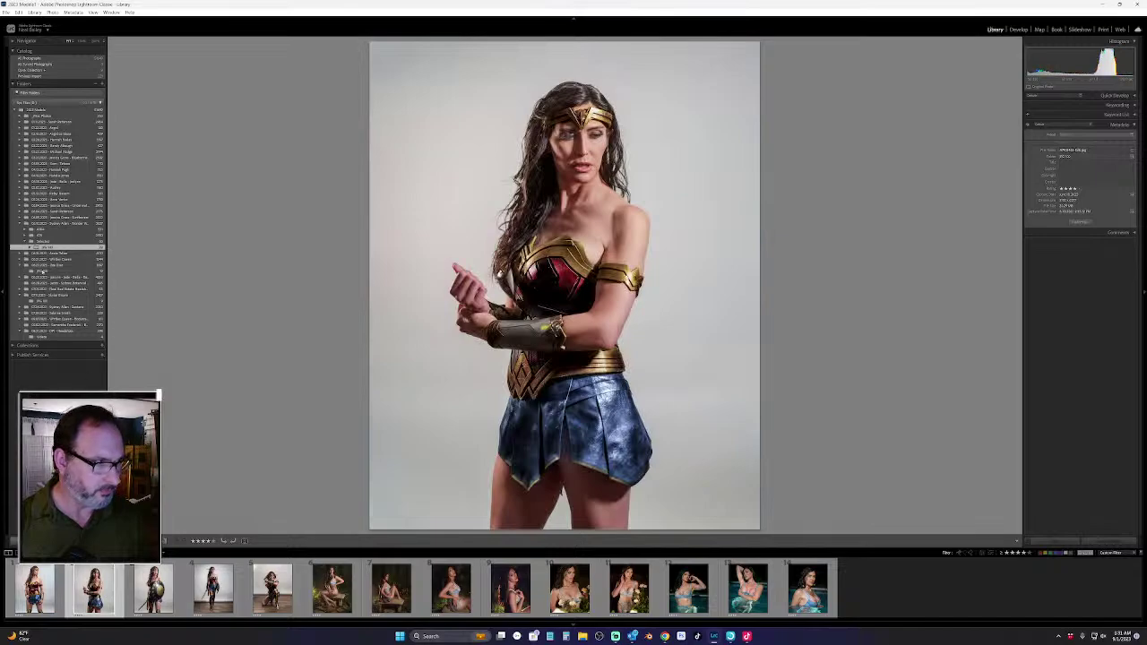
# Collapse the Wonder Woman shoot's folders and open the company headshots shoot, filtered to two stars and higher
pyautogui.click(38, 242)
pyautogui.click(26, 241)
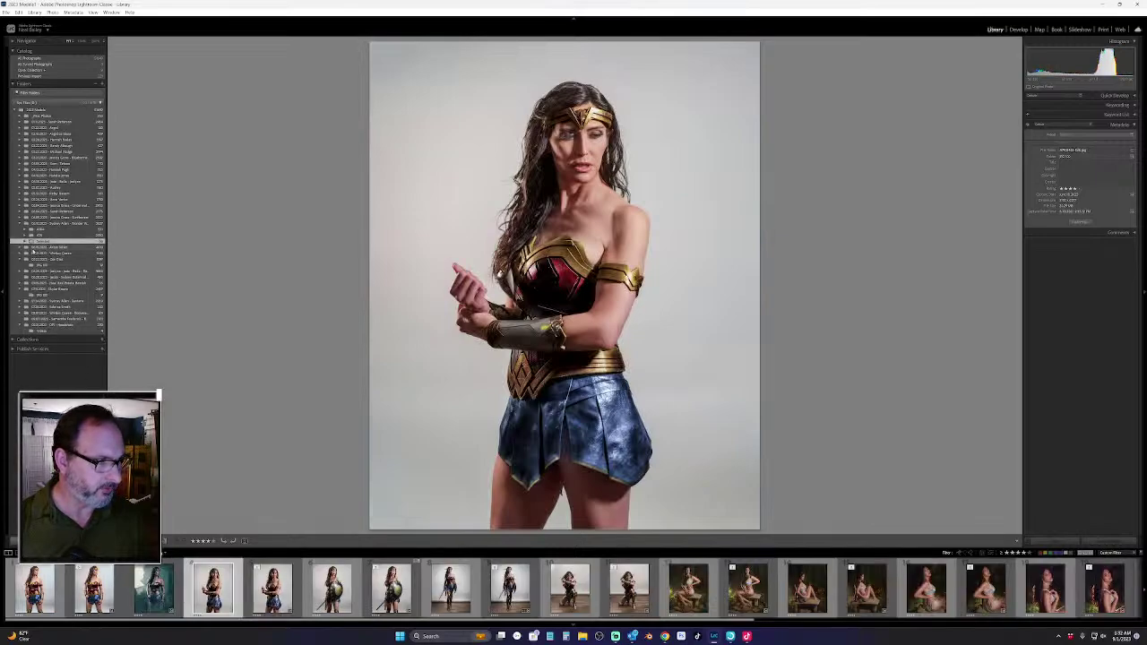
pyautogui.click(19, 225)
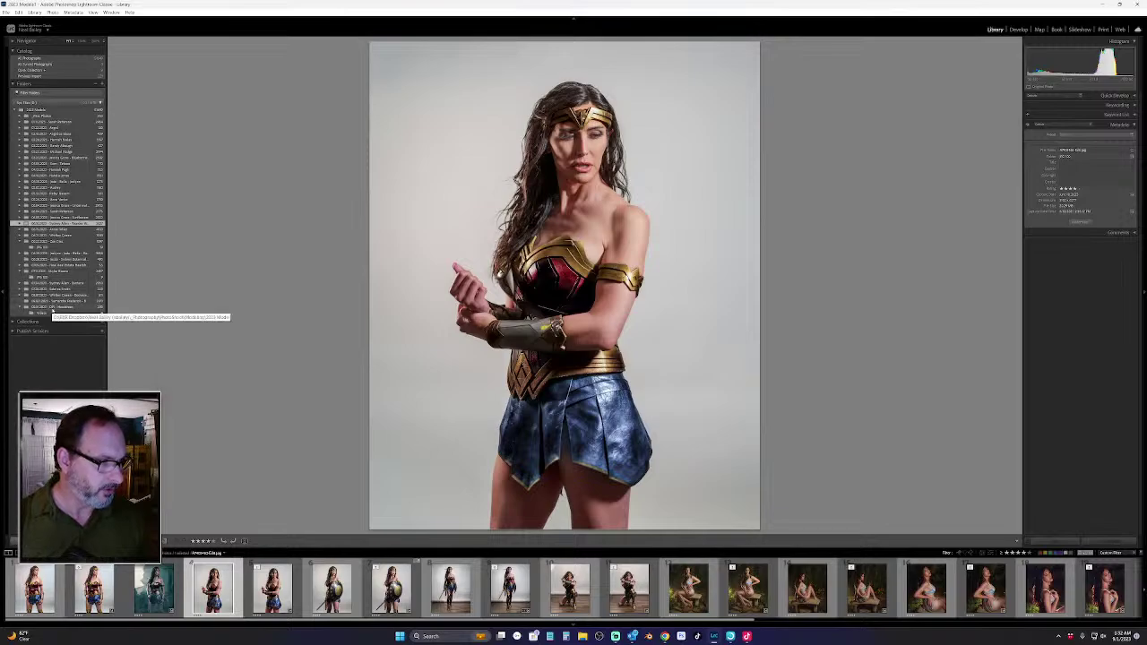
pyautogui.click(51, 307)
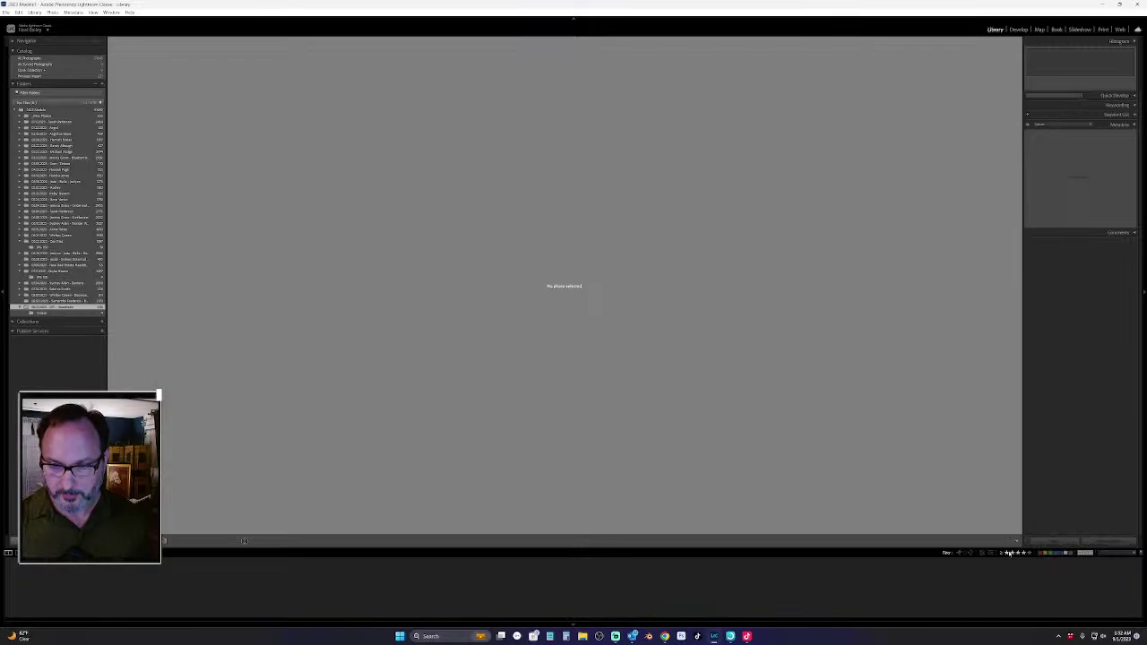
pyautogui.click(1009, 553)
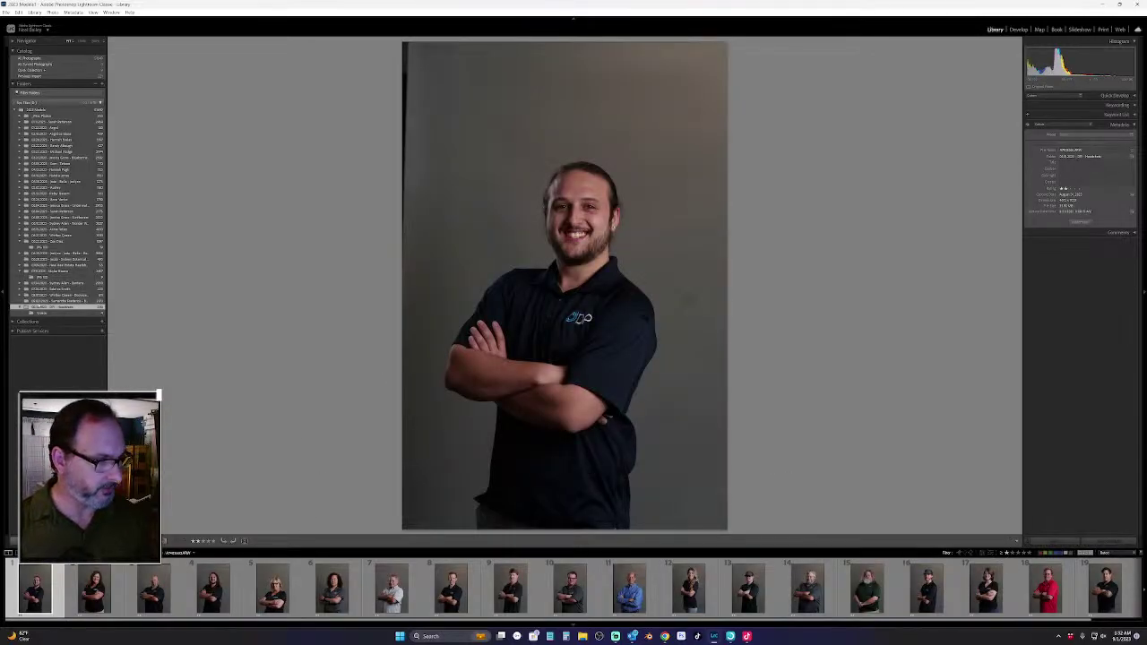
# Open the shoot of the tattooed model in the tan hat and browse its filtered photos
pyautogui.click(62, 302)
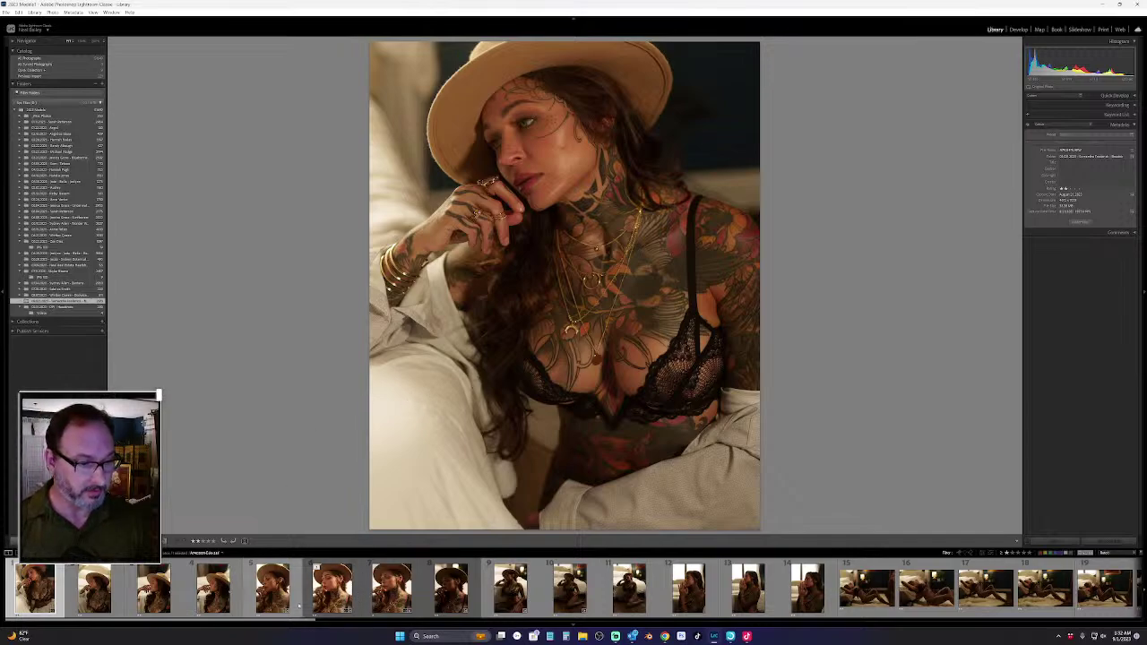
pyautogui.scroll(-5, 590, 602)
pyautogui.scroll(4, 590, 603)
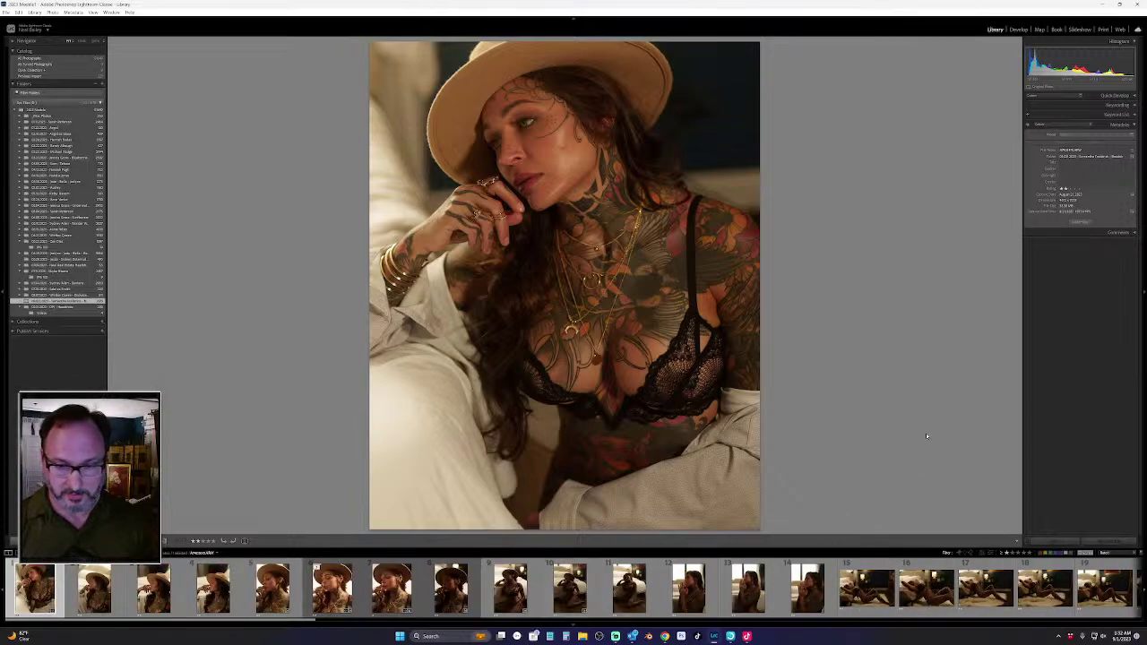